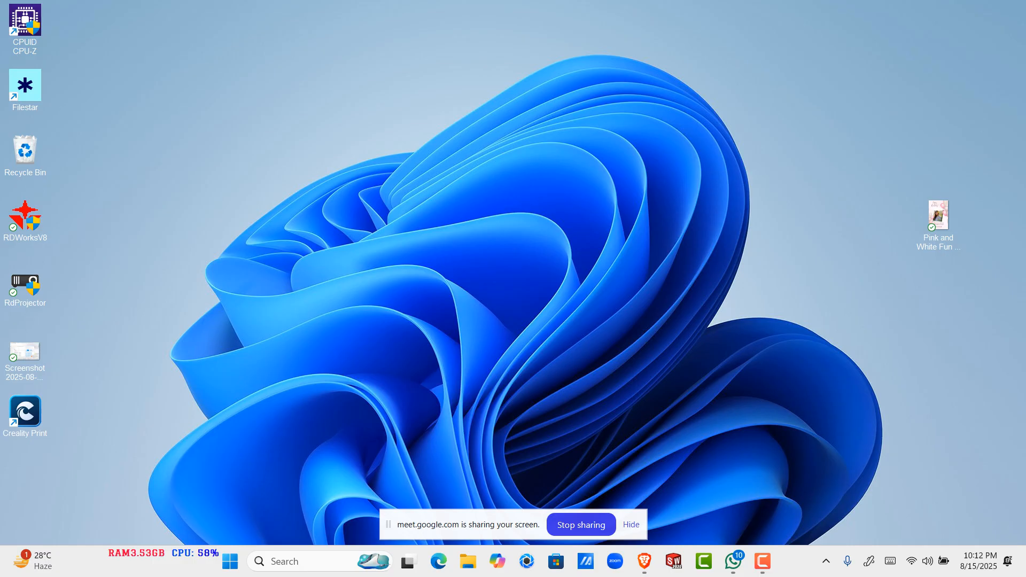
Step: Close the WhatsApp window, and switch to SOLIDWORKS to create a new part document
right_click(734, 561)
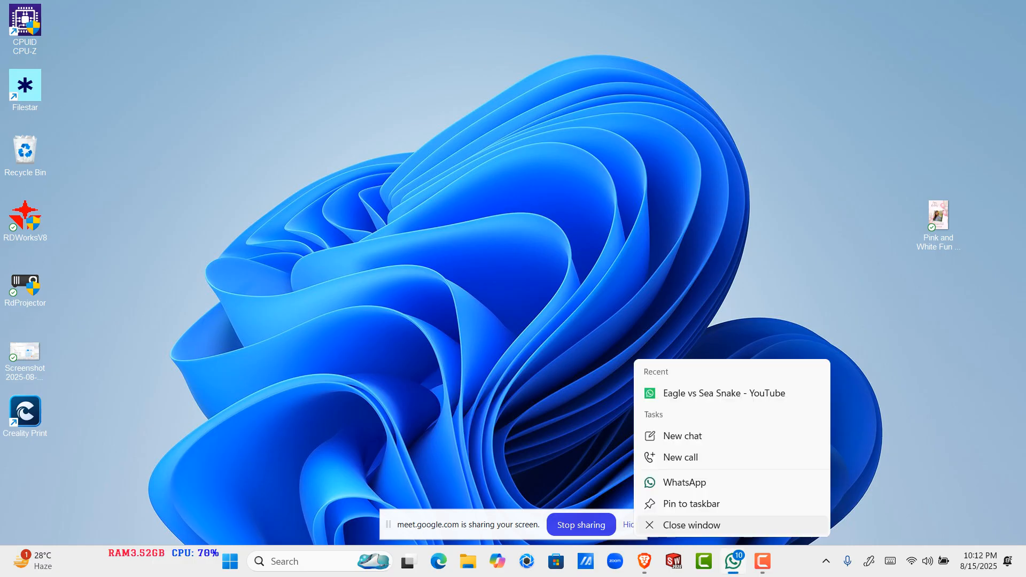
click(716, 525)
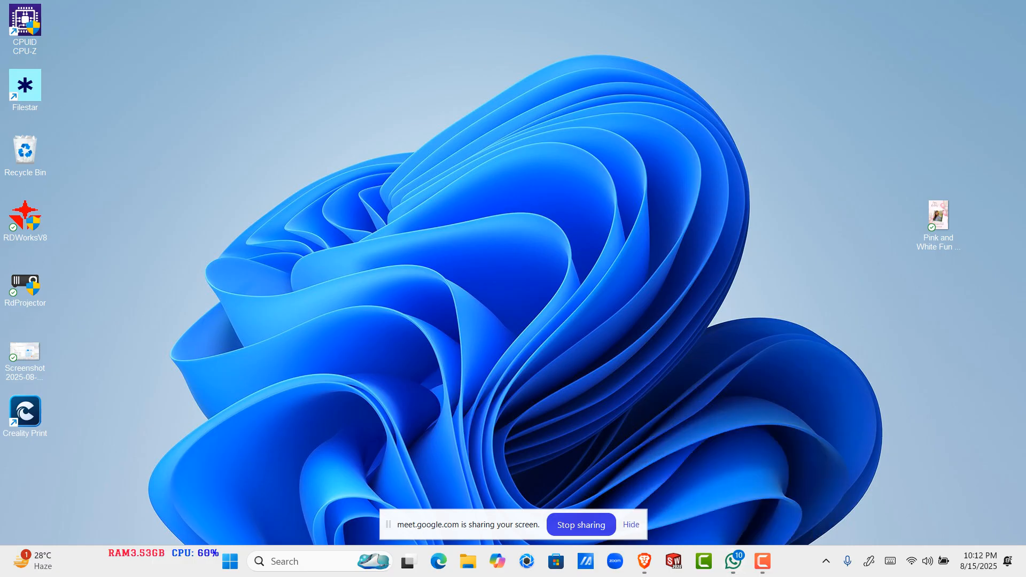
click(673, 561)
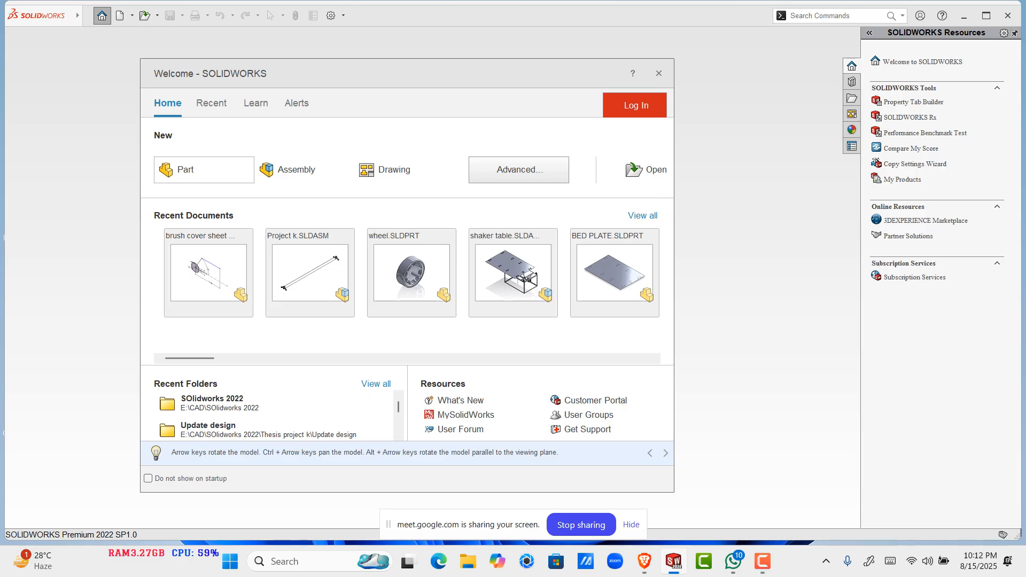
click(186, 169)
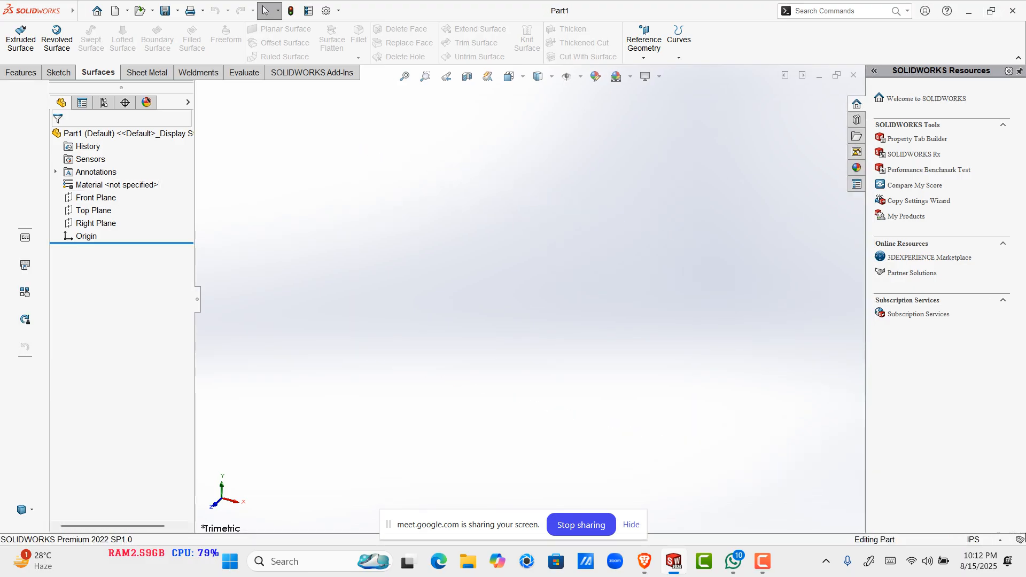
Step: Turn off Touch Mode for the SOLIDWORKS interface
mouse_move(110, 11)
click(164, 11)
click(136, 11)
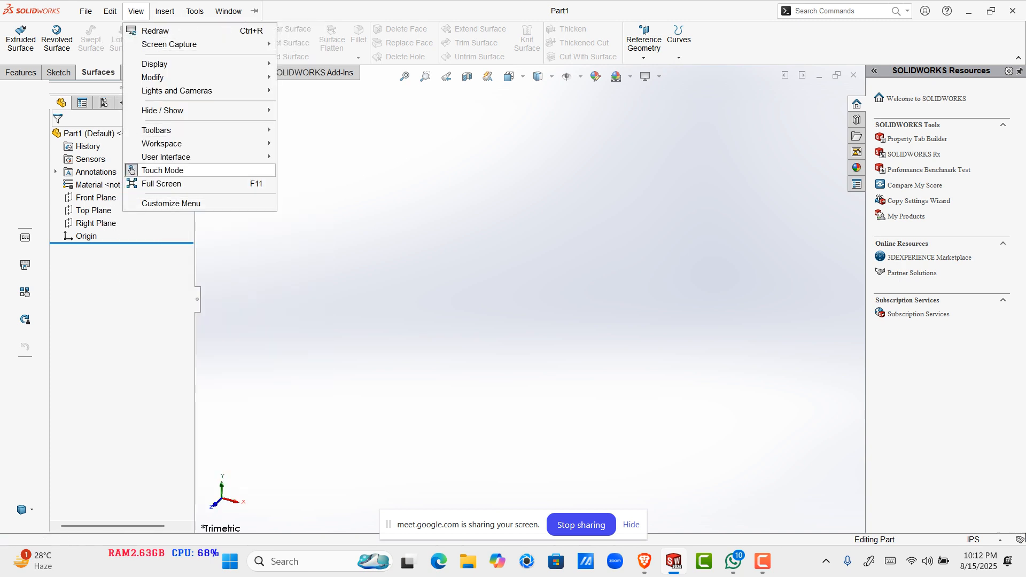
click(163, 170)
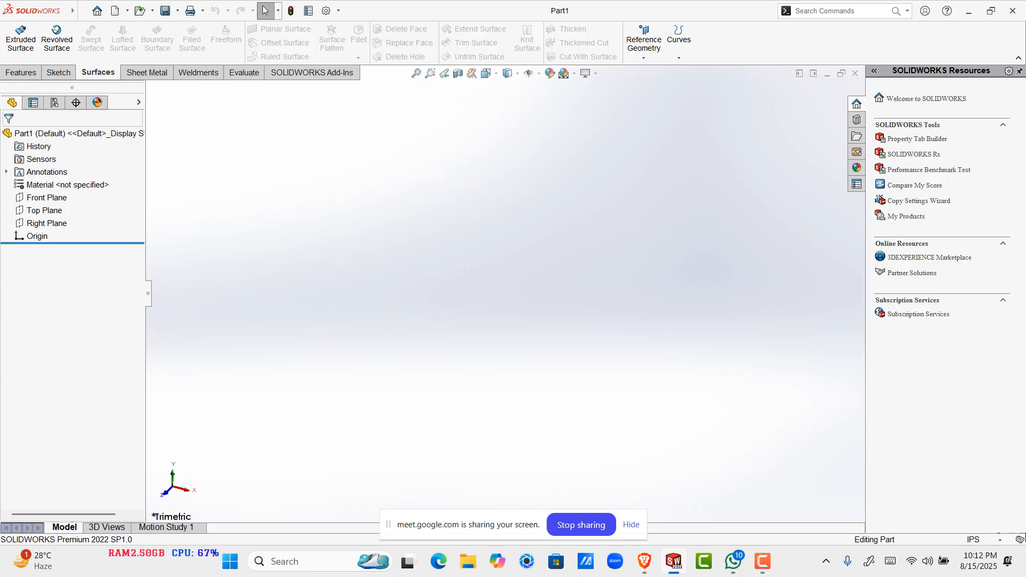
Step: Compare the available solid feature commands with the surface modelling commands
click(21, 72)
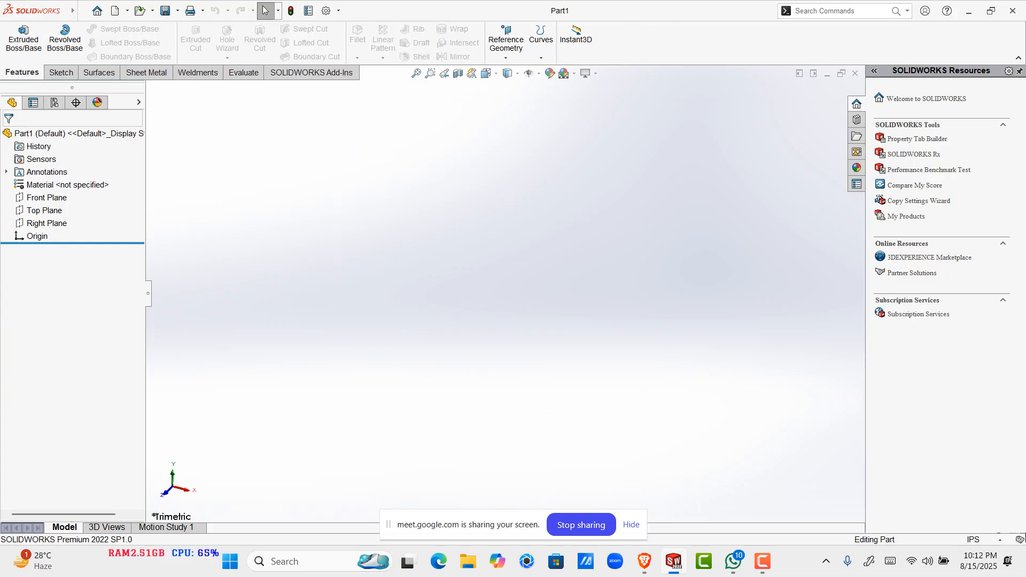
click(99, 72)
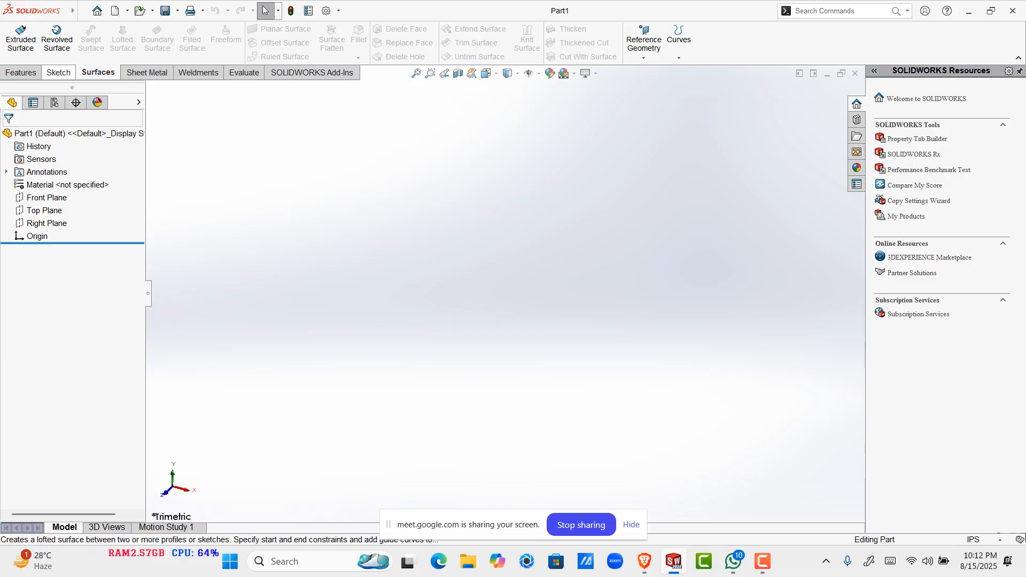
click(21, 72)
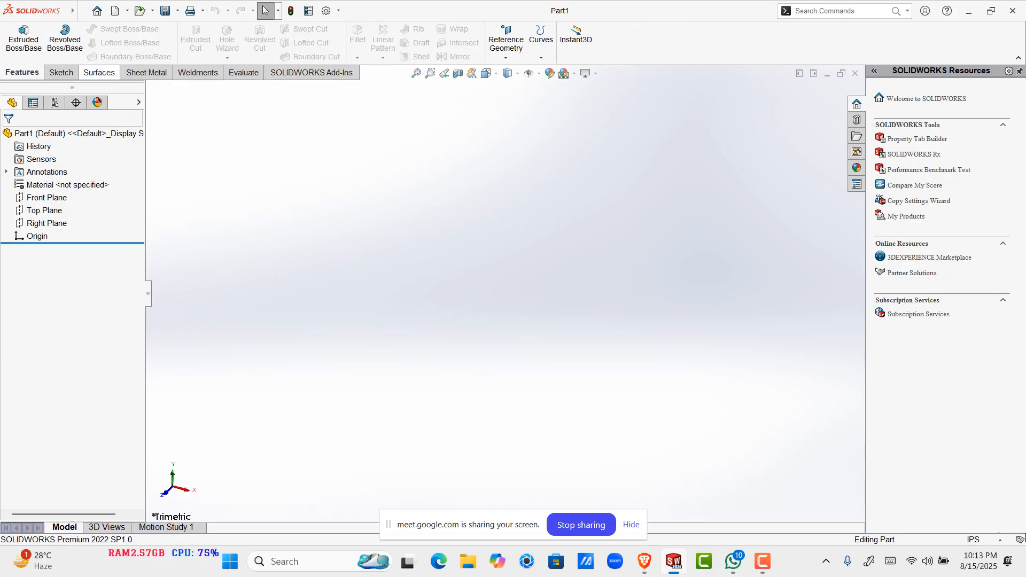
click(99, 72)
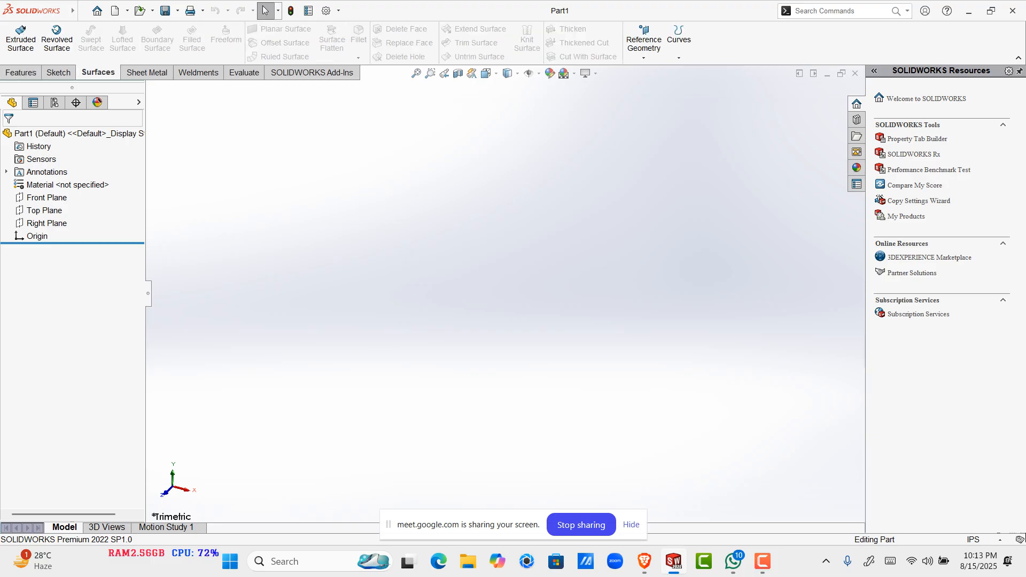
click(21, 72)
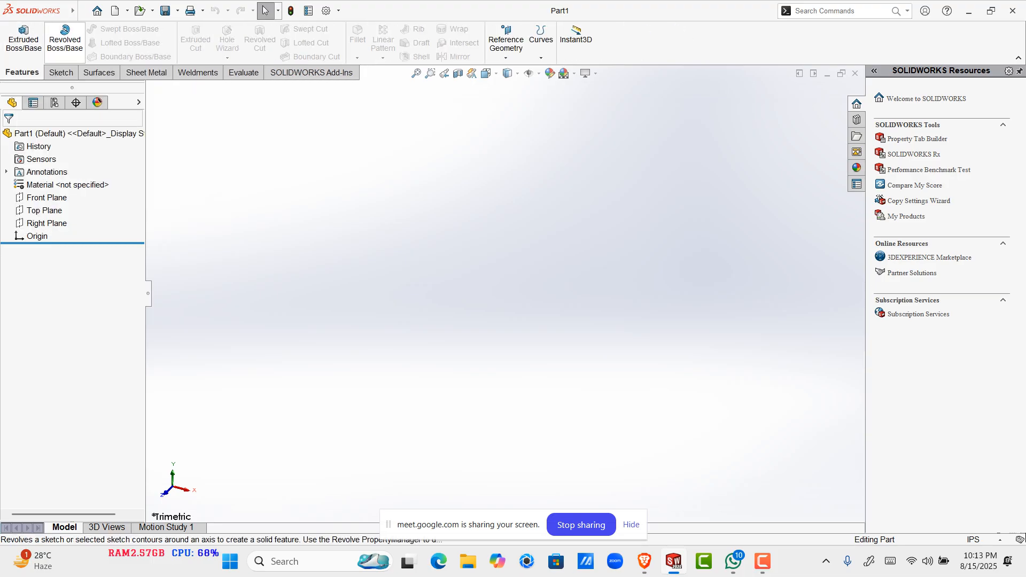
click(99, 72)
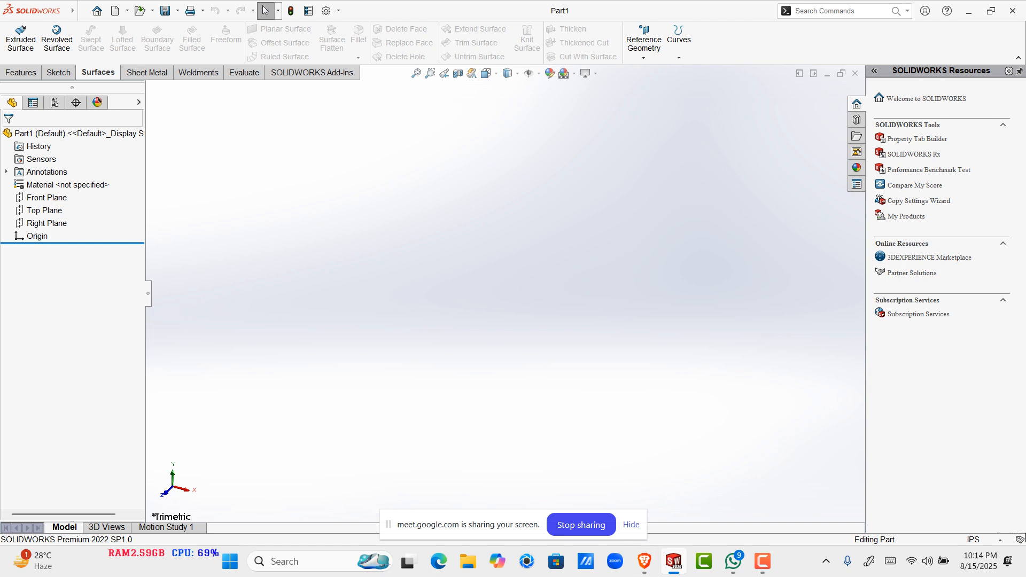
Step: Switch to the browser, examine the watering can picture in the SW group chat on Facebook, and return to SOLIDWORKS
mouse_move(644, 561)
click(572, 495)
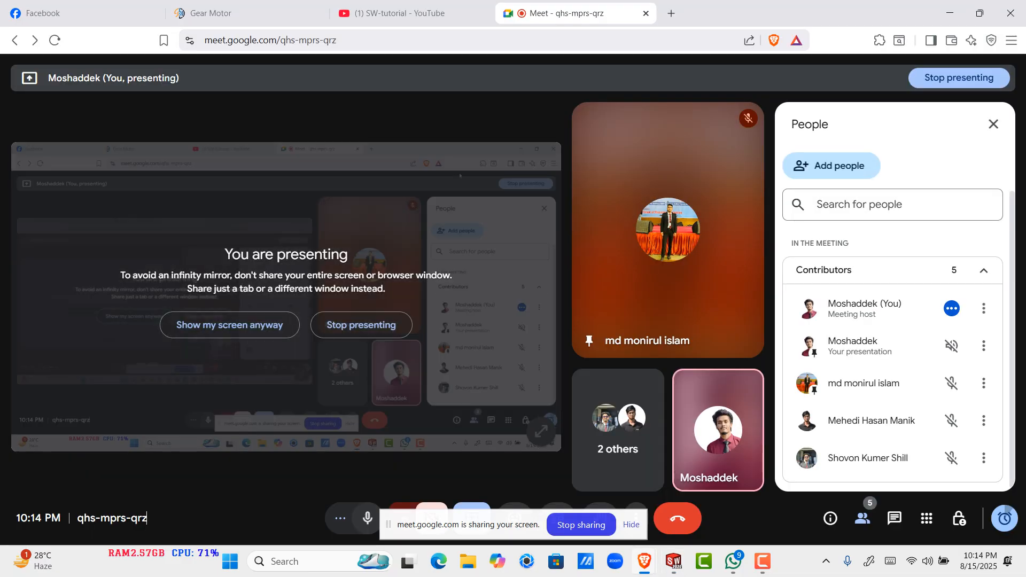
click(85, 14)
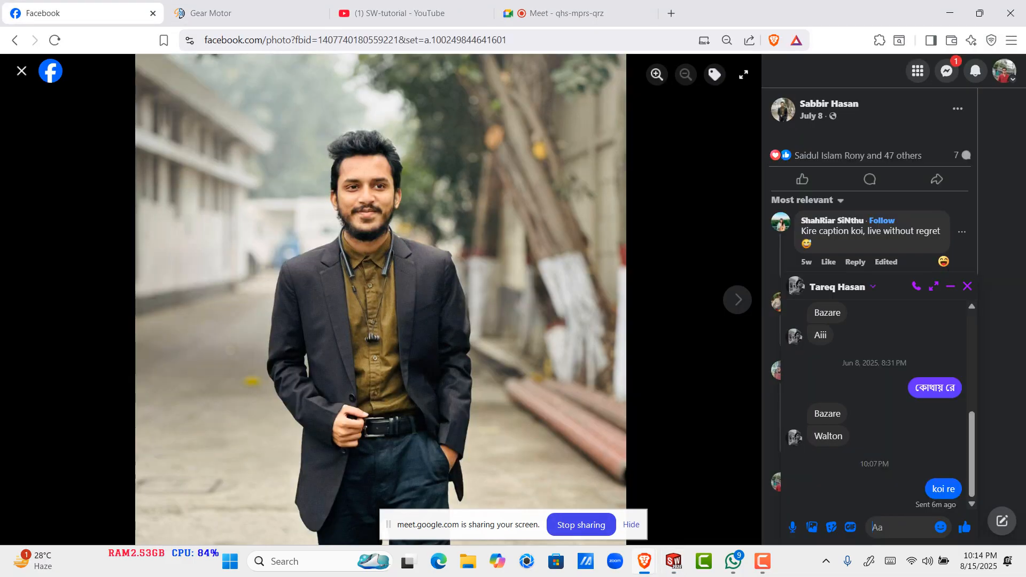
click(946, 70)
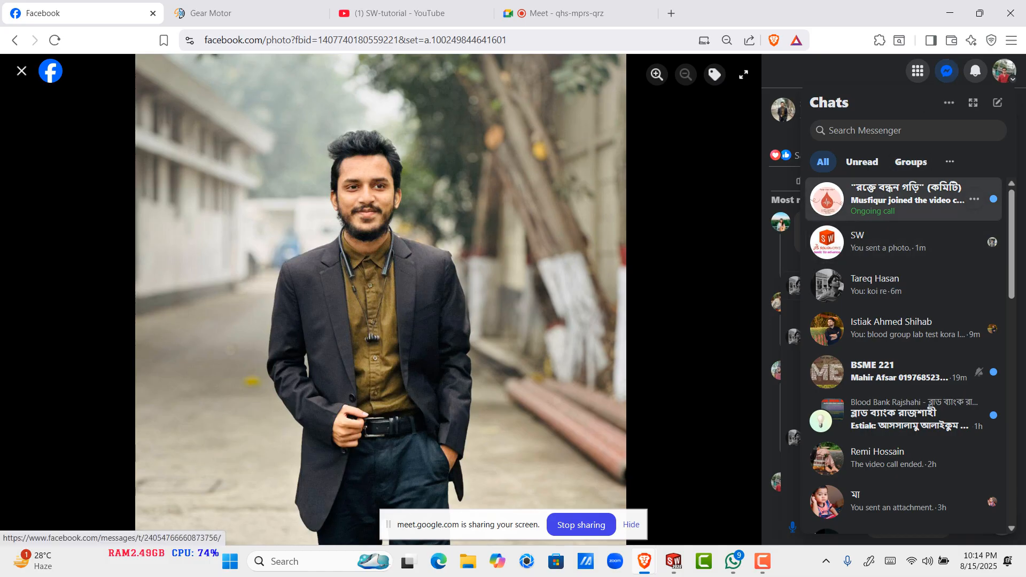
click(887, 242)
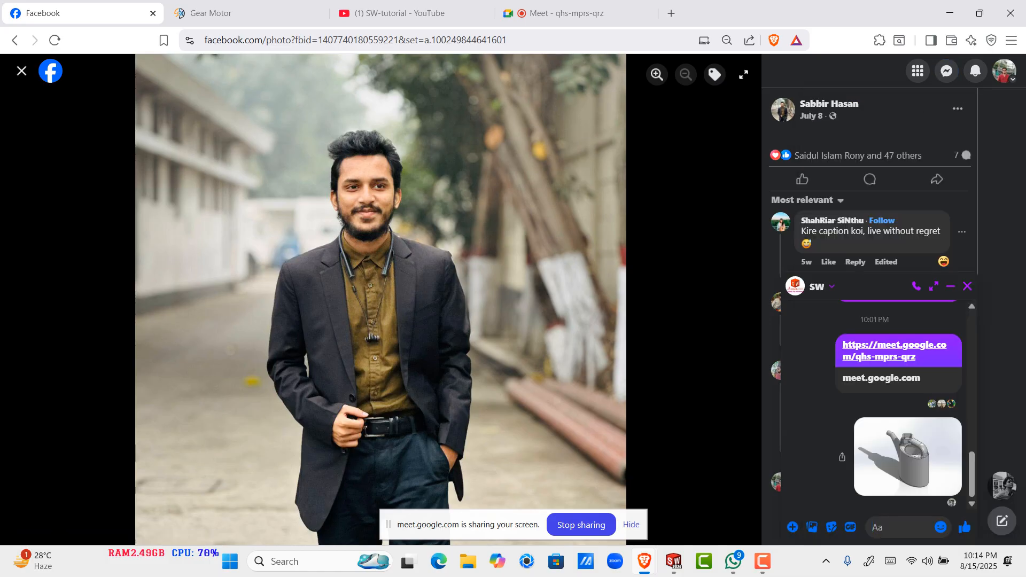
click(909, 457)
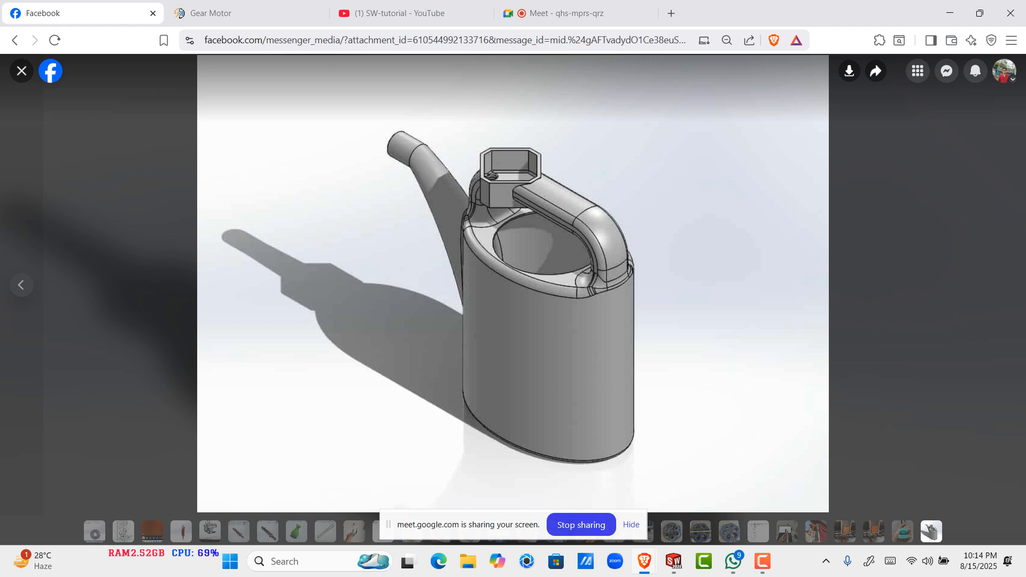
click(950, 13)
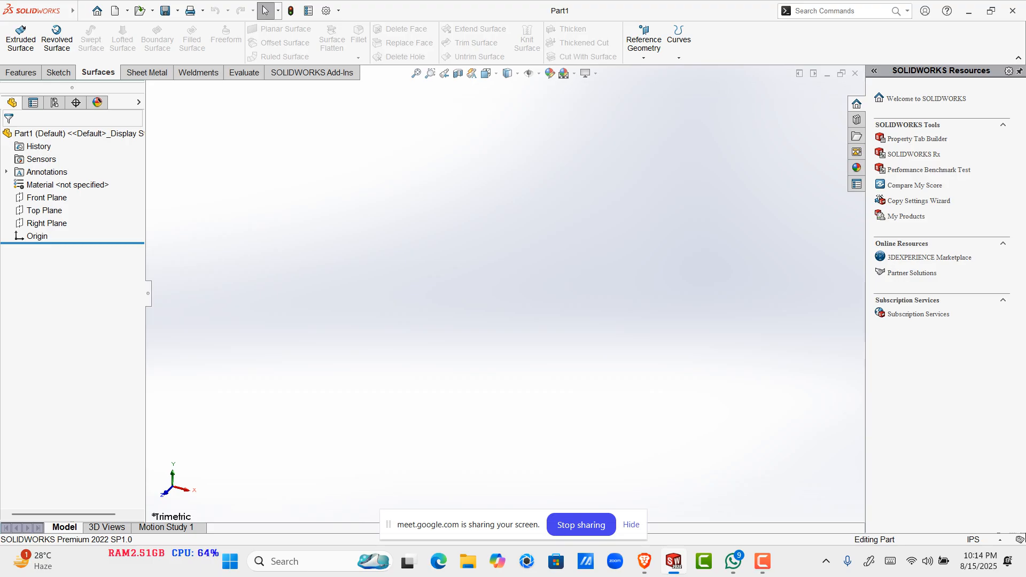
Step: Start a new sketch on the Top Plane
click(40, 210)
click(54, 188)
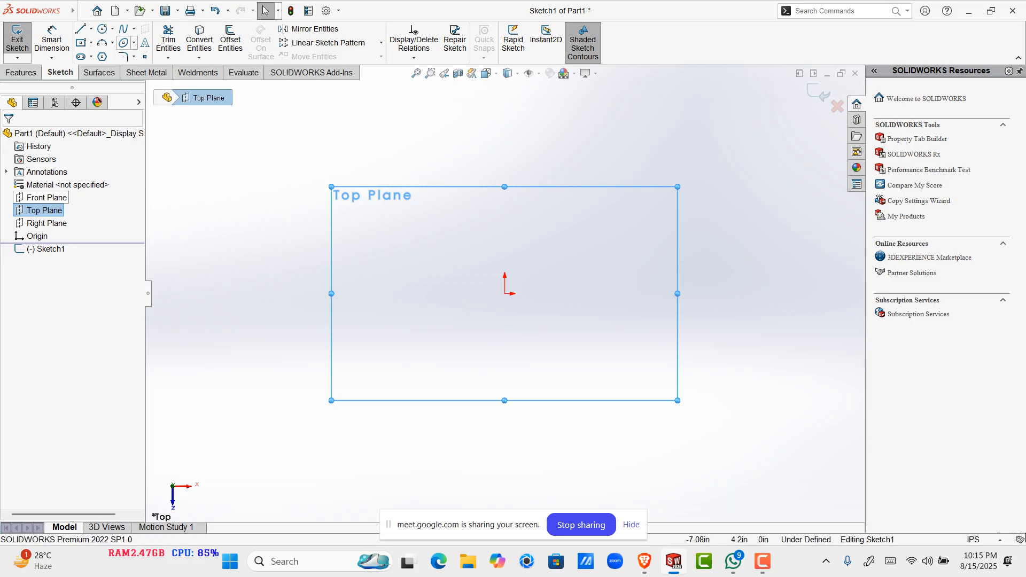
Step: Sketch an ellipse centred about 1.71 in to the left of the origin, with radii of about 3.28 in and 1.91 in
click(134, 43)
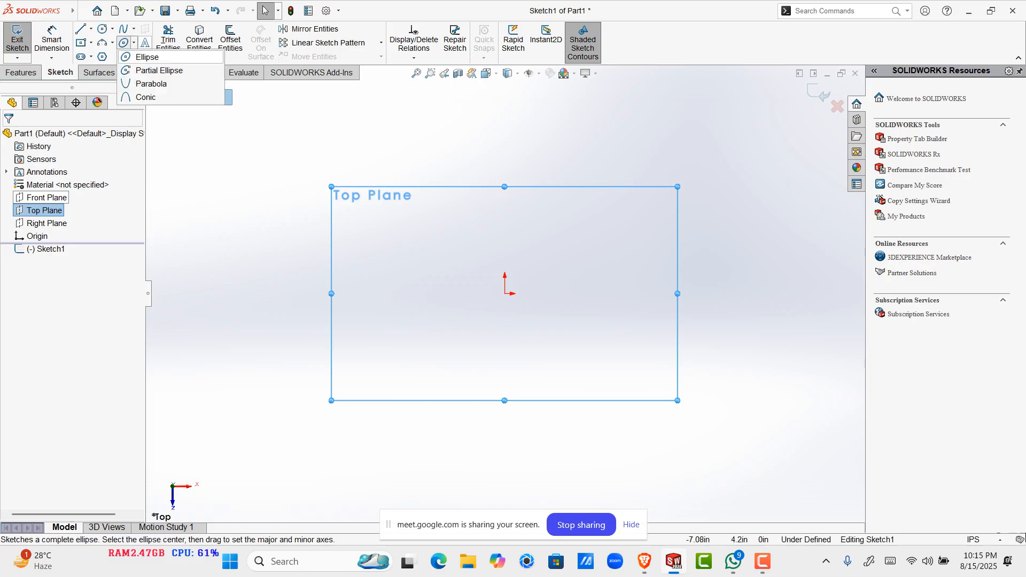
click(141, 57)
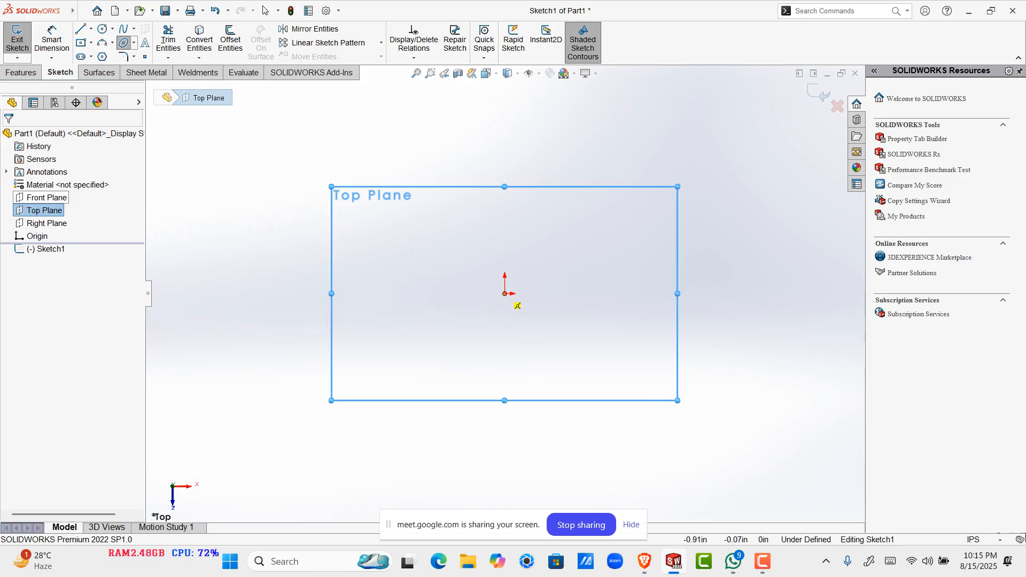
click(420, 297)
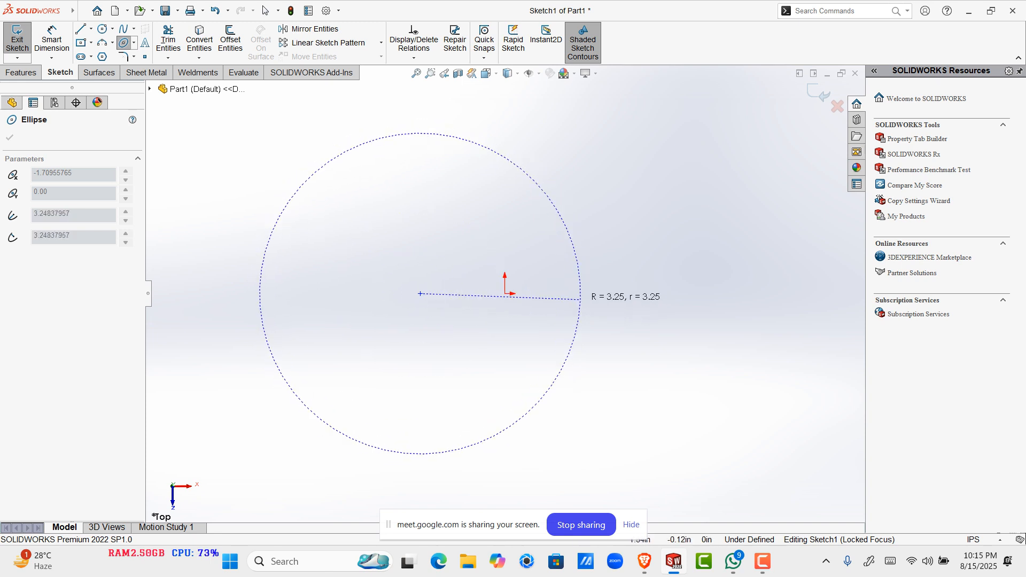
click(582, 293)
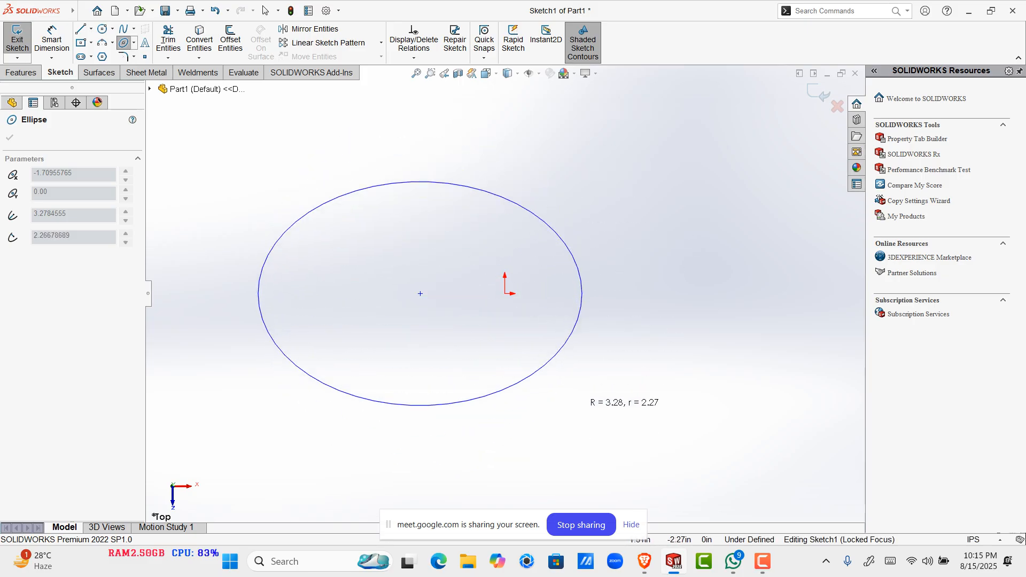
click(526, 387)
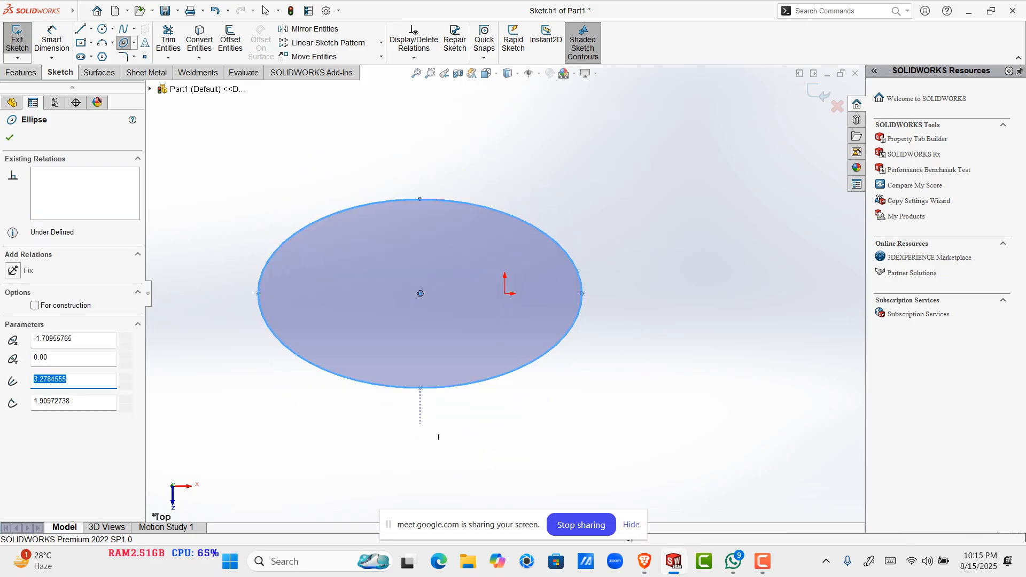
key(Escape)
Step: Try to move the ellipse's centre point toward the origin, and delete the ellipse
click(420, 294)
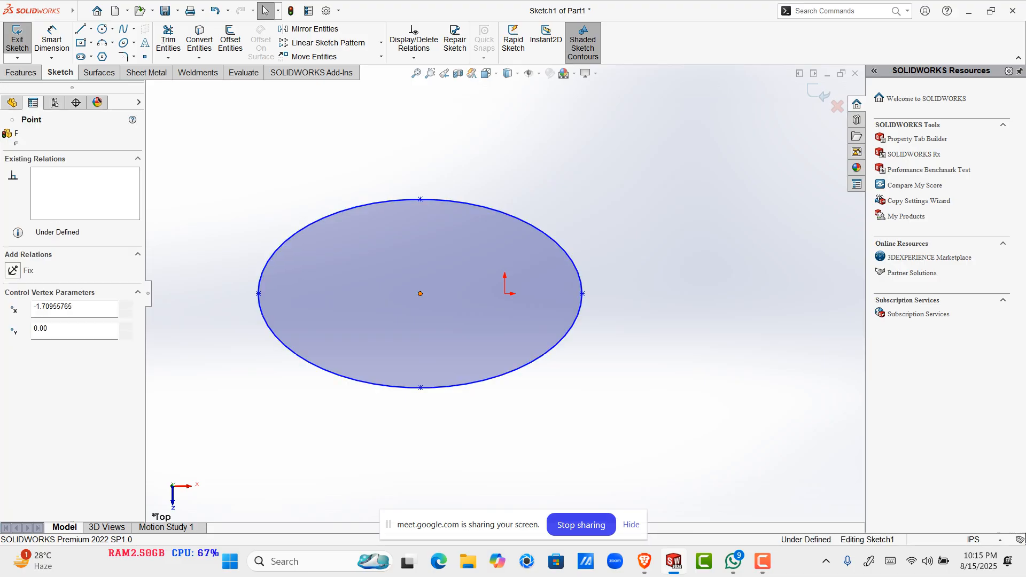
mouse_move(420, 294)
mouse_down()
mouse_move(479, 318)
mouse_move(467, 306)
mouse_move(460, 321)
mouse_move(423, 329)
mouse_move(434, 293)
mouse_up()
key(Escape)
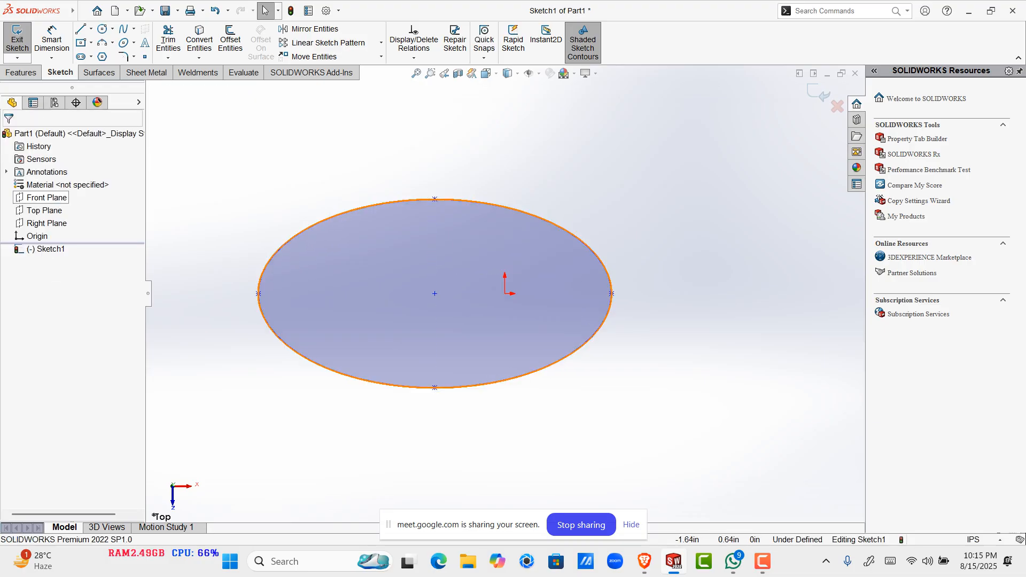
key(Delete)
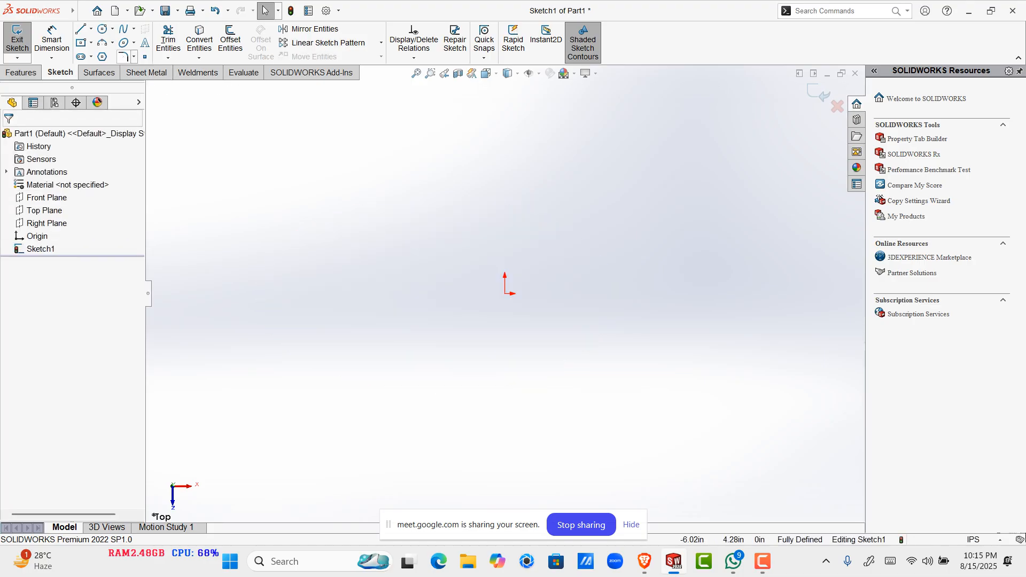
Step: Sketch an ellipse centred about 2.96 in to the left of the origin, with radii of about 4.36 in and 2.48 in
click(134, 43)
click(152, 55)
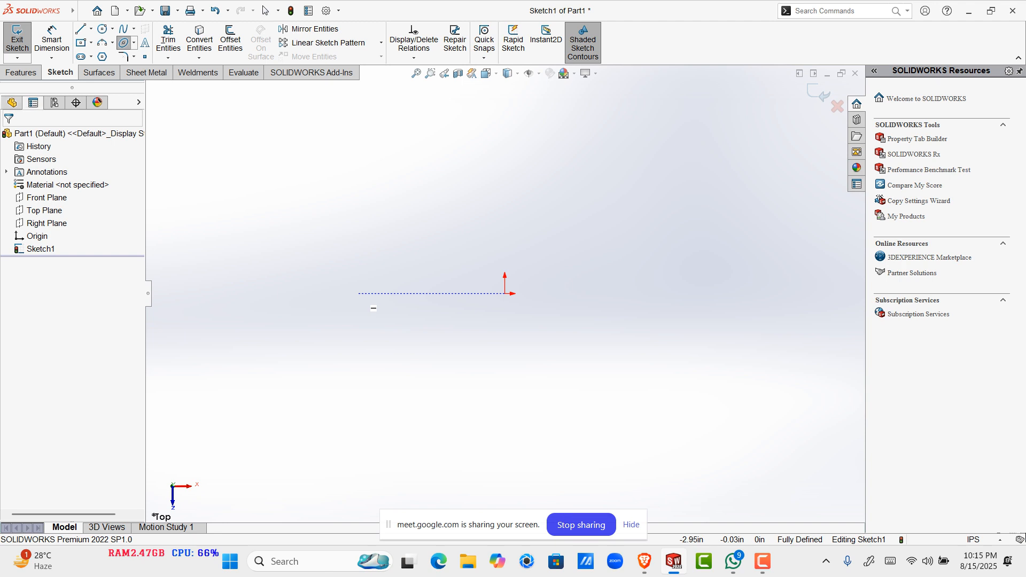
click(358, 293)
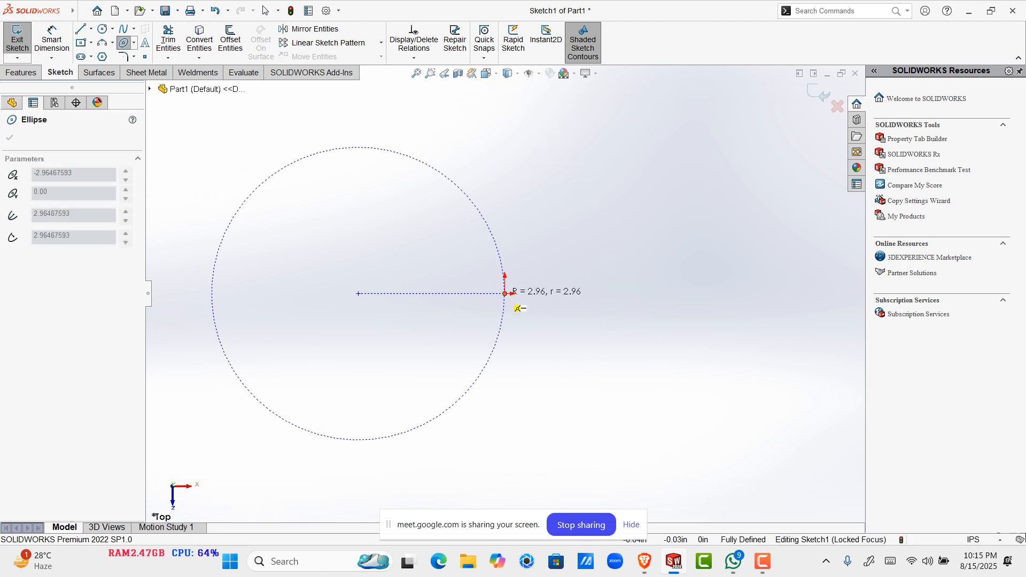
click(573, 293)
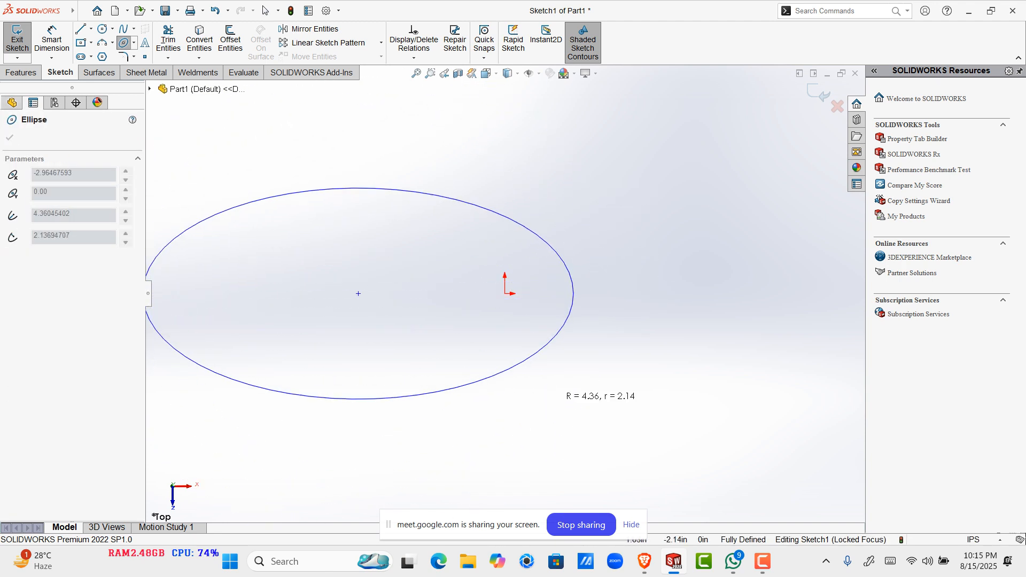
click(539, 171)
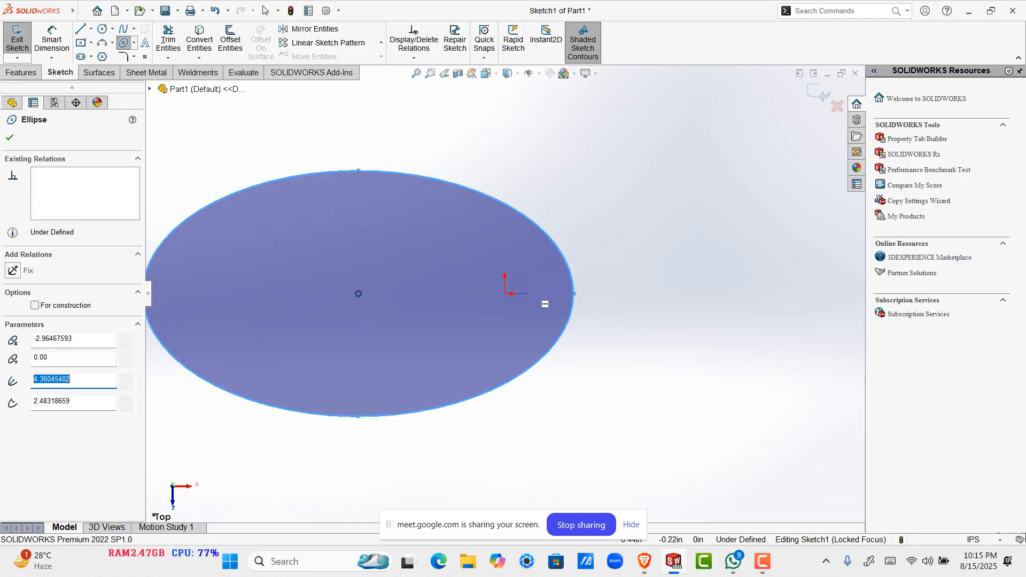
key(Escape)
scroll(483, 328, up, 1)
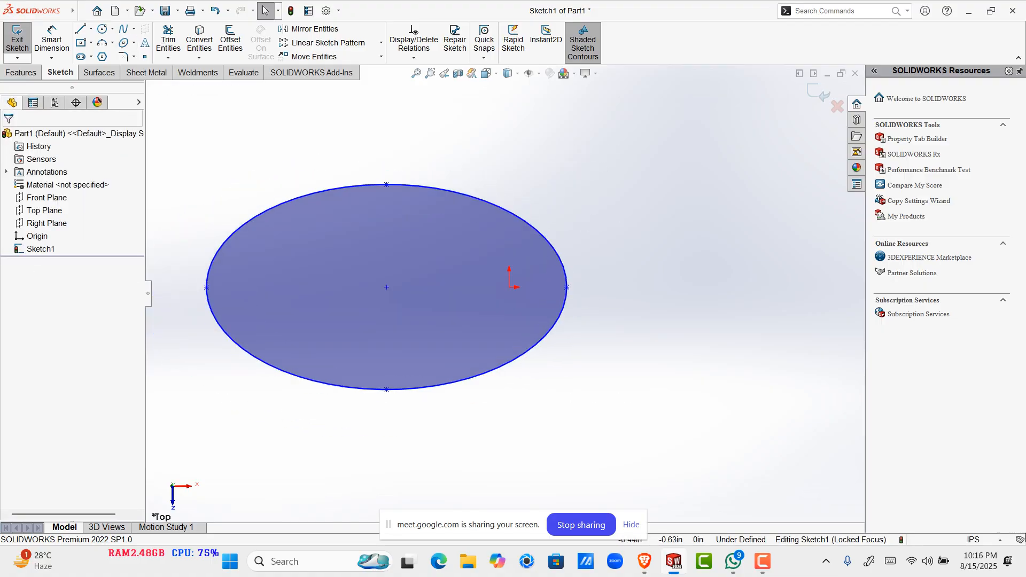
click(386, 287)
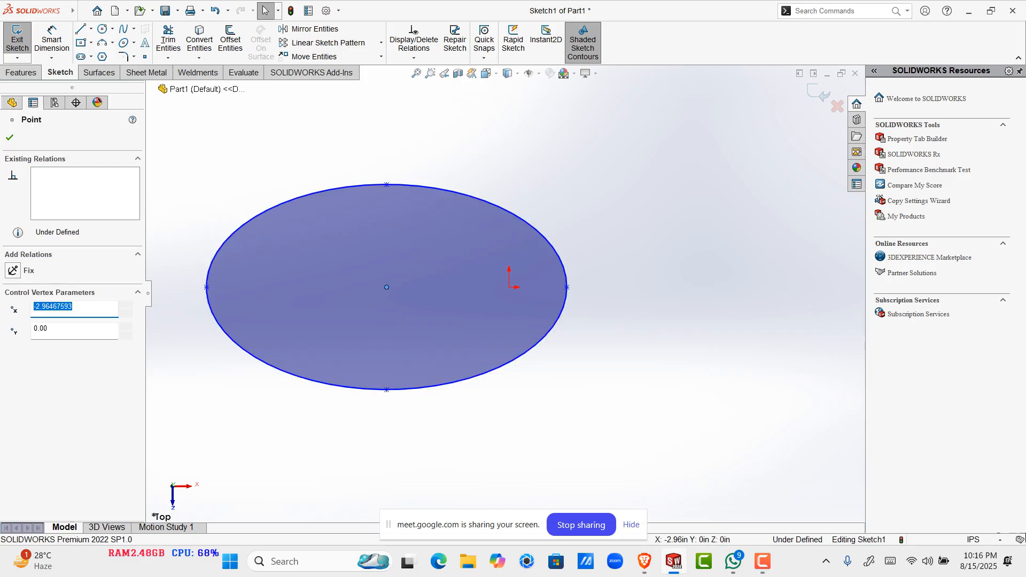
click(476, 293)
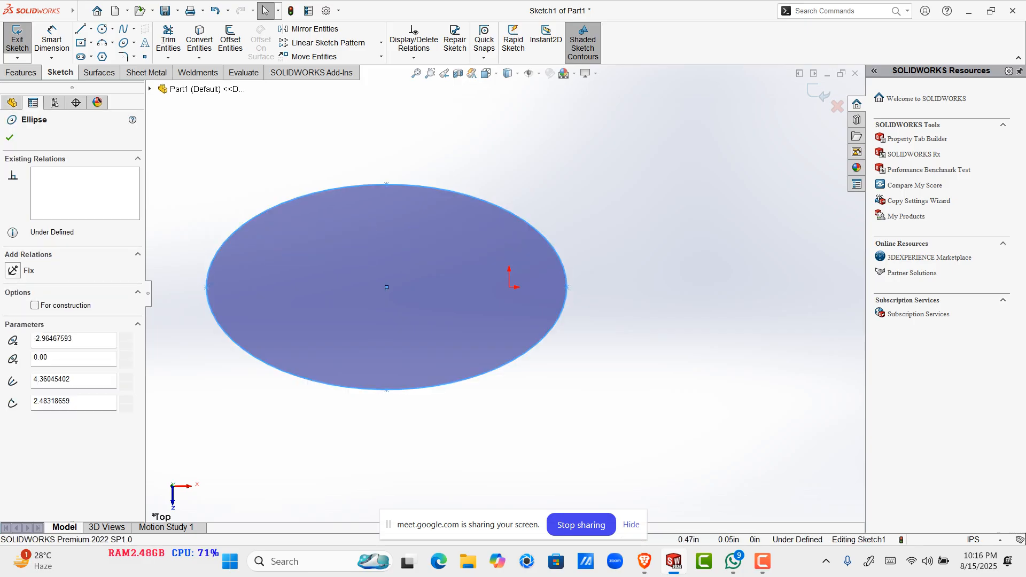
click(387, 288)
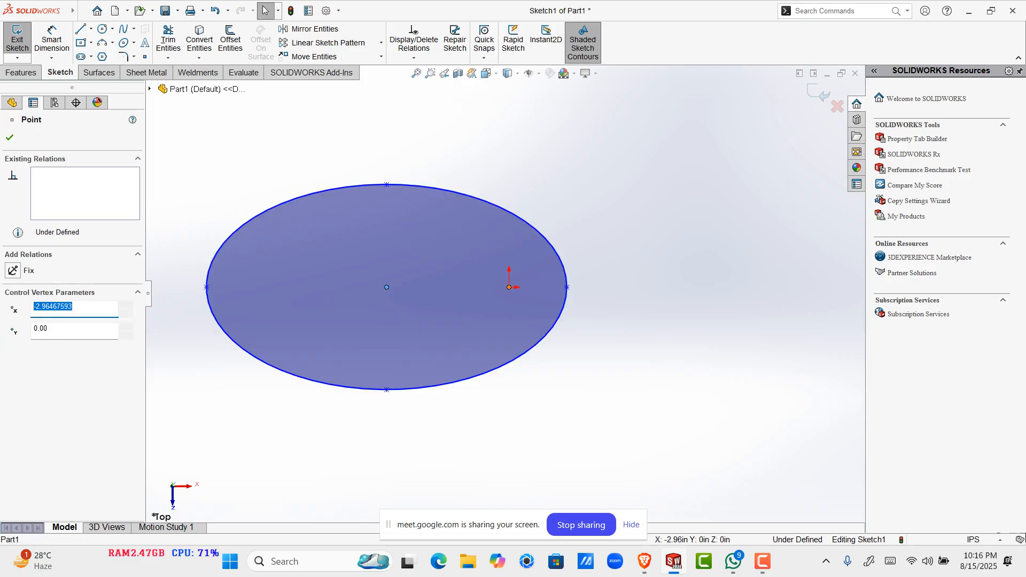
ctrl+click(509, 287)
click(658, 294)
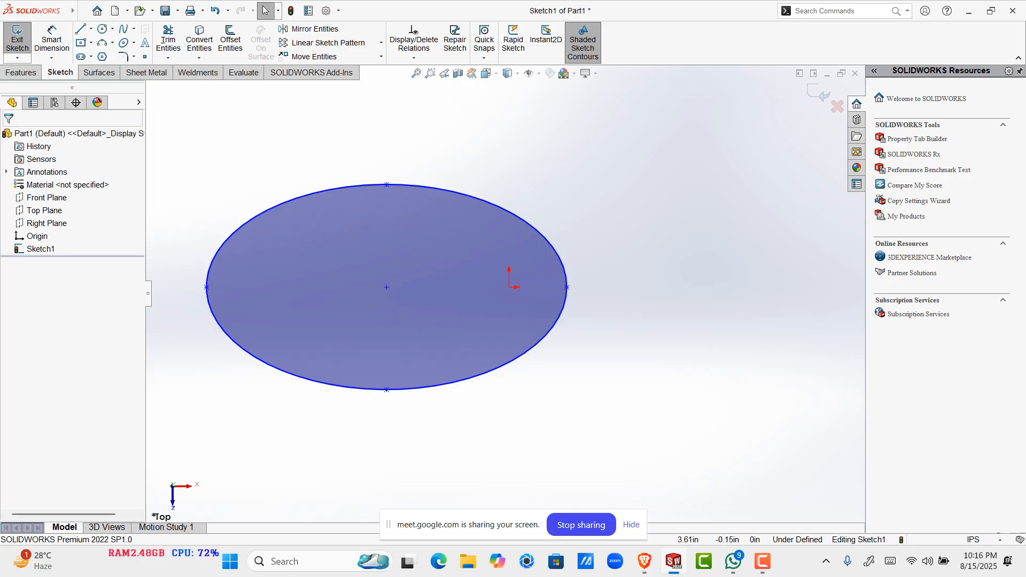
Step: Find the Keyviz app through the system search and launch it to display keystrokes
key(super)
text(keyvi)
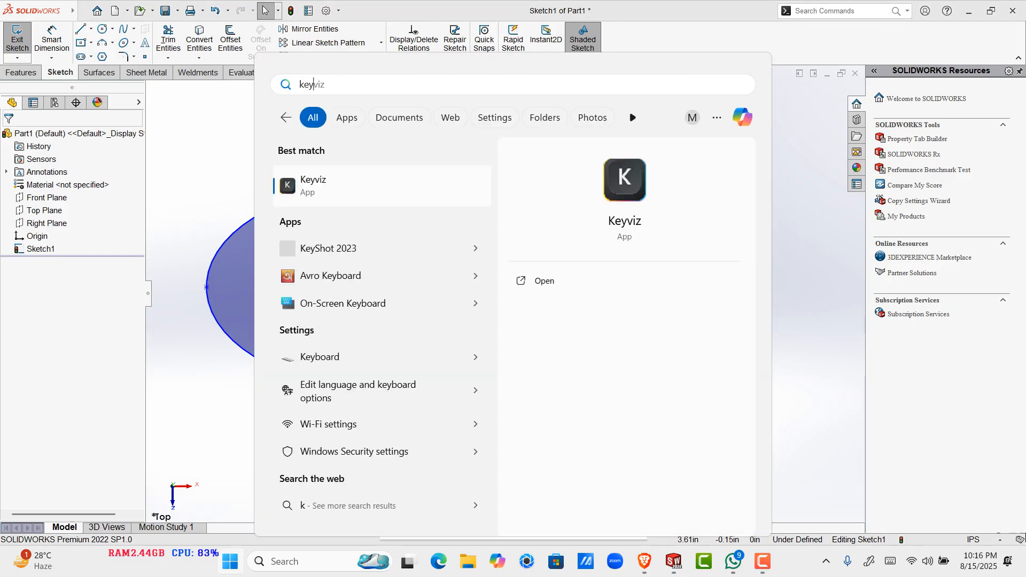
key(Escape)
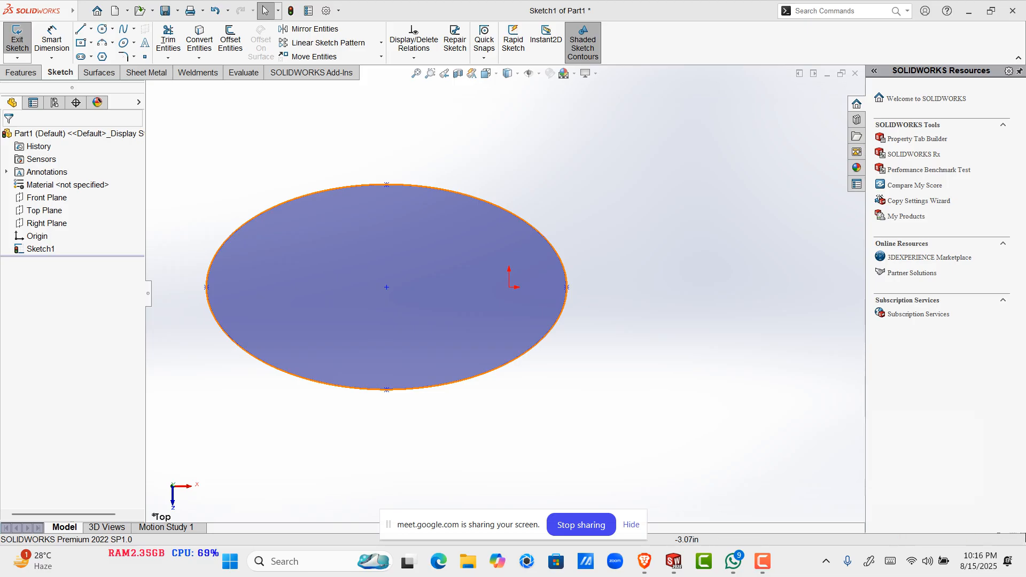
Step: Make the ellipse's centre point coincident with the origin
key(shift)
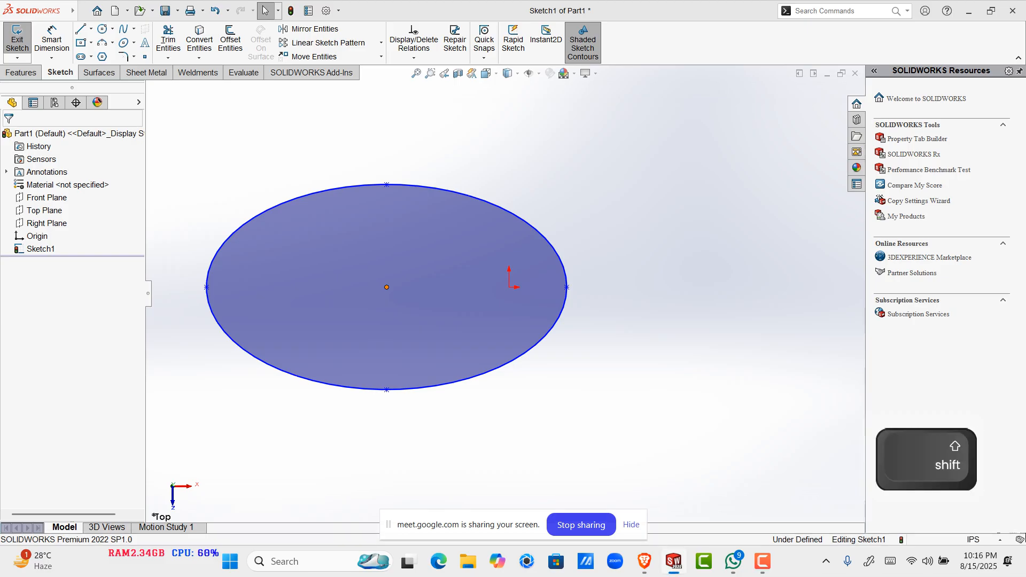
shift+click(386, 288)
shift+click(509, 287)
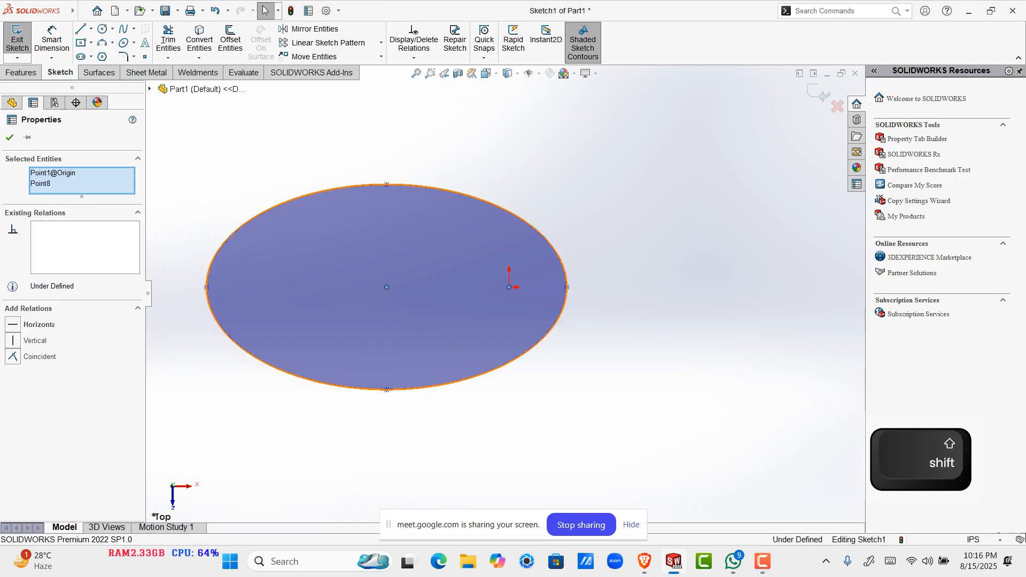
click(538, 257)
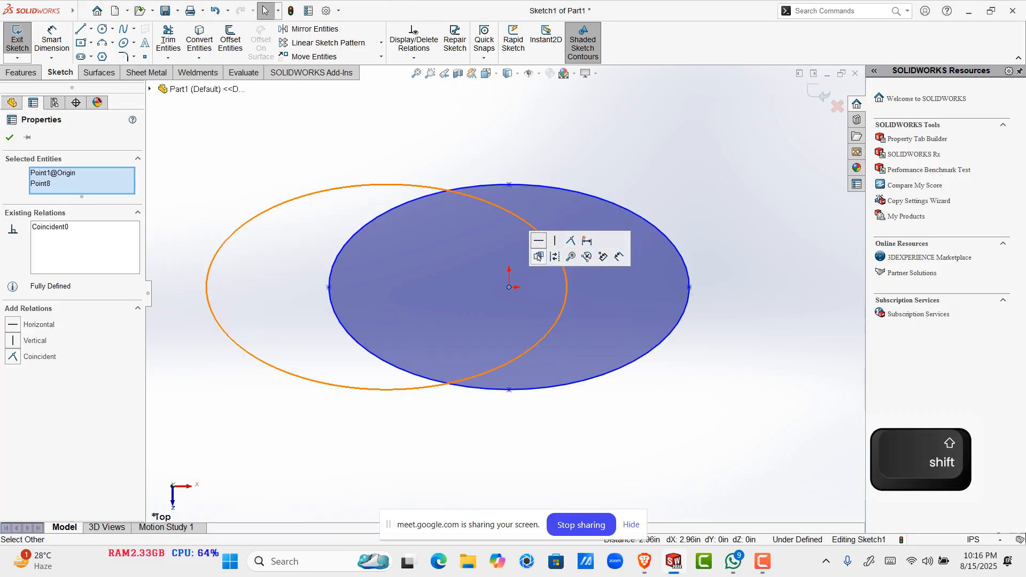
key(Escape)
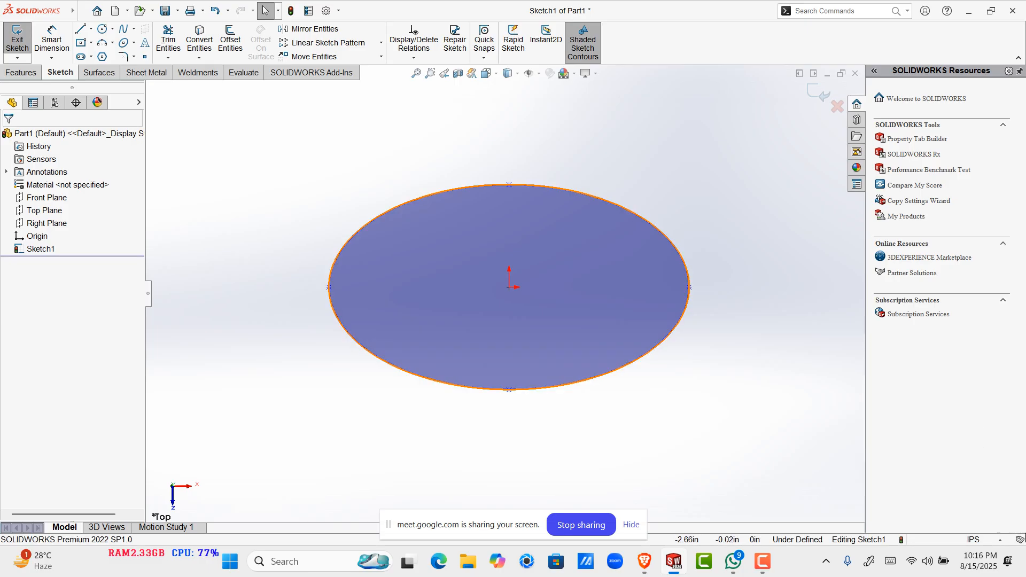
Step: Dimension the ellipse's minor axis between its upper and lower points and set it to 3 in
click(52, 40)
click(509, 184)
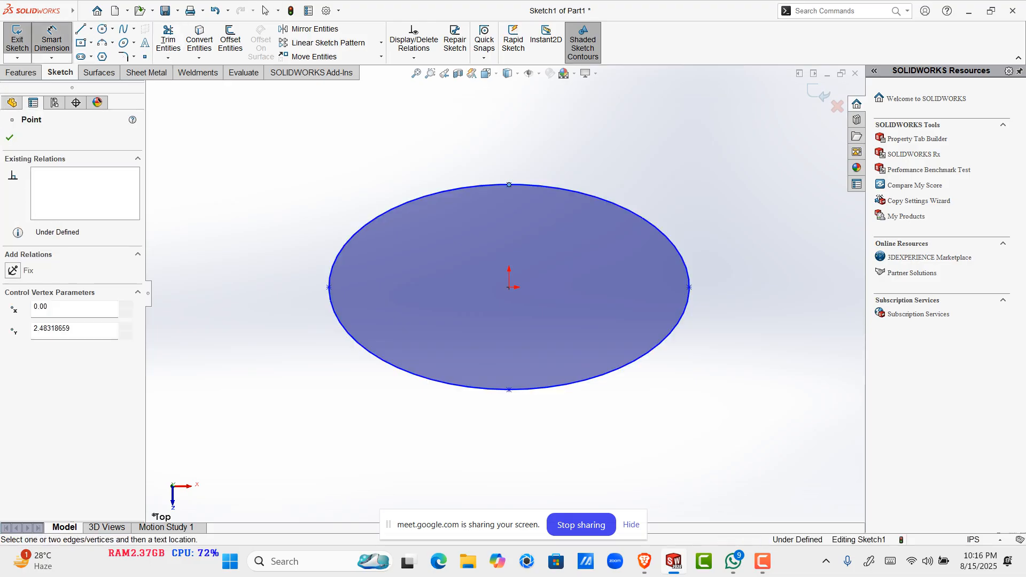
click(509, 389)
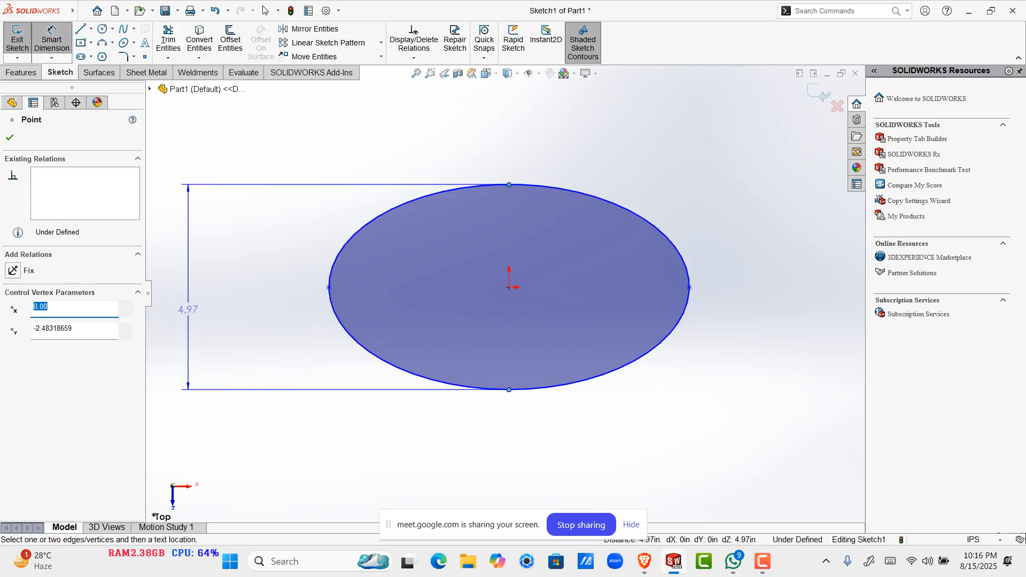
click(192, 309)
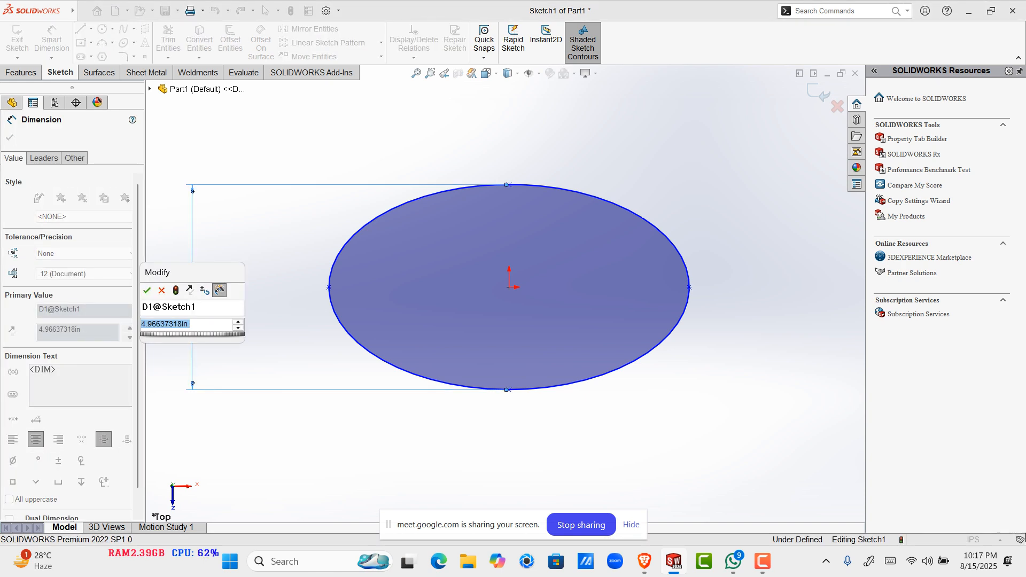
text(3)
key(Return)
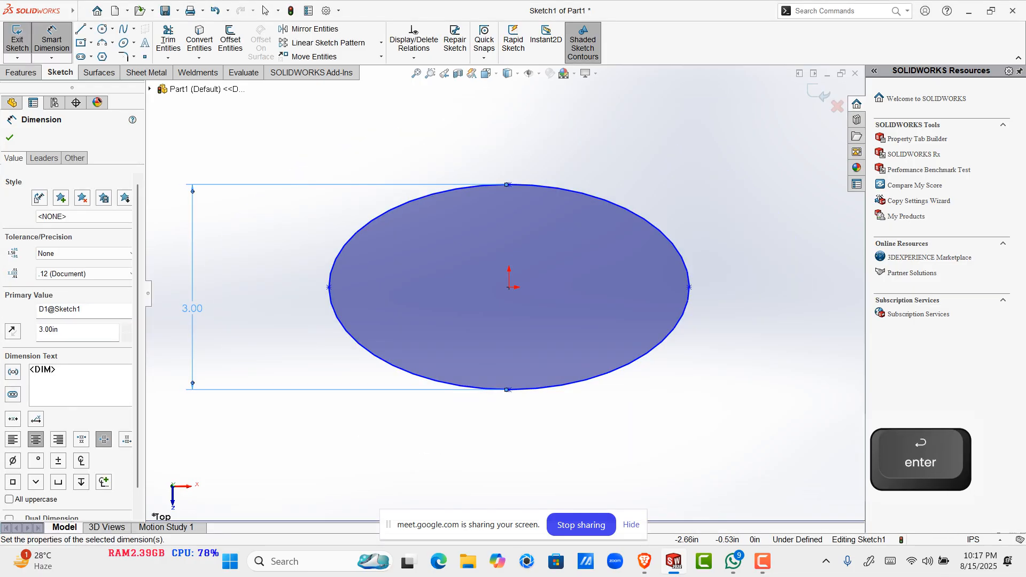
Step: Dimension the ellipse's major axis between its two end points and set it to 5.5 in
click(329, 287)
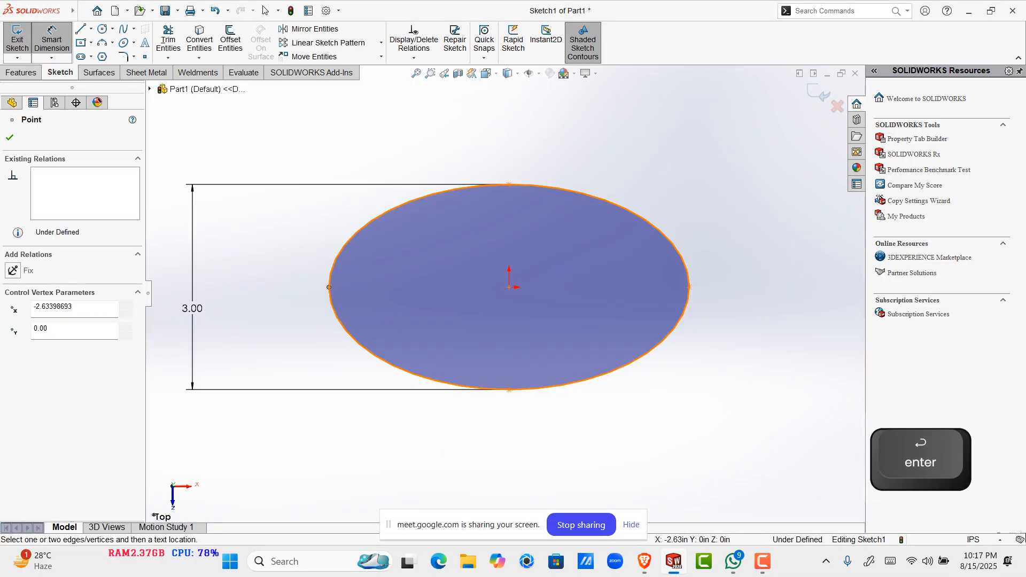
click(688, 287)
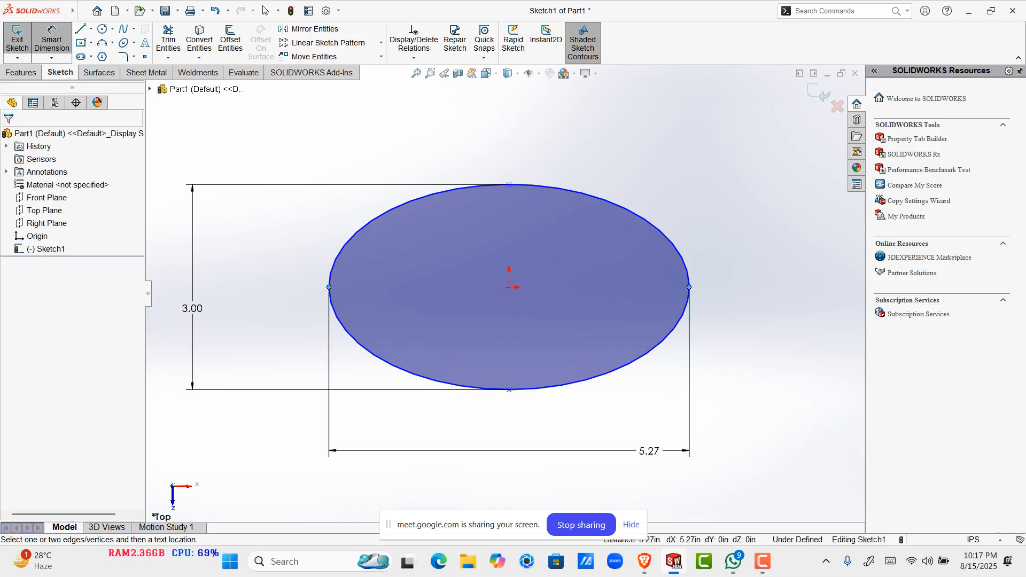
click(649, 451)
text(5.5)
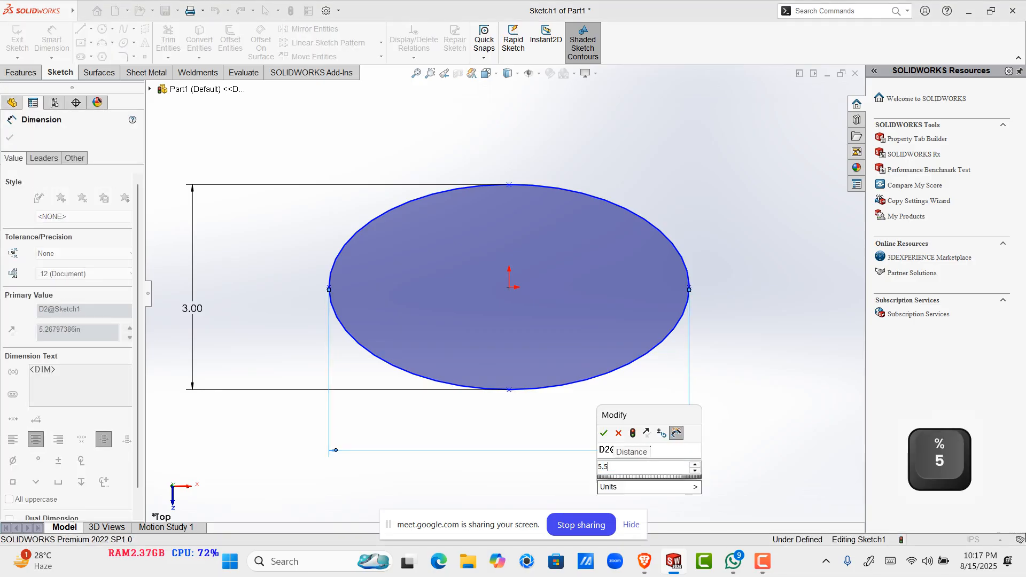
key(Return)
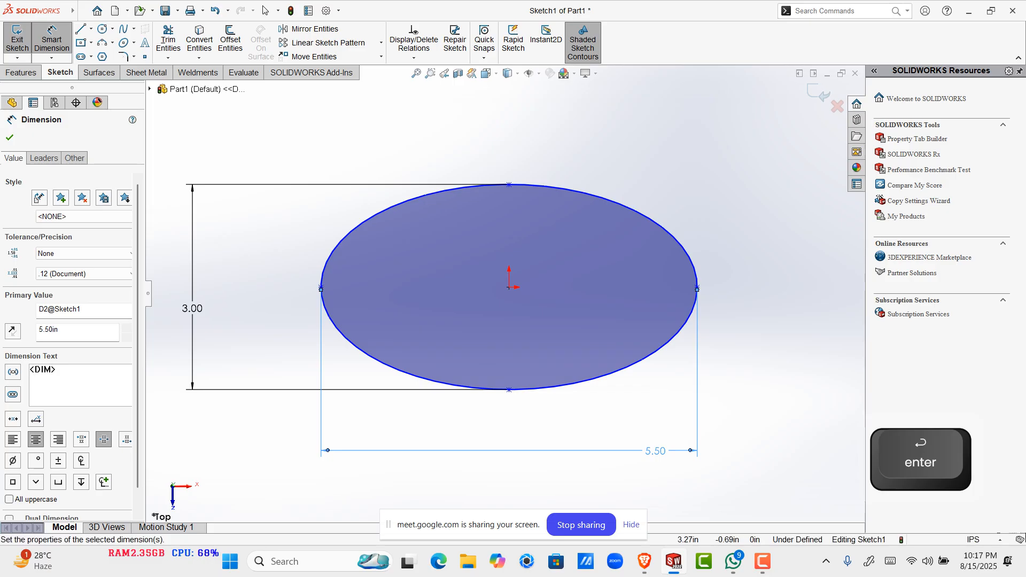
click(733, 335)
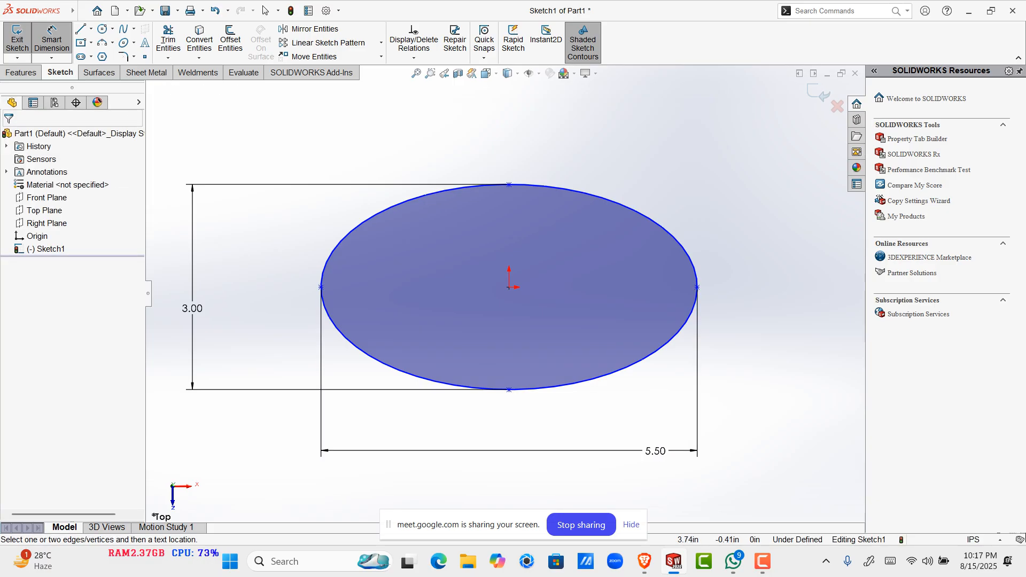
key(Escape)
Step: Tilt the ellipse about the origin by moving its right major-axis end point slightly downward
drag(697, 287, 693, 323)
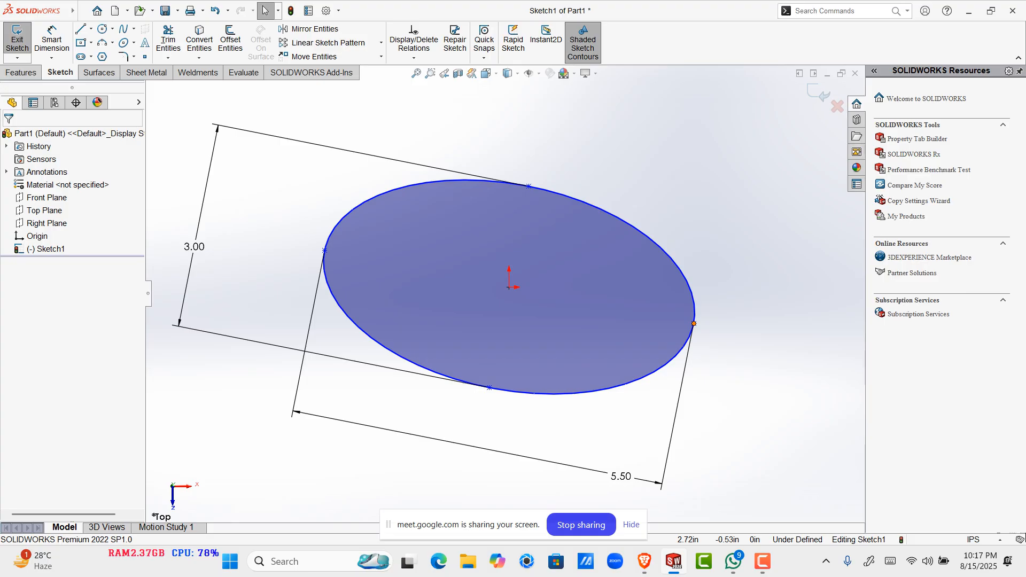
click(694, 323)
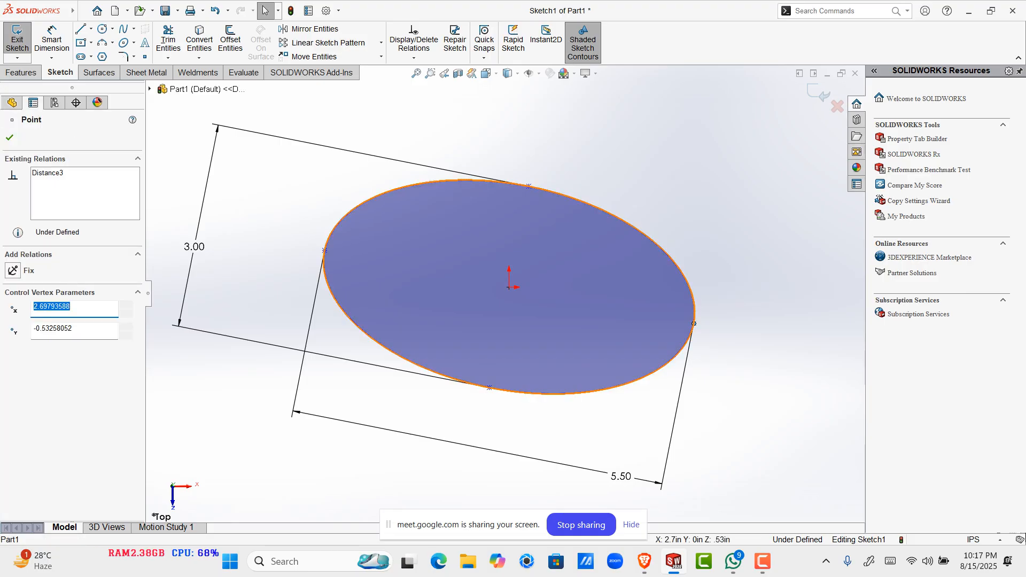
key(Escape)
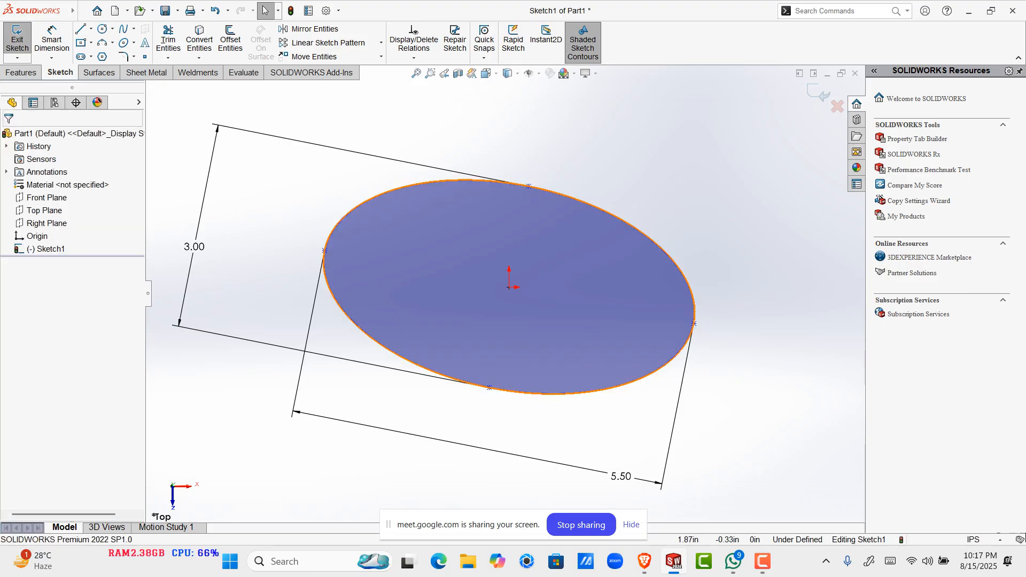
Step: Add a Horizontal relation between the ellipse's centre point and its right major-axis end point
shift+click(509, 288)
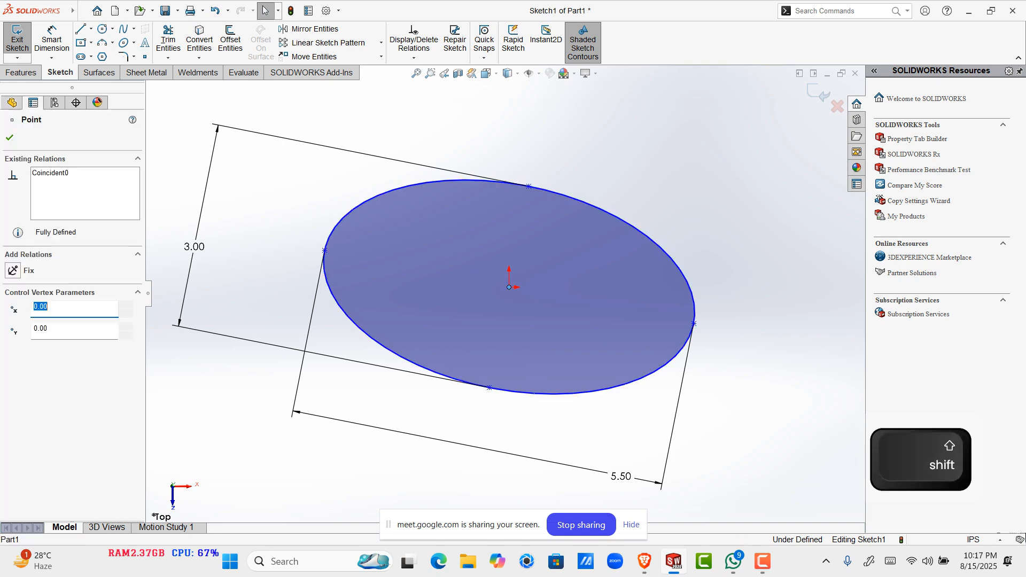
shift+click(693, 323)
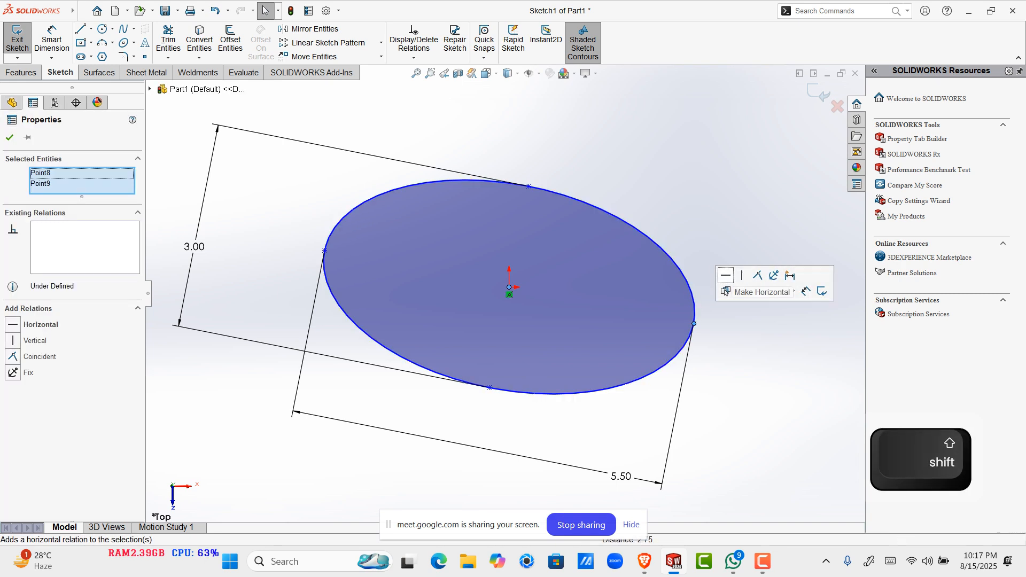
click(725, 275)
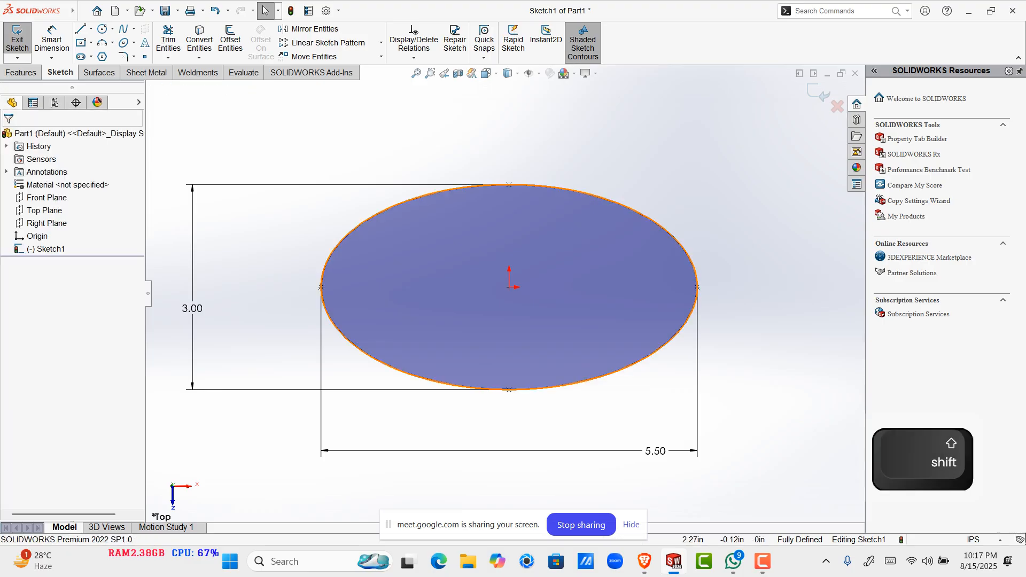
Step: Exit the dimensioned ellipse sketch, keeping its changes
scroll(584, 367, up, 2)
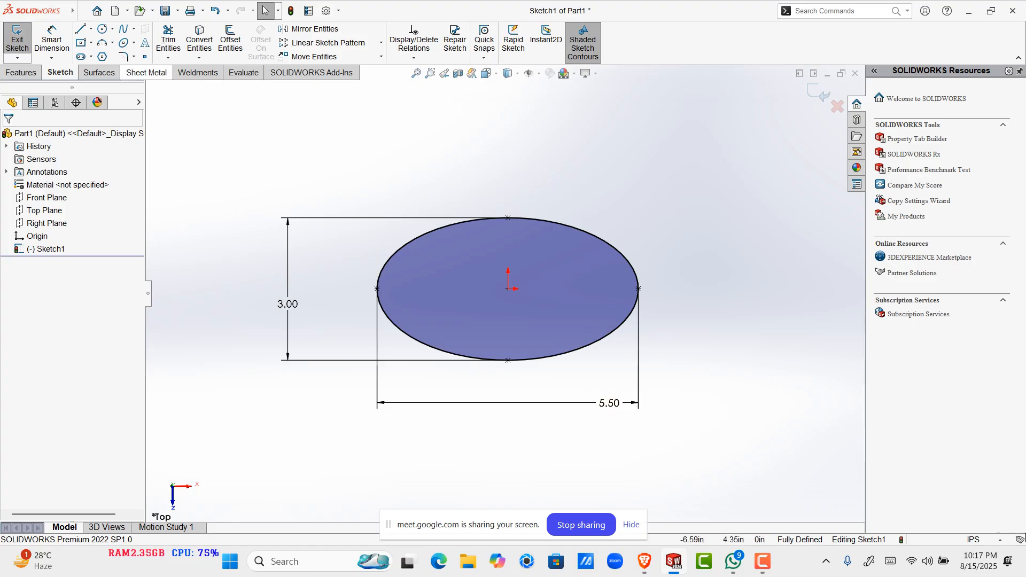
click(98, 72)
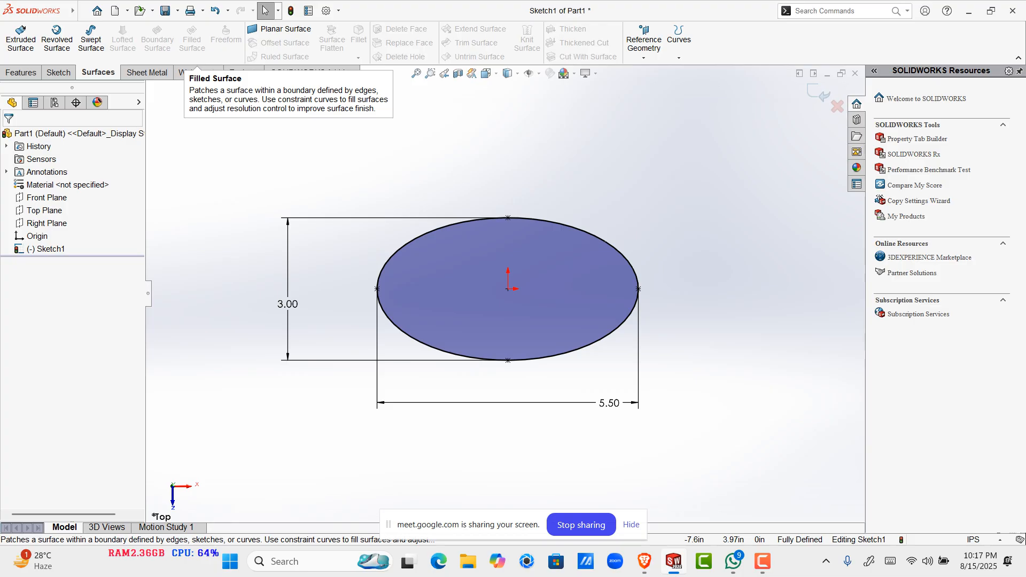
click(58, 72)
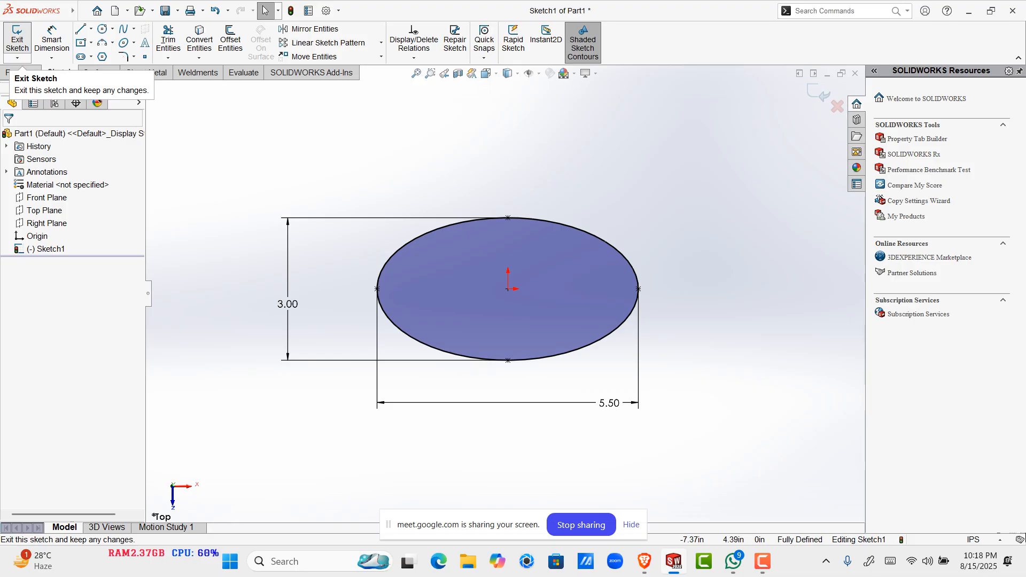
click(17, 40)
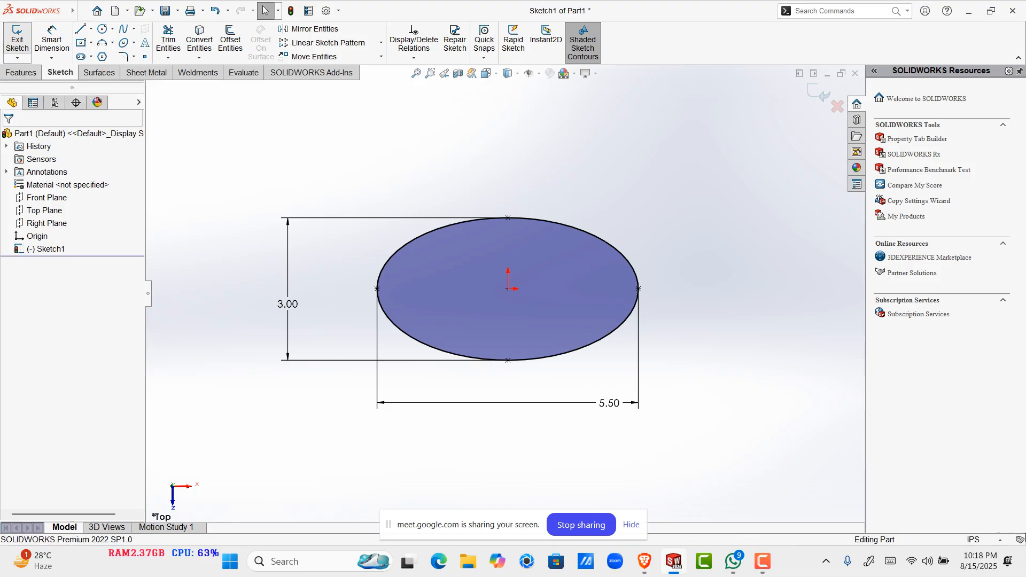
key(Escape)
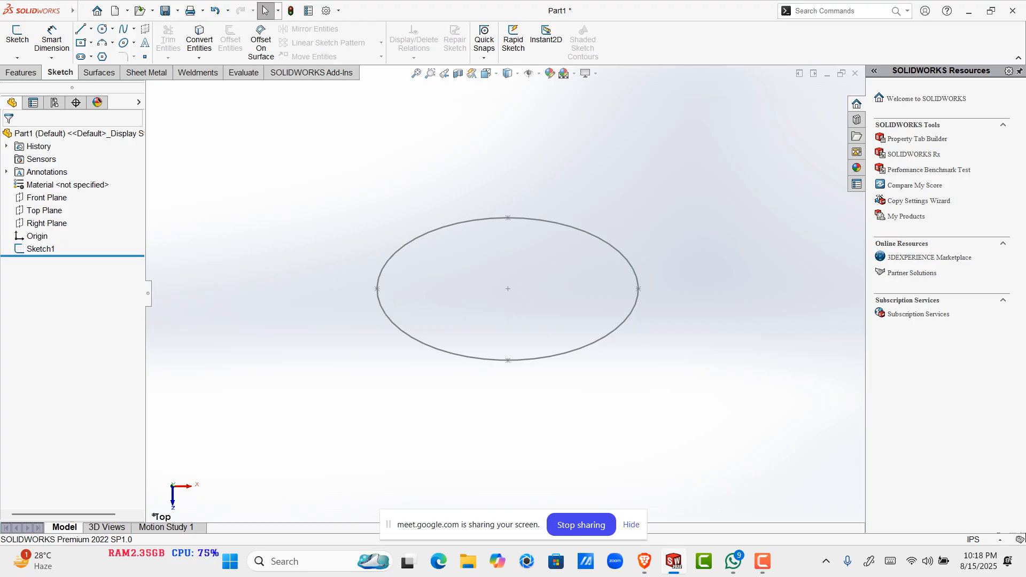
Step: Create a Filled Surface bounded by the ellipse sketch, with Contact edge setting
click(98, 72)
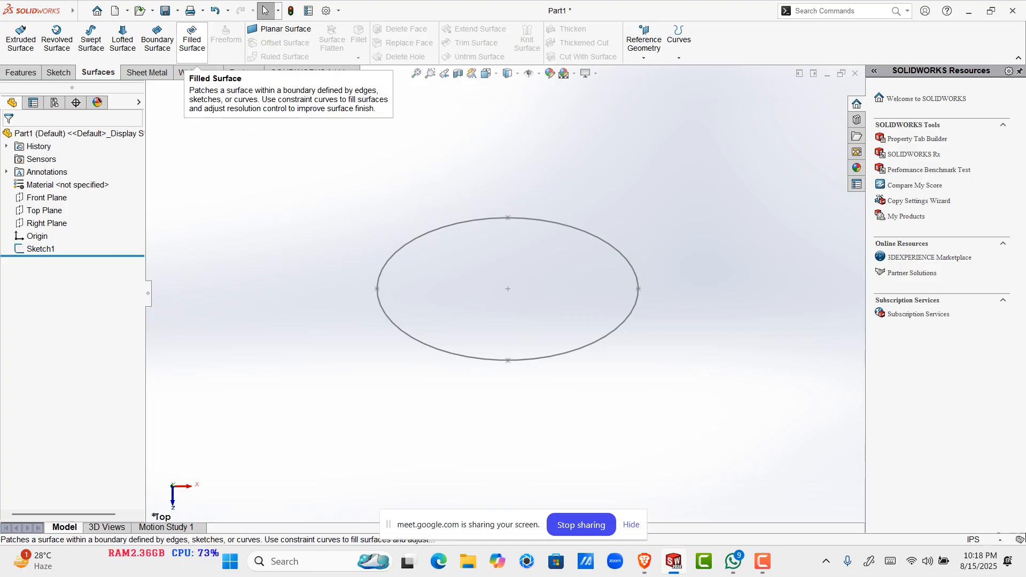
click(192, 41)
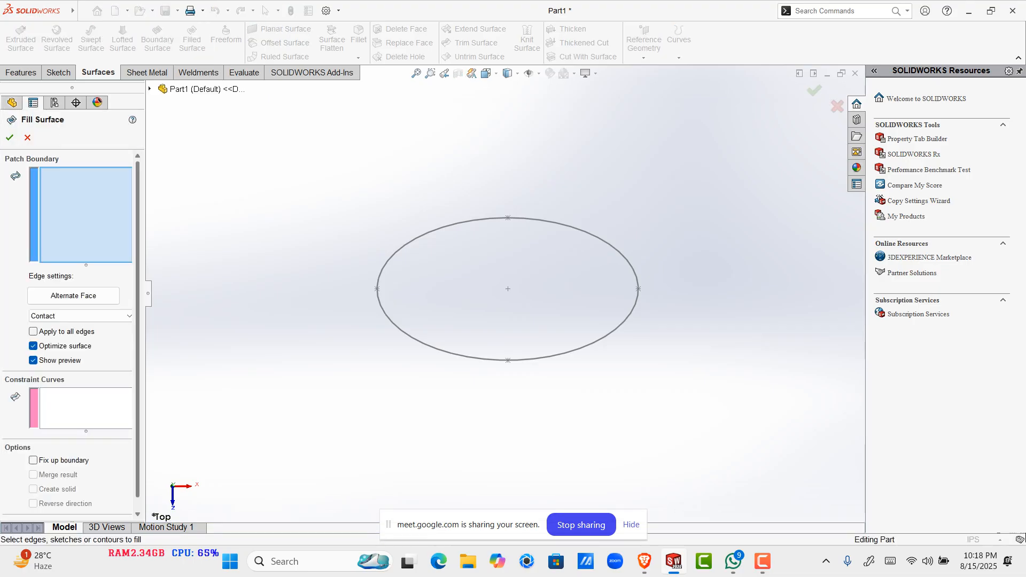
scroll(69, 331, down, 1)
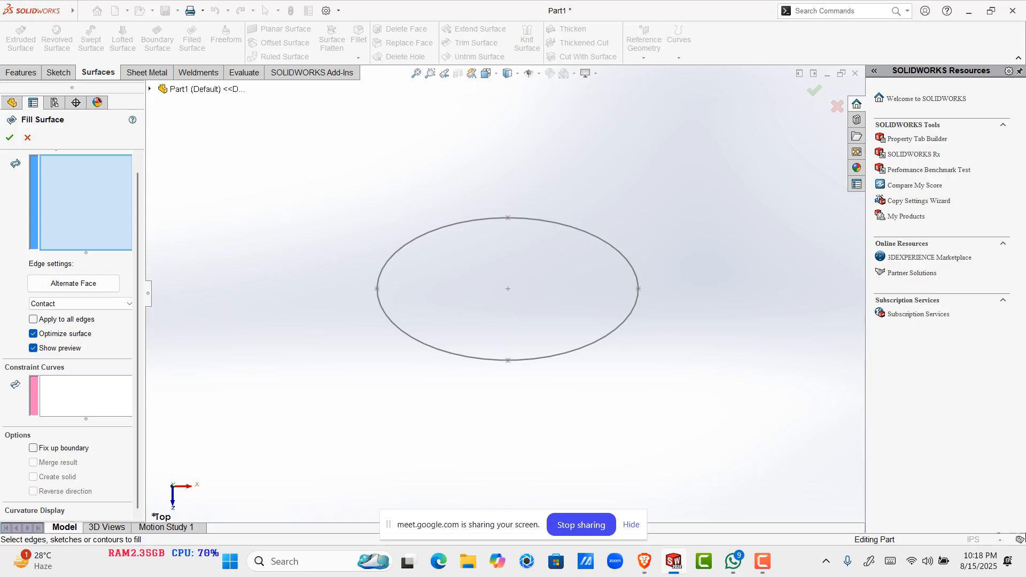
click(380, 272)
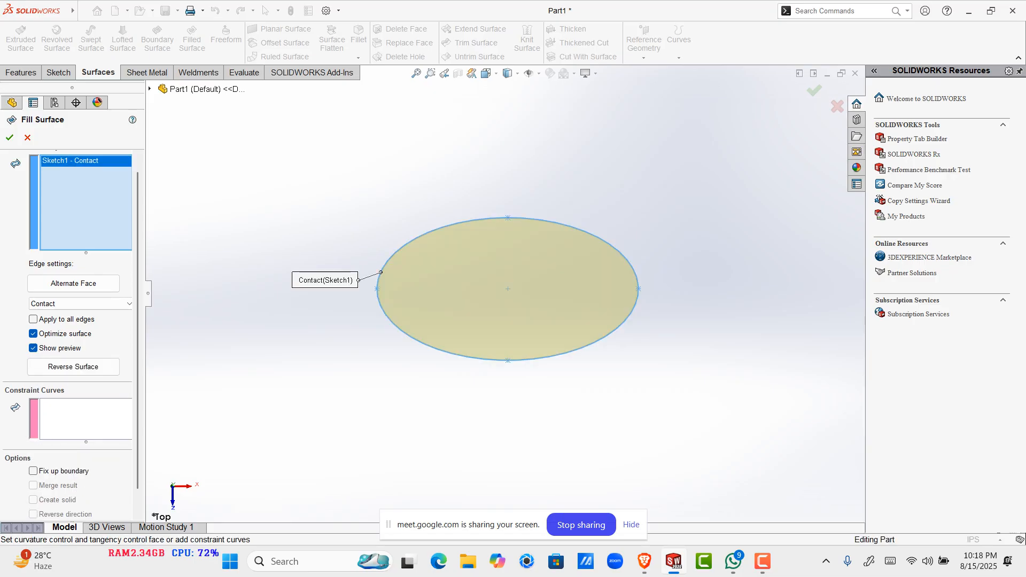
middle_drag(502, 326, 487, 246)
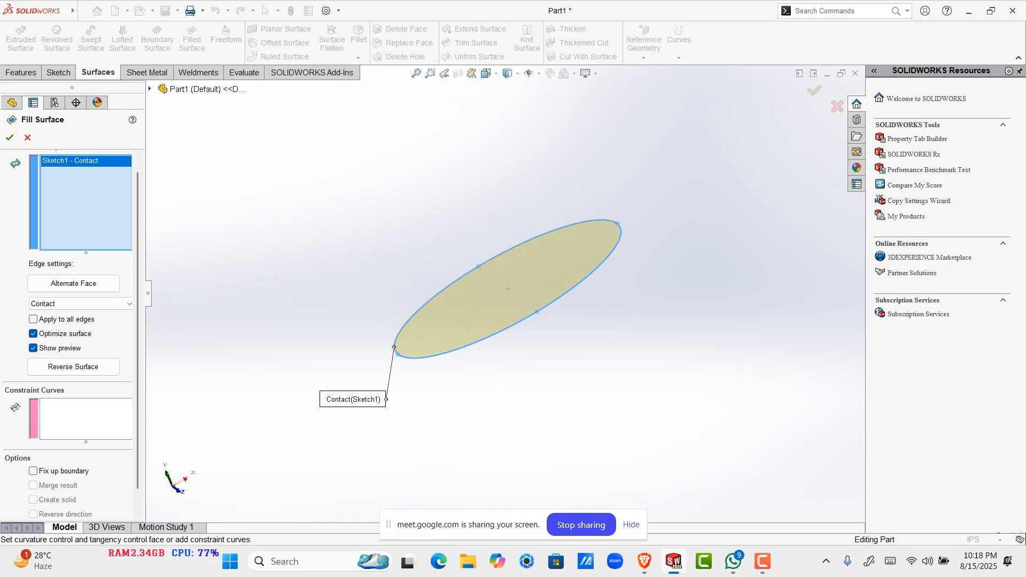
scroll(547, 308, down, 7)
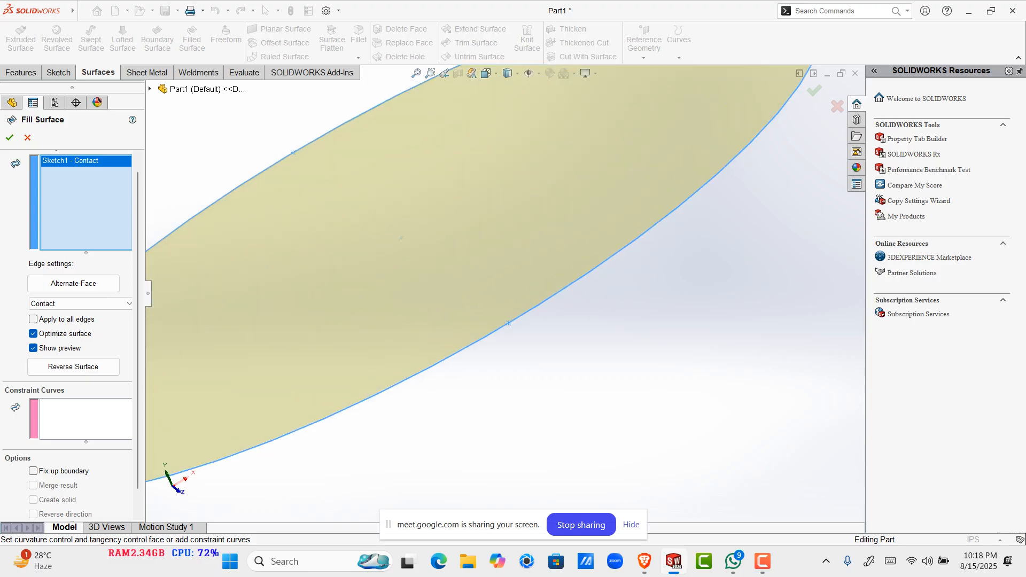
middle_drag(547, 307, 491, 267)
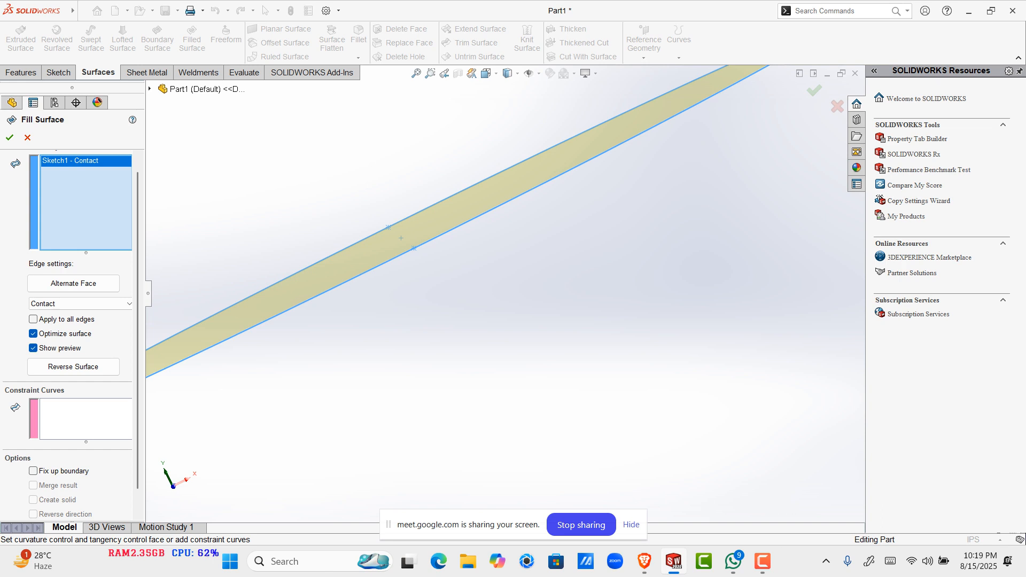
middle_drag(491, 268, 505, 293)
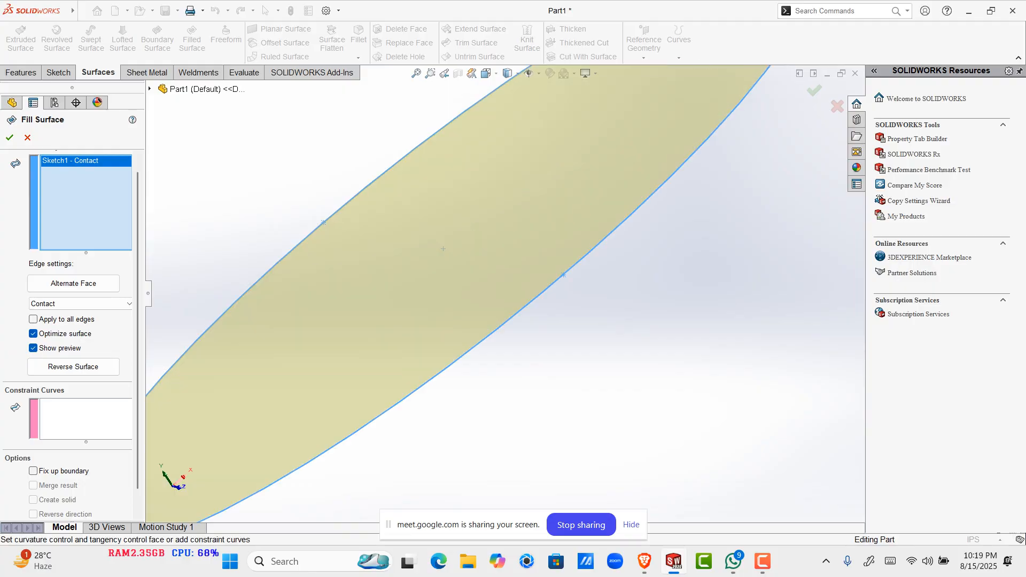
scroll(505, 293, up, 5)
scroll(505, 293, up, 3)
click(10, 138)
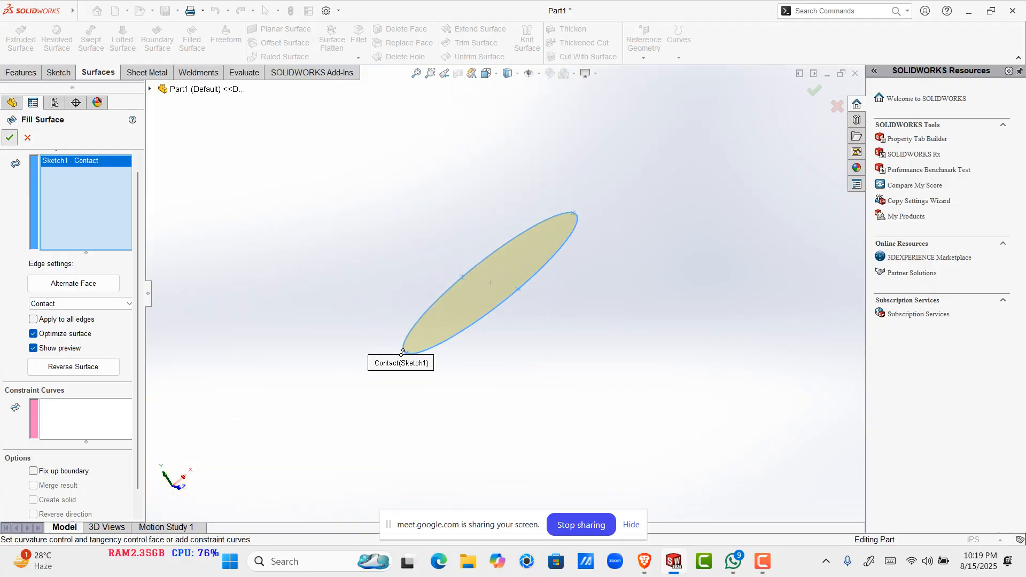
Step: Examine the filled elliptical surface from several angles, including the front view, to check its flatness
scroll(490, 283, down, 4)
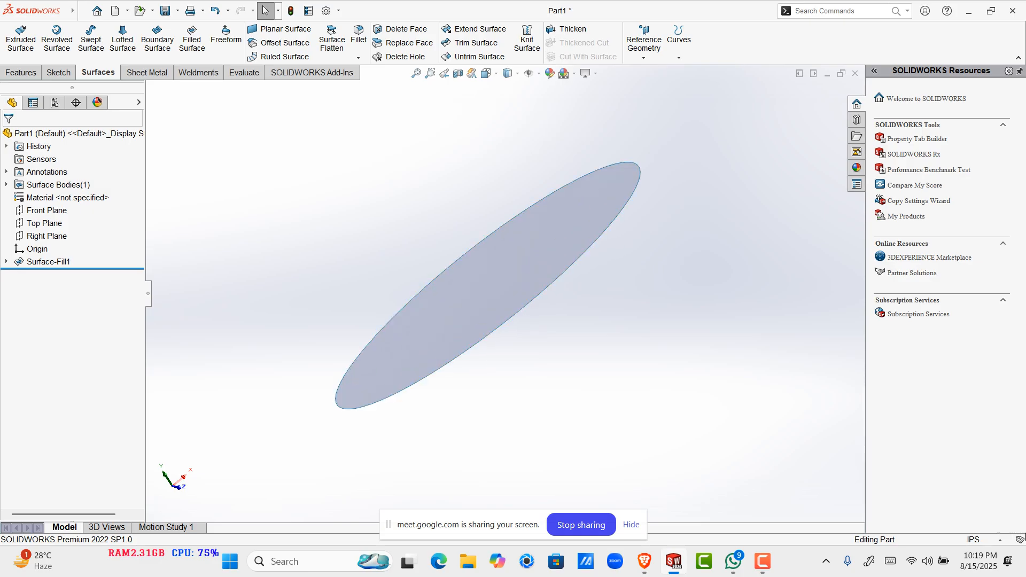
middle_drag(497, 315, 505, 291)
scroll(505, 291, up, 3)
scroll(505, 291, down, 10)
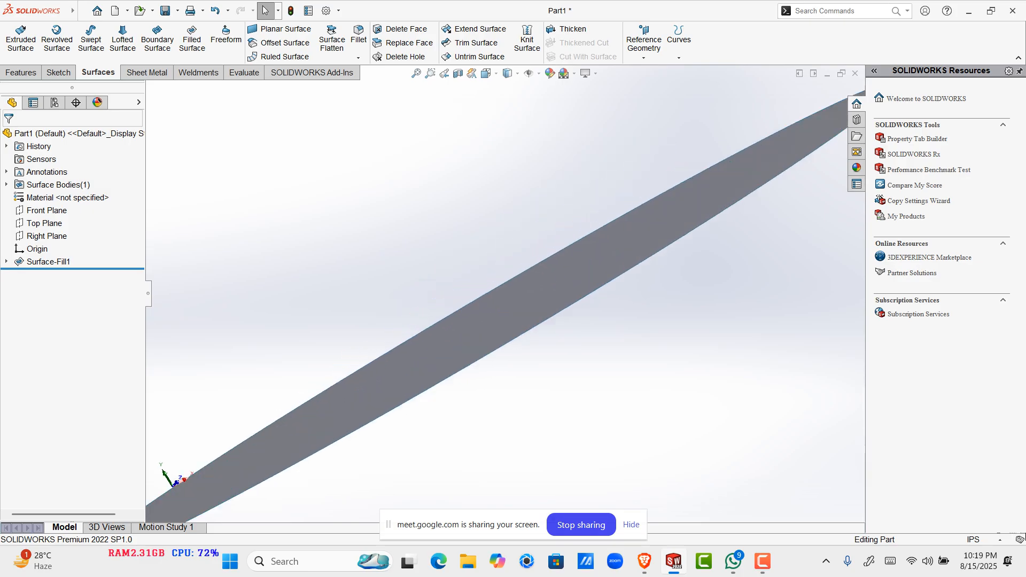
scroll(516, 290, up, 3)
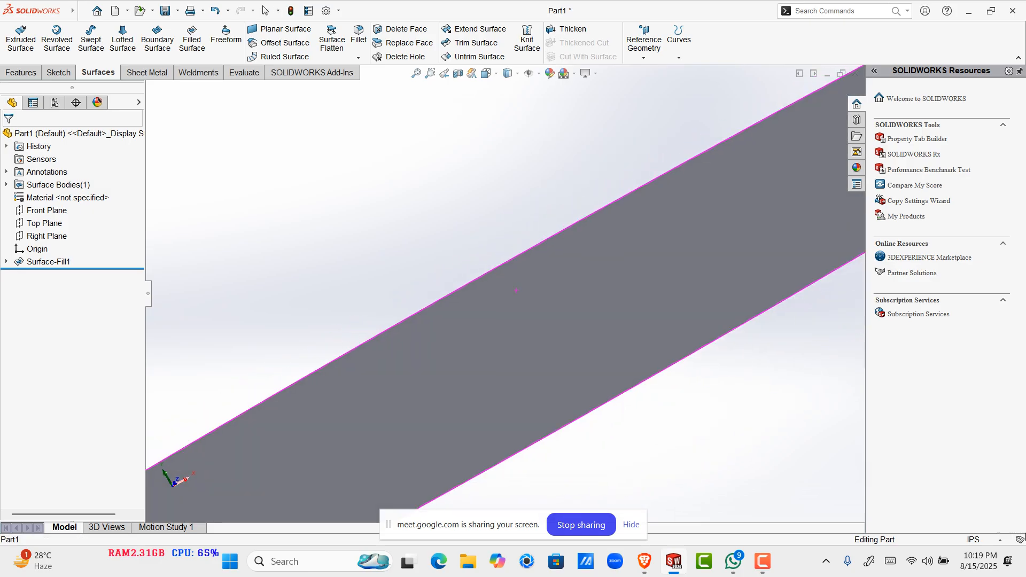
key(ctrl+1)
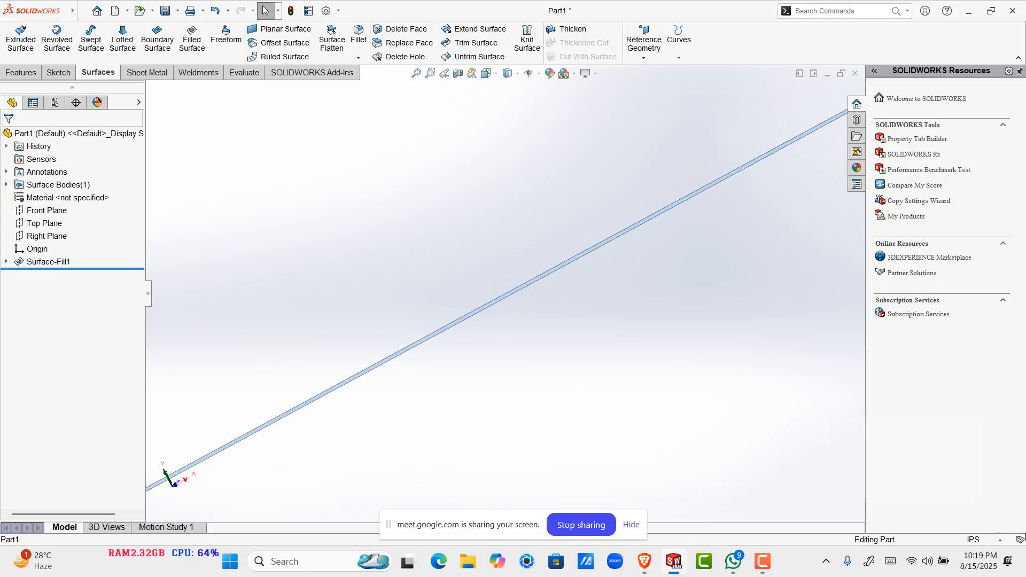
key(ctrl+1)
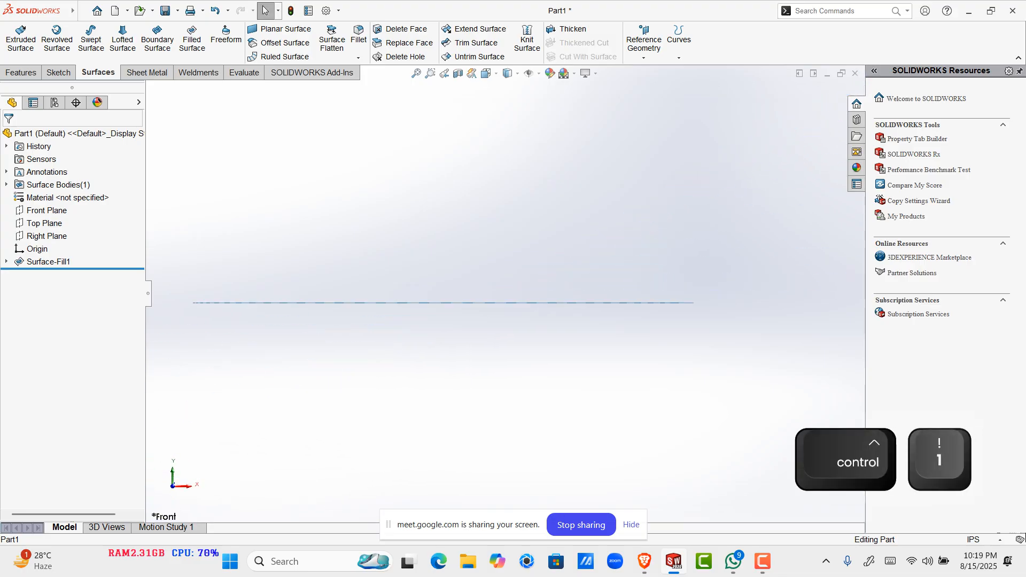
scroll(462, 293, up, 6)
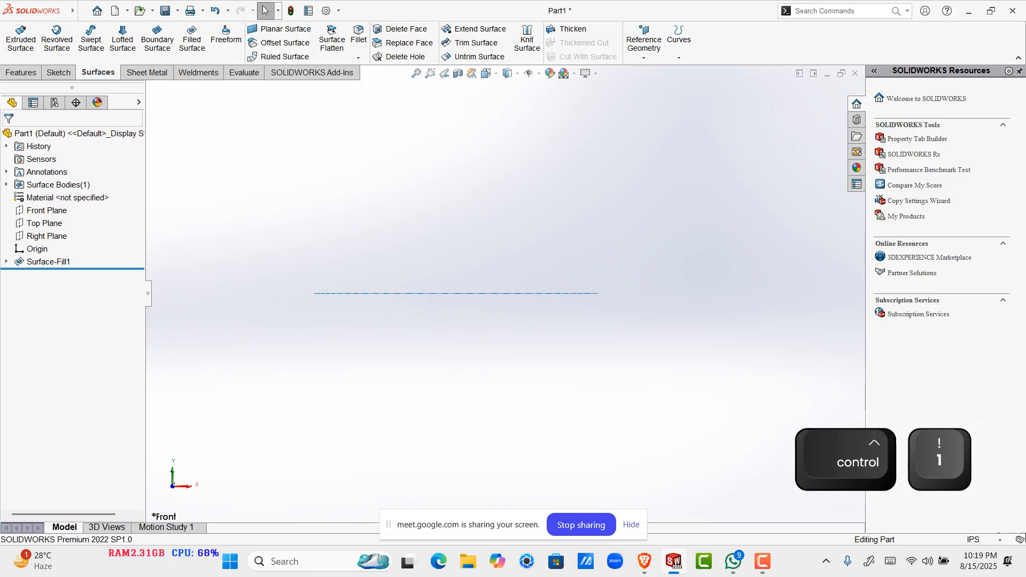
middle_drag(461, 292, 467, 337)
click(486, 292)
click(497, 377)
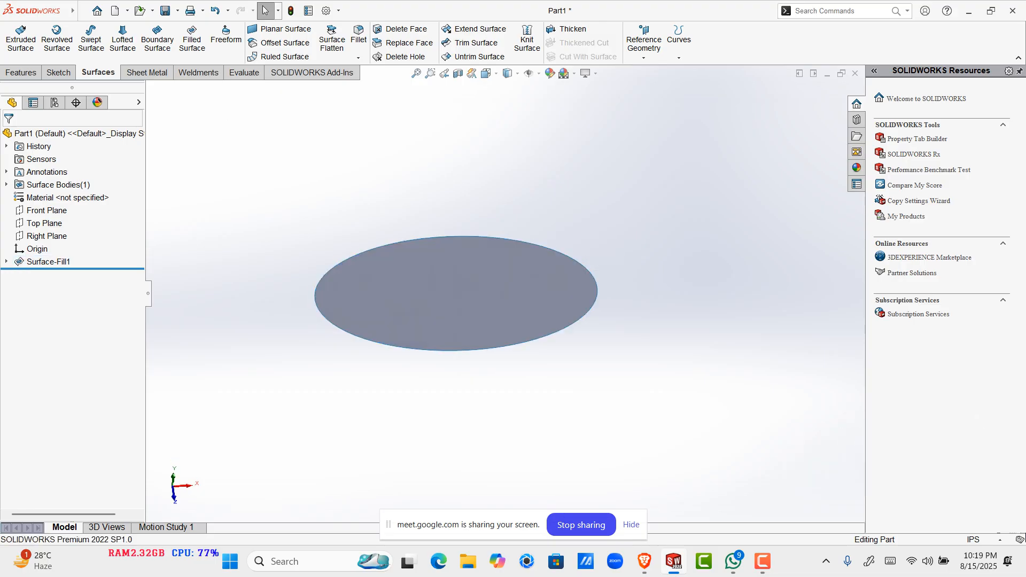
click(520, 289)
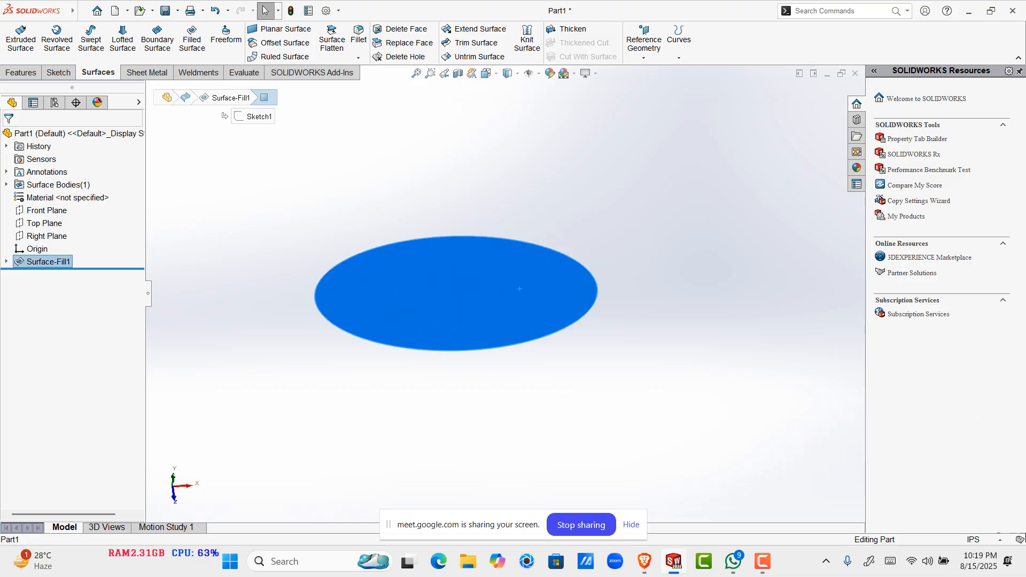
middle_drag(519, 288, 520, 290)
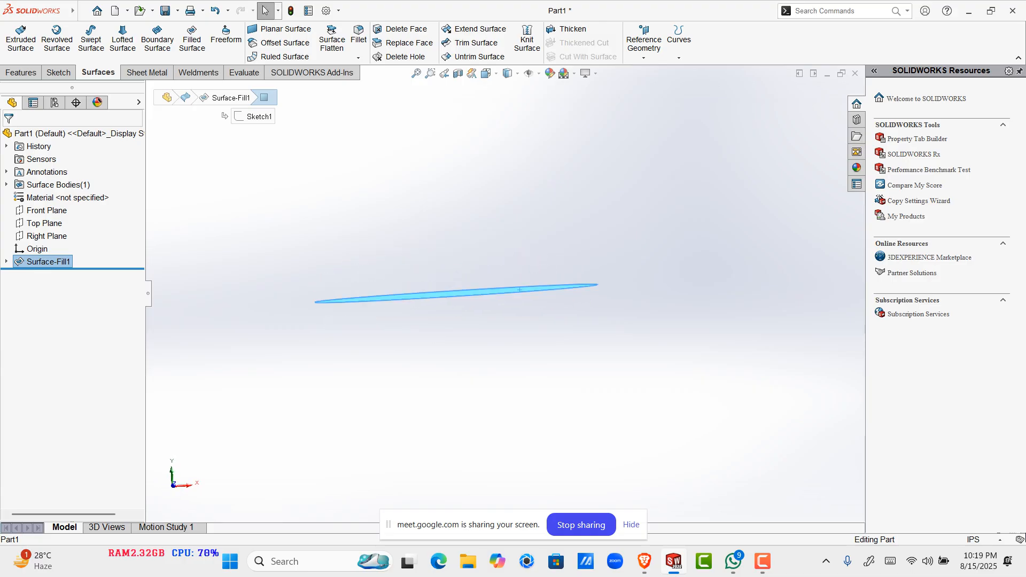
middle_drag(519, 290, 514, 280)
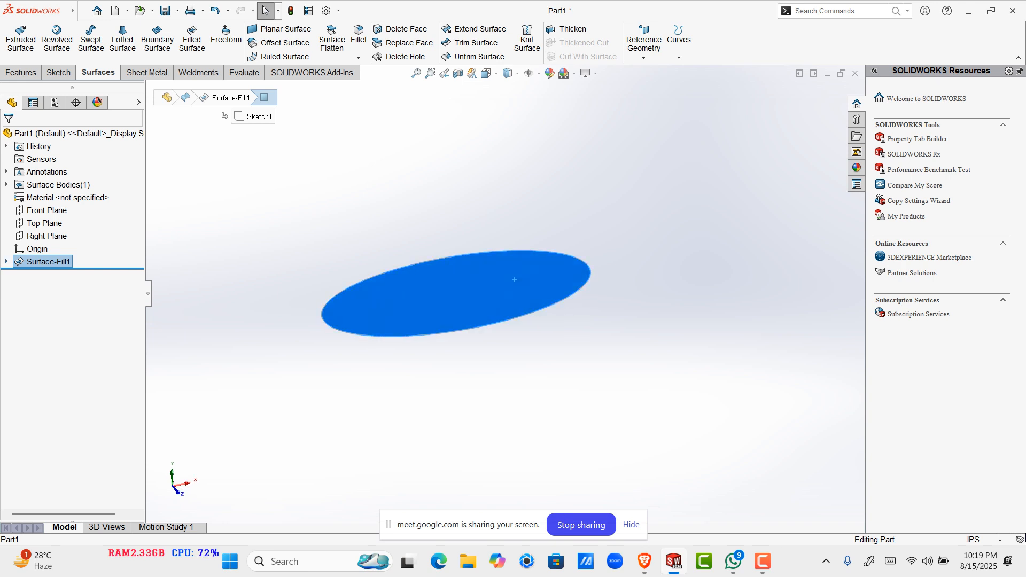
Step: Delete the filled surface feature while keeping its ellipse sketch
click(7, 262)
click(53, 275)
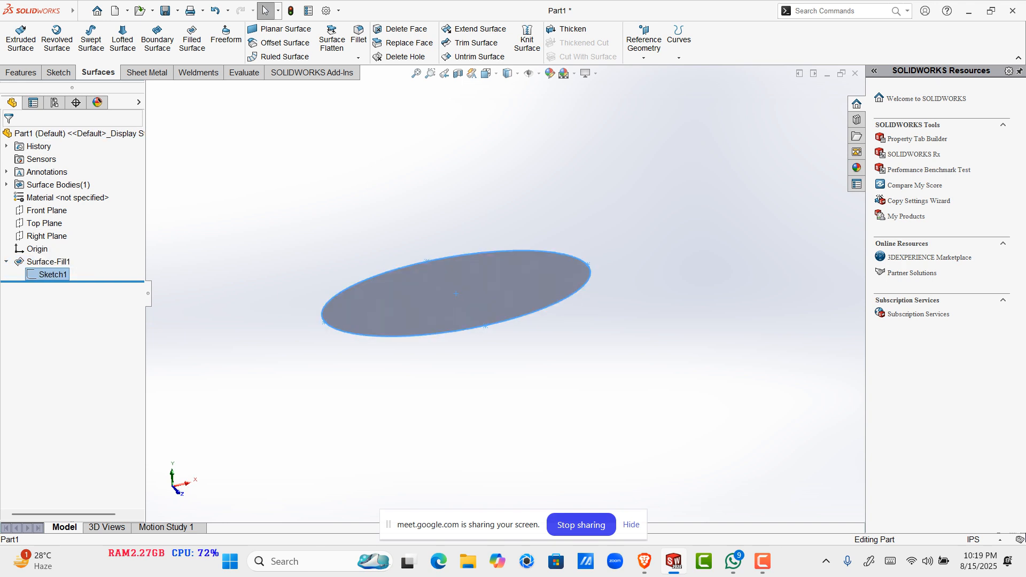
click(60, 262)
key(Delete)
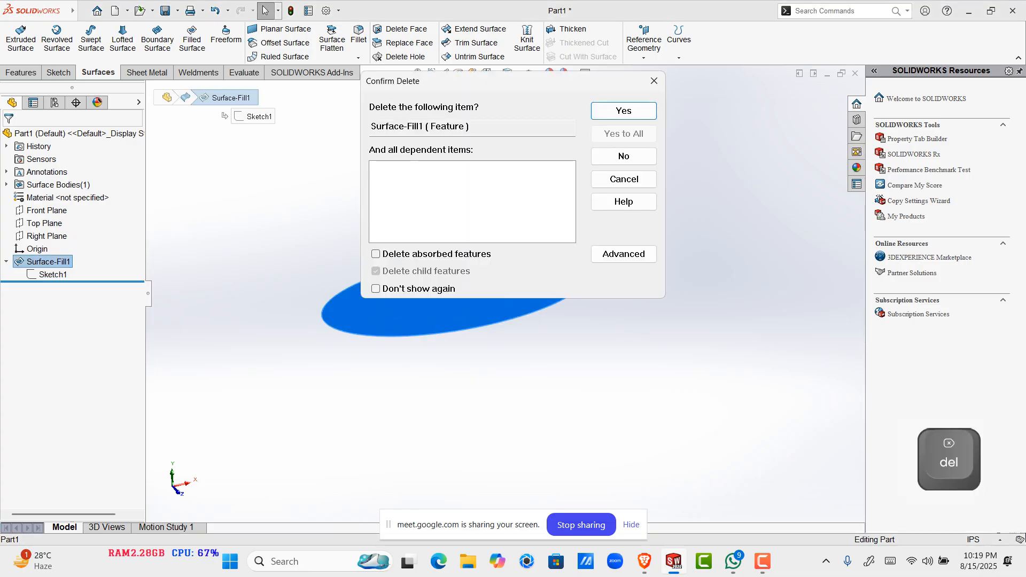
key(Return)
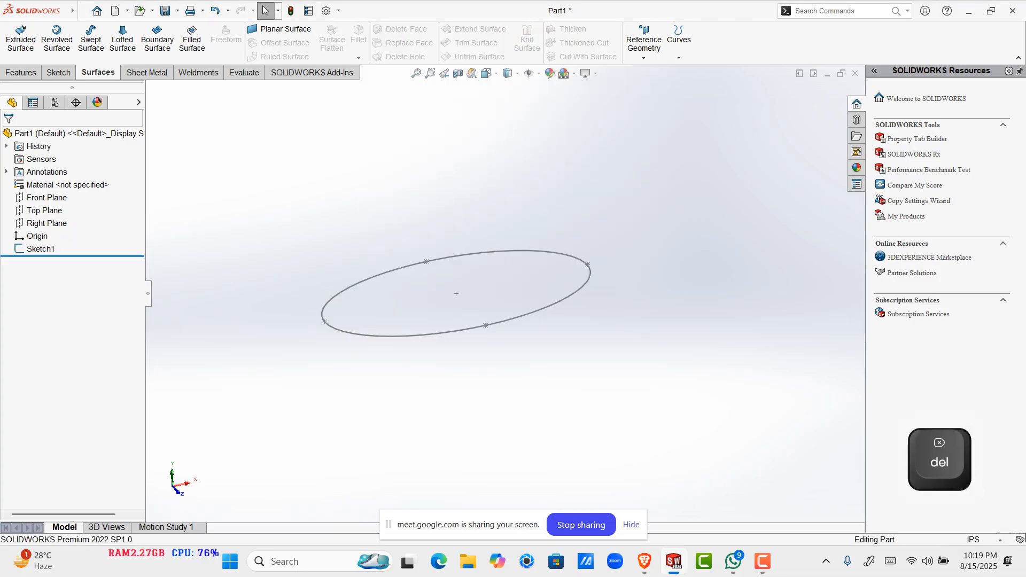
click(40, 250)
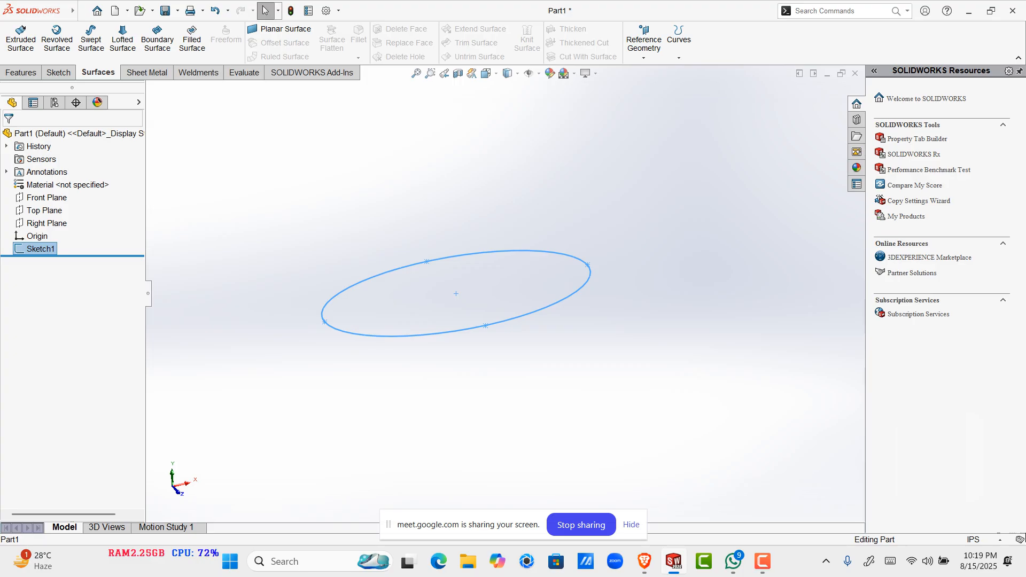
middle_drag(456, 299, 432, 280)
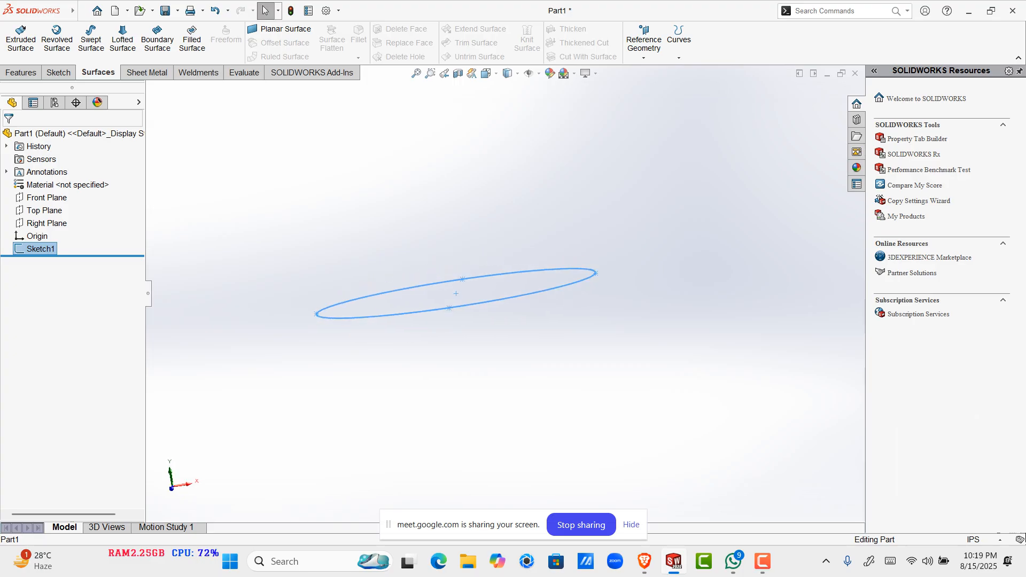
key(Escape)
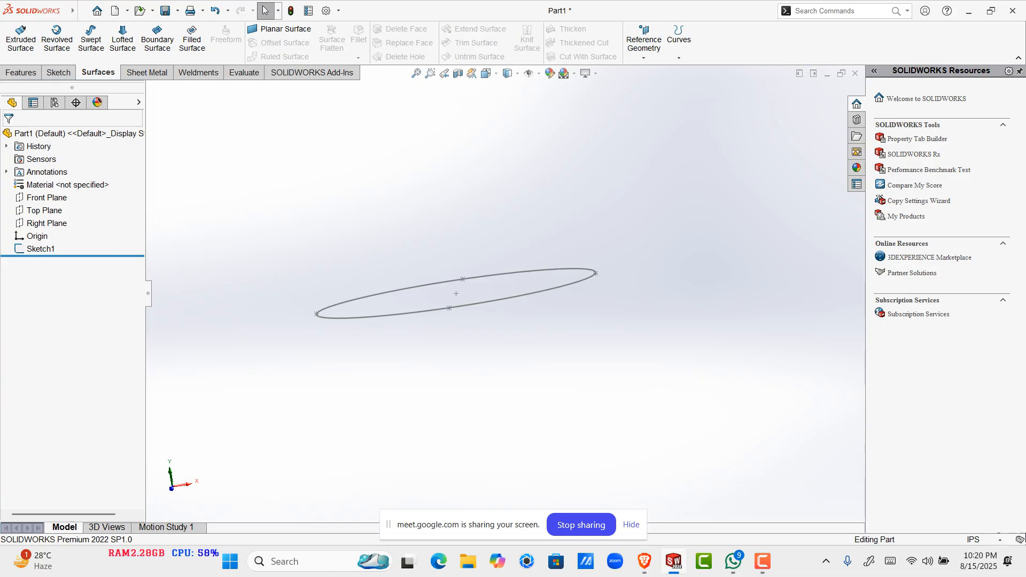
mouse_move(762, 561)
middle_drag(456, 293, 465, 291)
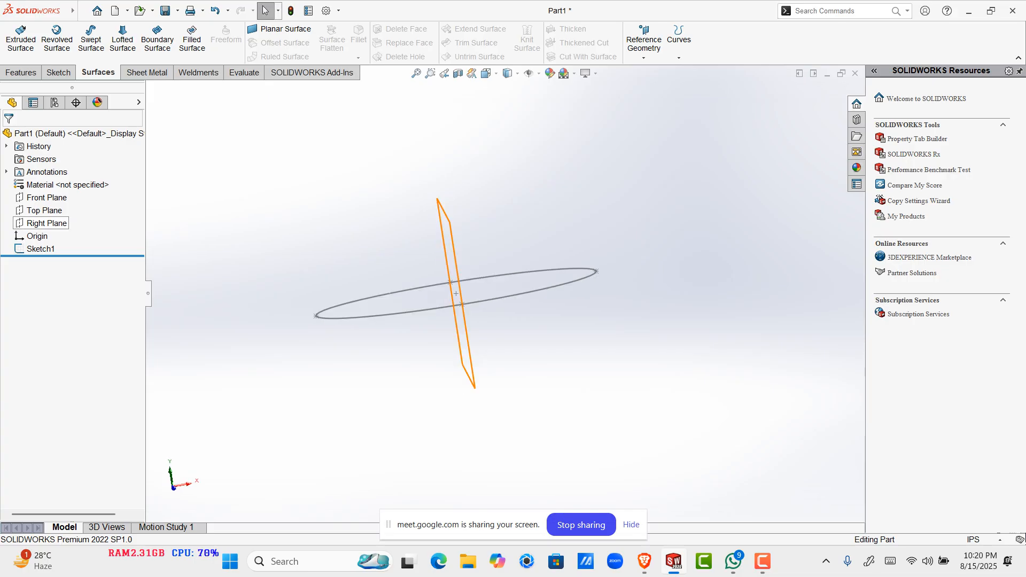
middle_drag(456, 293, 463, 342)
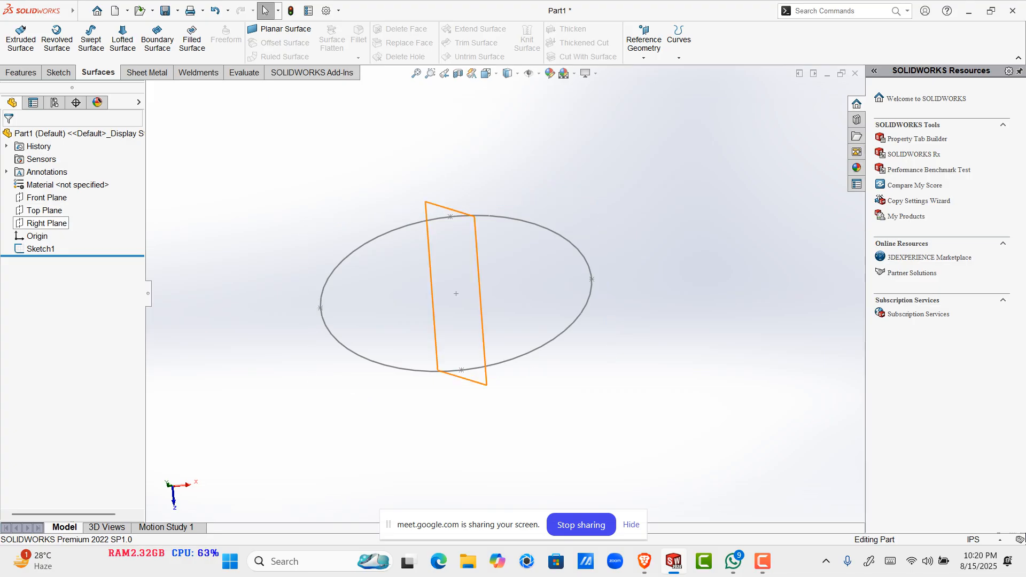
Step: Start a new sketch on the Front Plane, perpendicular to the ellipse sketch
click(46, 197)
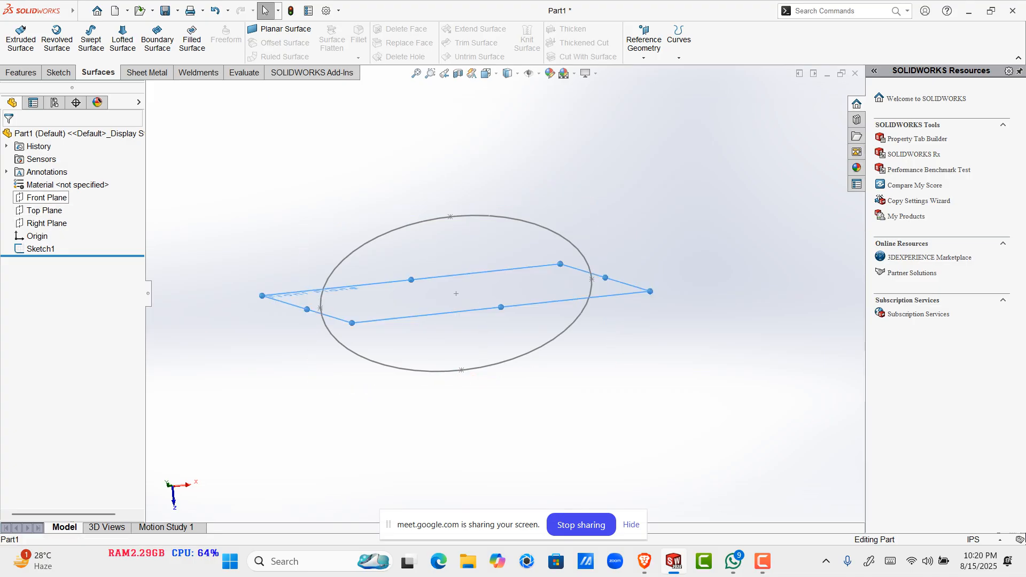
middle_drag(331, 289, 227, 286)
click(47, 198)
click(70, 177)
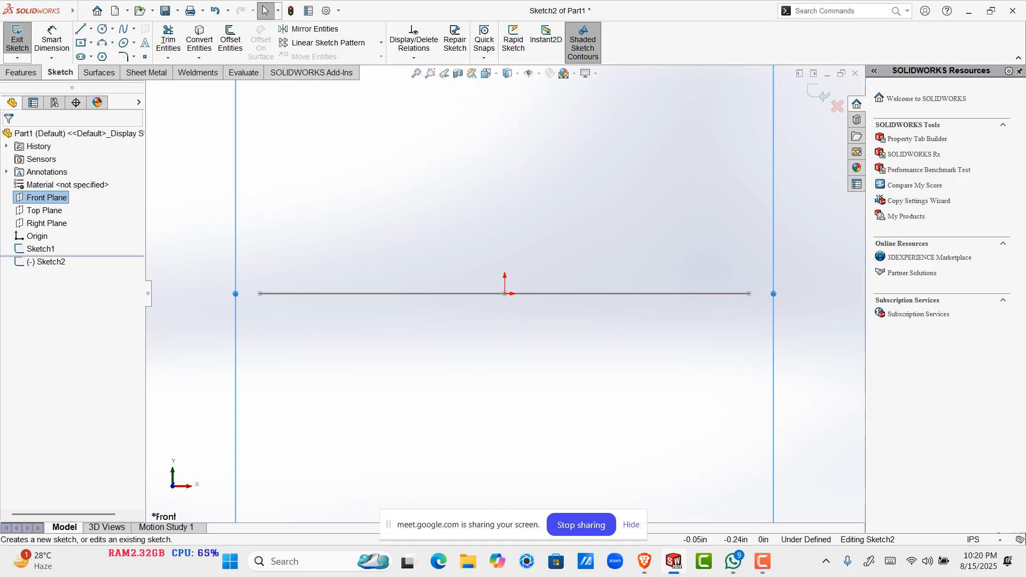
scroll(504, 293, up, 3)
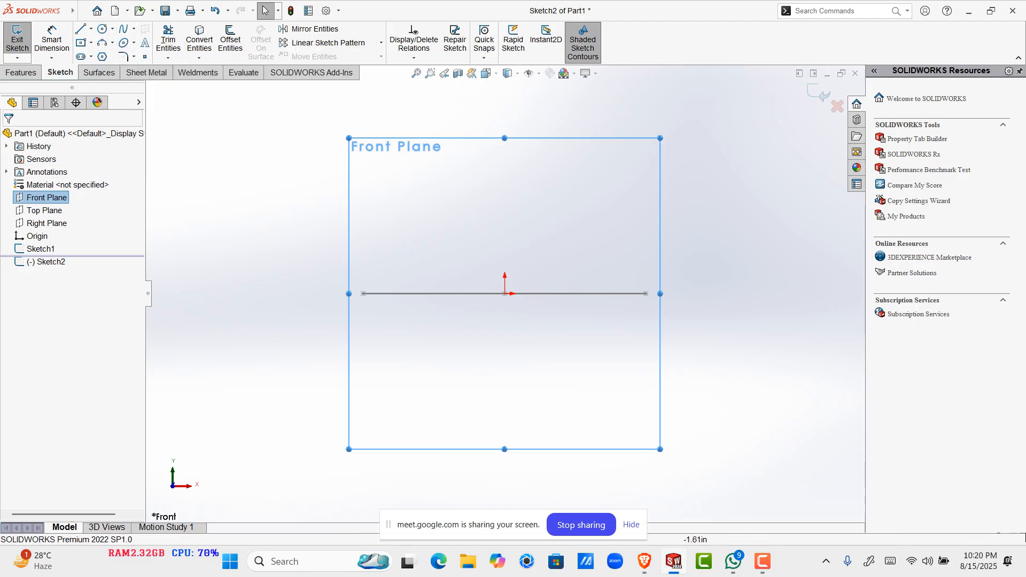
scroll(380, 296, down, 3)
Step: Sketch a wavy eight-point spline above the ellipse on the Front Plane, running from near one end of its long axis to the other
click(124, 29)
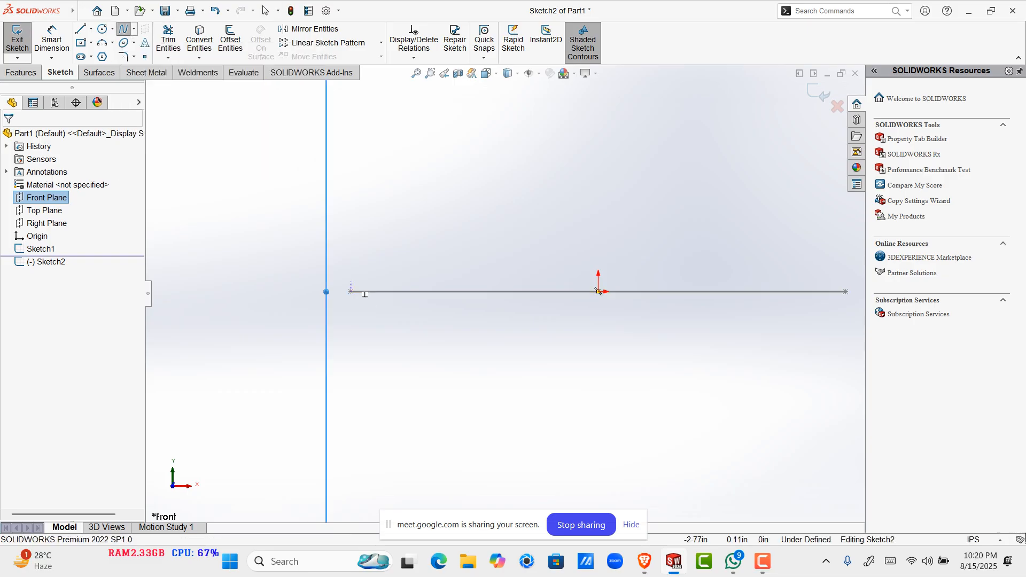
scroll(448, 248, down, 1)
middle_drag(448, 248, 437, 272)
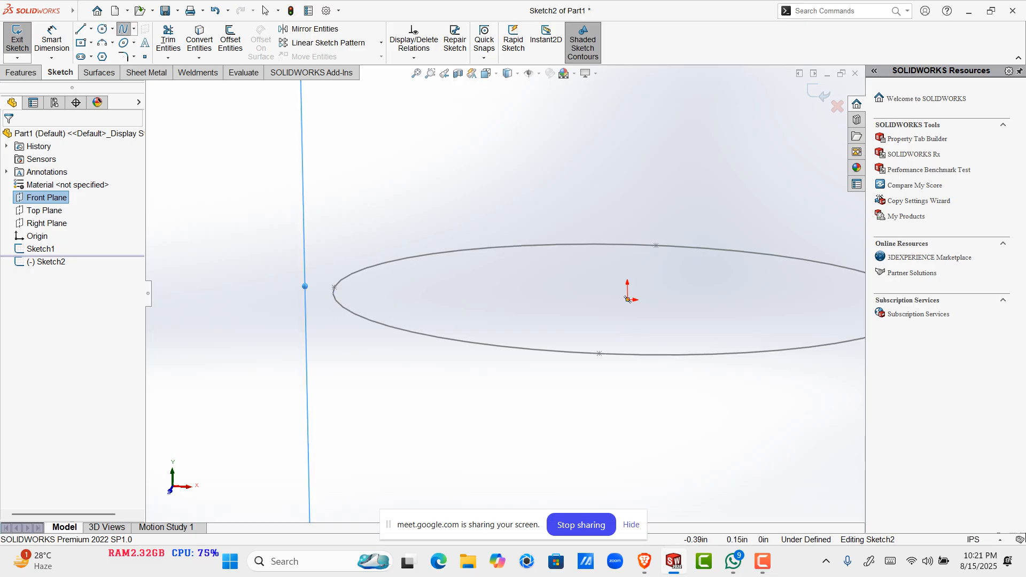
key(ctrl+8)
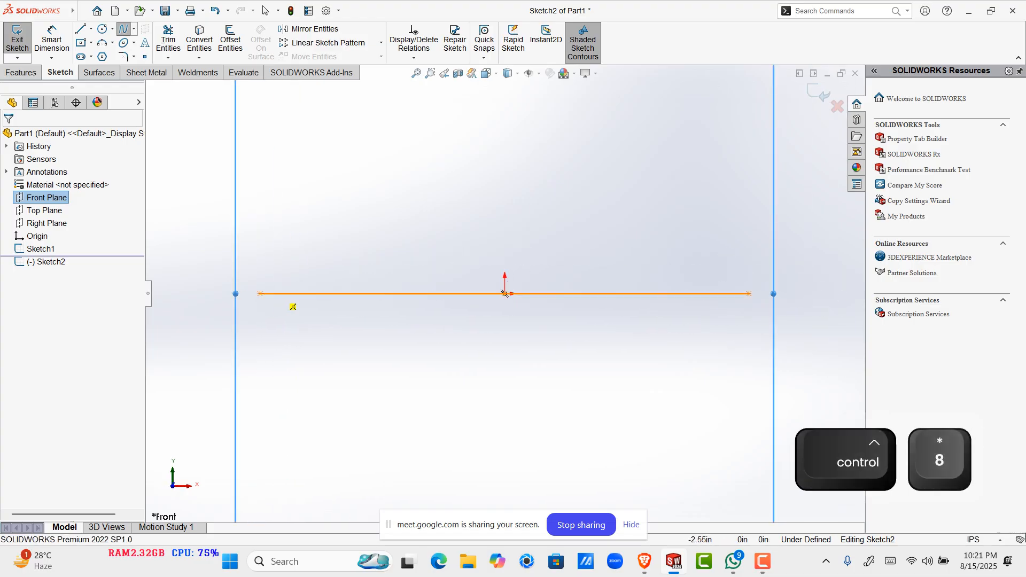
click(277, 294)
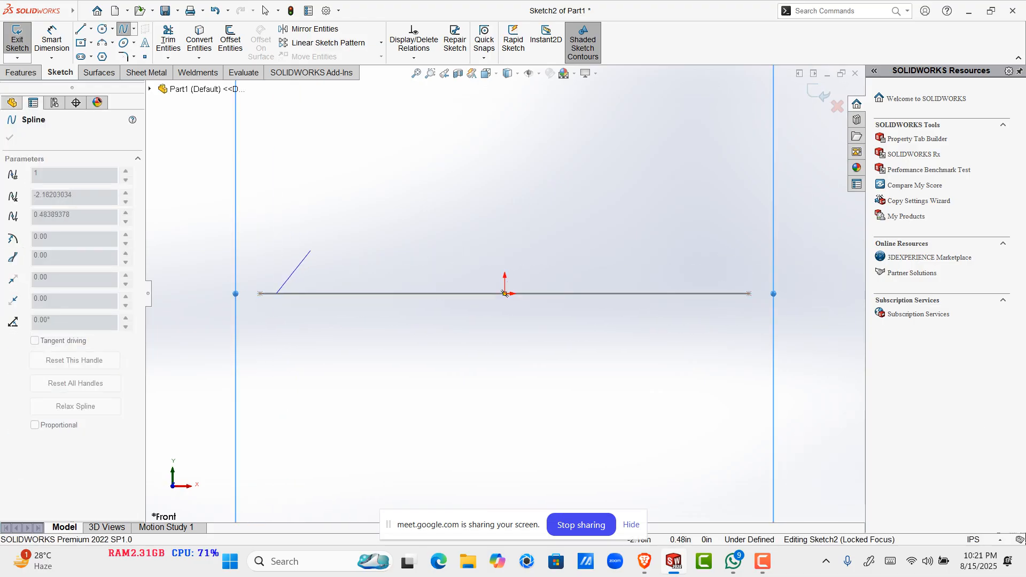
click(311, 251)
click(367, 269)
click(475, 232)
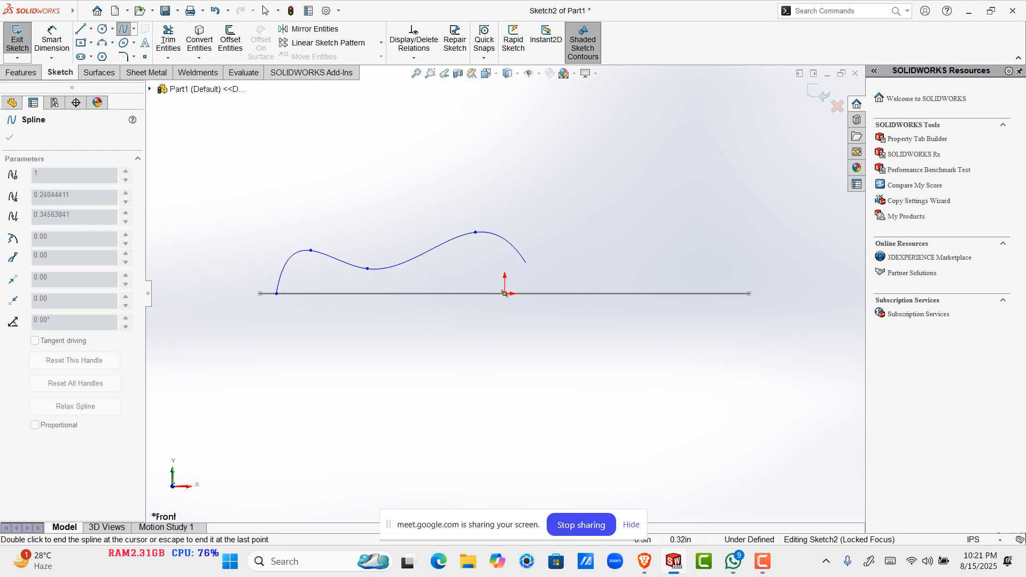
click(546, 269)
click(617, 247)
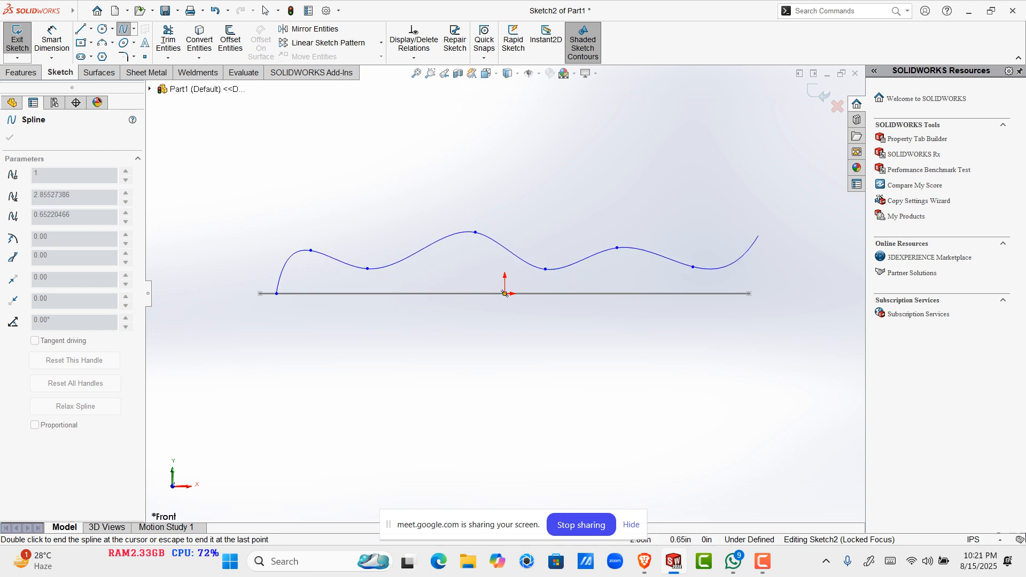
click(693, 267)
click(744, 293)
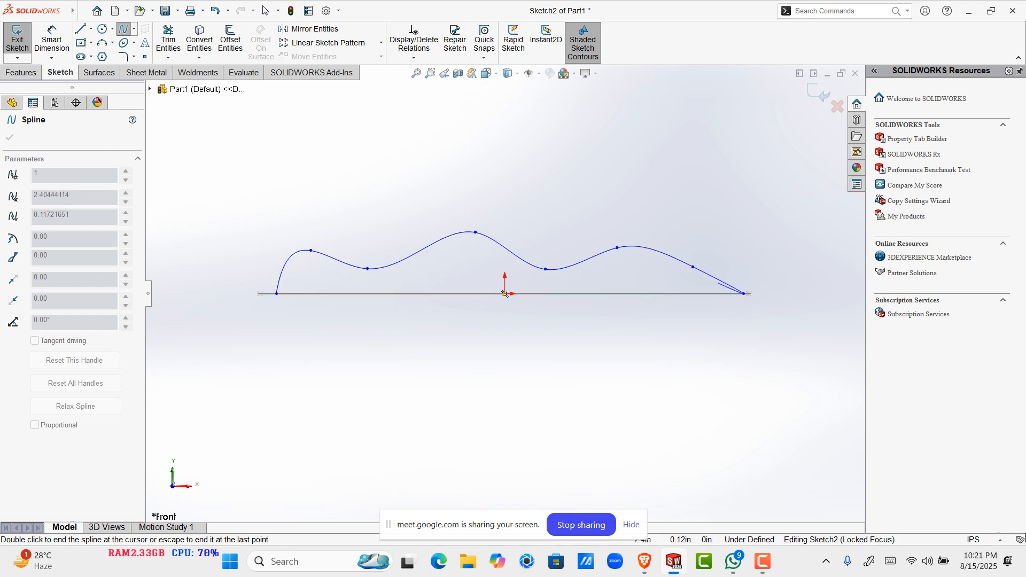
key(Escape)
scroll(281, 310, up, 1)
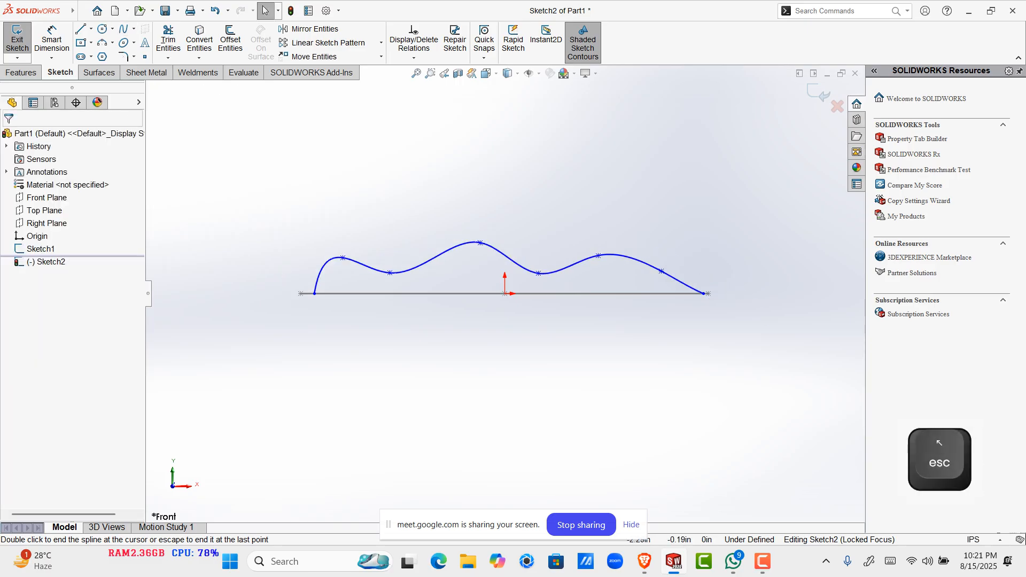
Step: Add a Pierce relation between the spline's start point on the negative X side and the ellipse
scroll(277, 310, down, 3)
scroll(280, 313, up, 3)
middle_drag(291, 321, 287, 356)
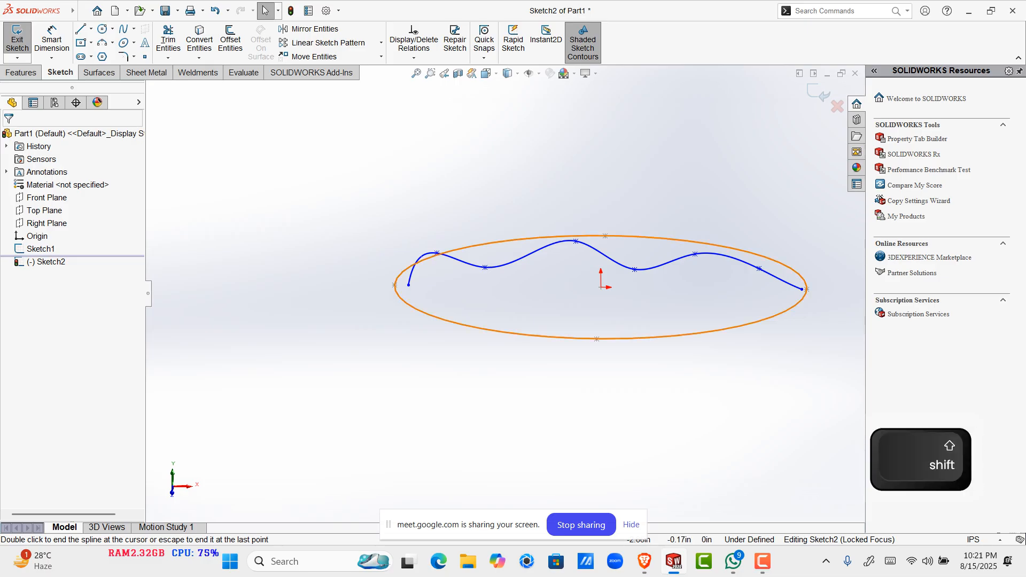
shift+click(408, 305)
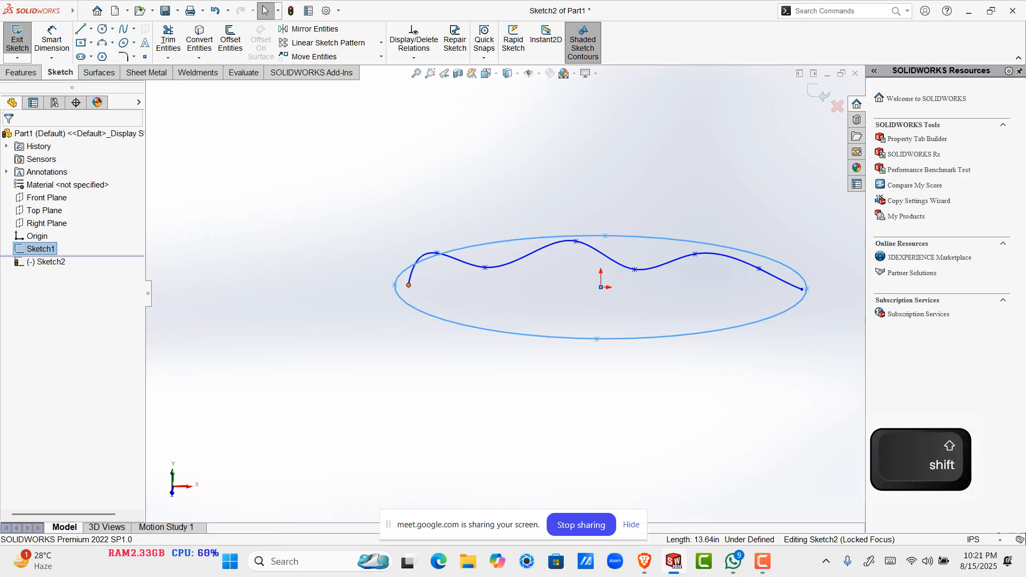
shift+click(408, 285)
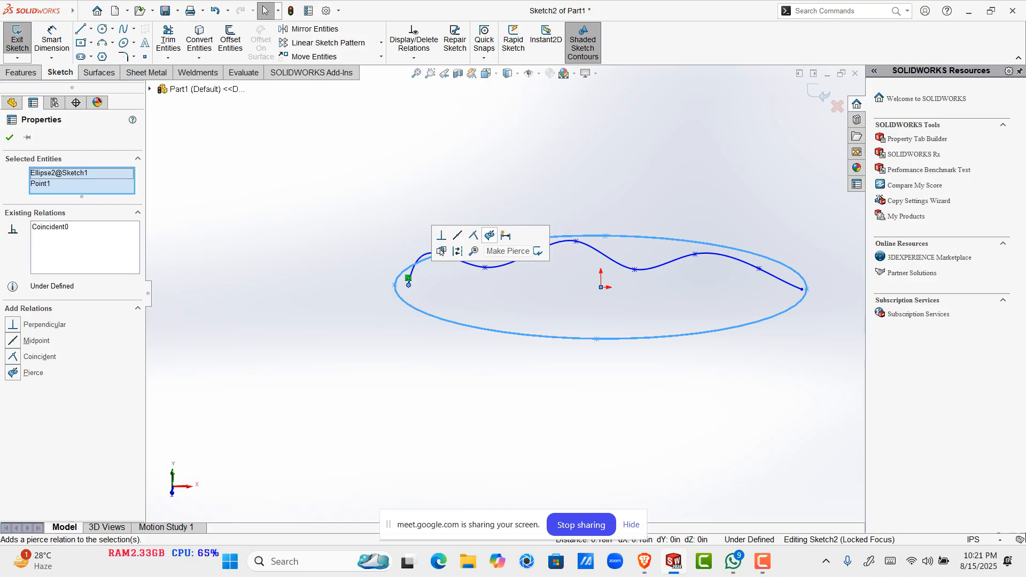
click(490, 235)
key(Escape)
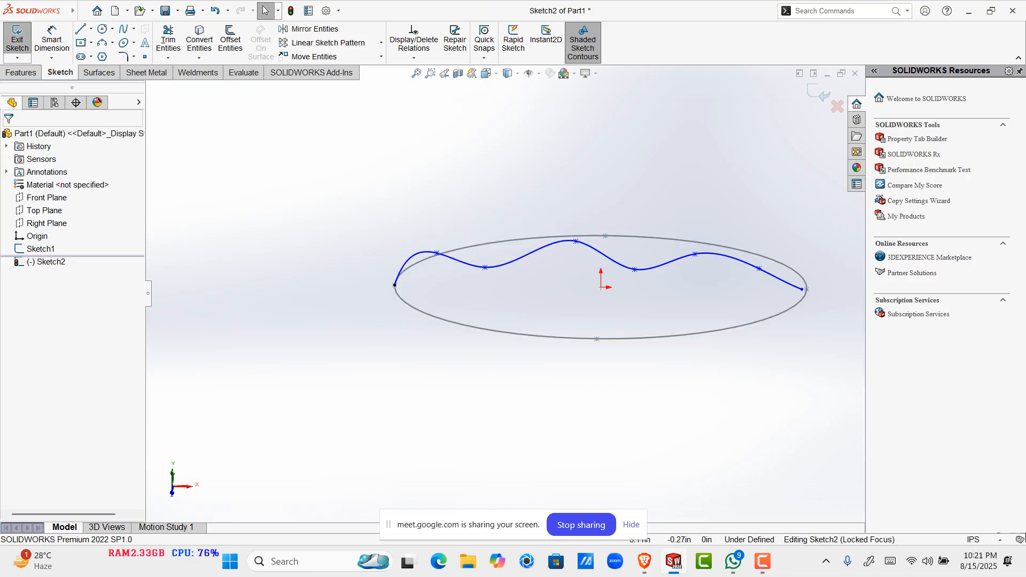
Step: Add a Pierce relation between the spline's other endpoint, on the positive X side, and the ellipse
scroll(850, 294, down, 6)
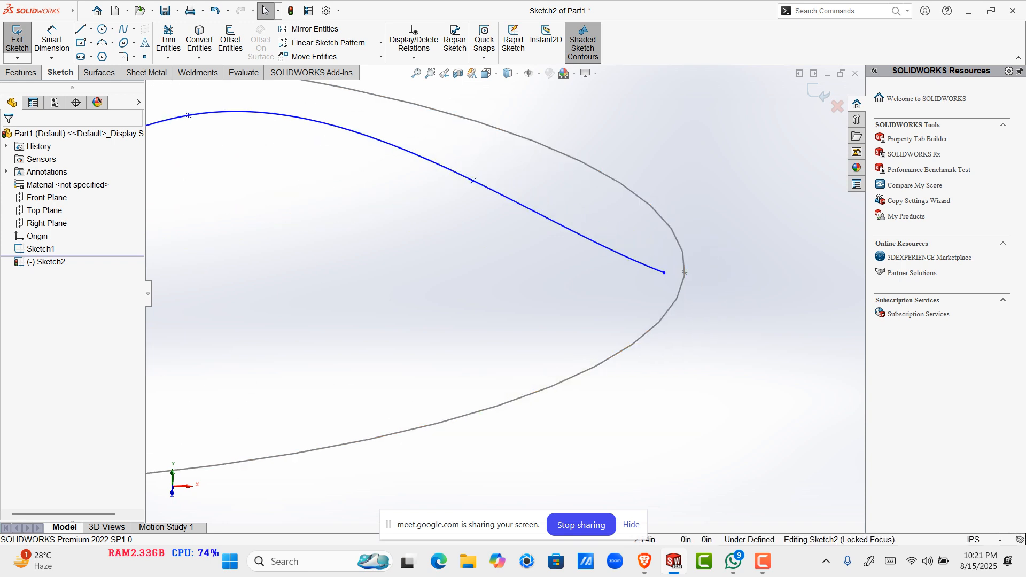
click(664, 273)
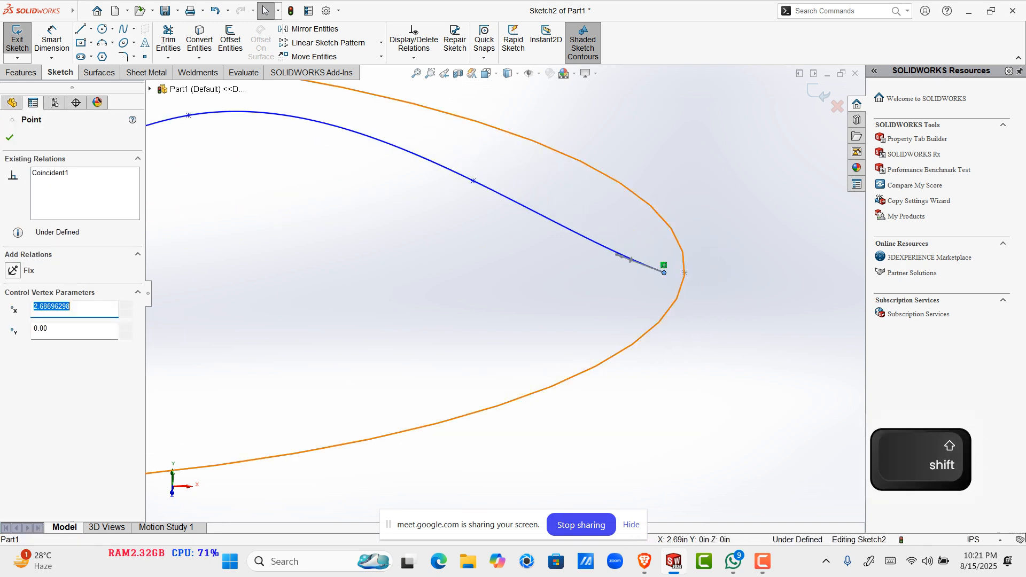
shift+click(678, 243)
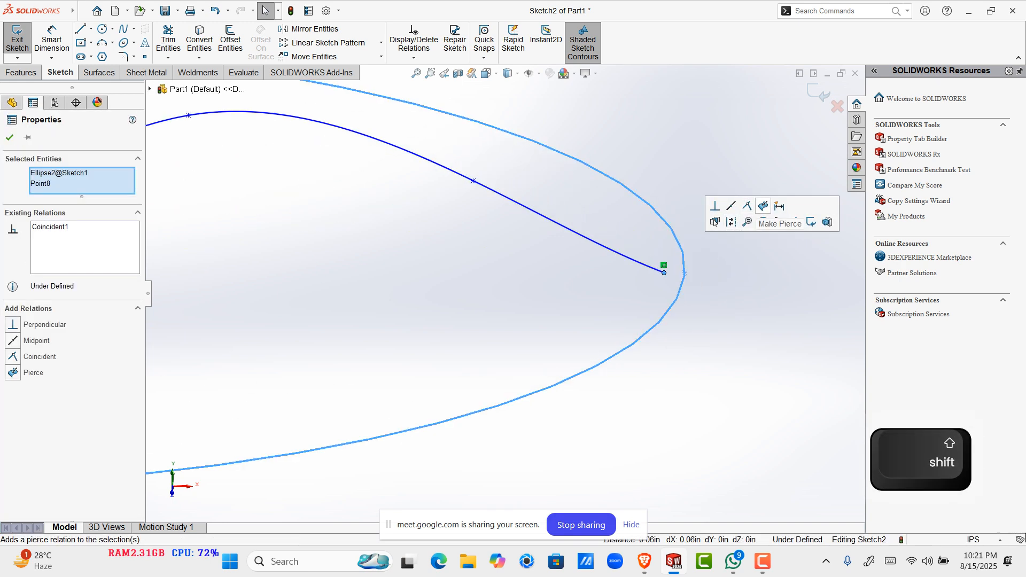
click(763, 207)
click(495, 313)
scroll(496, 314, down, 1)
scroll(486, 323, up, 3)
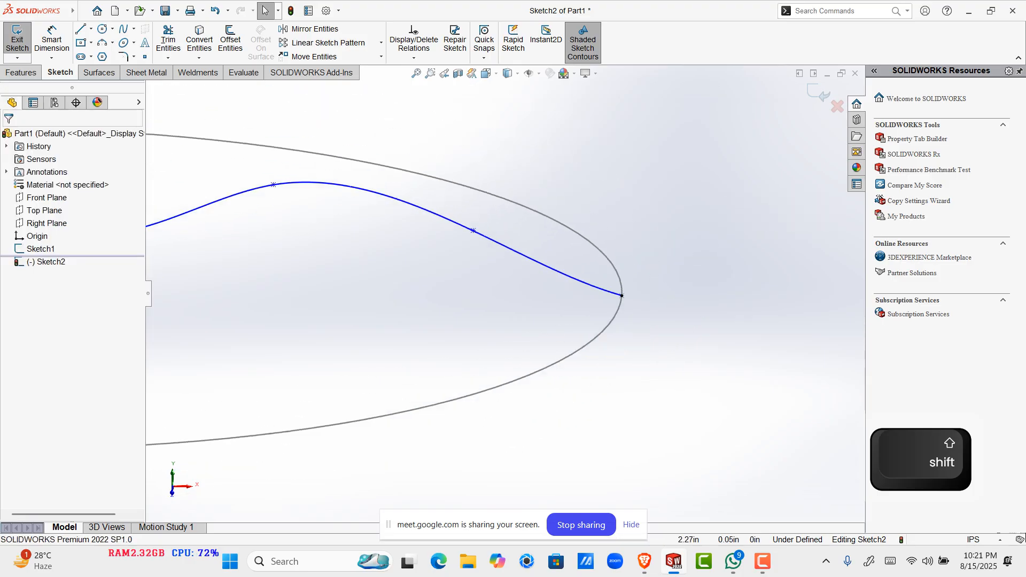
scroll(526, 262, down, 3)
scroll(521, 264, up, 13)
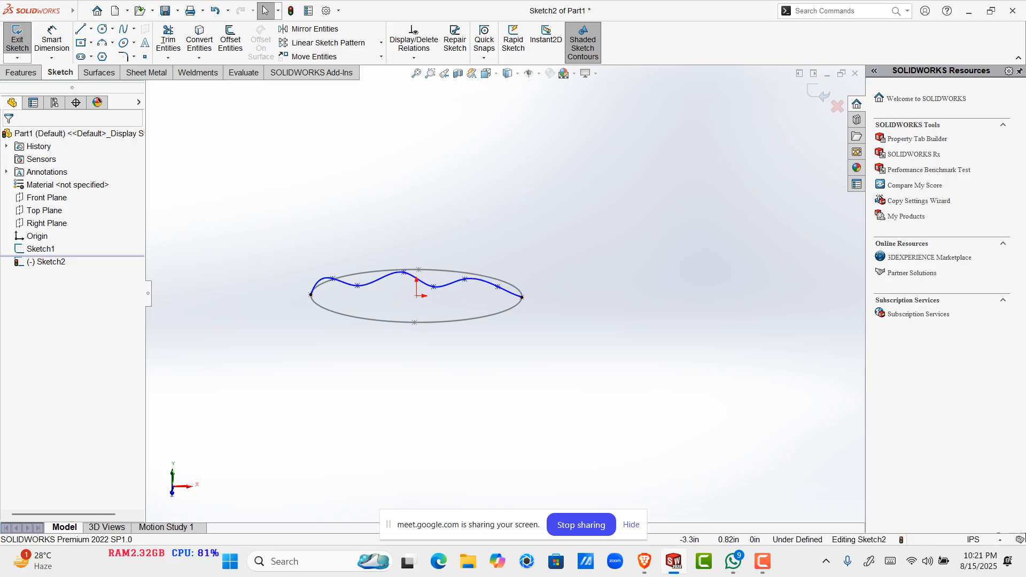
Step: Exit the spline sketch and view both sketches in 3D
mouse_move(497, 315)
middle_down()
mouse_move(489, 292)
mouse_move(443, 309)
mouse_move(567, 291)
mouse_move(535, 291)
middle_up()
key(Escape)
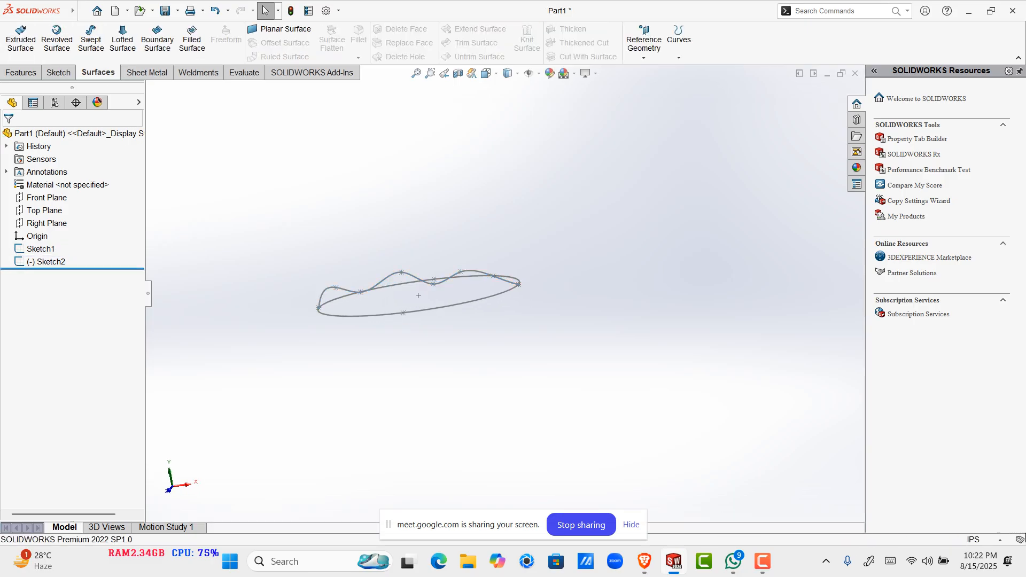
click(47, 261)
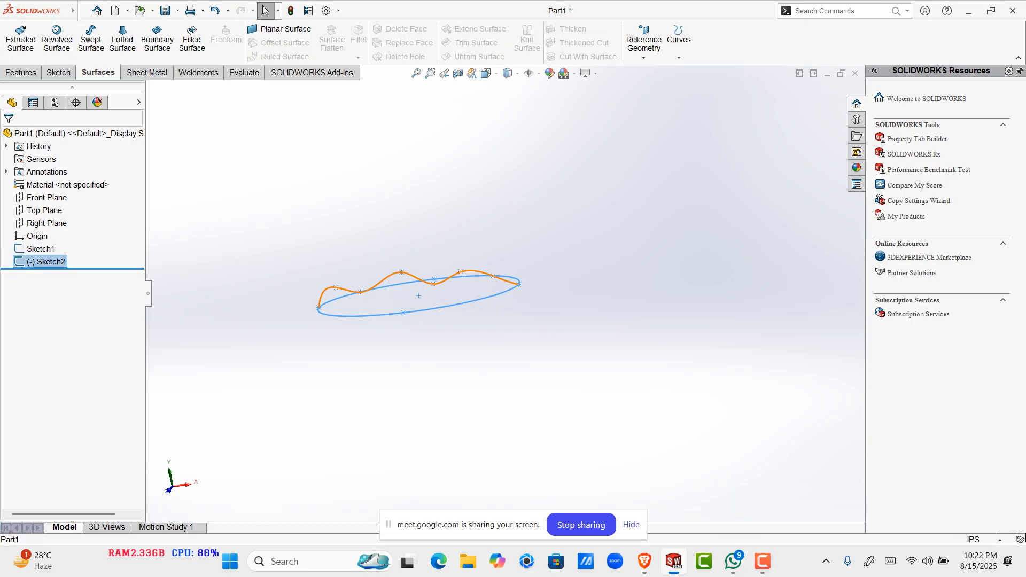
key(Escape)
mouse_move(534, 291)
middle_down()
mouse_move(486, 302)
mouse_move(508, 308)
mouse_move(505, 284)
middle_up()
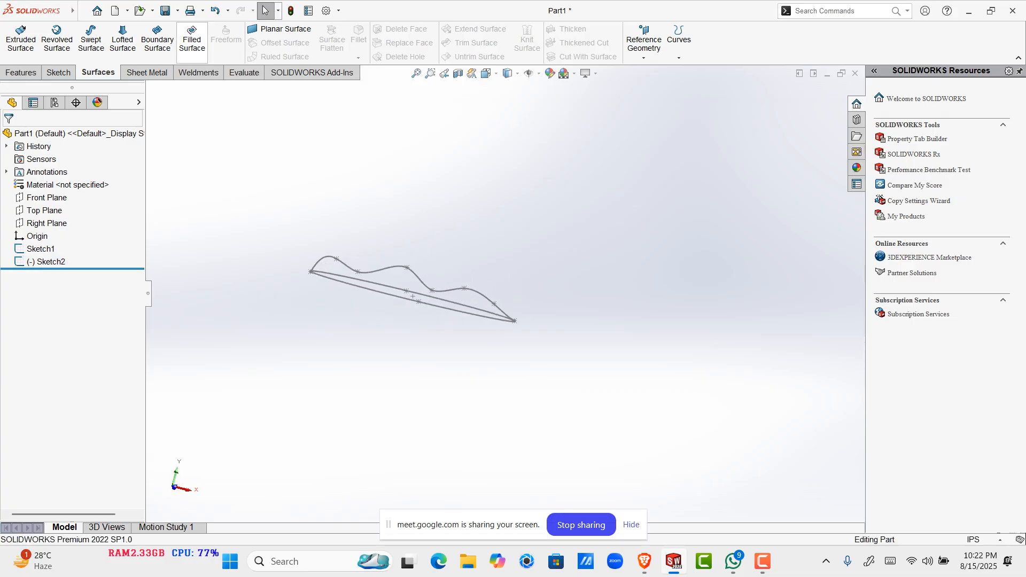
Step: Start a Filled Surface using the ellipse sketch as patch boundary with the Contact edge setting
click(192, 39)
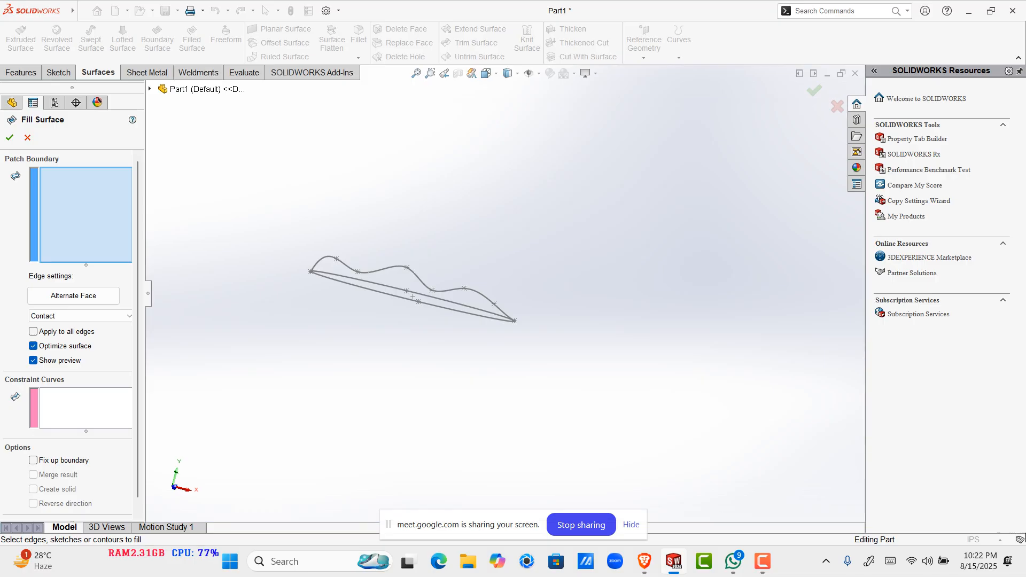
middle_drag(505, 283, 505, 302)
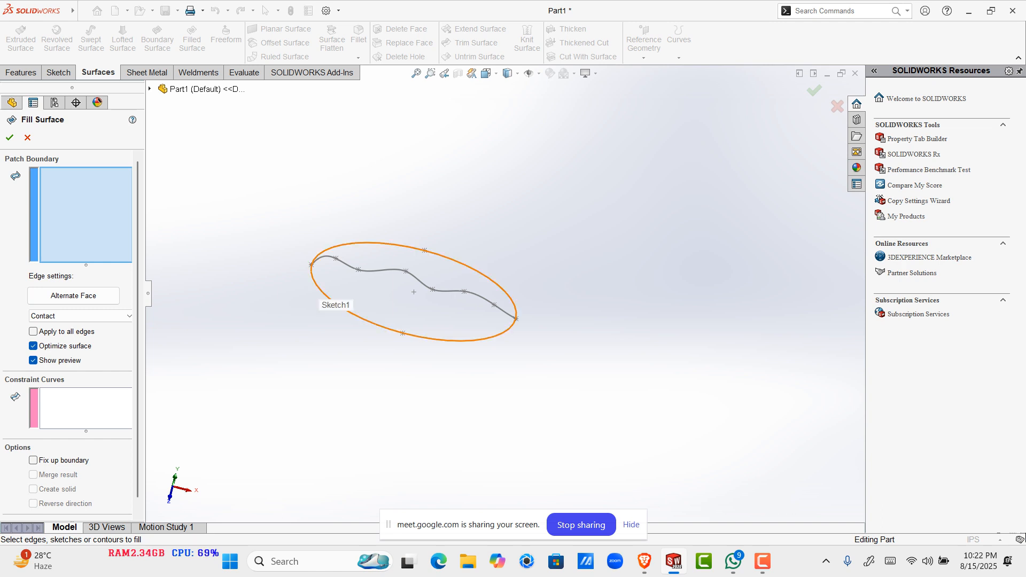
click(316, 284)
middle_drag(321, 283, 323, 262)
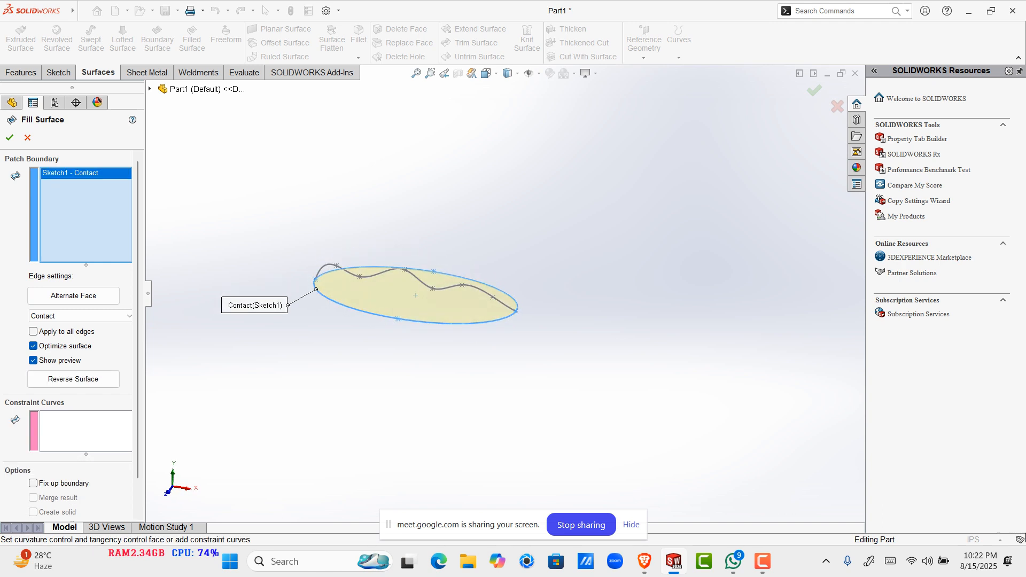
Step: Add the wavy spline sketch as the constraint curve and create the filled surface
drag(137, 320, 137, 352)
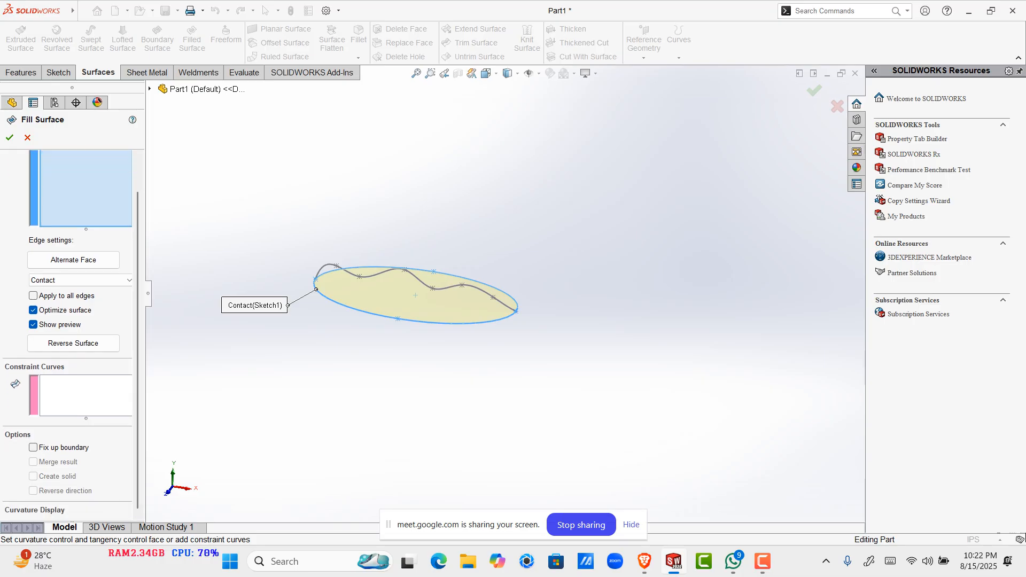
click(59, 389)
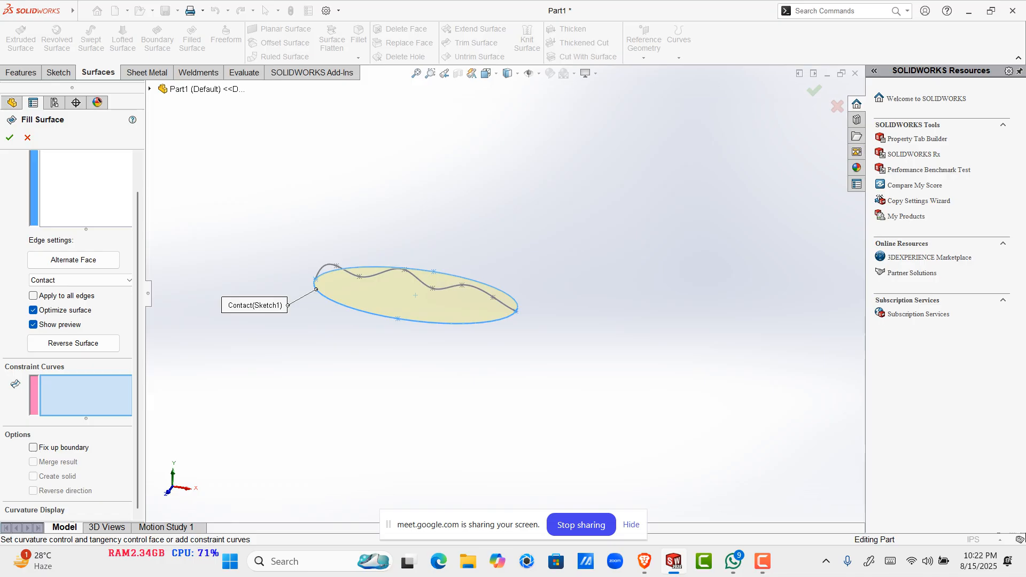
click(419, 279)
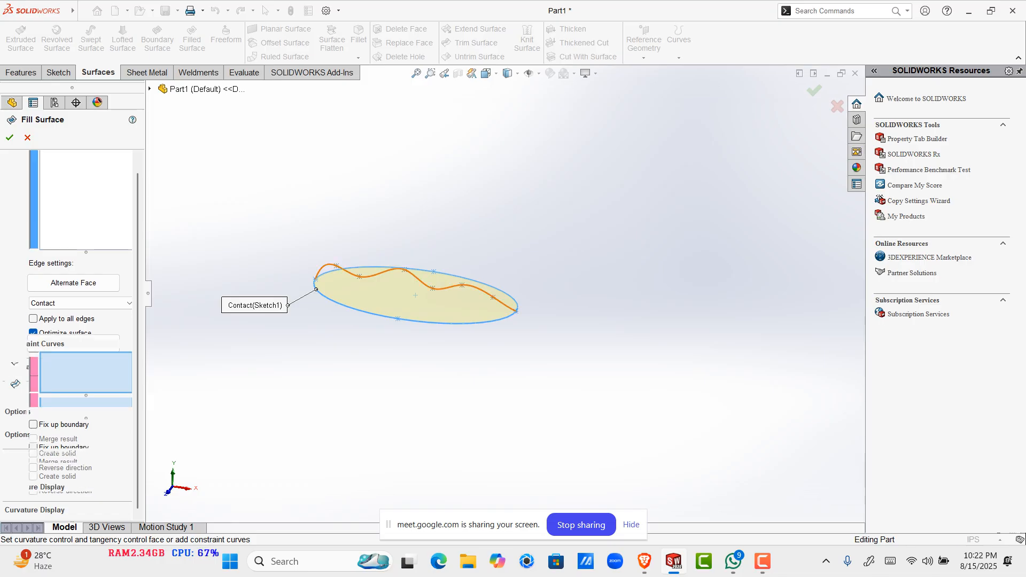
scroll(438, 297, down, 5)
mouse_move(439, 297)
middle_down()
mouse_move(426, 292)
mouse_move(423, 327)
mouse_move(408, 227)
mouse_move(299, 219)
mouse_move(217, 232)
mouse_move(214, 254)
middle_up()
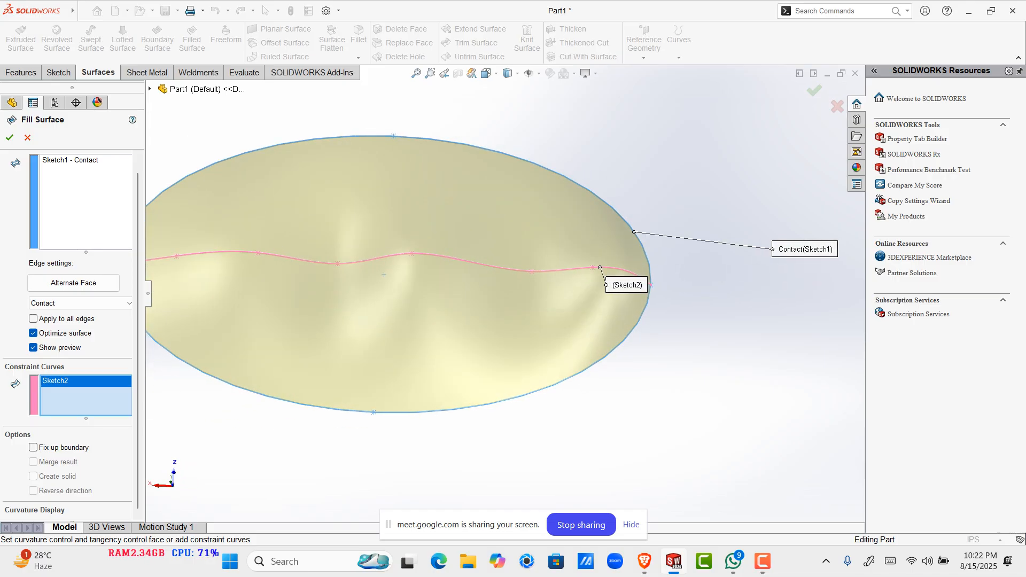
click(10, 138)
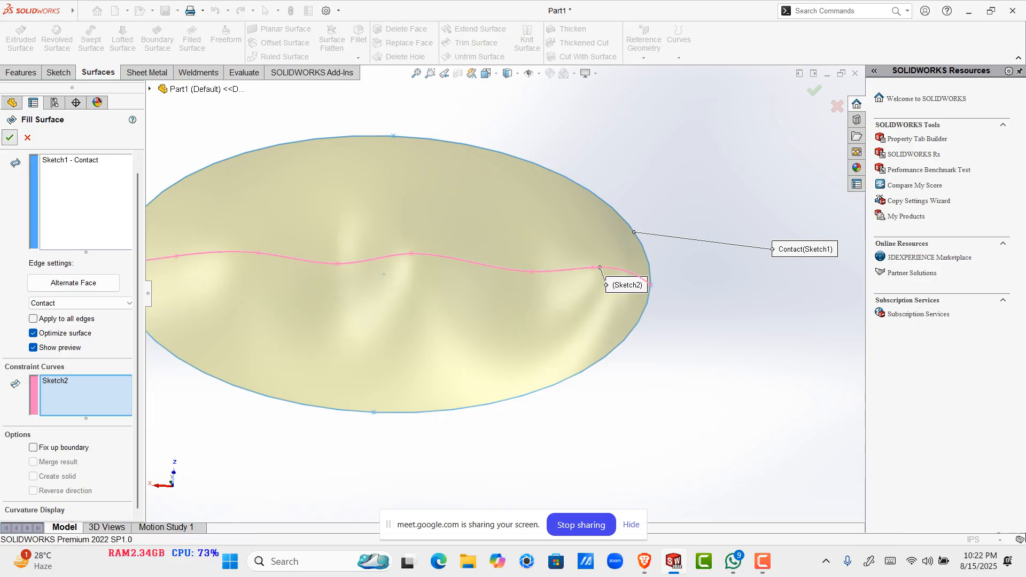
Step: Examine the filled surface from the side, above and below to see how it follows the spline constraint curve
scroll(496, 263, up, 1)
middle_drag(495, 273, 481, 196)
scroll(356, 286, up, 2)
middle_drag(356, 286, 526, 342)
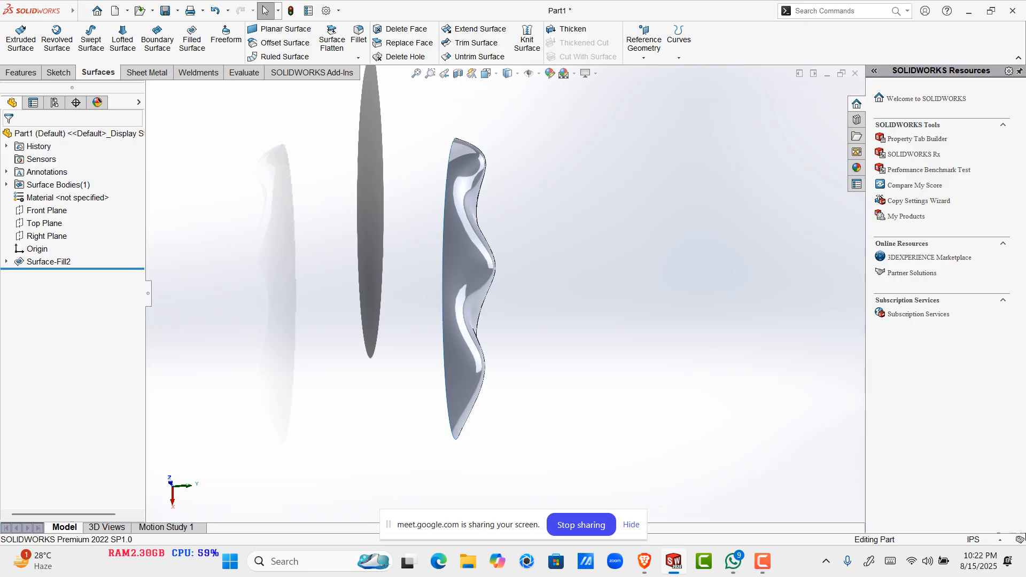
mouse_move(673, 561)
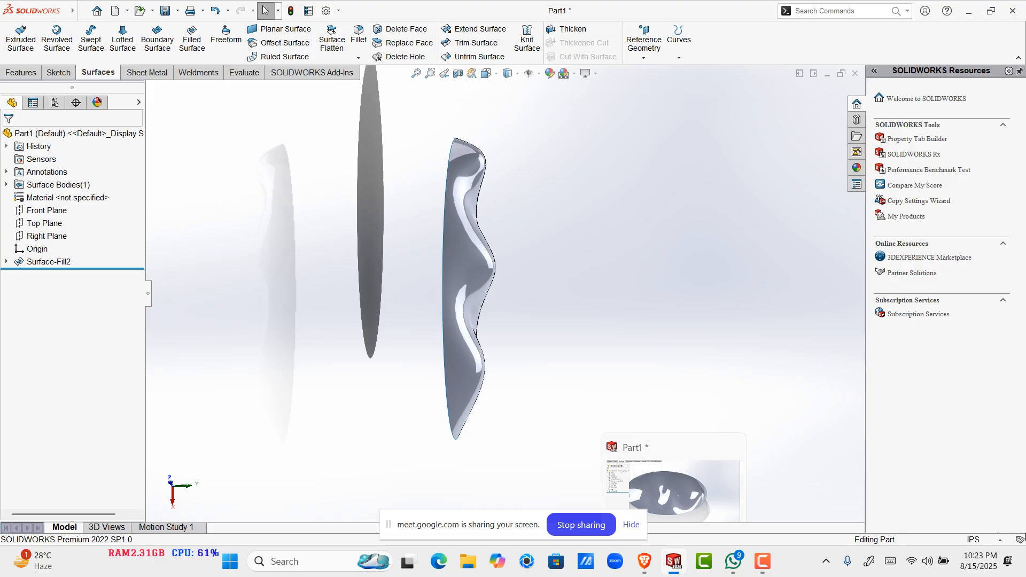
scroll(515, 265, down, 3)
middle_drag(444, 293, 278, 241)
scroll(278, 241, down, 1)
scroll(502, 288, up, 2)
middle_drag(504, 299, 575, 192)
scroll(503, 293, up, 3)
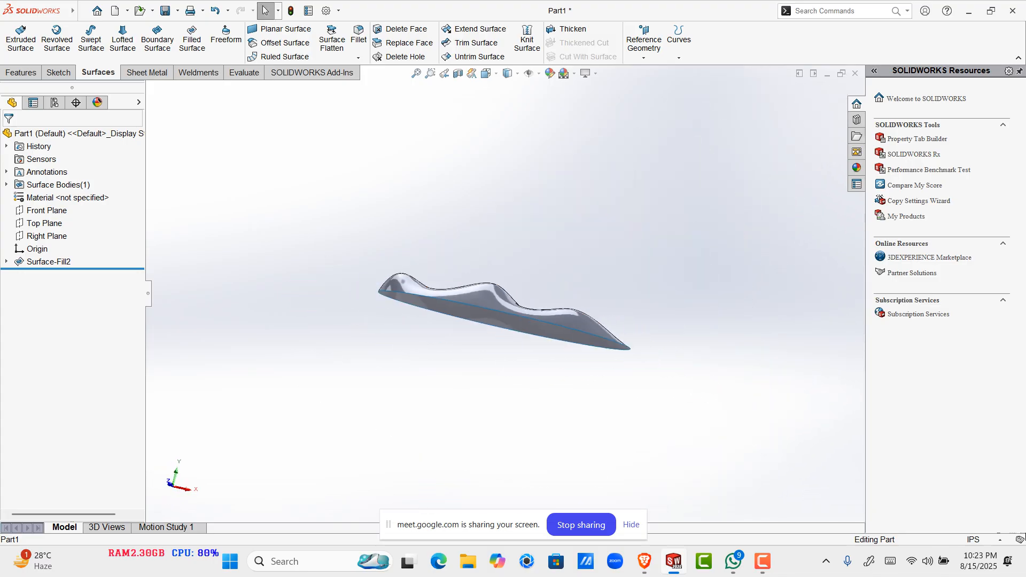
middle_drag(593, 262, 545, 348)
scroll(545, 348, down, 4)
Step: Delete the filled surface feature while keeping its ellipse and spline sketches
click(540, 342)
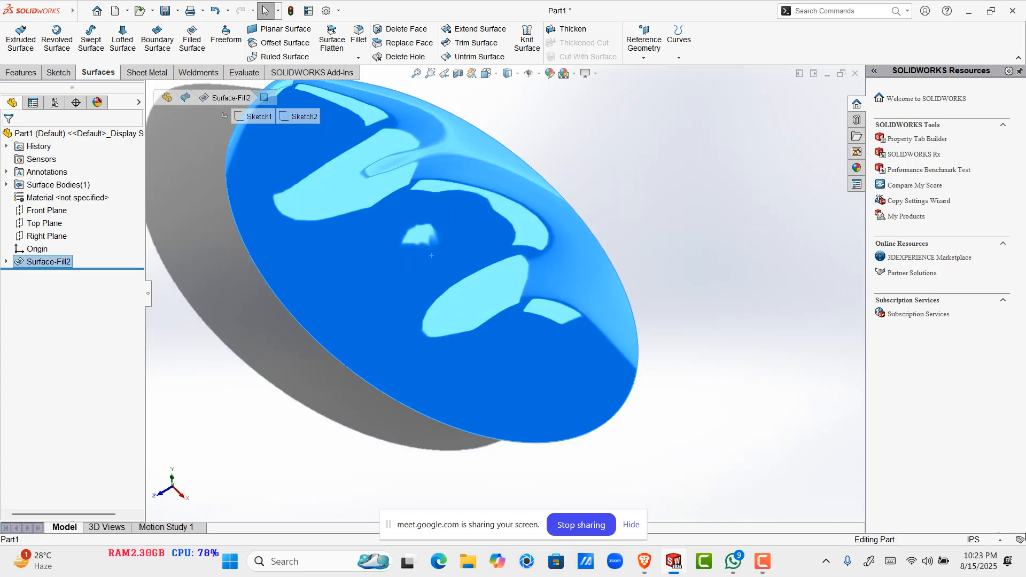
right_click(36, 261)
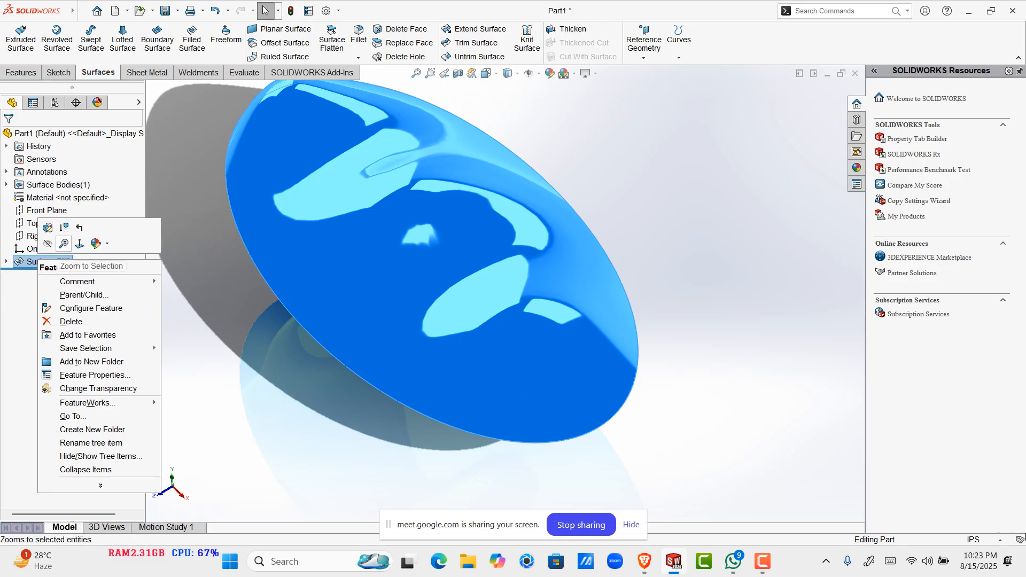
click(74, 321)
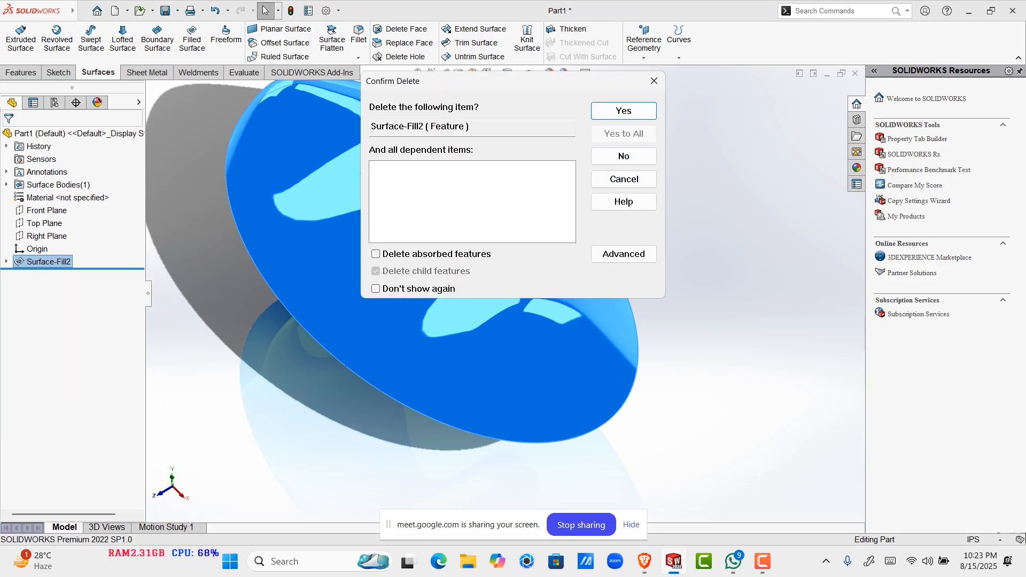
click(619, 110)
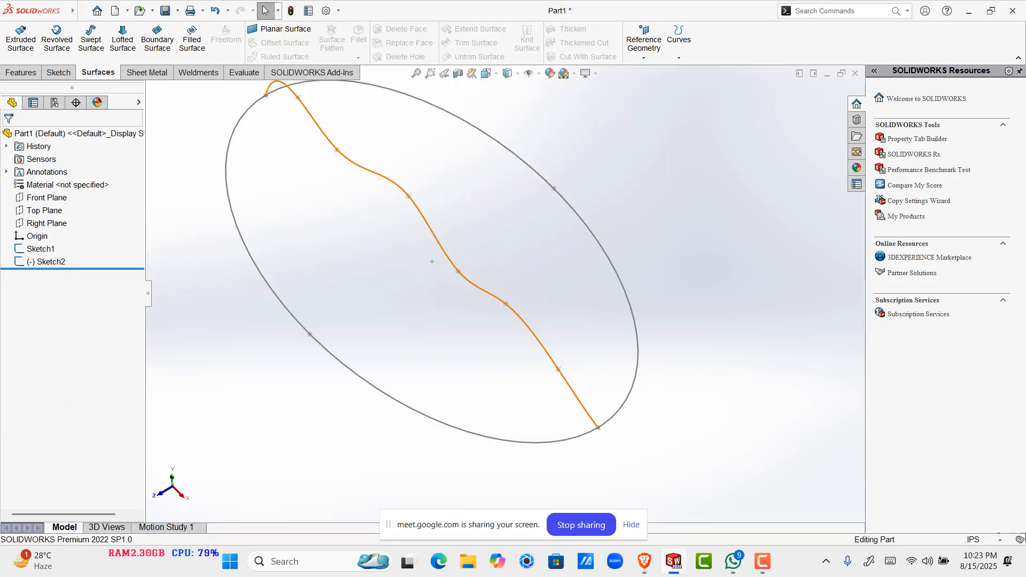
Step: Delete the wavy spline sketch and keep the ellipse sketch
right_click(36, 261)
click(74, 332)
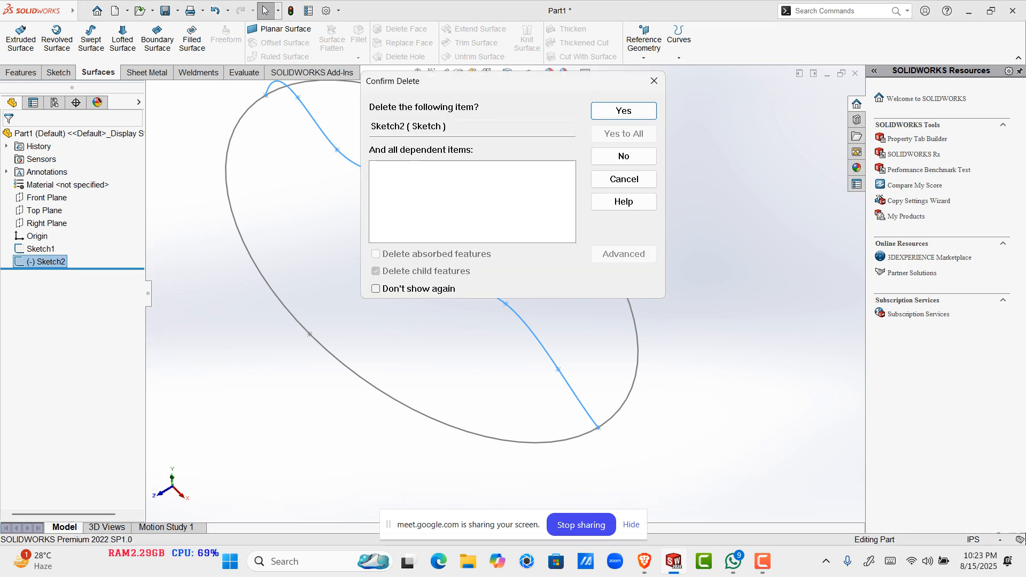
click(618, 110)
Step: Create a filled surface with the ellipse sketch as patch boundary, using the Contact edge setting and no constraint curve
scroll(506, 301, up, 4)
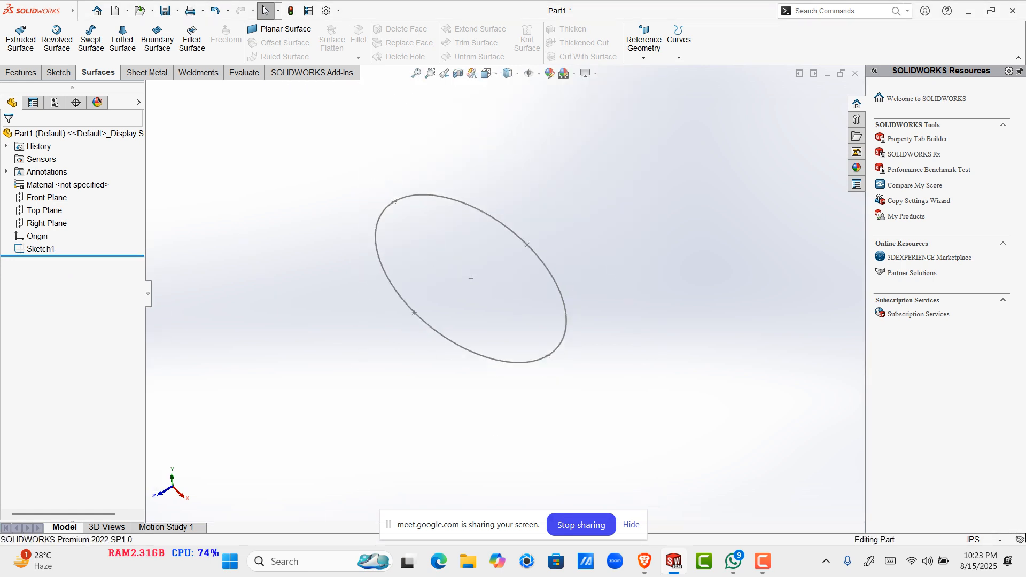
mouse_move(459, 326)
middle_down()
mouse_move(521, 267)
mouse_move(541, 294)
middle_up()
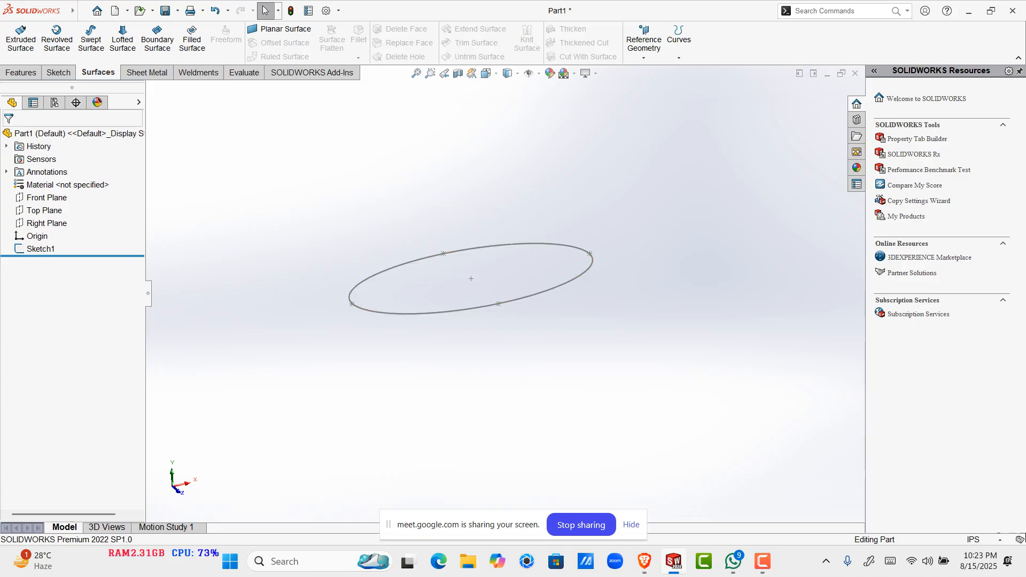
scroll(589, 322, up, 1)
scroll(432, 271, down, 2)
middle_drag(432, 270, 426, 285)
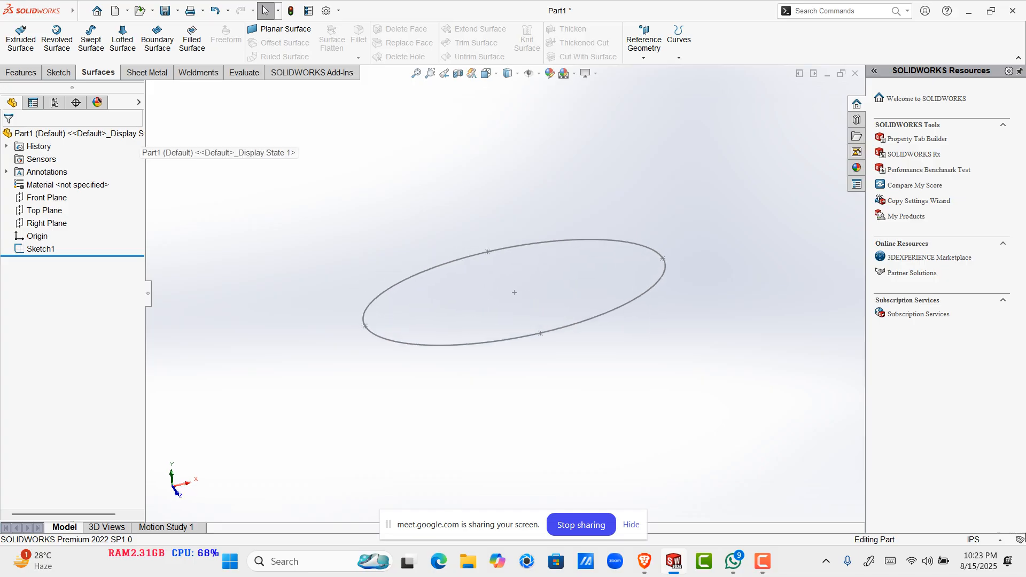
click(191, 38)
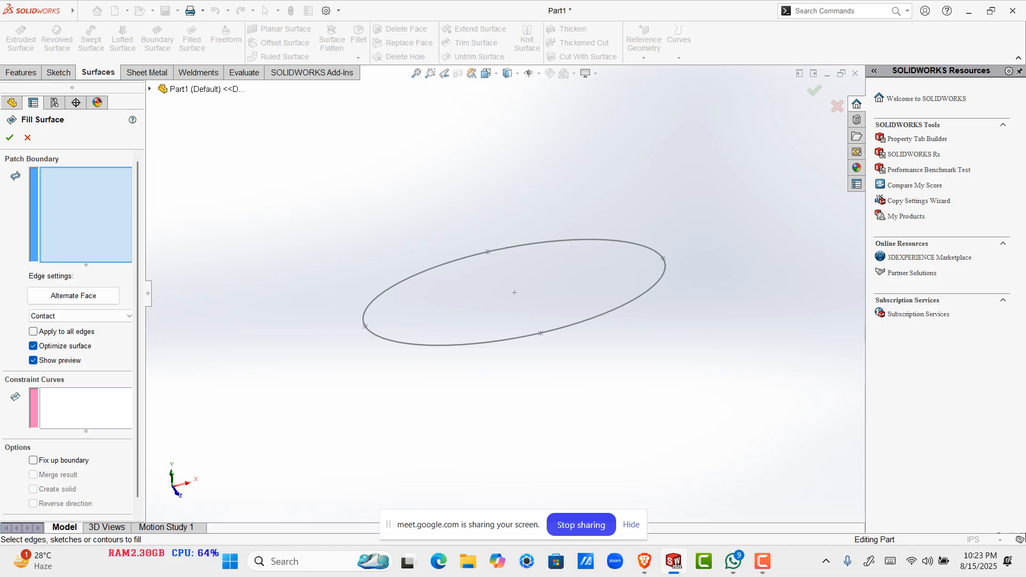
click(365, 312)
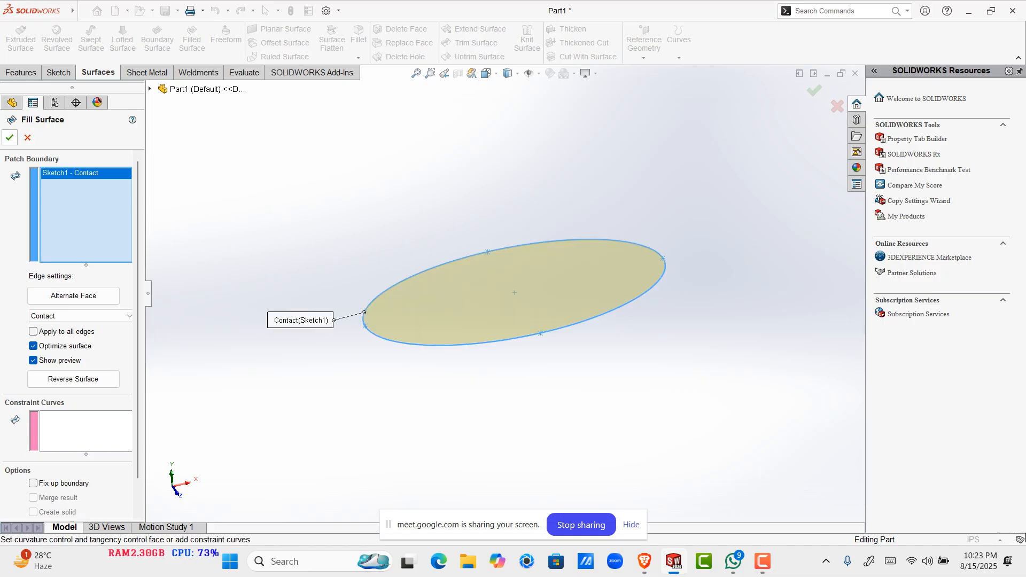
click(10, 138)
Step: Start a new sketch on the face of the elliptical filled surface
middle_drag(494, 214, 466, 284)
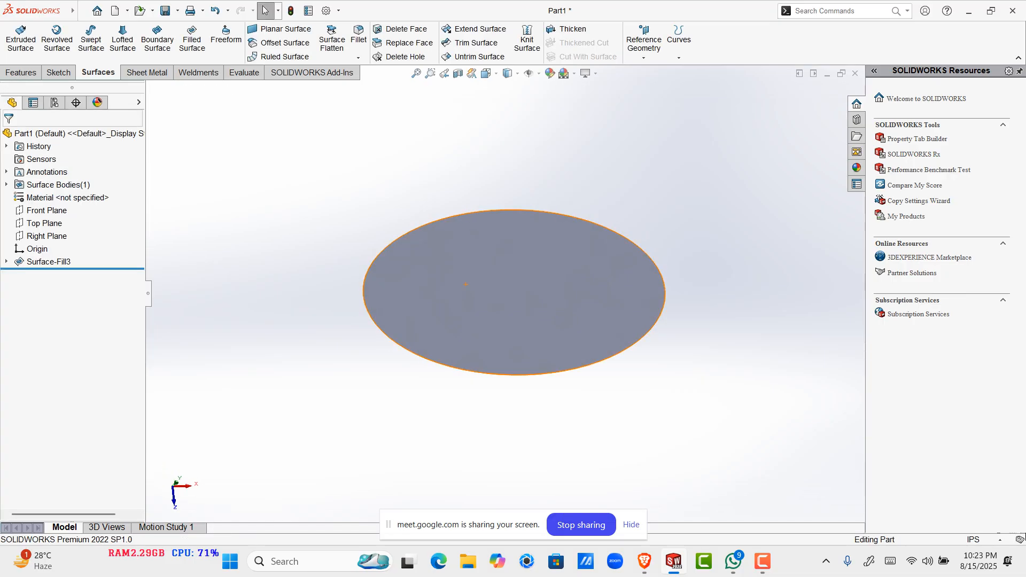
key(ctrl+7)
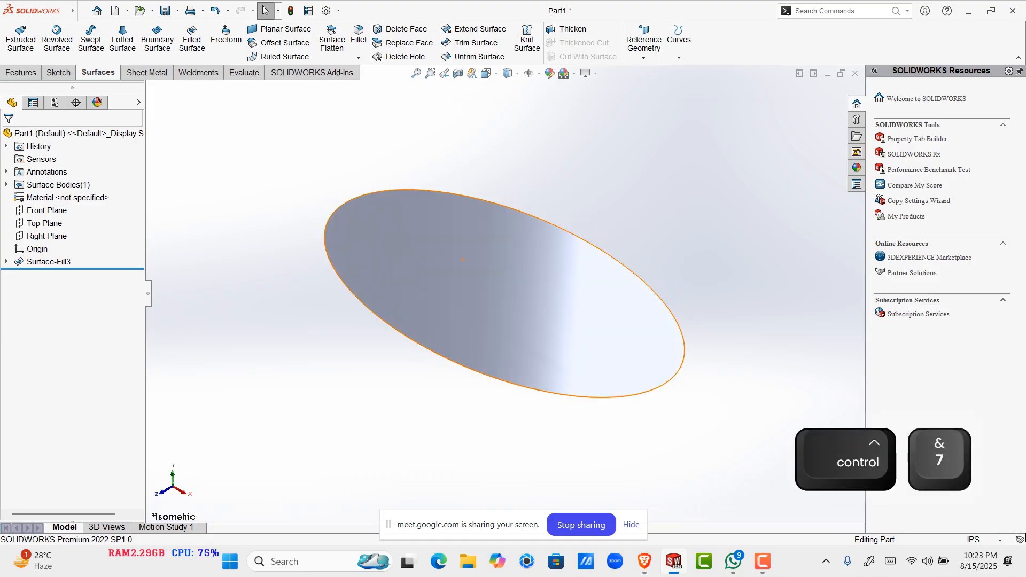
click(501, 300)
click(438, 409)
middle_drag(438, 409, 439, 326)
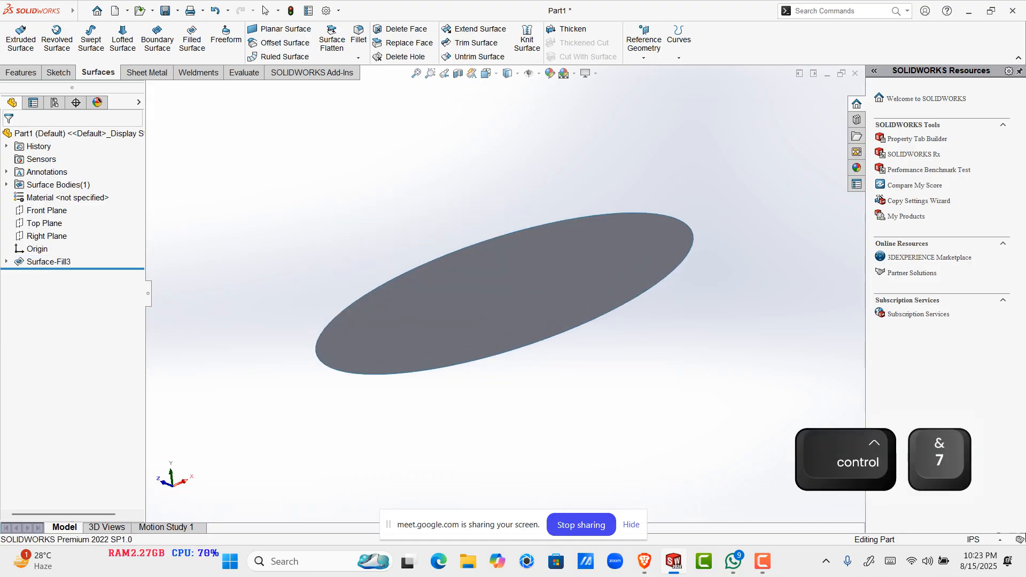
click(519, 341)
click(505, 398)
middle_drag(505, 398, 529, 471)
click(536, 326)
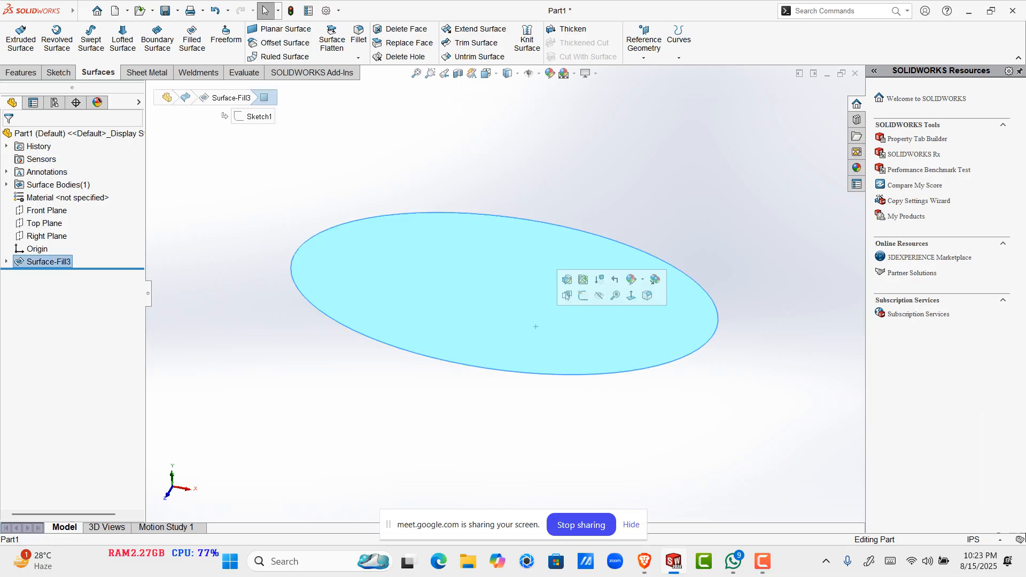
click(583, 279)
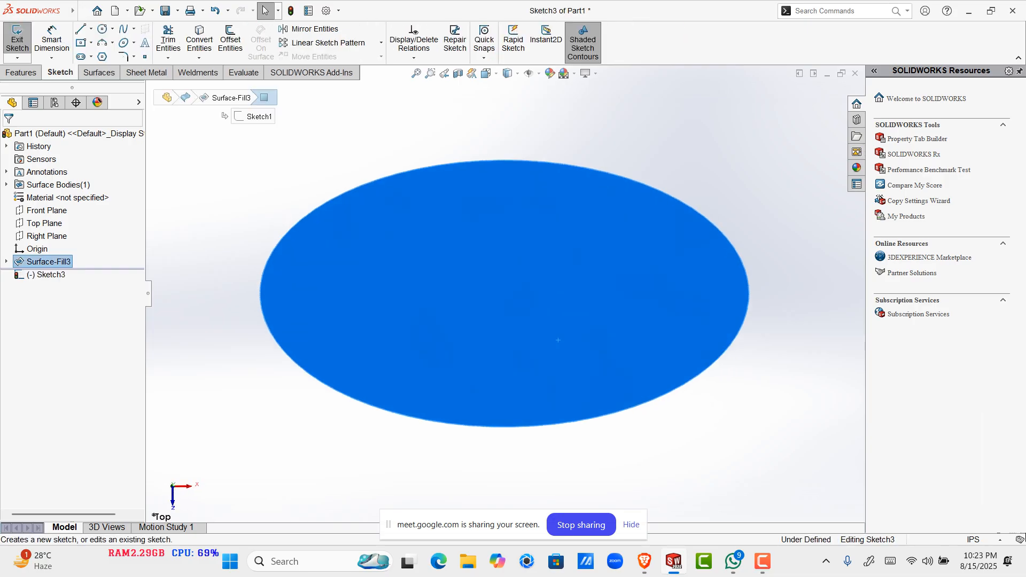
click(649, 427)
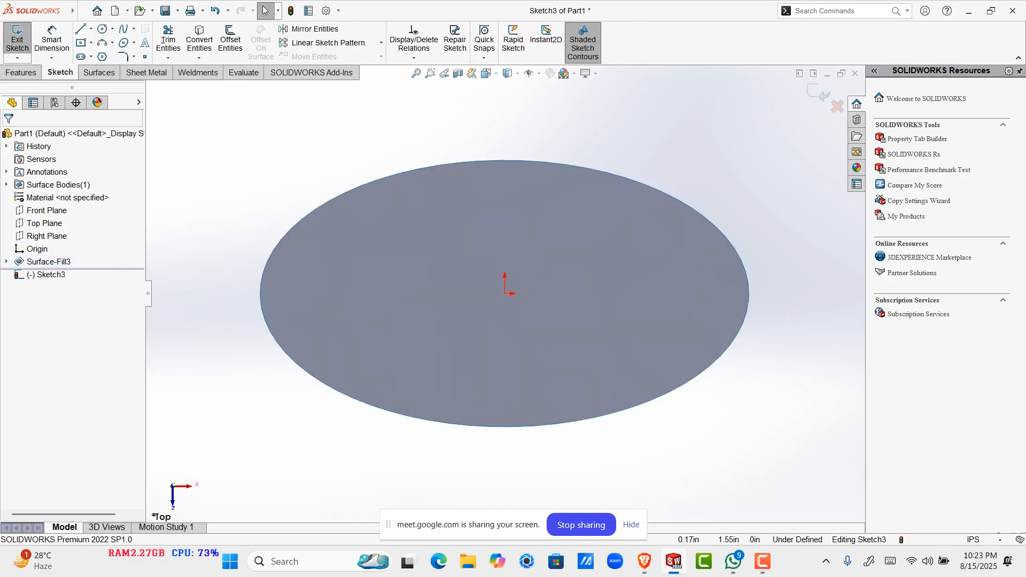
click(134, 43)
click(145, 57)
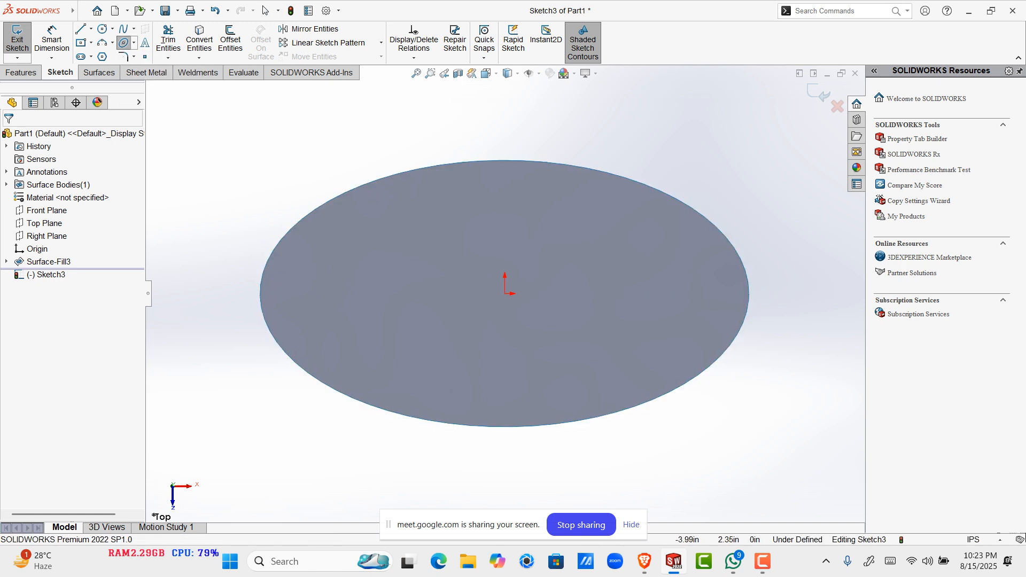
click(265, 10)
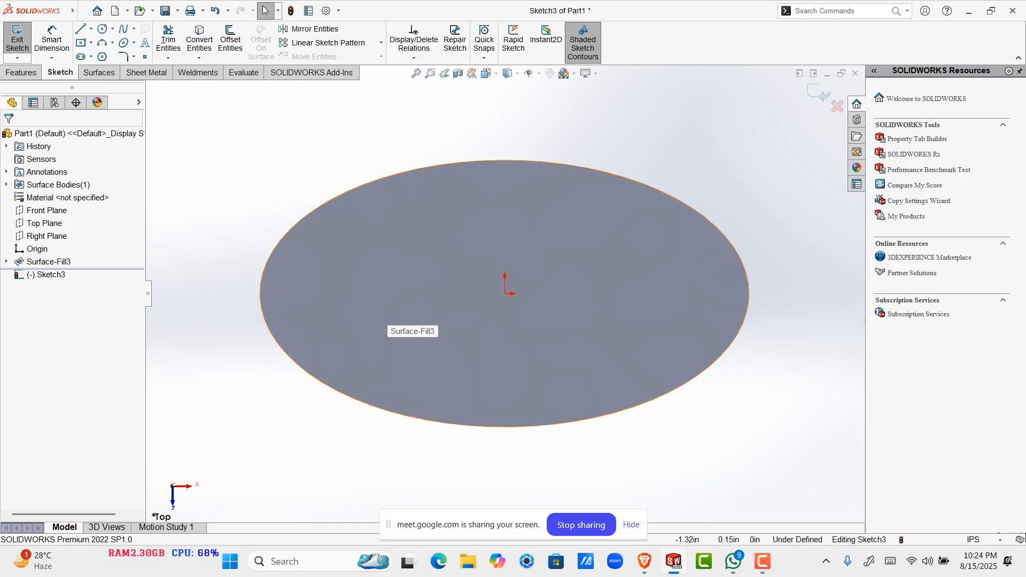
Step: Convert the outline of the filled surface's face into an ellipse in the new sketch with Convert Entities
click(380, 279)
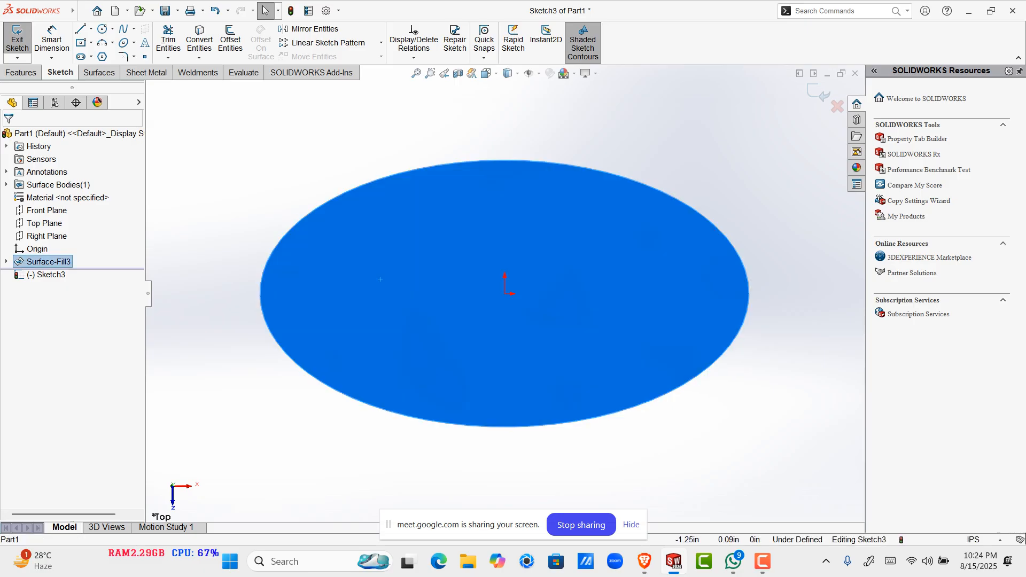
click(198, 42)
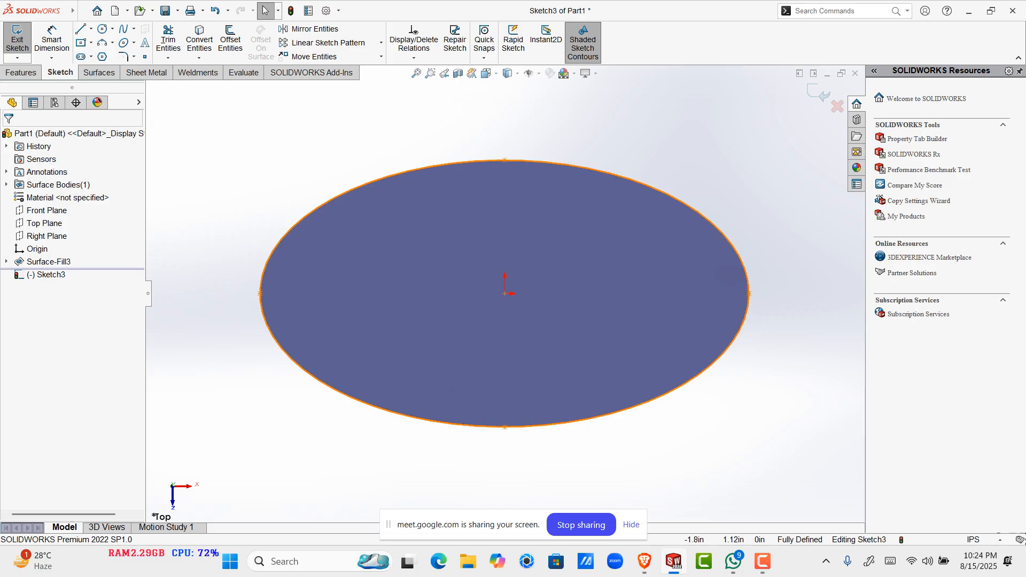
click(343, 194)
click(159, 265)
click(49, 275)
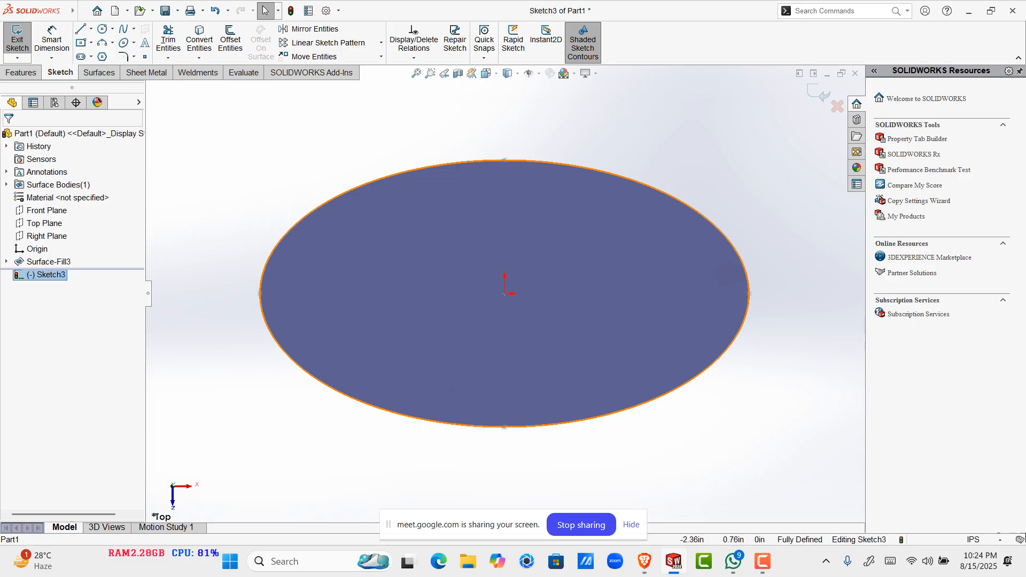
click(230, 195)
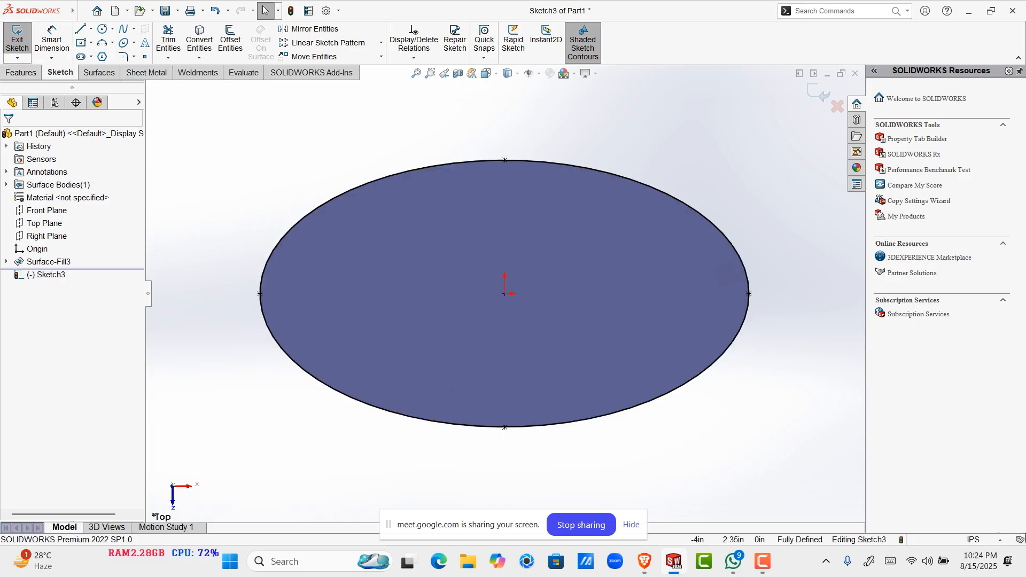
Step: Start an Extruded Surface from the converted ellipse and pull its blind depth upward to about 1.80 in
click(98, 73)
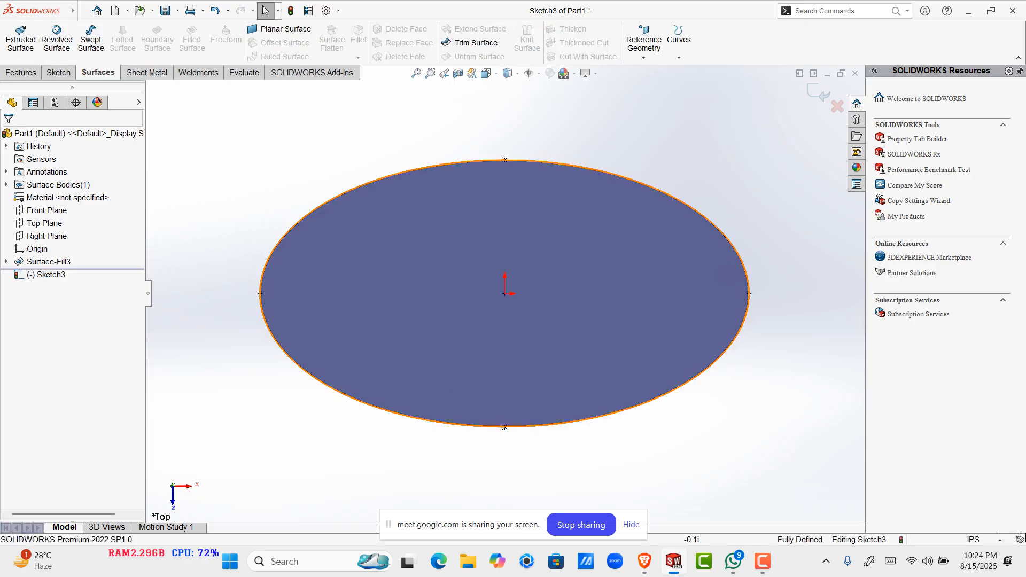
mouse_move(475, 294)
middle_down()
mouse_move(535, 275)
mouse_move(528, 267)
middle_up()
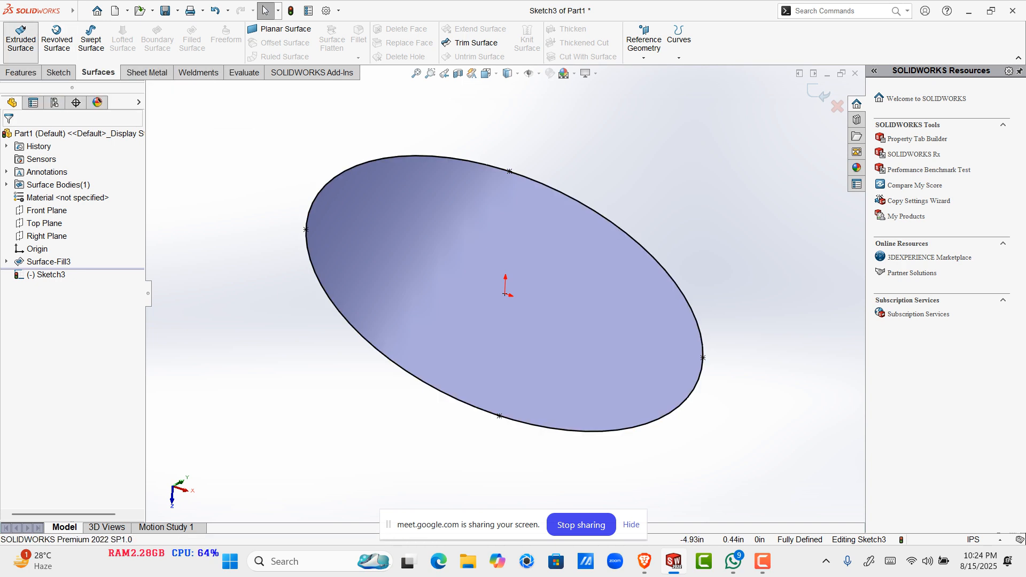
click(20, 39)
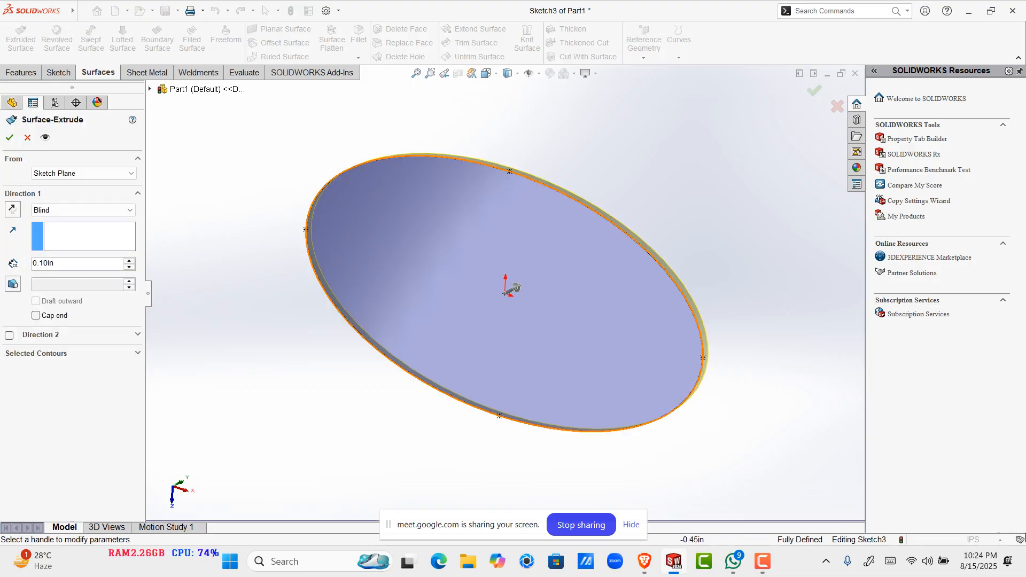
middle_drag(505, 321, 481, 319)
scroll(524, 319, up, 2)
key(ctrl+7)
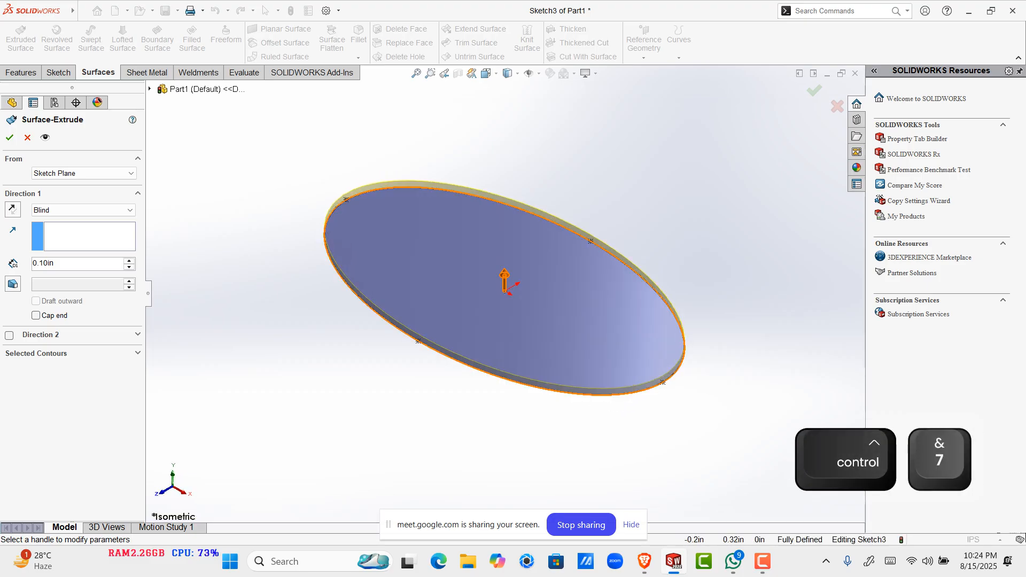
drag(504, 276, 505, 161)
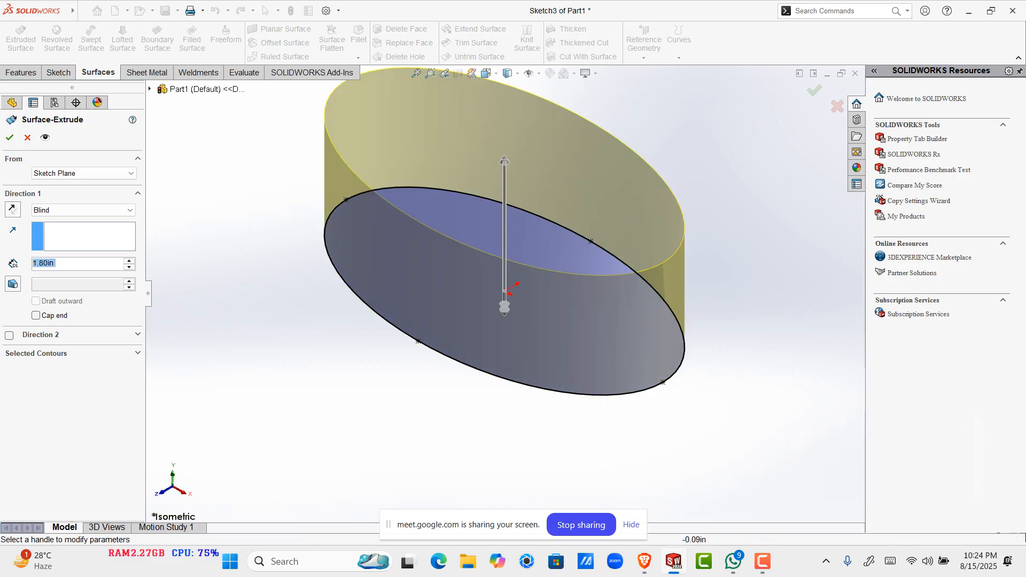
Step: Set the blind depth of the elliptical surface extrusion to 6 in
scroll(504, 232, up, 1)
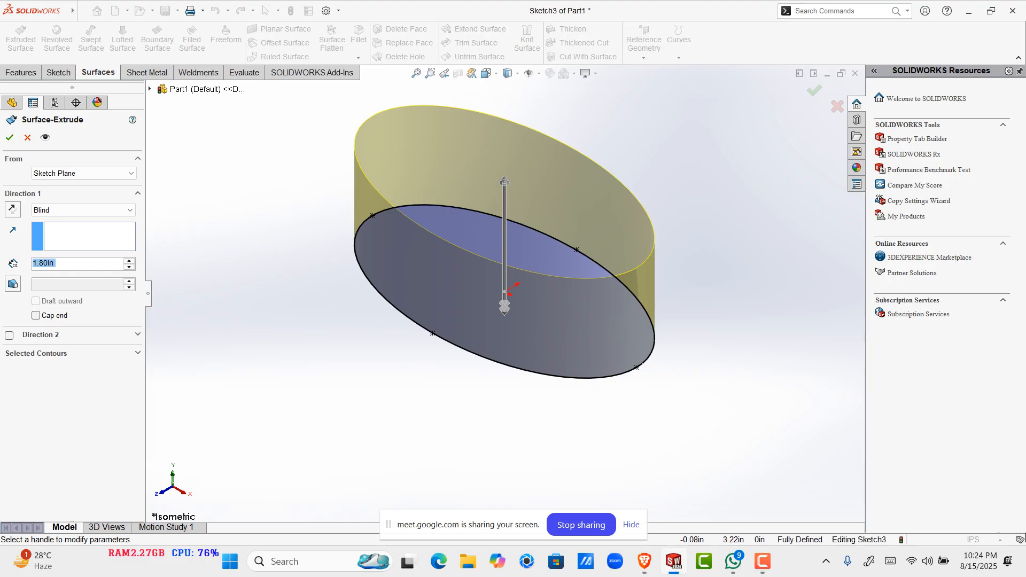
ctrl+scroll(655, 202, up, 1)
middle_drag(714, 235, 708, 157)
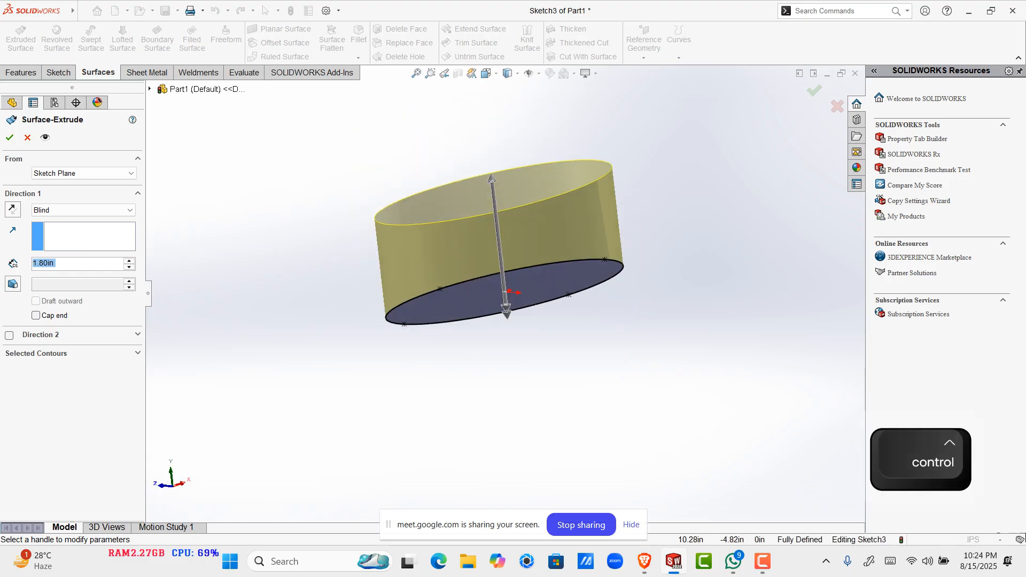
key(ctrl+1)
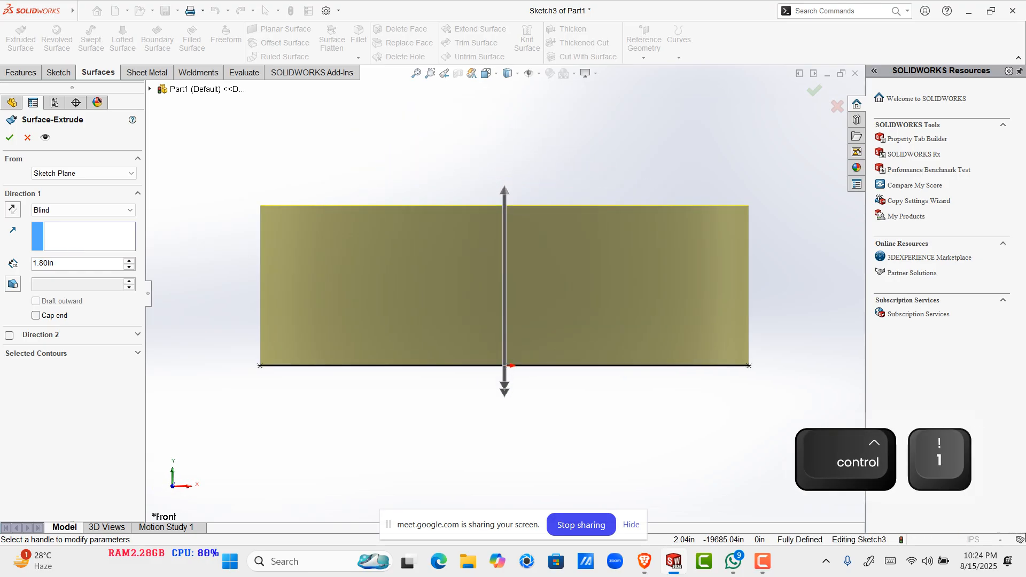
scroll(401, 353, up, 5)
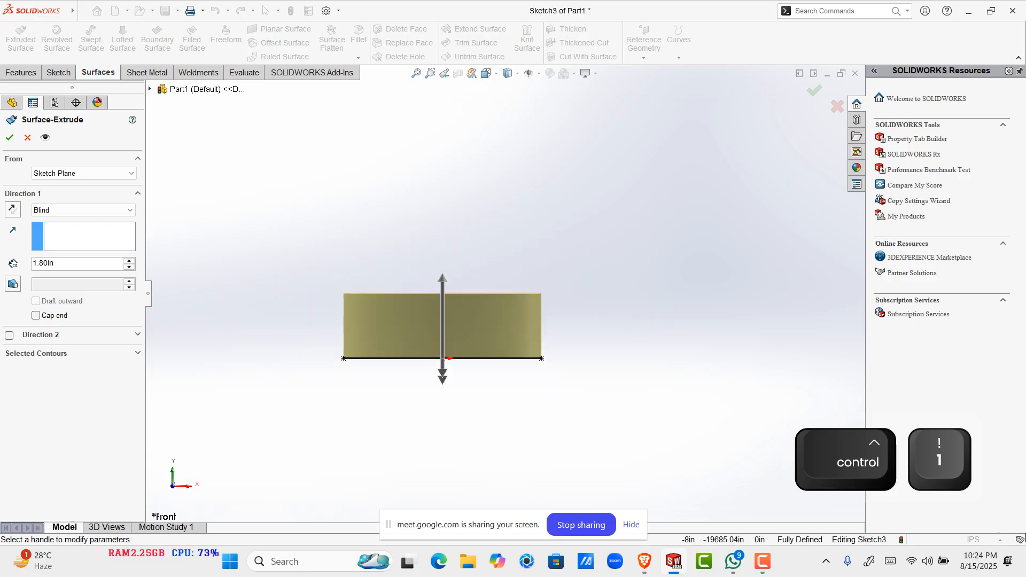
key(ctrl+a)
text(6)
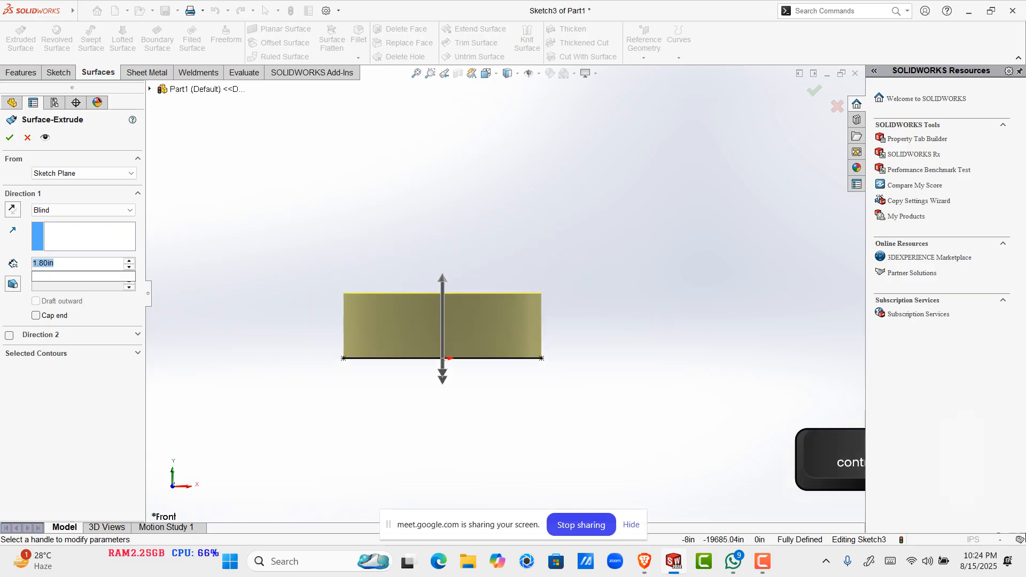
key(Return)
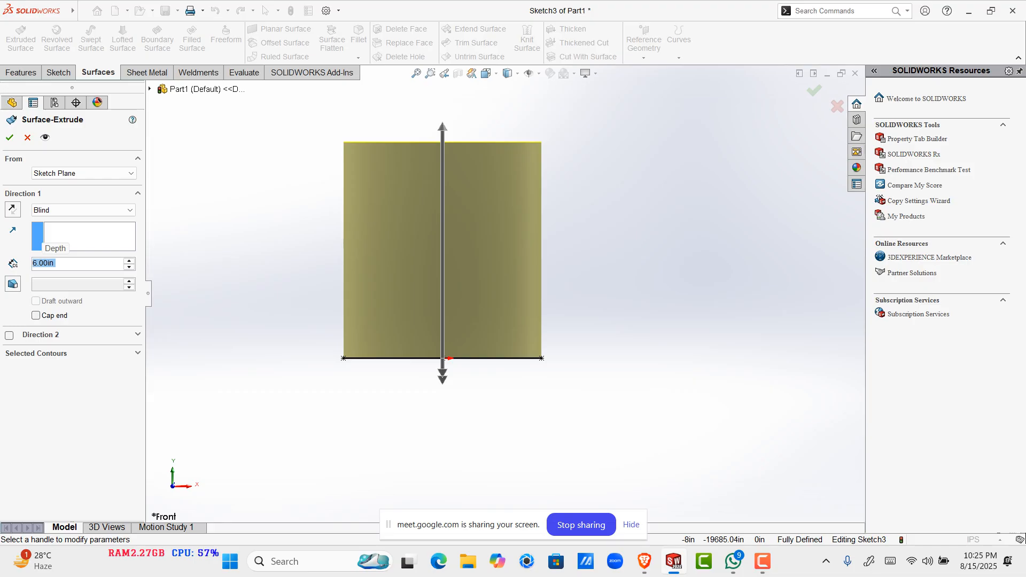
right_click(733, 561)
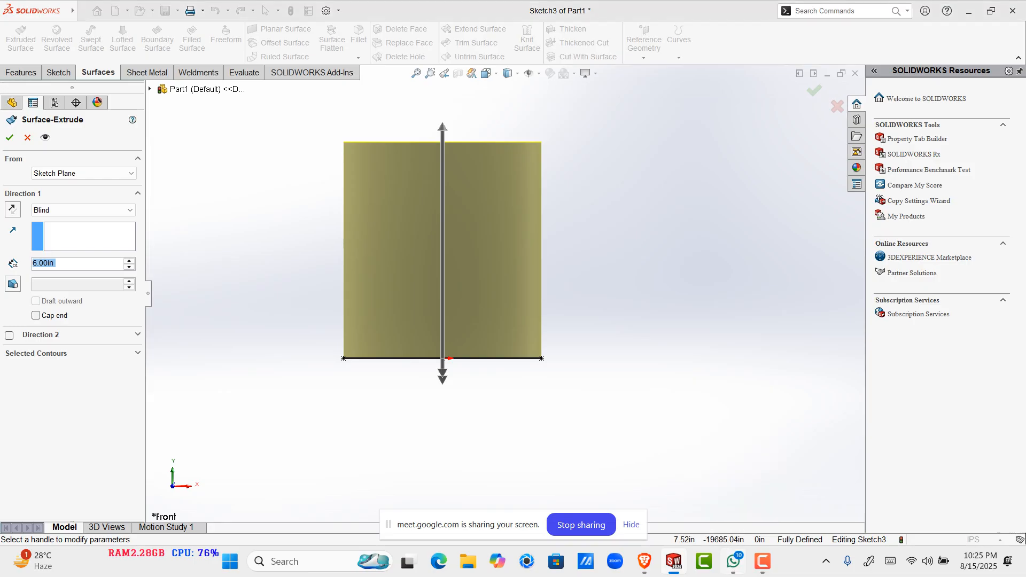
click(691, 525)
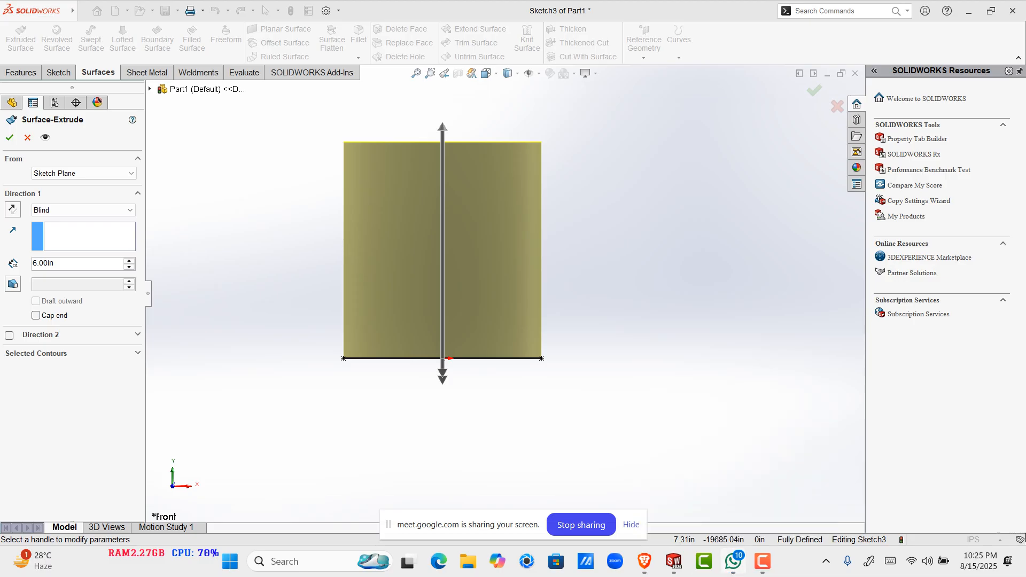
right_click(733, 561)
click(691, 526)
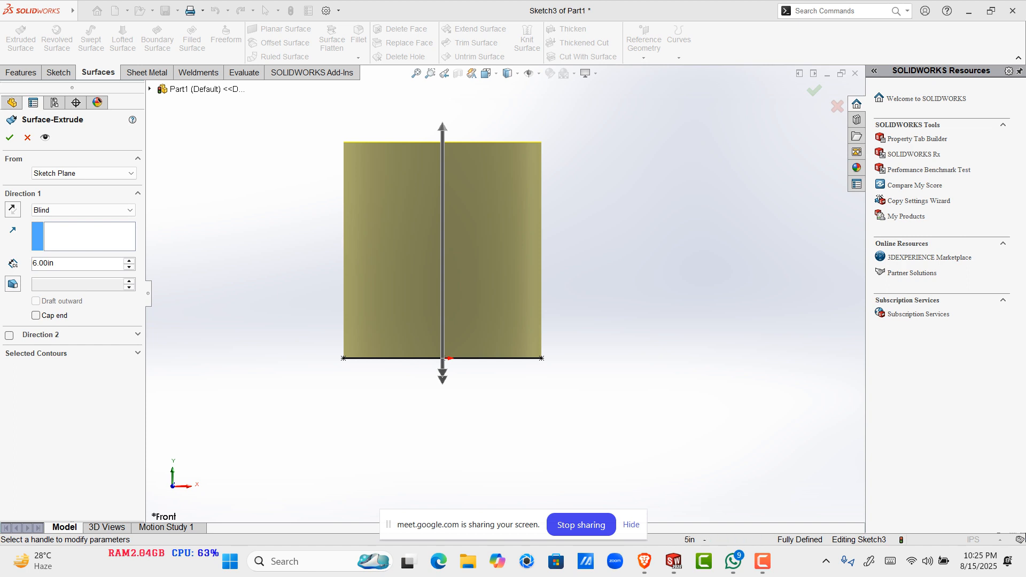
Step: Accept the surface extrusion to create the elliptical wall of the can's body and view it from an angle
middle_drag(589, 292, 587, 302)
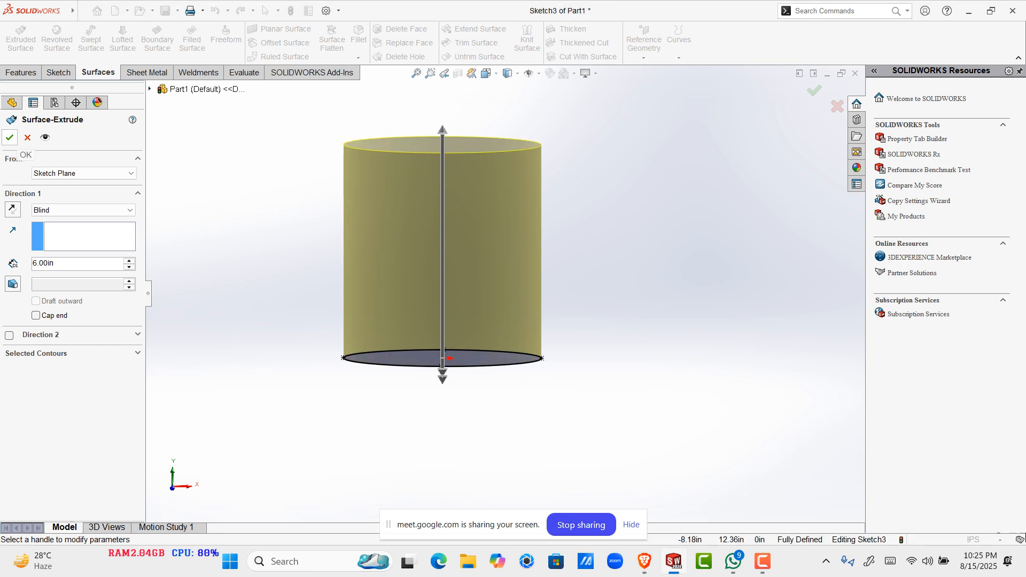
click(10, 137)
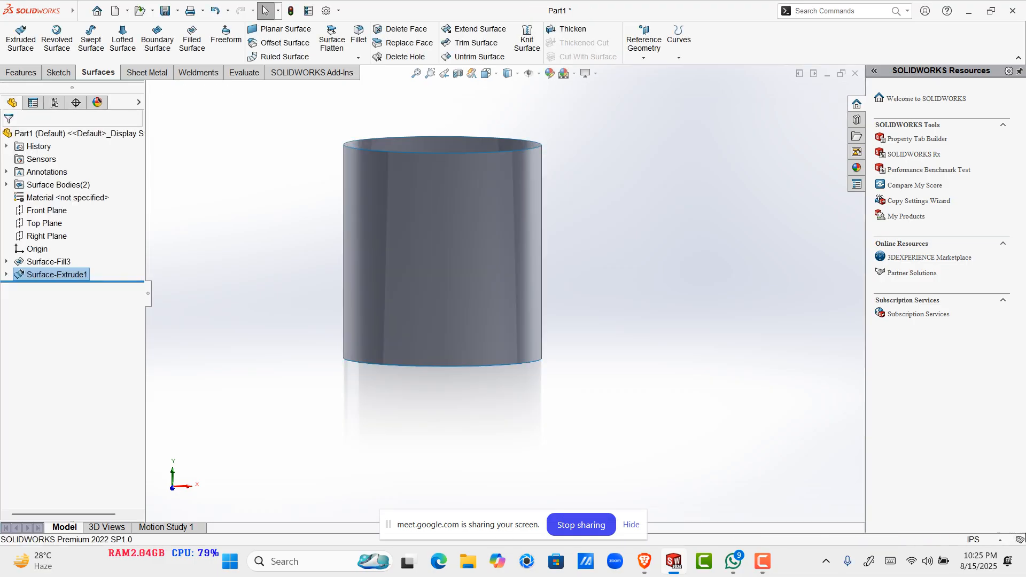
middle_drag(459, 267, 534, 264)
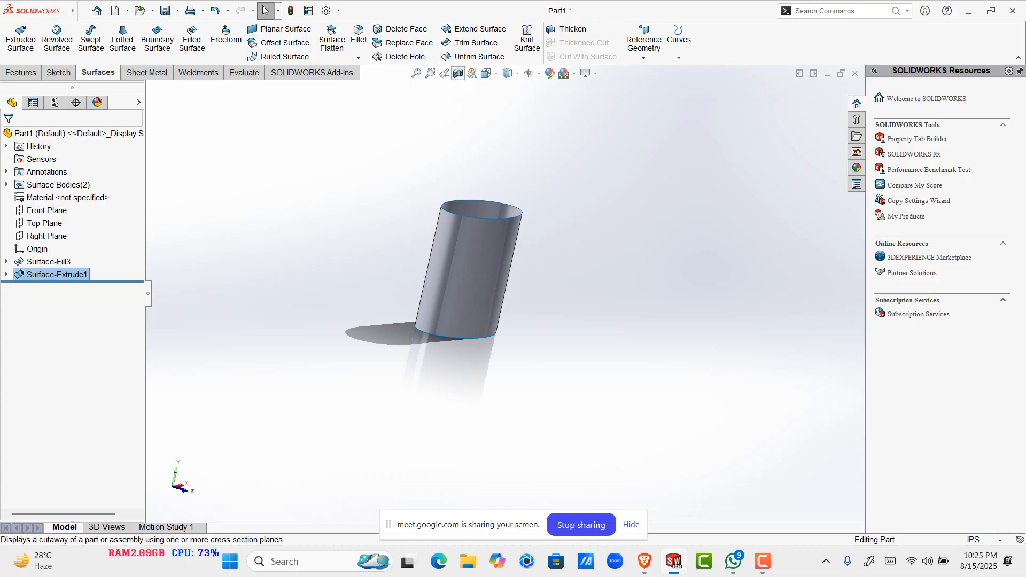
click(458, 73)
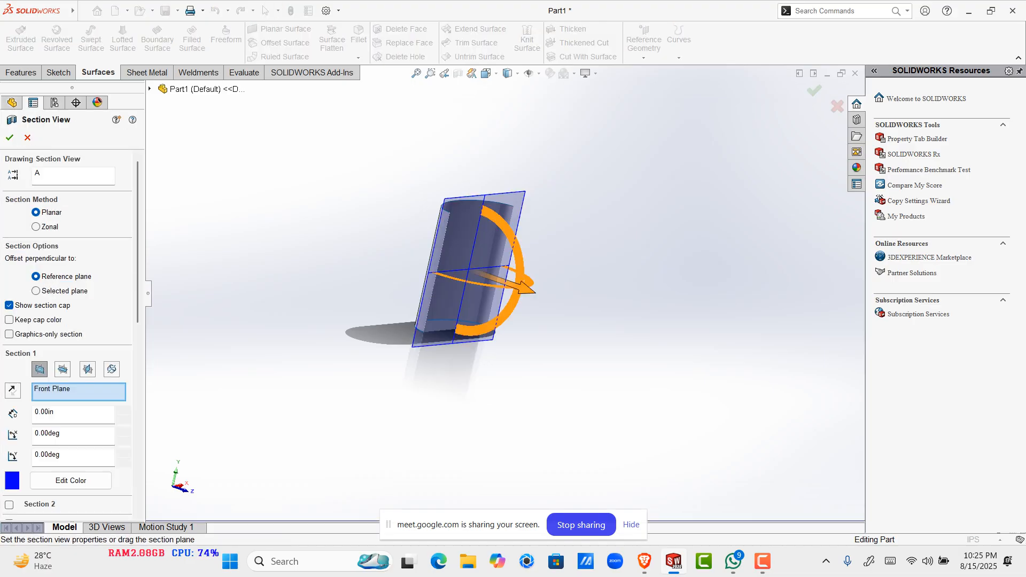
middle_drag(545, 257, 419, 281)
drag(464, 291, 400, 268)
middle_drag(401, 270, 508, 315)
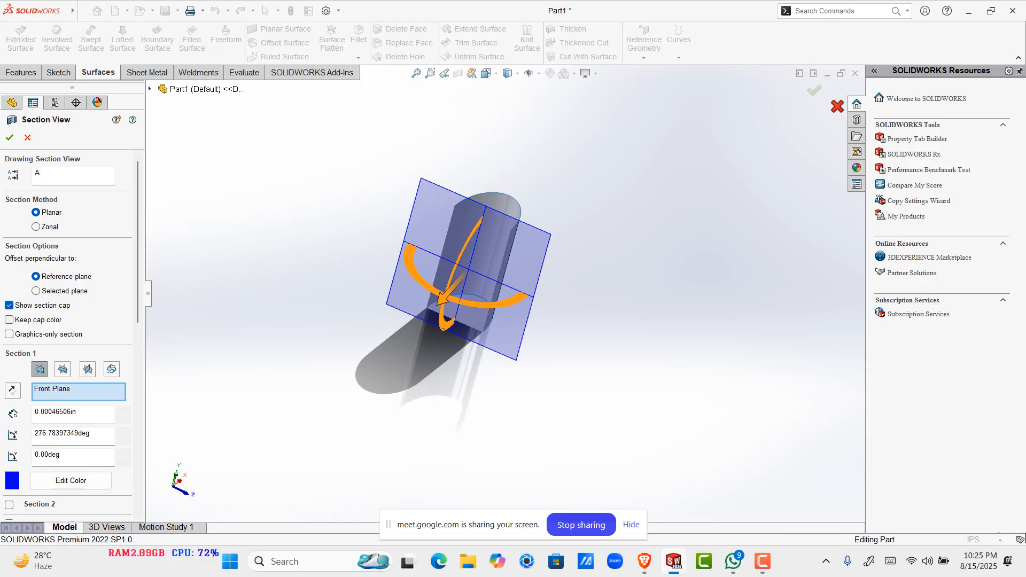
click(838, 106)
Step: Close the open upper rim of the extruded elliptical wall with a Filled Surface, using Contact as the edge setting
scroll(493, 254, down, 3)
middle_drag(494, 254, 492, 321)
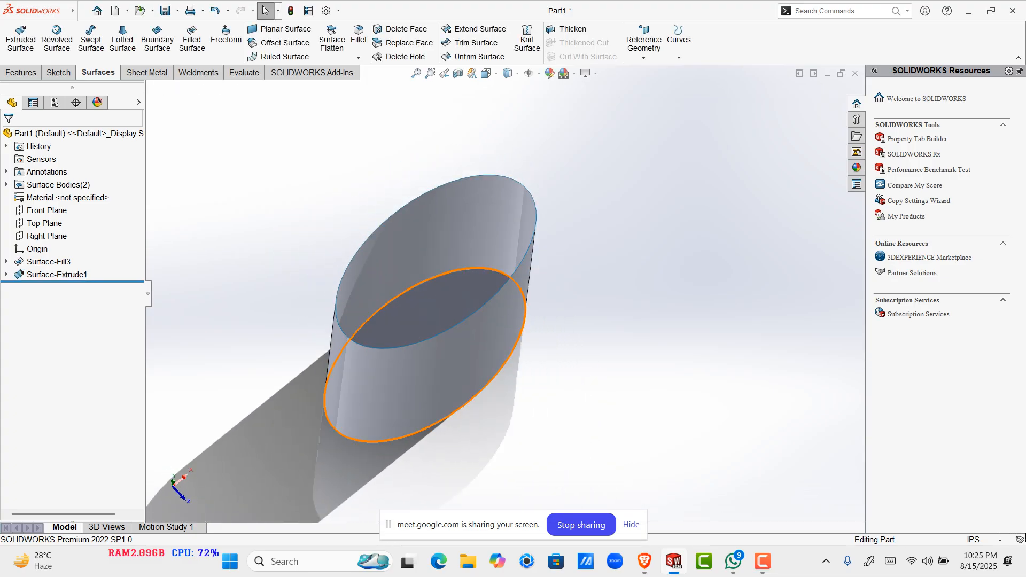
middle_drag(470, 321, 440, 255)
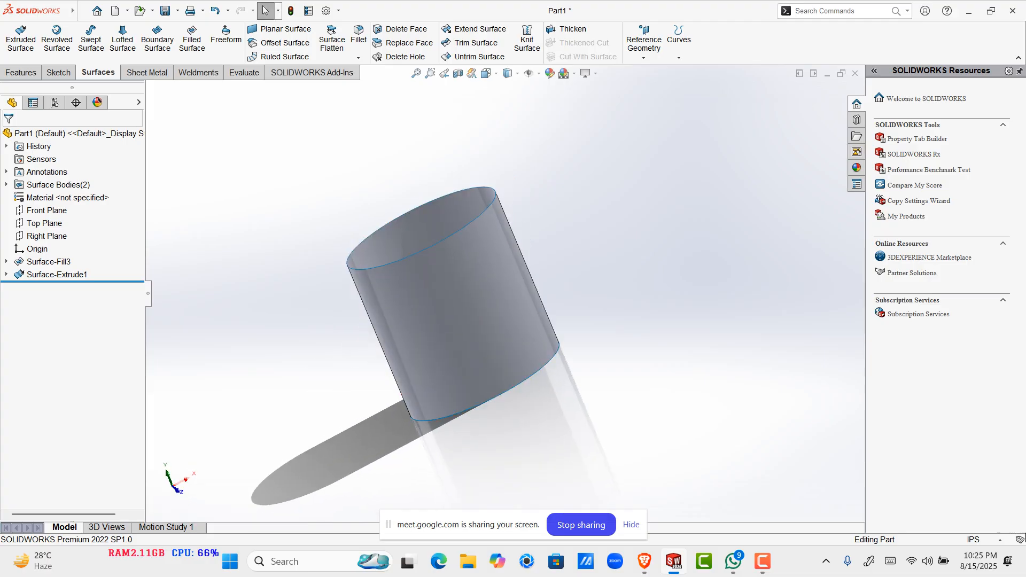
click(192, 41)
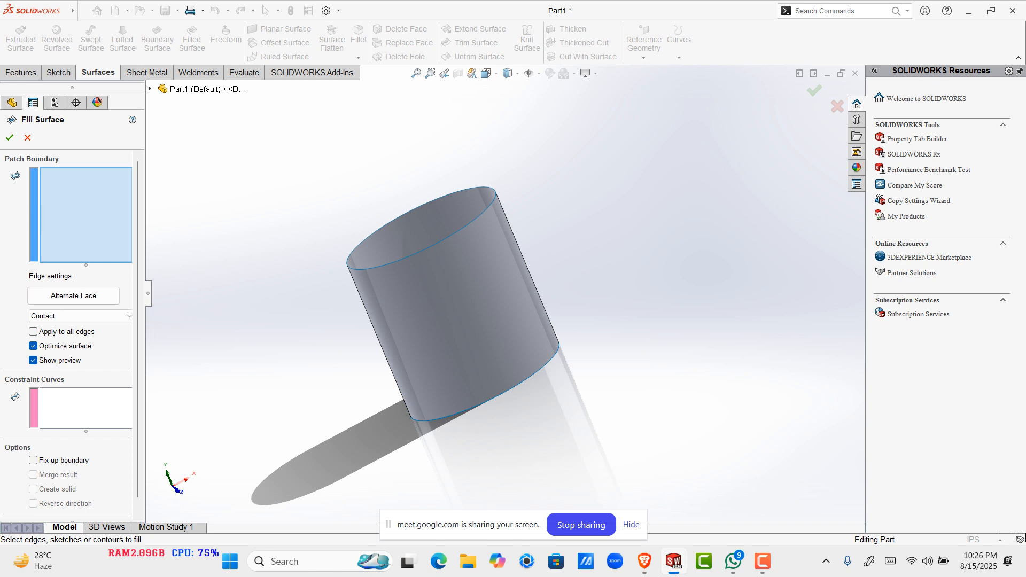
middle_drag(422, 284, 425, 307)
scroll(420, 309, up, 2)
scroll(419, 309, down, 4)
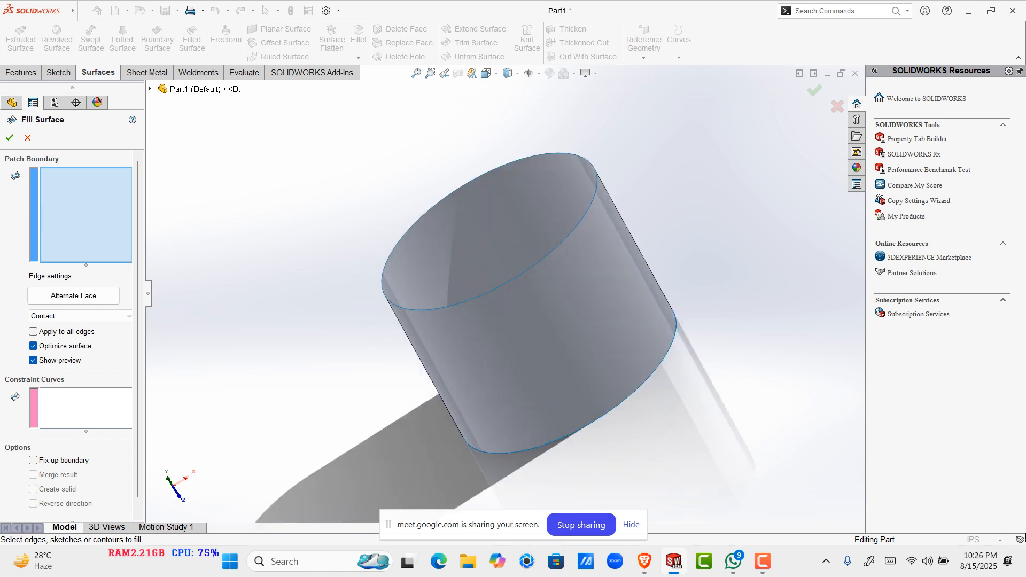
scroll(398, 298, down, 3)
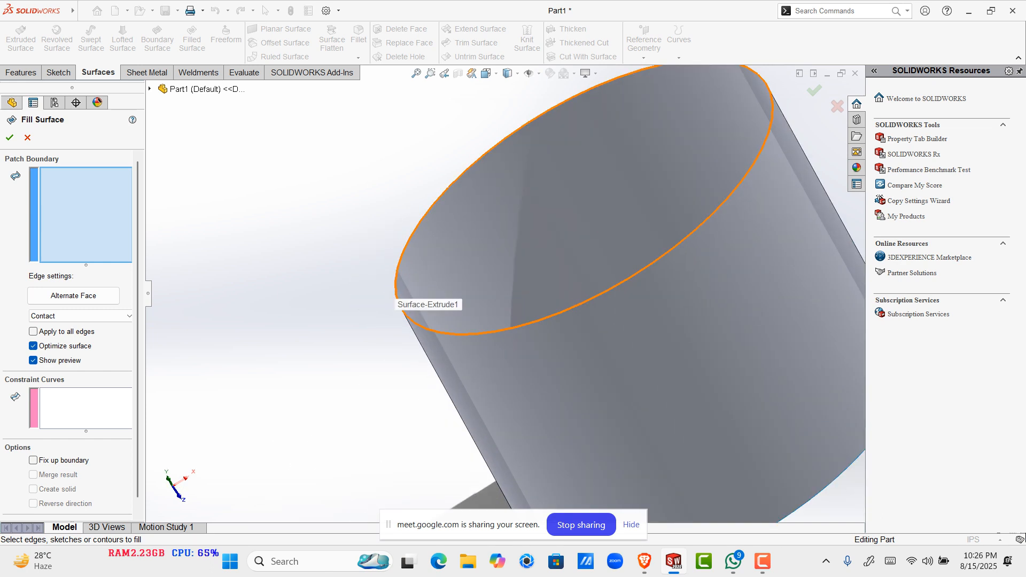
click(397, 297)
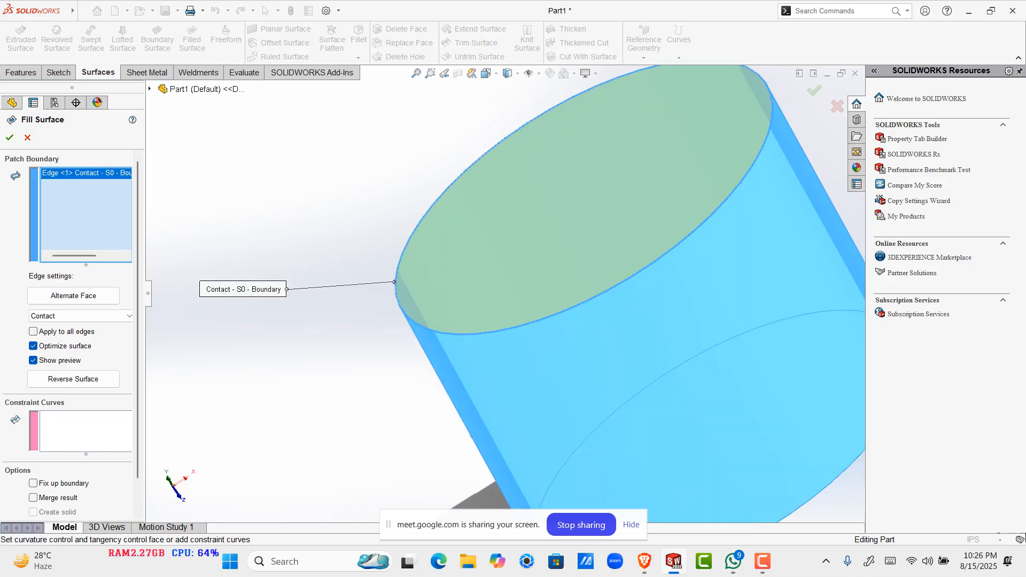
middle_drag(342, 342, 389, 295)
click(10, 137)
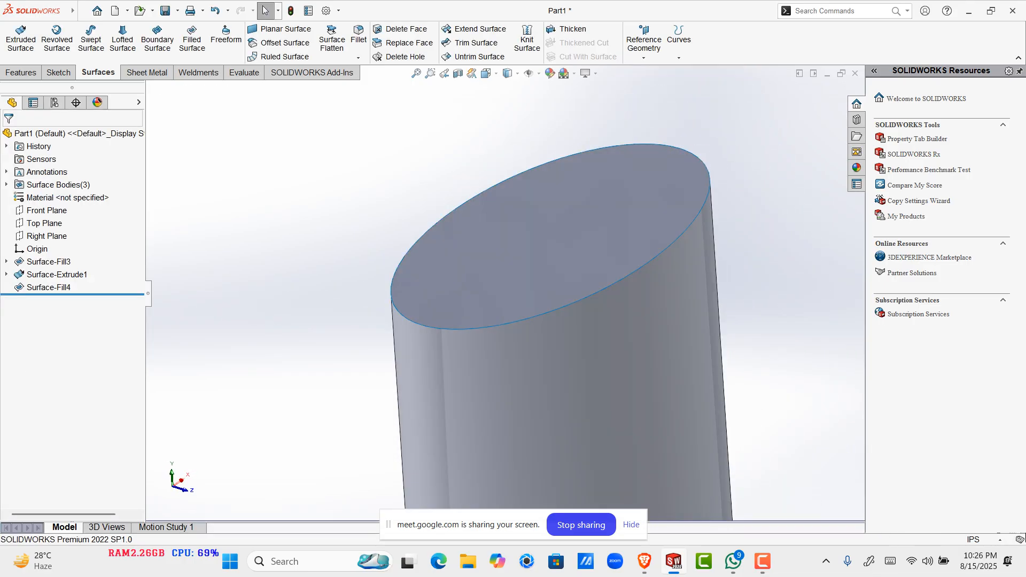
scroll(506, 294, up, 3)
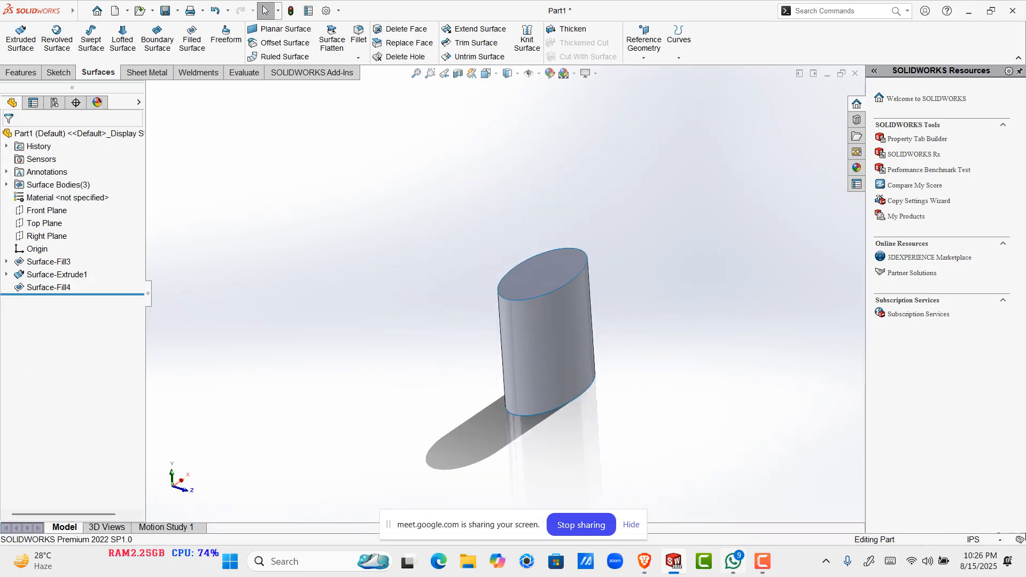
Step: Switch to the Brave browser to examine the watering can reference image, and return to SOLIDWORKS
mouse_move(644, 561)
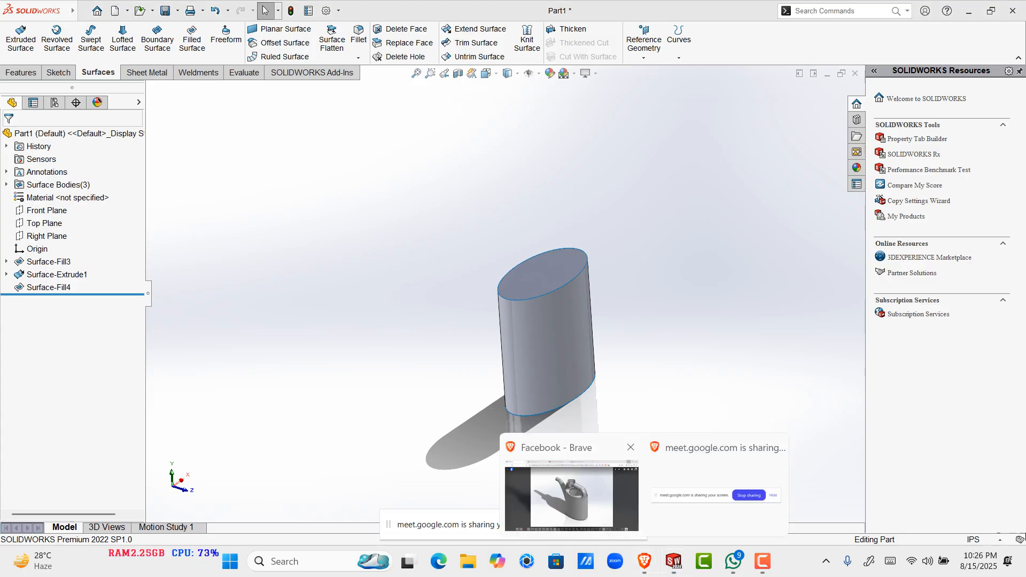
click(573, 491)
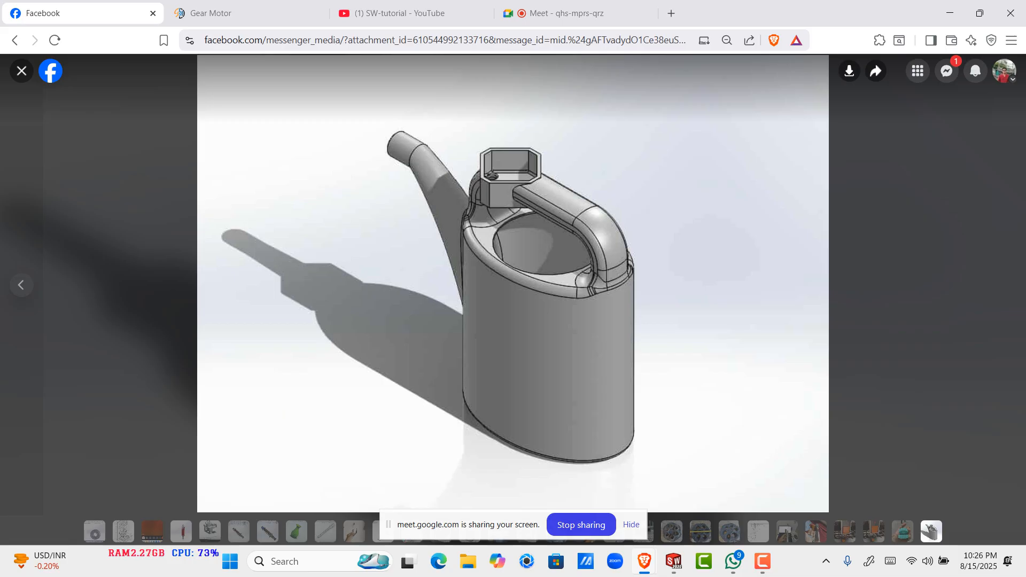
key(alt+Tab)
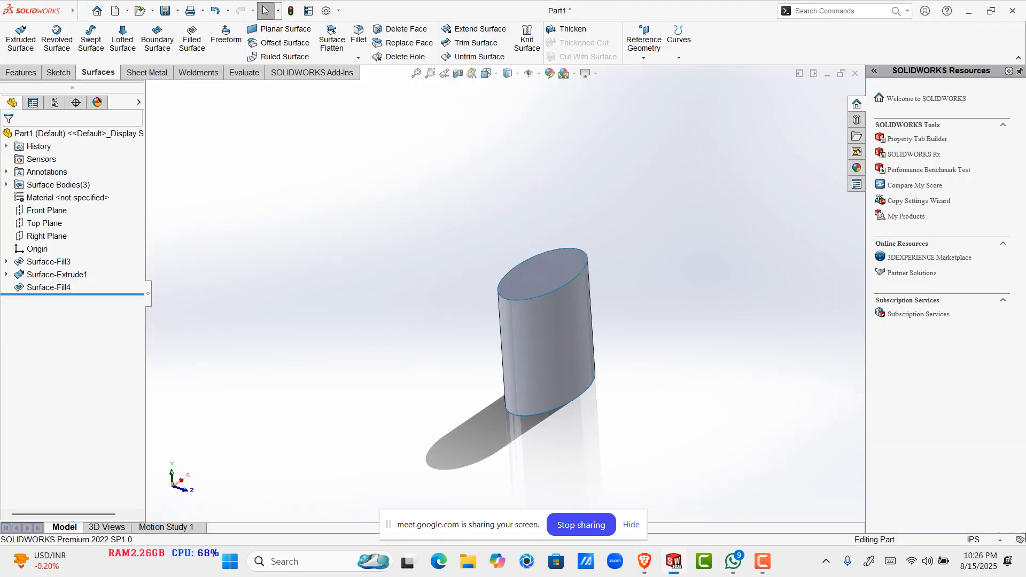
middle_drag(577, 299, 534, 342)
scroll(535, 342, down, 3)
middle_drag(417, 316, 406, 251)
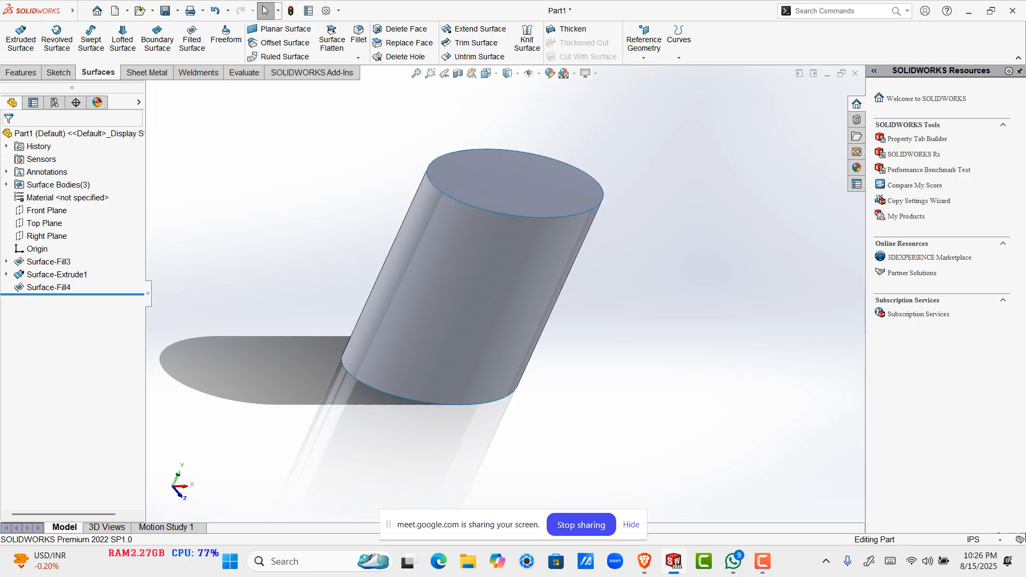
scroll(480, 300, up, 2)
middle_drag(385, 310, 494, 294)
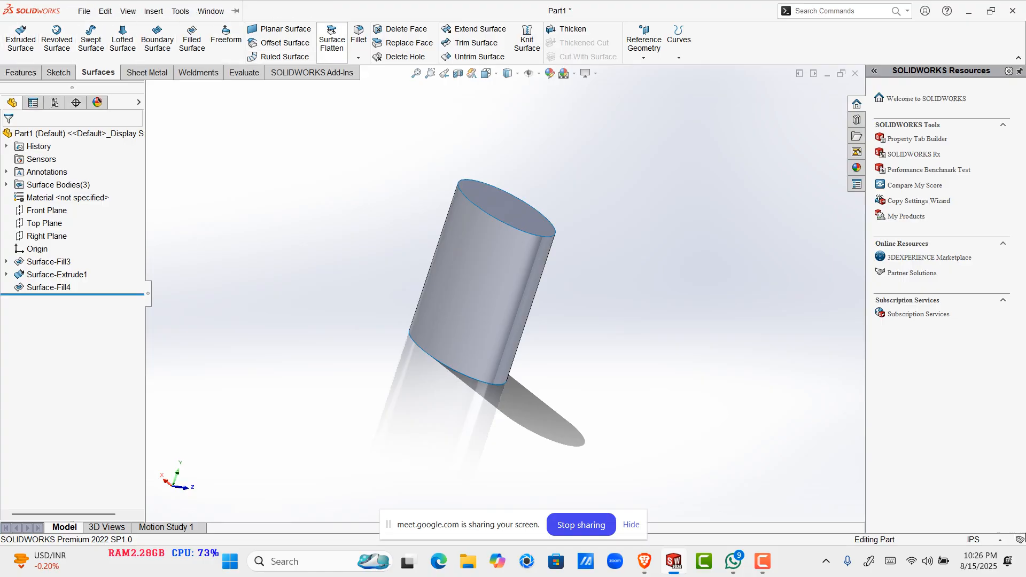
click(21, 72)
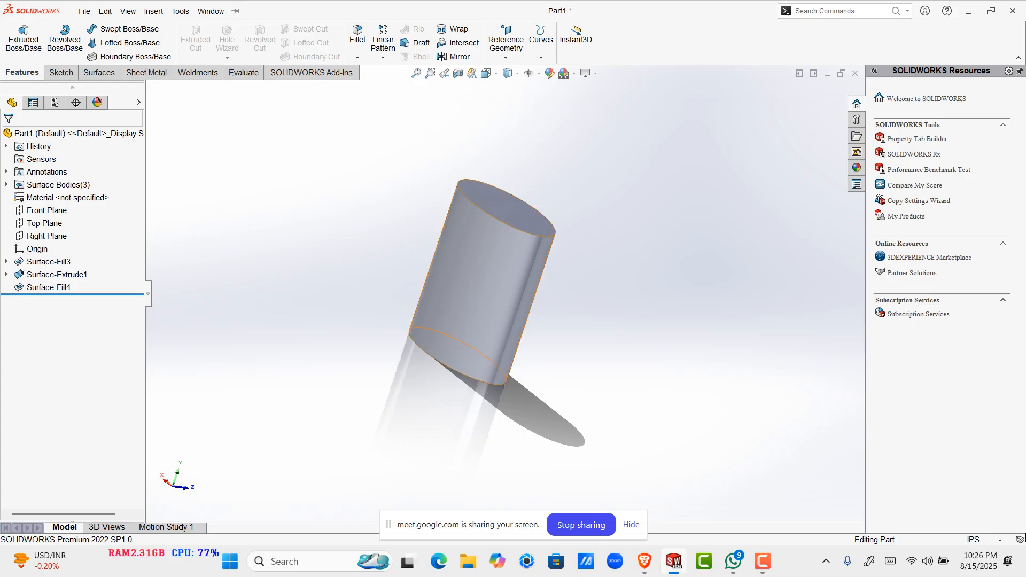
click(481, 283)
key(Escape)
mouse_move(481, 299)
middle_down()
mouse_move(540, 267)
mouse_move(497, 315)
mouse_move(481, 256)
mouse_move(487, 273)
mouse_move(534, 288)
mouse_move(524, 326)
mouse_move(507, 289)
mouse_move(494, 348)
mouse_move(489, 299)
middle_up()
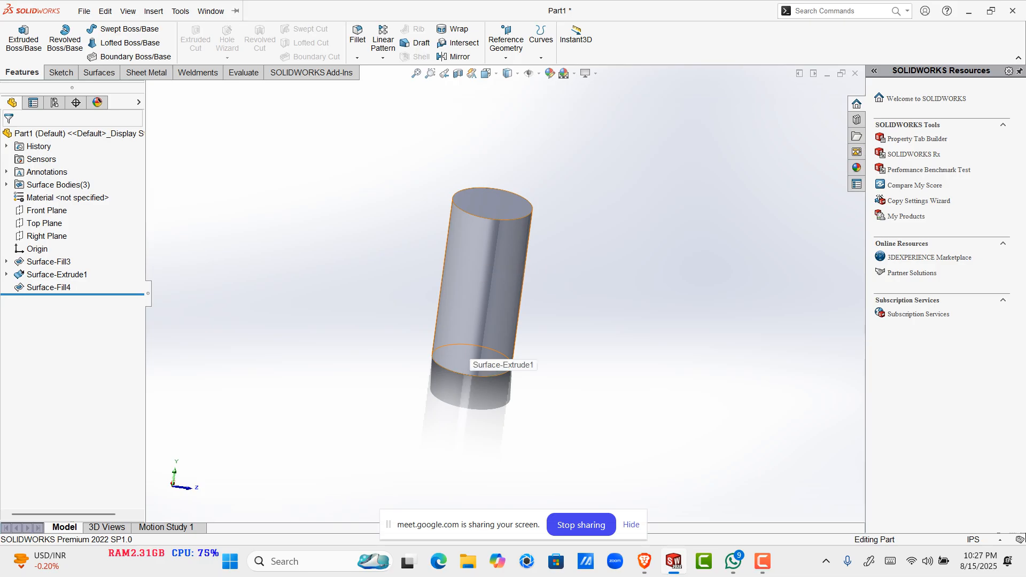
mouse_move(463, 350)
middle_down()
mouse_move(468, 393)
mouse_move(521, 374)
mouse_move(466, 404)
mouse_move(478, 407)
mouse_move(472, 428)
mouse_move(477, 353)
middle_up()
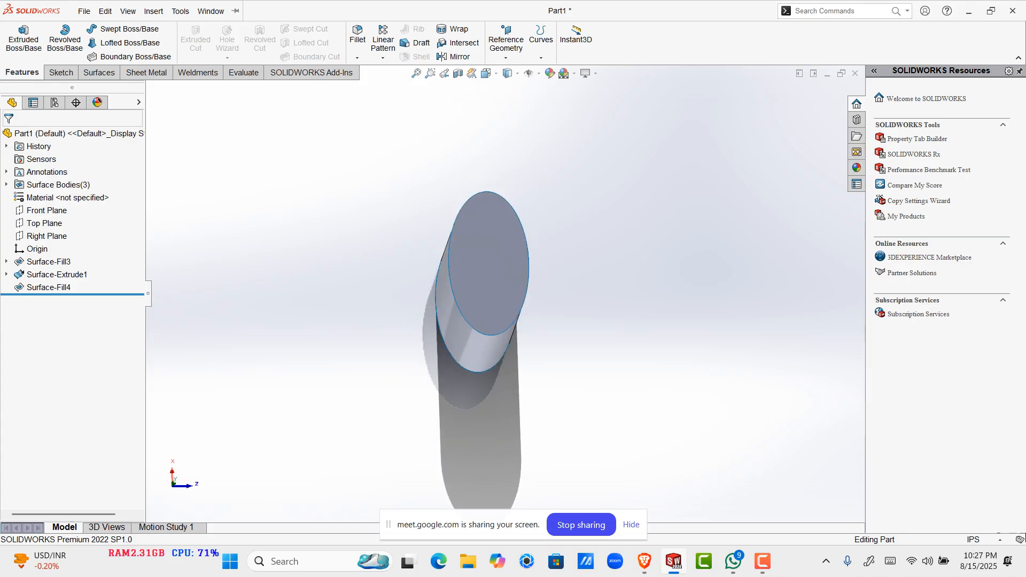
middle_drag(489, 321, 467, 316)
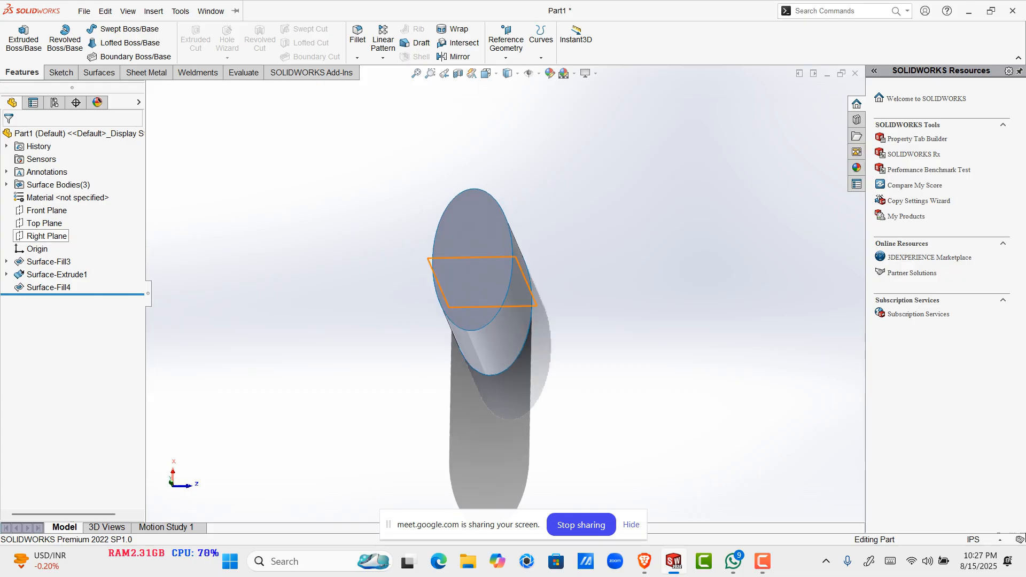
Step: Stretch the Right Plane's displayed boundary outward on both sides so it extends well beyond the can's body
click(53, 236)
middle_drag(481, 347, 483, 283)
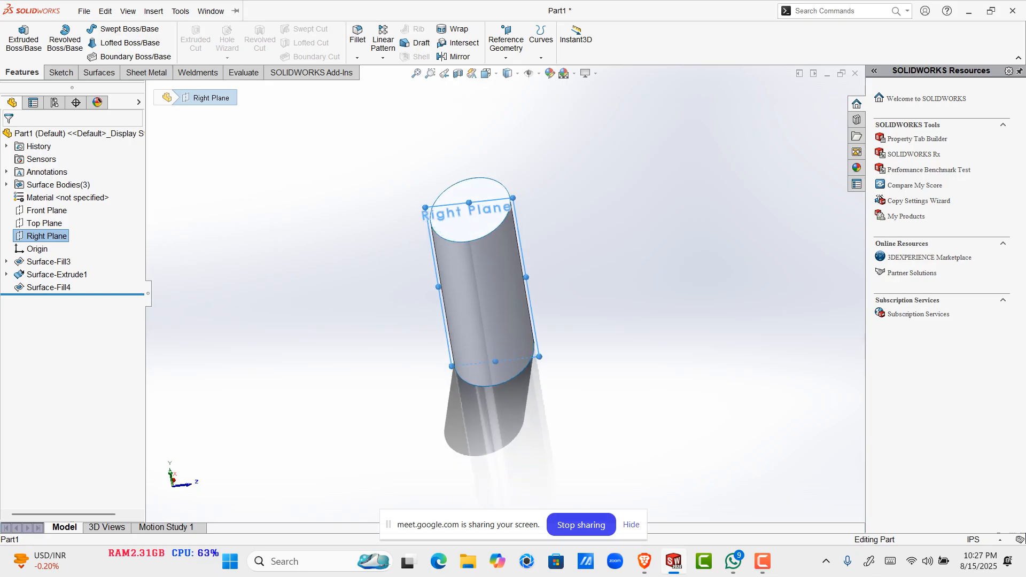
drag(526, 277, 590, 271)
drag(438, 287, 309, 301)
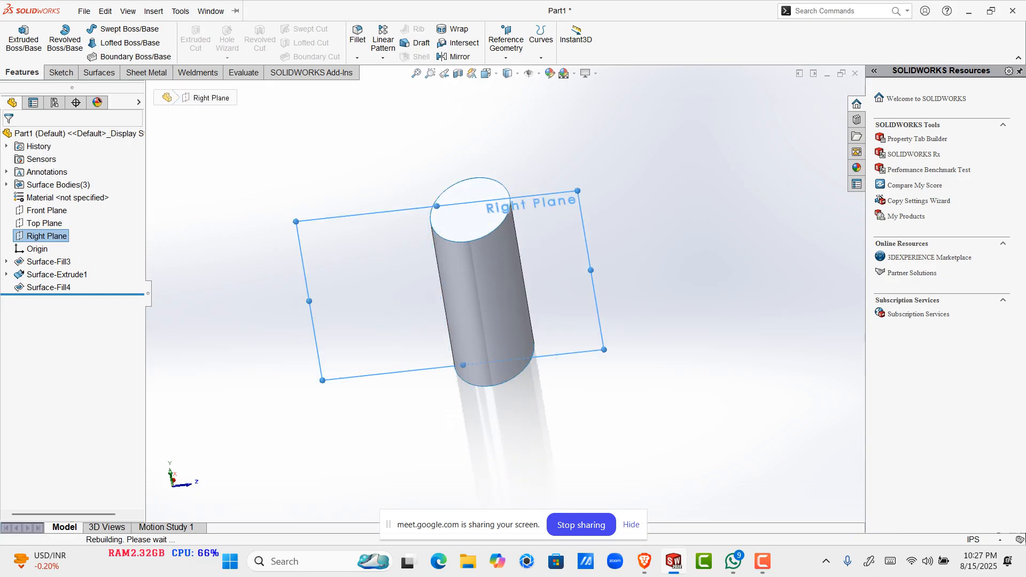
Step: Open a new sketch on the Right Plane and flip the view so it faces the body from the Left side
click(46, 236)
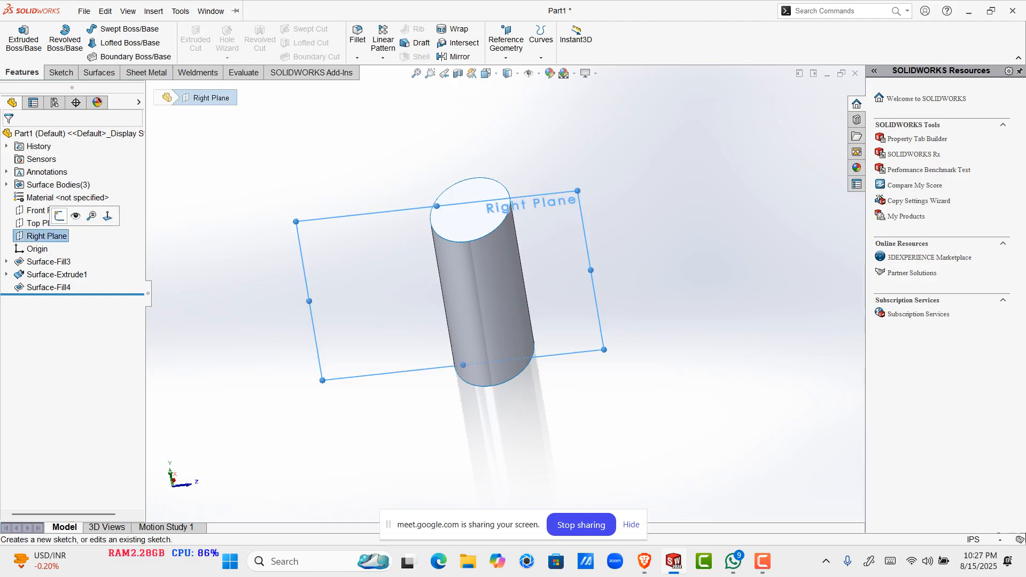
click(92, 216)
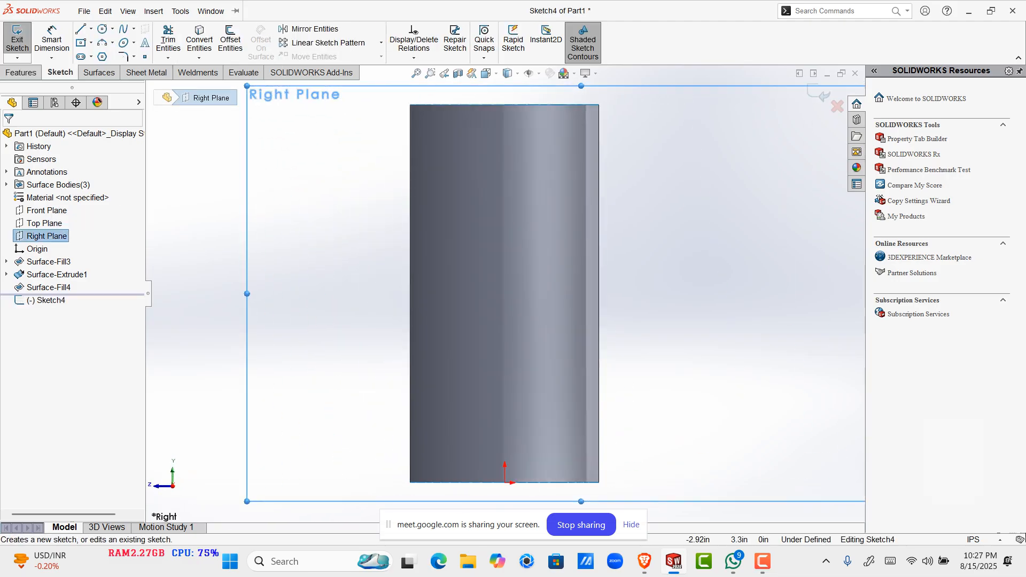
key(ctrl+8)
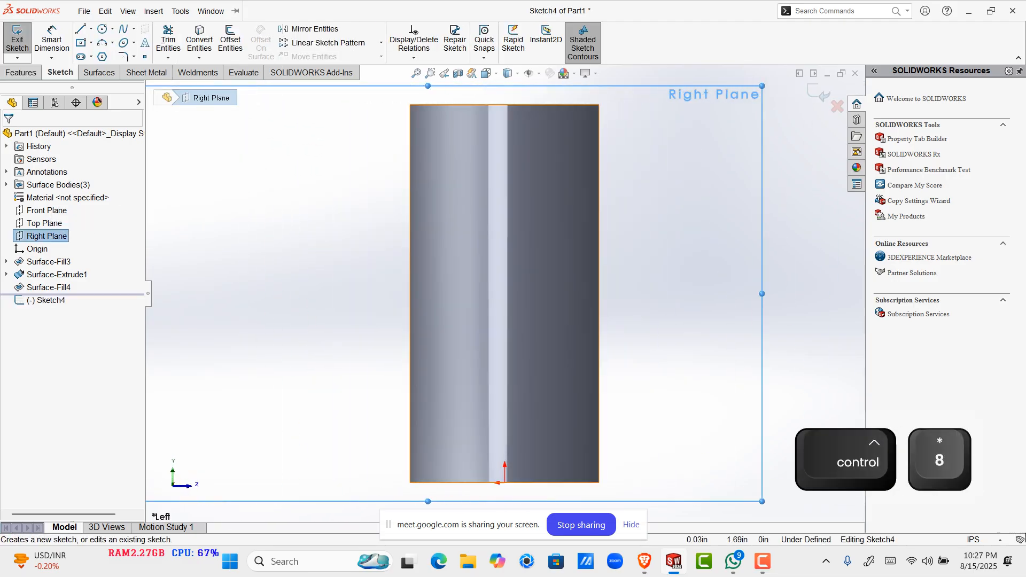
scroll(524, 338, up, 3)
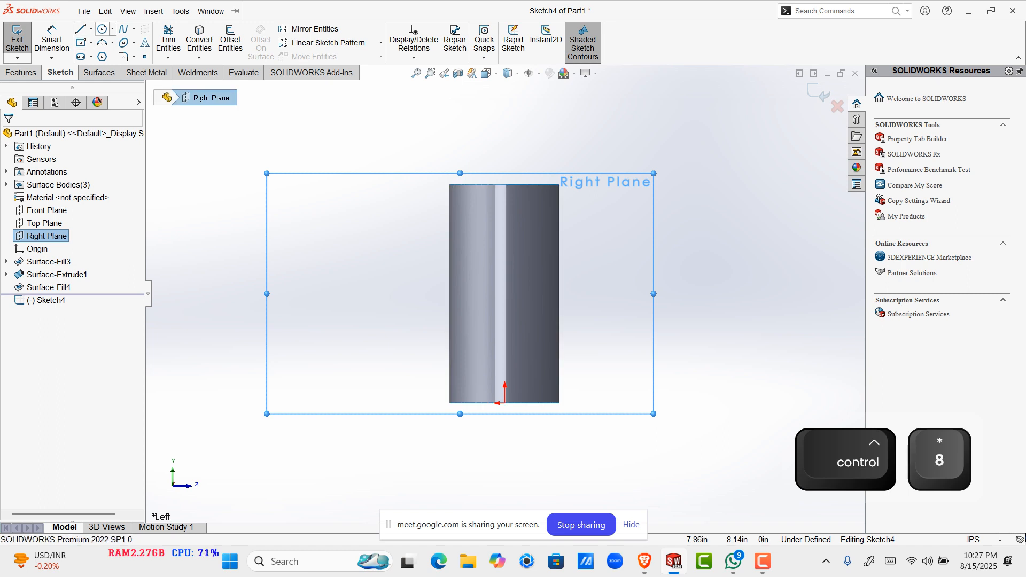
Step: Sketch a vertical centerline from the origin up to the upper edge of the can's body
click(91, 28)
click(92, 50)
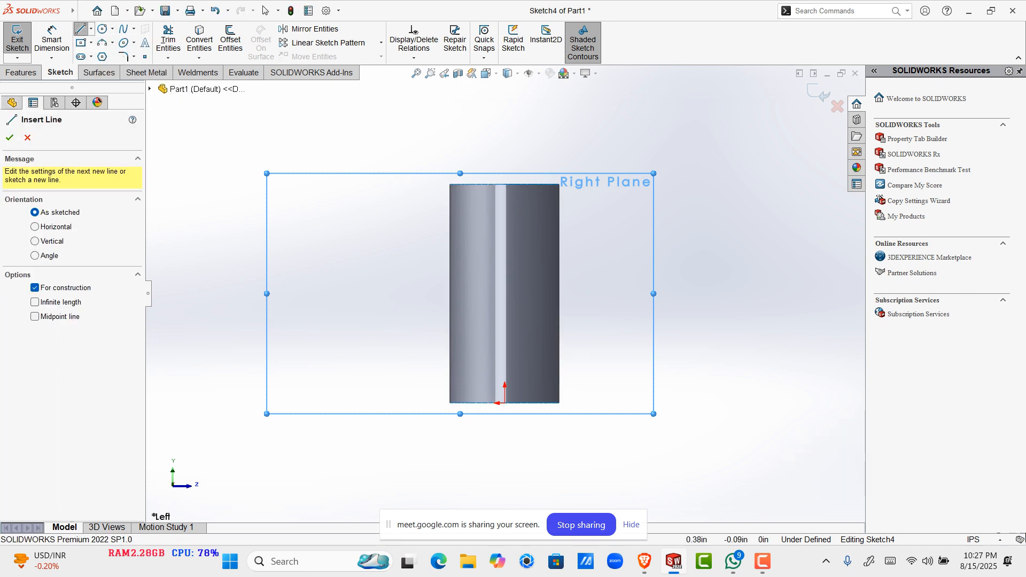
click(504, 402)
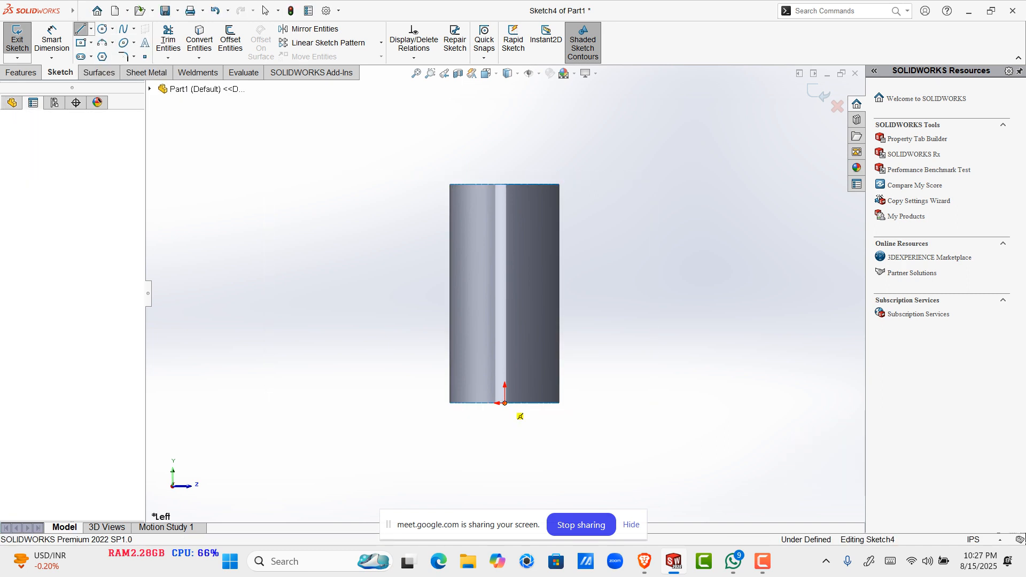
click(504, 183)
key(Escape)
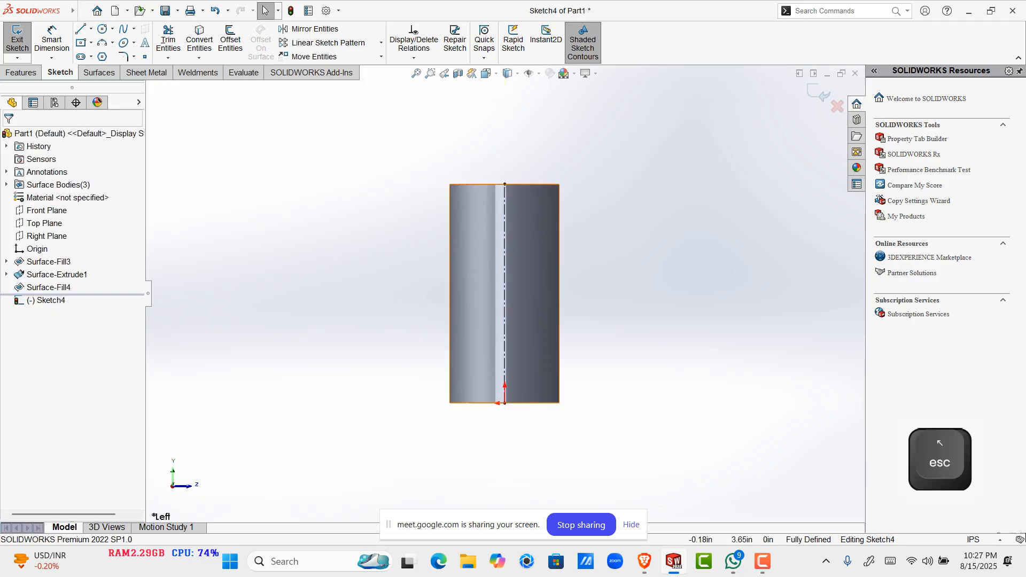
Step: Sketch an upright ellipse centred on the lower part of the centerline, with radii of about 2.43 in and 1.04 in
click(134, 43)
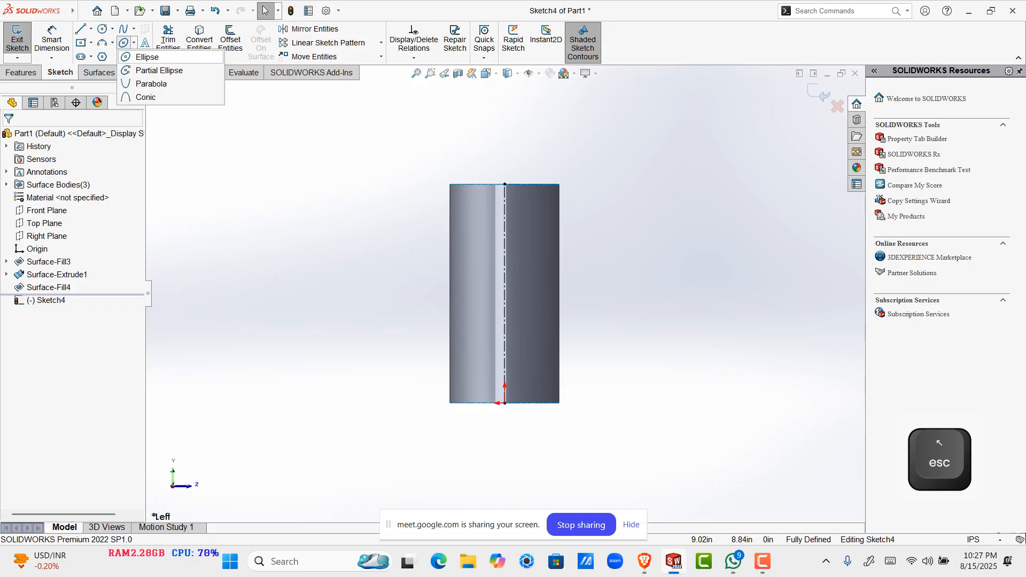
click(143, 56)
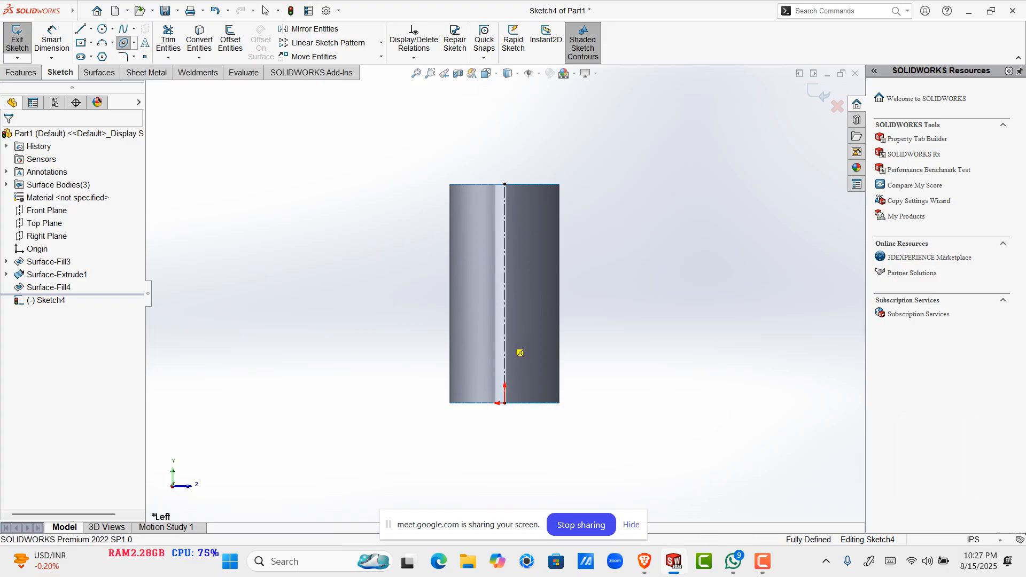
click(503, 338)
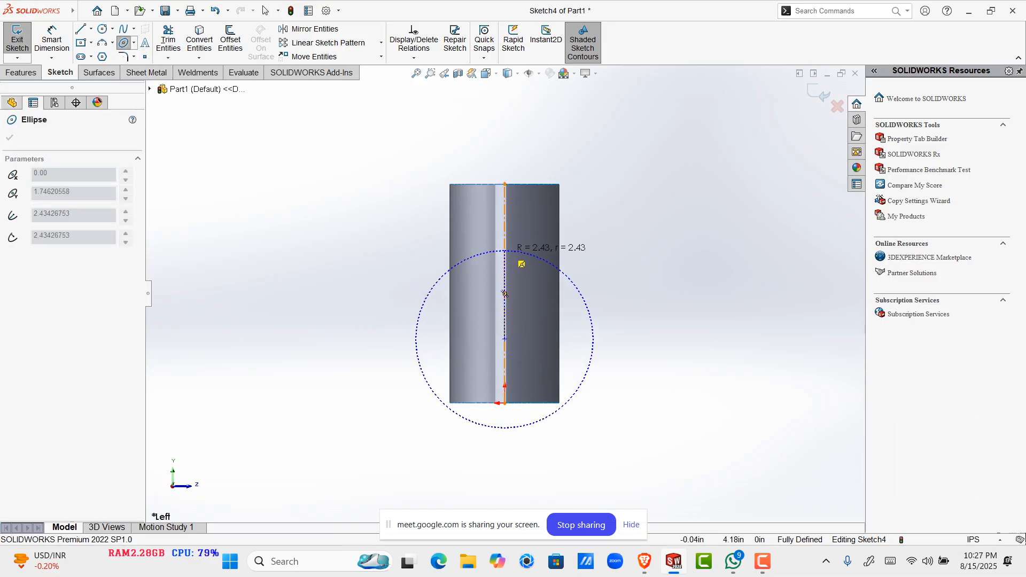
click(504, 250)
click(543, 259)
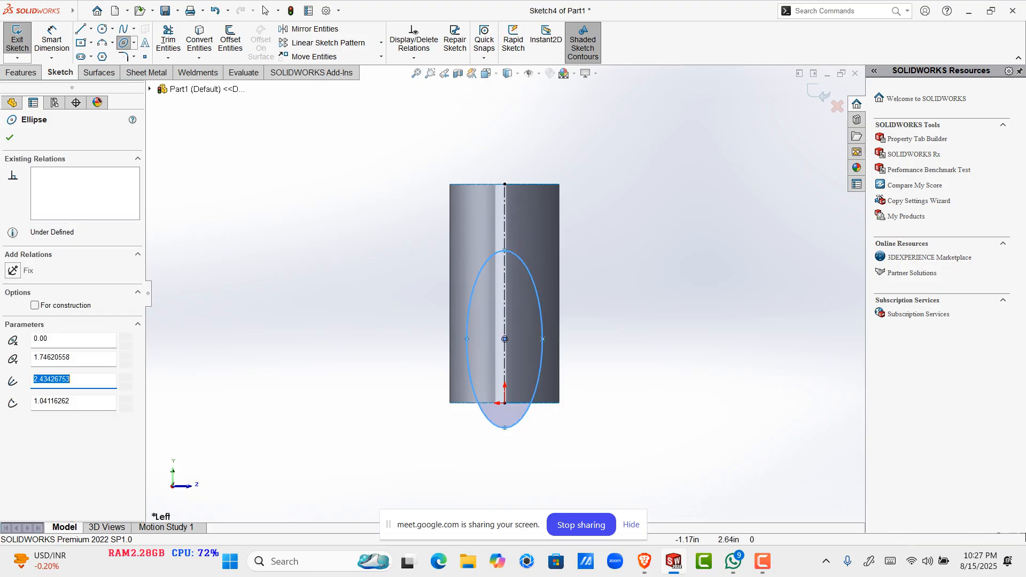
key(Escape)
Step: Shorten the ellipse vertically to a nearly circular shape and move it down the centerline so it dips slightly below the body's base
scroll(527, 345, down, 3)
scroll(527, 345, up, 3)
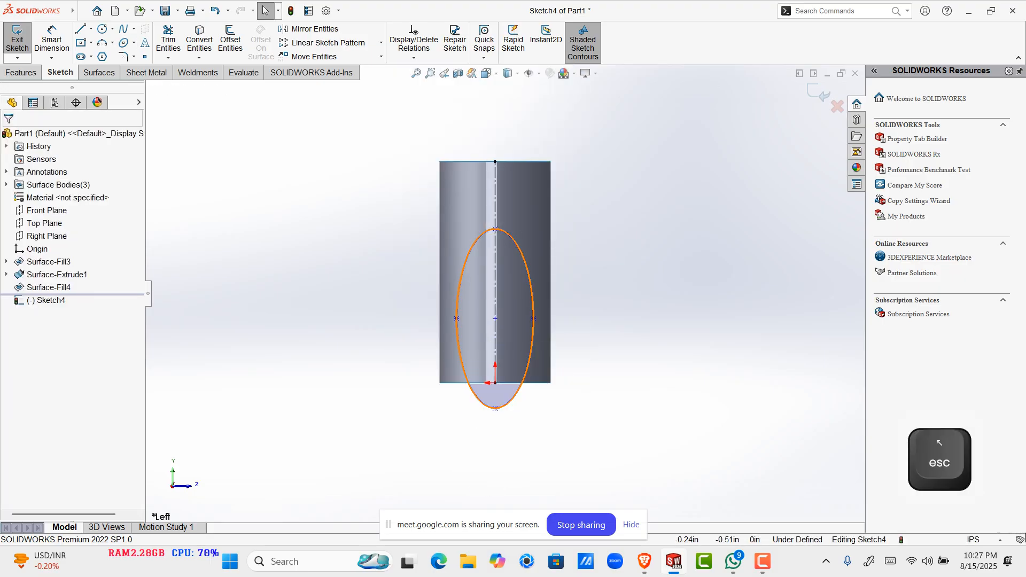
drag(495, 409, 495, 360)
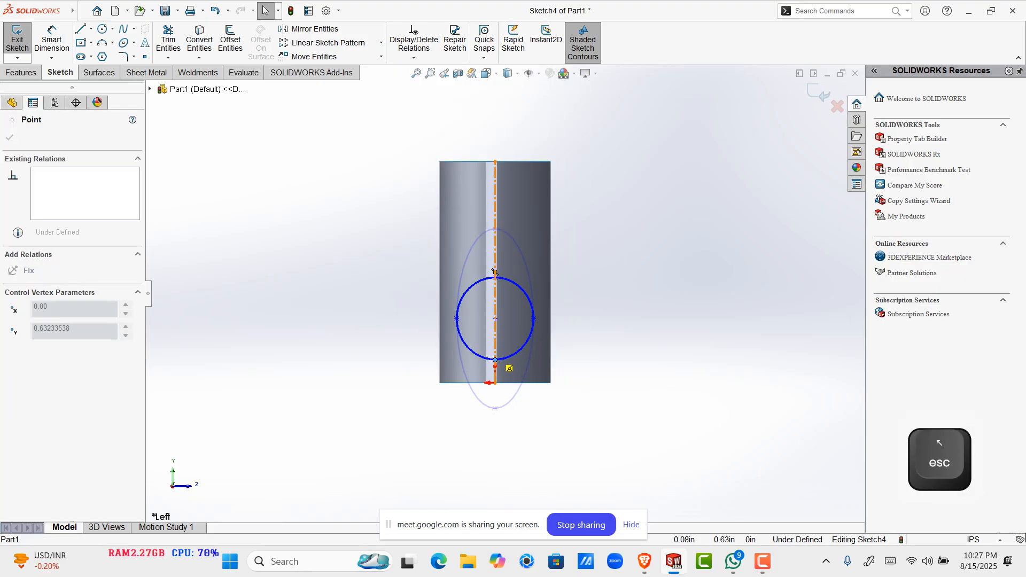
drag(457, 319, 453, 345)
click(491, 307)
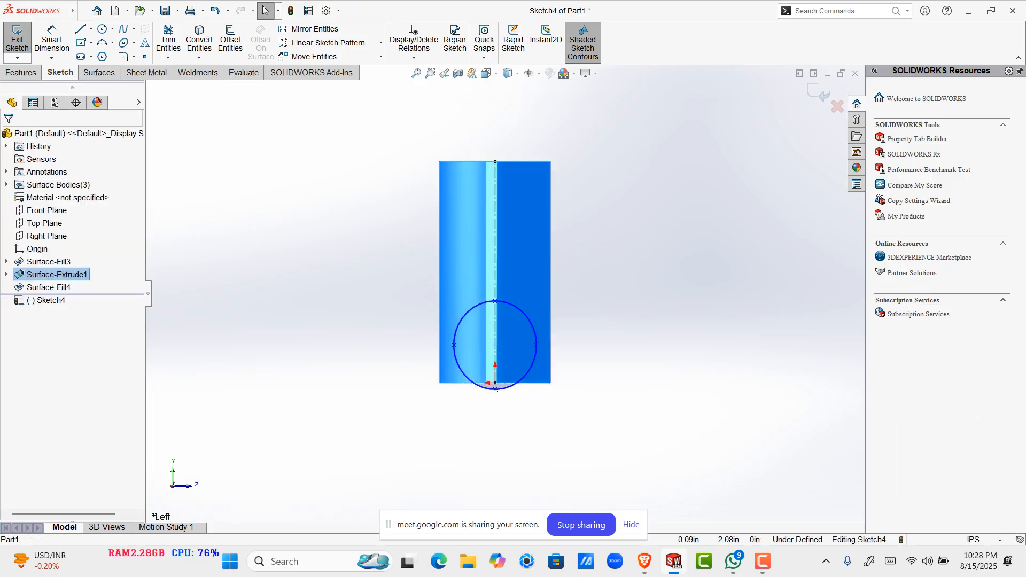
Step: Reshape the ellipse into a narrow upright one about 1.61 in wide, centred about 3.05 in above the origin
drag(495, 301, 495, 265)
drag(495, 345, 495, 262)
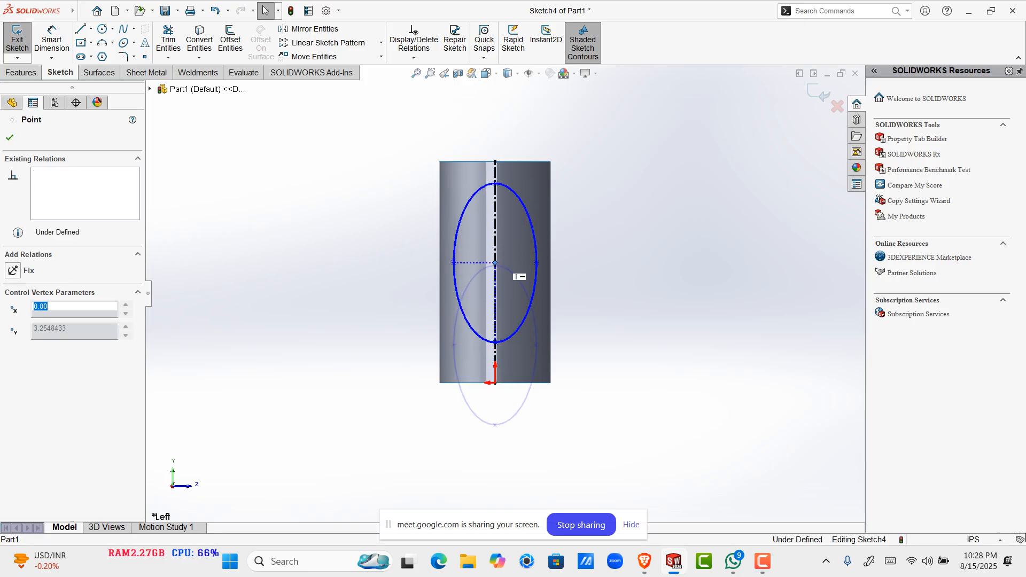
click(52, 40)
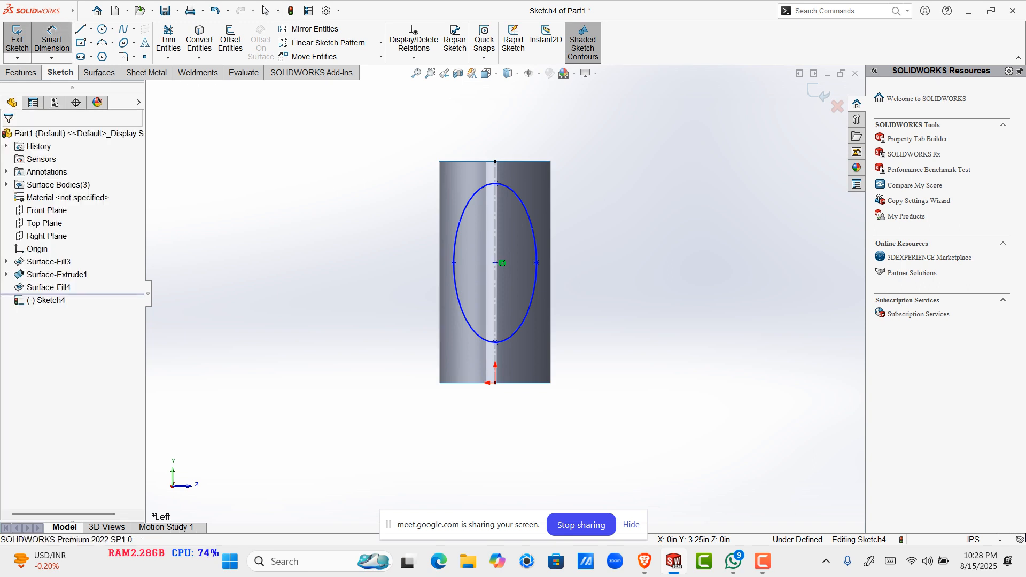
key(Escape)
mouse_move(454, 262)
mouse_down()
mouse_move(478, 273)
mouse_move(466, 270)
mouse_up()
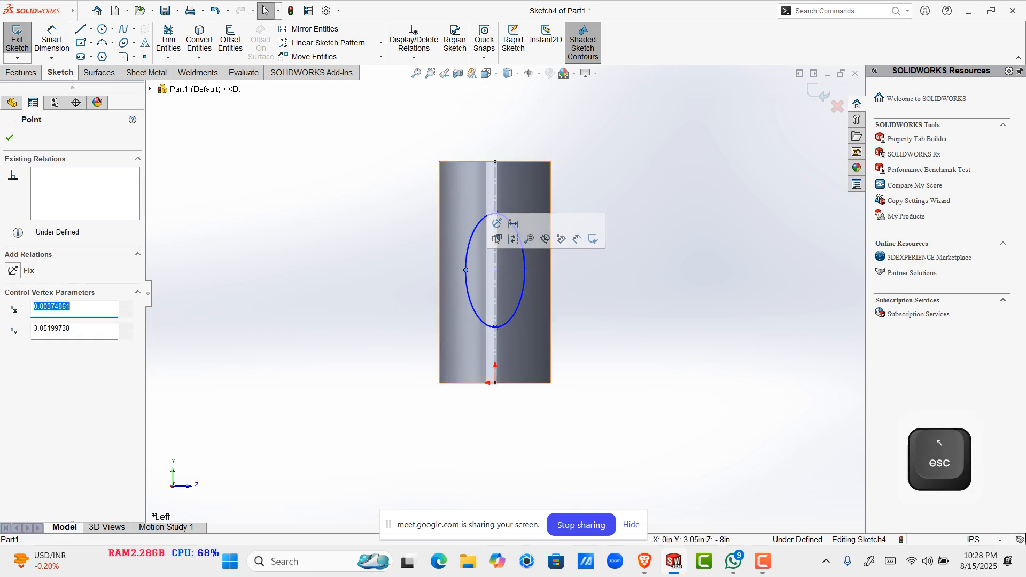
Step: Dimension the ellipse's full width between its two side points and set it to 1.5 in
click(52, 40)
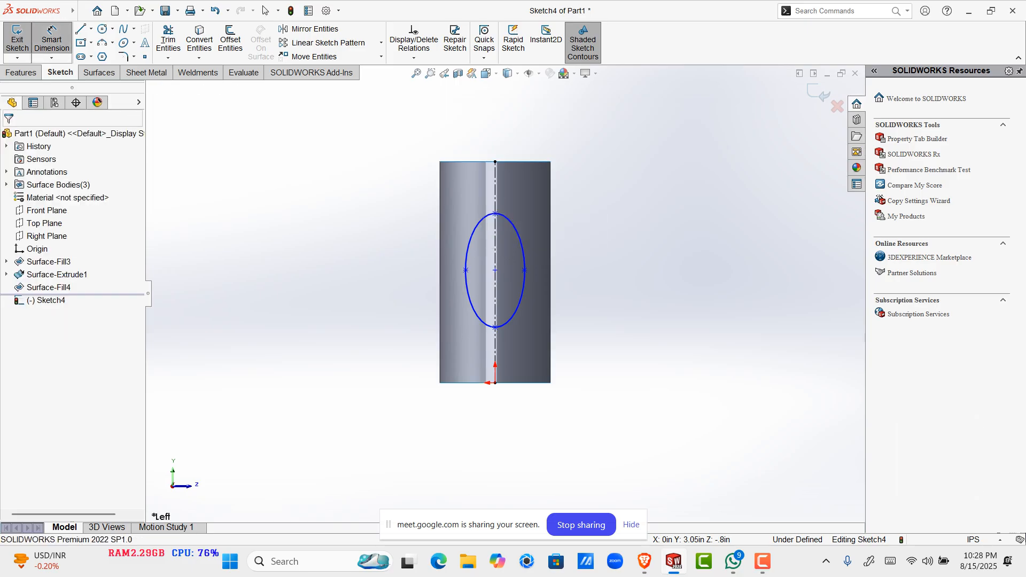
click(466, 269)
click(524, 269)
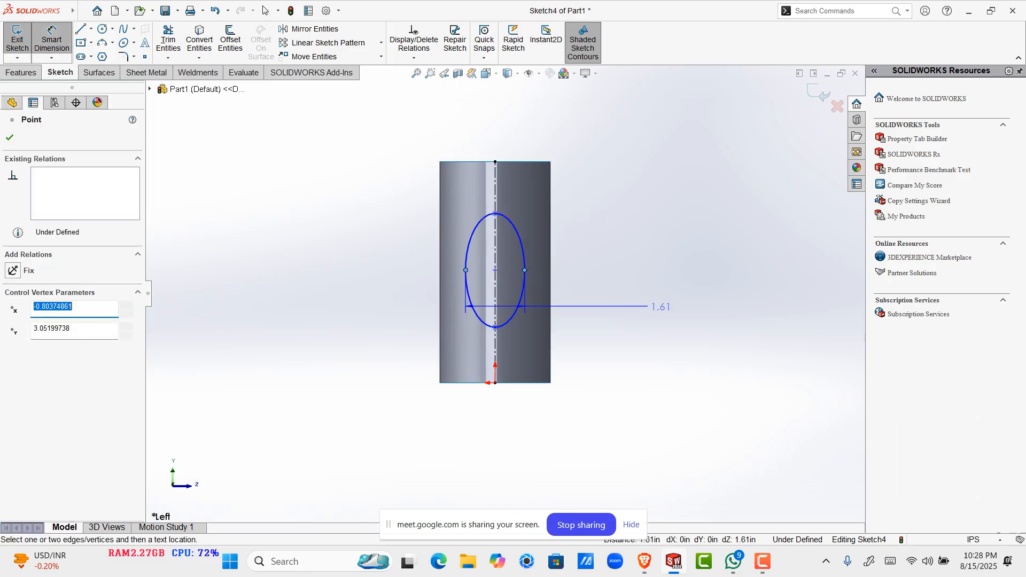
click(657, 306)
text(1.5)
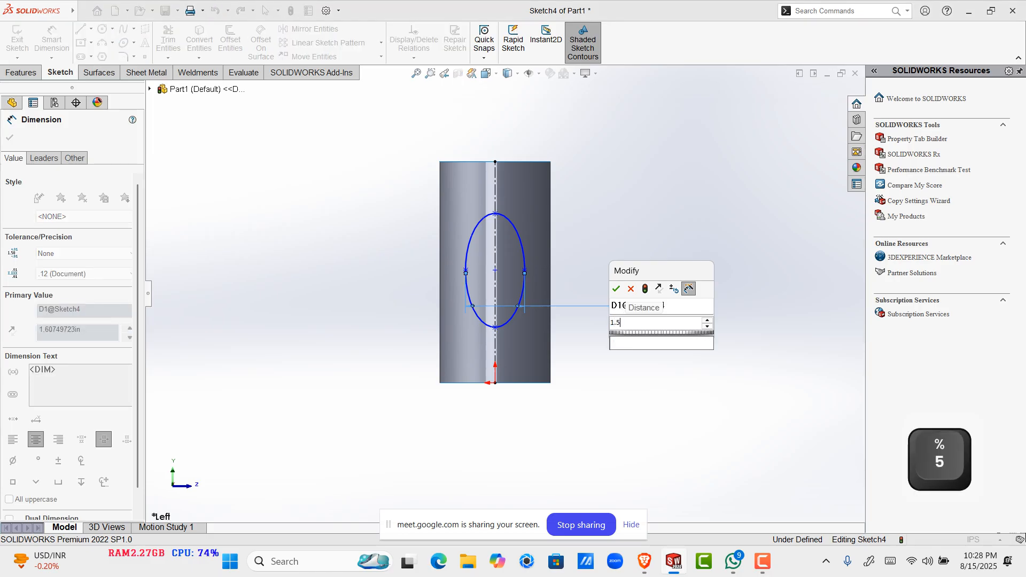
key(Return)
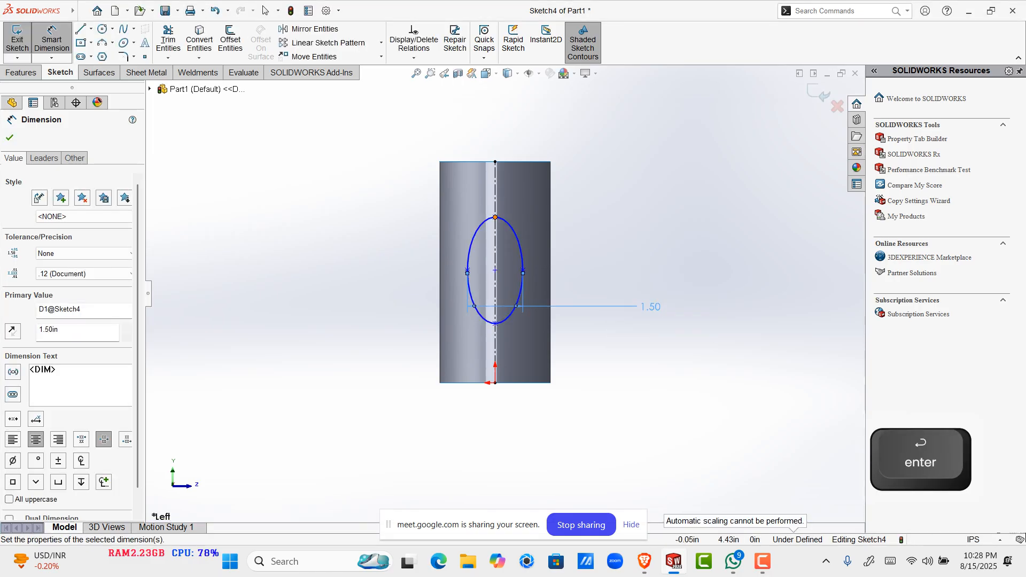
Step: Dimension the ellipse's full height between its upper and lower points and set it to 4 in
click(494, 217)
click(495, 323)
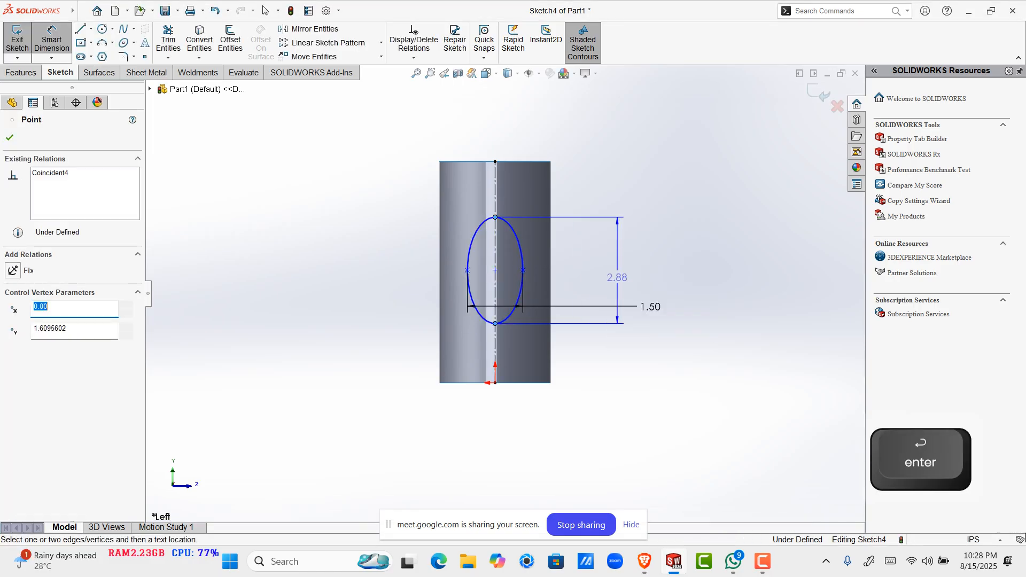
click(675, 267)
text(3)
key(Return)
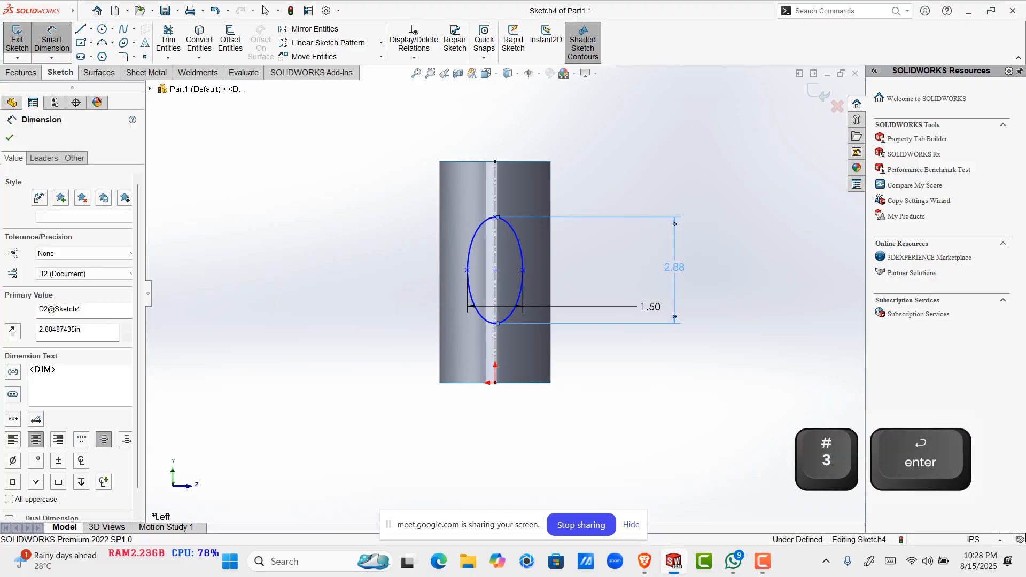
double_click(674, 267)
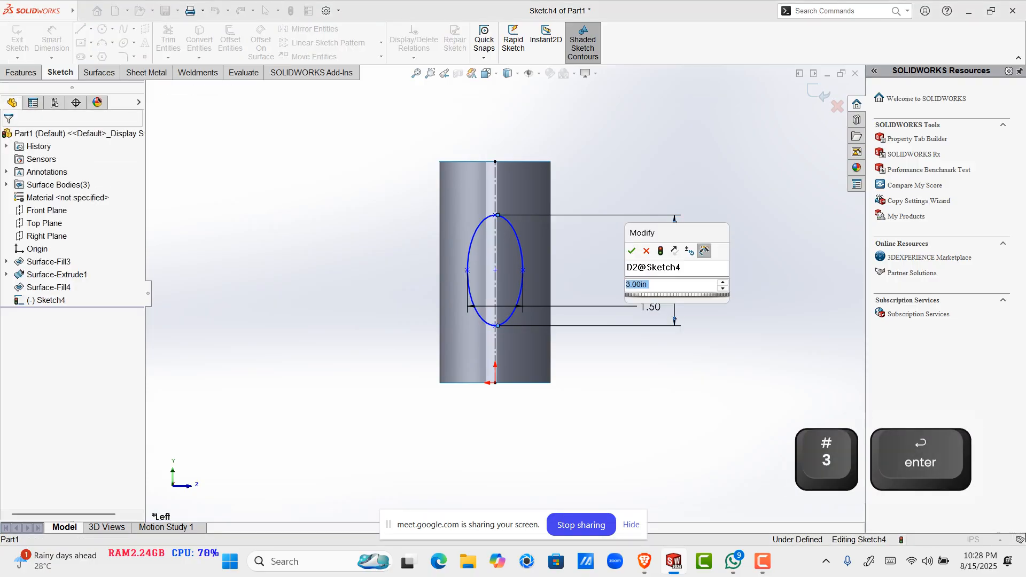
text(4)
key(Return)
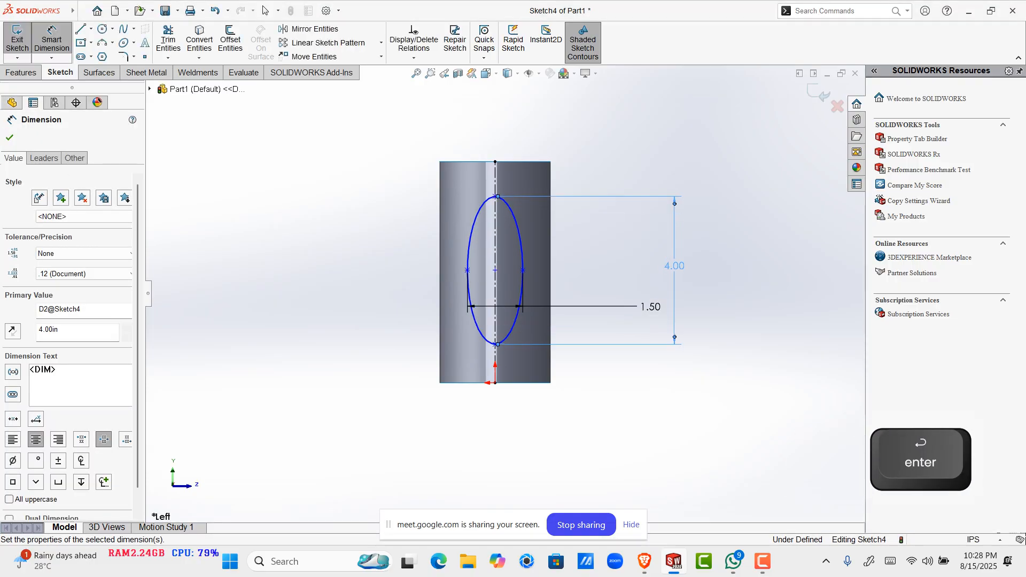
key(Escape)
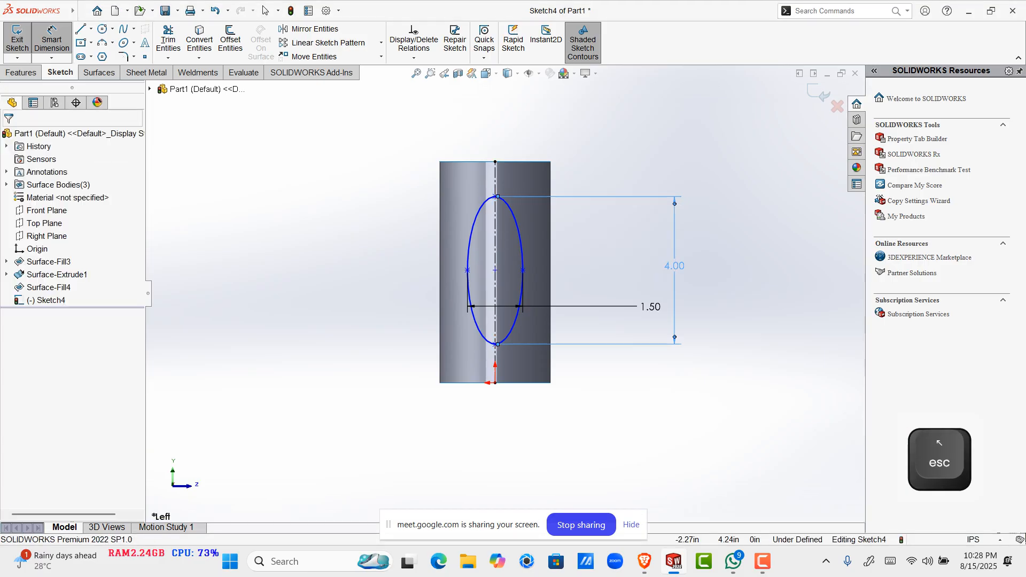
click(495, 270)
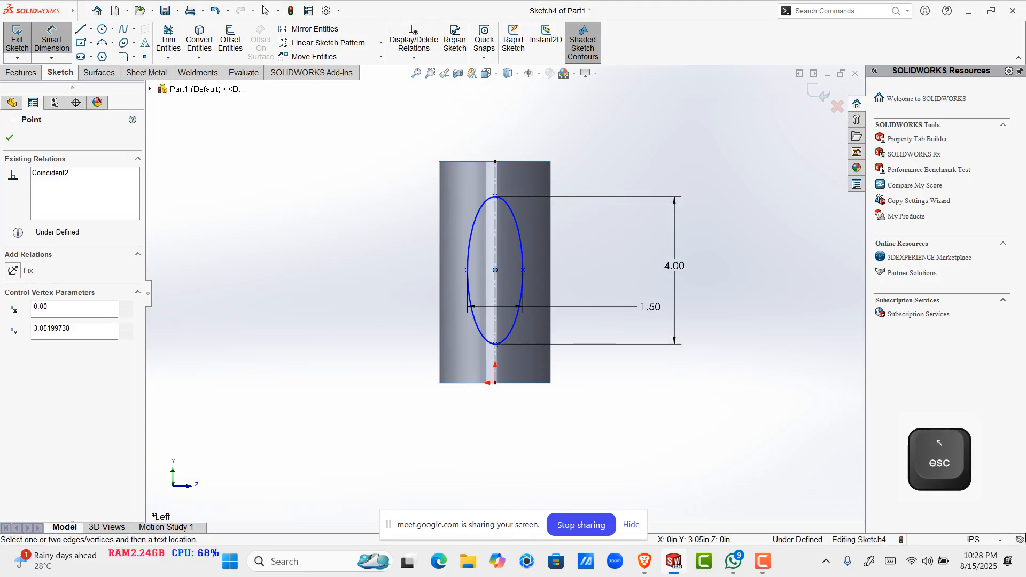
key(Escape)
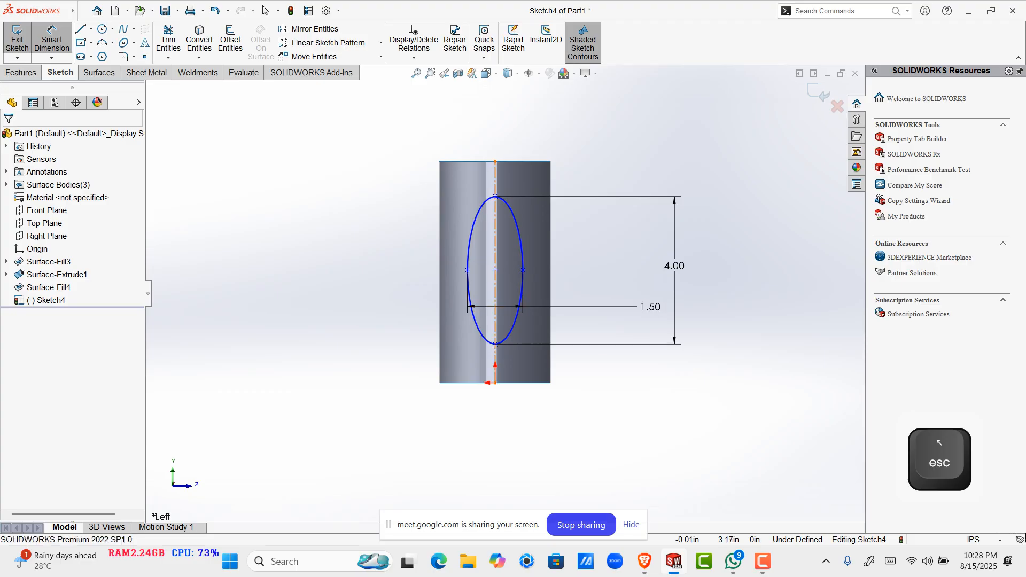
click(495, 360)
click(513, 456)
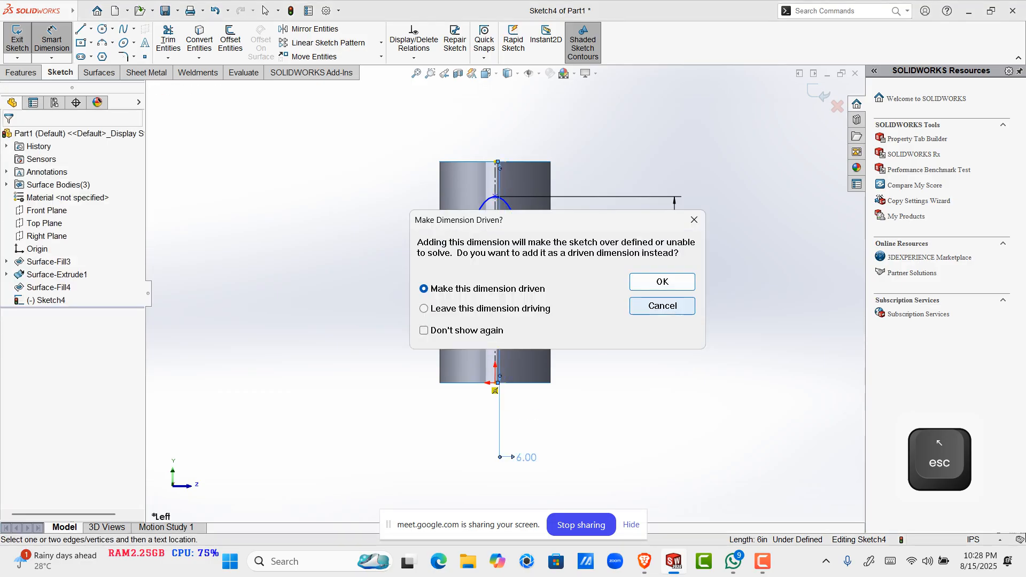
click(662, 305)
key(Escape)
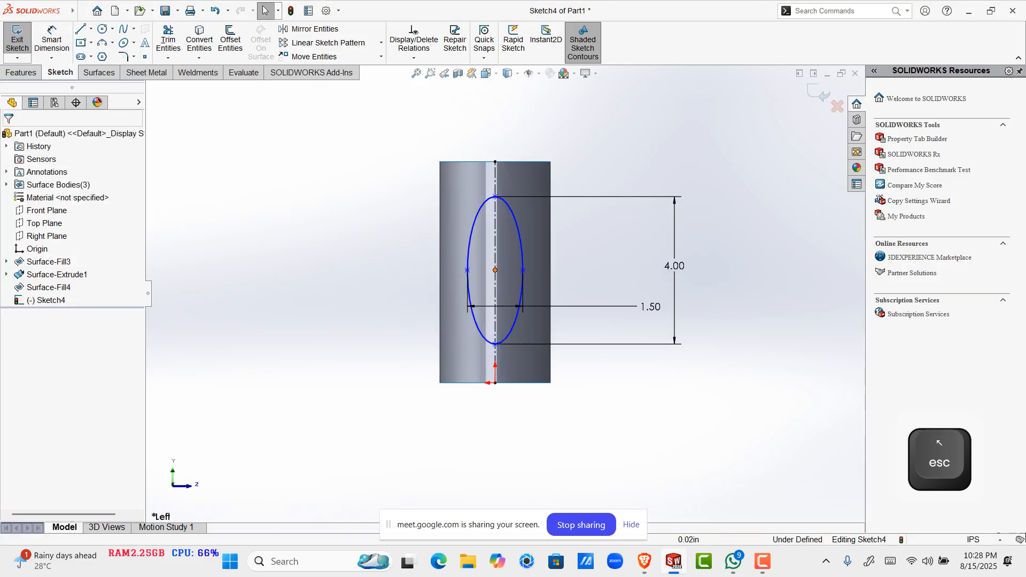
Step: Move the ellipse down the centerline so its centre sits about 2.82 in above the origin
click(57, 275)
click(495, 270)
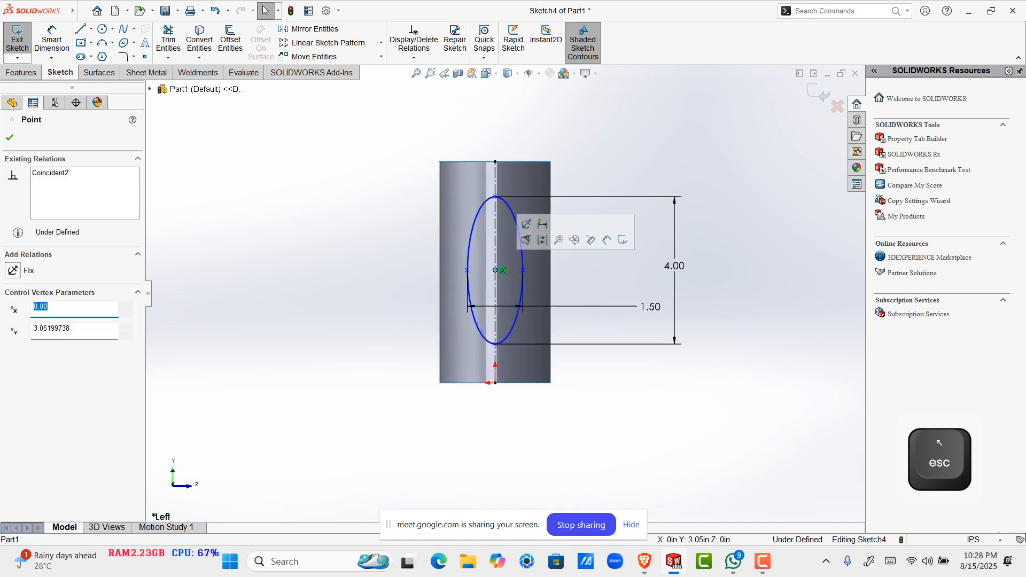
mouse_move(496, 270)
mouse_down()
mouse_move(495, 428)
mouse_move(496, 245)
mouse_move(550, 272)
mouse_move(495, 279)
mouse_up()
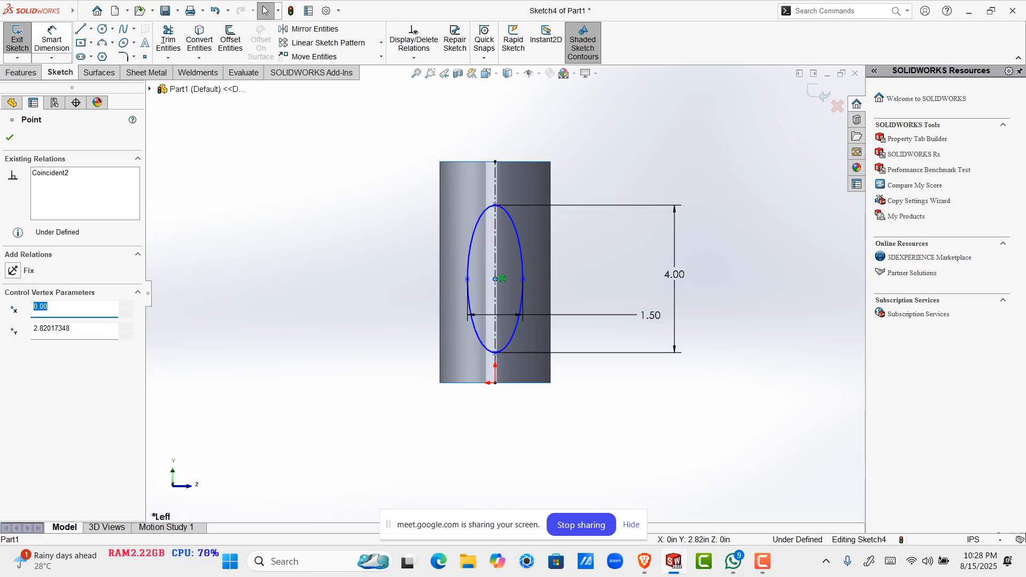
Step: Dimension the vertical distance from the origin to the ellipse's centre and set it to 2.80 in
click(52, 40)
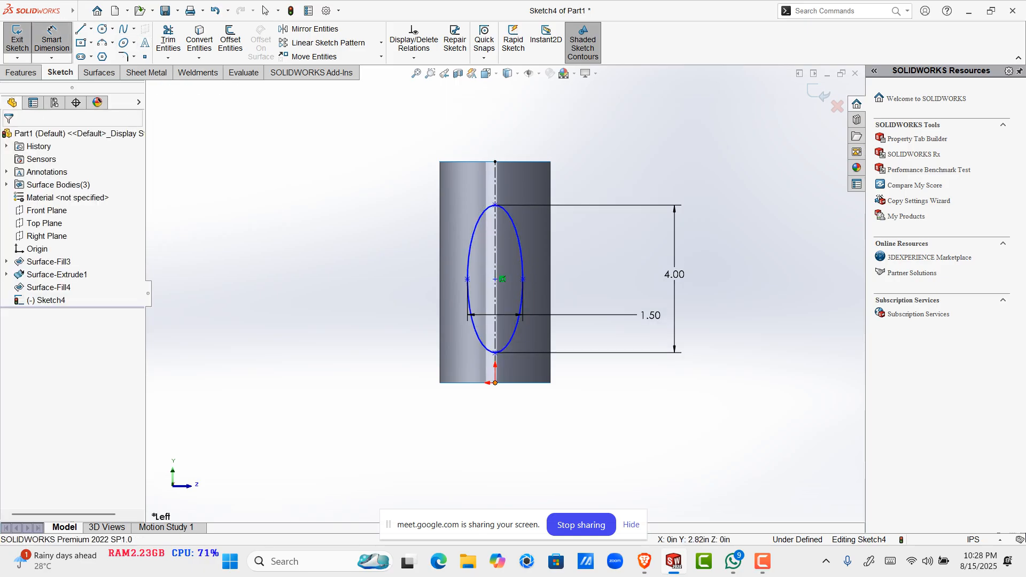
click(496, 279)
click(495, 383)
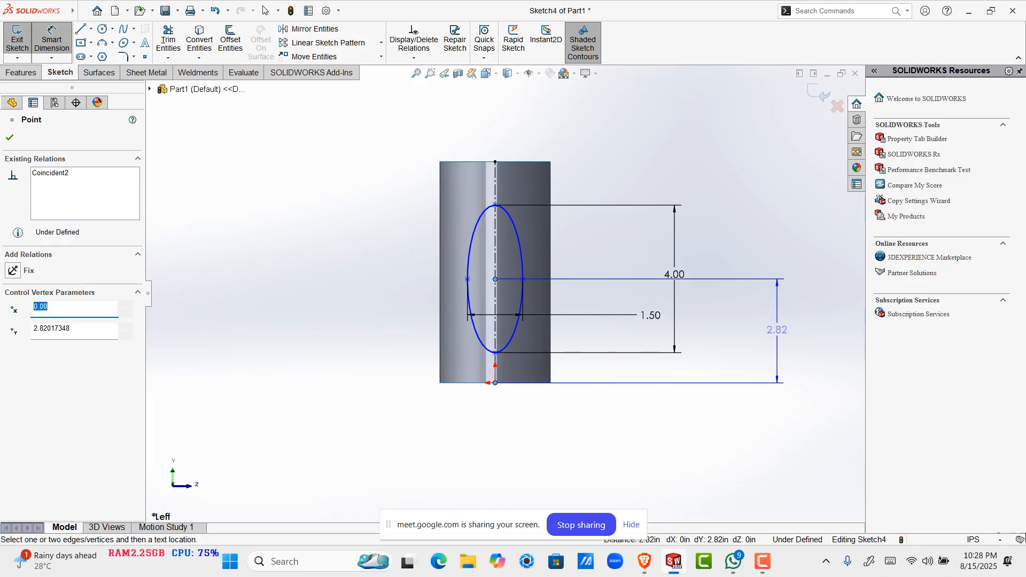
click(792, 333)
key(shift)
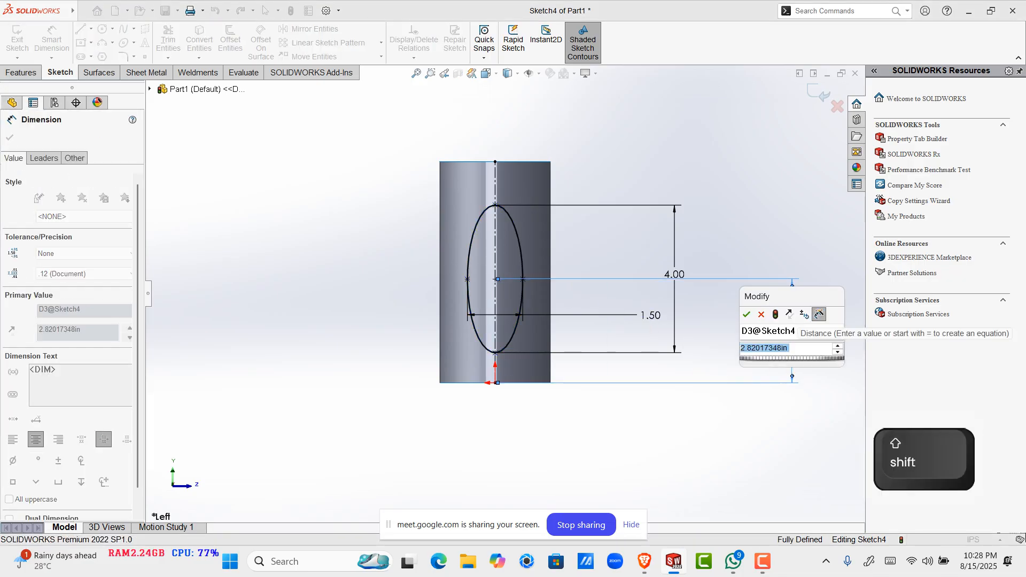
key(BackSpace)
text(2.80)
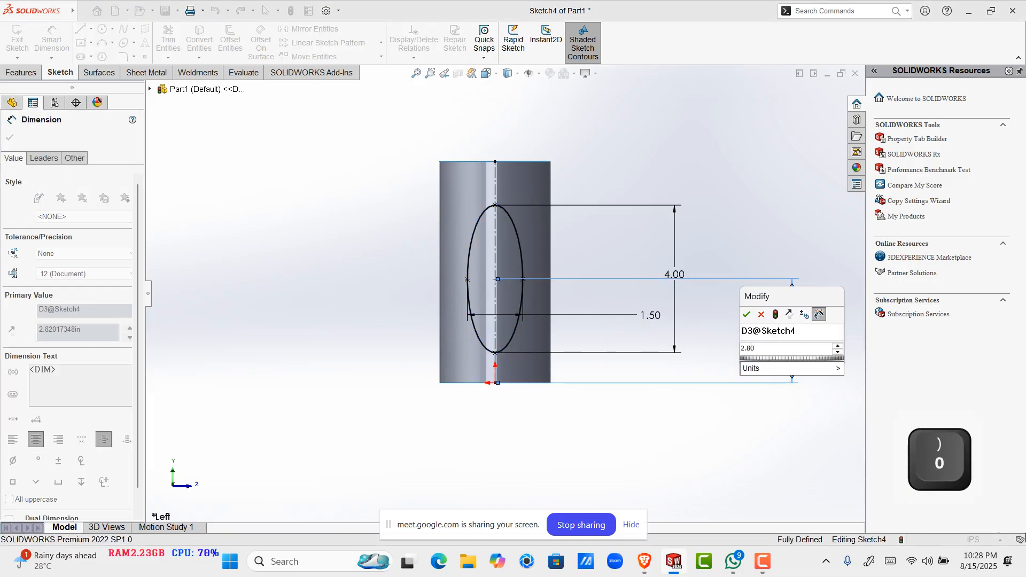
key(Return)
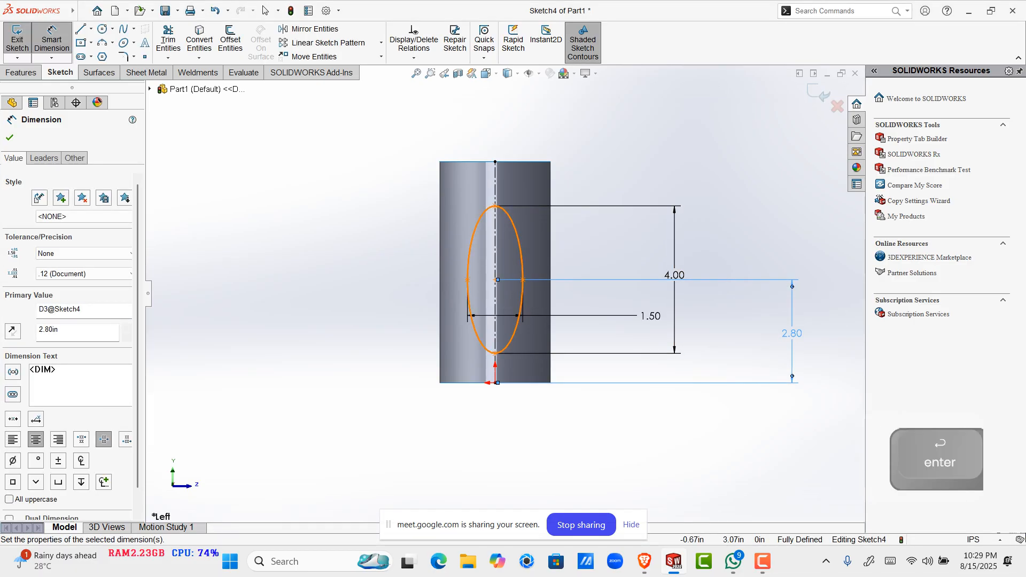
key(Escape)
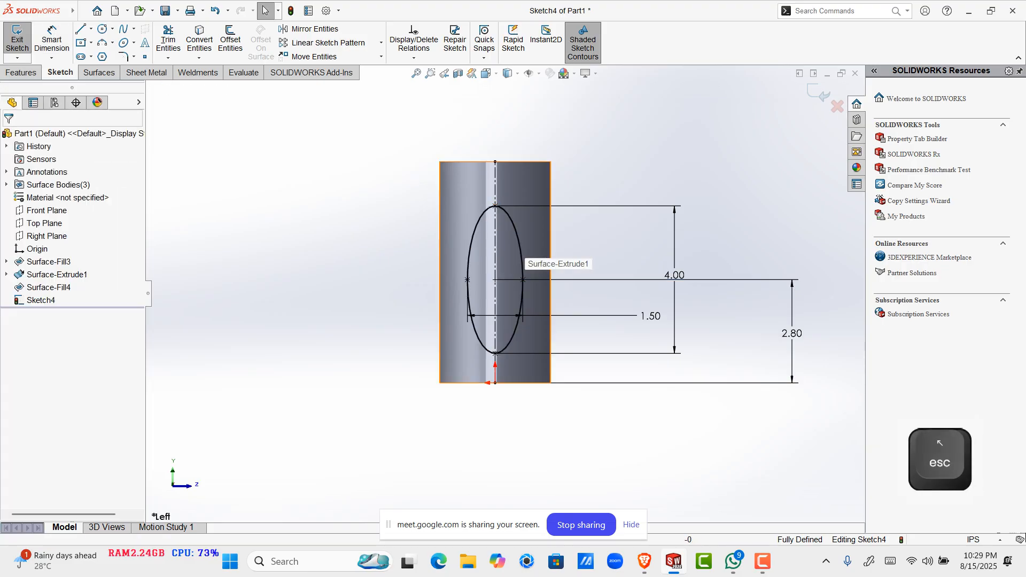
Step: Start a standard Trim Surface operation on the can's body with the ellipse sketch as the trim tool
click(531, 242)
middle_drag(532, 242, 458, 257)
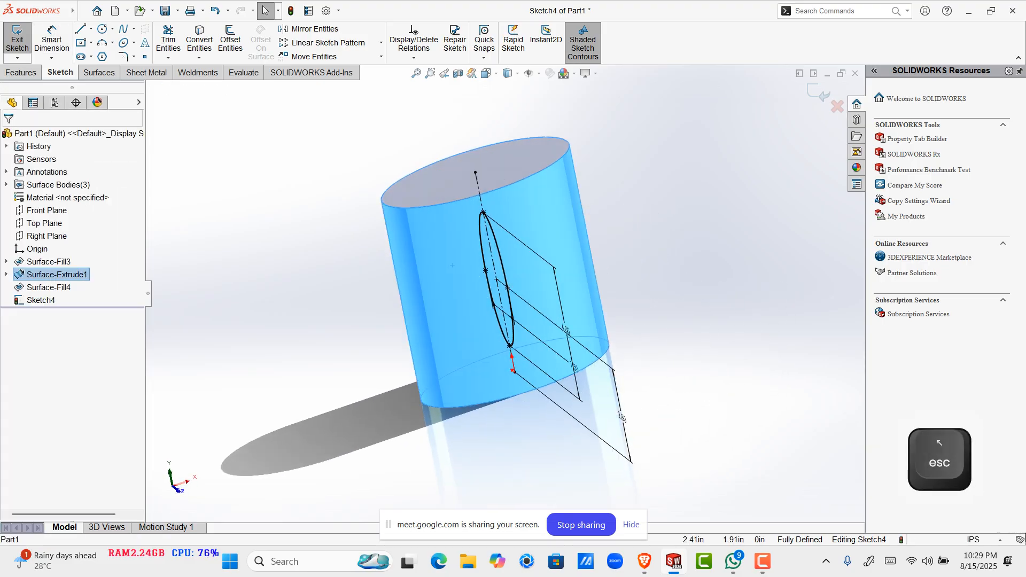
key(Escape)
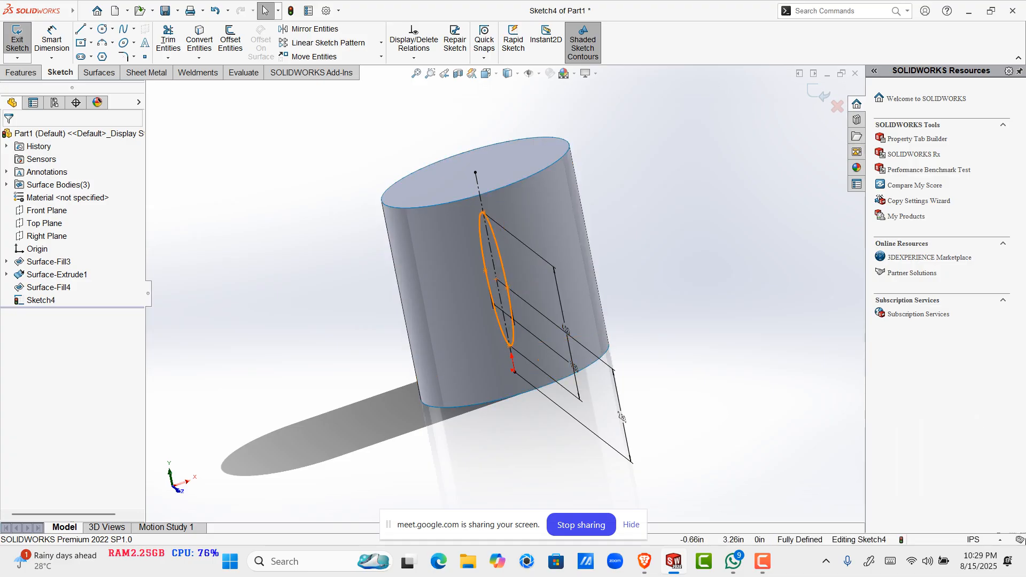
click(505, 277)
click(299, 179)
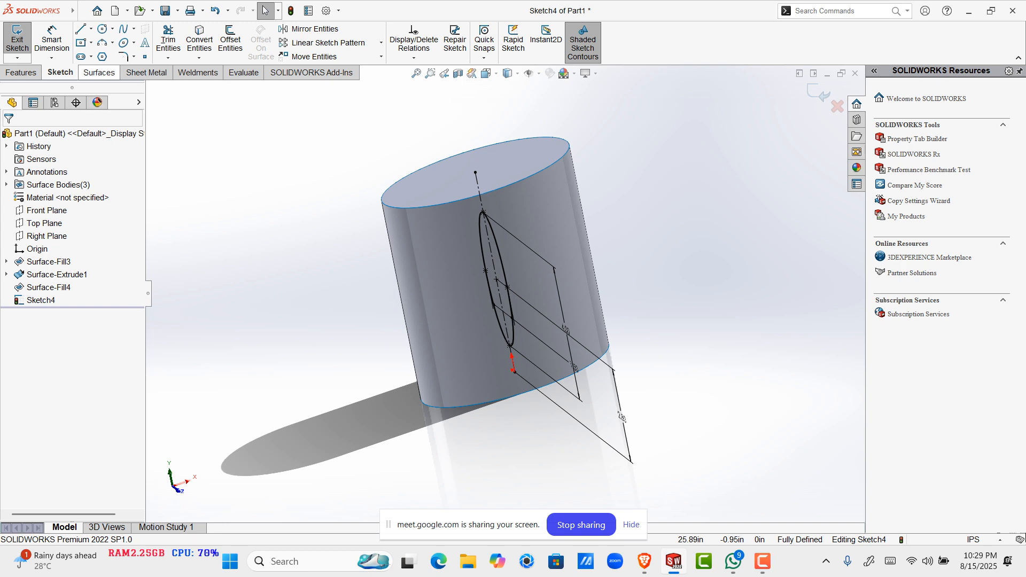
click(99, 73)
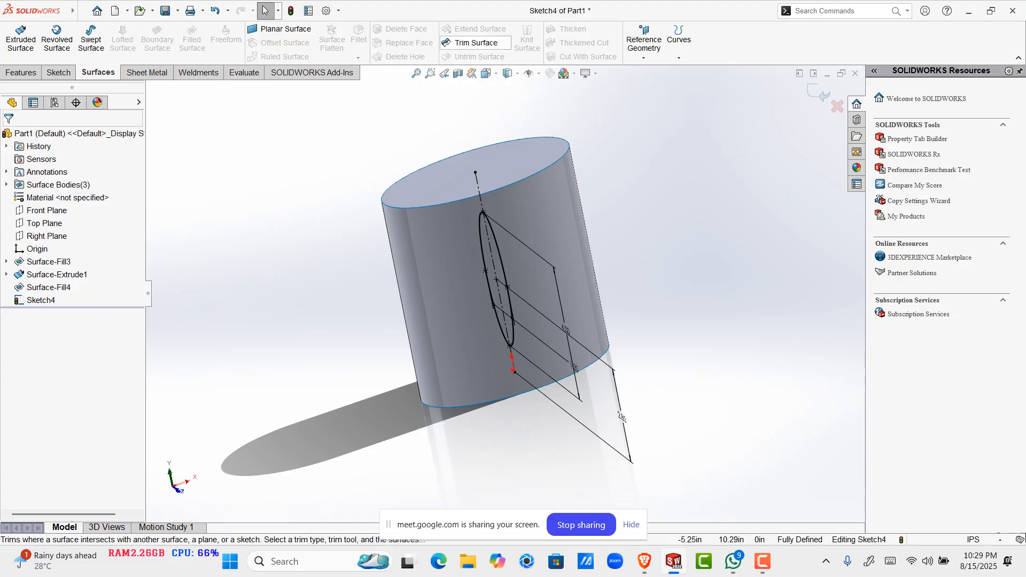
click(476, 42)
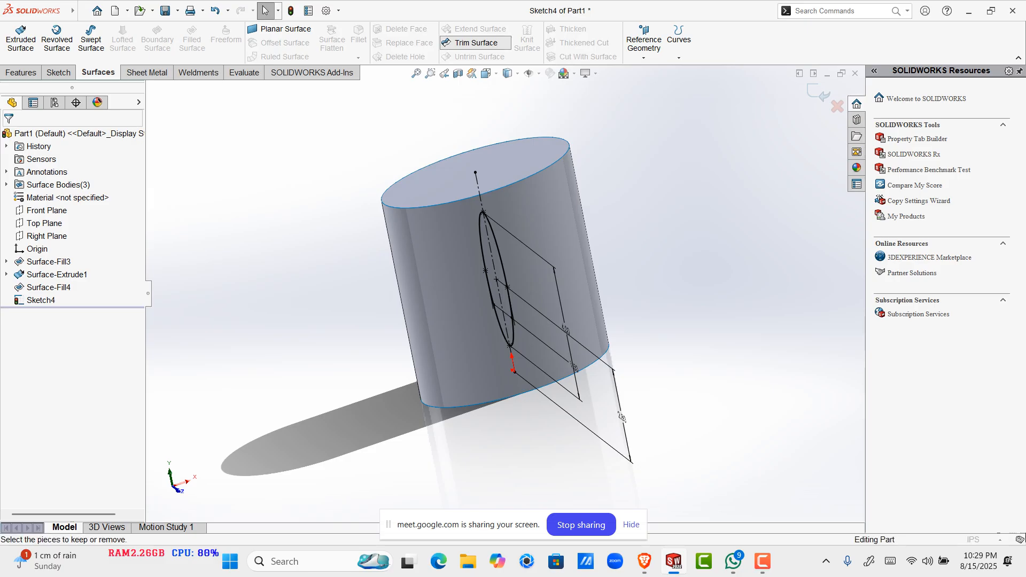
middle_drag(454, 278, 542, 286)
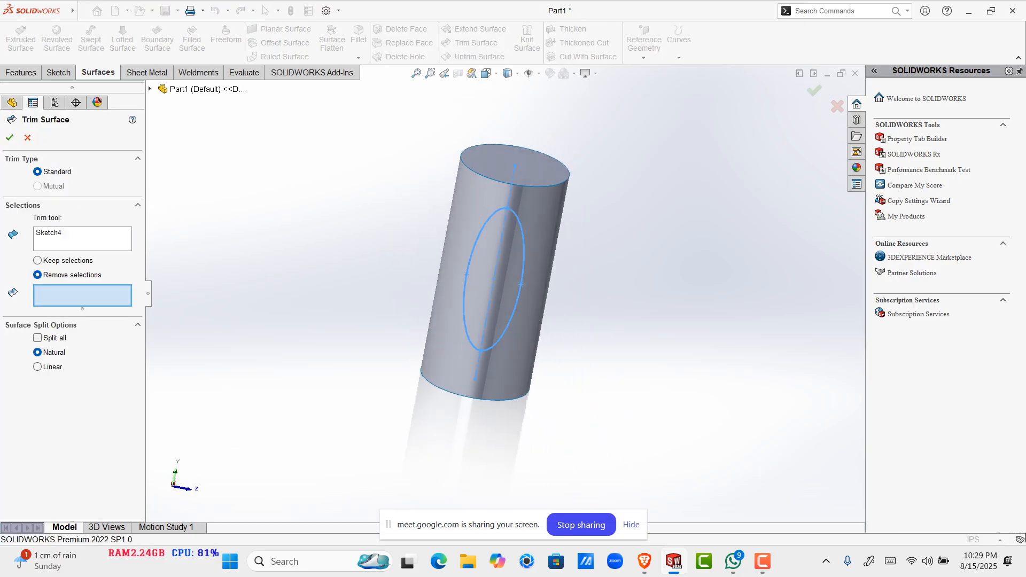
Step: Clear the trim tool selection and reselect the ellipse sketch as the trim tool
click(64, 234)
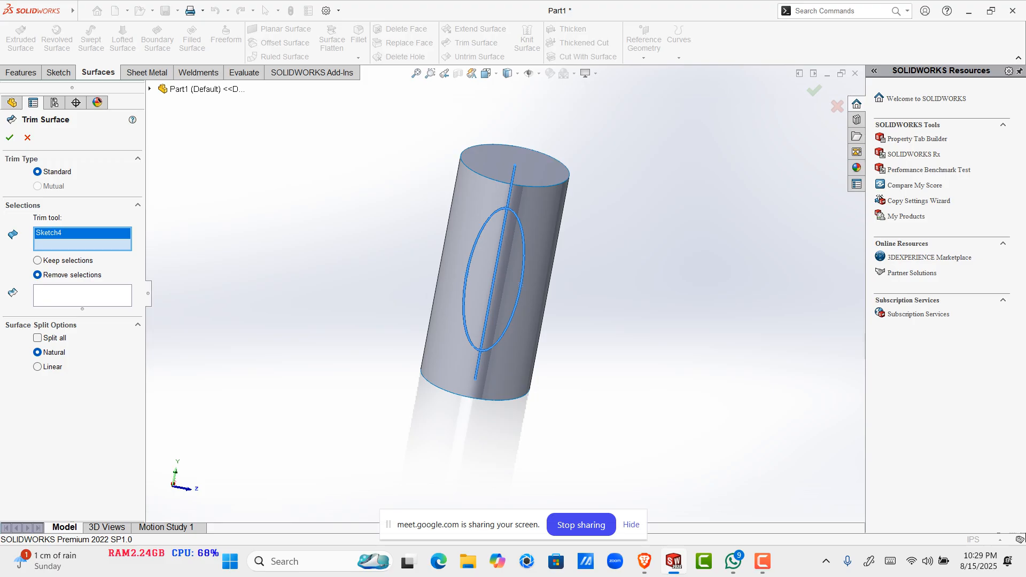
right_click(75, 233)
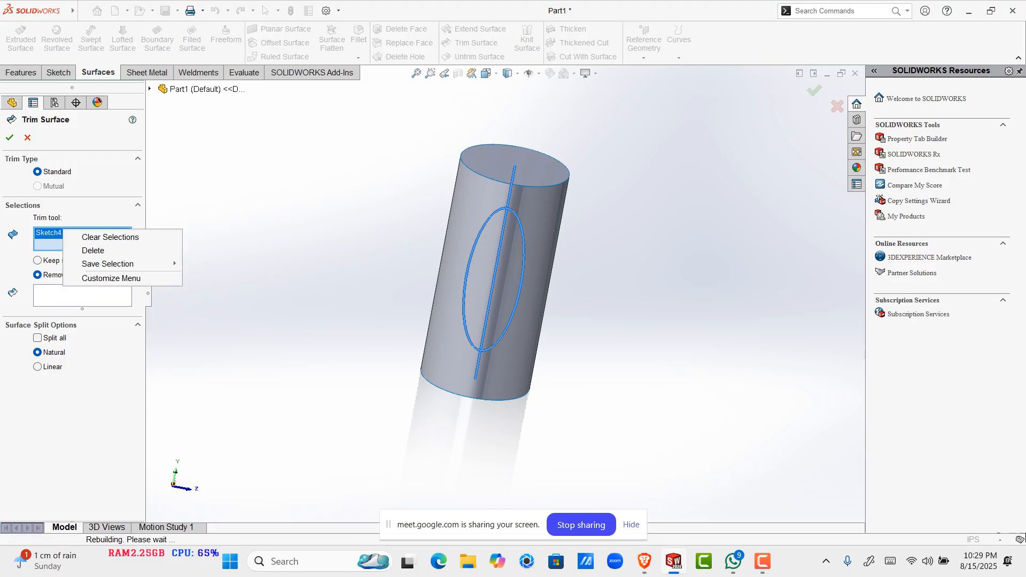
click(96, 237)
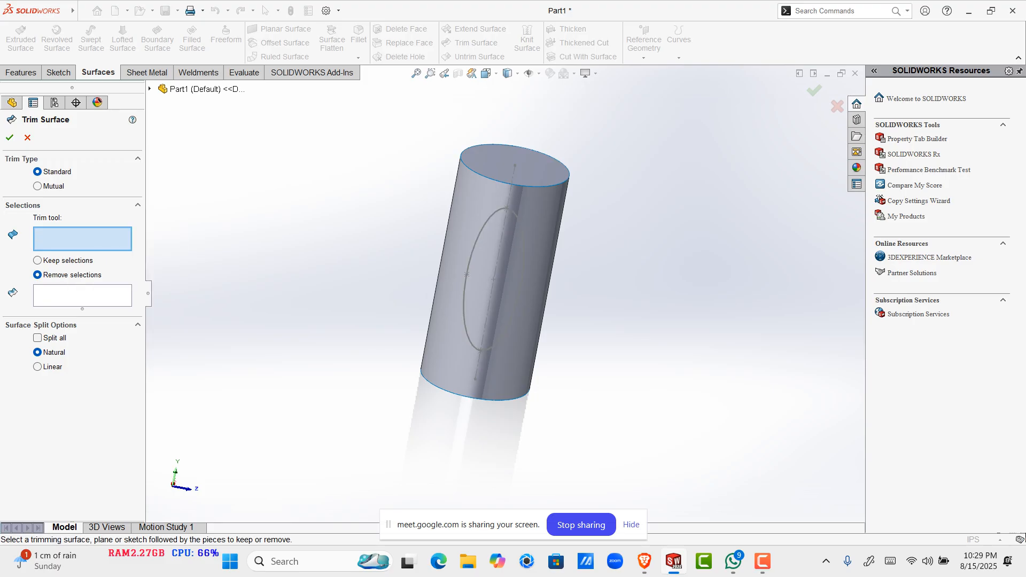
click(466, 274)
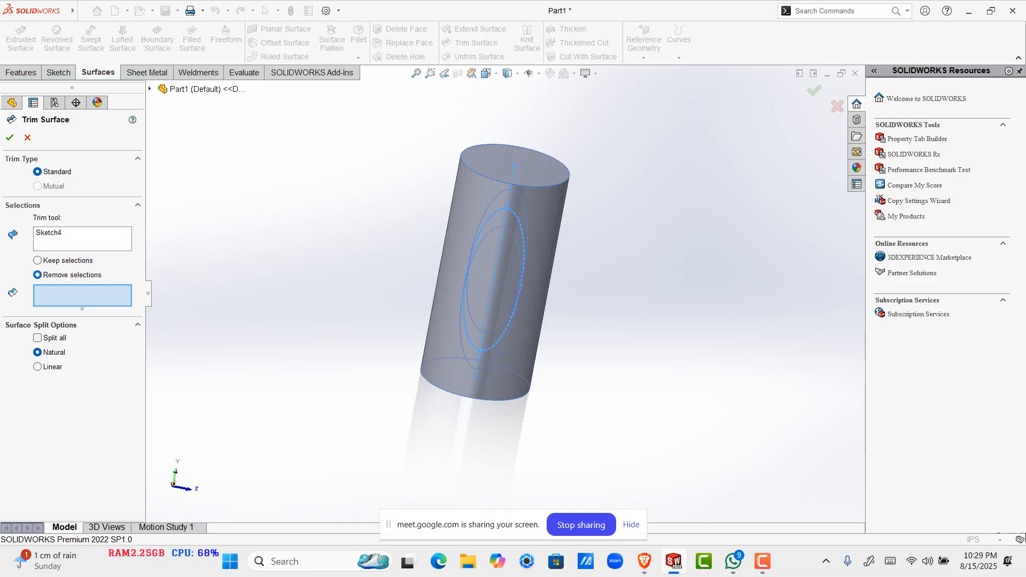
Step: Trim the can's body with remove selections, removing the elliptical piece on one narrow end of the surface
click(38, 261)
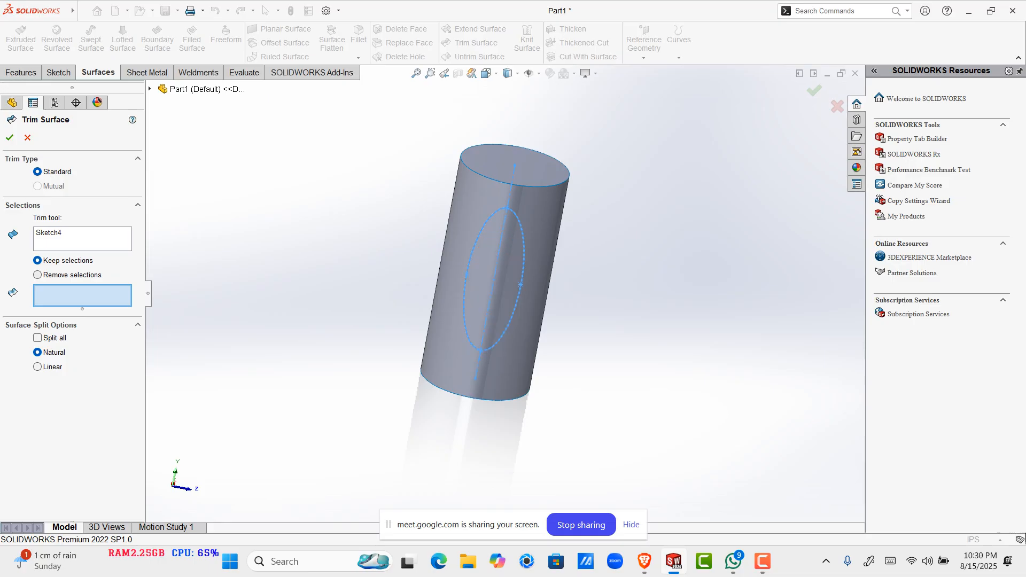
click(38, 274)
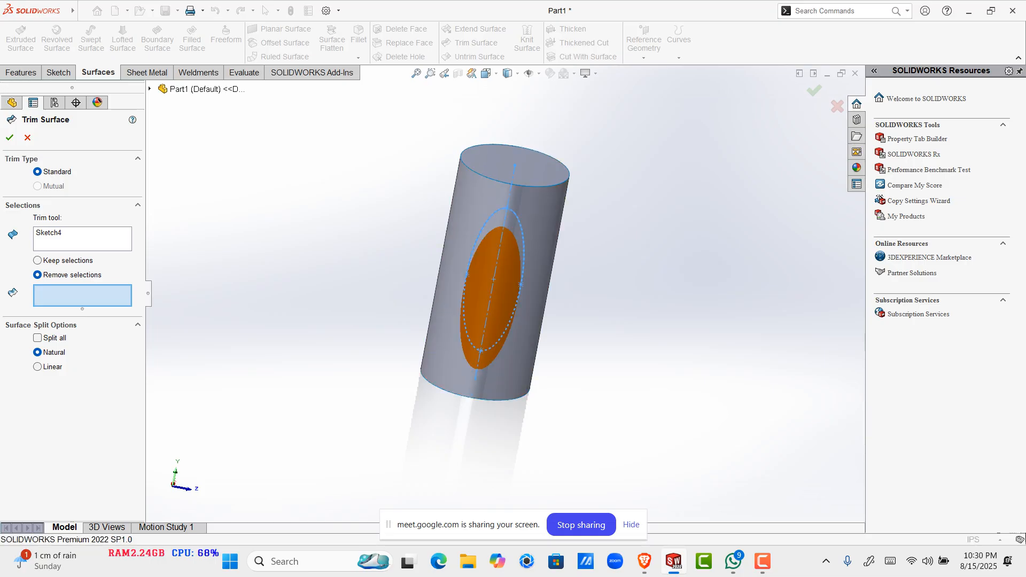
middle_drag(493, 310, 414, 294)
key(ctrl+7)
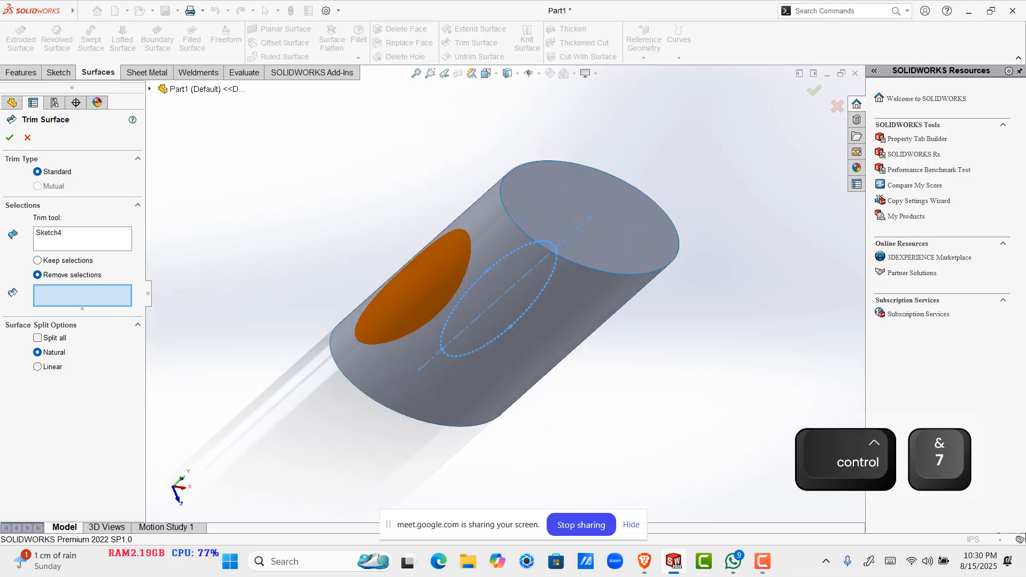
click(414, 291)
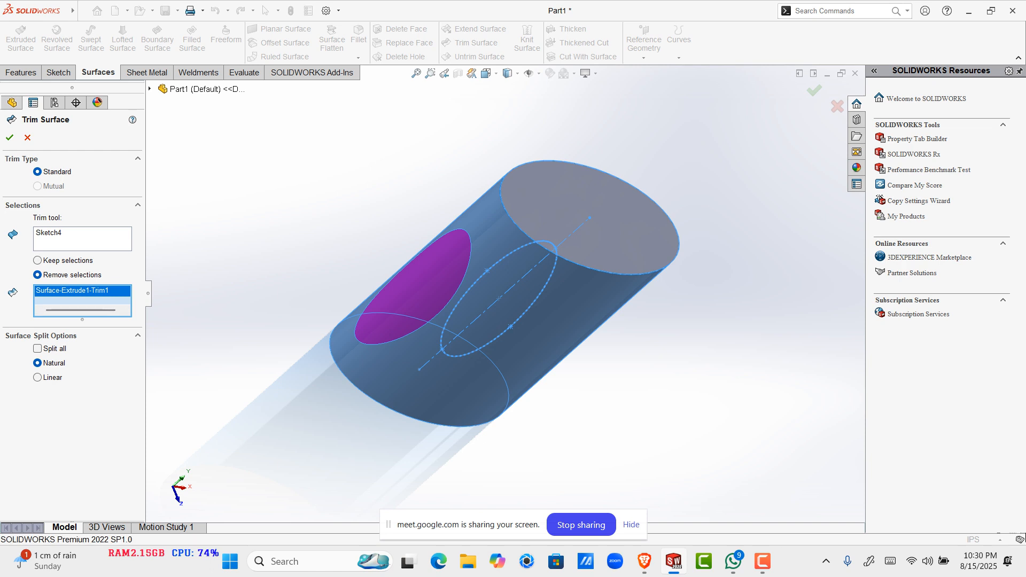
click(10, 138)
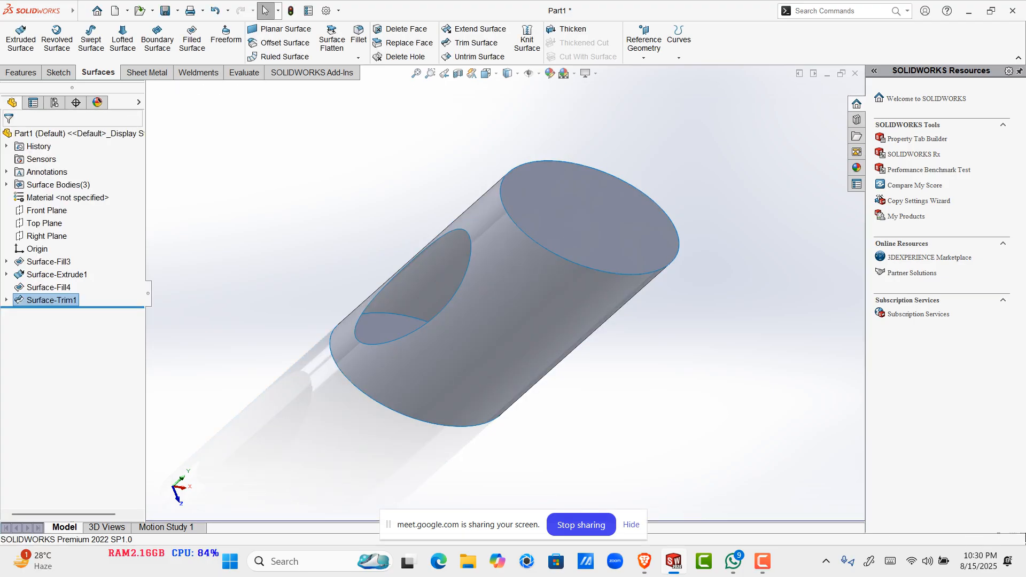
Step: Examine the trimmed can body and its elliptical opening from the isometric, front, back and left views
middle_drag(427, 283, 526, 224)
key(ctrl+7)
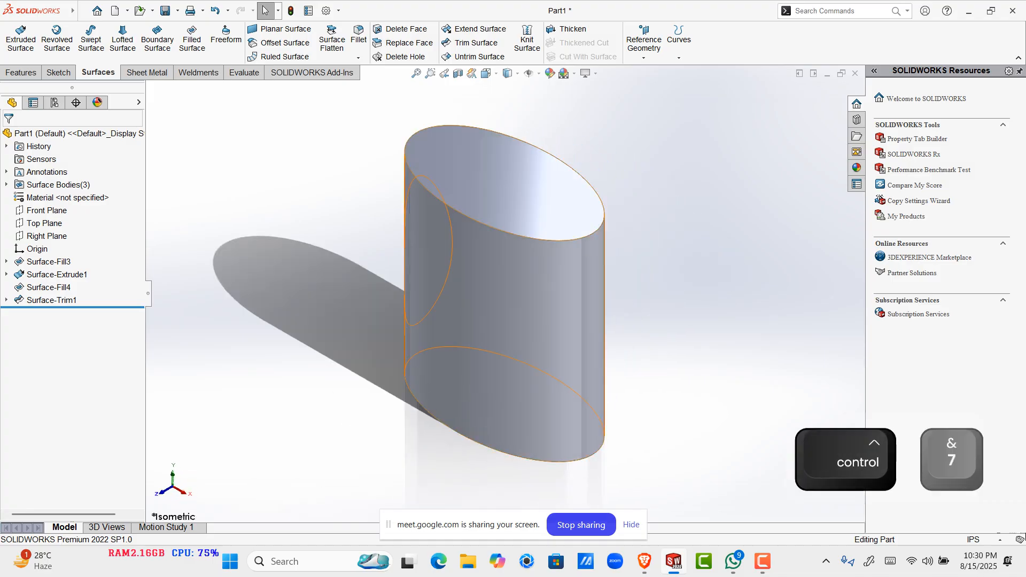
key(ctrl+1)
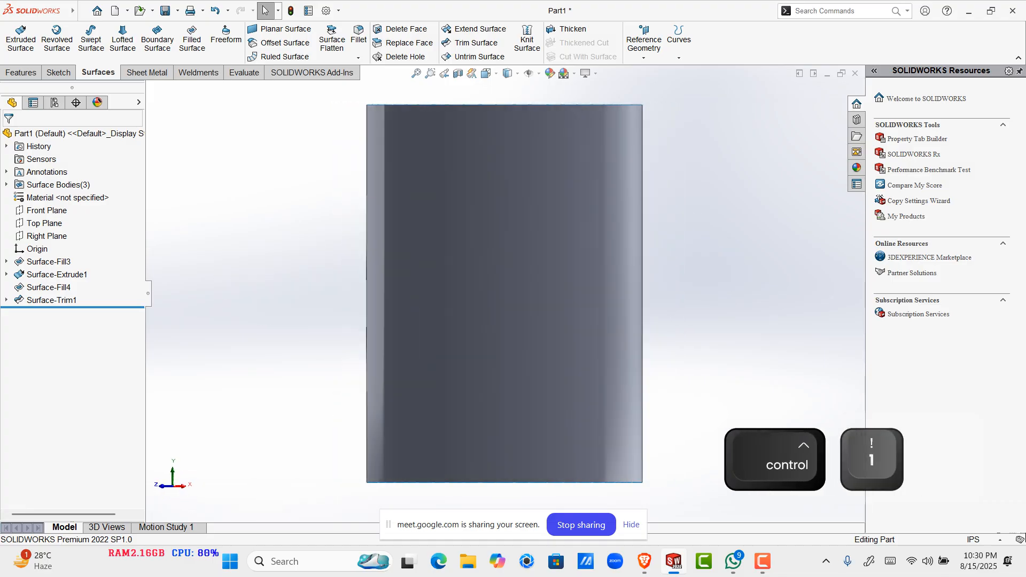
key(ctrl+2)
key(ctrl+3)
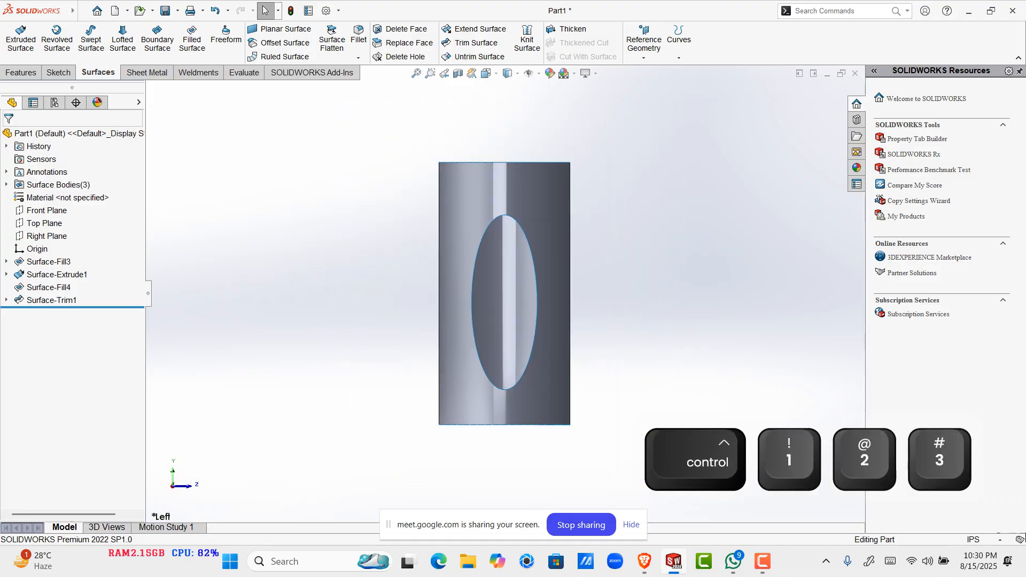
scroll(505, 294, up, 2)
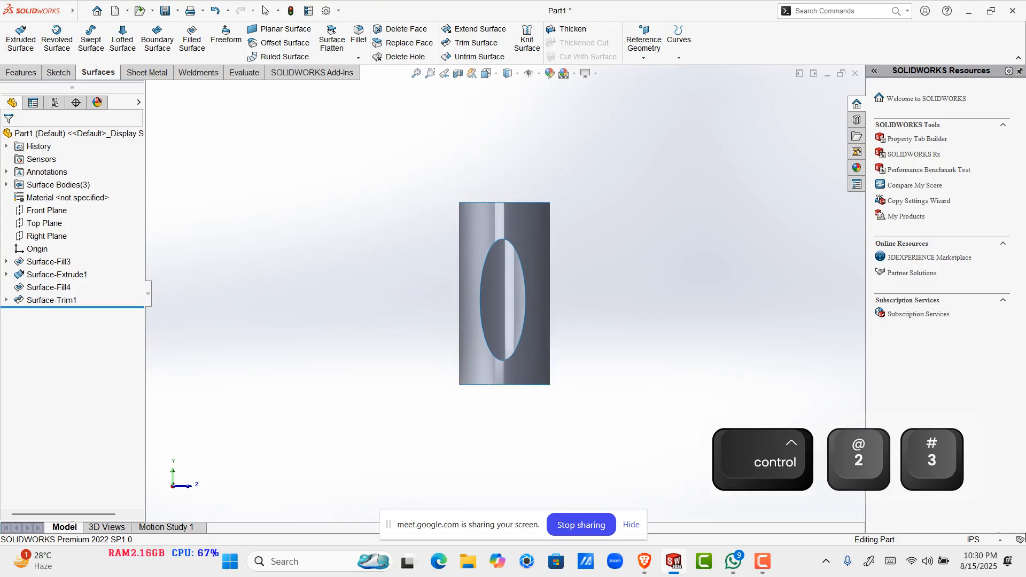
middle_drag(504, 294, 454, 302)
key(ctrl+3)
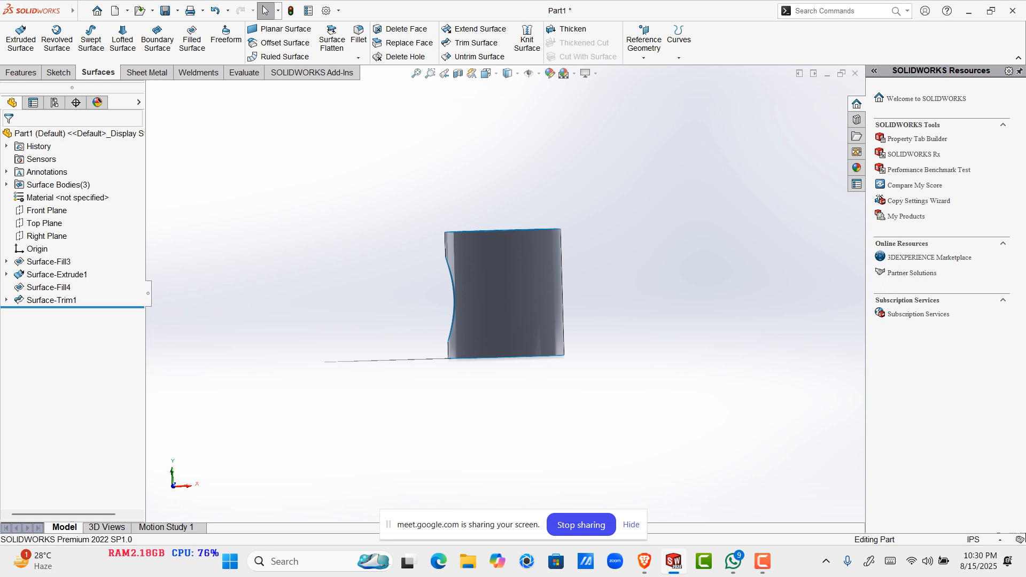
key(ctrl+2)
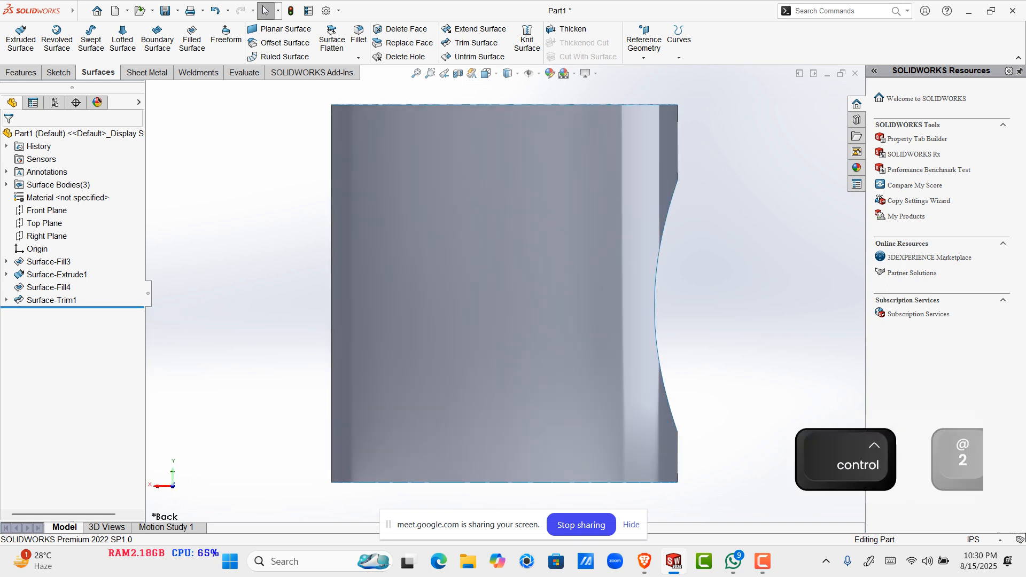
key(ctrl+3)
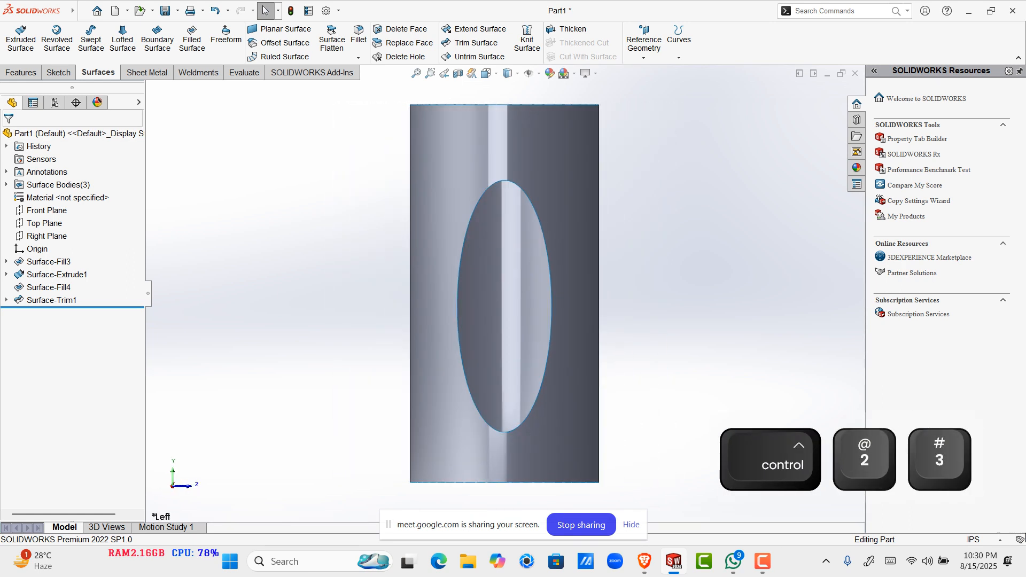
key(ctrl+1)
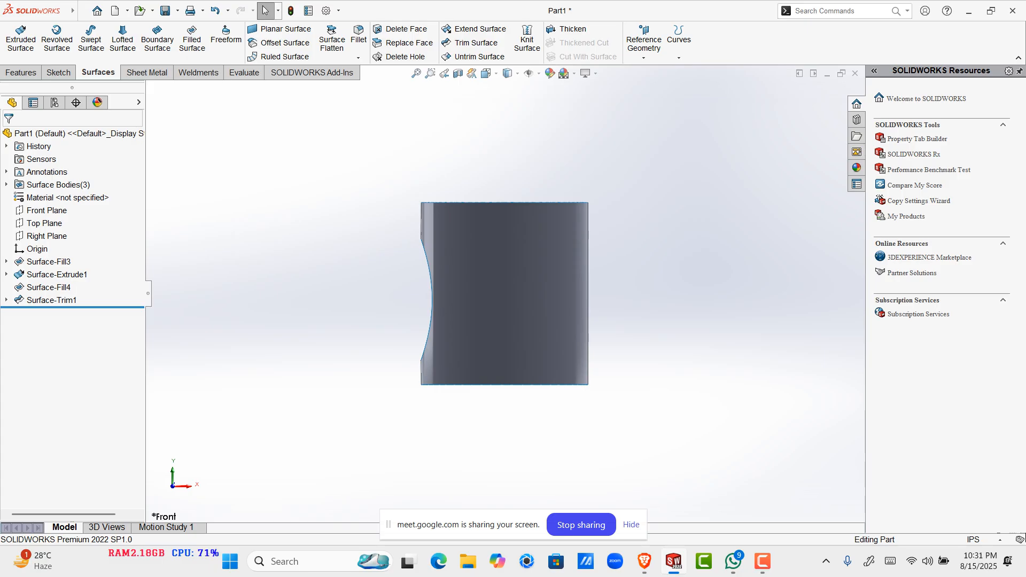
key(ctrl+3)
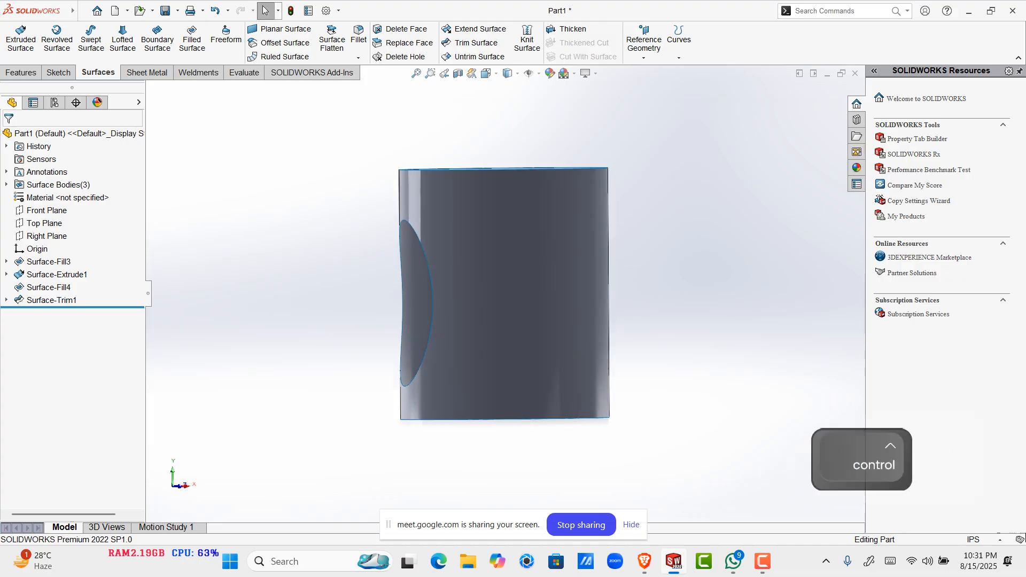
key(ctrl+1)
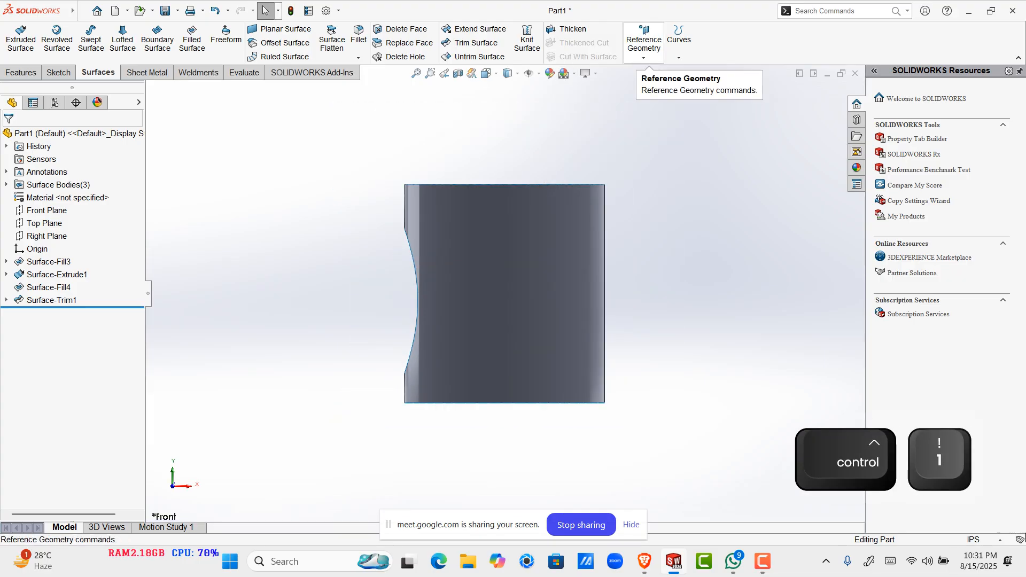
Step: Start a reference plane offset from the Right Plane and flip the offset towards the side with the elliptical opening
click(644, 48)
click(653, 71)
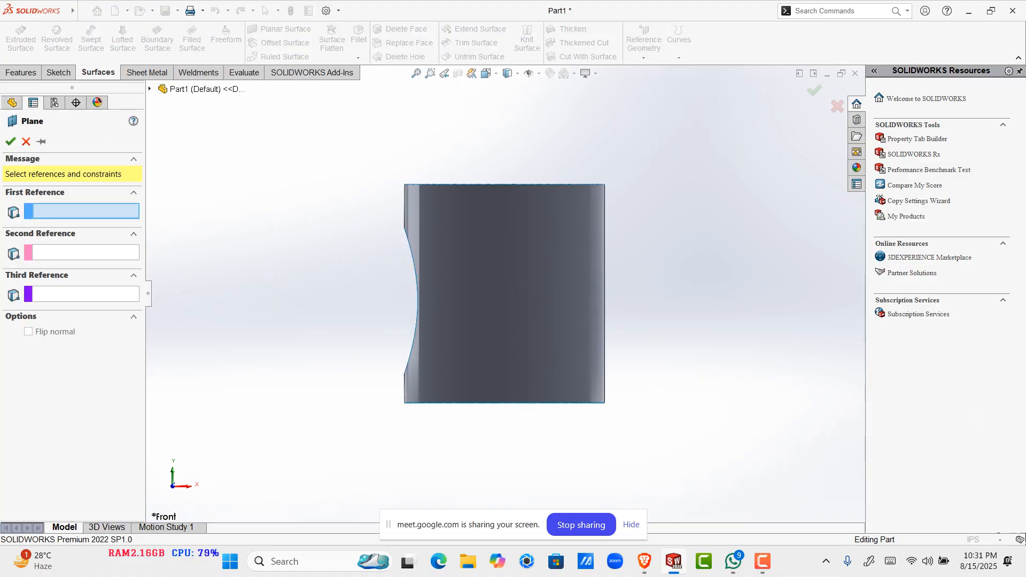
click(150, 89)
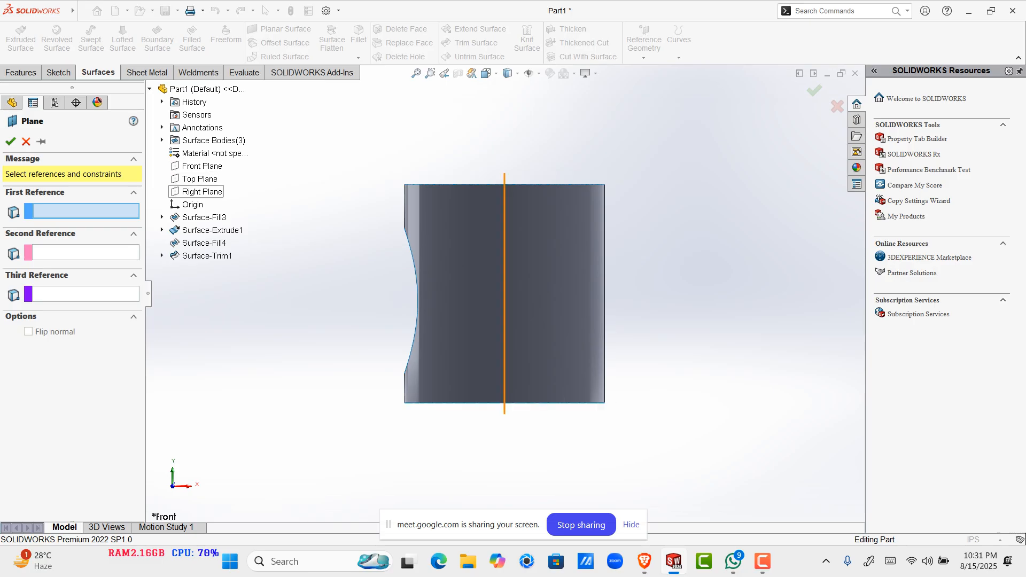
click(202, 192)
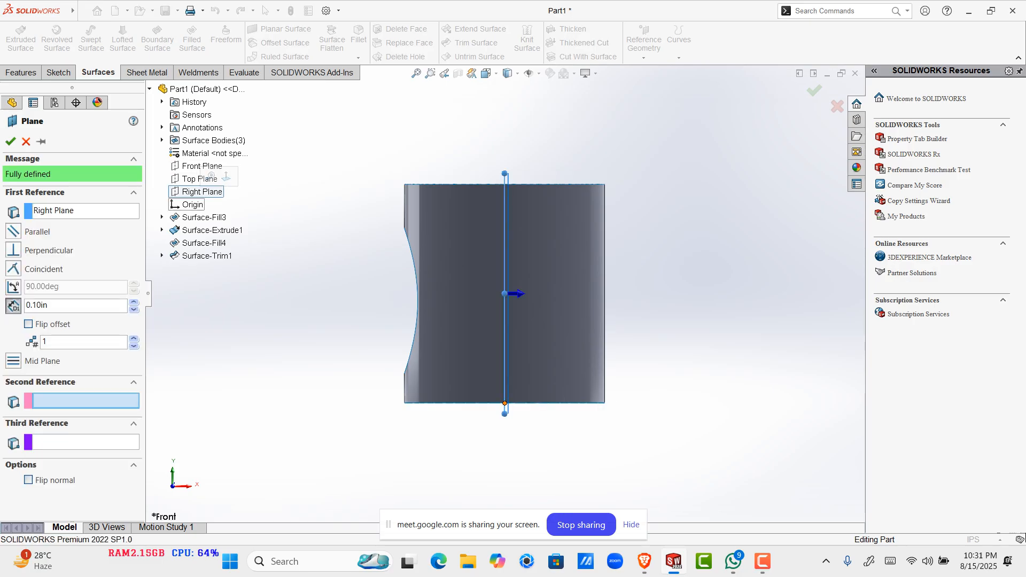
double_click(48, 305)
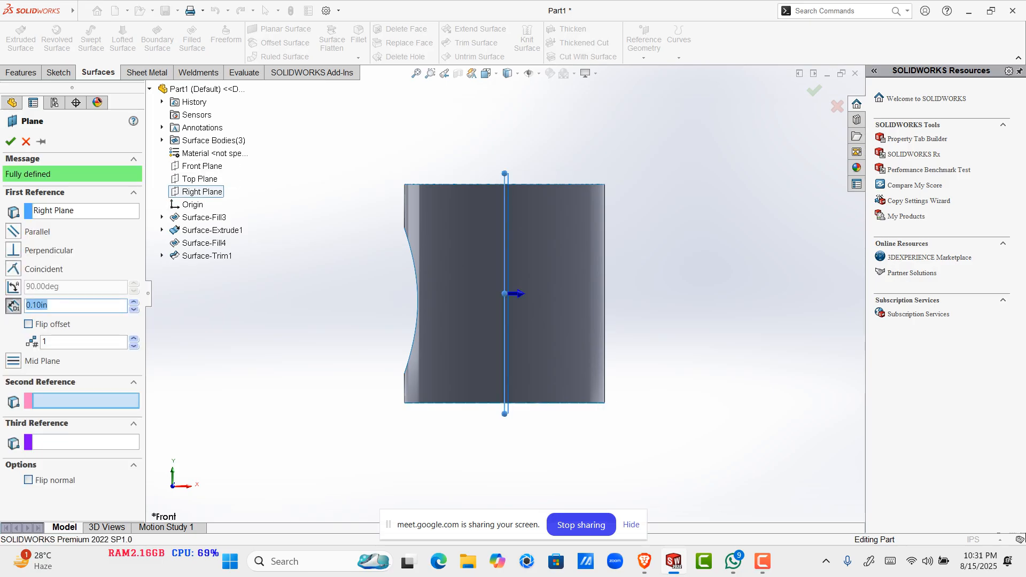
text(0.9)
key(Return)
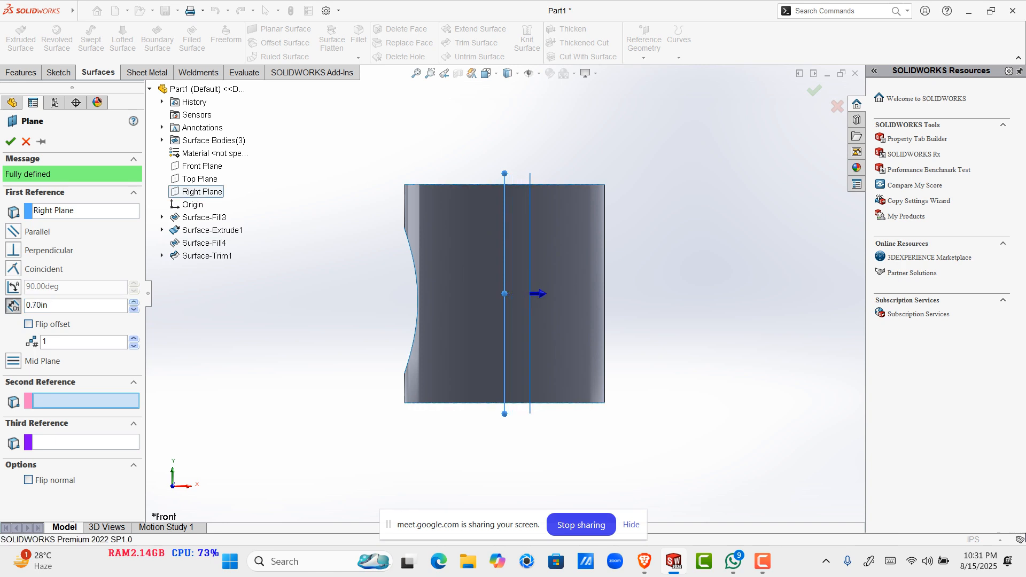
click(133, 302)
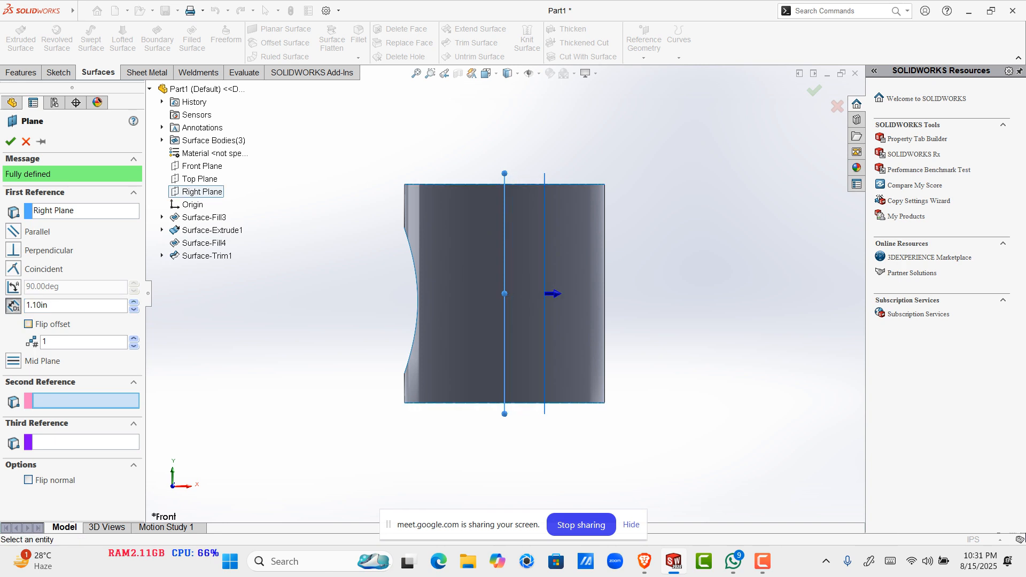
click(28, 324)
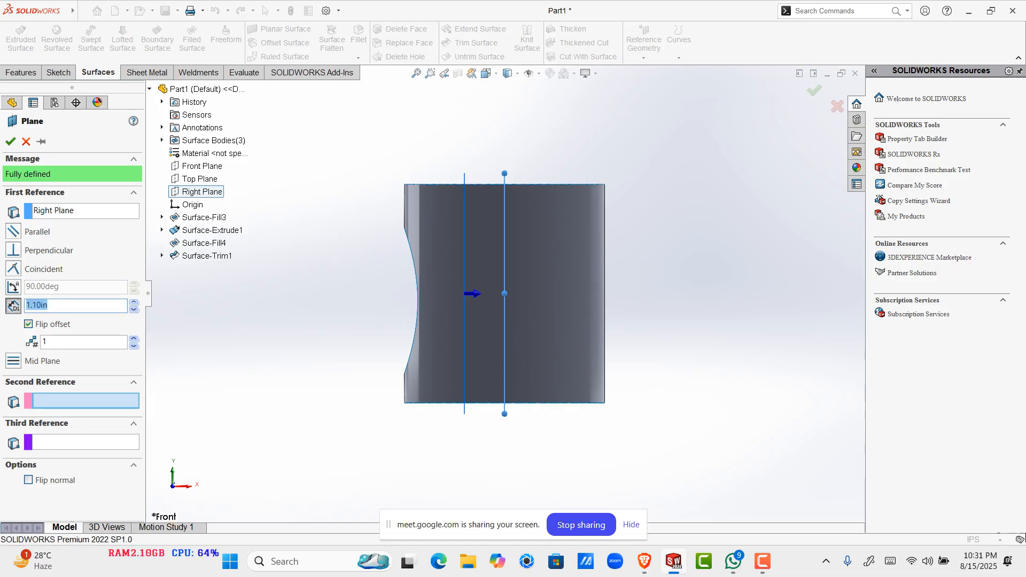
Step: Increase the flipped plane's offset distance incrementally to 5.20 in, beyond the elliptical opening
click(133, 302)
click(134, 302)
click(134, 302)
click(134, 302)
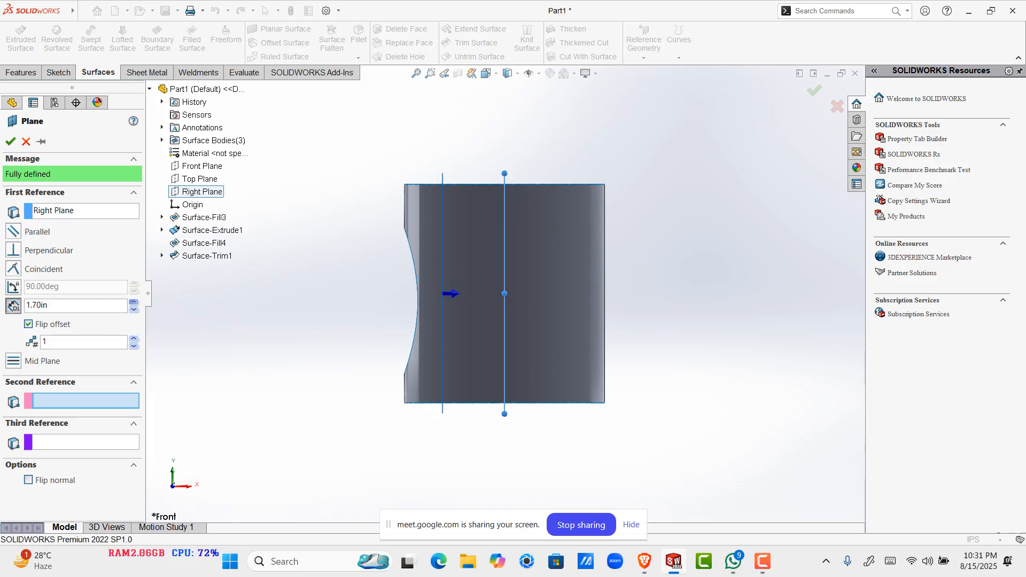
click(134, 302)
click(133, 302)
click(133, 302)
click(134, 302)
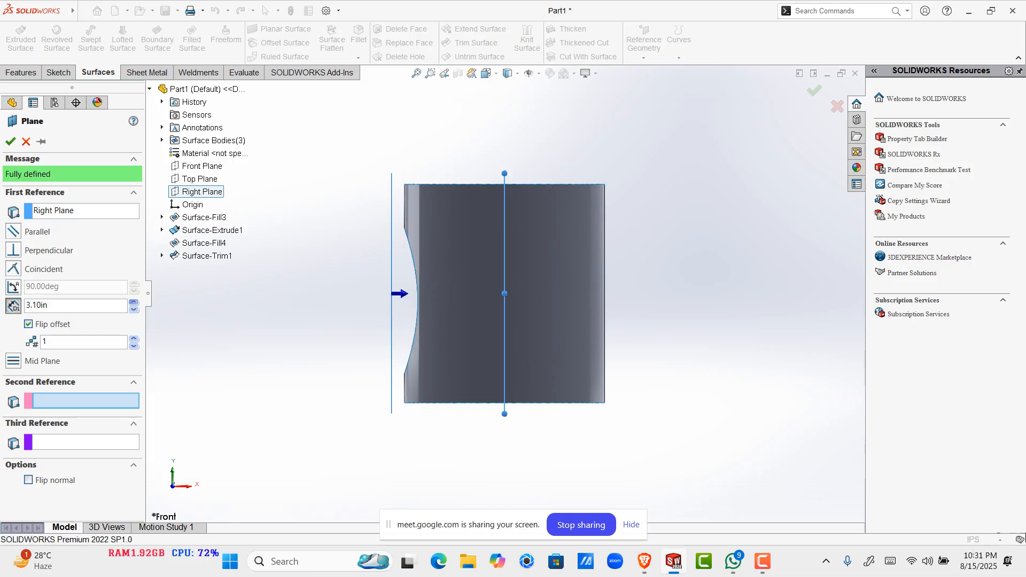
click(133, 303)
click(134, 302)
click(134, 303)
click(134, 302)
click(133, 303)
click(134, 302)
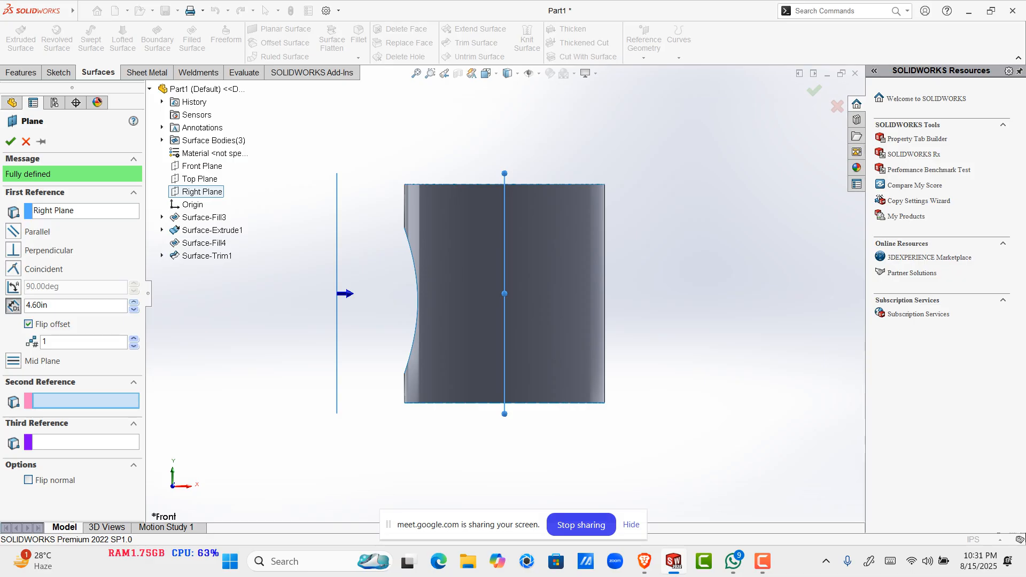
click(133, 303)
click(133, 302)
click(134, 303)
click(134, 303)
click(134, 303)
click(133, 302)
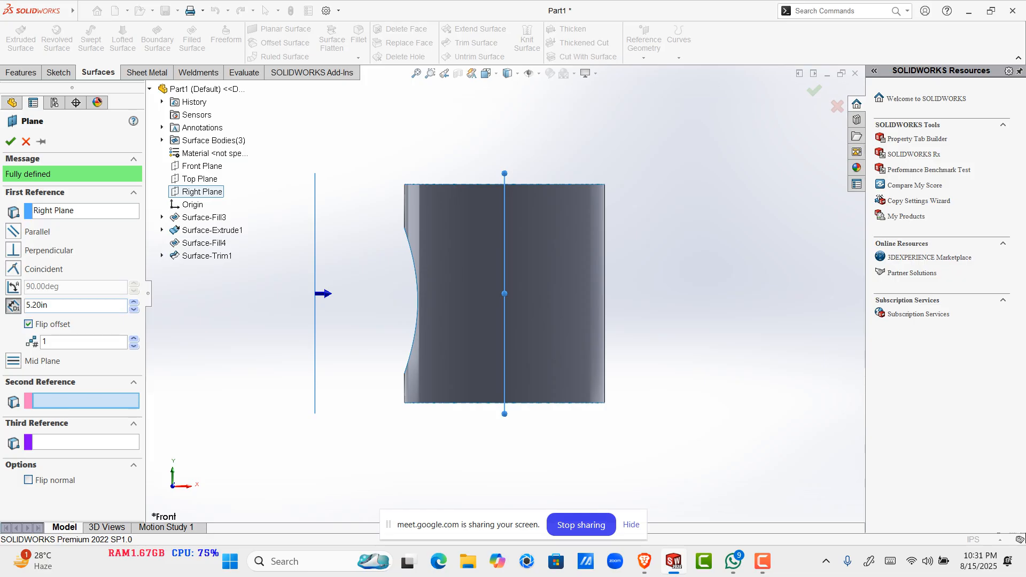
Step: Set the plane's offset distance to 5 in and create the plane
double_click(37, 305)
text(50)
key(Return)
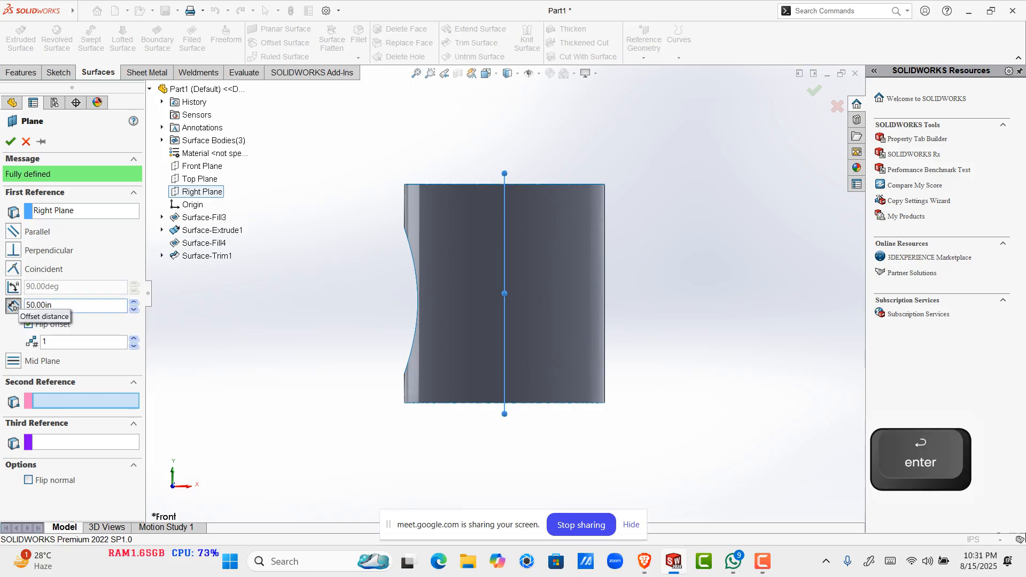
text(5)
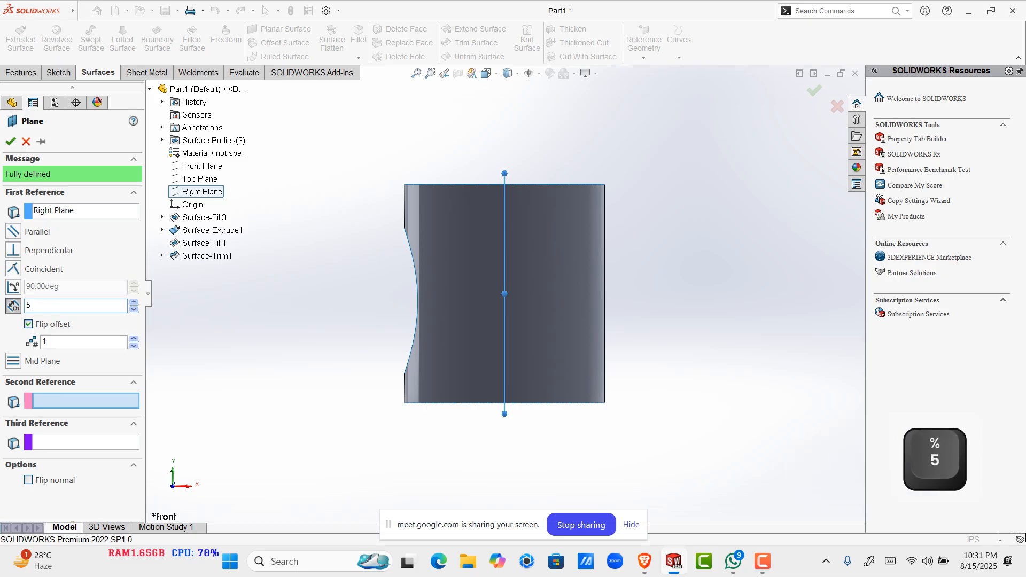
key(Return)
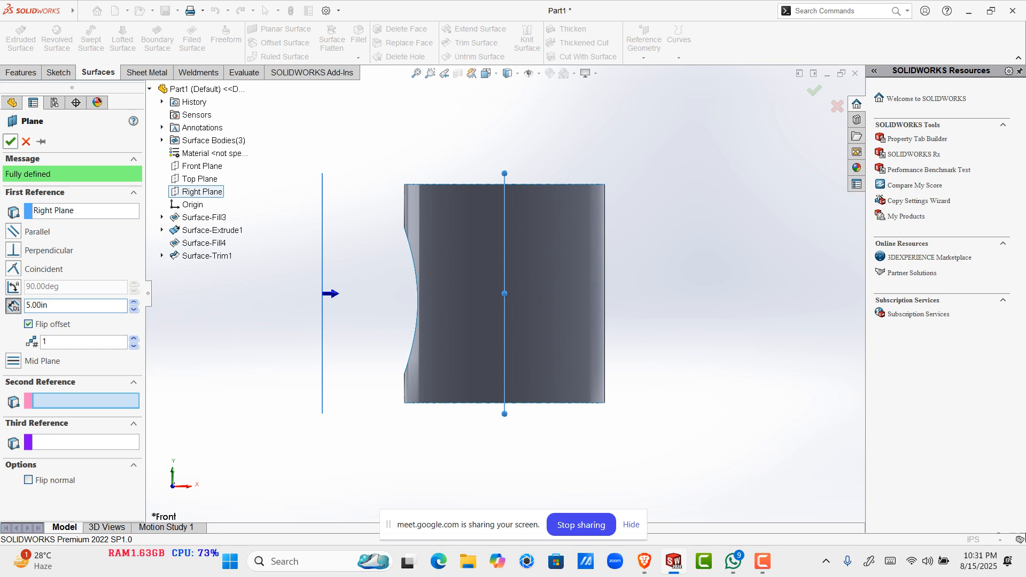
click(10, 141)
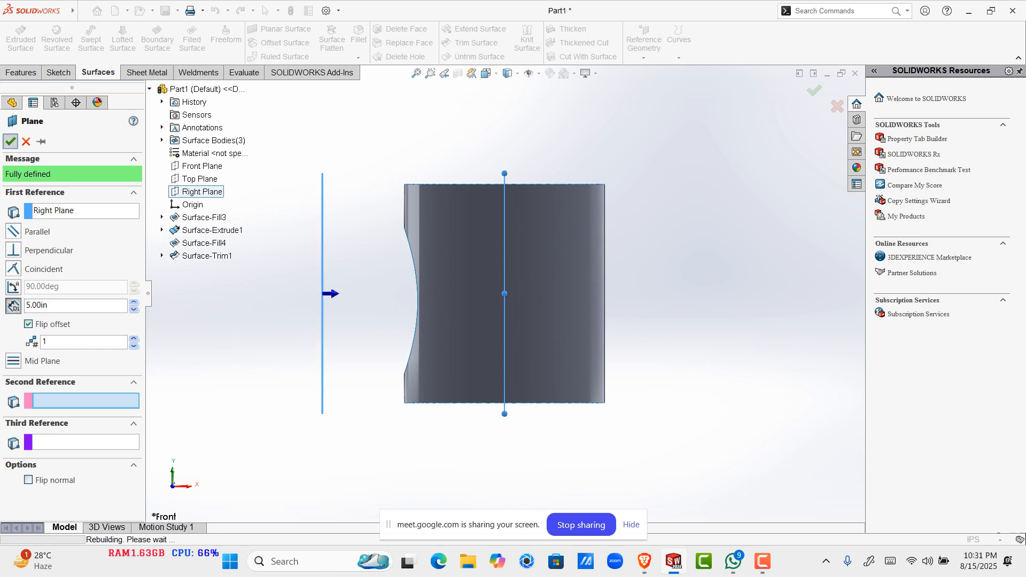
scroll(449, 355, up, 2)
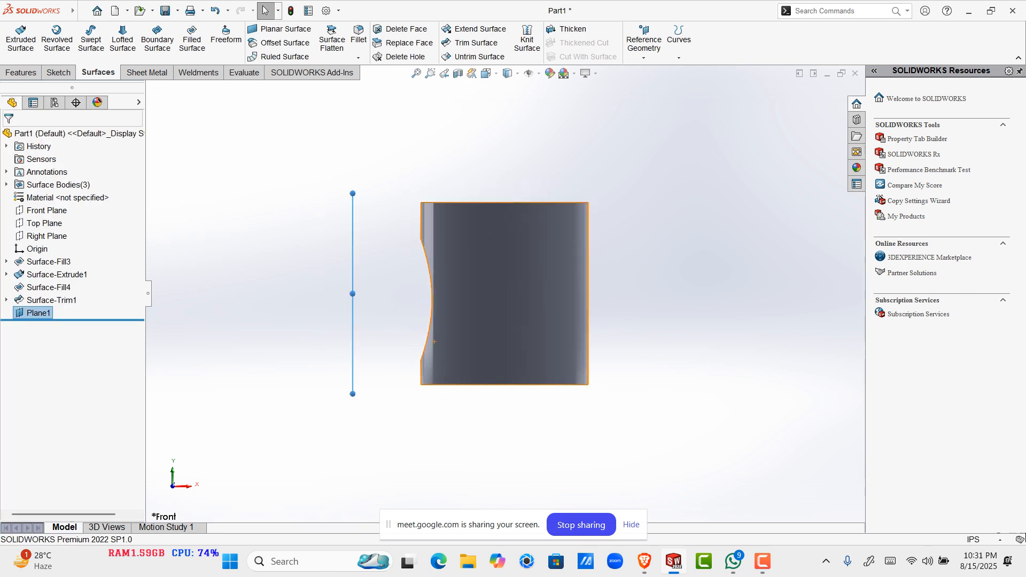
Step: Consult the watering can reference picture in the Brave browser and return to the SOLIDWORKS part
middle_drag(378, 332, 423, 330)
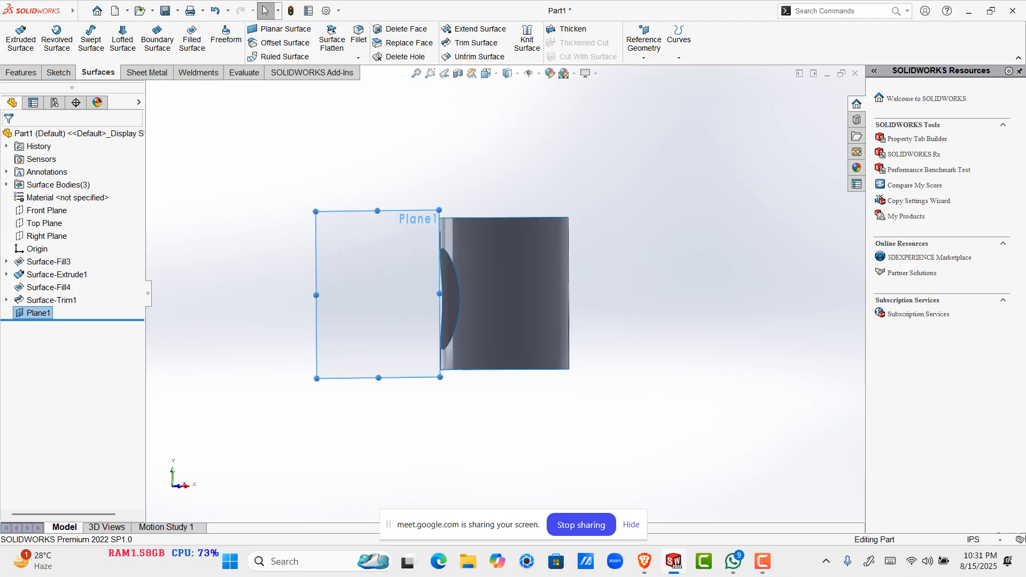
mouse_move(644, 561)
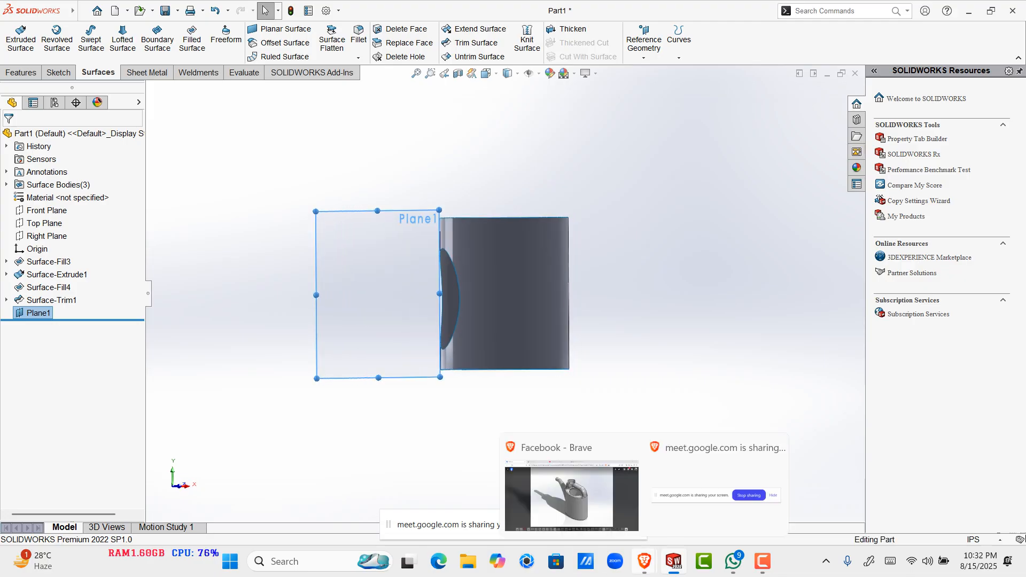
click(572, 487)
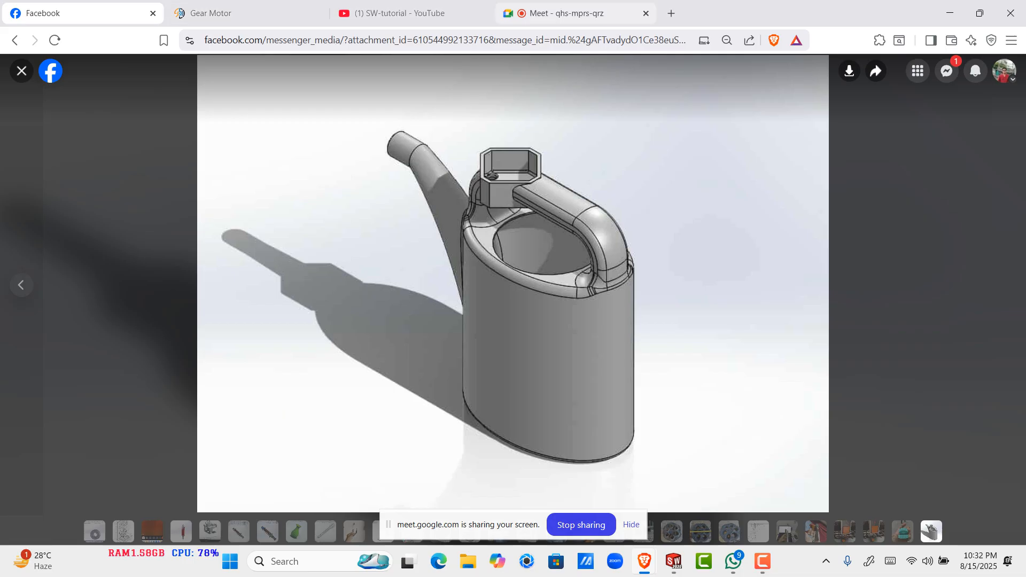
click(561, 13)
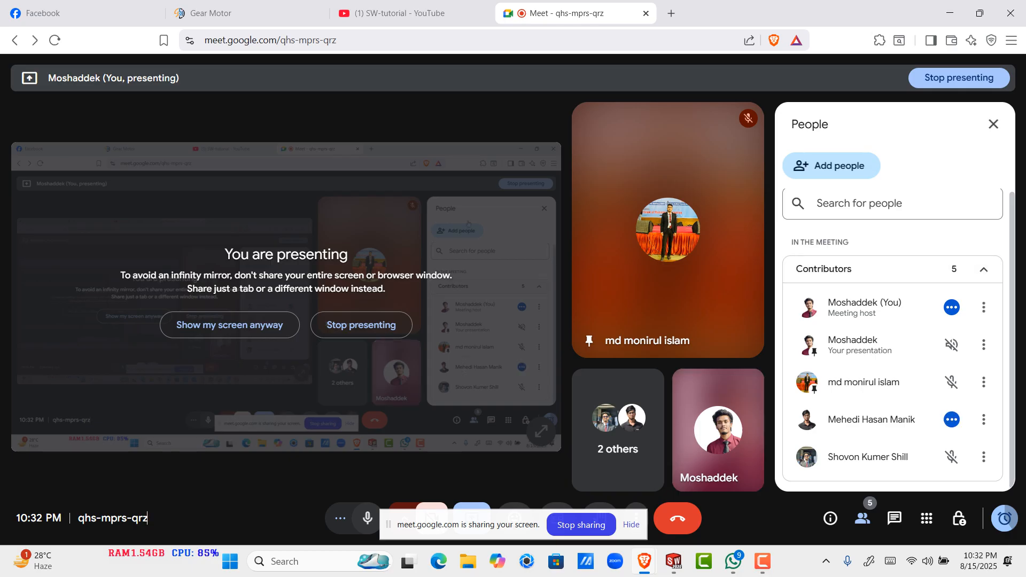
click(950, 13)
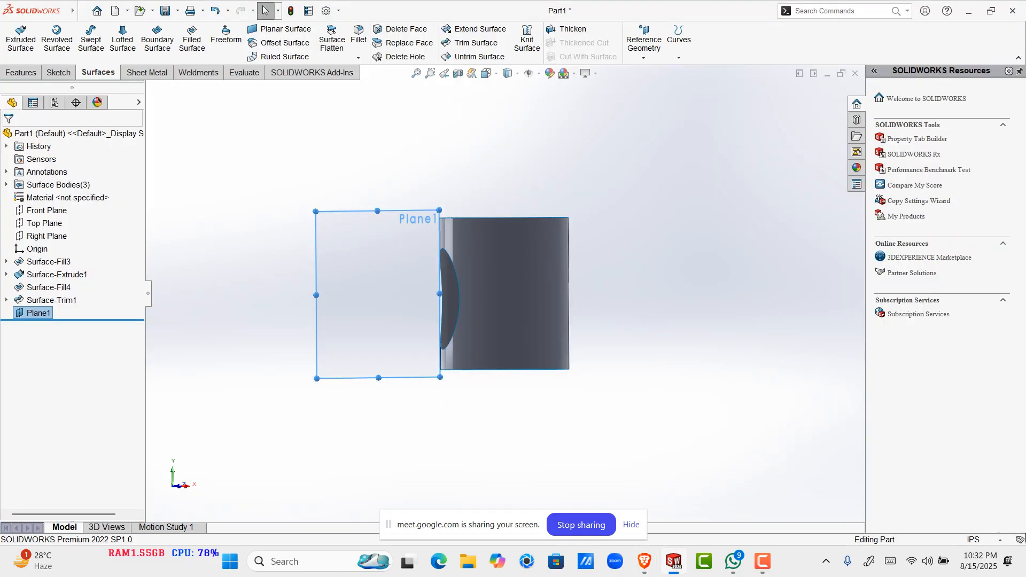
Step: Start a sketch on the offset plane beside the can and view it face-on from the elliptical opening's side
key(Escape)
middle_drag(481, 294, 561, 318)
scroll(545, 346, down, 1)
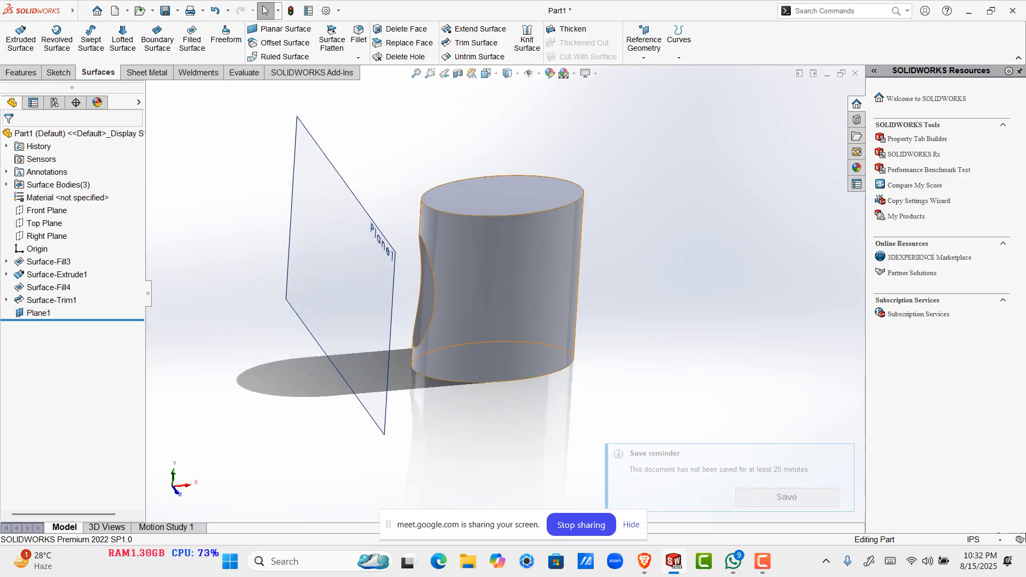
click(374, 222)
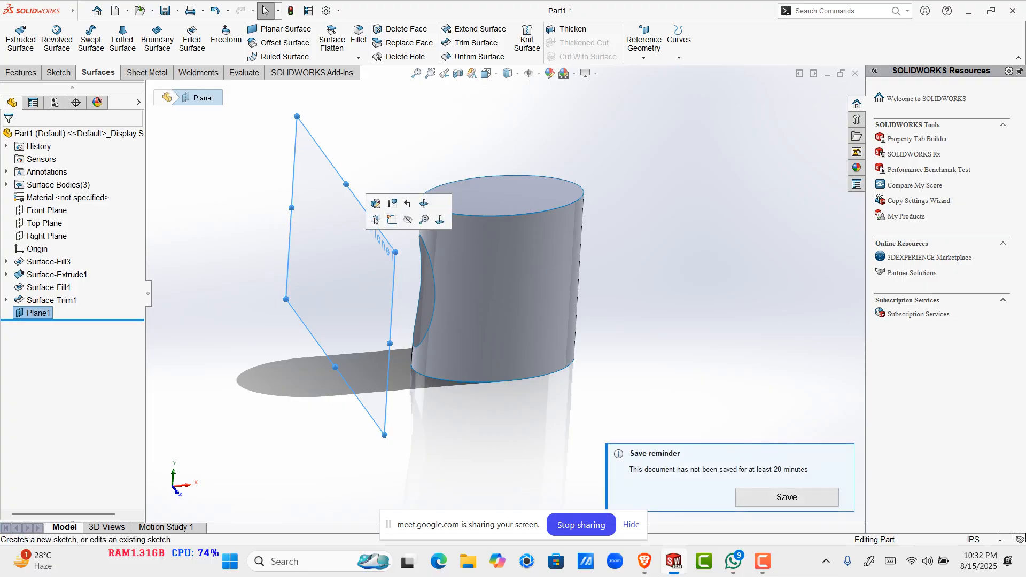
click(391, 219)
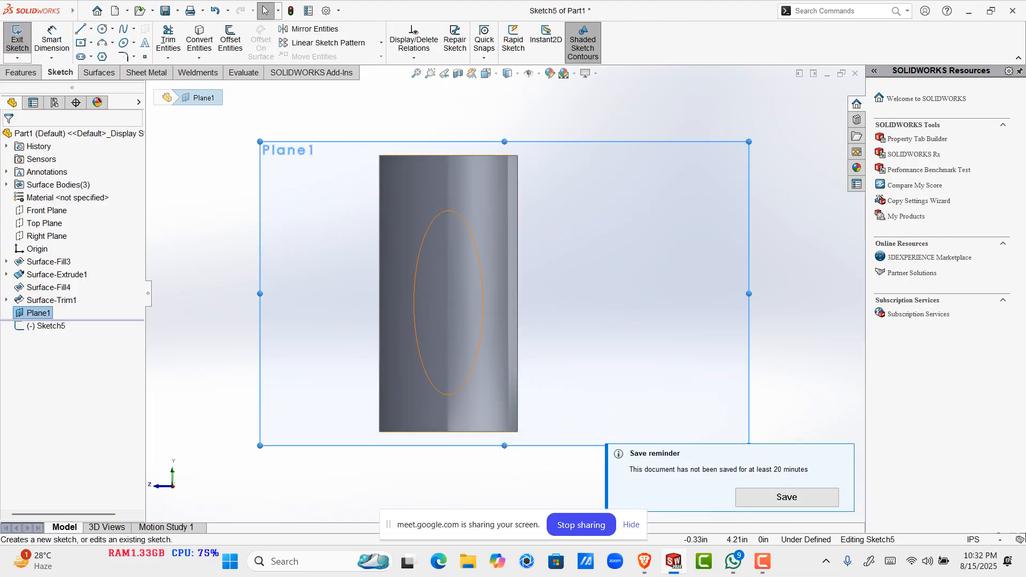
key(ctrl+8)
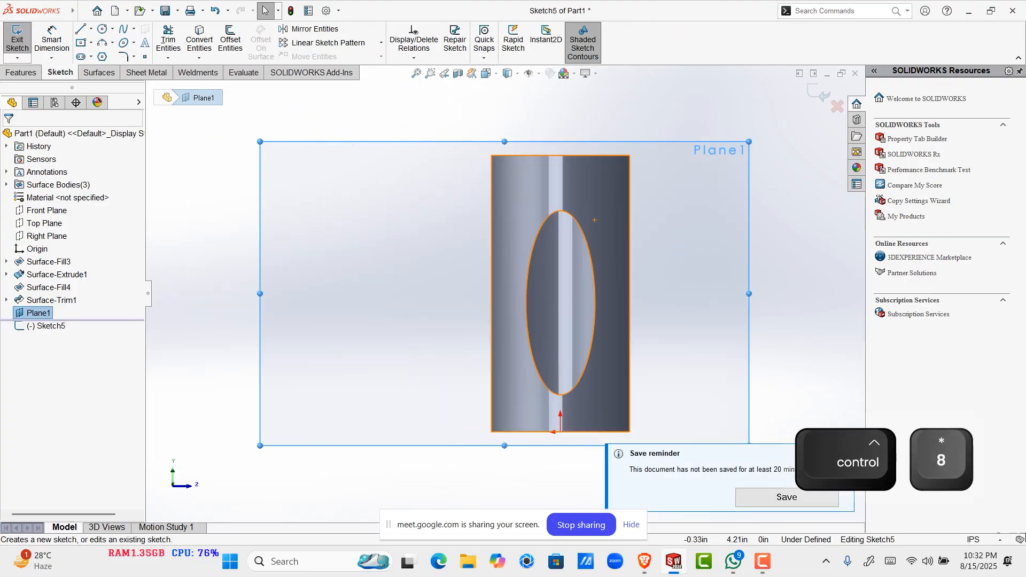
Step: Sketch a circle of about 0.39 in radius directly above the elliptical opening, centred in line with the origin
click(102, 29)
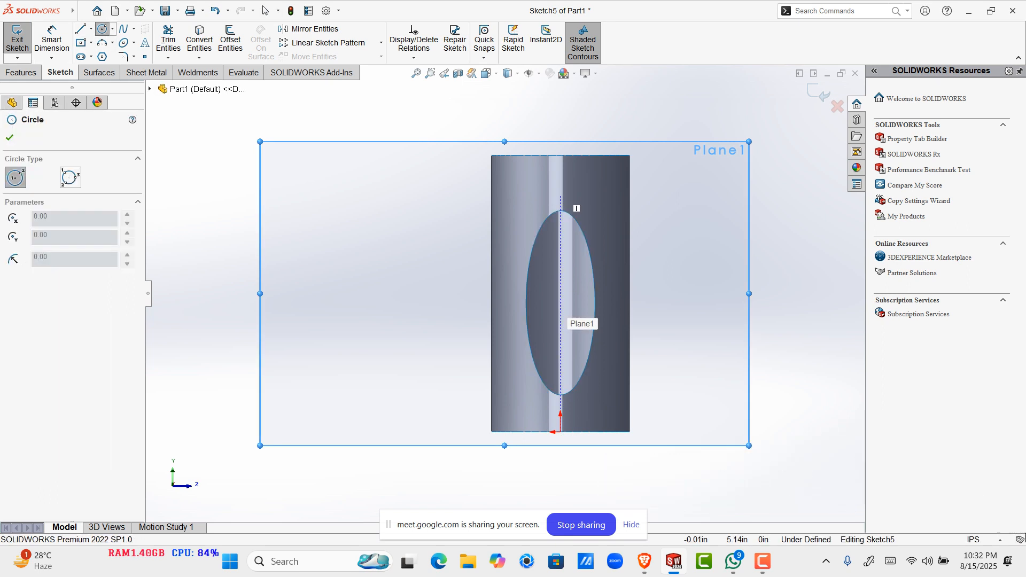
click(561, 194)
click(575, 201)
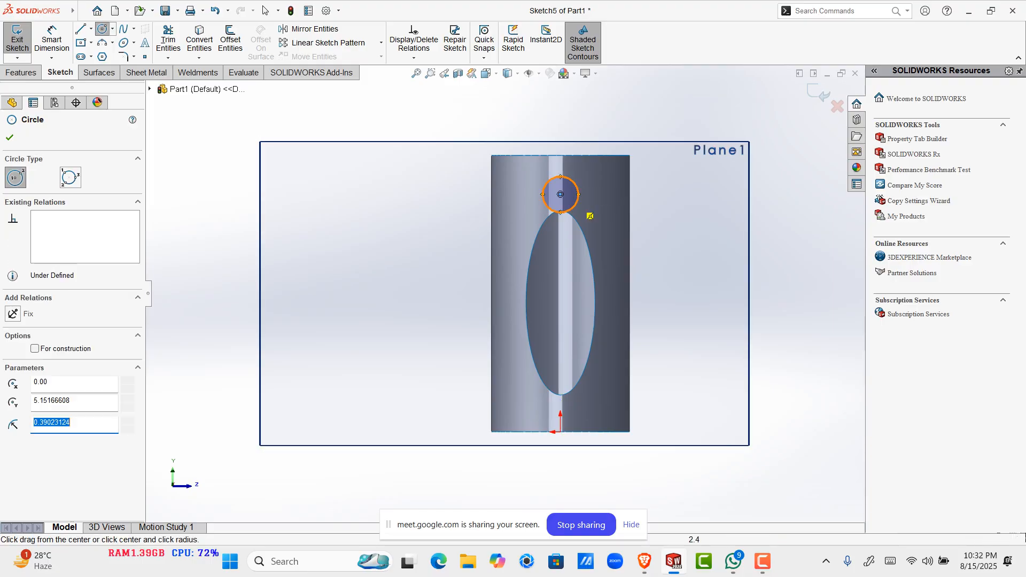
Step: Dimension the circle's diameter and set it to 0.90 in
click(51, 40)
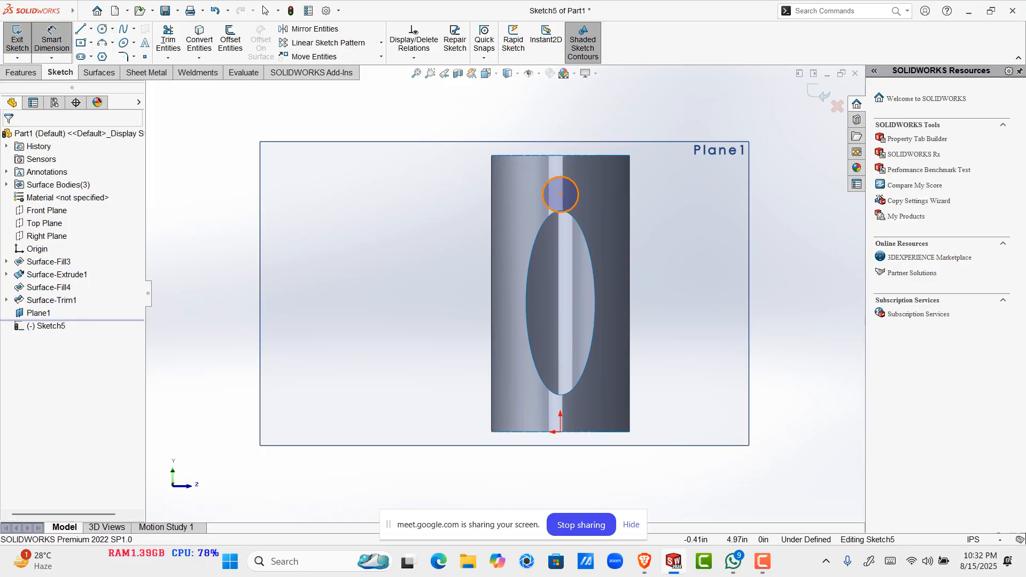
click(578, 194)
click(722, 222)
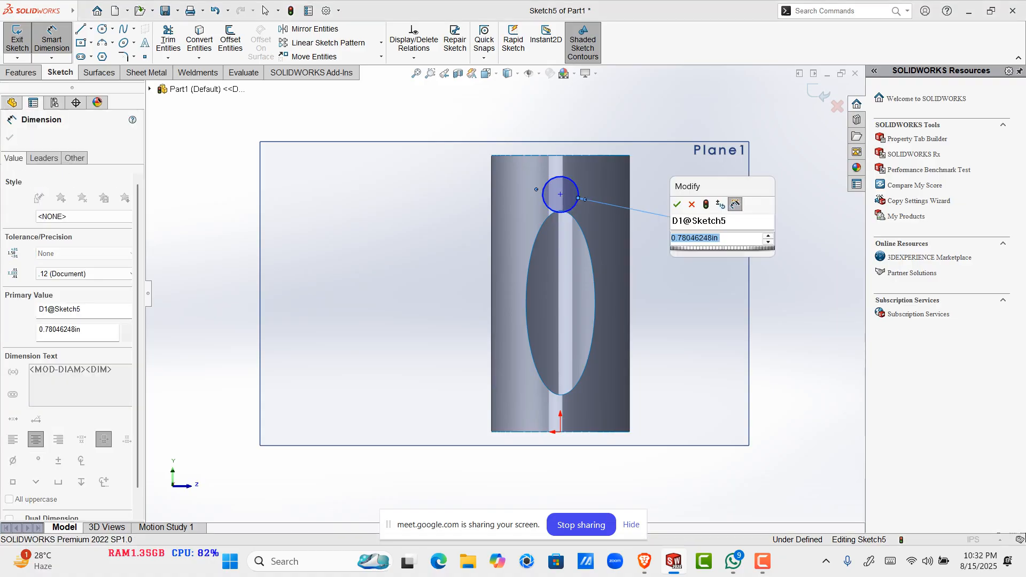
text(0.)
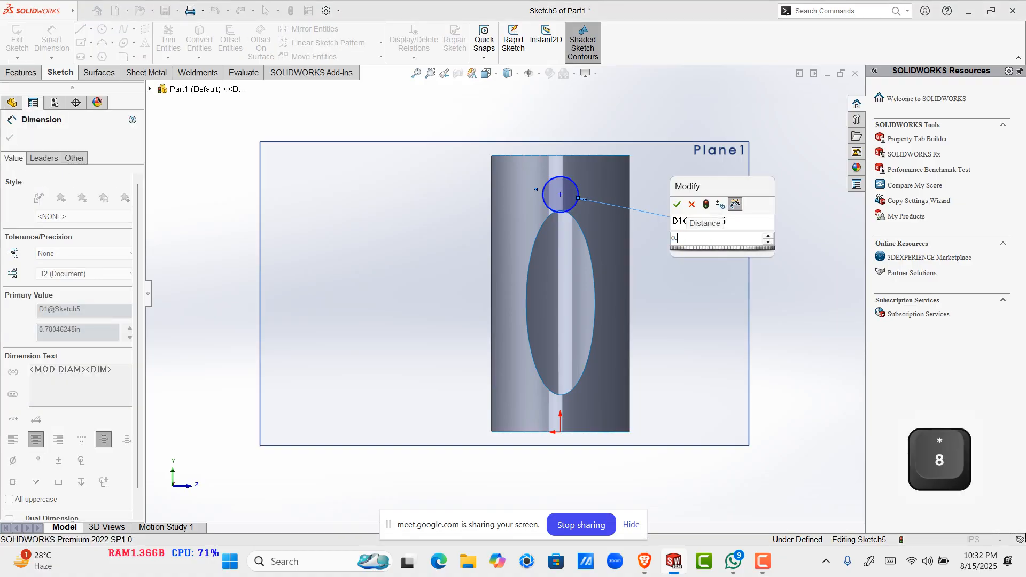
text(90)
key(Return)
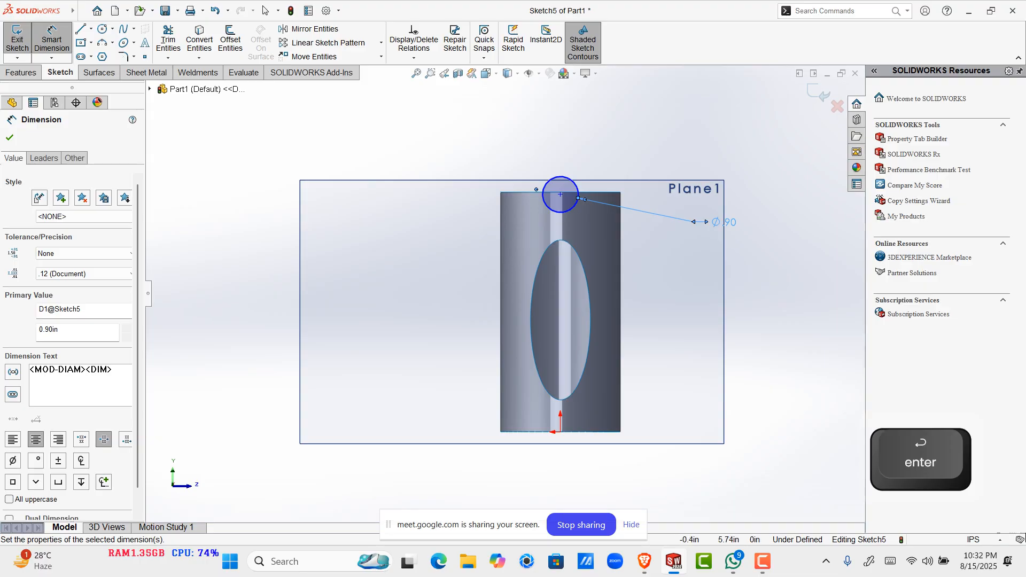
key(grave)
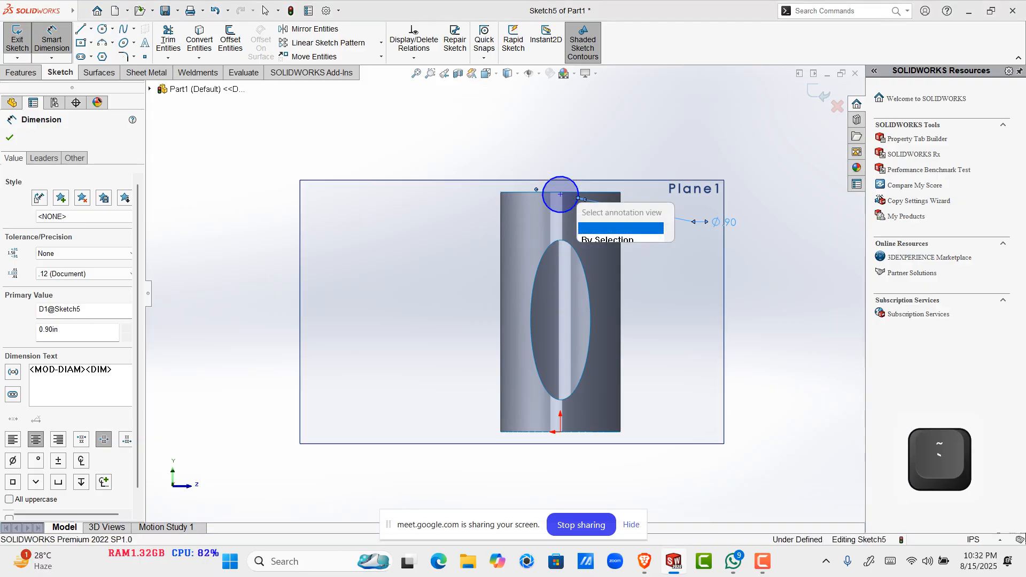
key(Escape)
key(Escape)
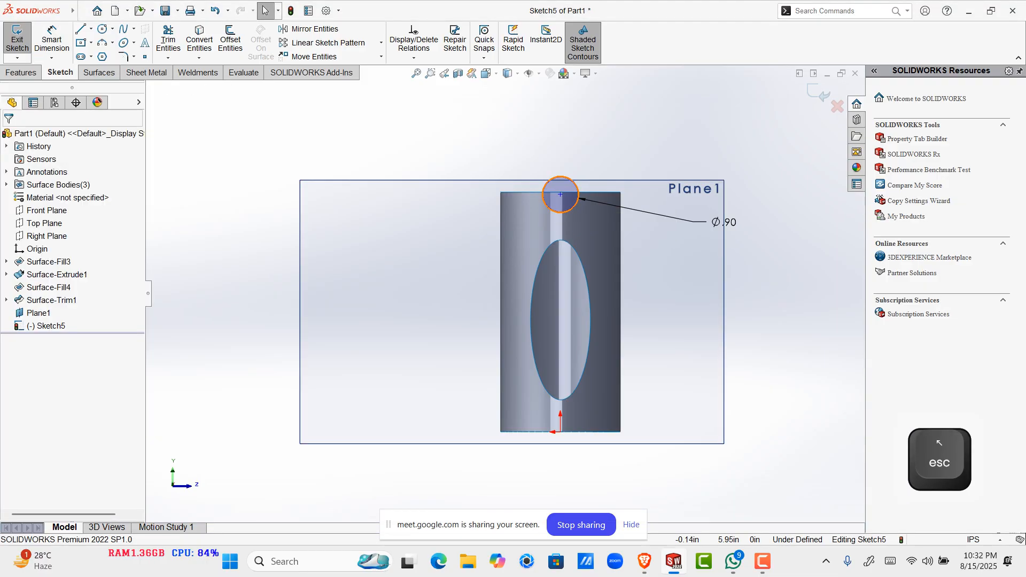
Step: Move the circle off to the side of the can and constrain its centre vertically to the origin
mouse_move(560, 194)
mouse_down()
mouse_move(568, 217)
mouse_move(506, 225)
mouse_move(566, 268)
mouse_move(560, 228)
mouse_move(717, 271)
mouse_up()
click(717, 270)
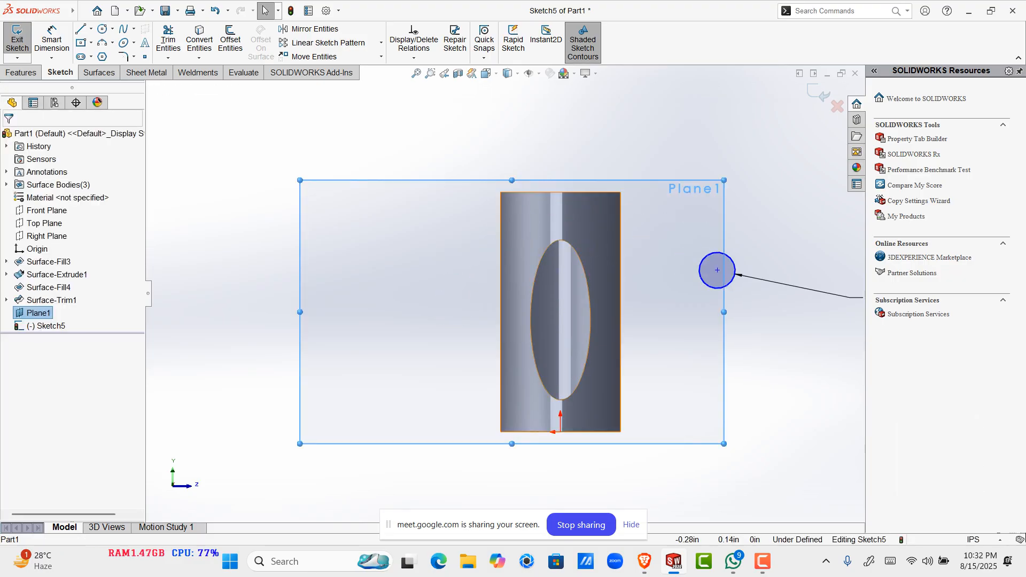
click(560, 432)
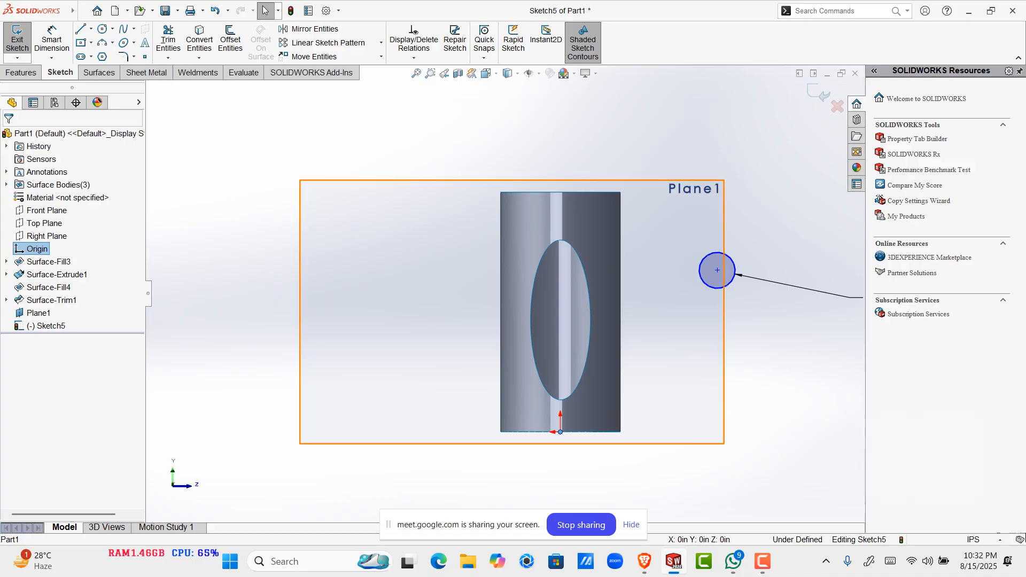
shift+click(717, 270)
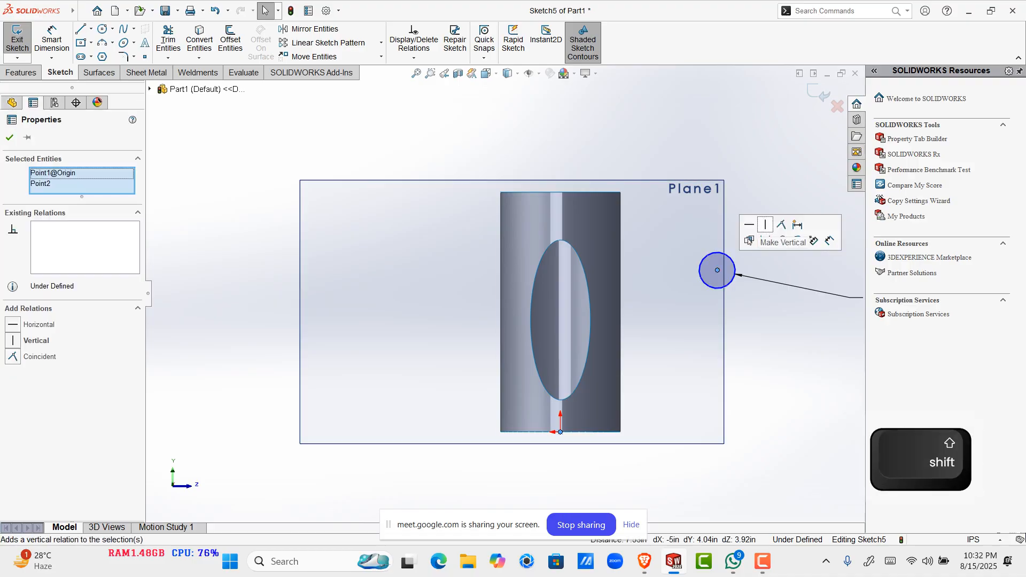
click(765, 225)
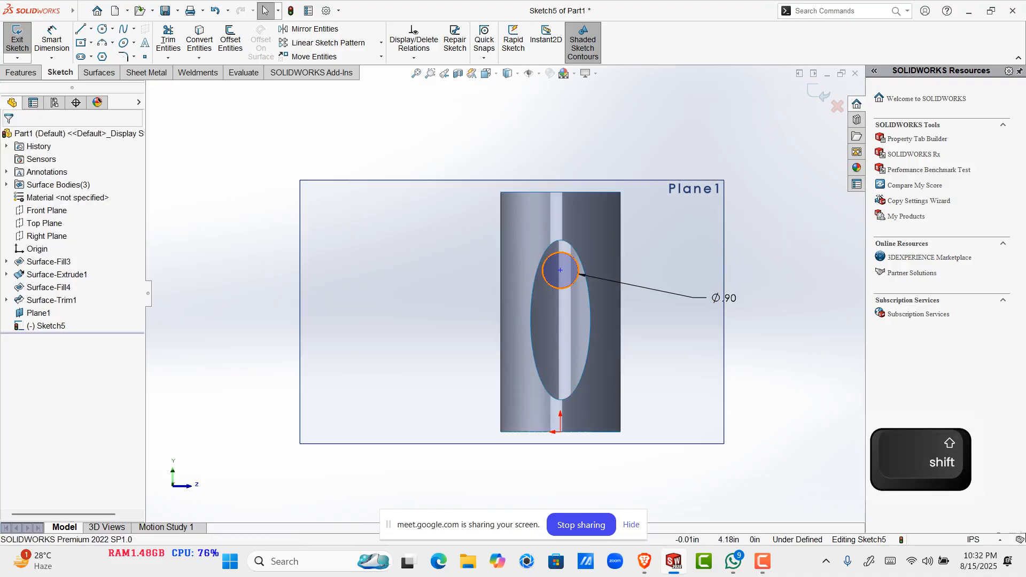
Step: Move the circle up to the elliptical opening's upper end and dimension its centre about 5 in above the origin
drag(560, 270, 560, 232)
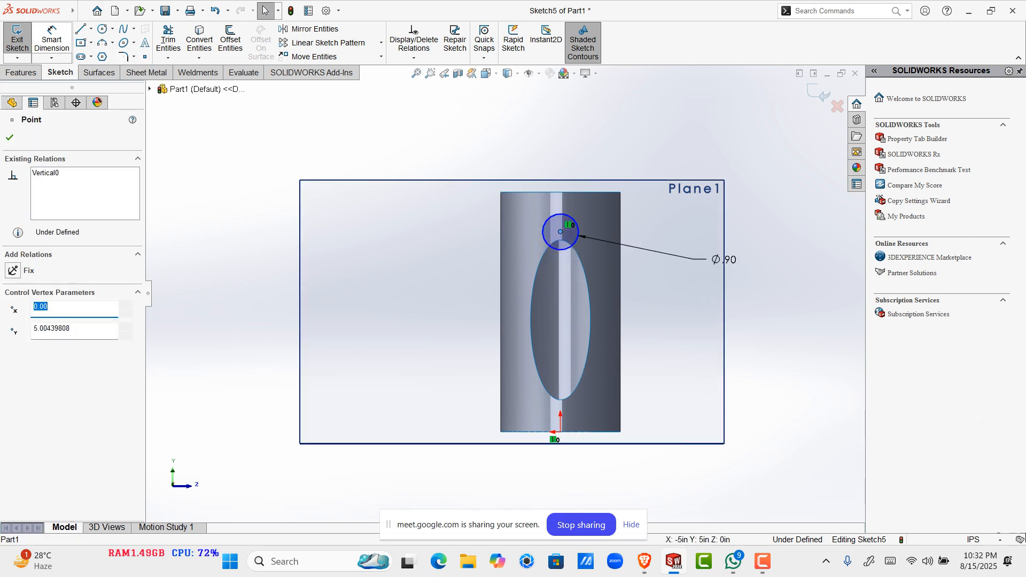
click(52, 40)
click(560, 232)
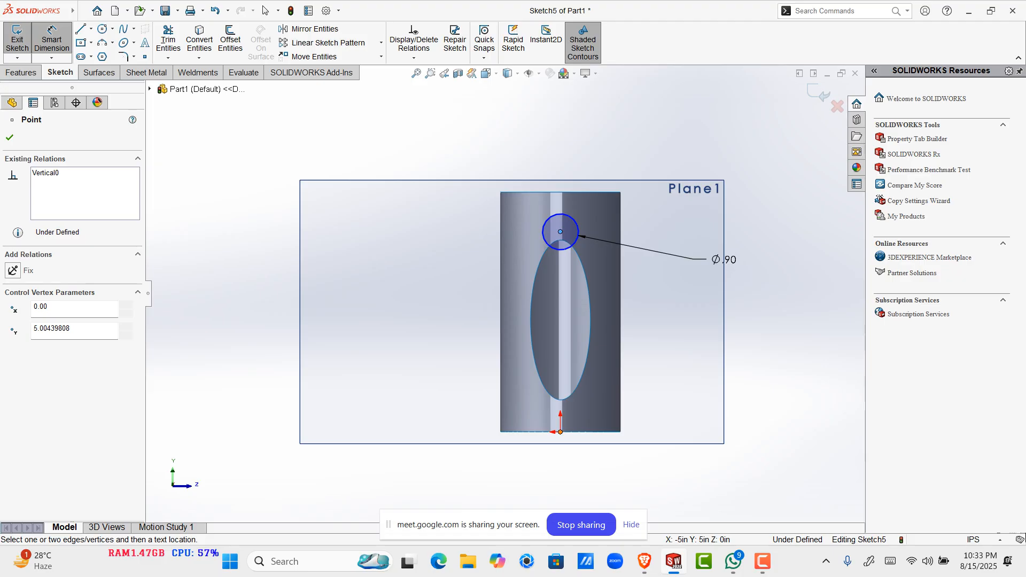
click(560, 431)
click(356, 337)
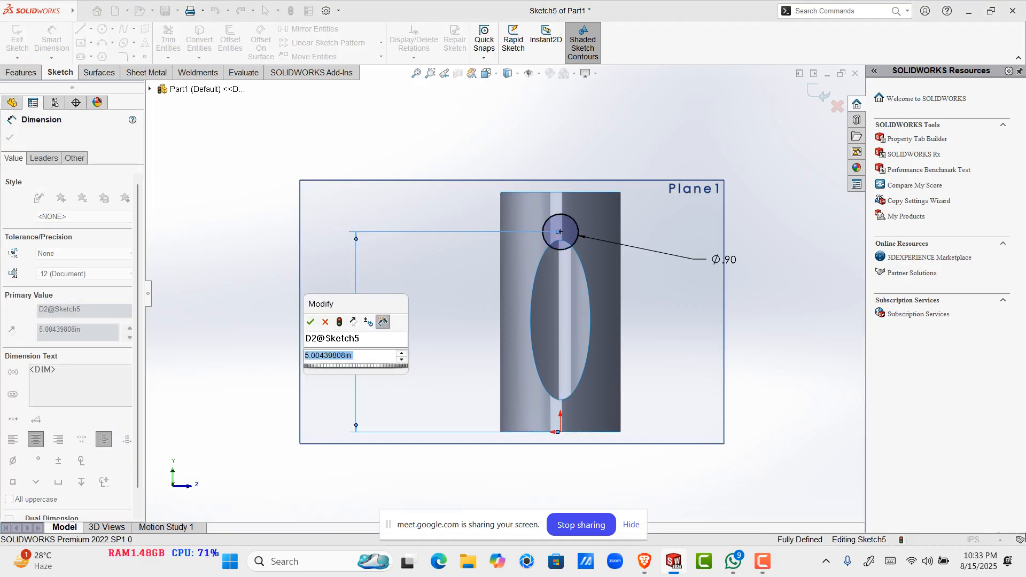
key(Return)
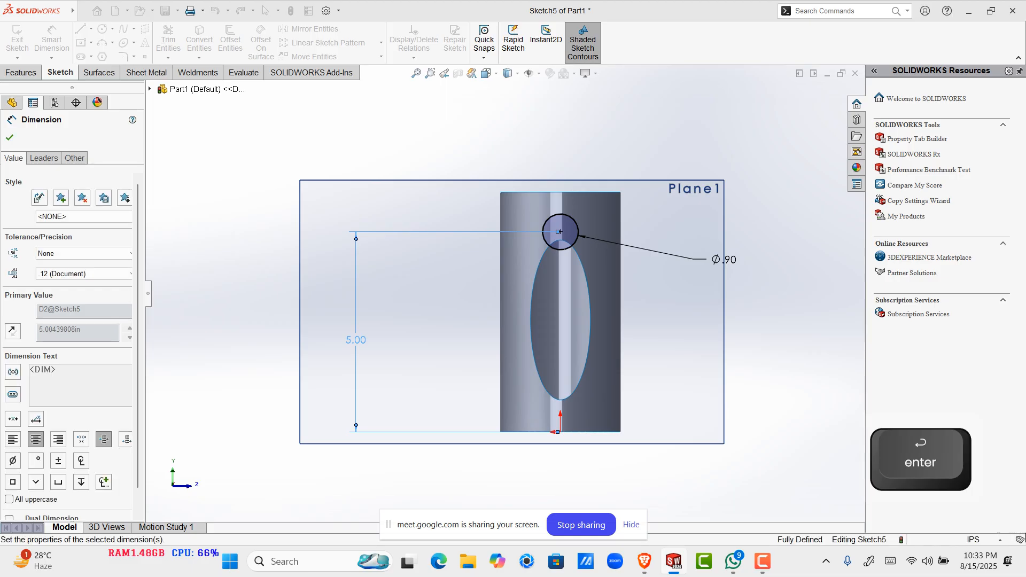
key(Escape)
Step: Examine the circle's position relative to the can's elliptical opening from several angles
scroll(499, 293, up, 2)
mouse_move(494, 299)
middle_down()
mouse_move(353, 283)
mouse_move(357, 316)
middle_up()
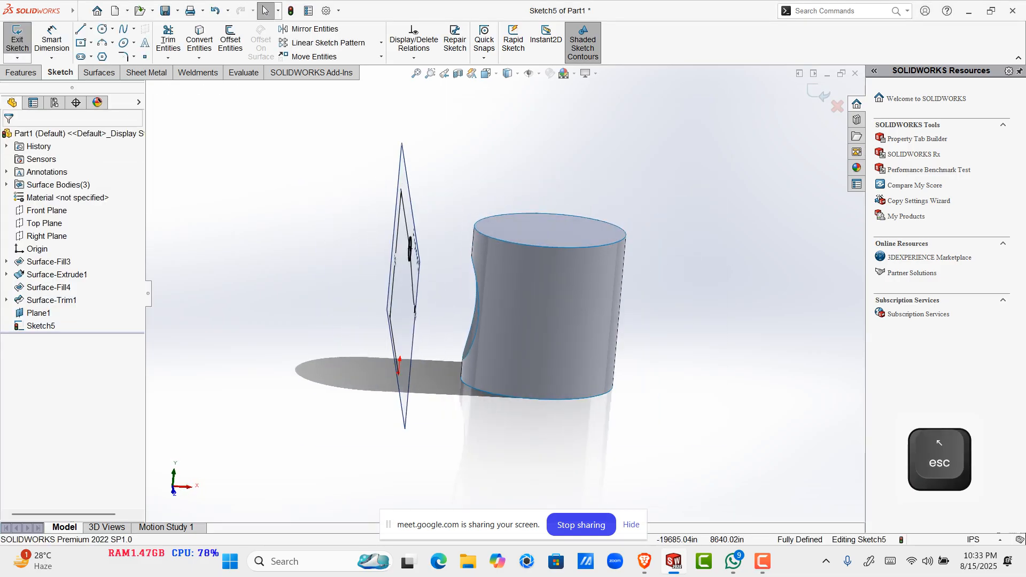
scroll(471, 358, down, 3)
mouse_move(470, 358)
middle_down()
mouse_move(500, 347)
mouse_move(464, 348)
middle_up()
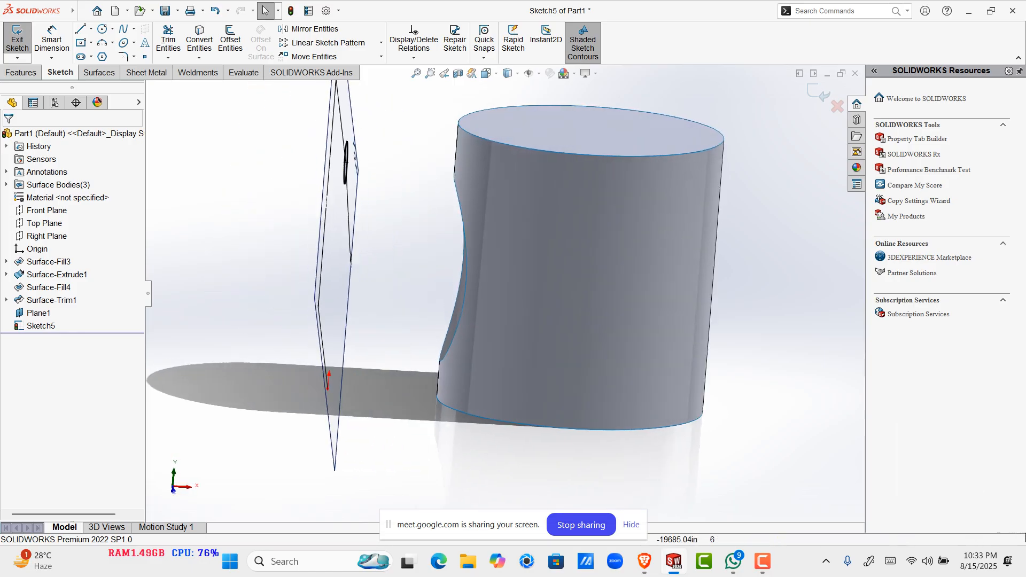
click(448, 348)
click(403, 299)
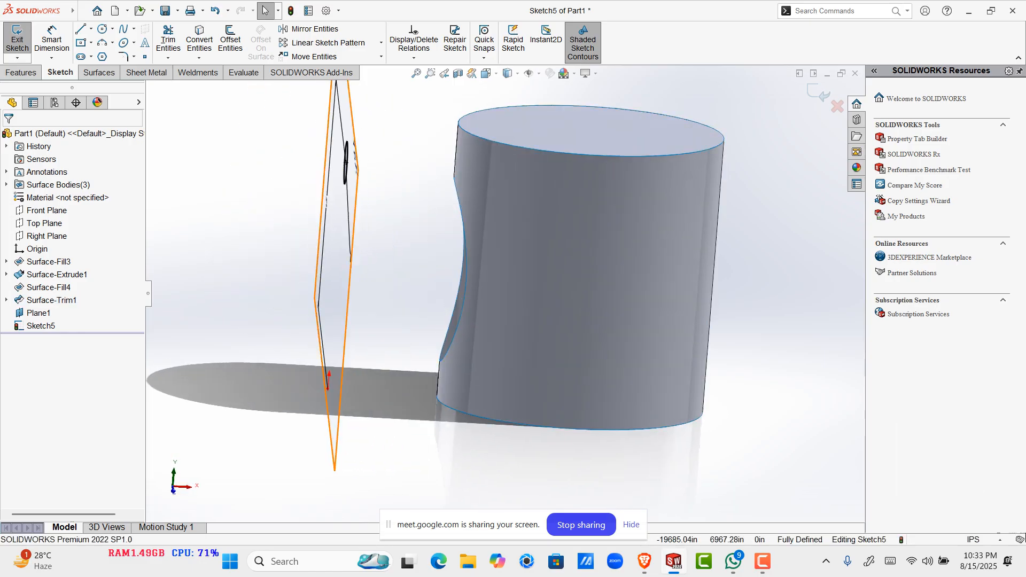
middle_drag(349, 171, 381, 171)
click(426, 323)
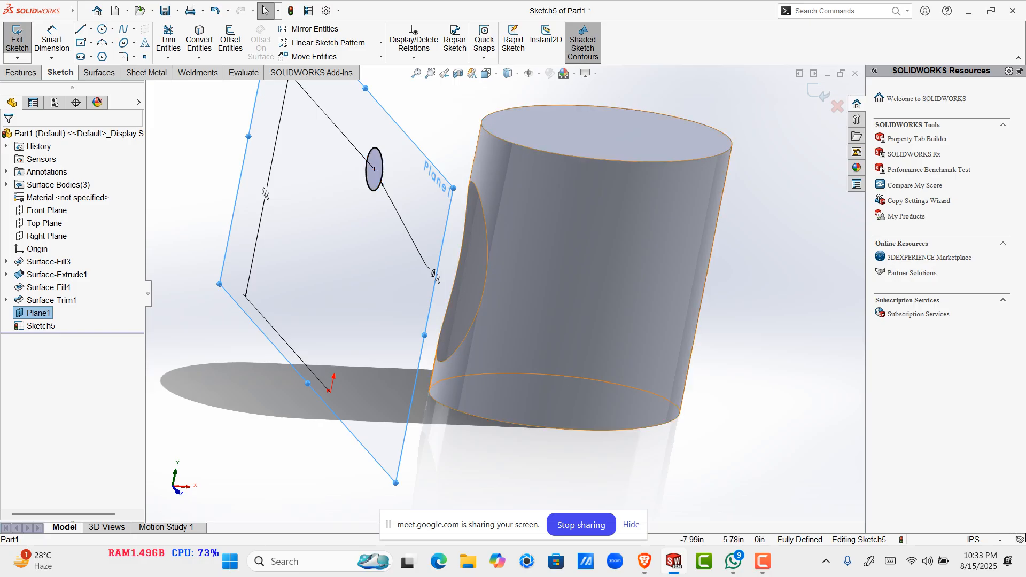
middle_drag(497, 235, 464, 225)
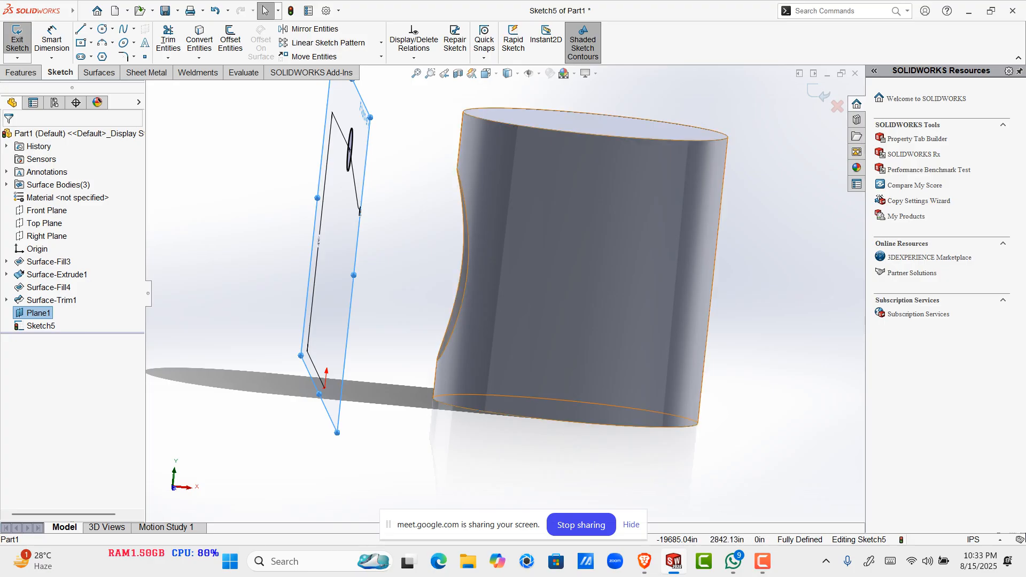
middle_drag(442, 339, 472, 336)
scroll(445, 337, up, 1)
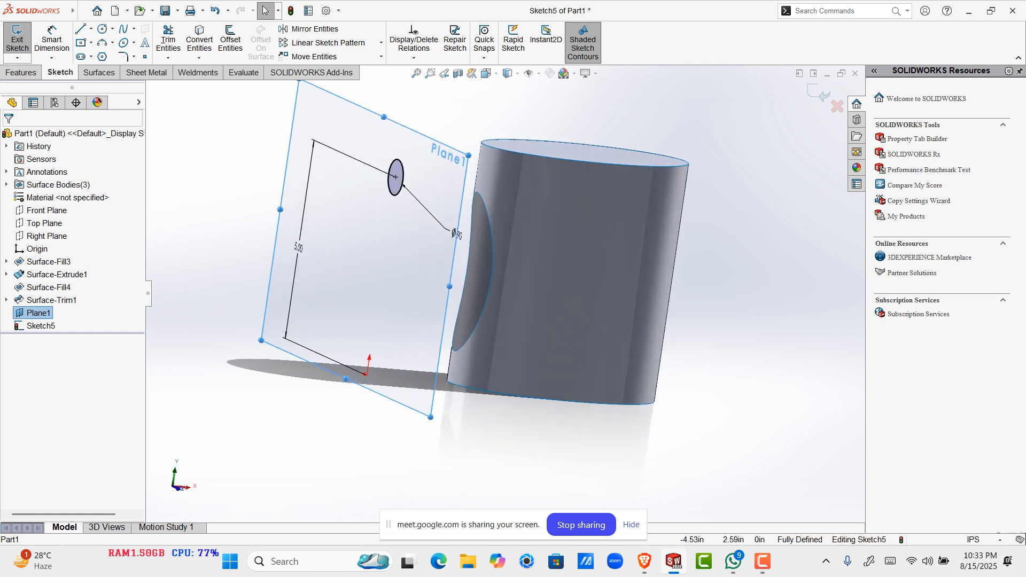
click(470, 338)
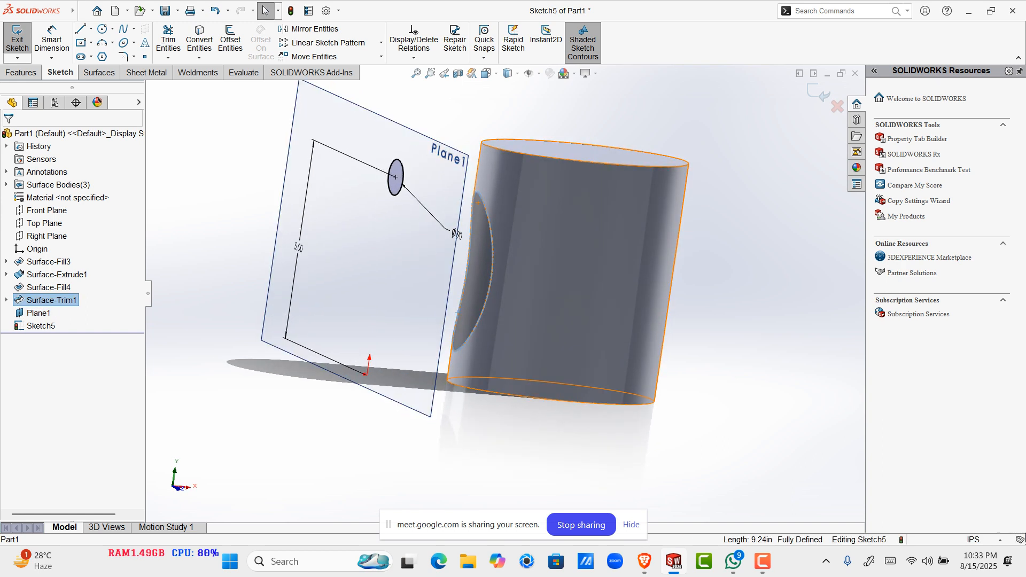
click(415, 287)
middle_drag(411, 285, 369, 277)
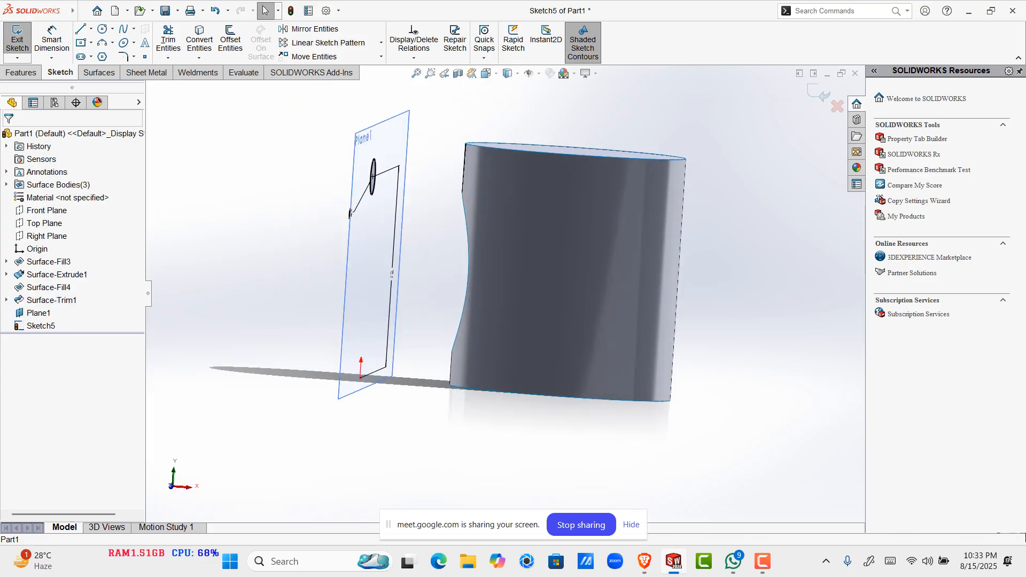
mouse_move(347, 276)
middle_down()
mouse_move(398, 278)
mouse_move(366, 277)
middle_up()
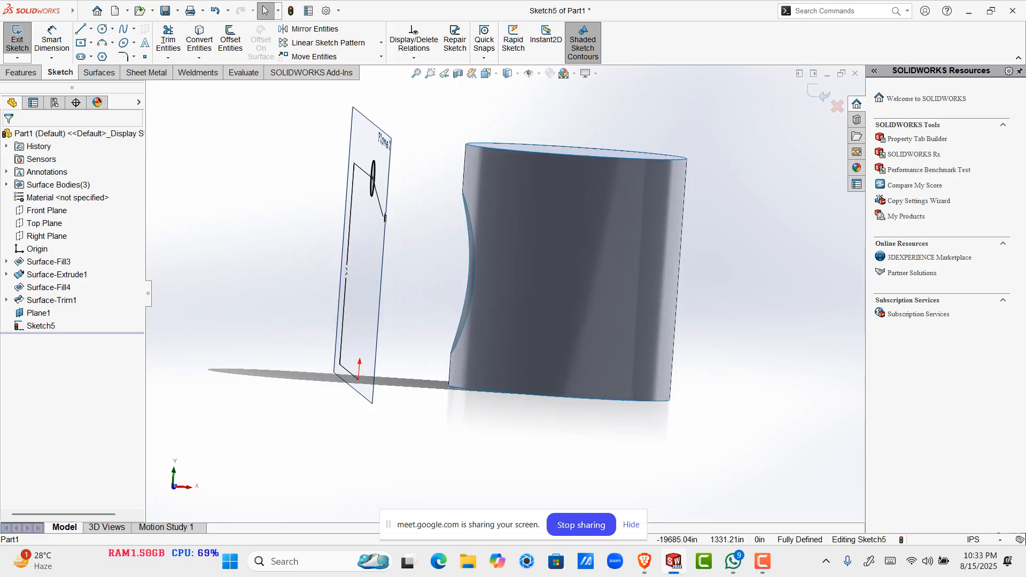
Step: Close the circle sketch and start a new sketch on the Front Plane
click(17, 38)
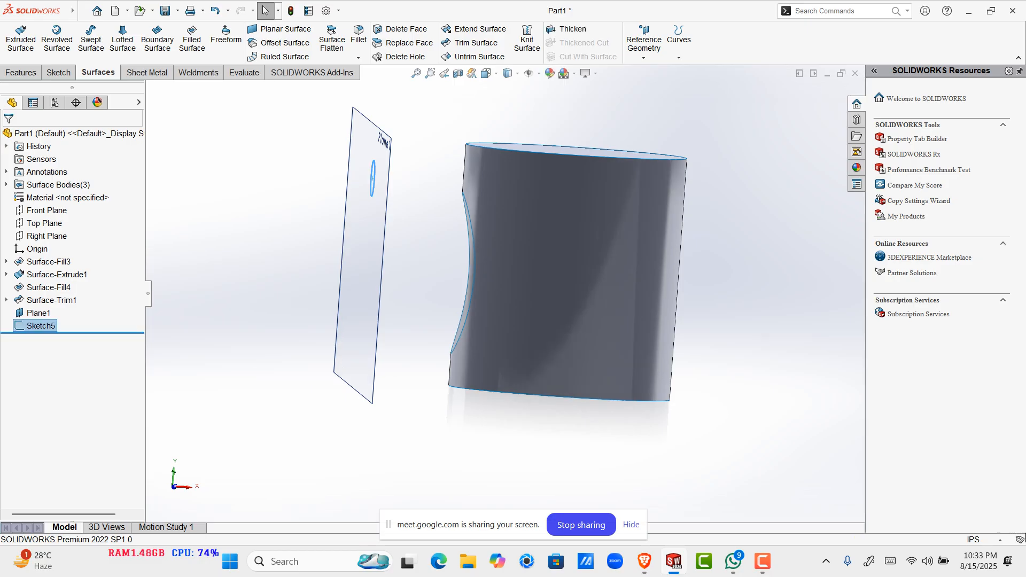
click(58, 73)
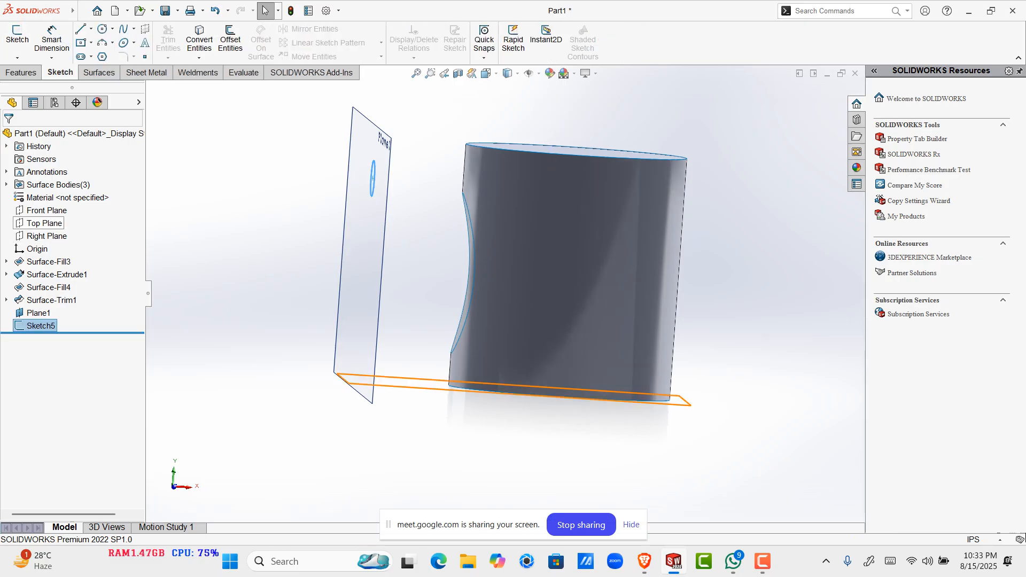
click(47, 210)
middle_drag(540, 241, 525, 274)
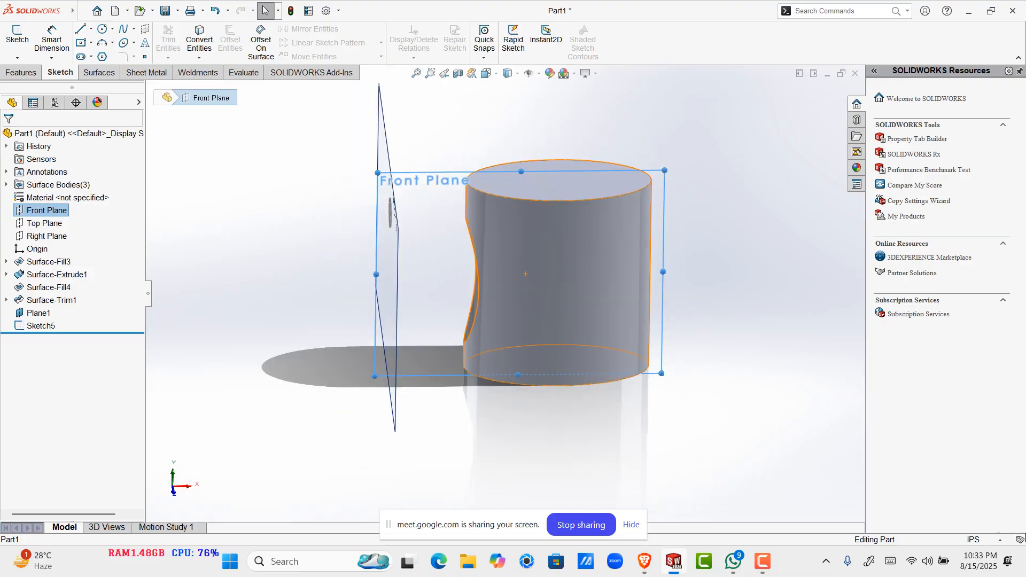
right_click(46, 210)
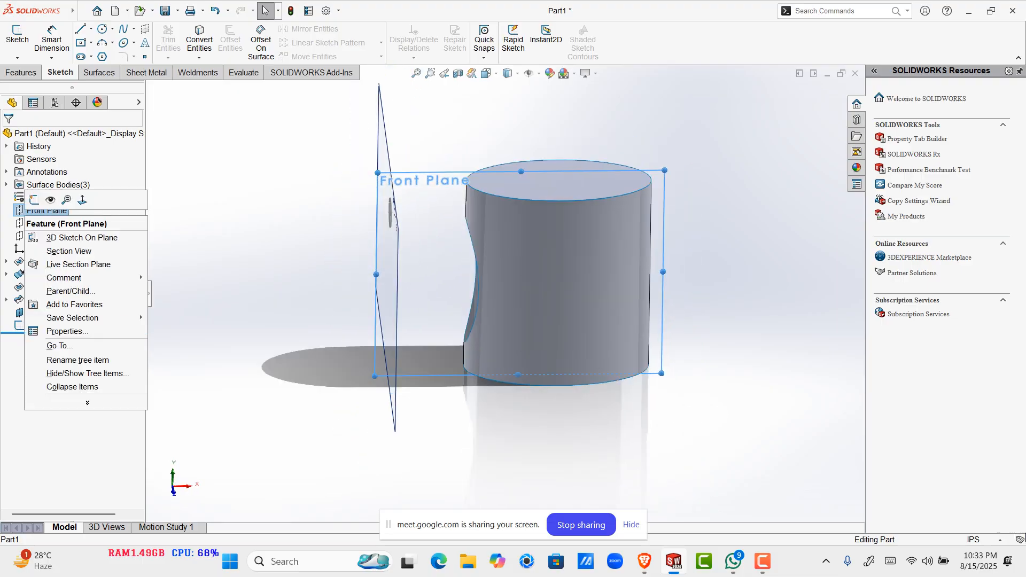
click(30, 201)
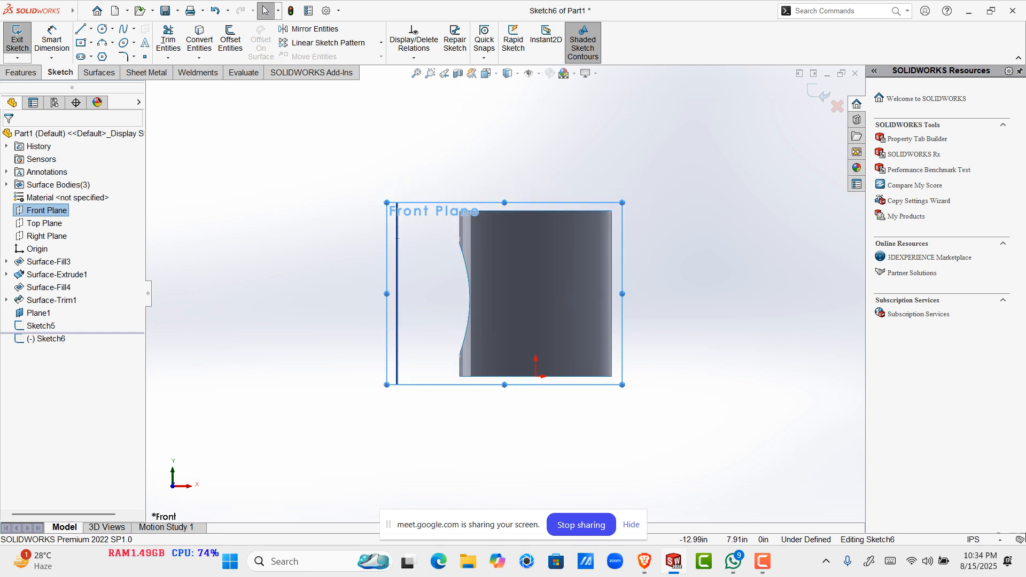
Step: Exit the empty sketch on the Front Plane and clear the selection
click(17, 38)
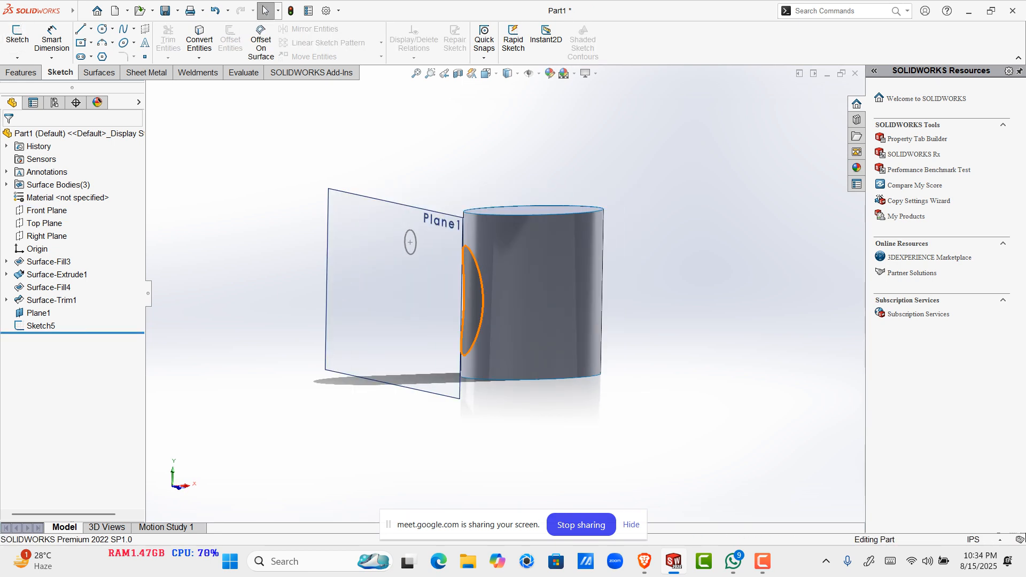
click(482, 291)
key(Escape)
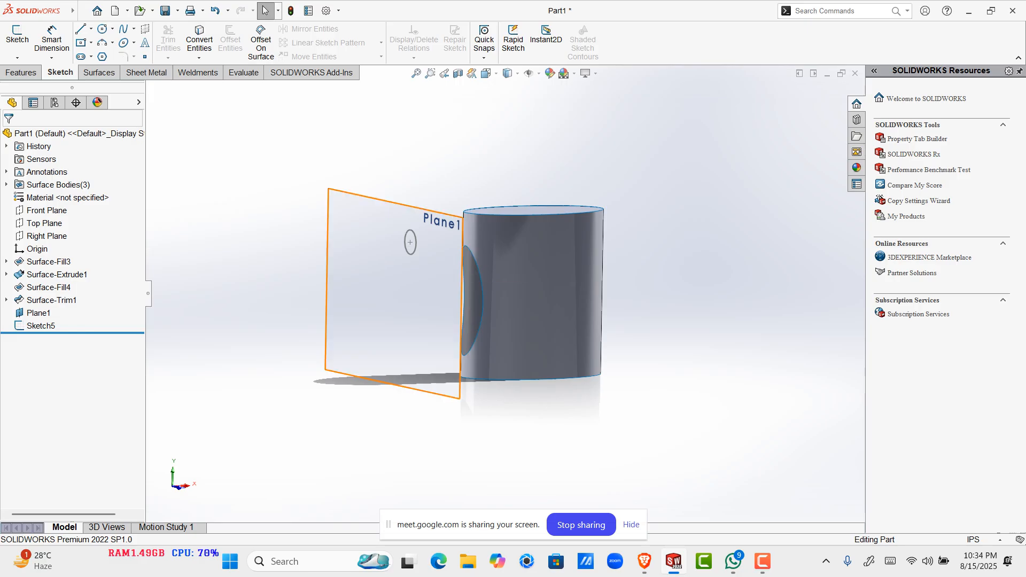
Step: Try to convert the curved edge of the trimmed opening into sketch entities without an open sketch
click(476, 262)
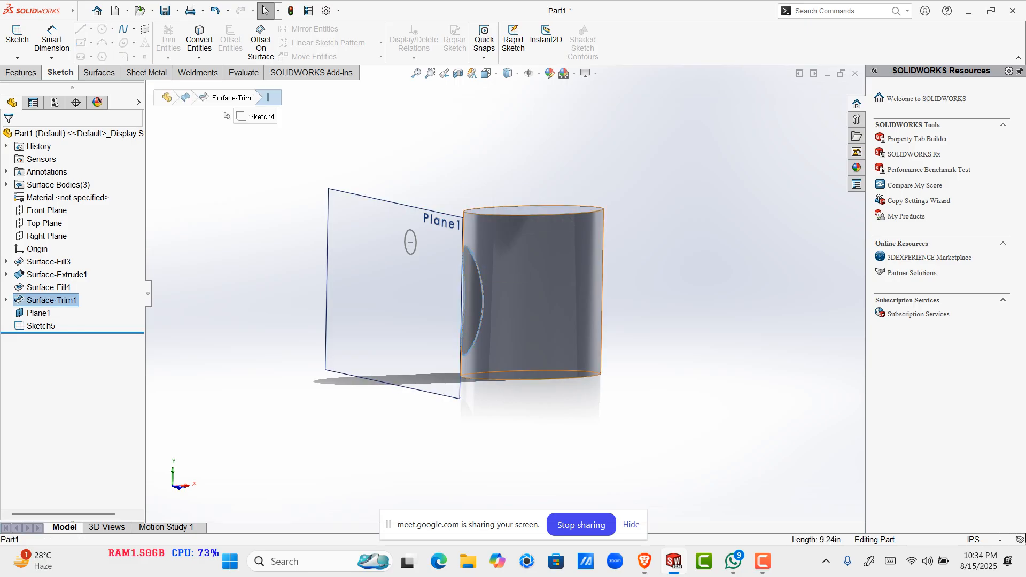
click(200, 40)
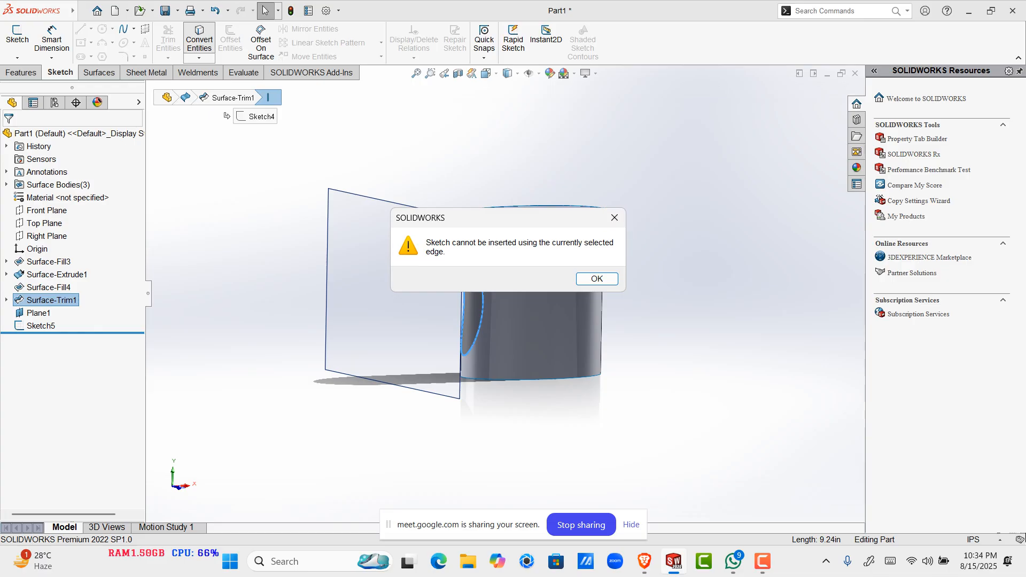
click(615, 218)
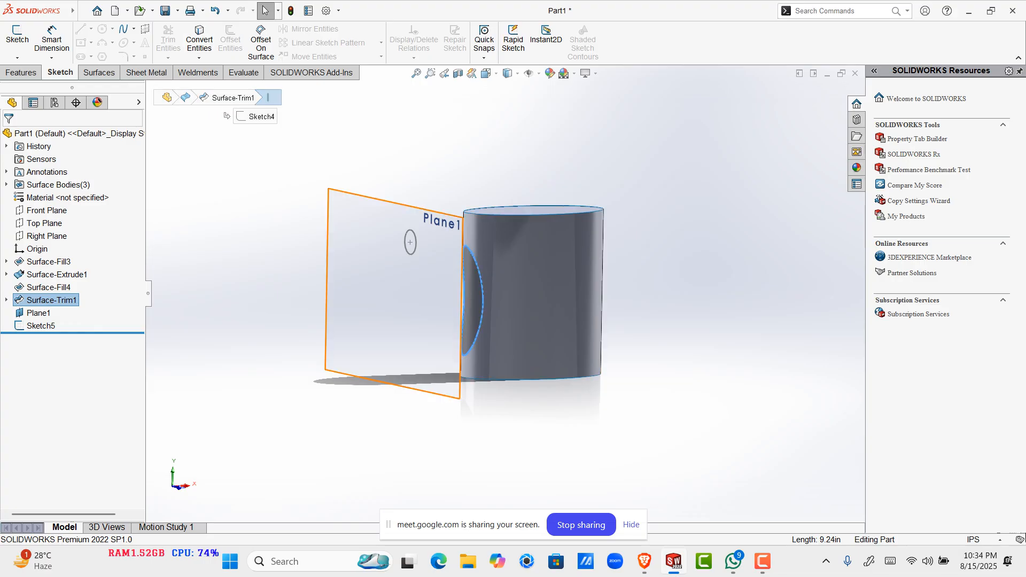
key(Escape)
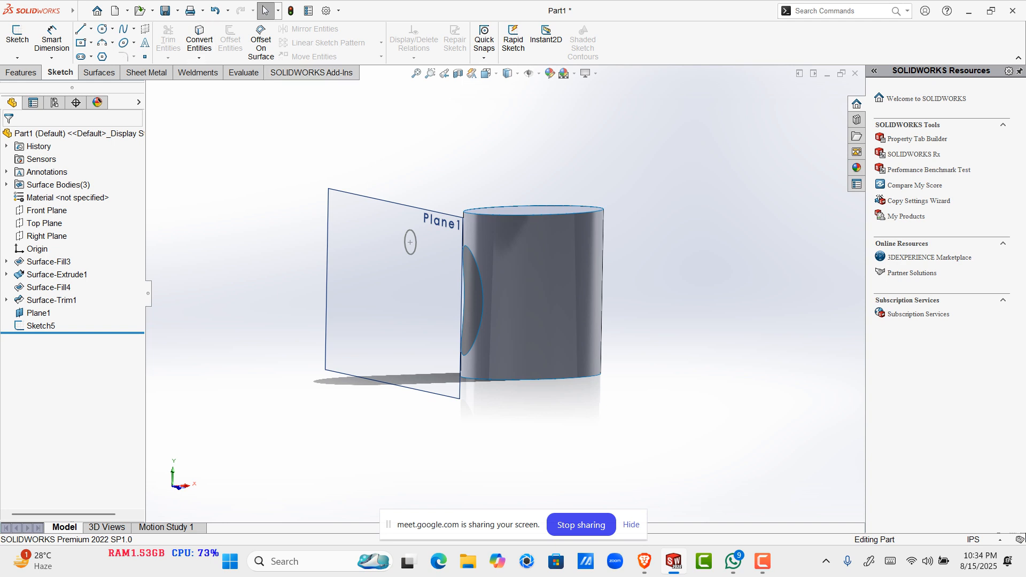
Step: Create a 3D sketch, convert the curved edge of the trimmed opening into it, and exit the sketch
click(17, 58)
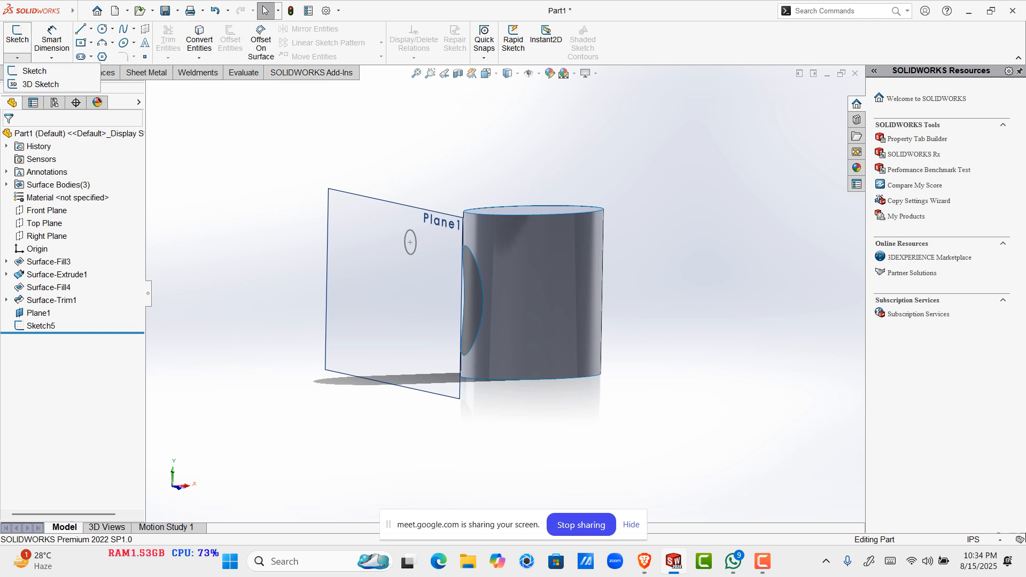
click(17, 57)
click(17, 58)
click(40, 84)
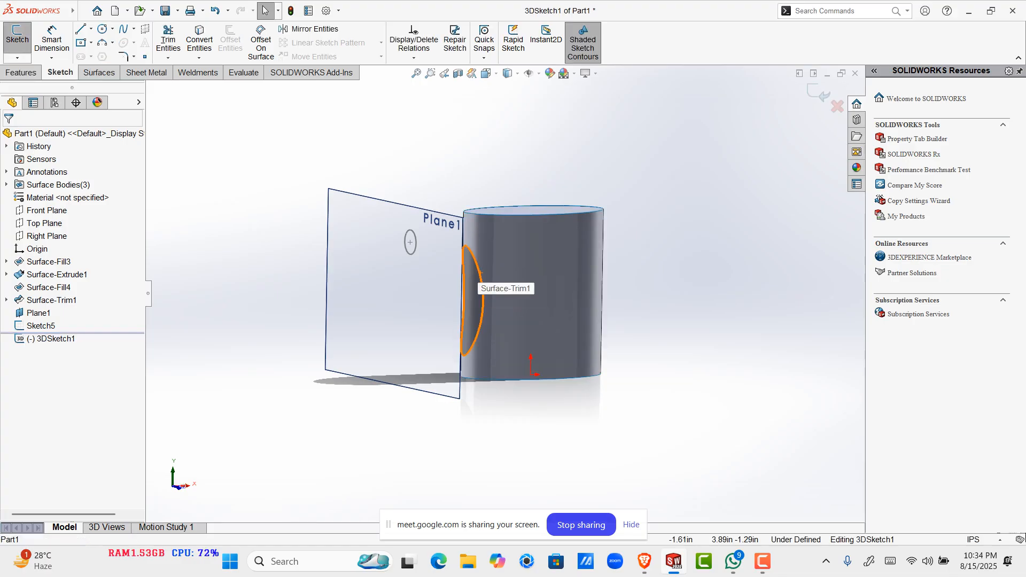
click(477, 283)
click(200, 43)
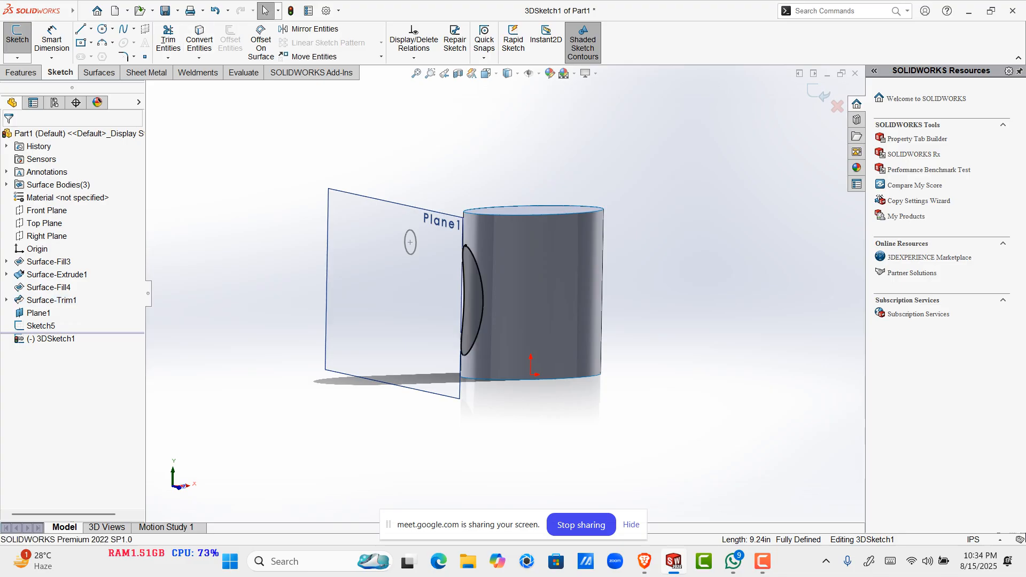
scroll(476, 320, down, 4)
scroll(504, 291, up, 5)
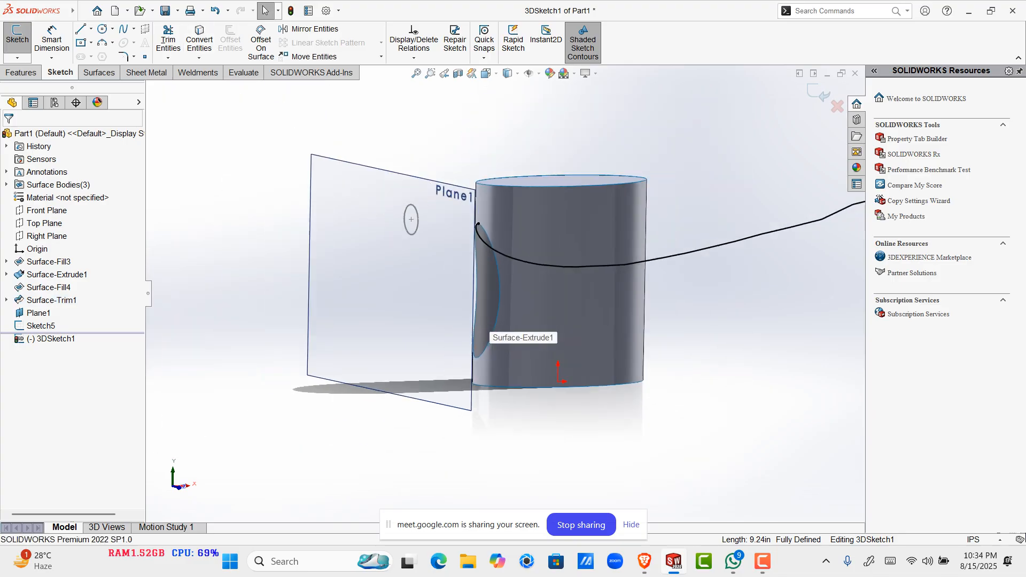
scroll(520, 289, up, 5)
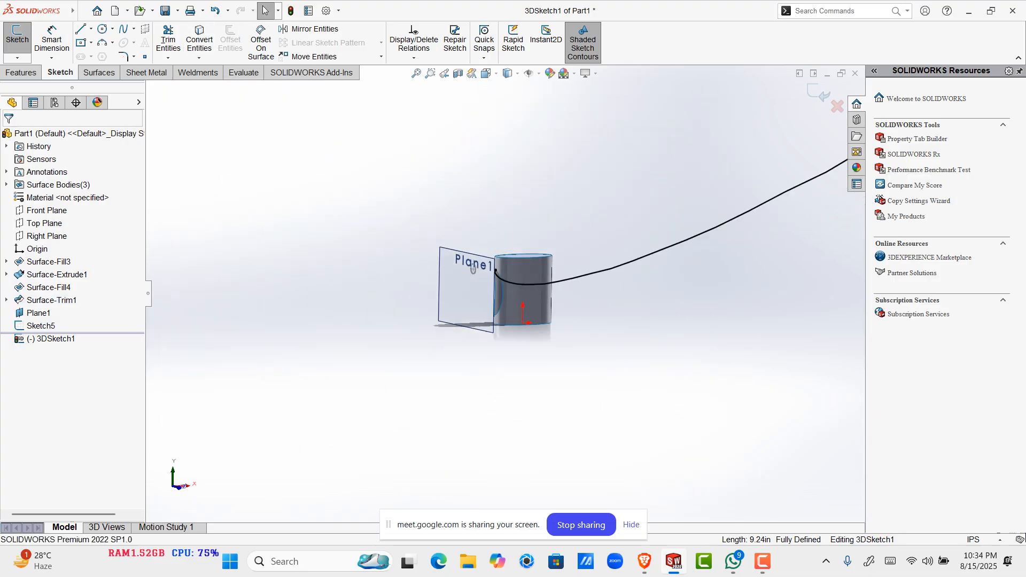
scroll(519, 289, down, 4)
middle_drag(519, 289, 481, 286)
drag(473, 208, 448, 66)
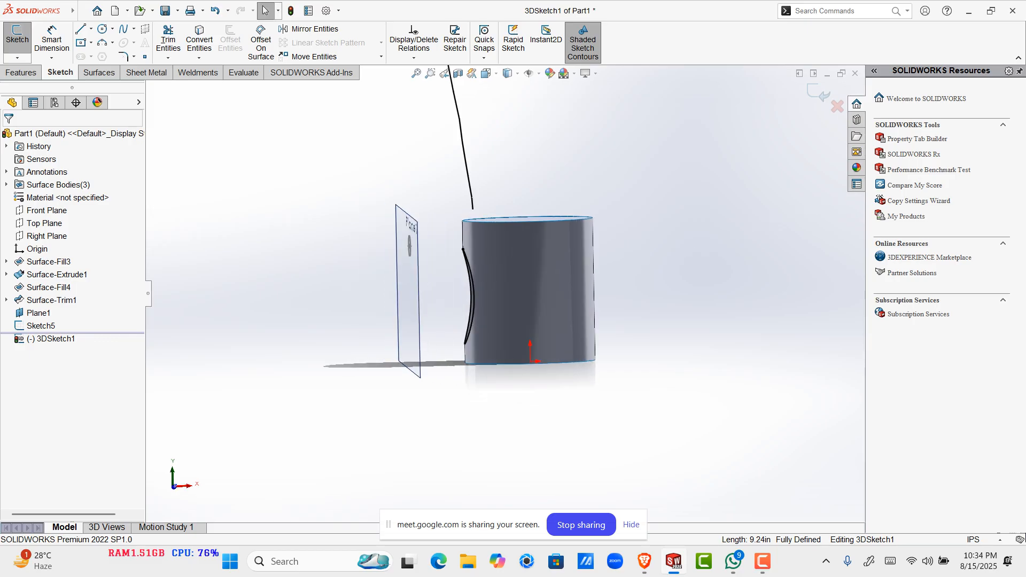
key(ctrl)
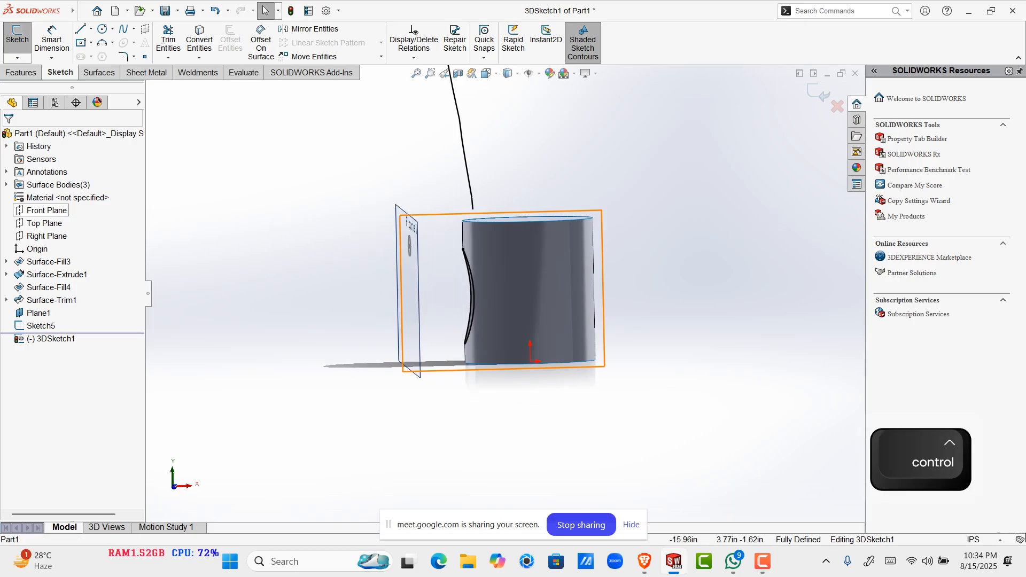
ctrl+click(47, 210)
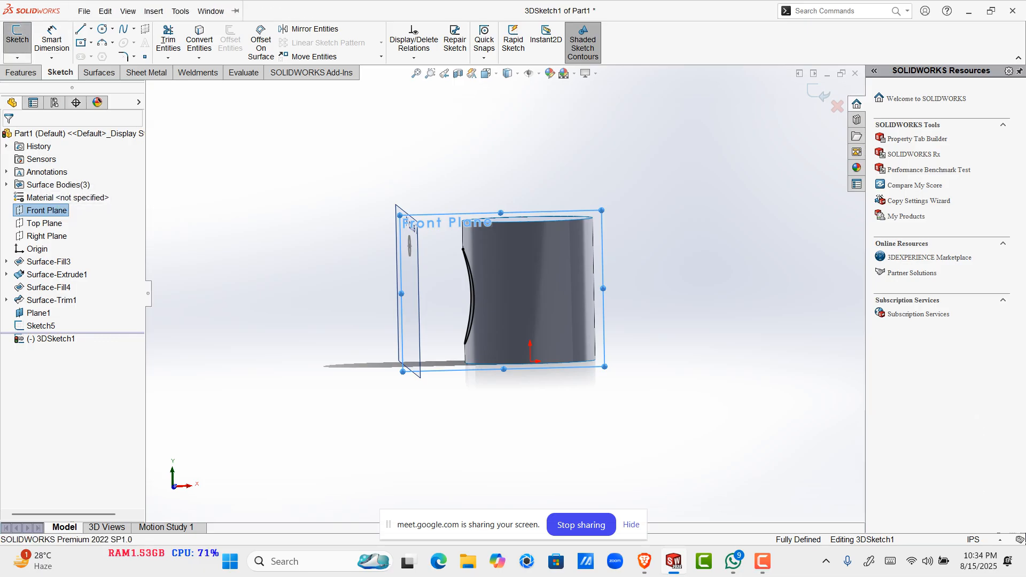
click(17, 57)
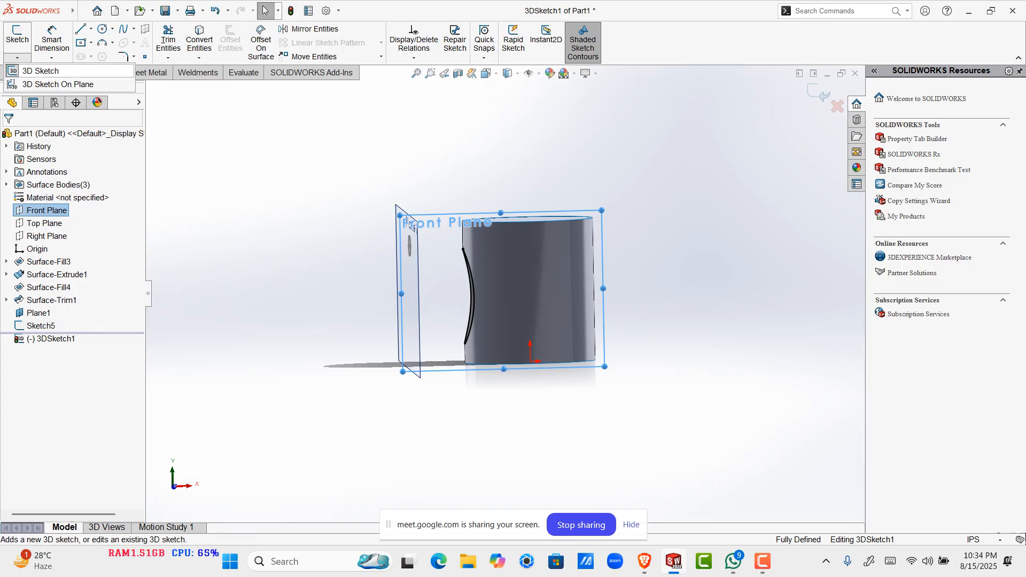
click(40, 70)
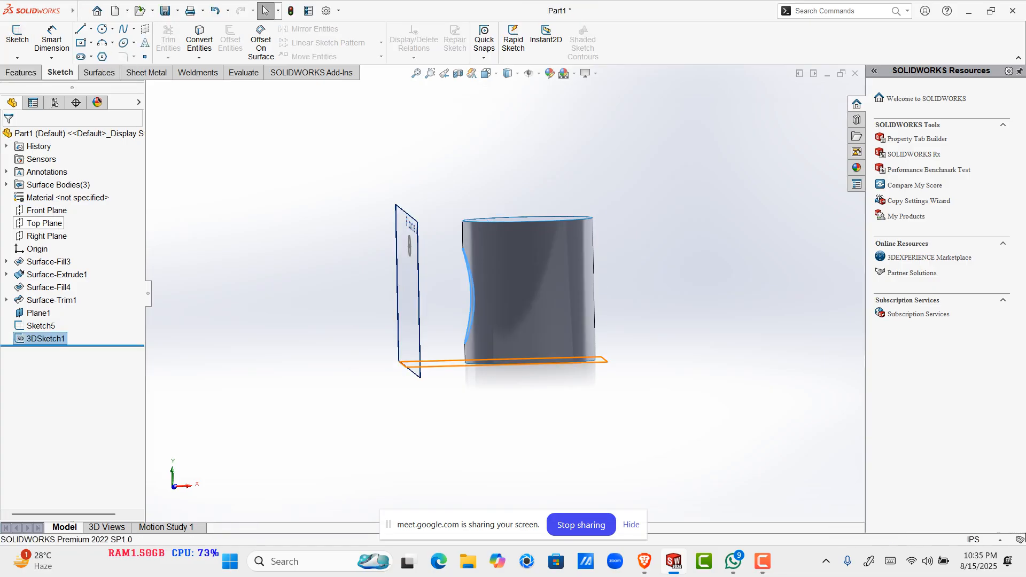
Step: On the Front Plane, sketch a three-point arc of about 10.5 in radius from below Plane1's circle to the opening's lower end
click(47, 211)
click(61, 195)
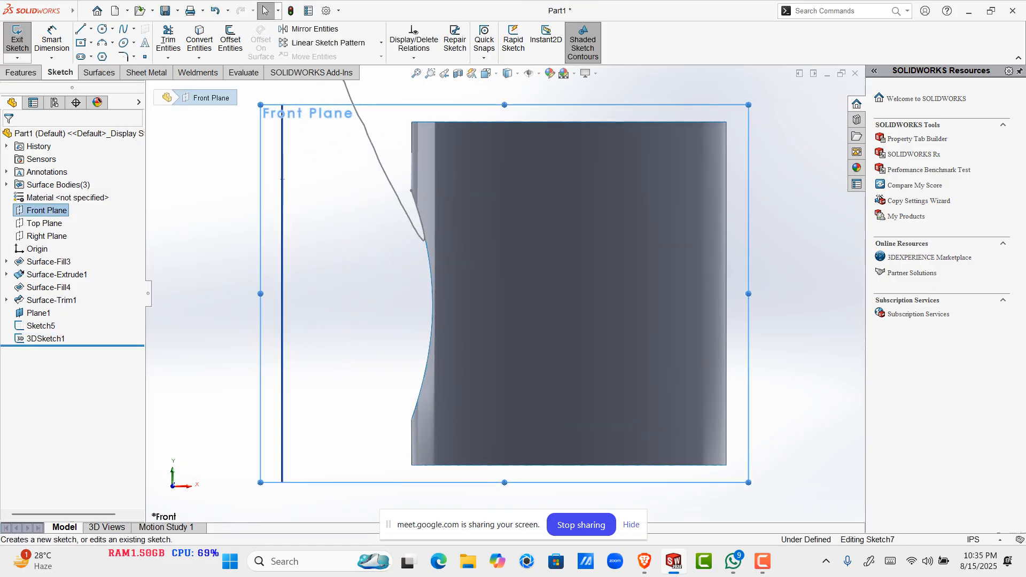
click(103, 42)
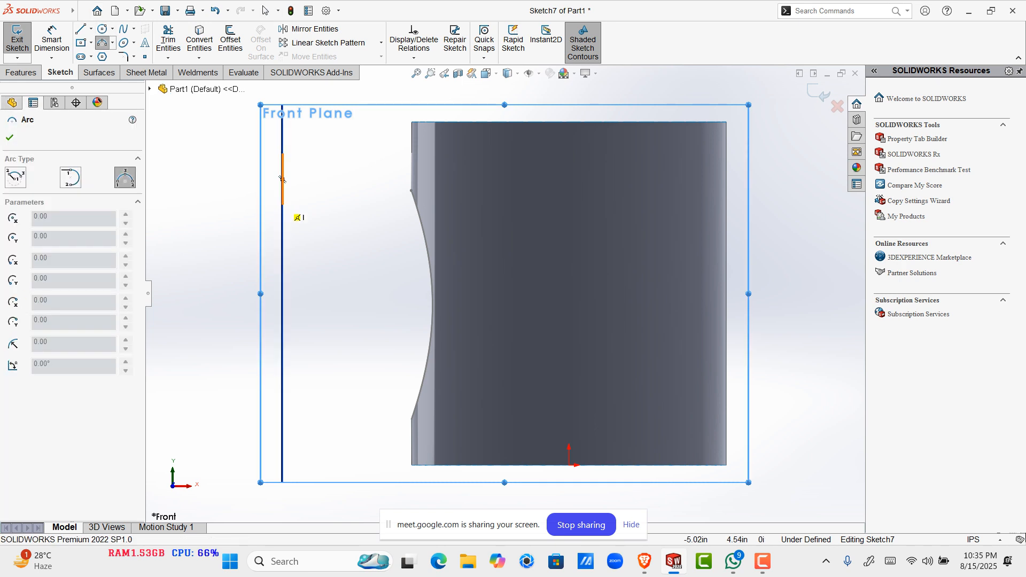
drag(282, 204, 410, 417)
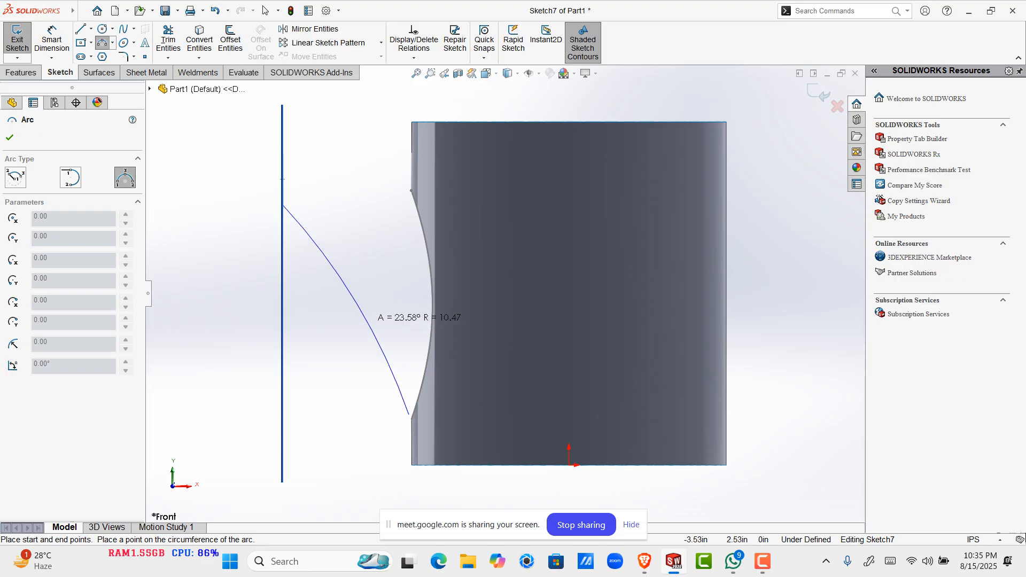
click(374, 315)
key(Escape)
Step: Constrain the arc's upper endpoint to the circle on Plane1
scroll(282, 198, down, 5)
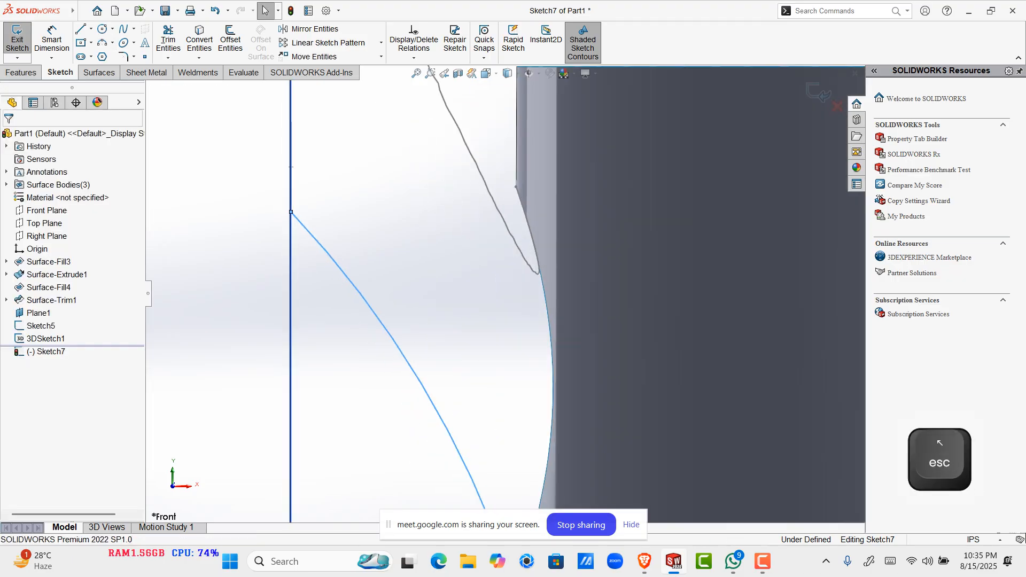
click(282, 210)
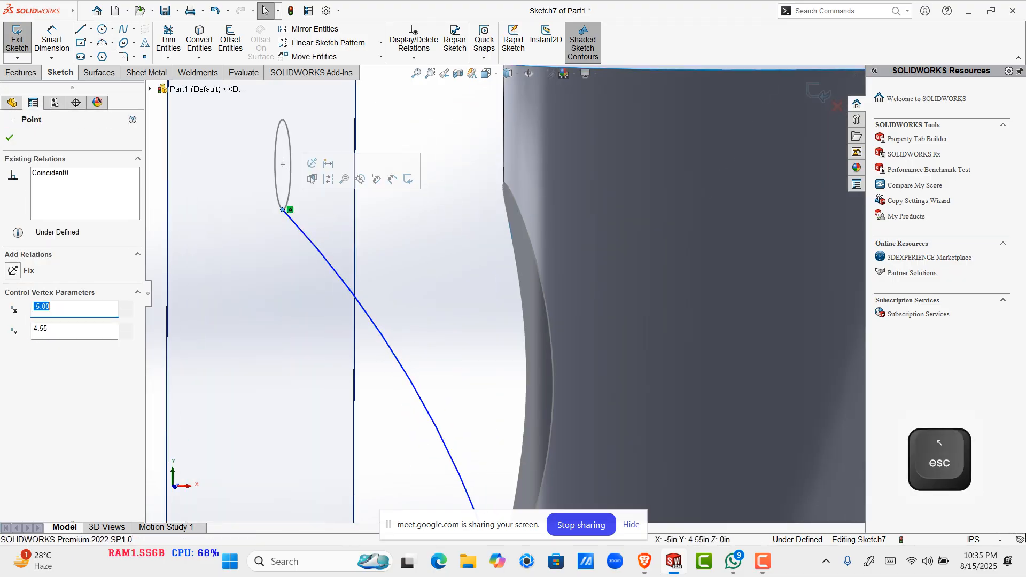
shift+click(291, 158)
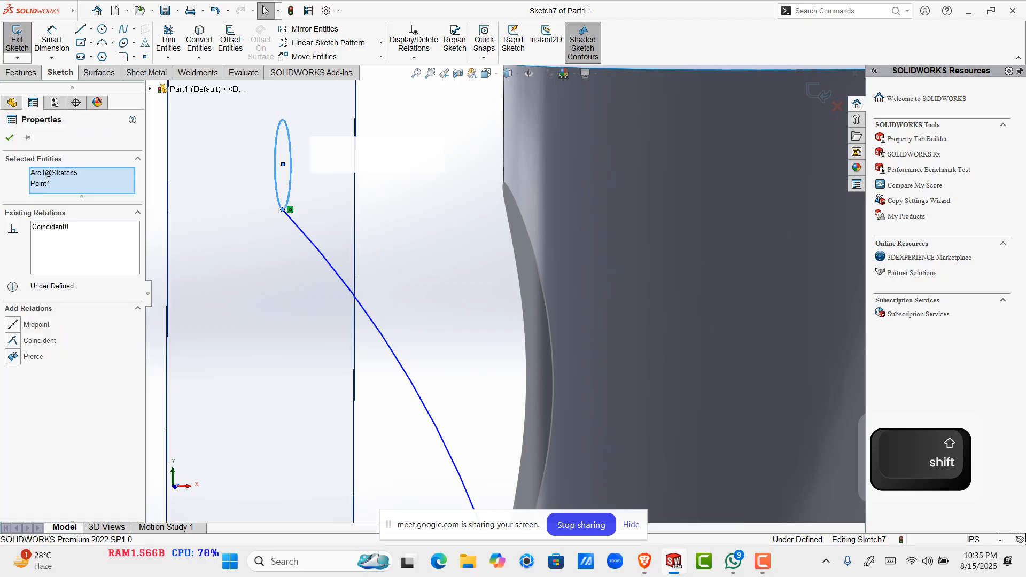
click(430, 224)
scroll(470, 342, up, 5)
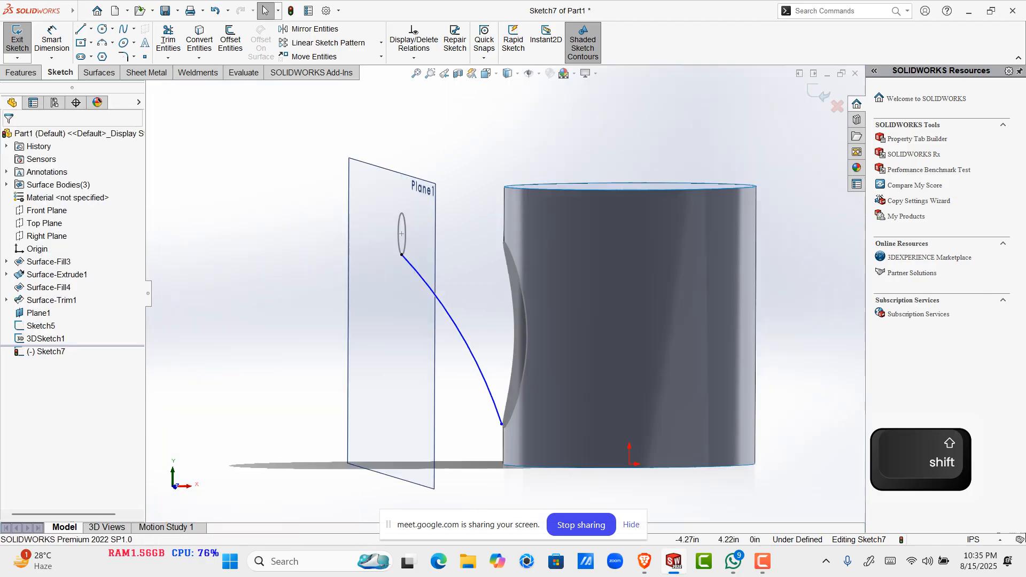
Step: Add a Pierce relation between the arc's lower endpoint and the converted 3D sketch curve of the opening
scroll(481, 393, down, 6)
click(585, 429)
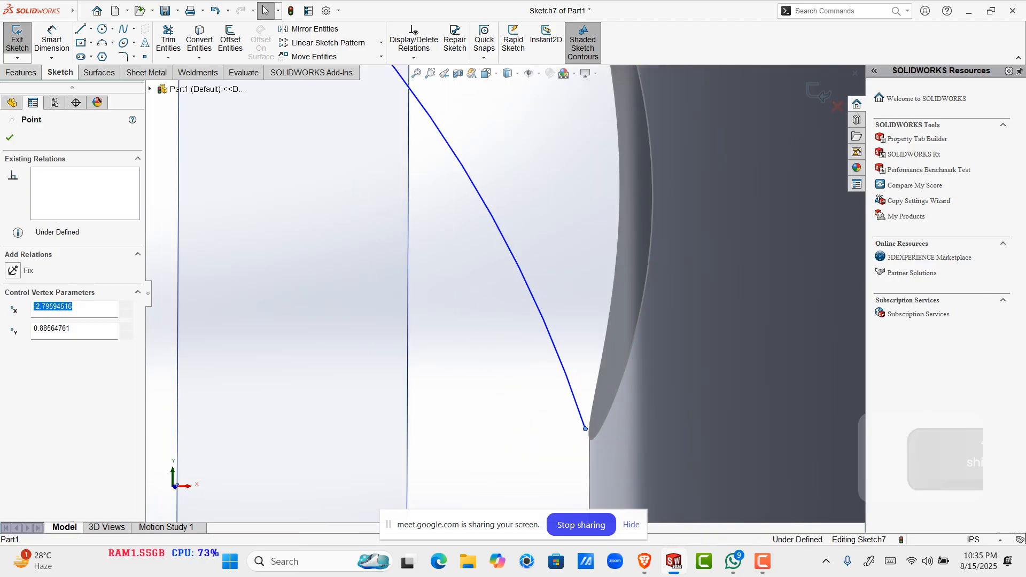
shift+click(600, 422)
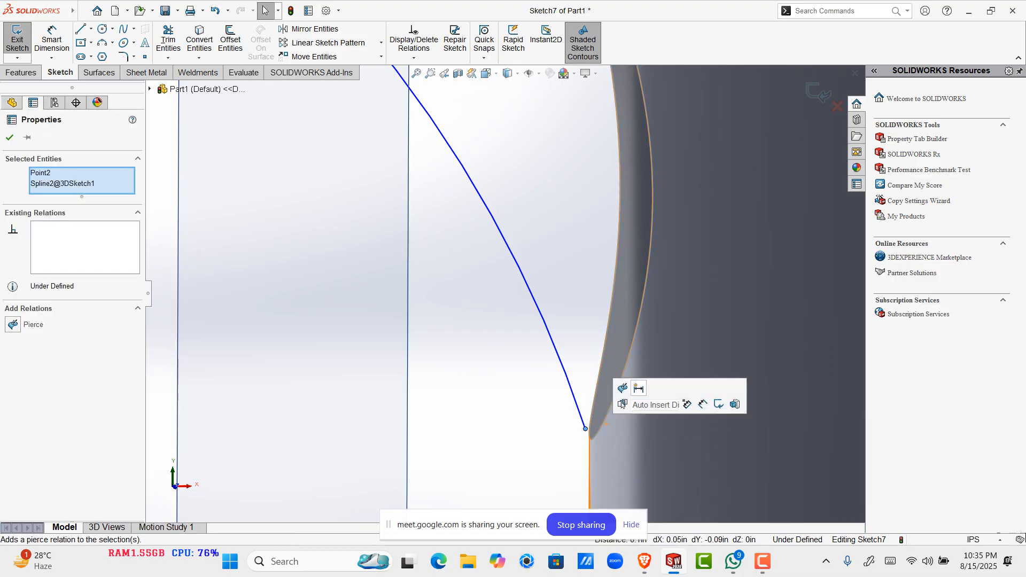
click(623, 388)
click(332, 182)
scroll(331, 181, up, 6)
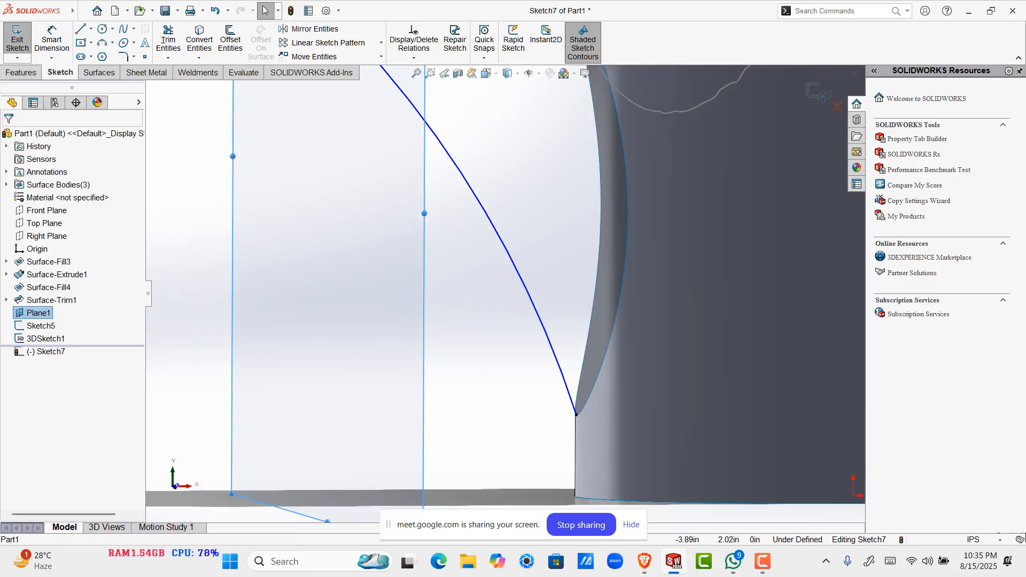
scroll(334, 182, up, 1)
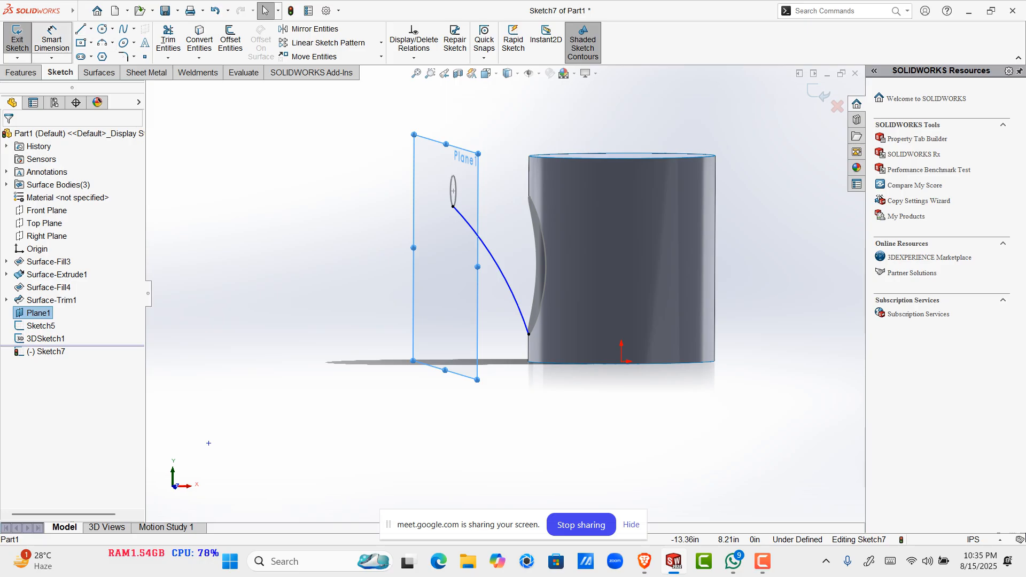
Step: Dimension the arc's radius to 10 in and exit the sketch
click(52, 39)
click(489, 251)
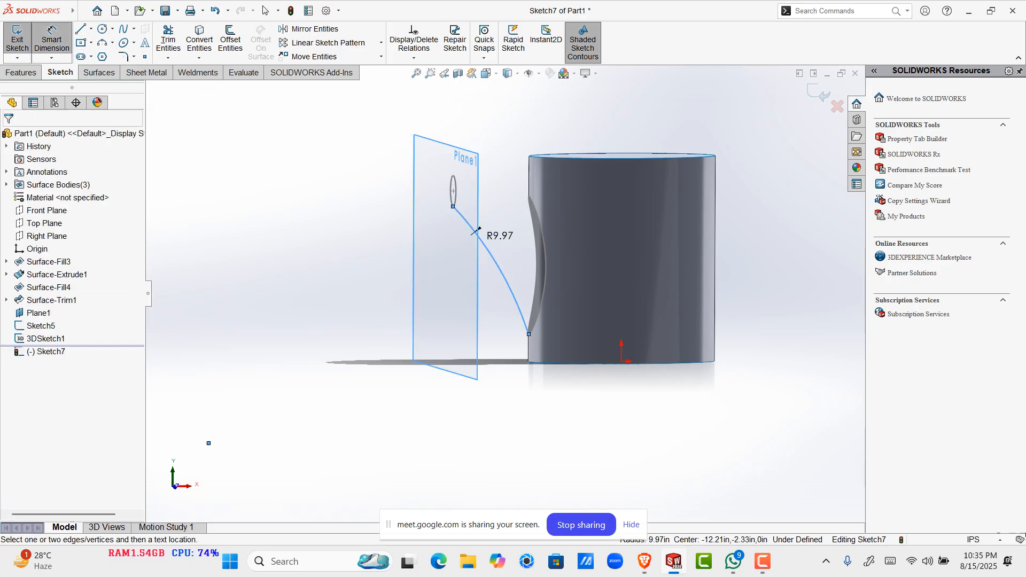
click(500, 235)
text(10)
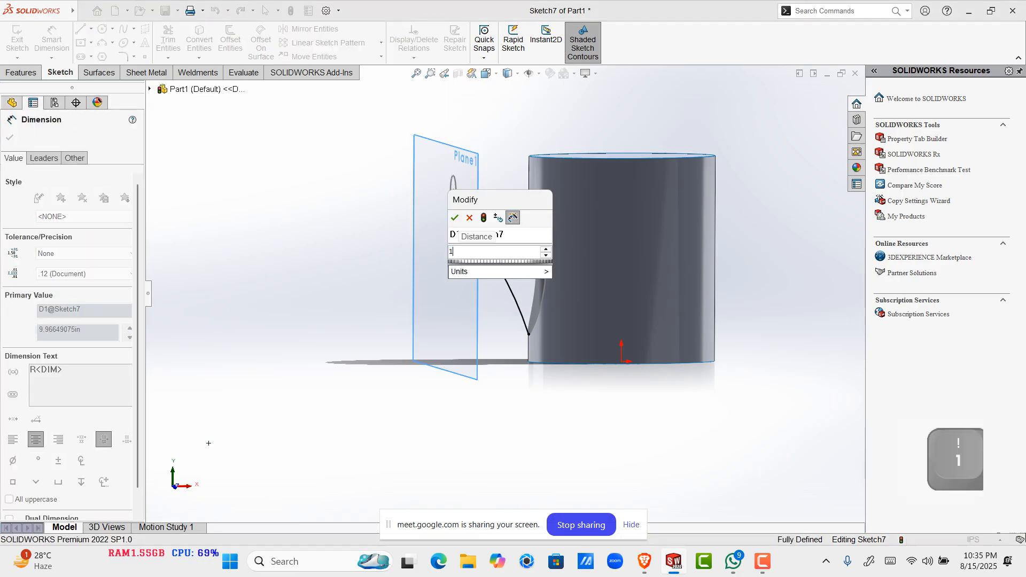
key(Return)
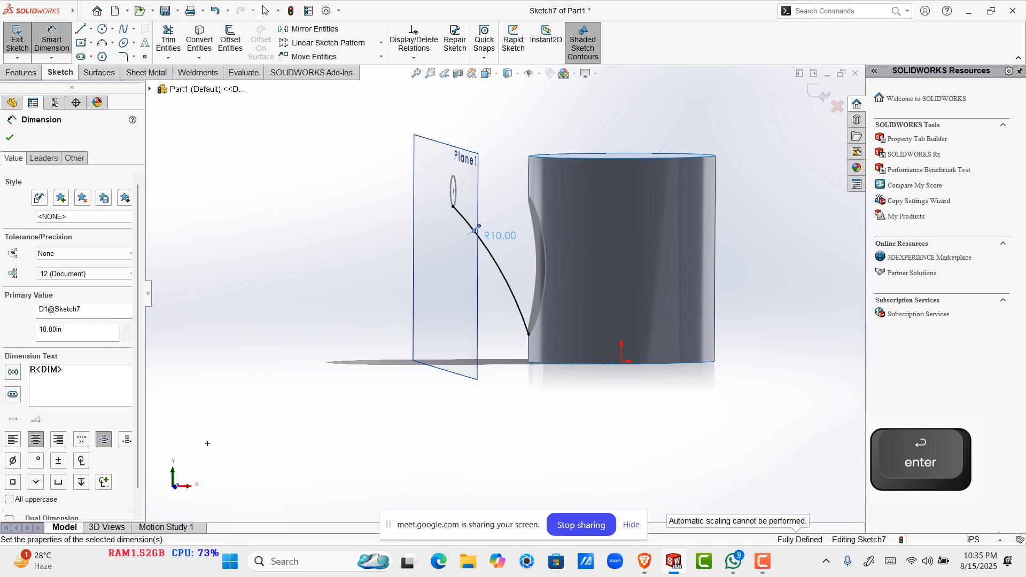
key(Escape)
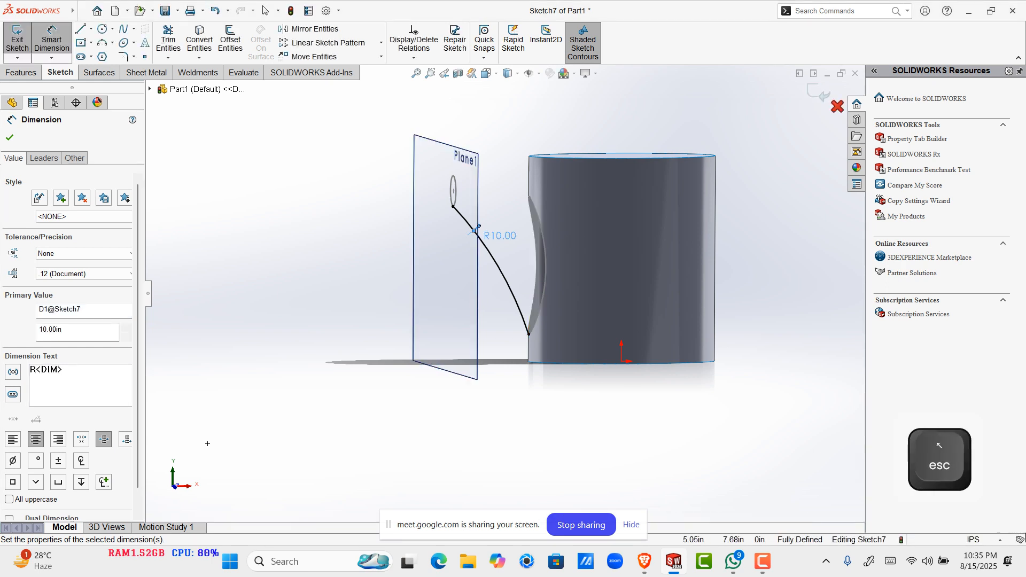
click(819, 94)
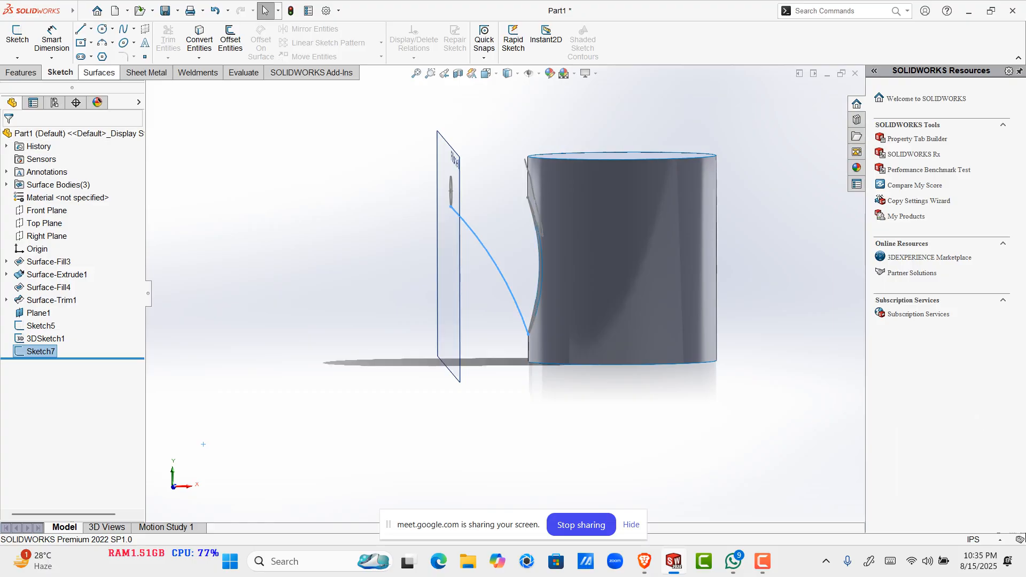
Step: Start a lofted surface, clear the preselected arc from its profiles, and assign that arc as the guide curve
click(98, 72)
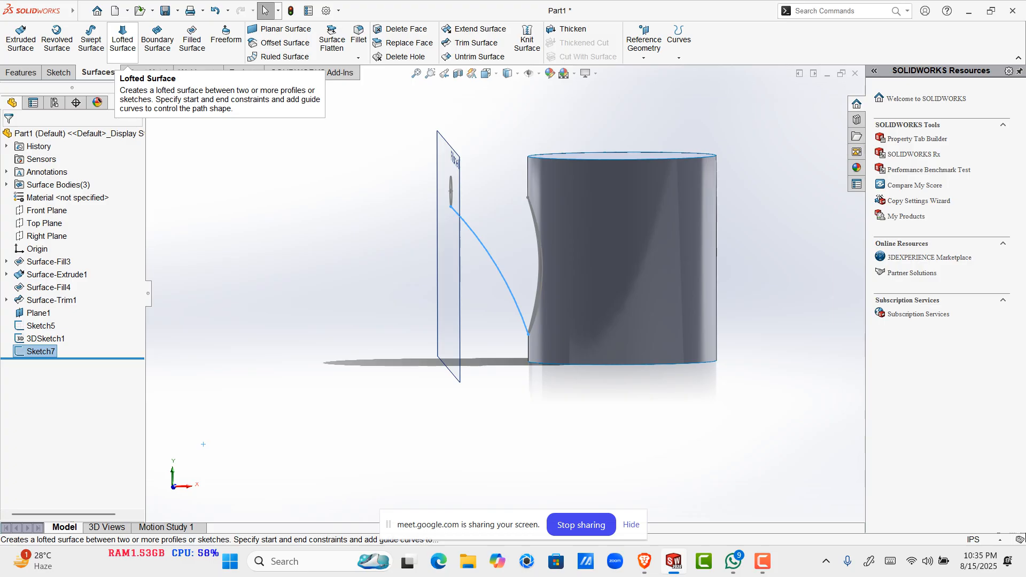
click(123, 40)
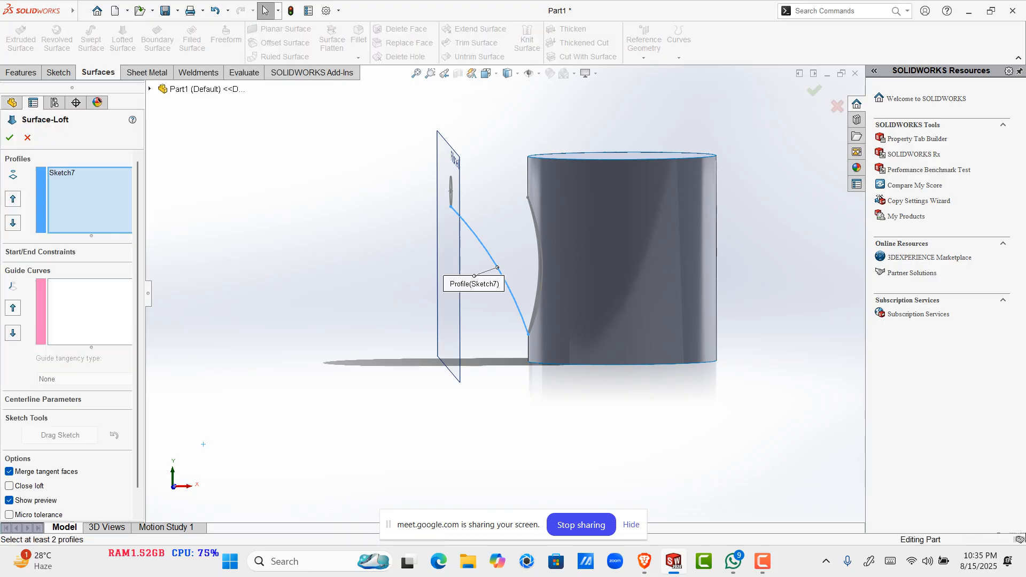
right_click(82, 200)
click(117, 209)
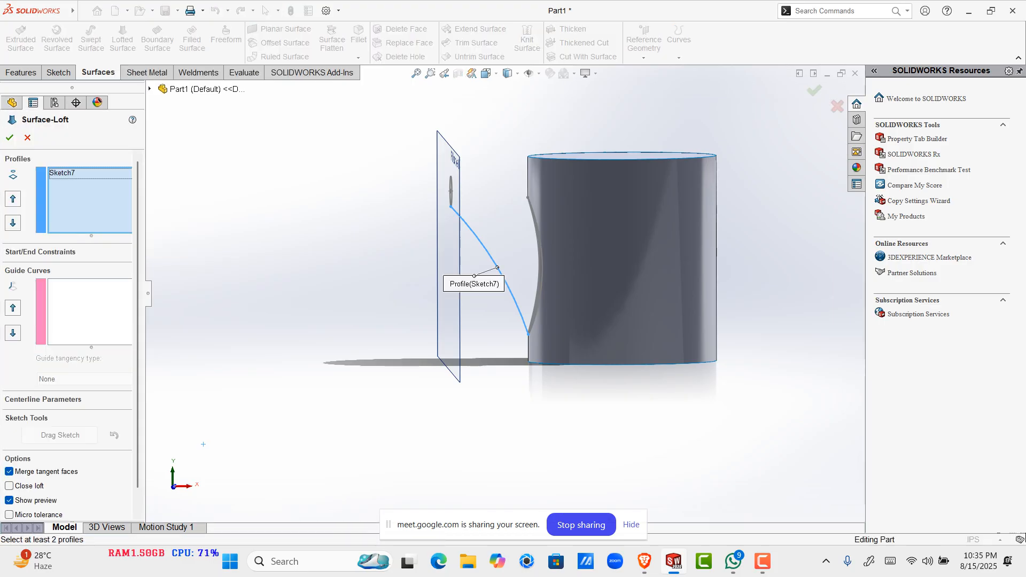
scroll(538, 238, down, 2)
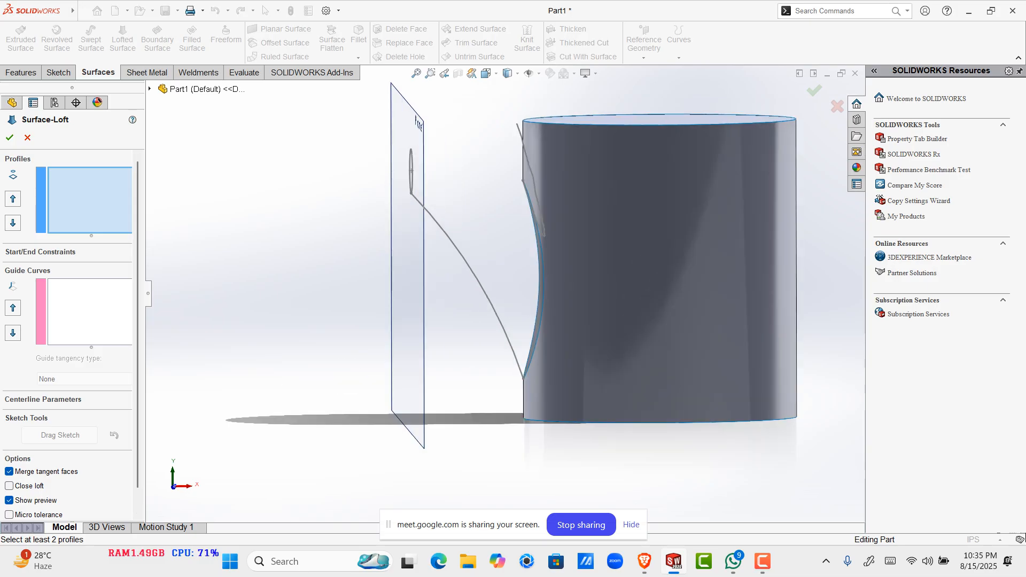
click(90, 311)
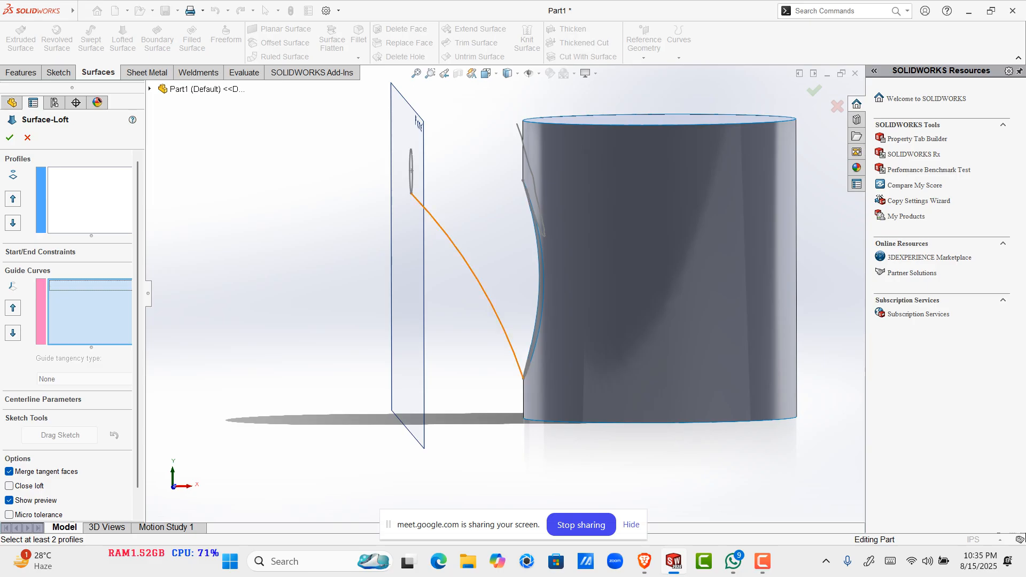
click(482, 288)
Step: Loft the surface from the opening's 3D sketch to the circle on Plane1 and accept the feature
click(90, 201)
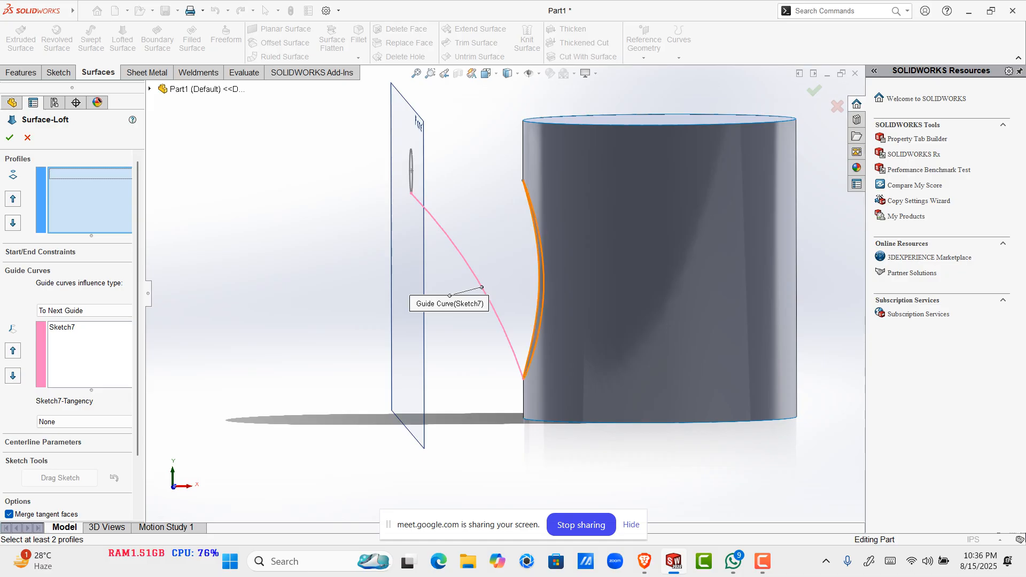
click(533, 211)
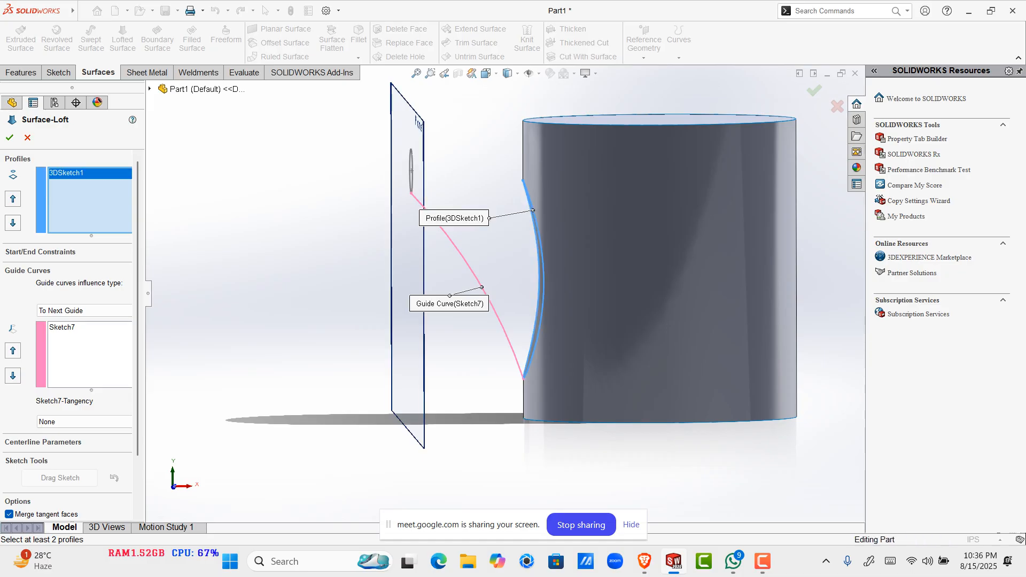
click(412, 171)
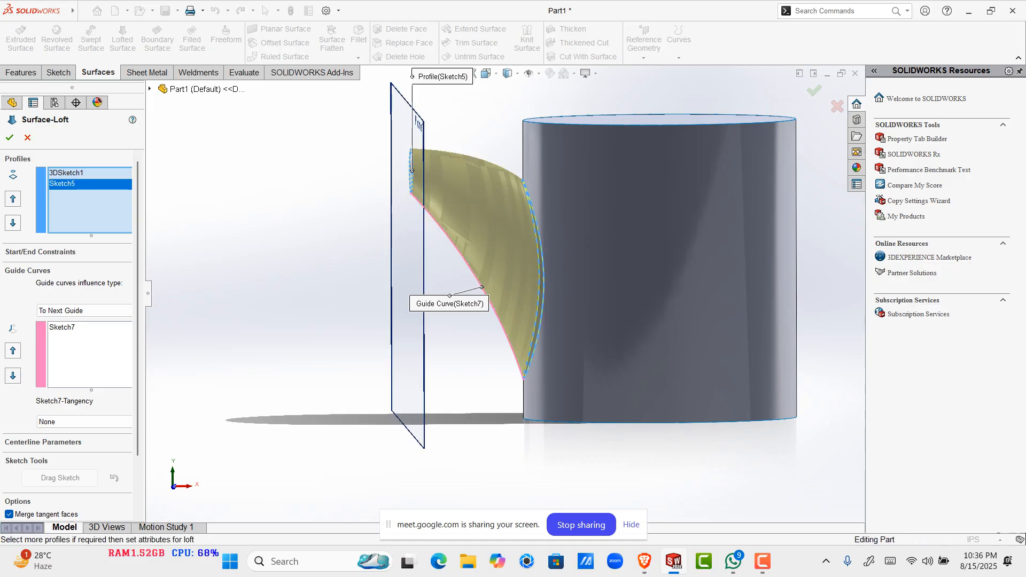
scroll(505, 294, up, 3)
middle_drag(505, 294, 267, 463)
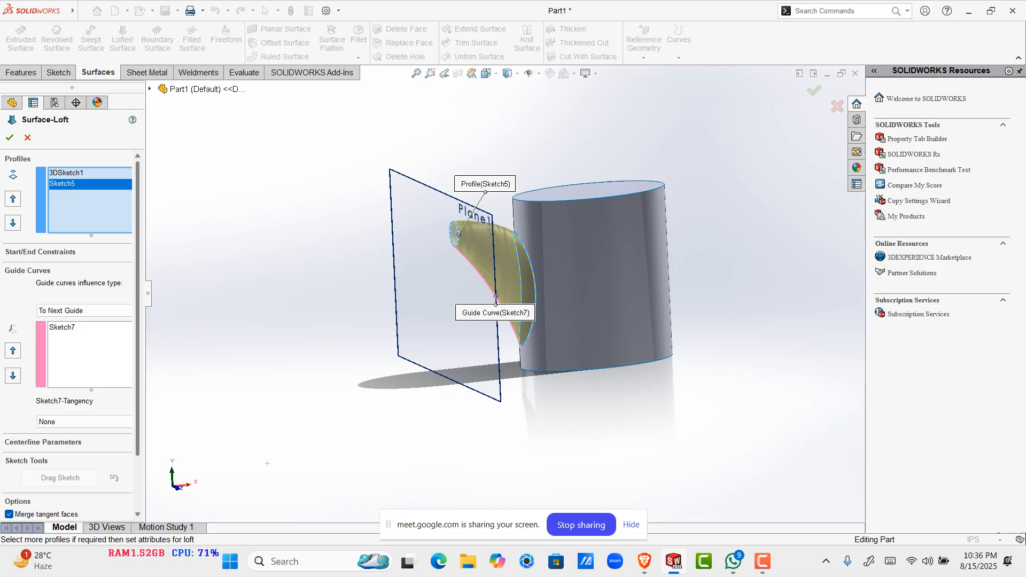
scroll(70, 336, down, 3)
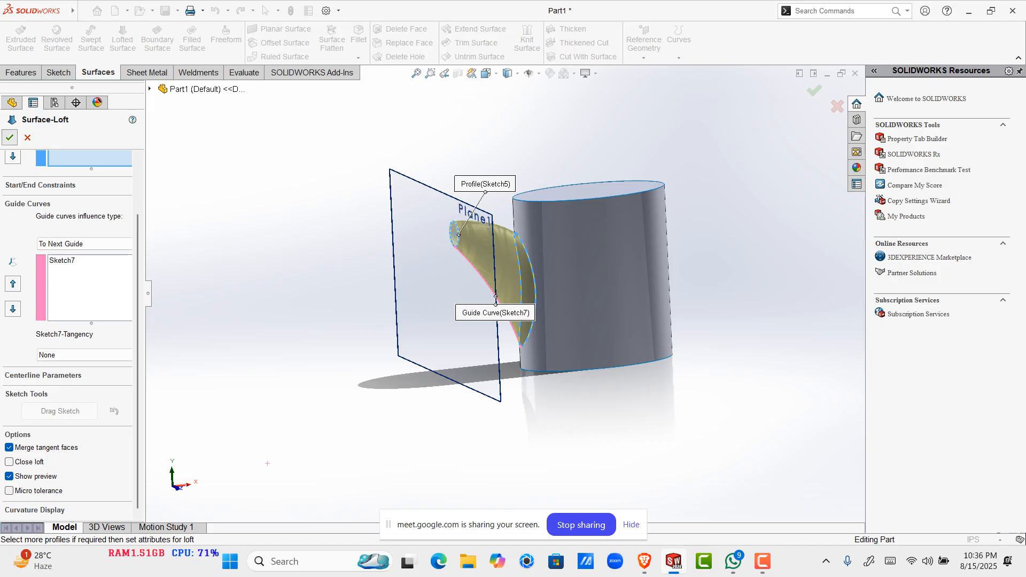
click(9, 137)
scroll(497, 278, down, 4)
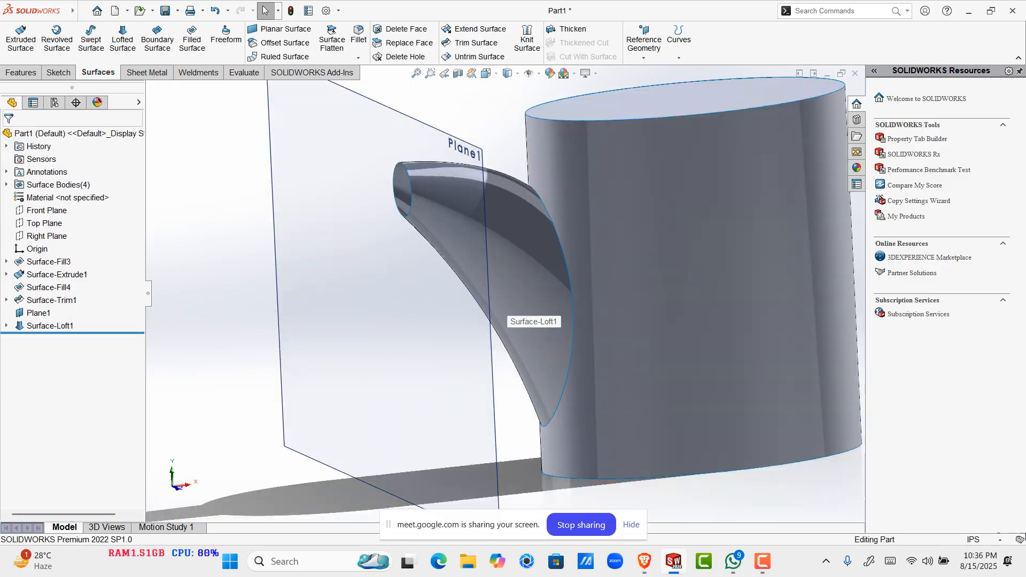
Step: Hide Plane1 in front of the lofted spout
scroll(513, 294, up, 1)
middle_drag(513, 294, 576, 304)
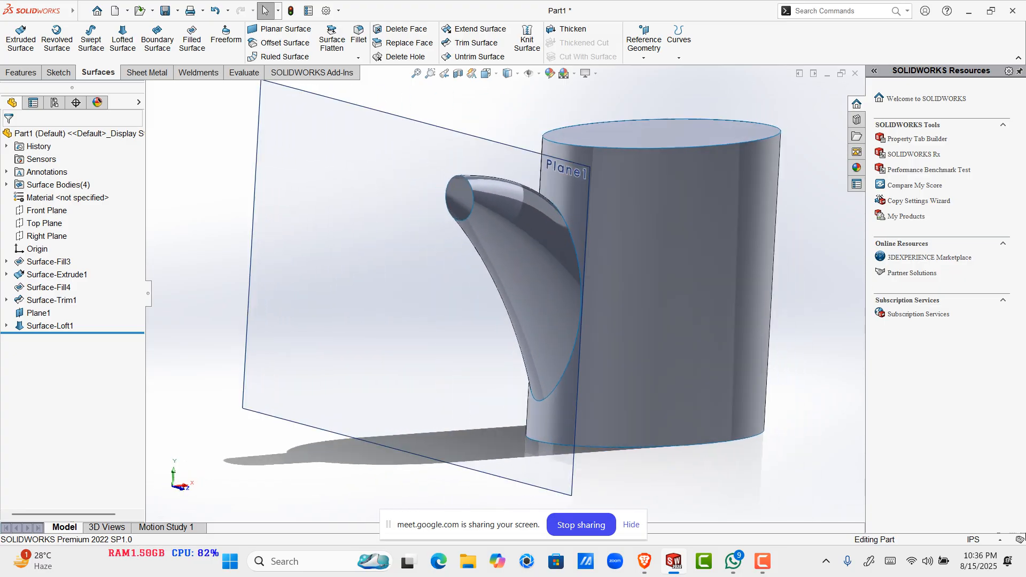
click(374, 240)
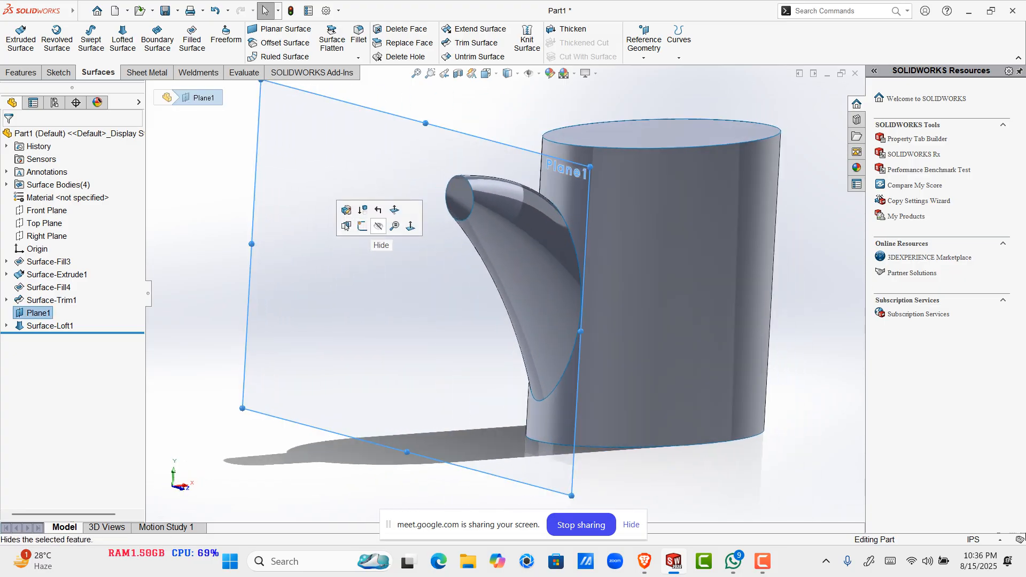
click(359, 225)
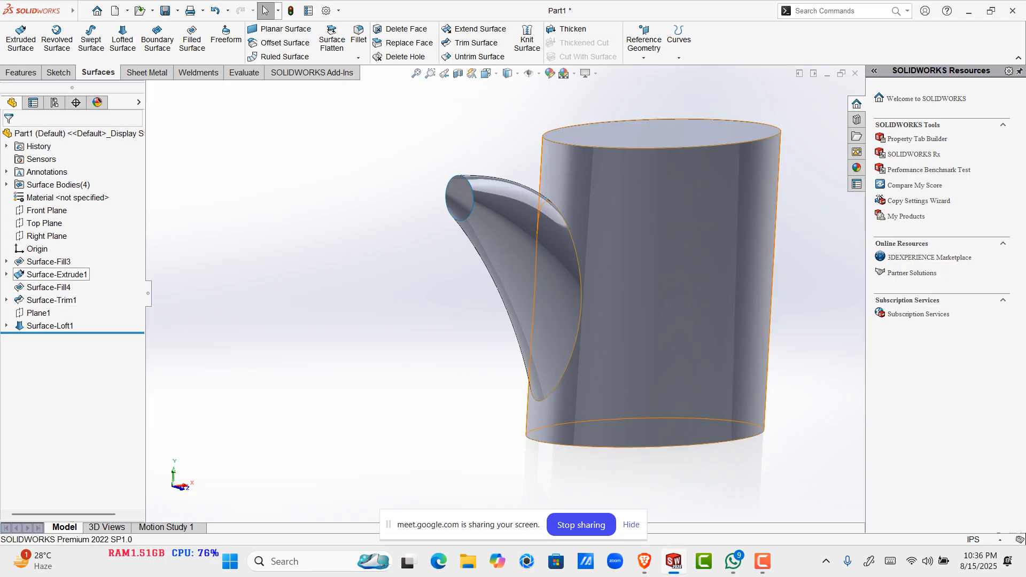
Step: Open Surface-Trim1's Sketch4 for editing and move the ellipse's height dimension to the other side of the body
click(43, 300)
click(6, 300)
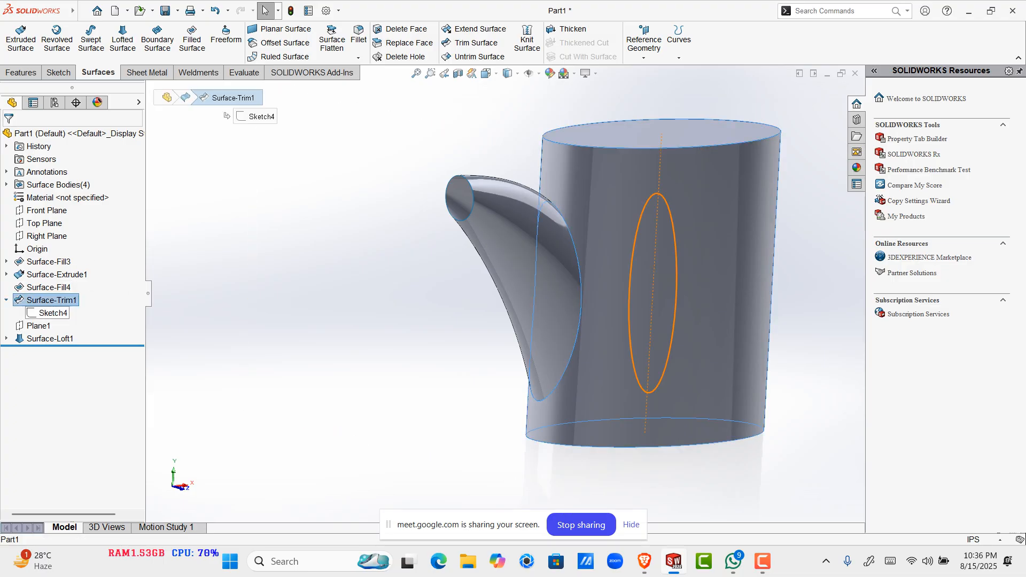
click(47, 314)
click(55, 286)
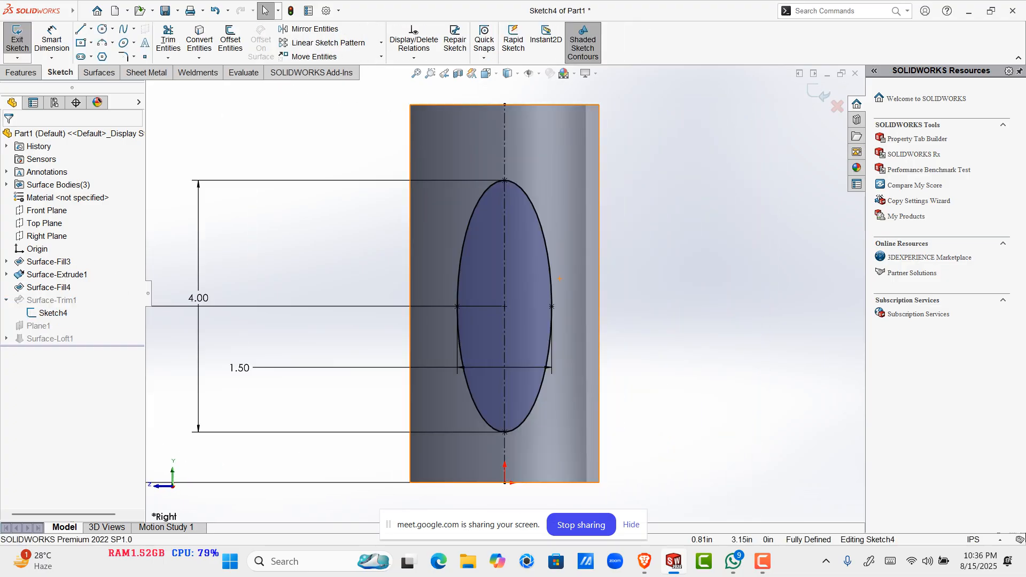
scroll(222, 365, up, 3)
drag(327, 297, 558, 318)
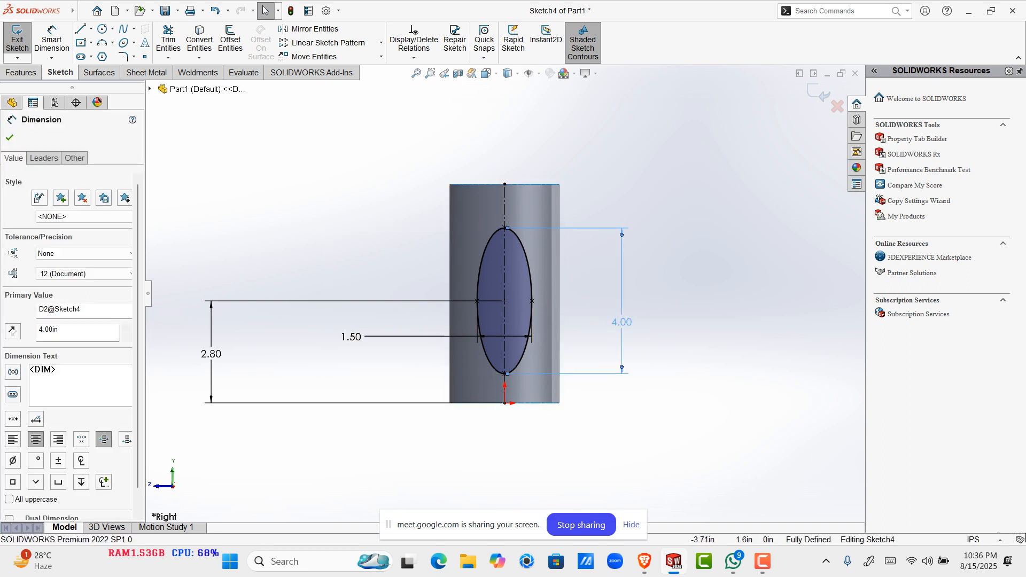
Step: Try an ellipse width of 1 in, and return it to 1.5 in
double_click(351, 336)
text(2)
key(Return)
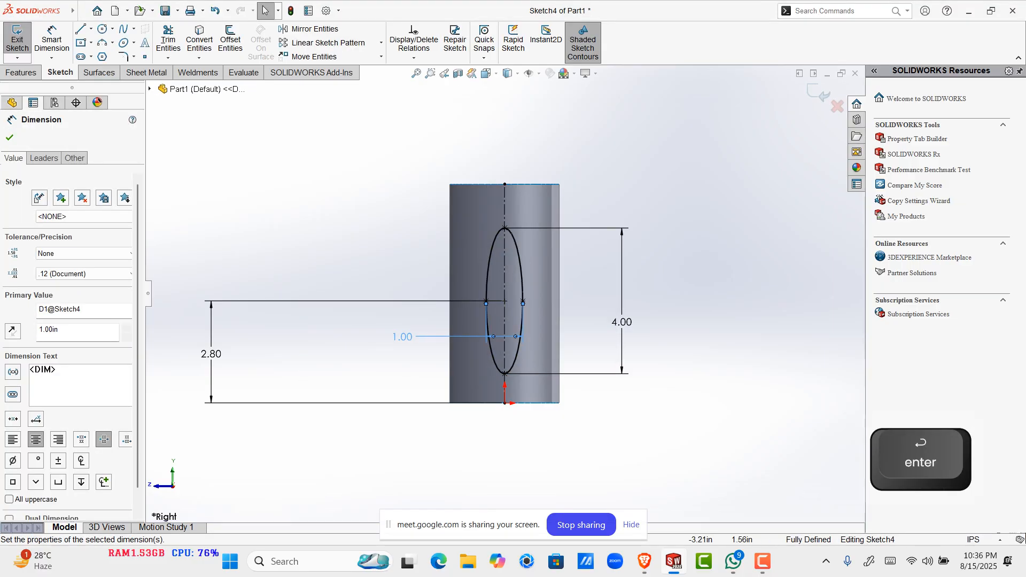
double_click(402, 337)
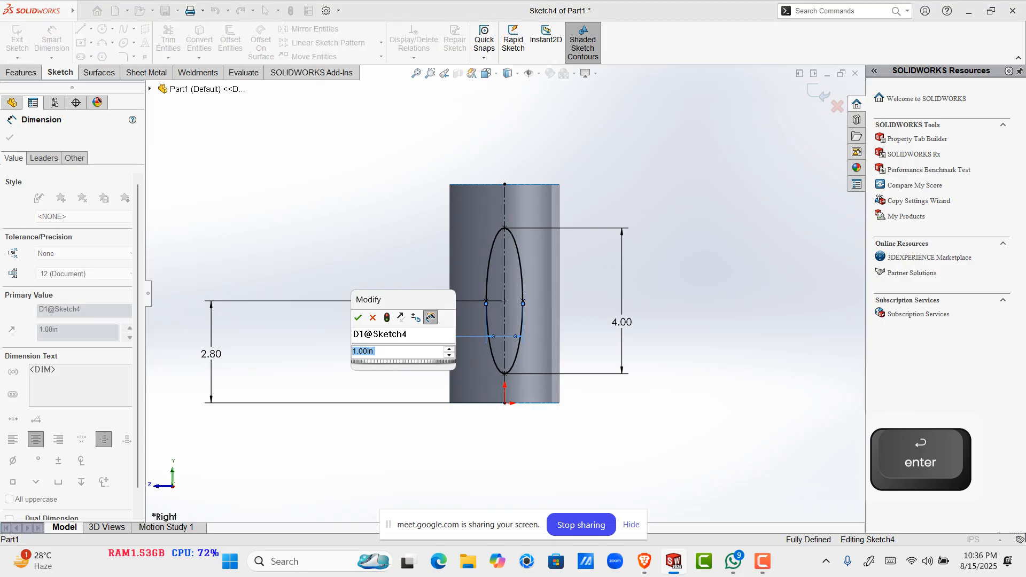
text(1.5)
key(Return)
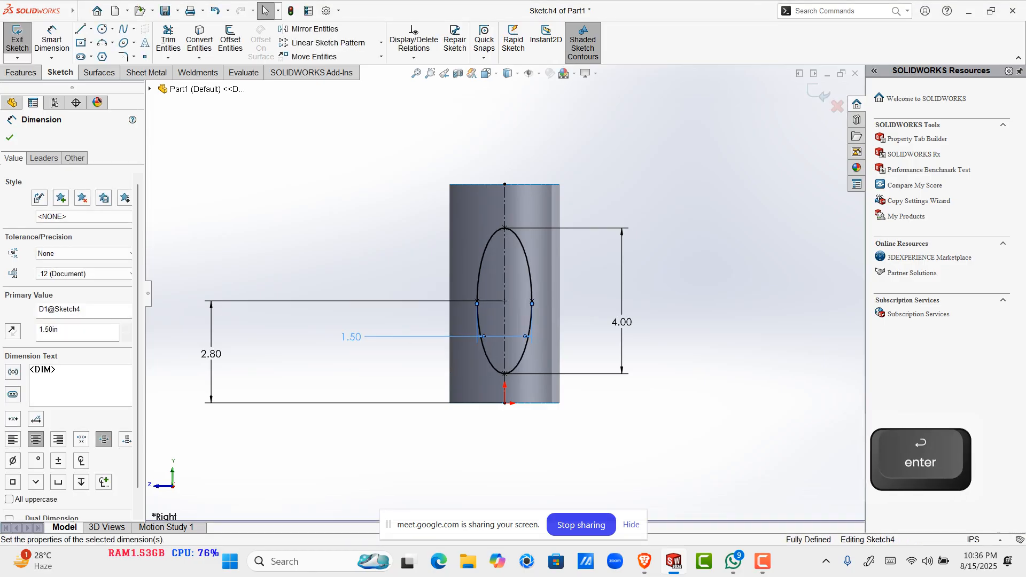
Step: Set the ellipse's height to 3 in and its width to 1 in
double_click(622, 322)
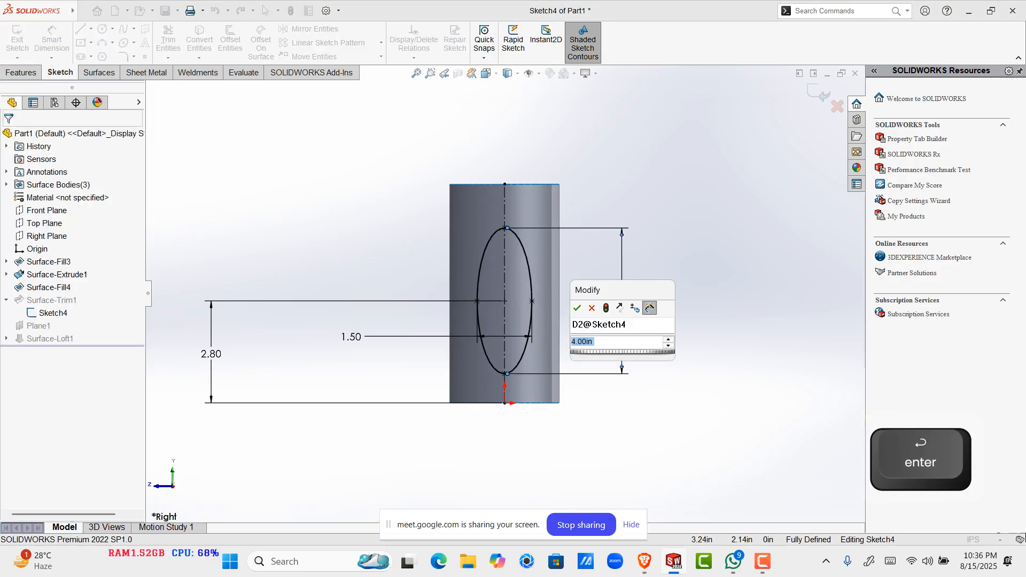
text(3)
key(Return)
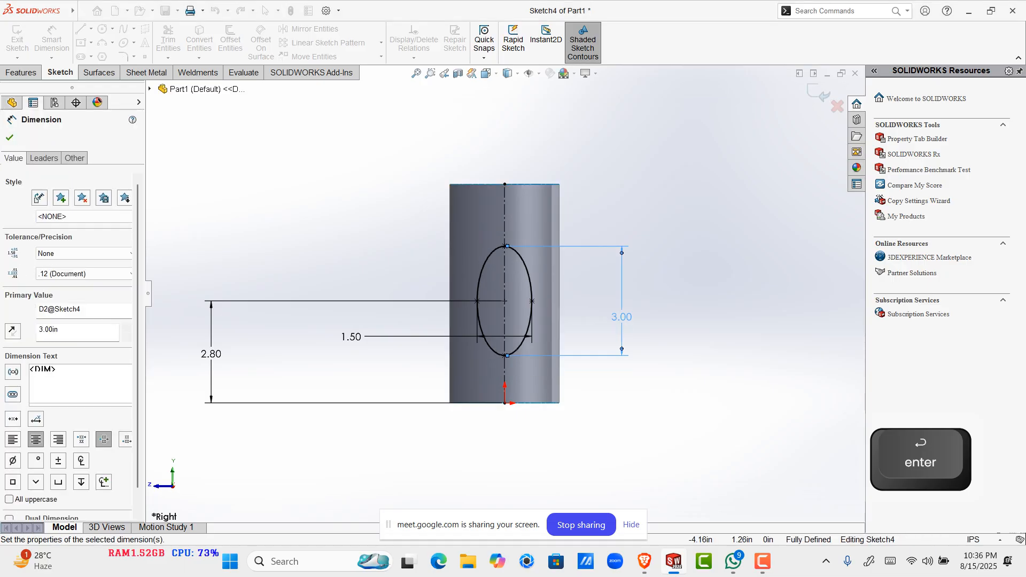
double_click(351, 337)
key(Return)
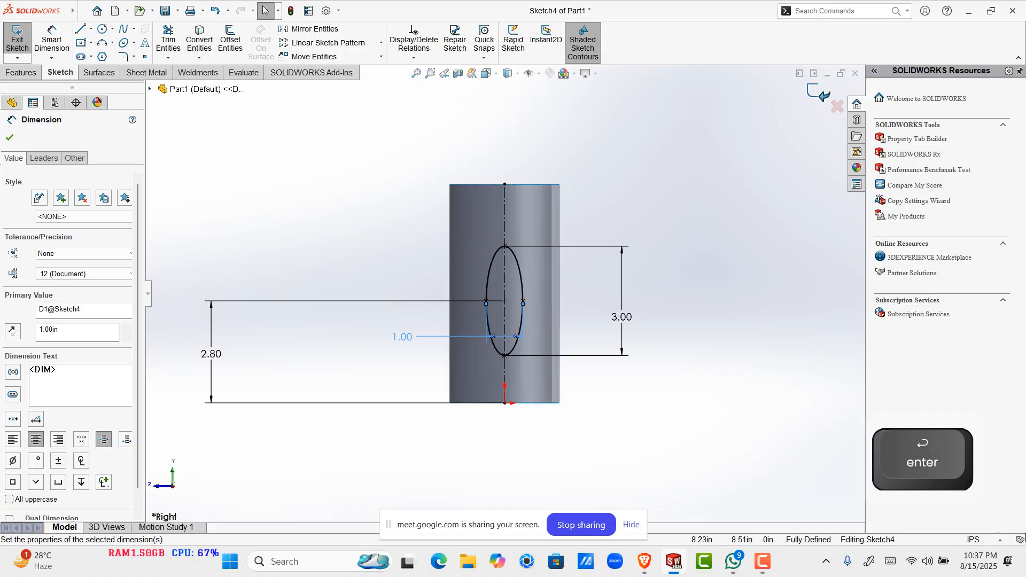
Step: Set the ellipse centre's height above the body's base to 3 in and exit the sketch
click(213, 353)
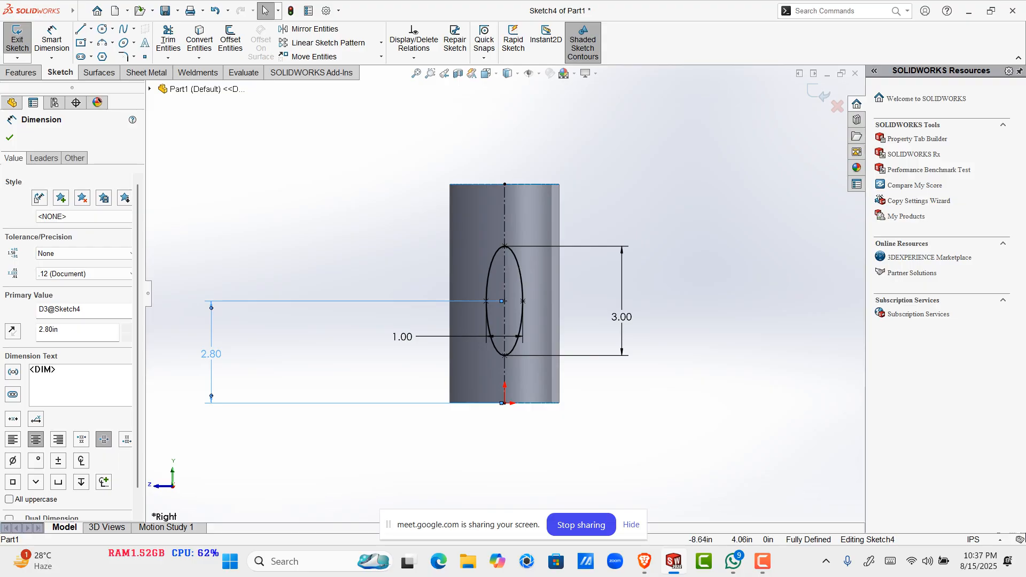
double_click(211, 354)
text(3)
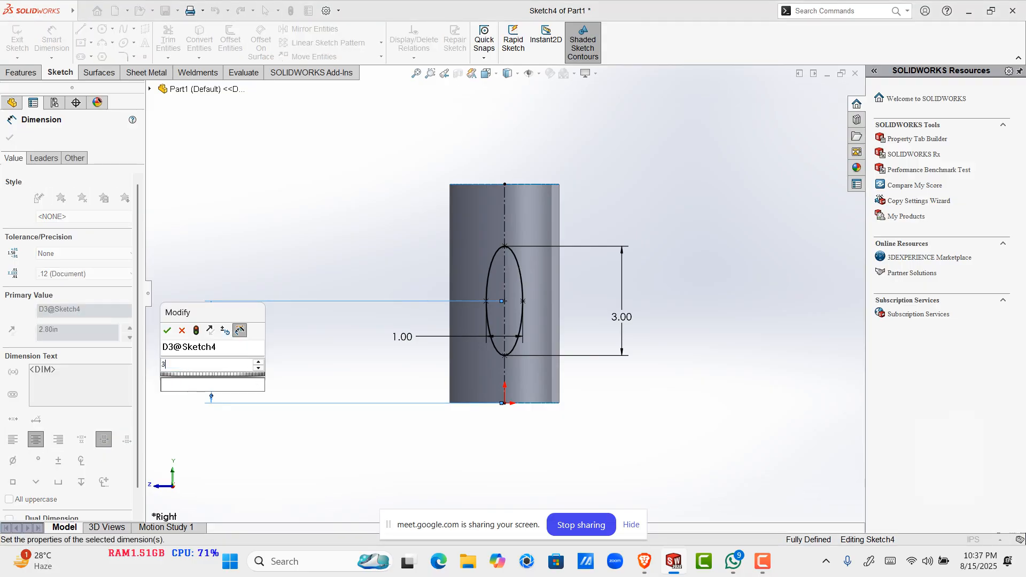
key(Return)
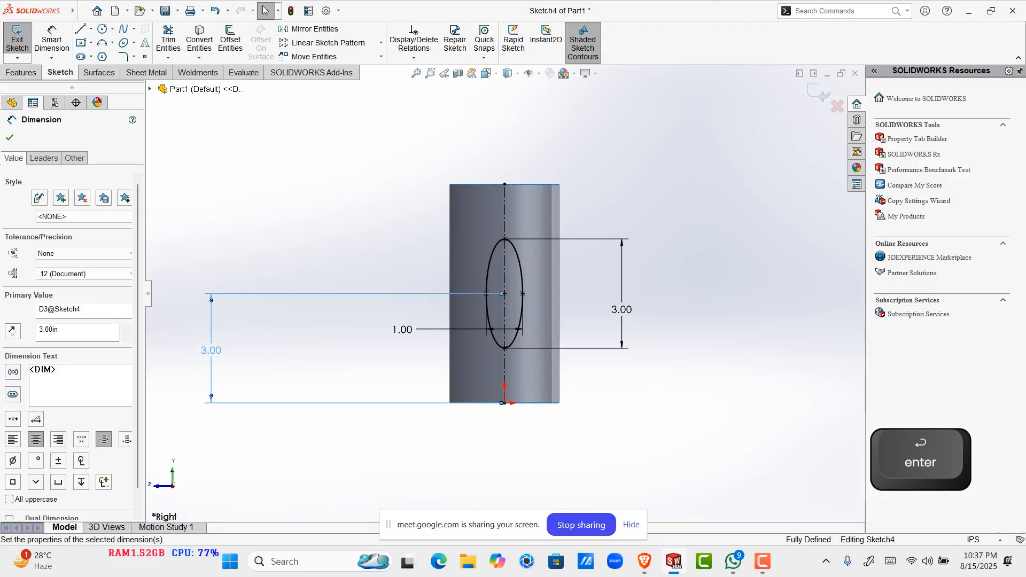
click(814, 73)
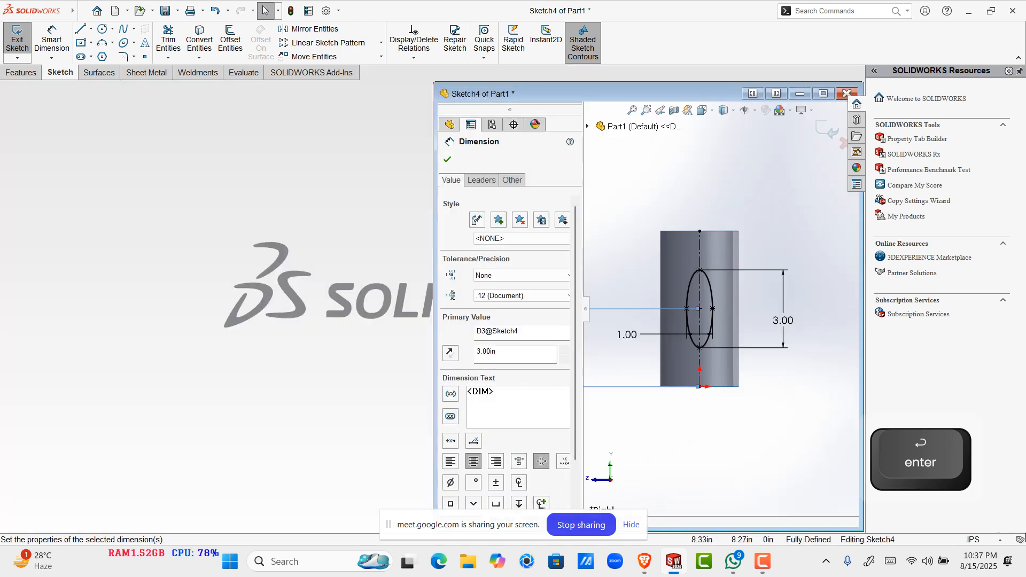
click(823, 94)
click(818, 93)
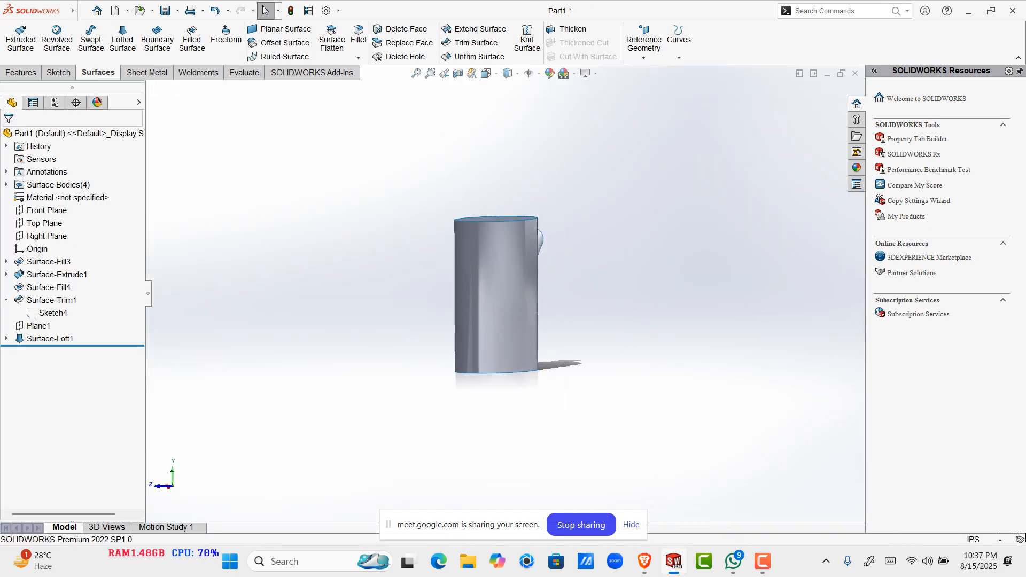
Step: Edit Surface-Trim1's Sketch4 again, set the ellipse centre's height above the base to 2 in, and exit the sketch
middle_drag(321, 257, 506, 284)
scroll(448, 293, down, 6)
scroll(430, 265, up, 5)
scroll(477, 277, down, 5)
click(501, 308)
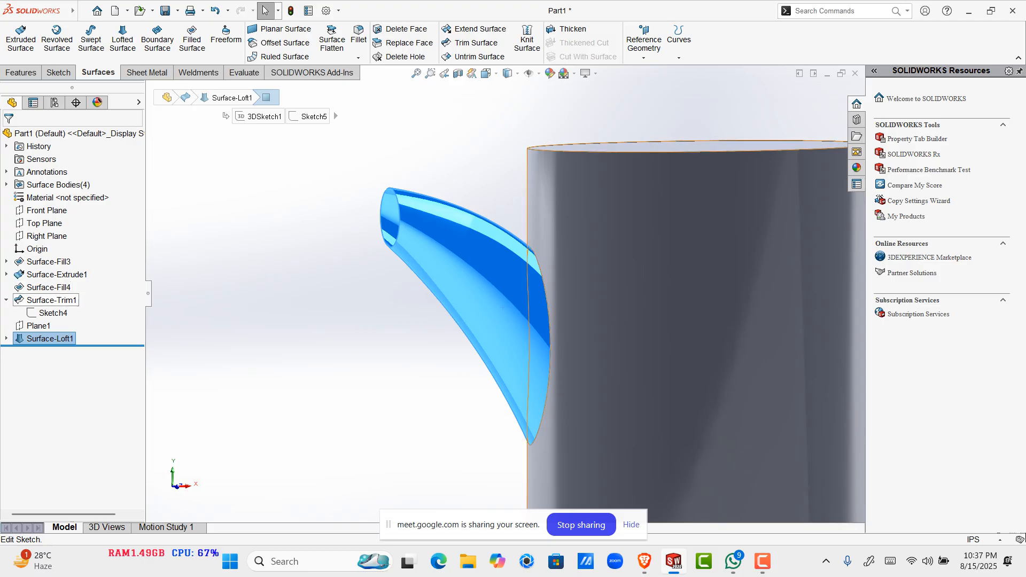
click(51, 300)
click(47, 313)
click(72, 294)
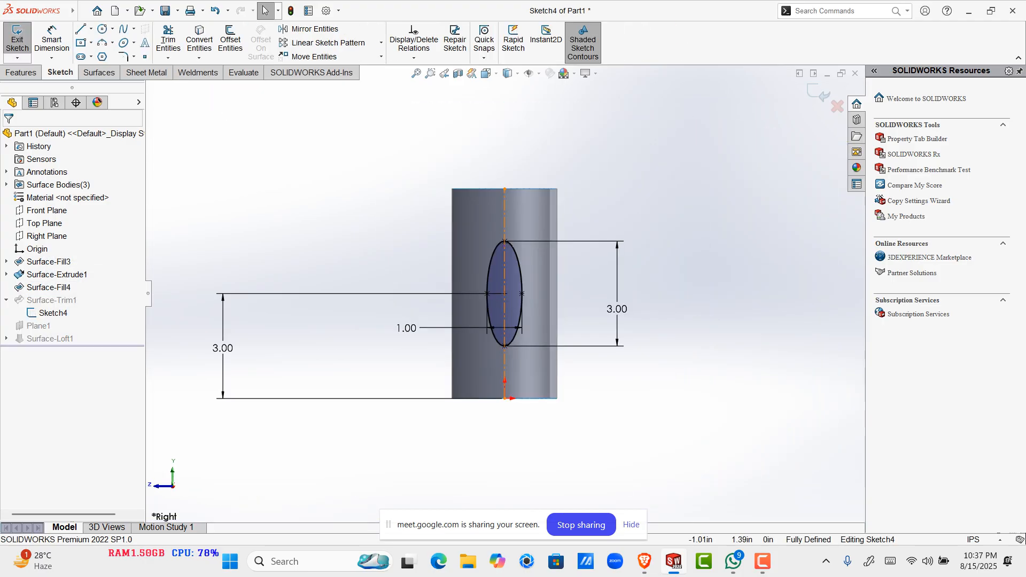
double_click(223, 348)
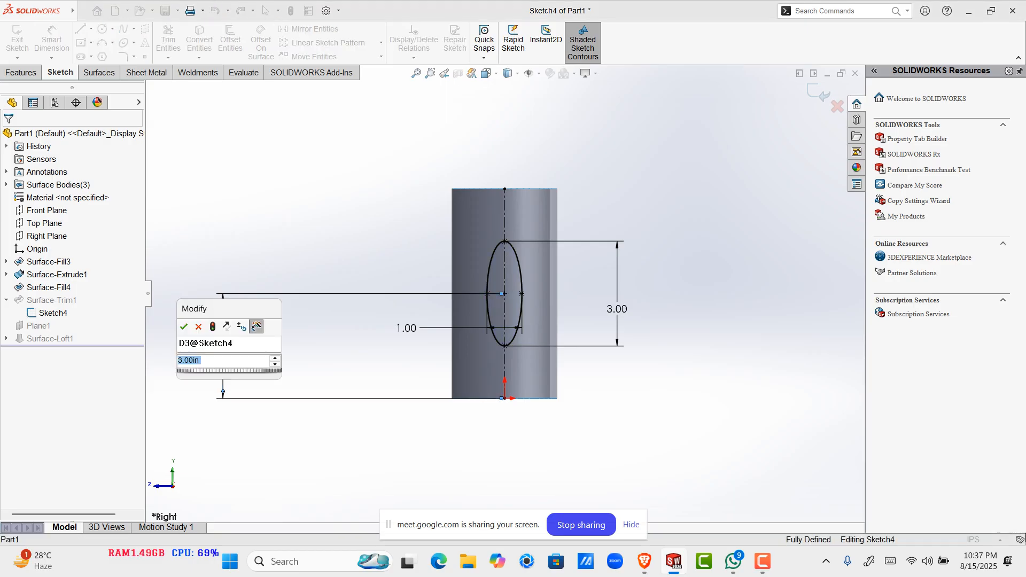
text(2)
key(Return)
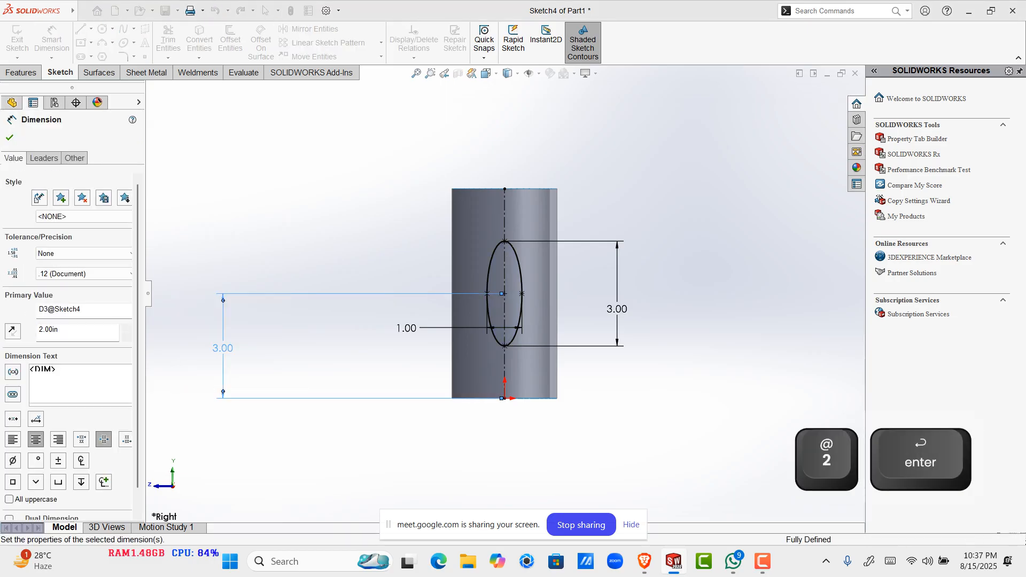
click(819, 93)
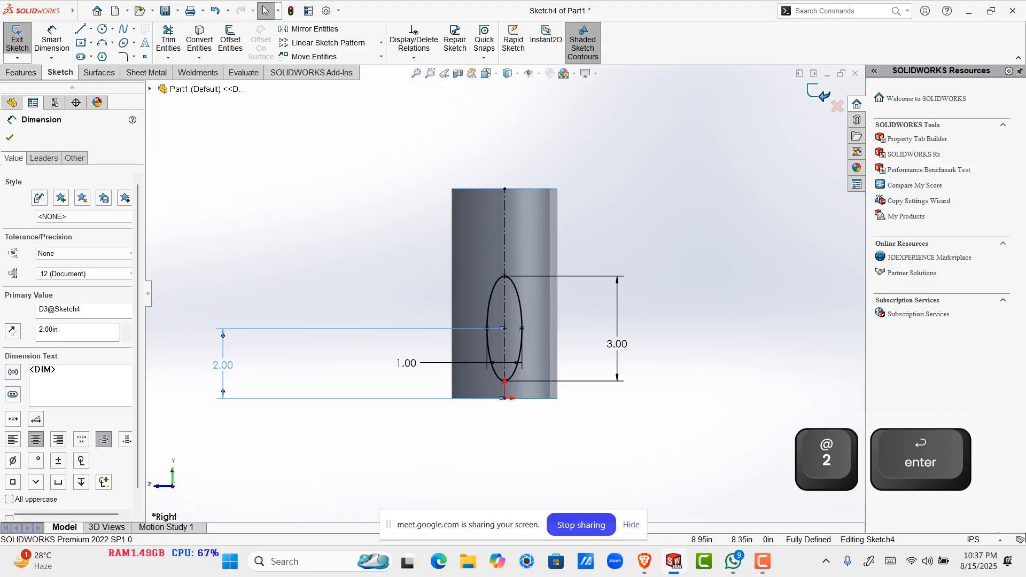
Step: Examine the rebuilt spout's curvature and its junction with the cylindrical body
scroll(521, 345, up, 3)
middle_drag(521, 344, 375, 338)
scroll(374, 321, down, 1)
scroll(437, 286, down, 4)
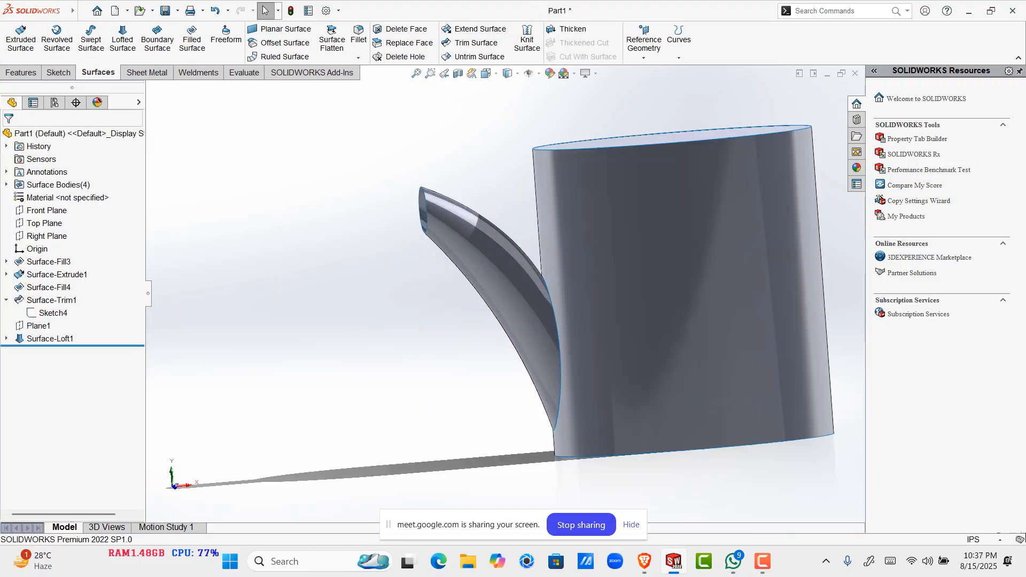
middle_drag(437, 286, 518, 289)
scroll(524, 250, down, 3)
key(f)
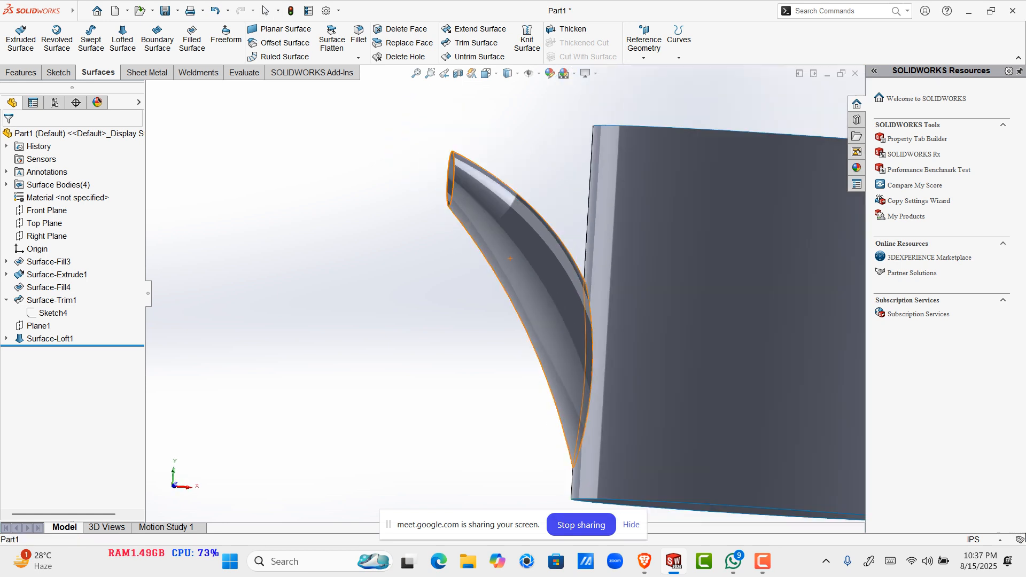
Step: Edit Plane1 and increase its offset distance from the Right Plane to lengthen the spout
scroll(473, 238, down, 5)
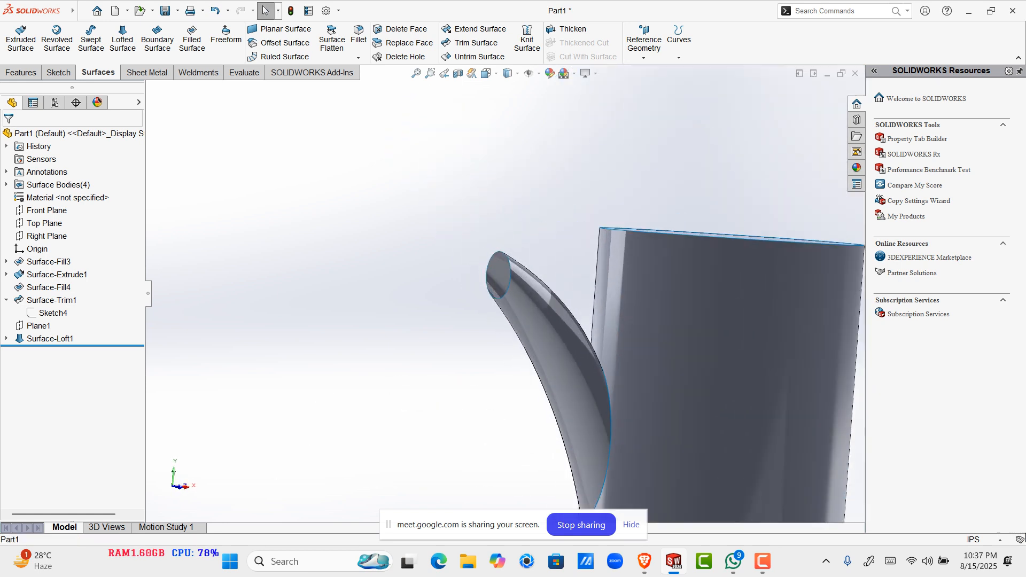
click(50, 338)
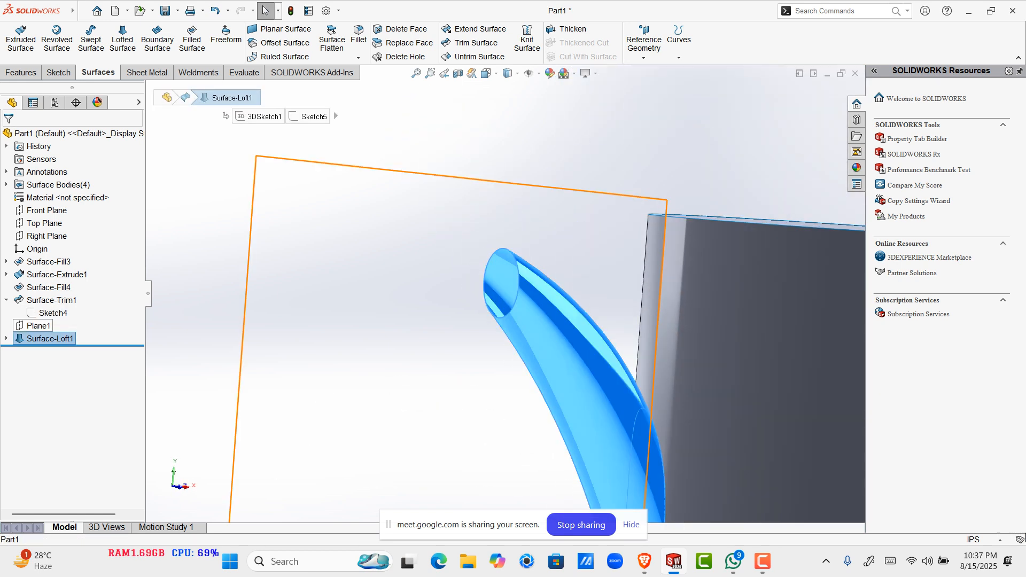
click(38, 326)
scroll(501, 293, up, 5)
middle_drag(501, 292, 493, 266)
right_click(40, 326)
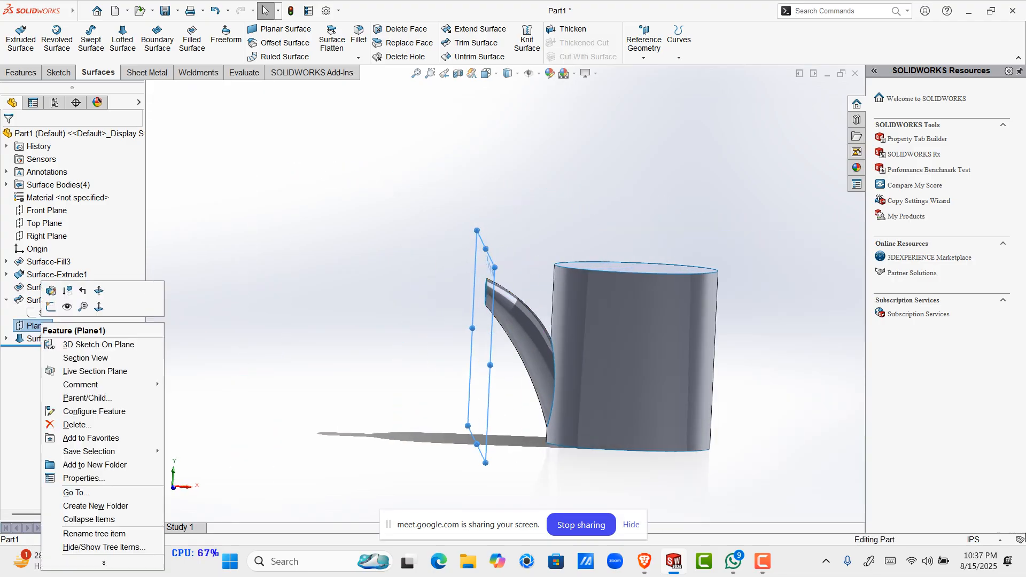
click(51, 291)
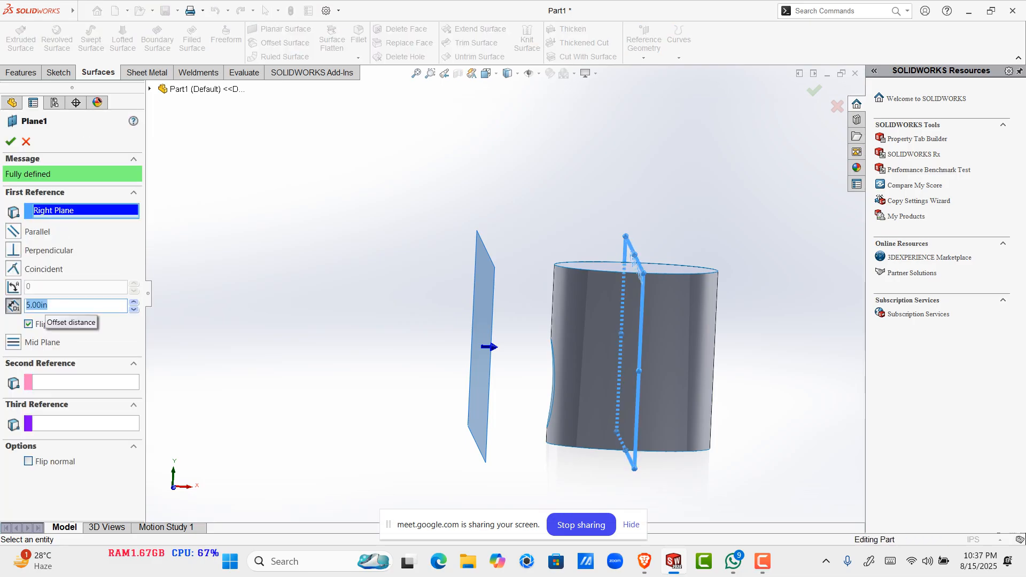
key(Return)
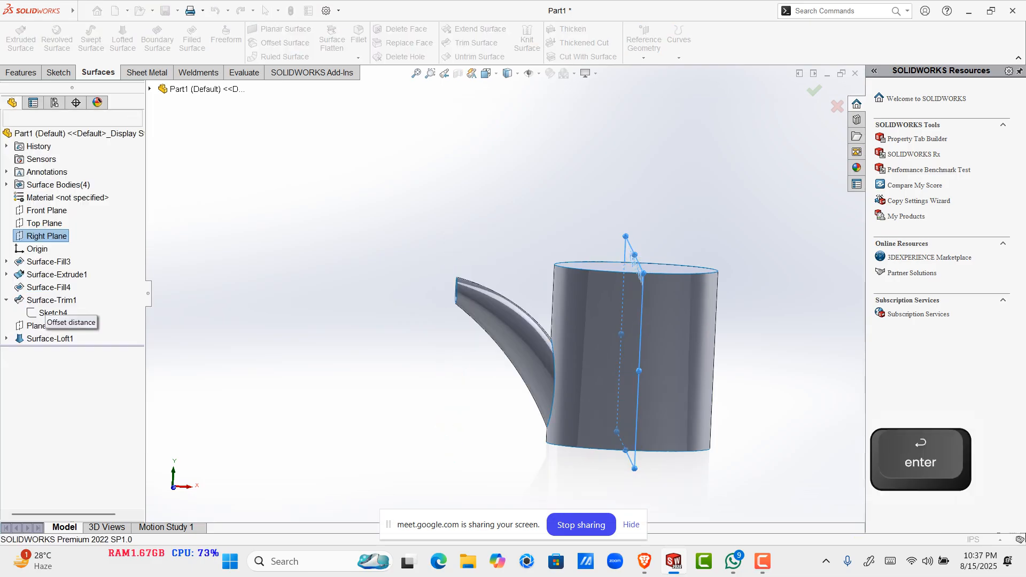
Step: Inspect the rebuilt spout, switch to the browser to check the reference watering can picture, and return to SOLIDWORKS
middle_drag(481, 320, 631, 321)
middle_drag(775, 347, 642, 403)
scroll(655, 382, down, 2)
scroll(385, 224, down, 5)
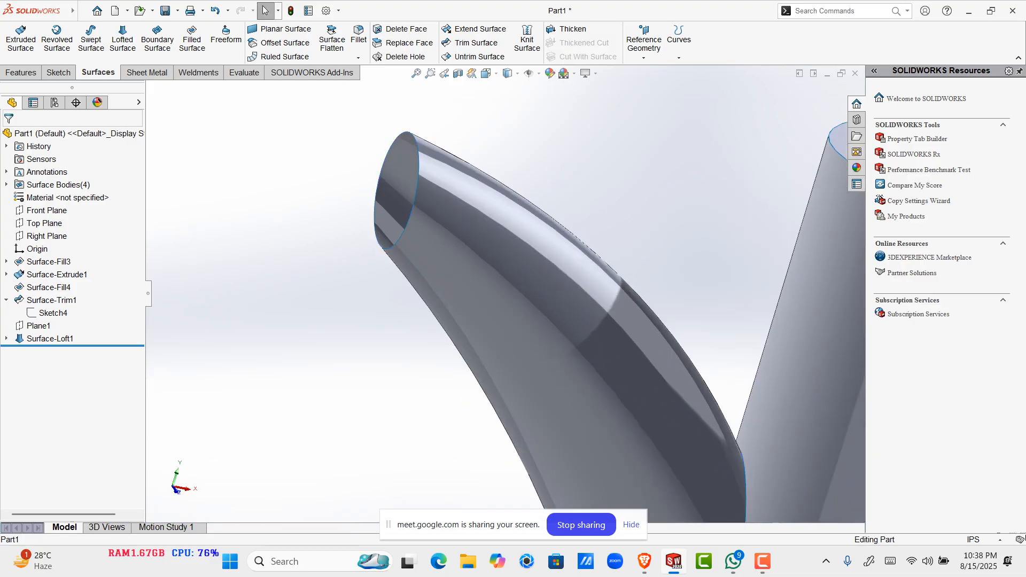
scroll(508, 296, up, 3)
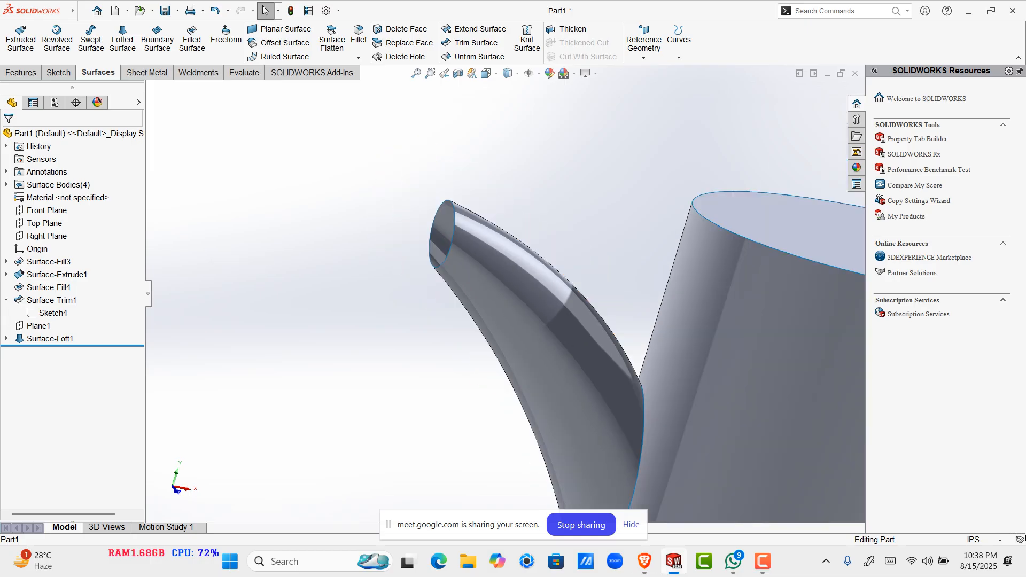
mouse_move(644, 561)
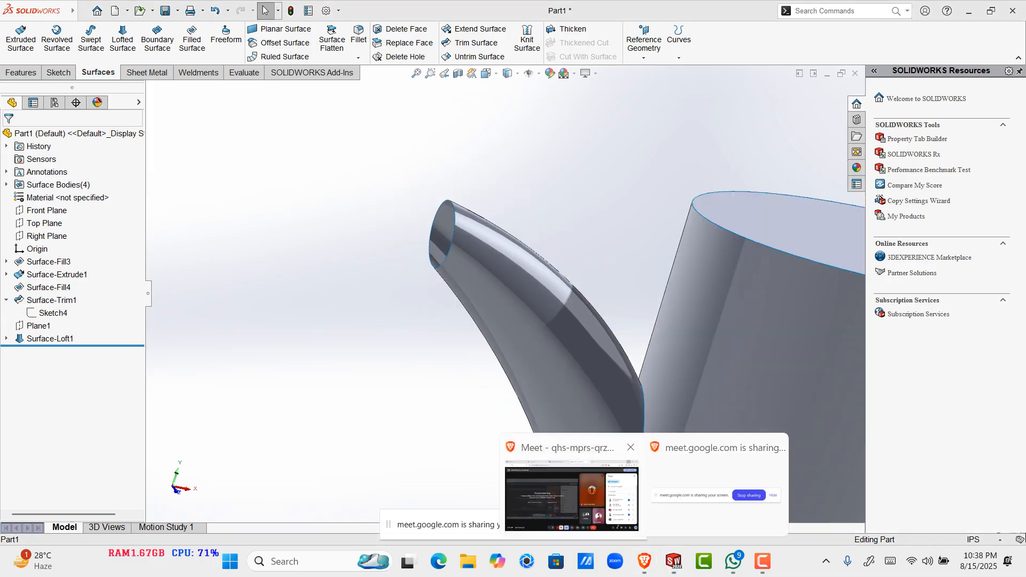
click(571, 494)
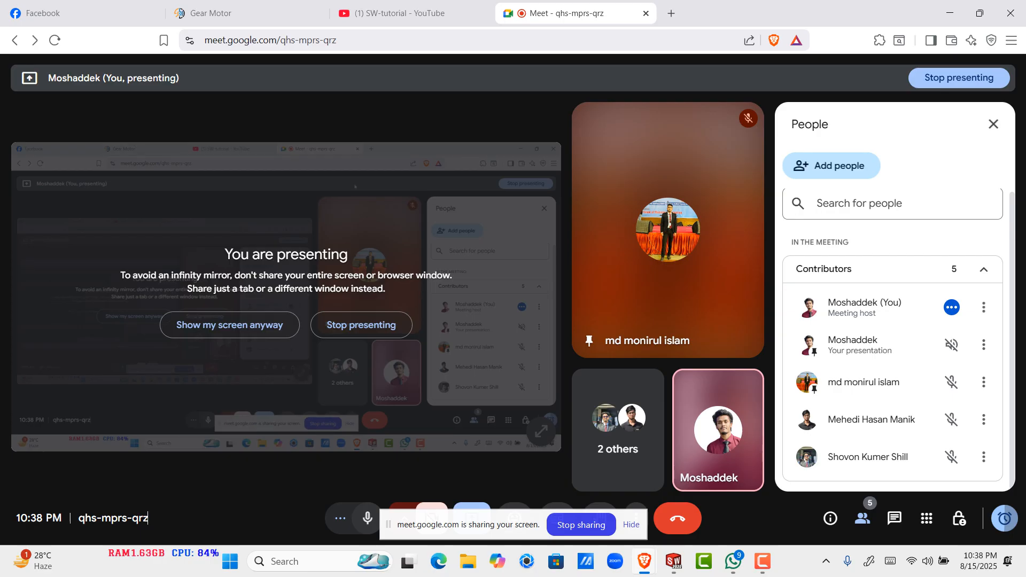
click(81, 12)
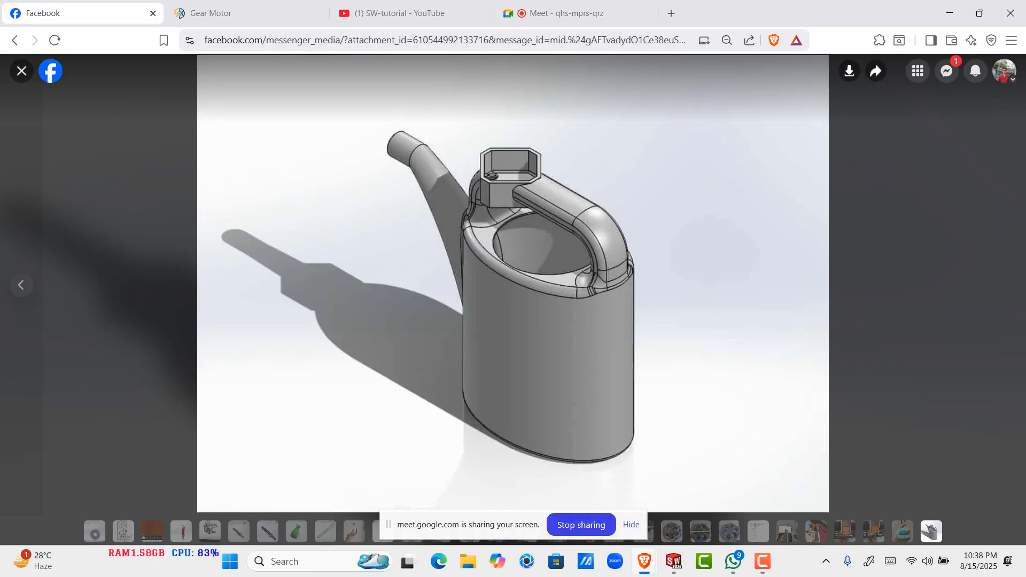
click(980, 13)
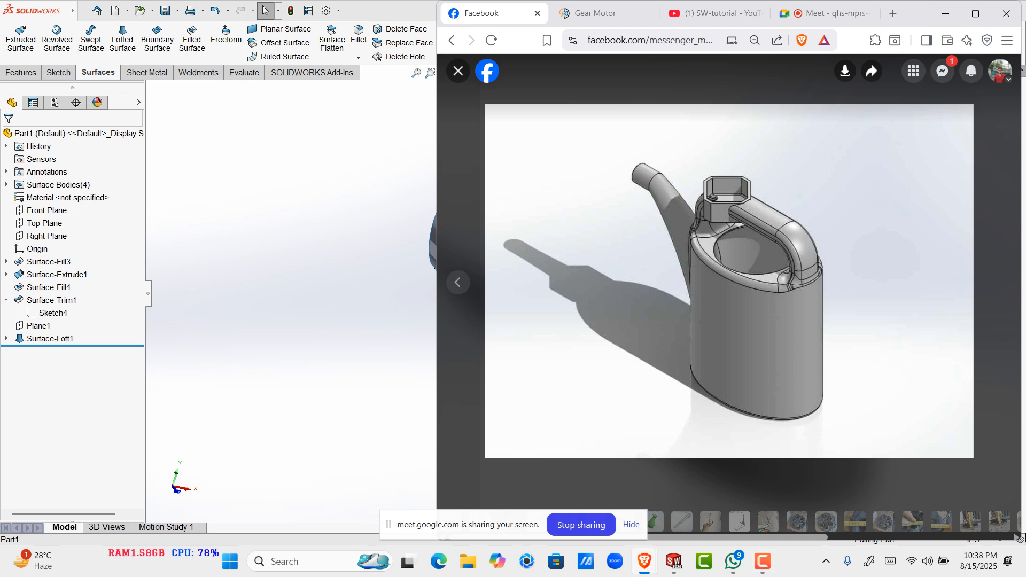
click(945, 14)
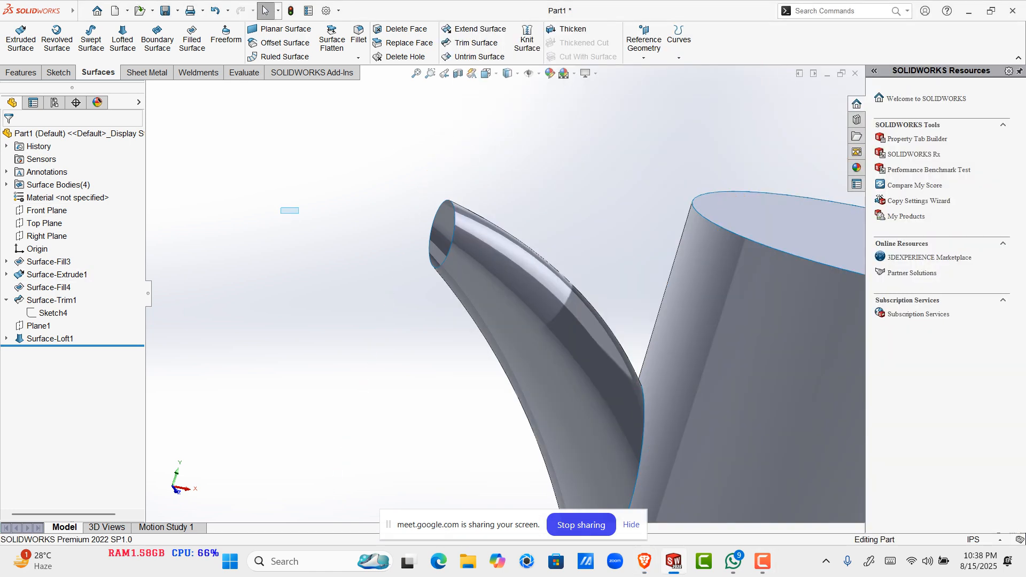
Step: Start a sketch on Plane1 and convert the spout's circular end edge into a sketch entity
scroll(543, 275, up, 6)
middle_drag(542, 276, 572, 291)
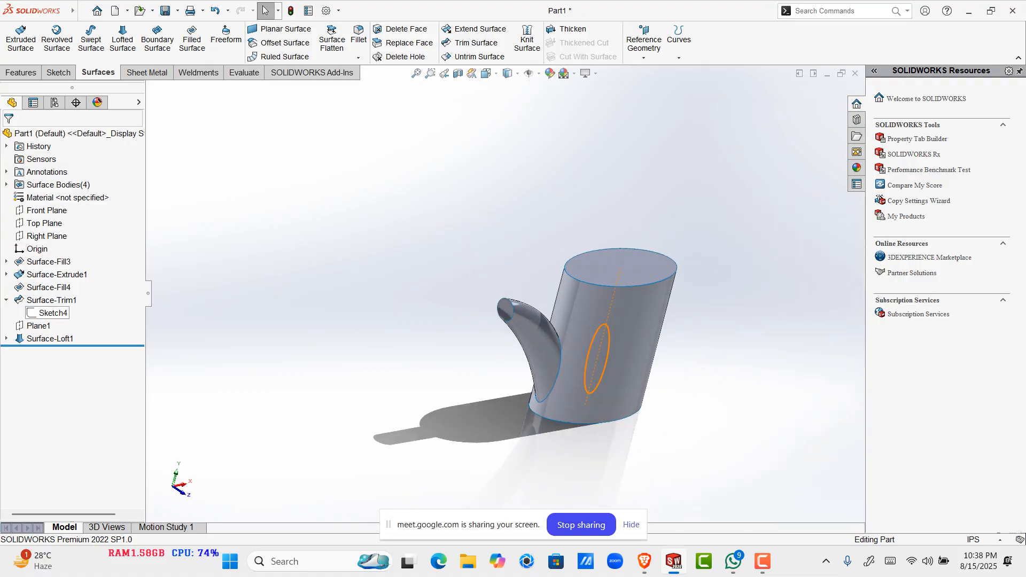
click(37, 326)
click(50, 310)
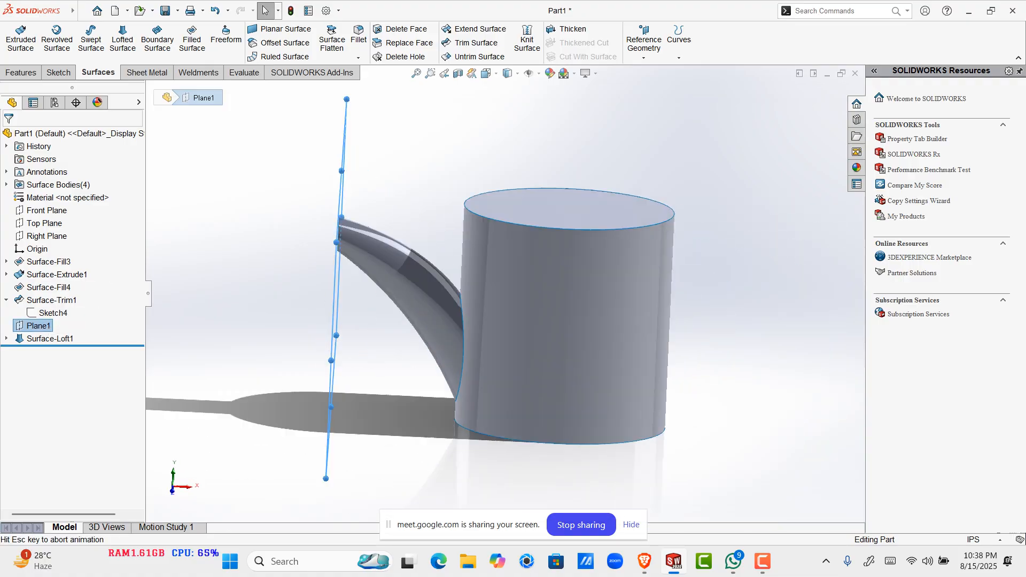
key(ctrl+8)
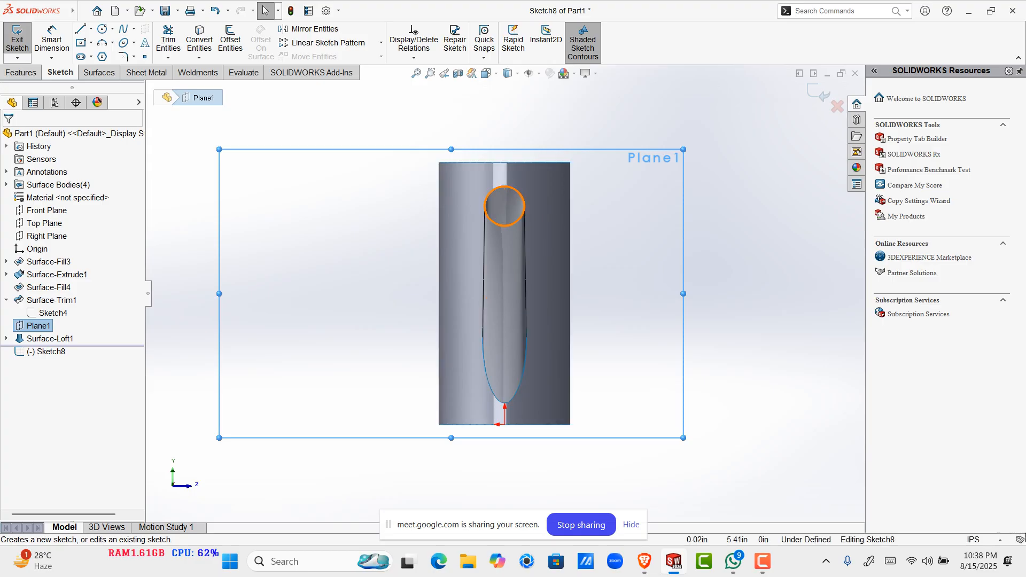
click(504, 206)
click(199, 42)
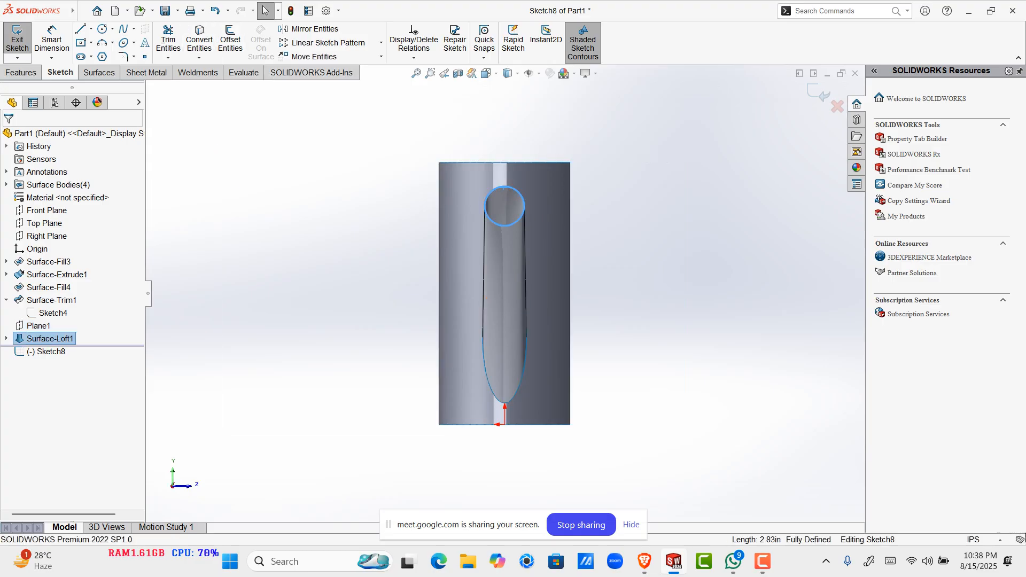
middle_drag(539, 300, 465, 301)
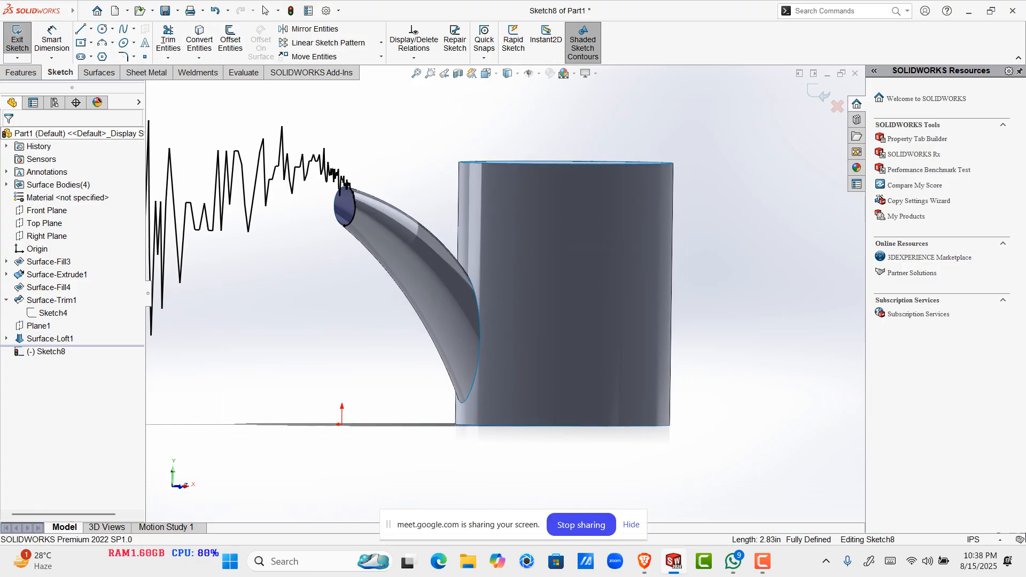
Step: Extrude the converted circle as a surface, reversed to point away from the body, with a blind depth of 1.5 in
click(22, 73)
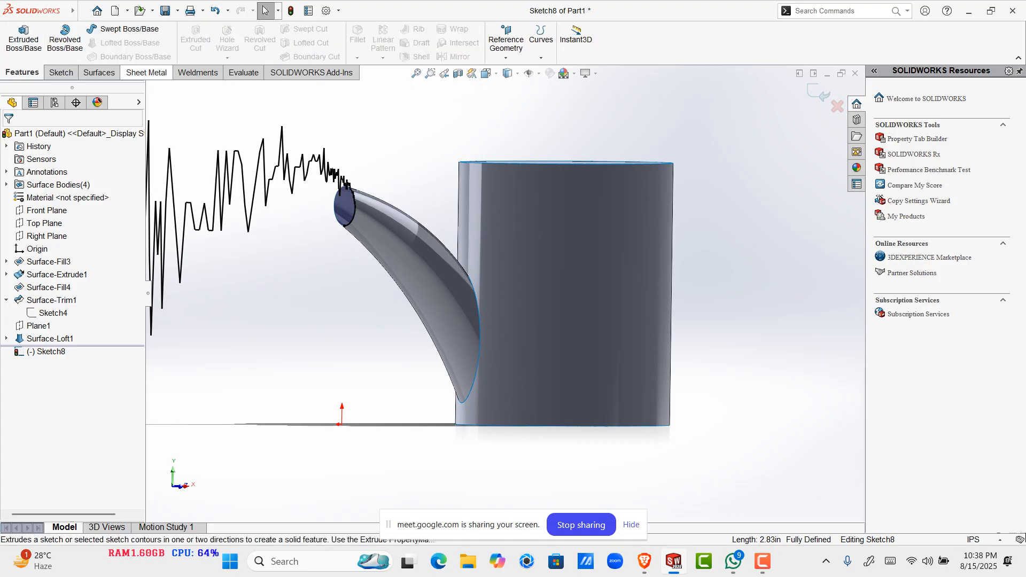
click(99, 72)
scroll(505, 294, up, 2)
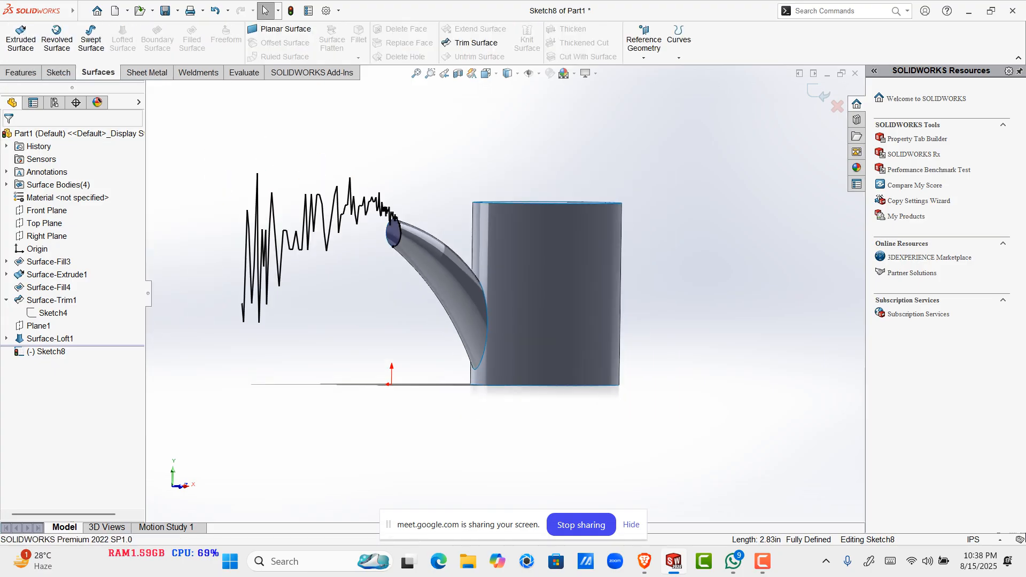
click(21, 38)
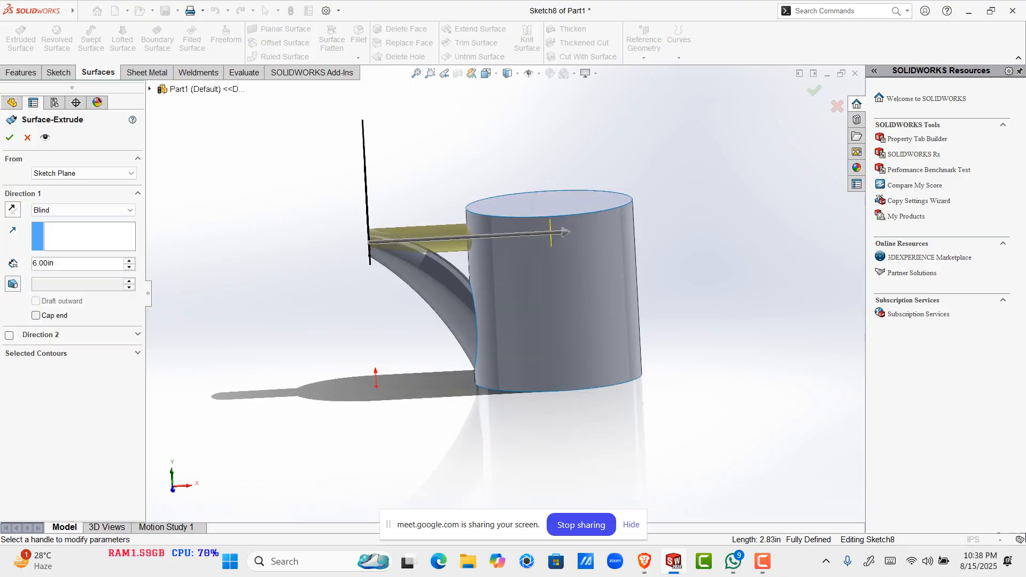
click(13, 209)
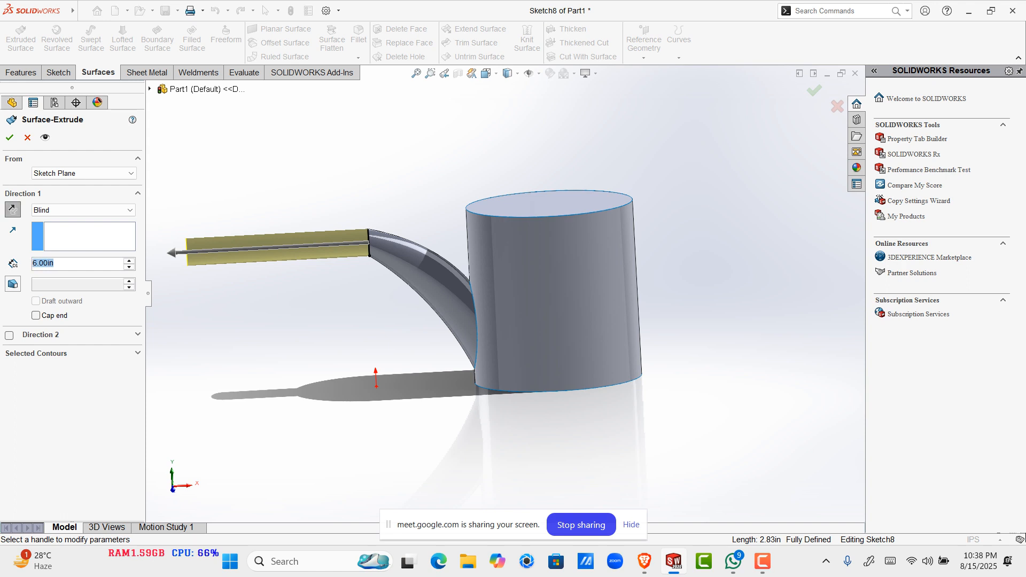
text(1)
key(Return)
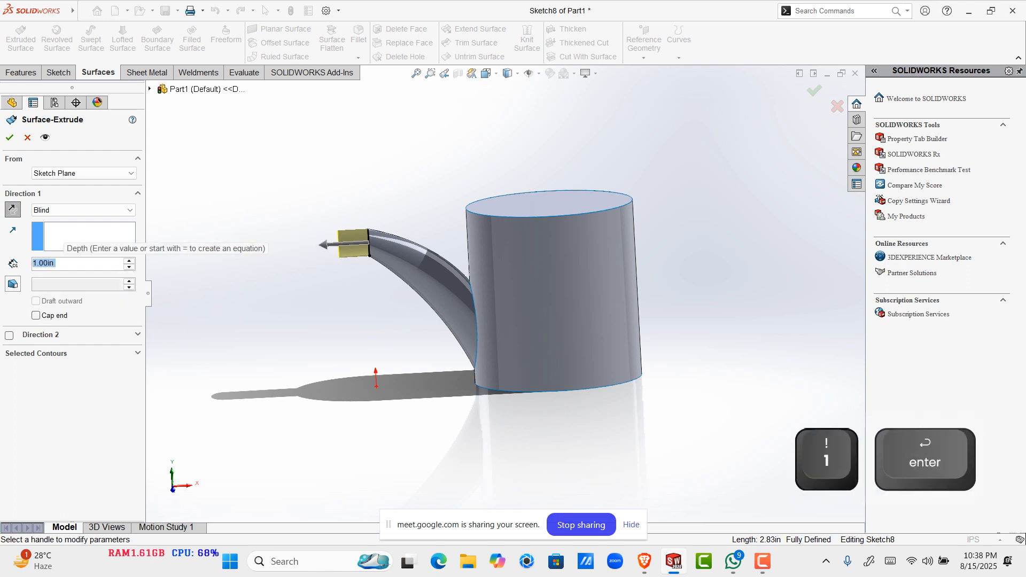
text(1.5)
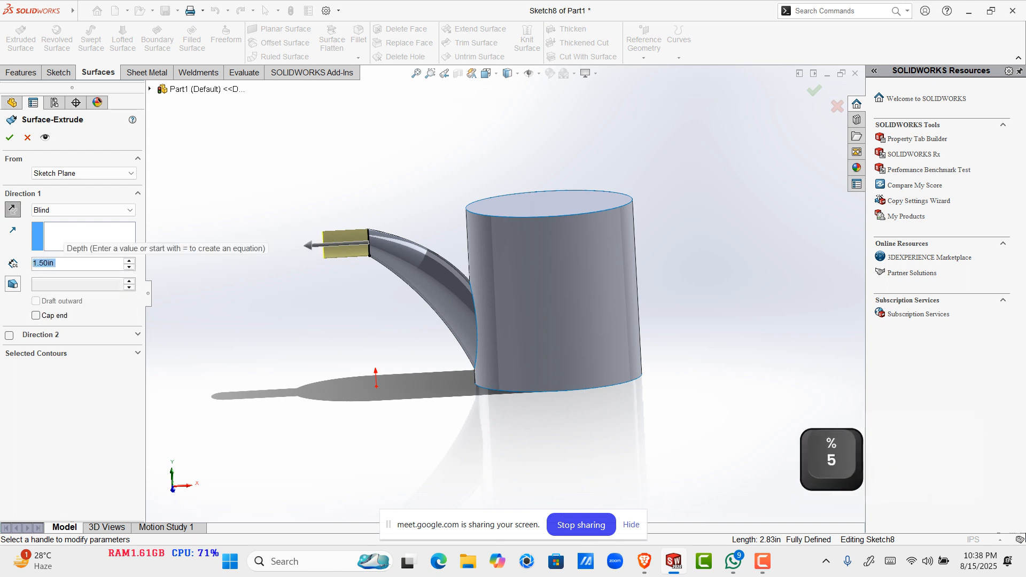
key(Return)
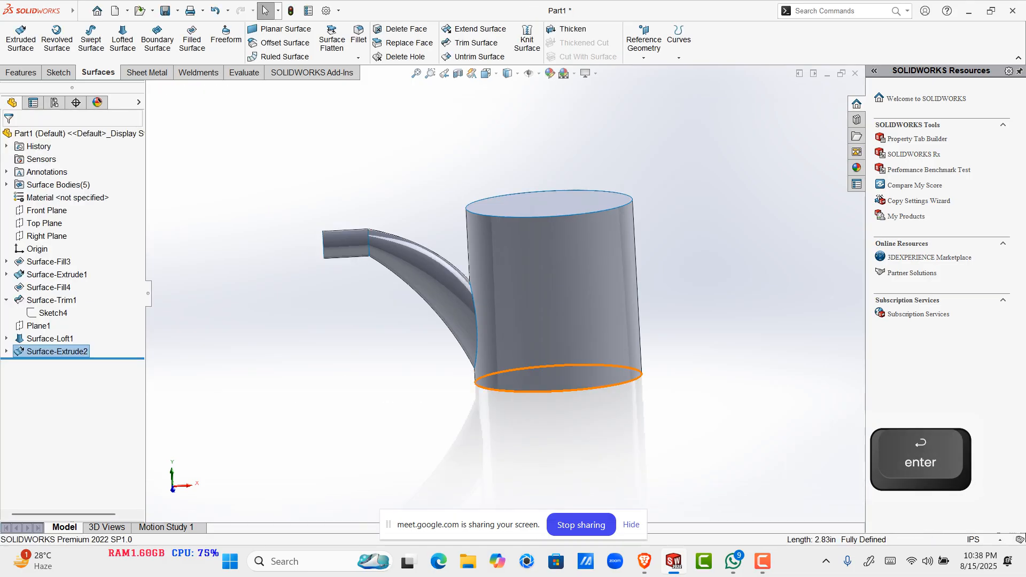
Step: Examine the extruded tube's junction with the spout and the flat top face of the body
middle_drag(484, 388, 545, 387)
scroll(407, 214, down, 8)
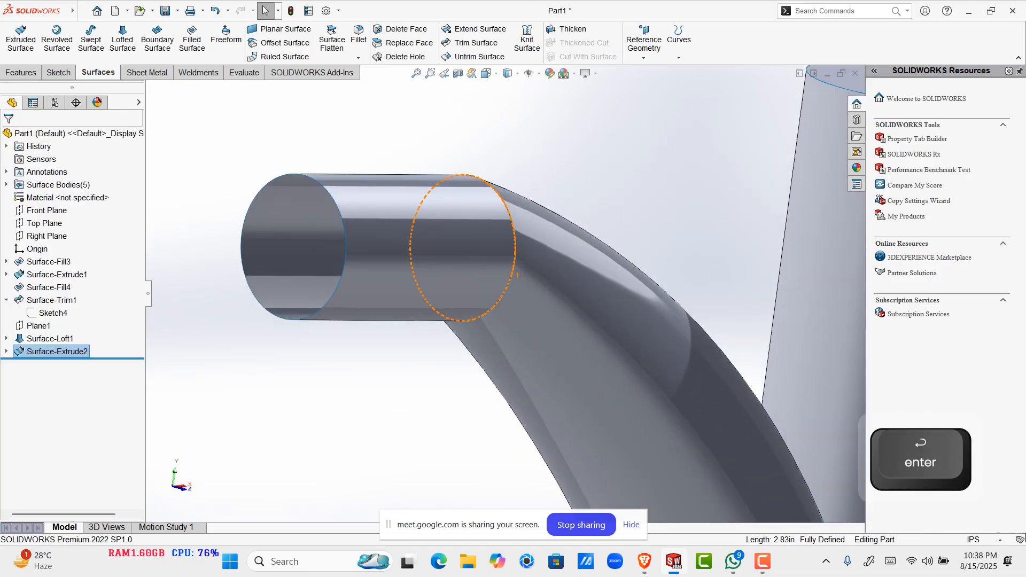
scroll(470, 301, up, 2)
middle_drag(470, 302, 414, 300)
scroll(505, 299, up, 10)
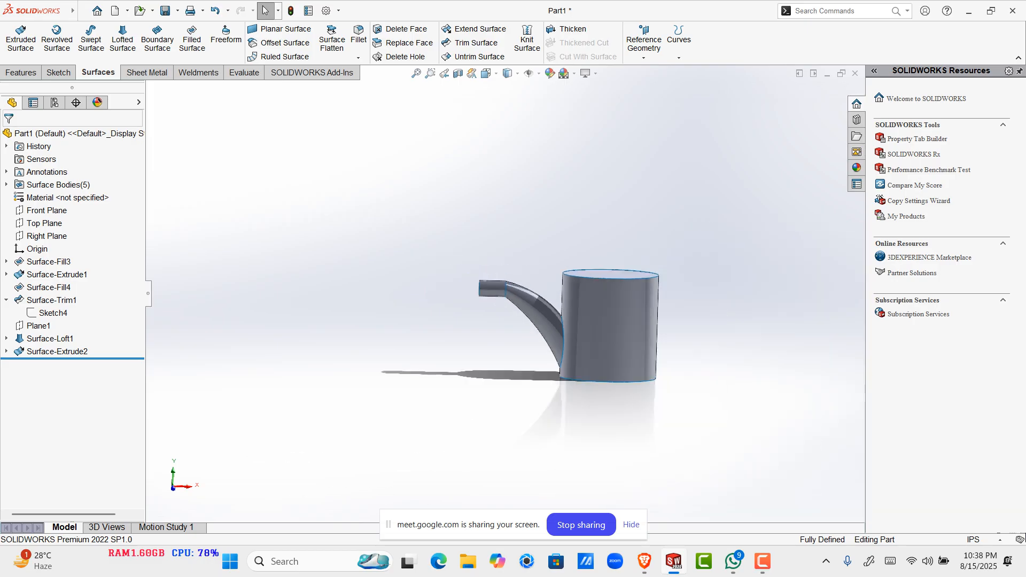
scroll(660, 331, down, 4)
middle_drag(569, 273, 580, 316)
click(577, 286)
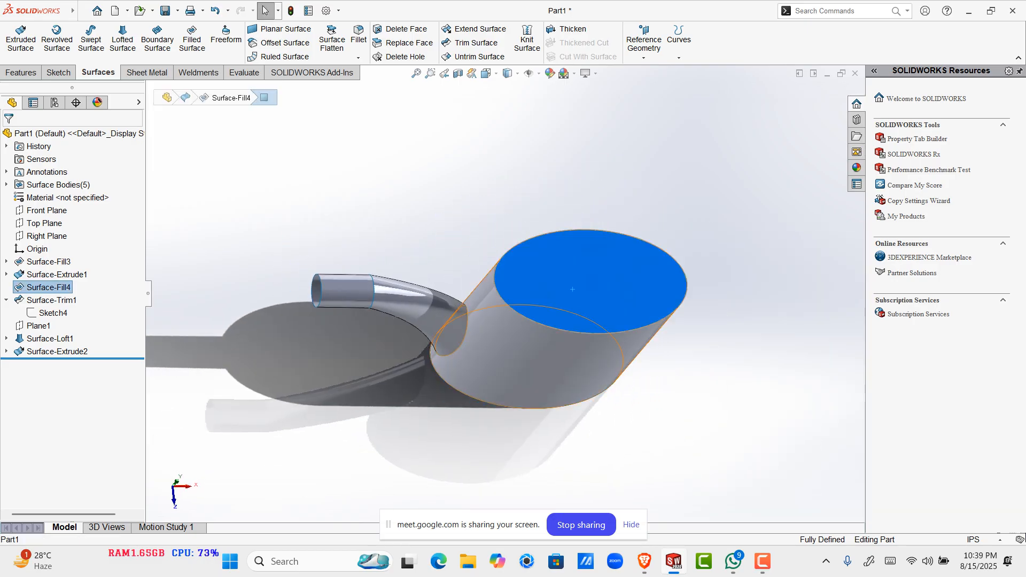
click(660, 398)
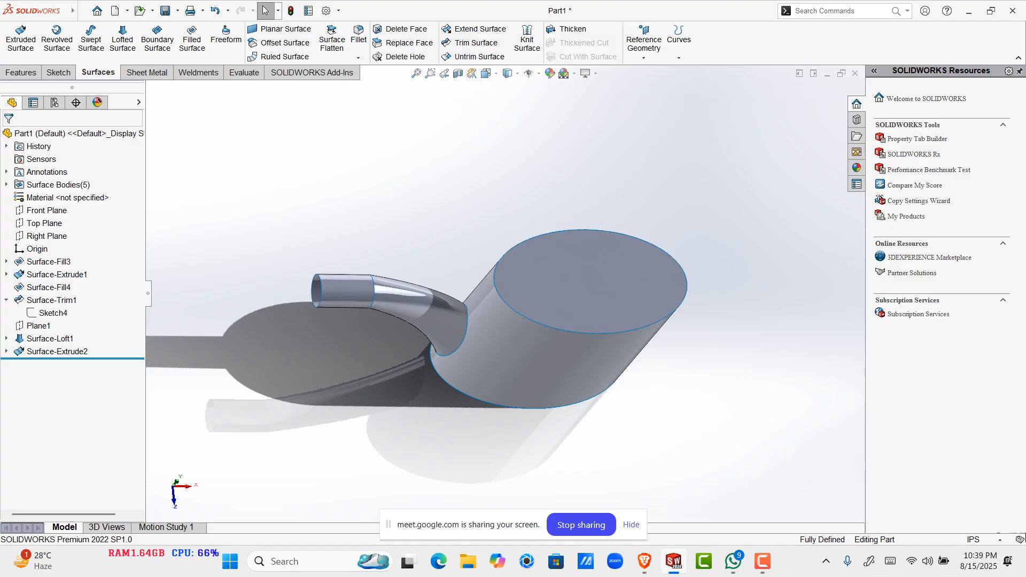
click(556, 279)
mouse_move(556, 279)
middle_down()
mouse_move(531, 273)
mouse_move(545, 246)
middle_up()
click(668, 374)
Step: Start a sketch on the body's flat top face and draw a circle centred on the origin, inside the elliptical outline
click(571, 267)
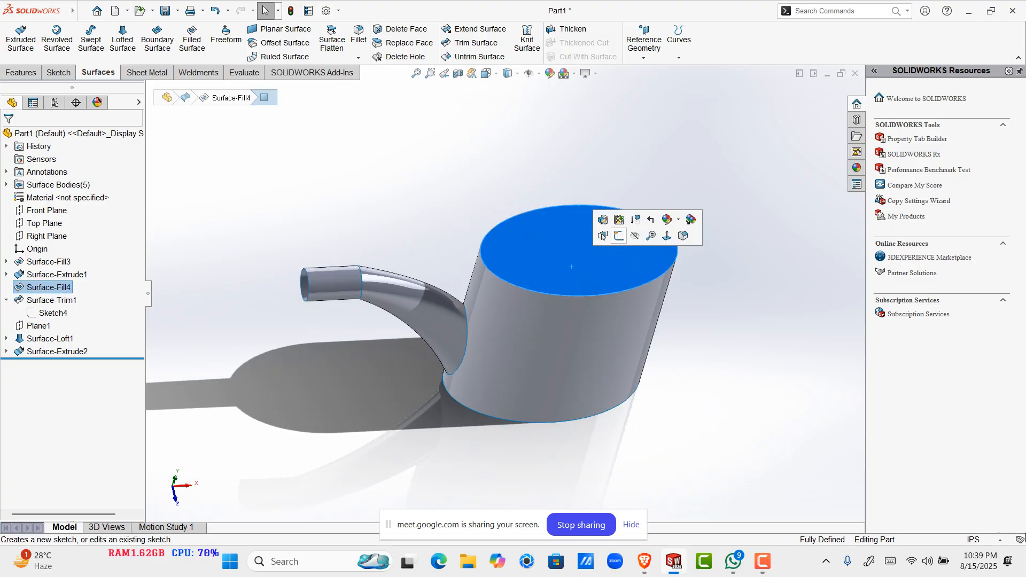
click(619, 236)
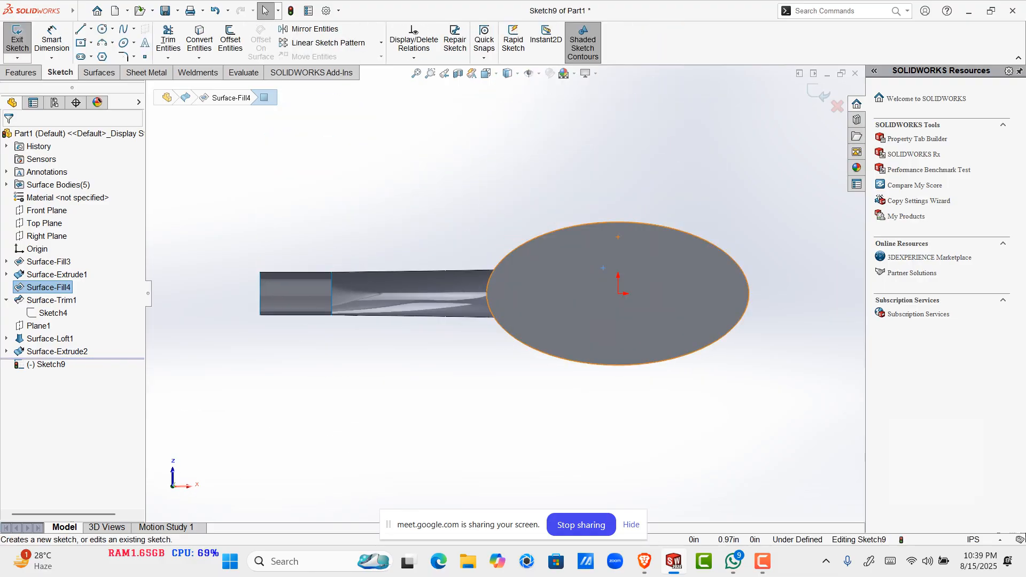
key(ctrl+8)
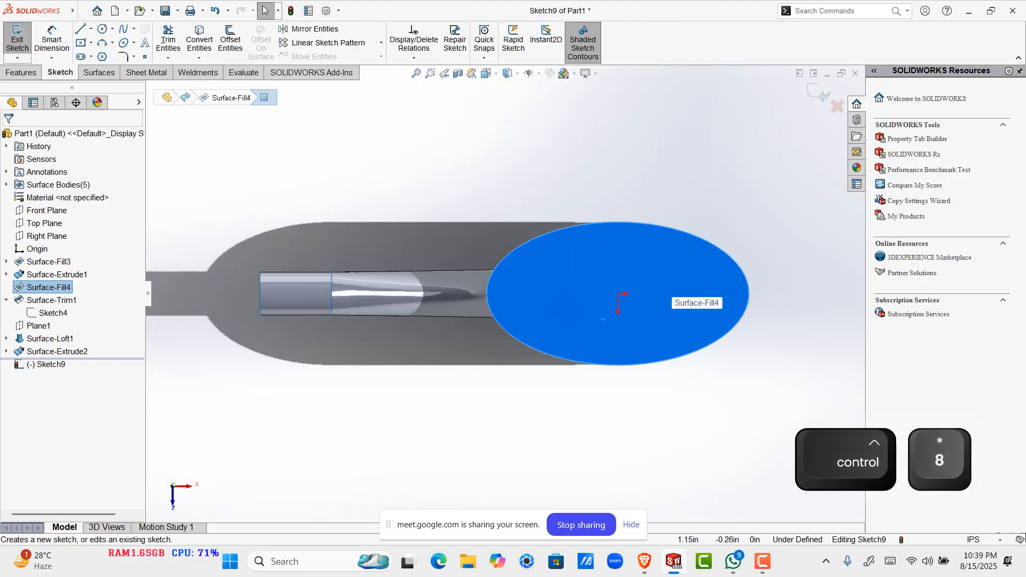
scroll(723, 266, down, 1)
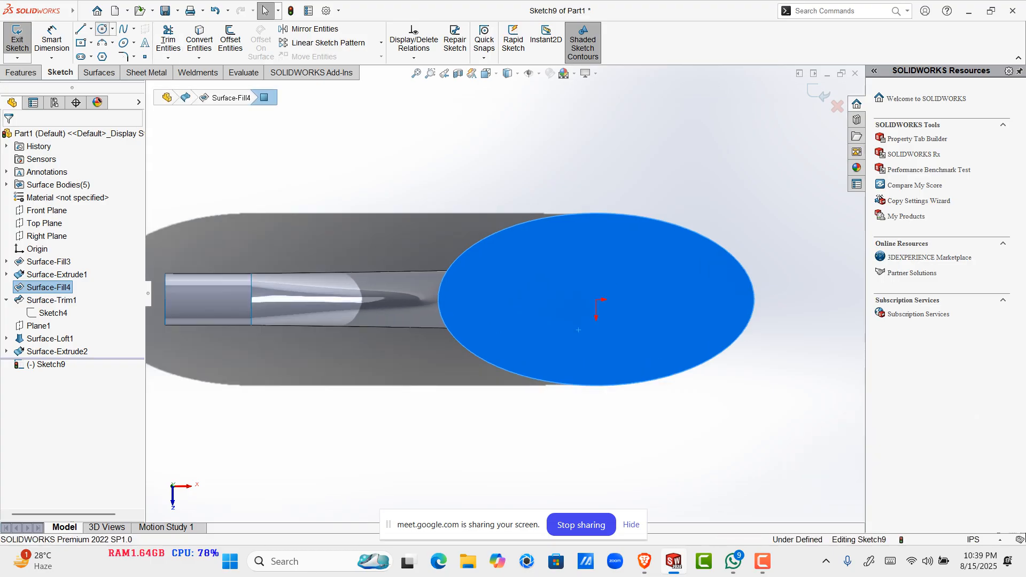
click(102, 29)
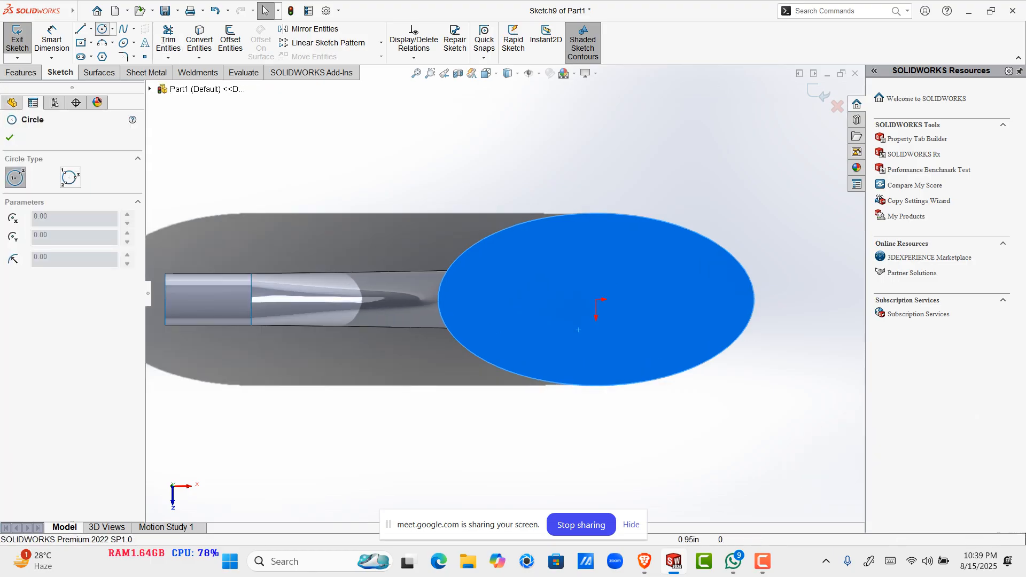
click(597, 299)
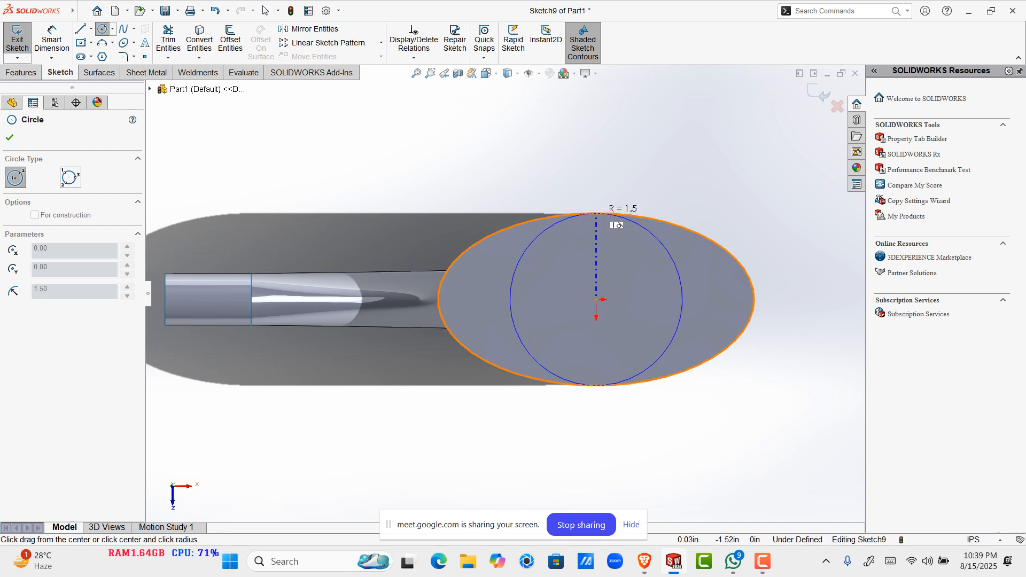
click(642, 254)
Step: Dimension the circle on the top face with a diameter of 2.5 in
click(51, 40)
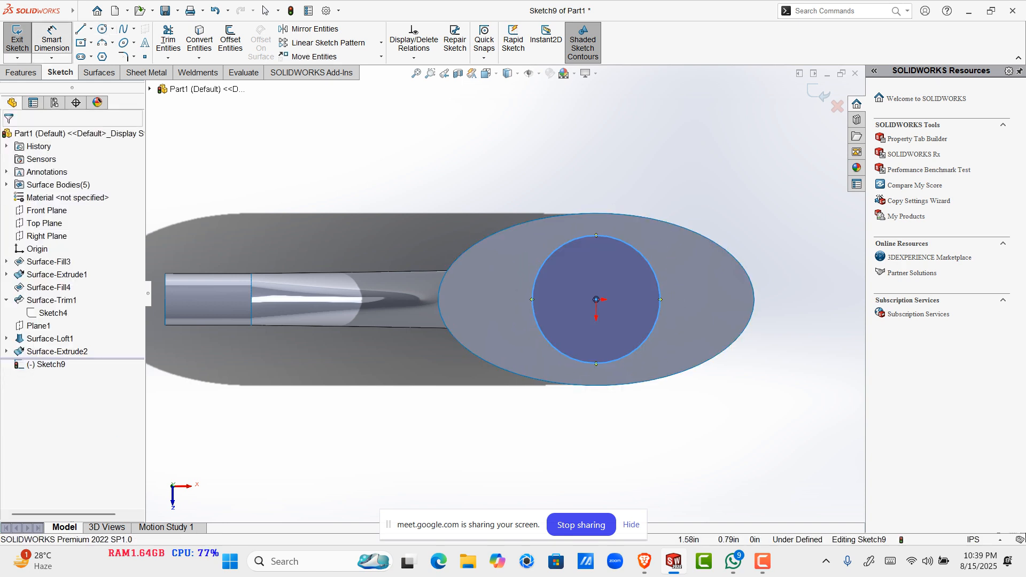
click(659, 299)
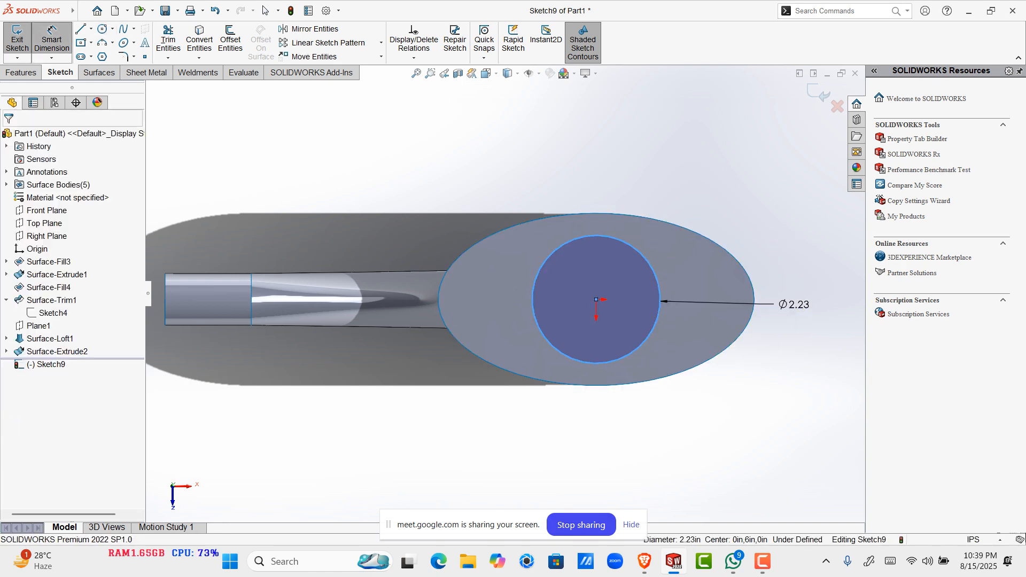
click(793, 299)
text(2.5)
key(Return)
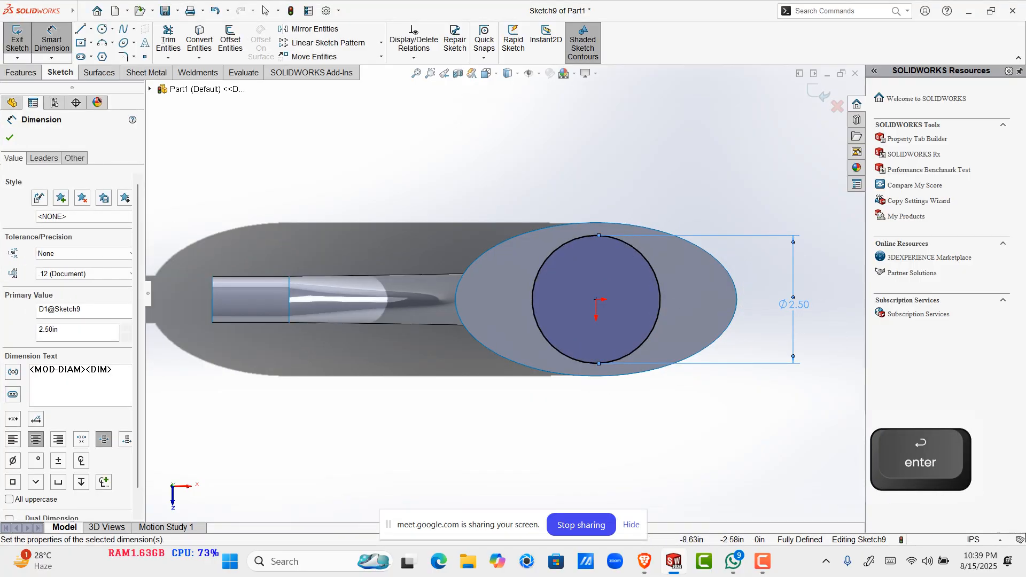
click(9, 137)
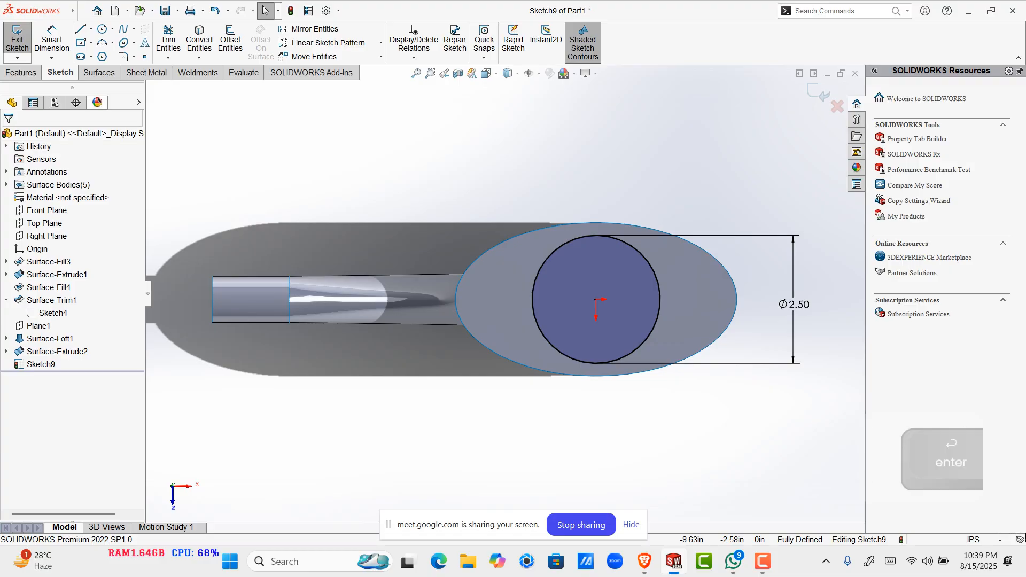
click(99, 72)
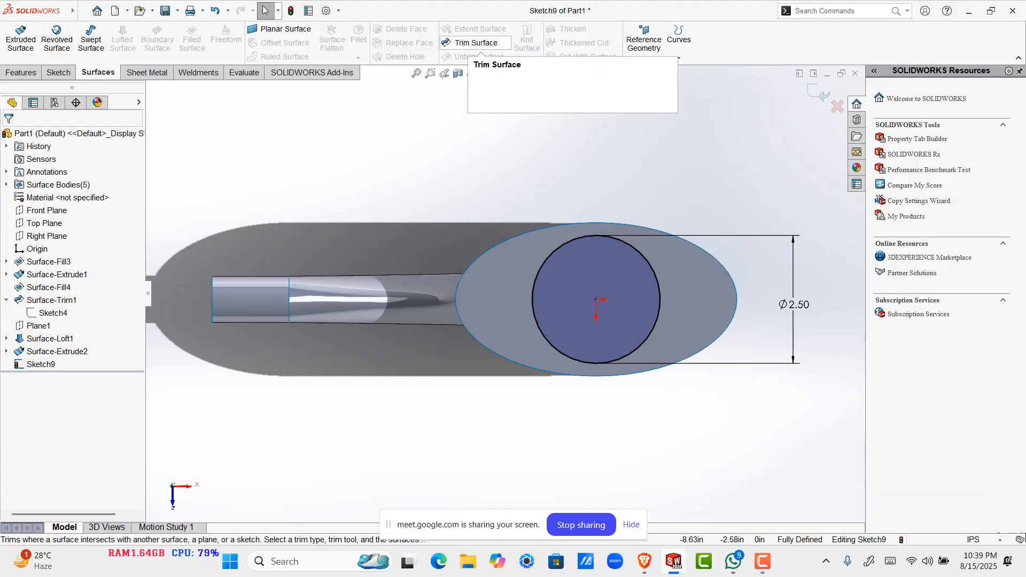
click(477, 42)
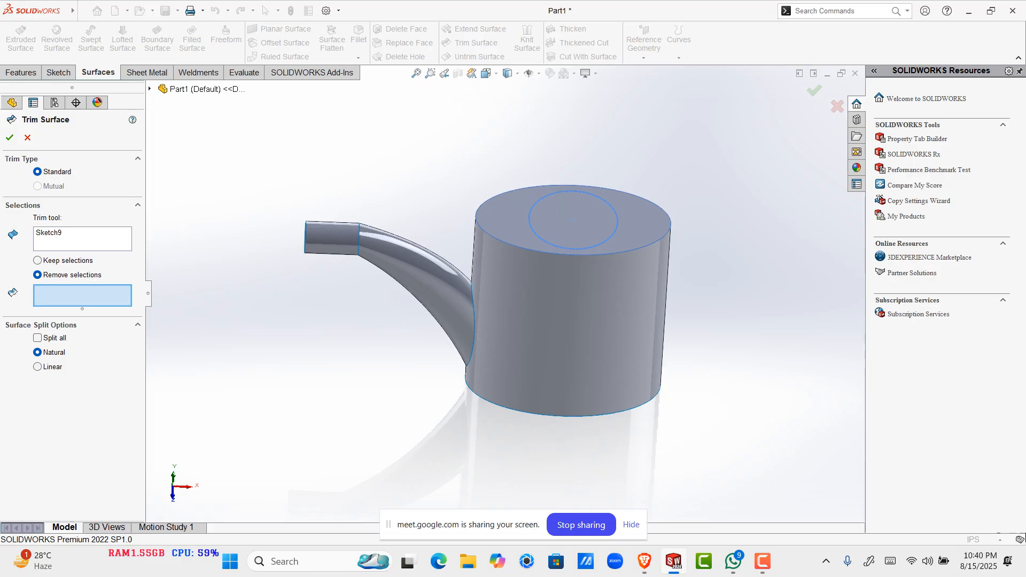
click(645, 561)
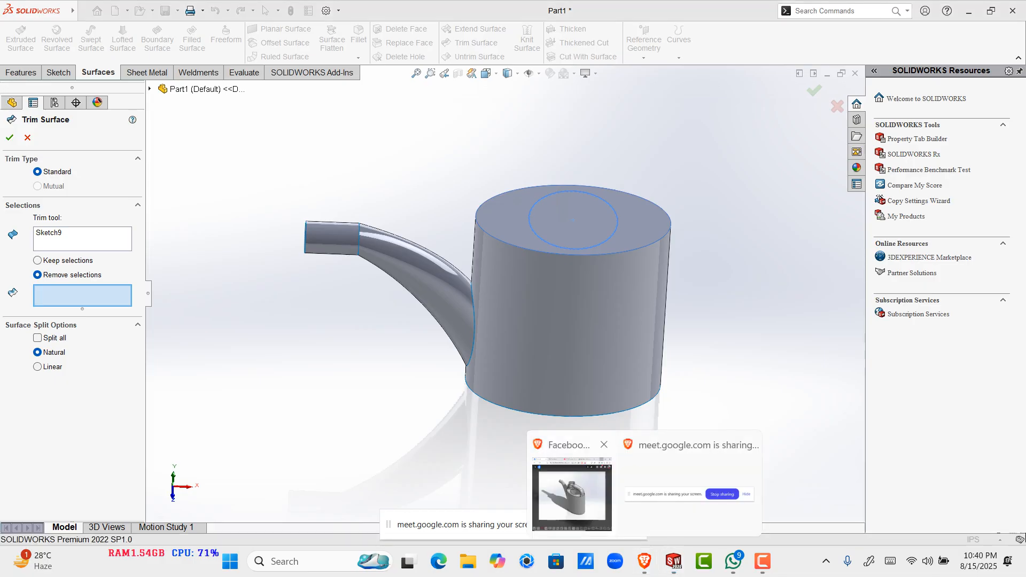
click(571, 496)
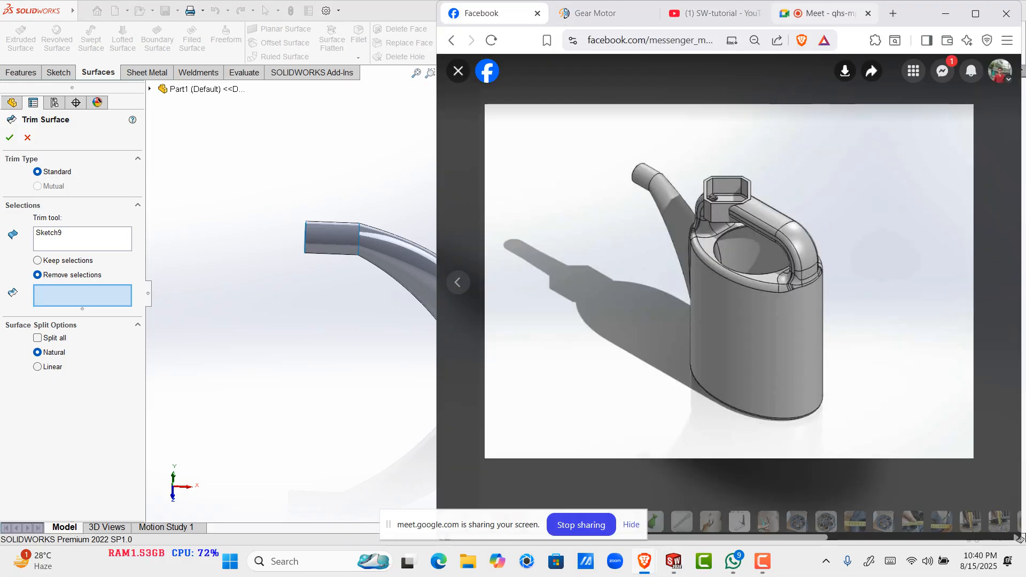
click(823, 13)
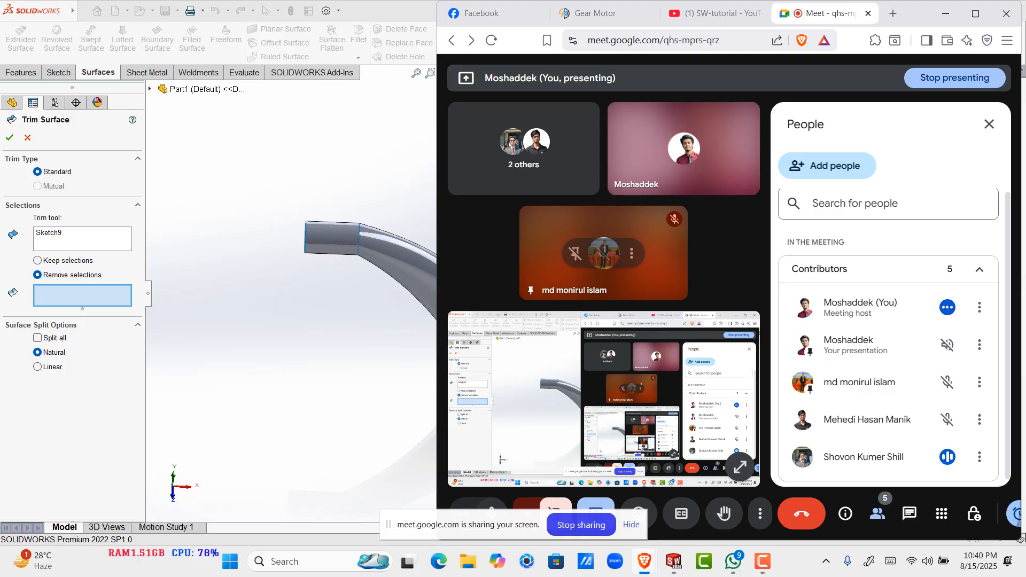
drag(916, 17, 792, 433)
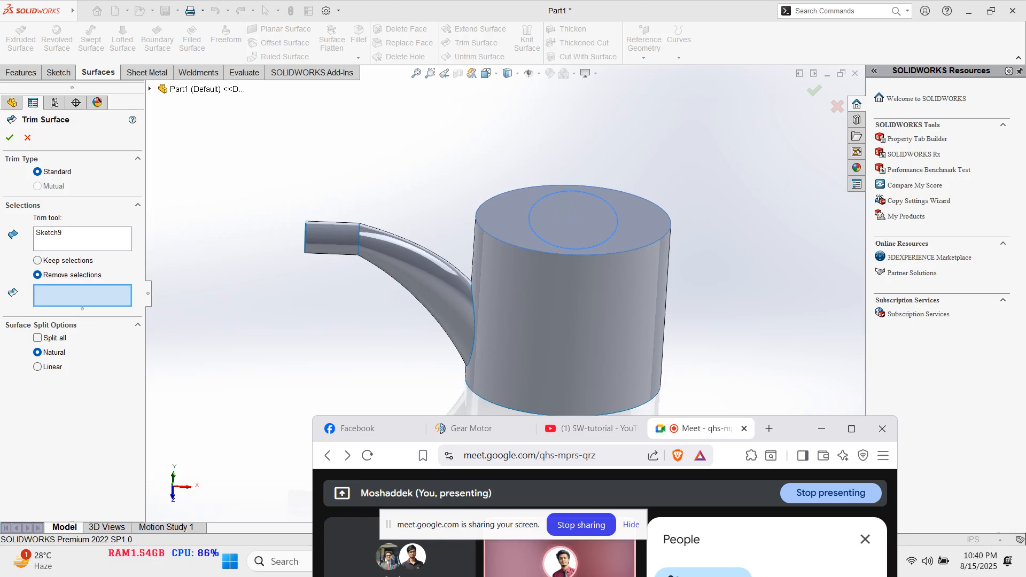
click(28, 138)
Step: Trim the body's flat top surface with the circle sketch as trim tool, removing the region inside the circle
middle_drag(513, 331, 513, 203)
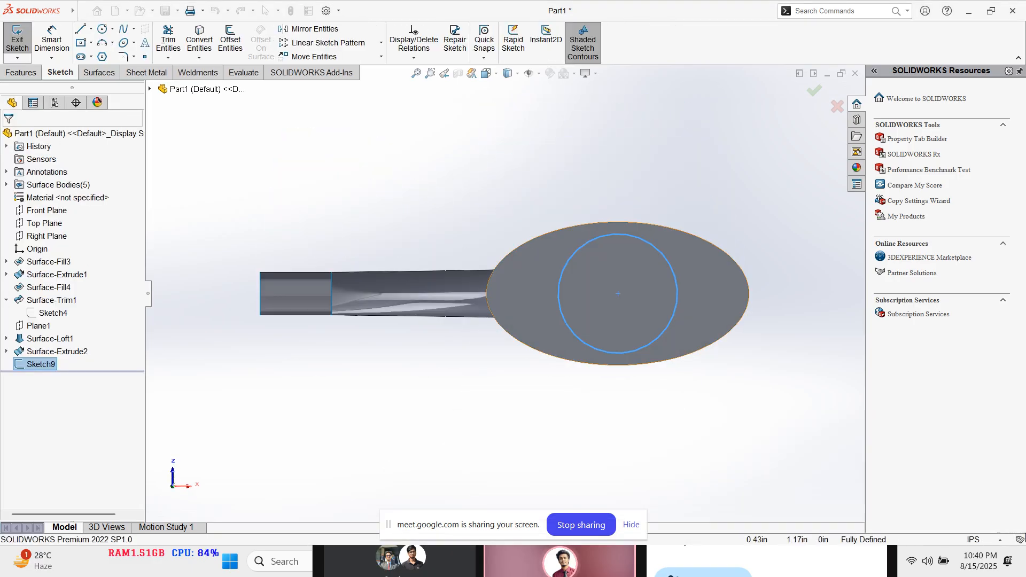
middle_drag(699, 434, 686, 289)
scroll(534, 300, up, 3)
mouse_move(561, 470)
middle_down()
mouse_move(545, 395)
mouse_move(562, 294)
mouse_move(553, 238)
mouse_move(579, 240)
middle_up()
scroll(534, 235, down, 1)
scroll(569, 240, down, 1)
scroll(570, 240, down, 2)
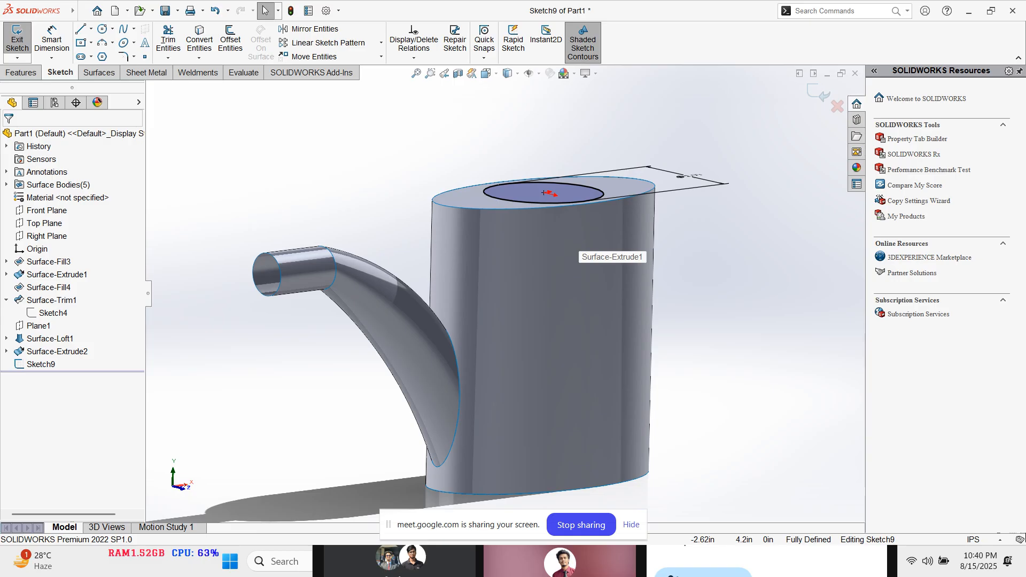
scroll(545, 193, down, 2)
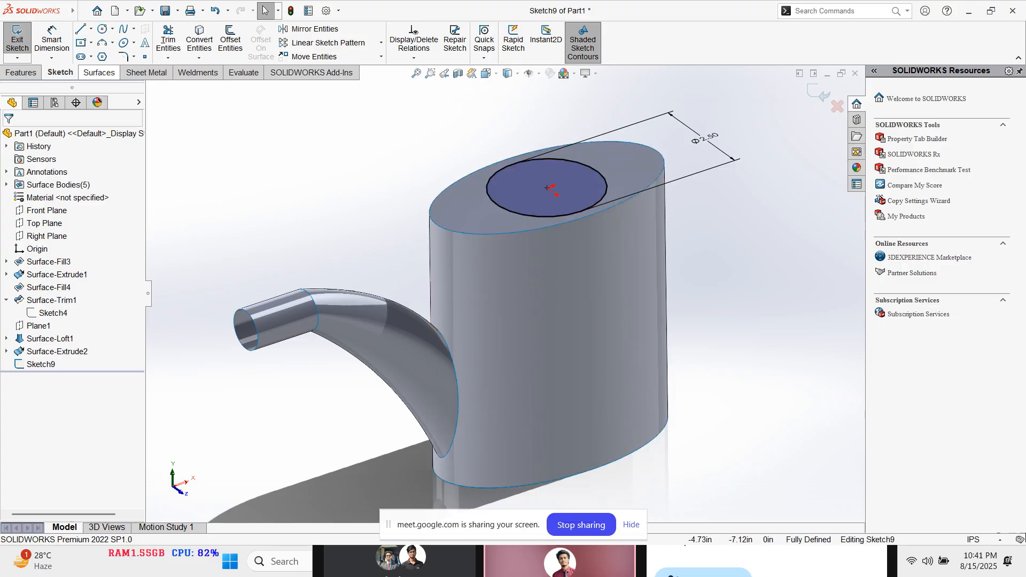
click(99, 73)
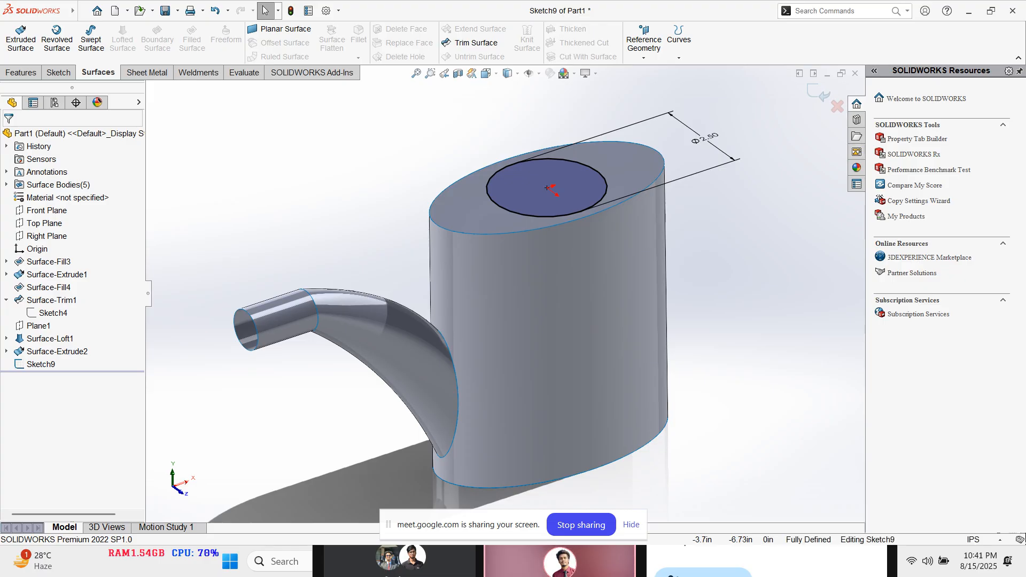
click(476, 43)
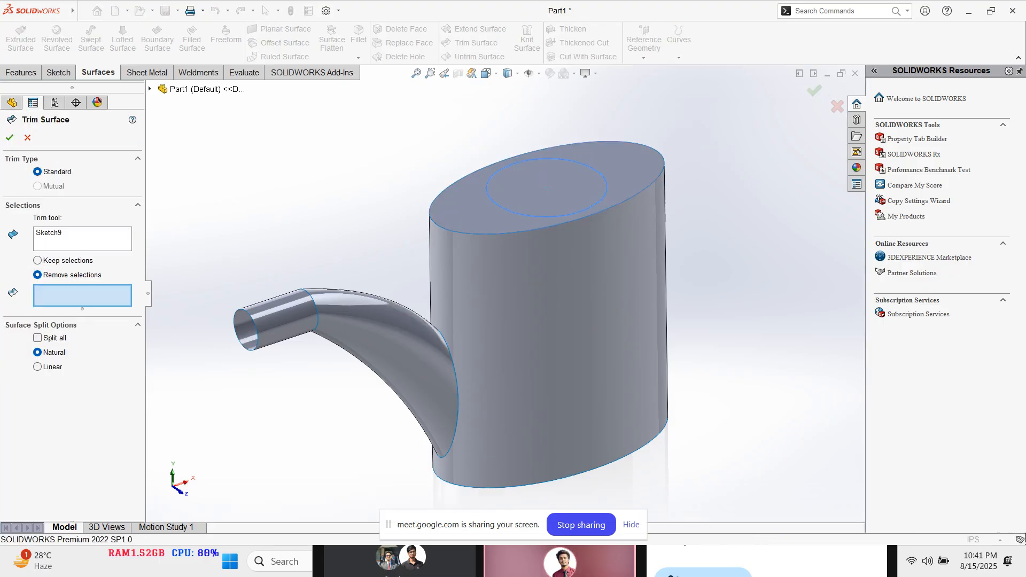
click(65, 234)
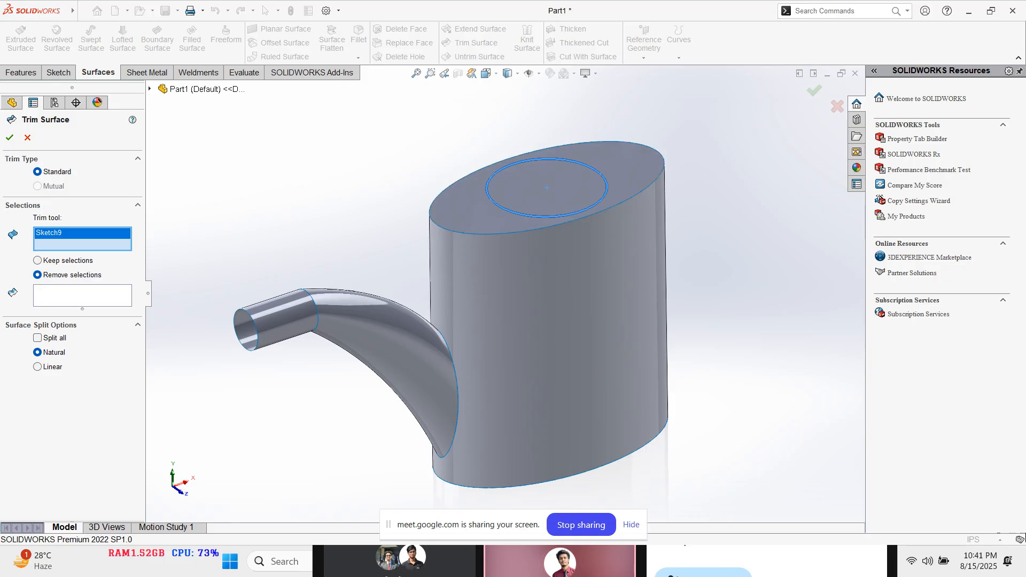
click(83, 295)
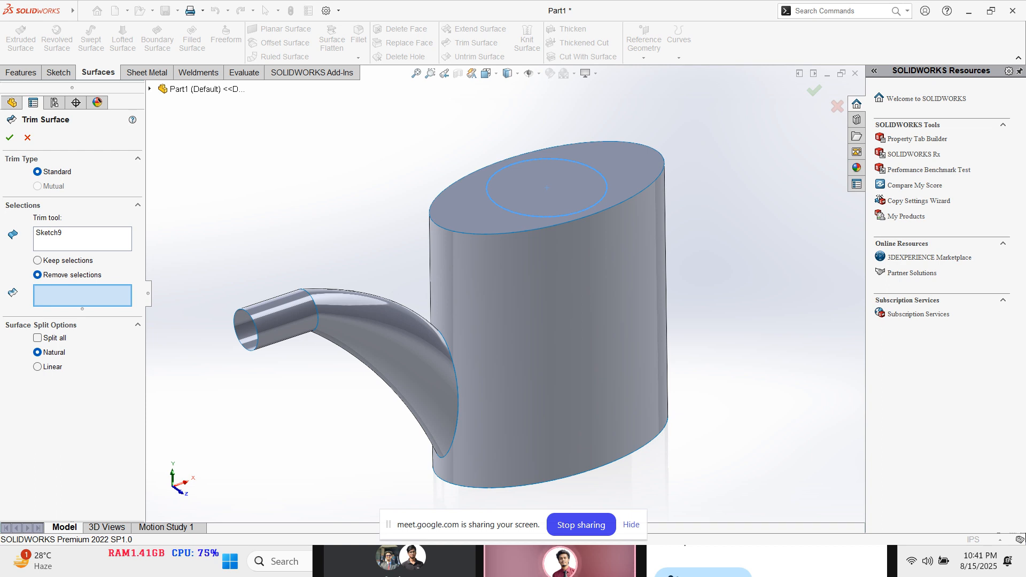
click(546, 187)
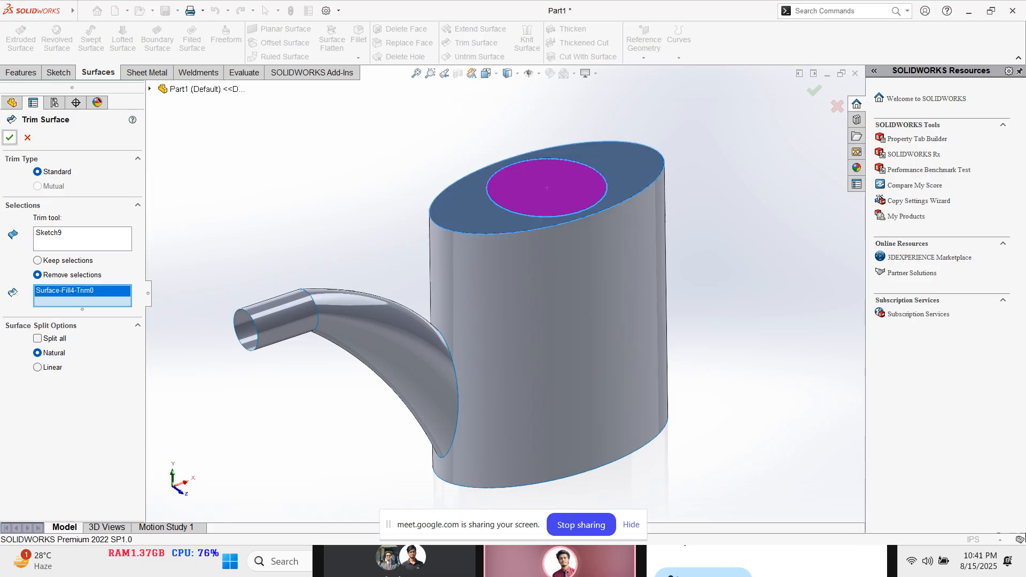
click(10, 137)
Step: Examine the circular opening in the top face and the body and spout around it
middle_drag(547, 217, 561, 246)
scroll(561, 245, up, 2)
key(Escape)
scroll(547, 284, down, 3)
scroll(547, 288, up, 5)
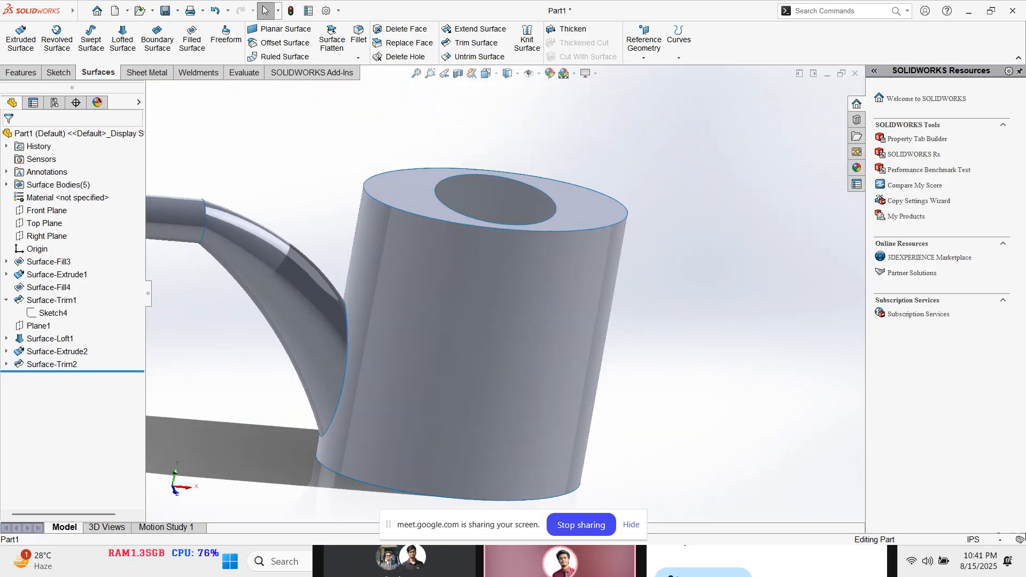
middle_drag(540, 235, 555, 235)
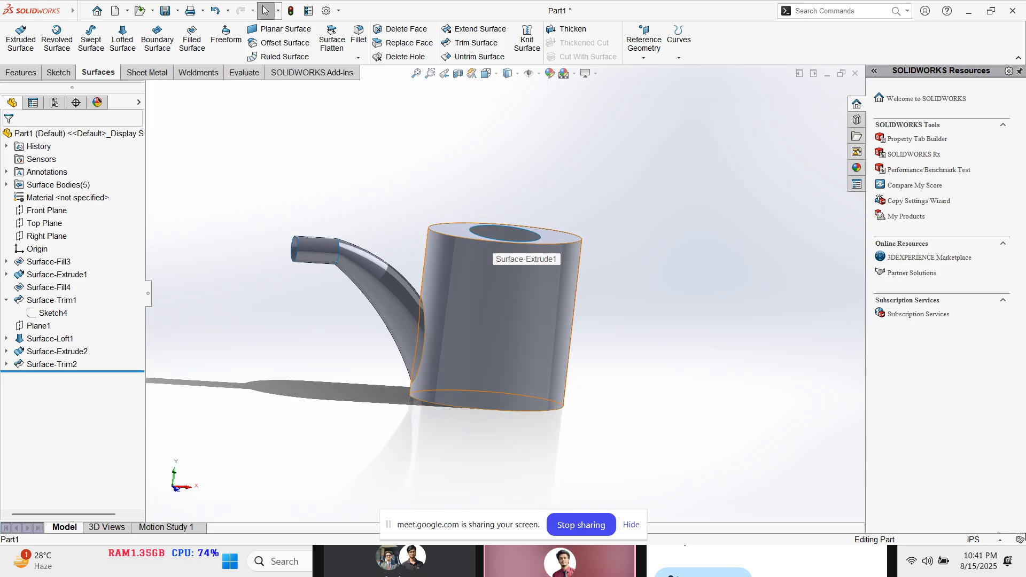
middle_drag(486, 248, 508, 293)
scroll(526, 284, down, 2)
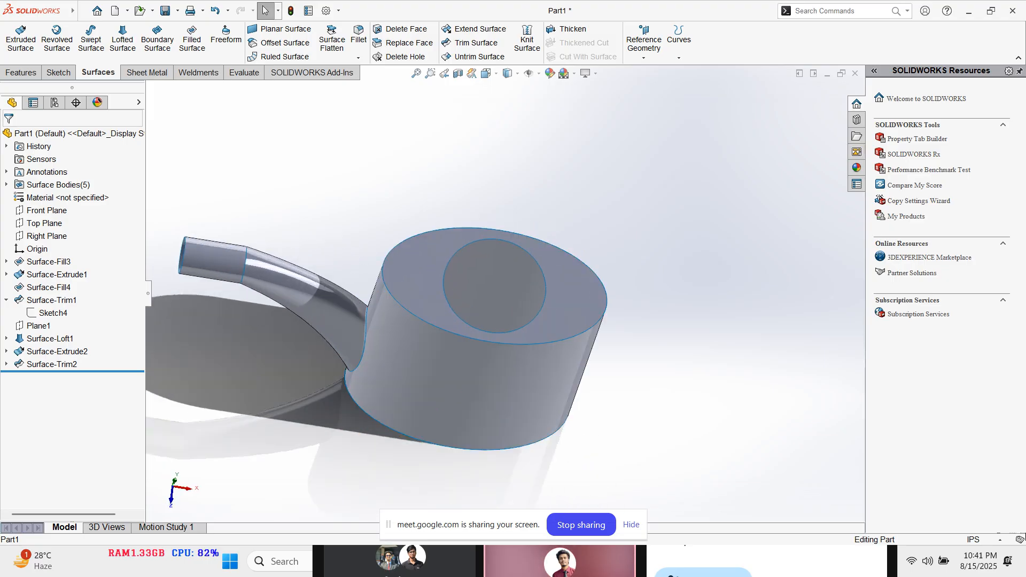
scroll(526, 284, down, 2)
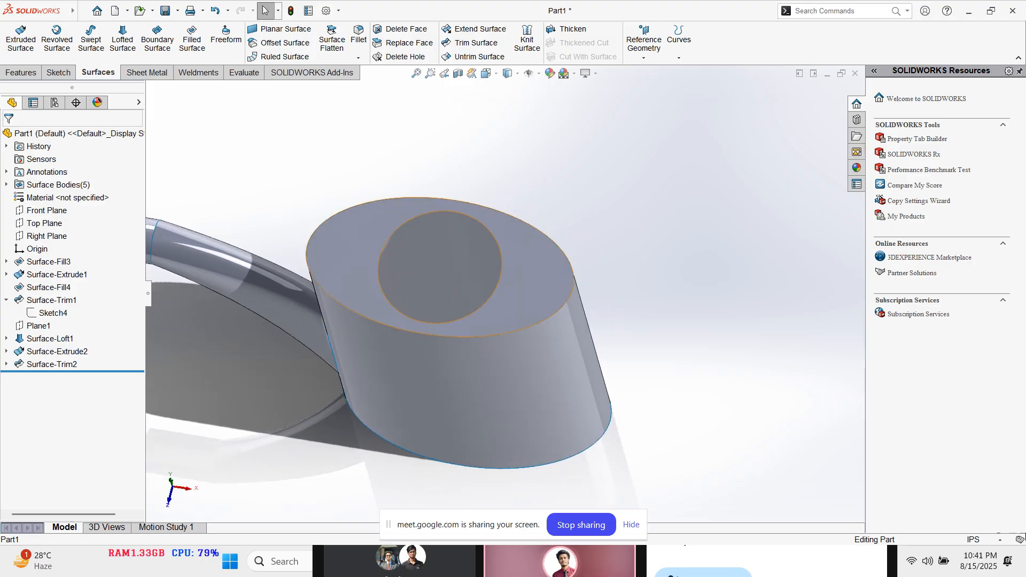
click(542, 286)
key(Escape)
middle_drag(542, 286, 536, 230)
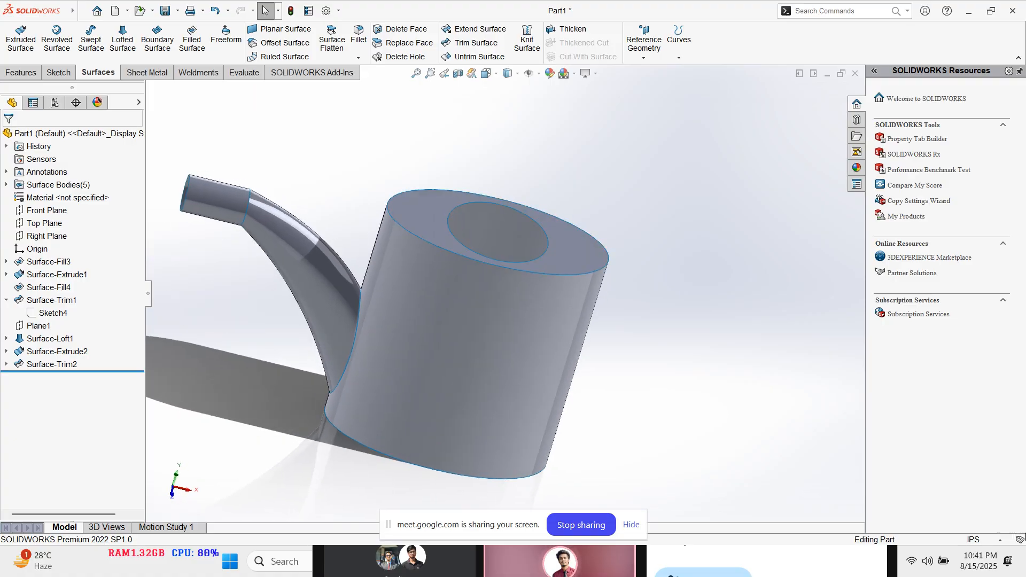
scroll(494, 305, up, 3)
middle_drag(494, 306, 476, 232)
scroll(479, 275, down, 2)
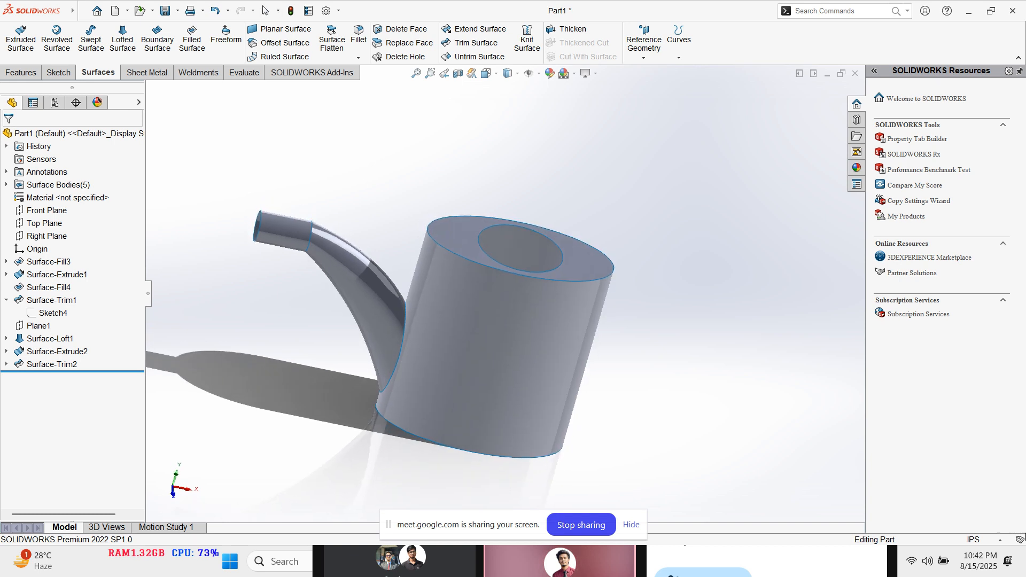
Step: Start a sketch on the top face and draw a six-sided inscribed-circle polygon, about 0.83 in across, between the opening and the ellipse's end opposite the spout
click(583, 260)
click(630, 229)
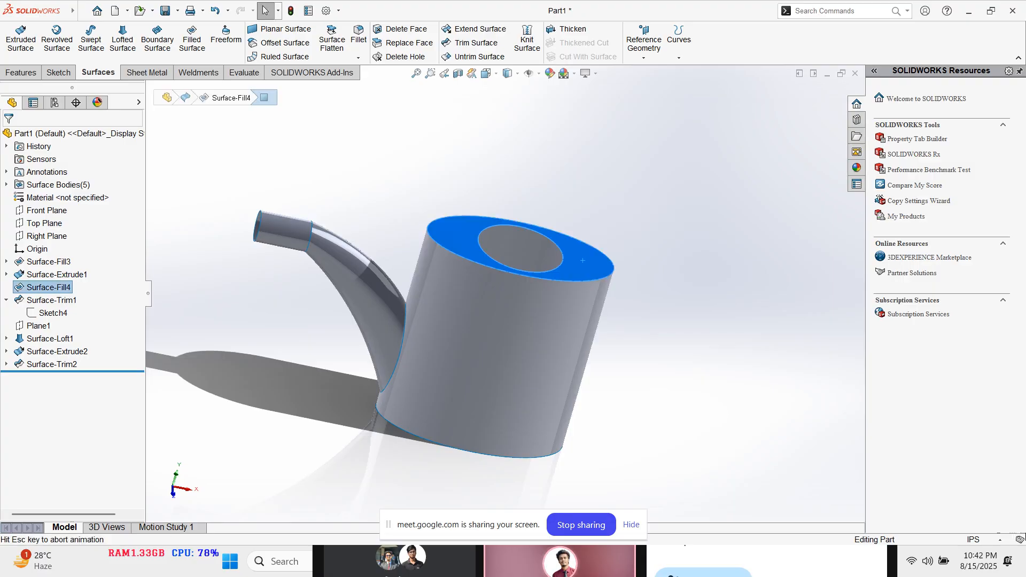
key(ctrl+8)
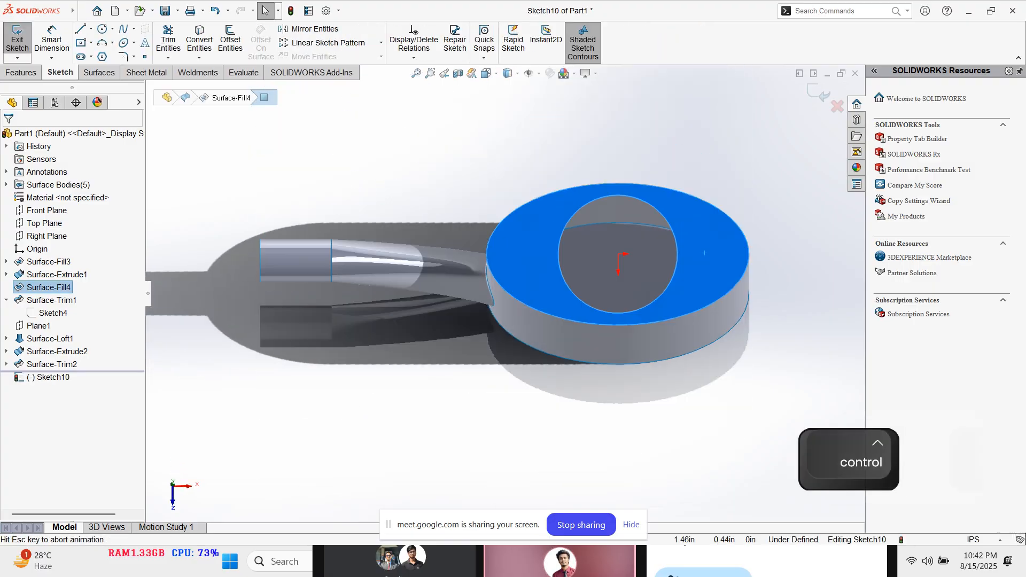
scroll(727, 279, down, 3)
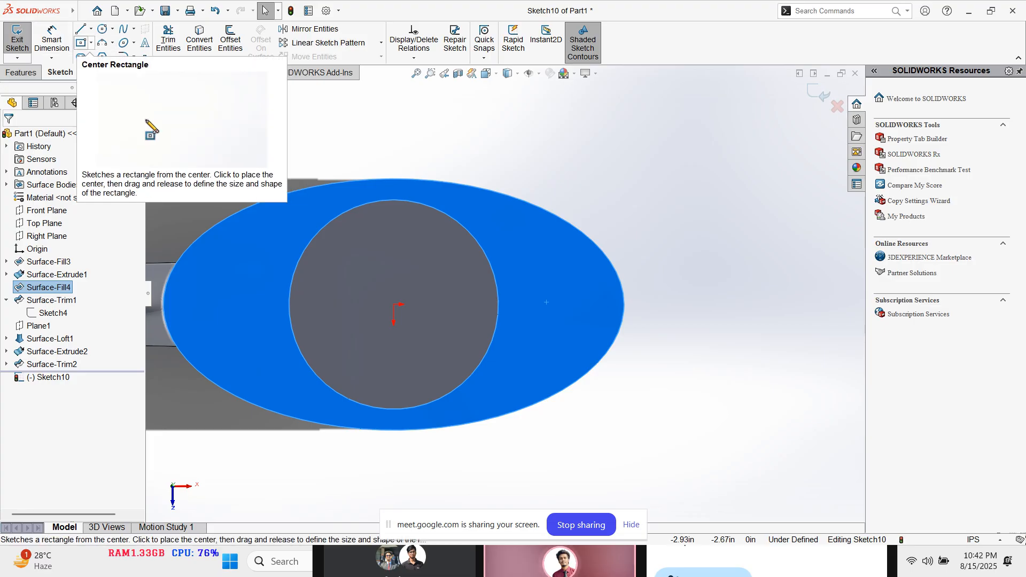
click(102, 57)
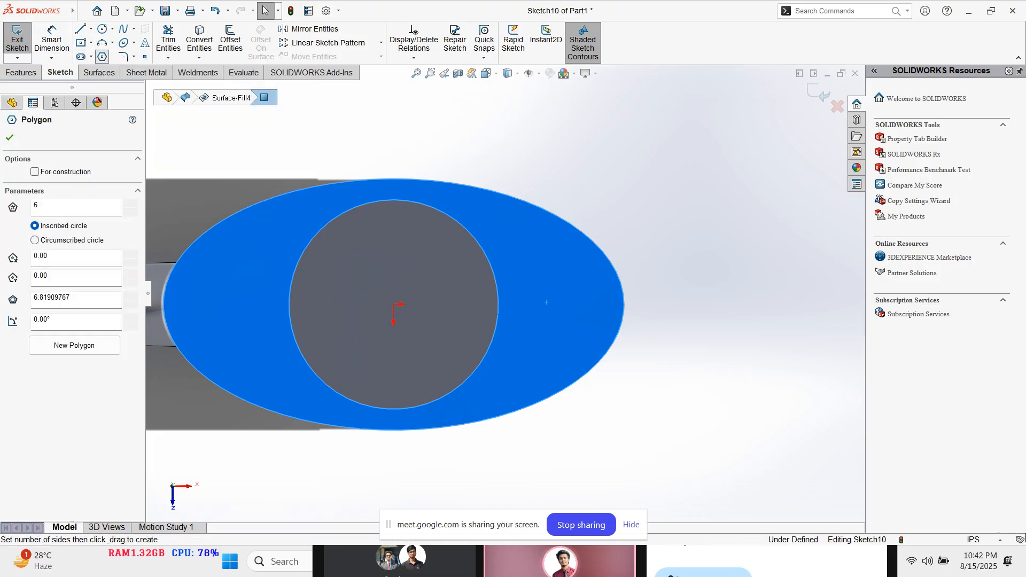
click(584, 305)
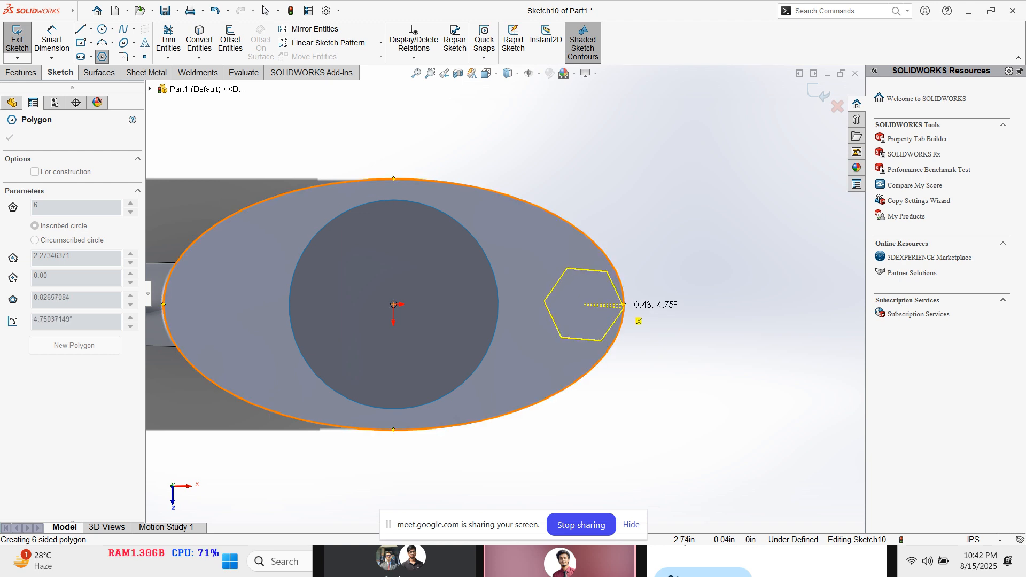
click(624, 305)
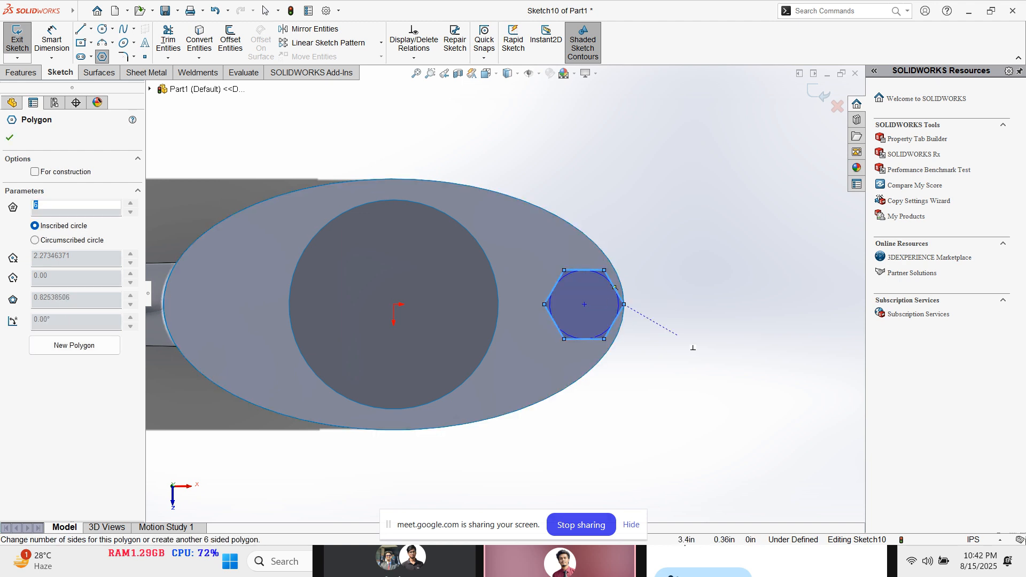
key(Escape)
scroll(672, 318, down, 3)
scroll(512, 295, up, 2)
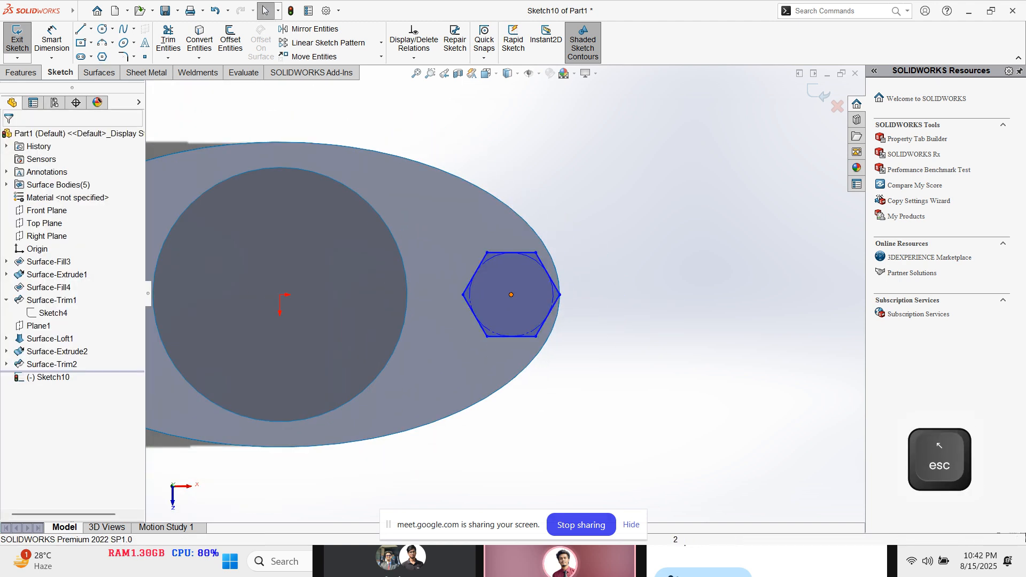
Step: Add a horizontal relation between the hexagon's centre point and the origin
click(512, 294)
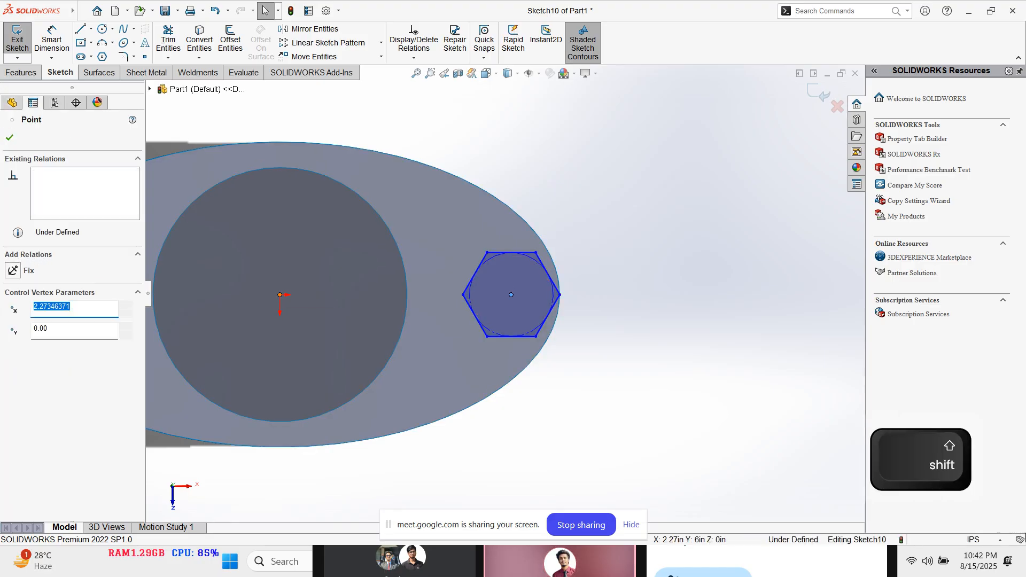
shift+click(279, 294)
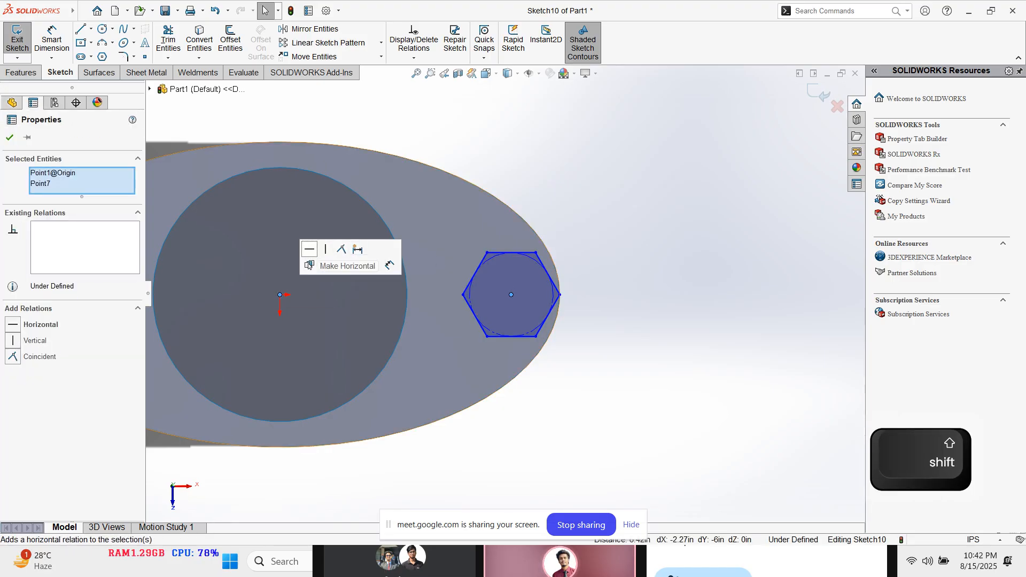
click(309, 265)
key(Escape)
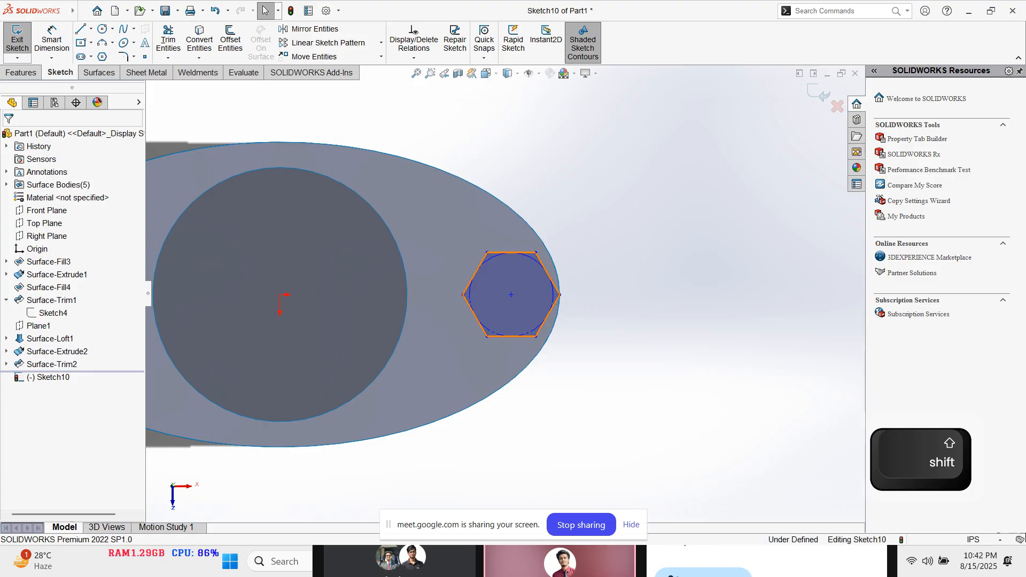
Step: Dimension the hexagon's inscribed construction circle to a diameter of 1 in
click(52, 39)
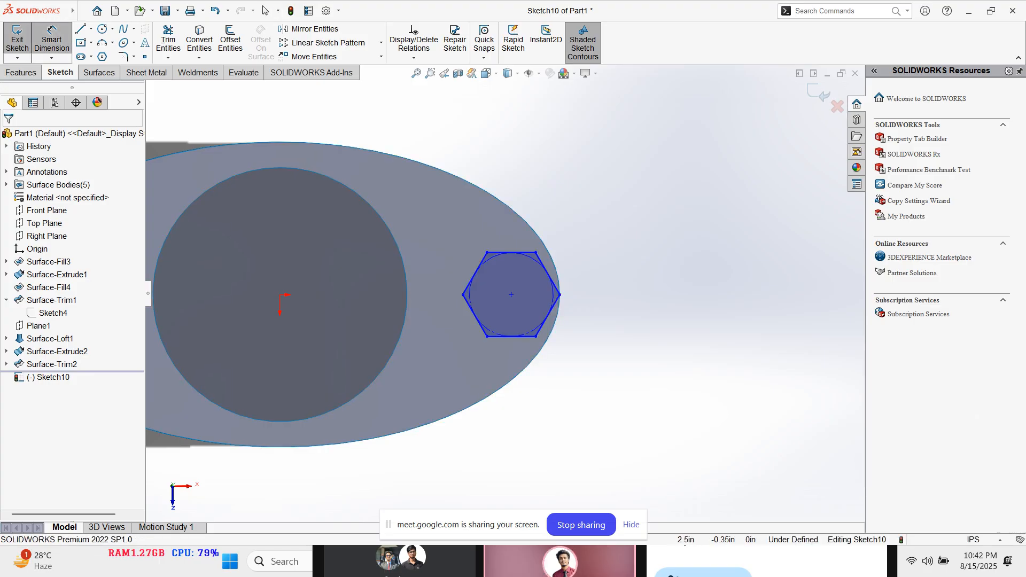
click(551, 315)
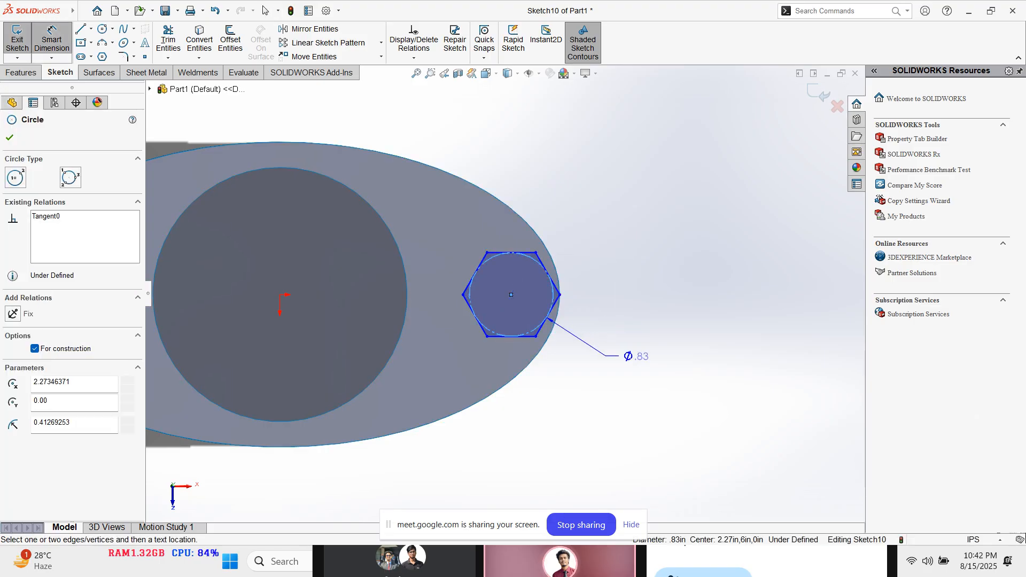
click(609, 379)
text(1)
key(Return)
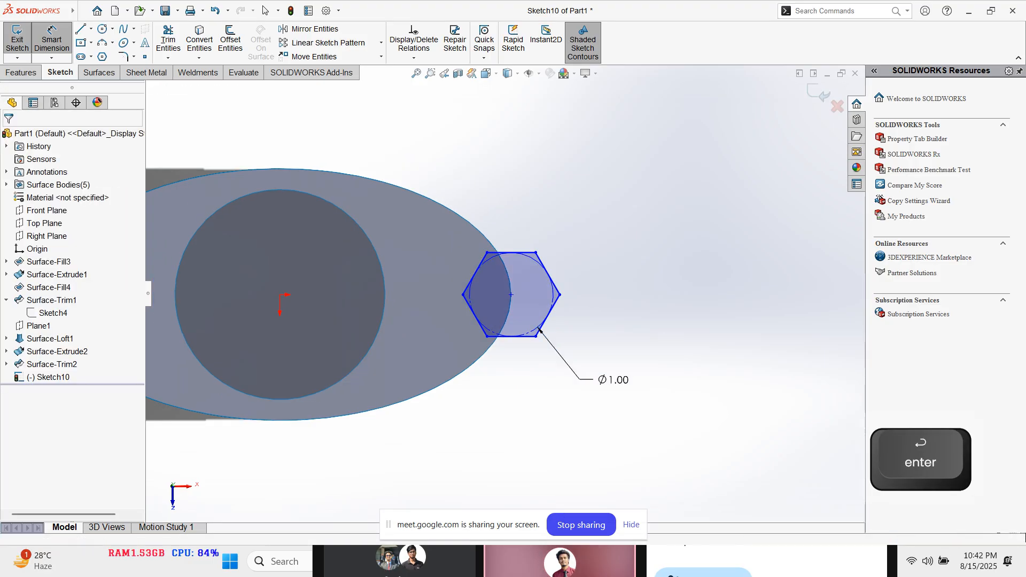
key(Escape)
Step: Move the hexagon inward on the top face and make its outer vertex coincident with the ellipse's edge
drag(511, 294, 457, 294)
key(Escape)
scroll(524, 322, down, 2)
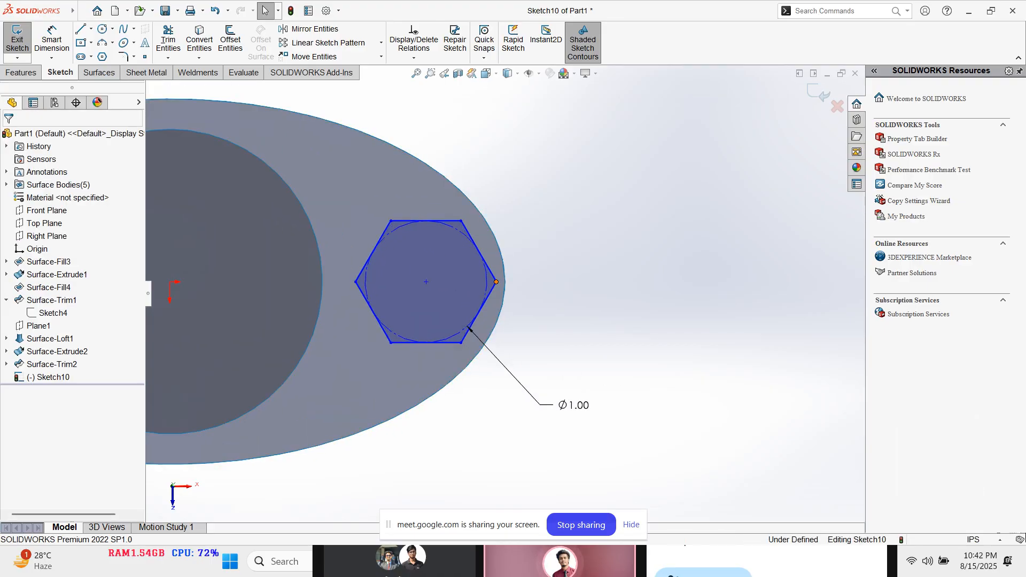
click(496, 282)
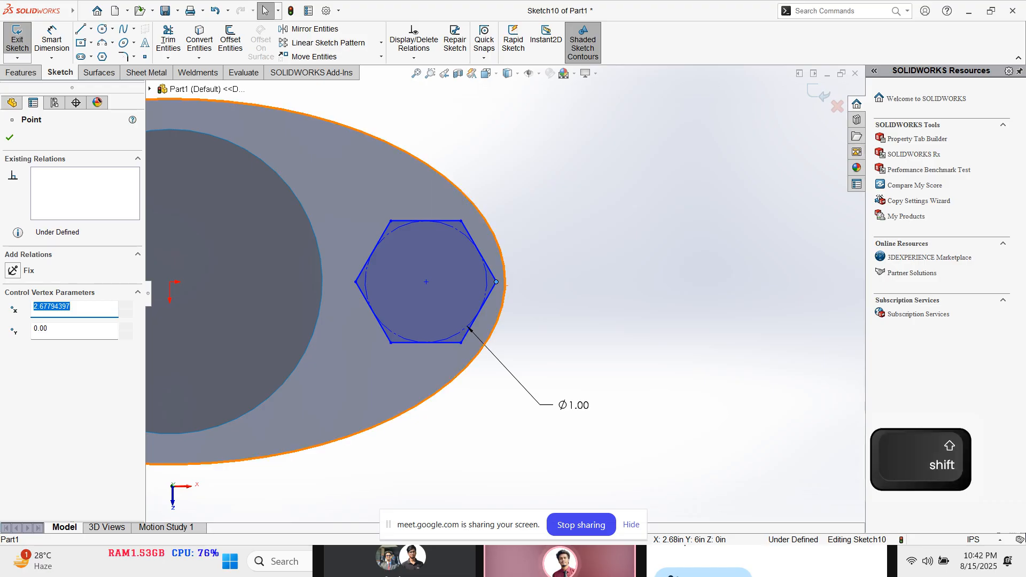
shift+click(505, 287)
click(540, 247)
key(Escape)
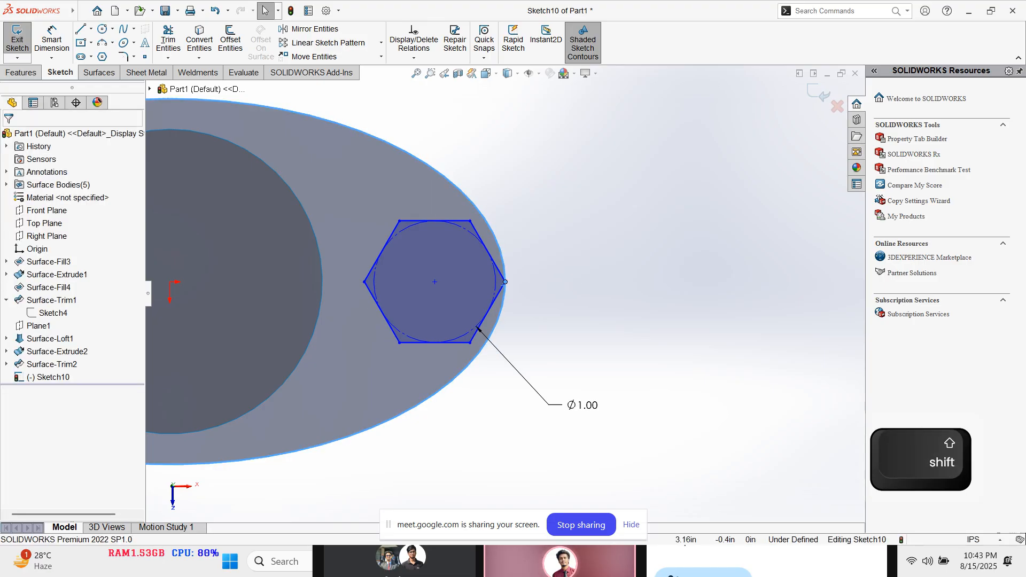
Step: Try to dimension the length of one of the hexagon's horizontal sides
scroll(502, 290, up, 2)
scroll(489, 284, down, 2)
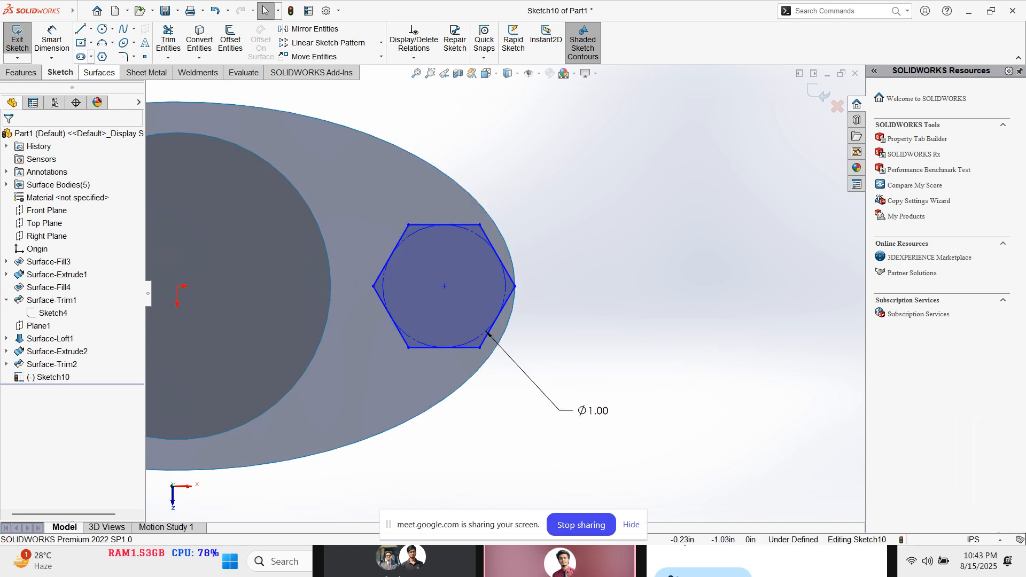
click(51, 40)
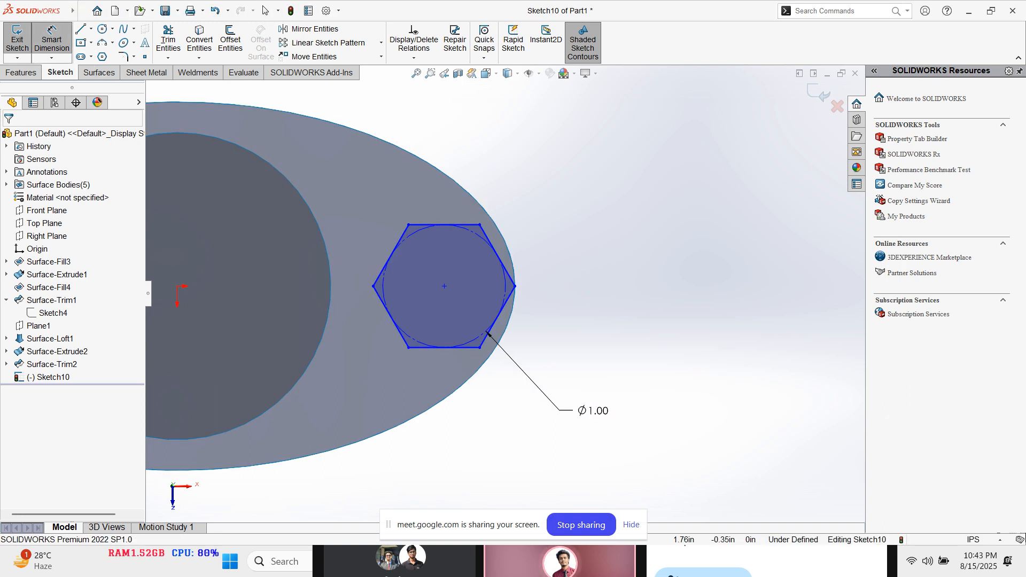
click(444, 224)
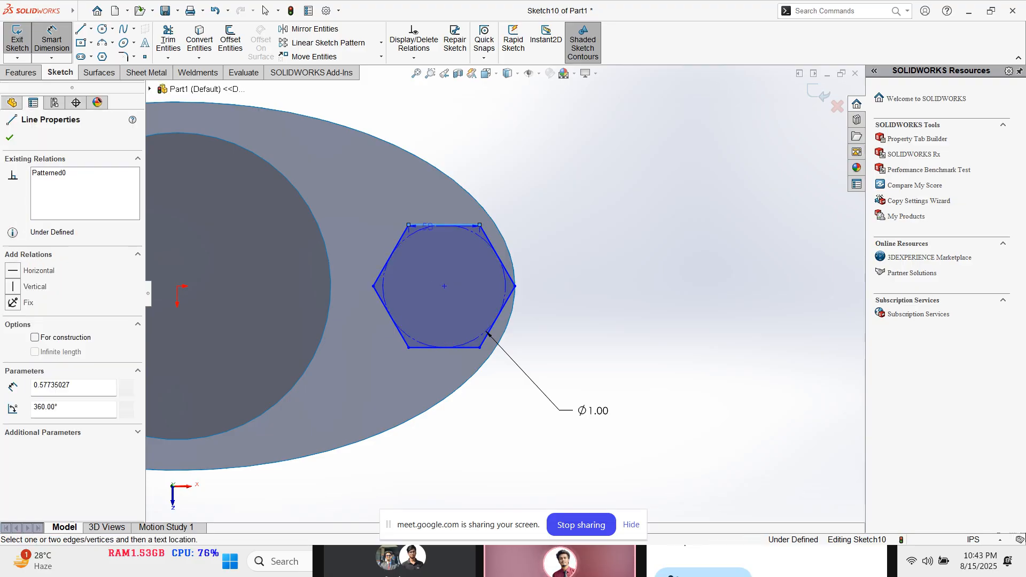
click(473, 141)
click(662, 306)
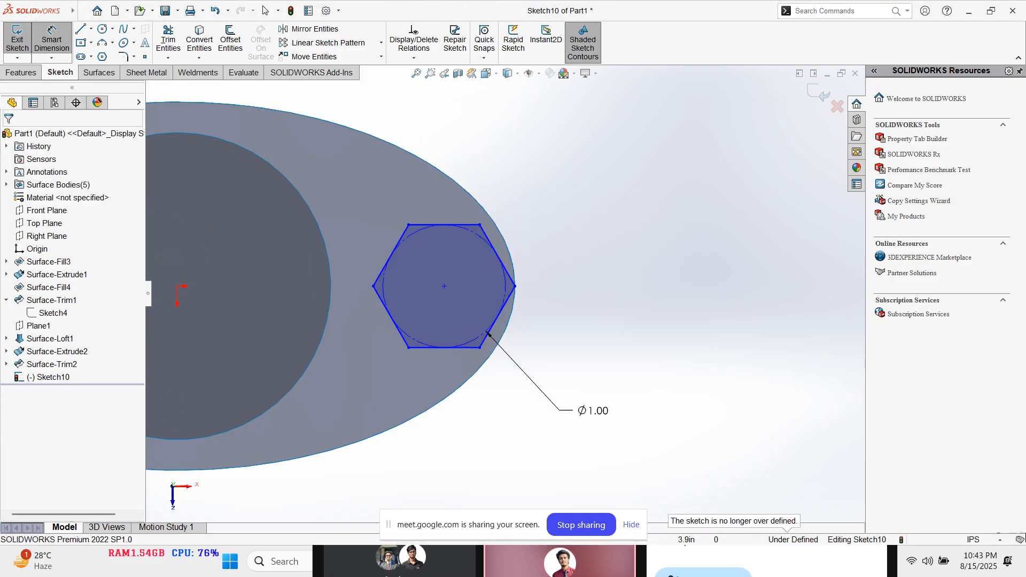
Step: Try to dimension the hexagon's centre 2 in from the origin, and delete that distance dimension
click(593, 411)
drag(452, 392, 497, 366)
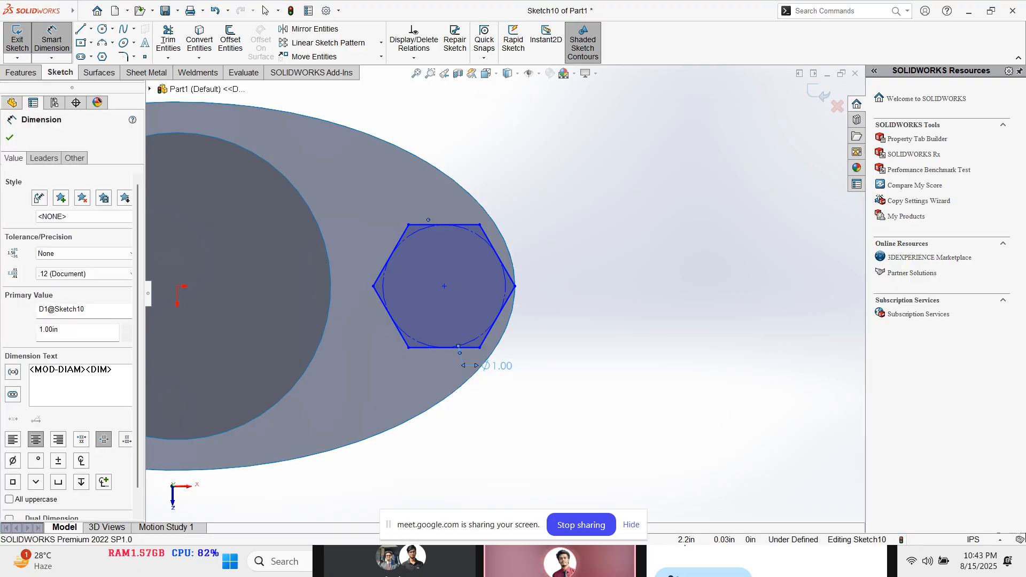
click(444, 286)
click(177, 286)
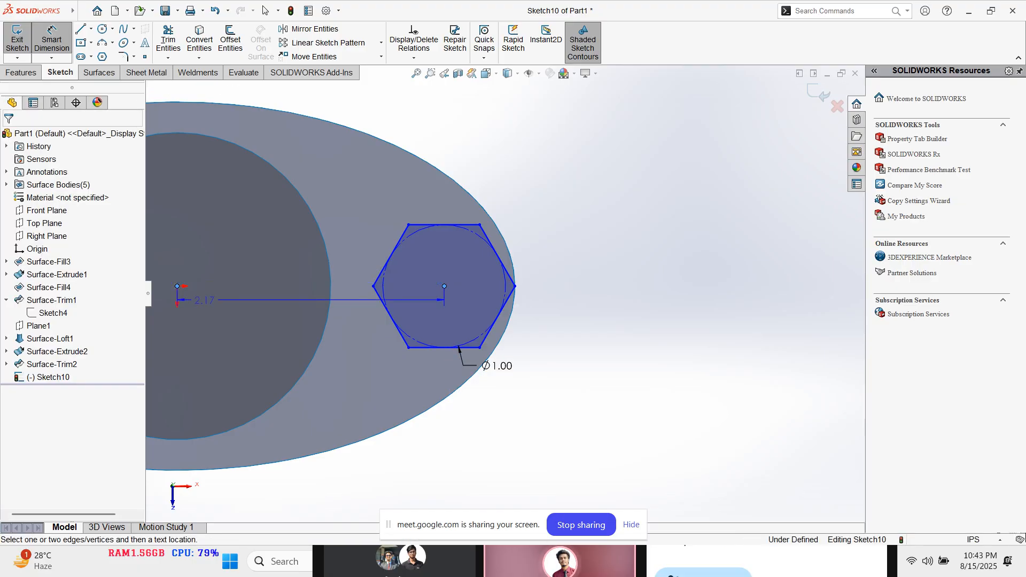
click(408, 459)
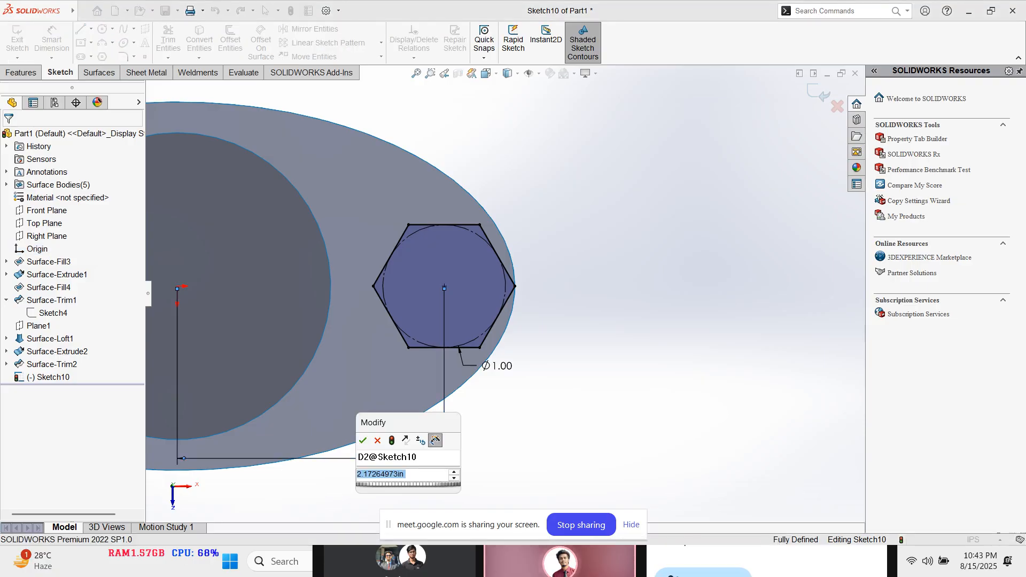
text(2)
key(Return)
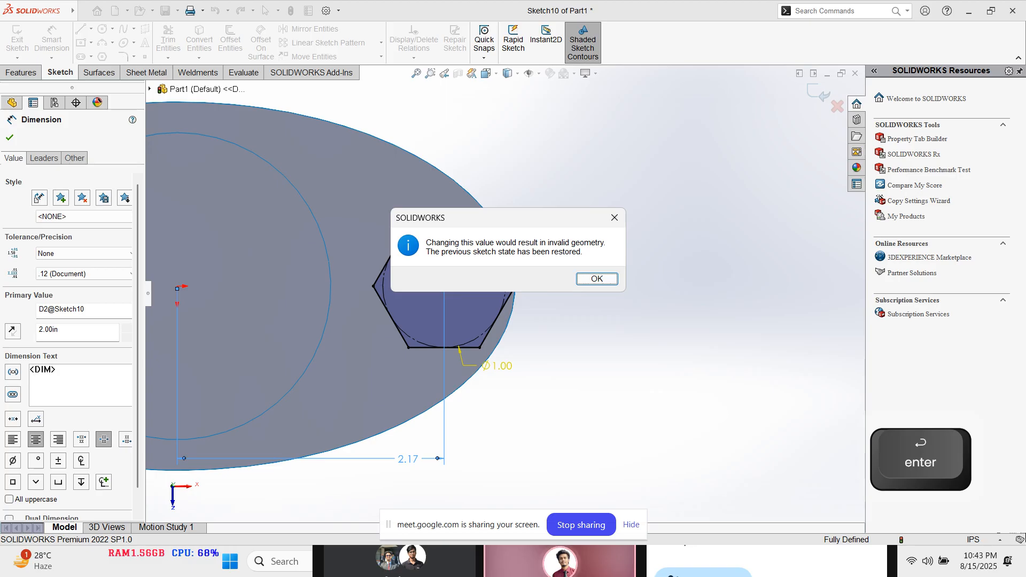
key(Return)
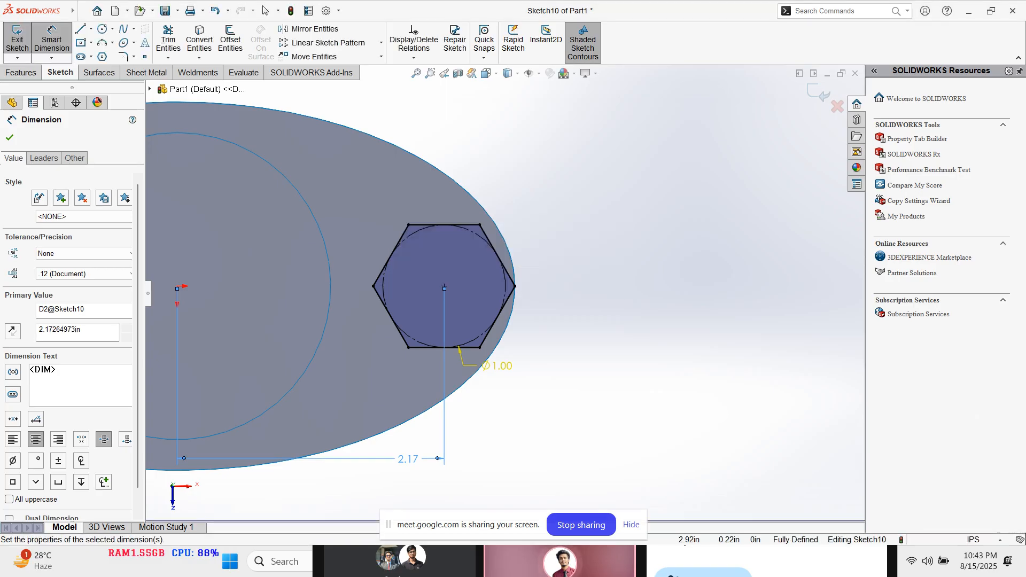
key(Delete)
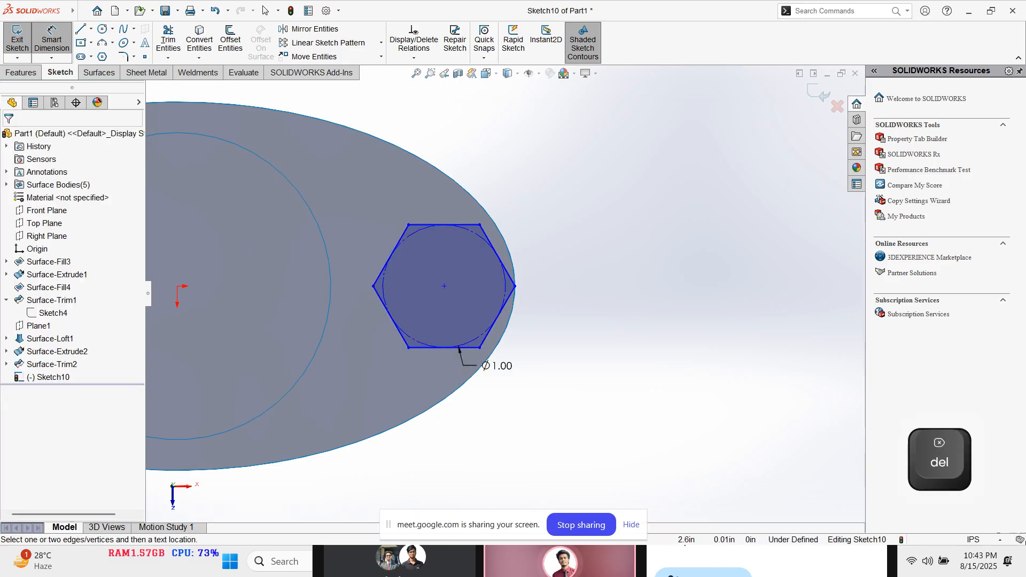
Step: Reposition the diameter dimension's text inside the hexagon and undo the attempted move of the hexagon's centre
drag(508, 368, 488, 300)
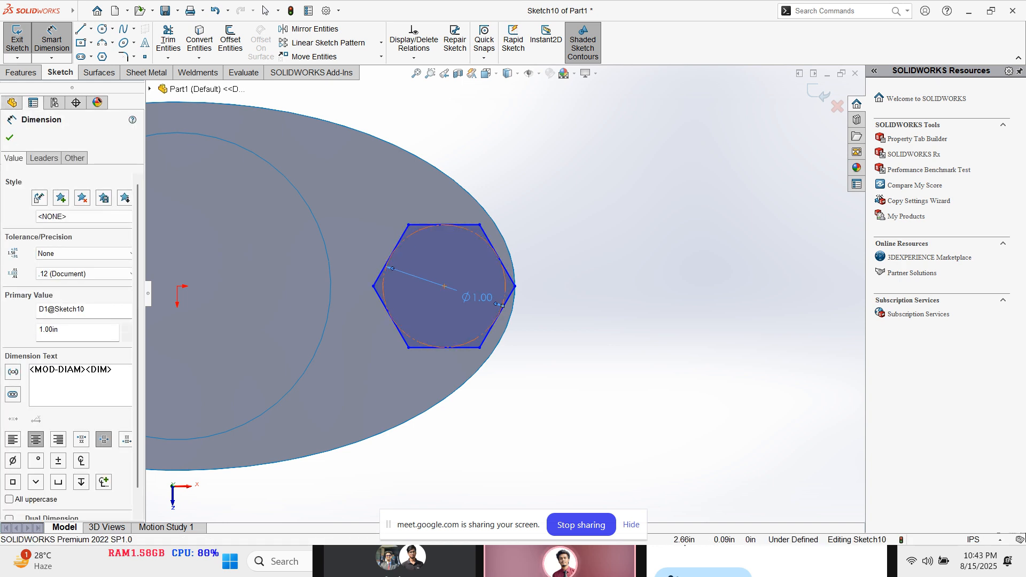
key(Escape)
drag(444, 286, 475, 300)
key(ctrl+z)
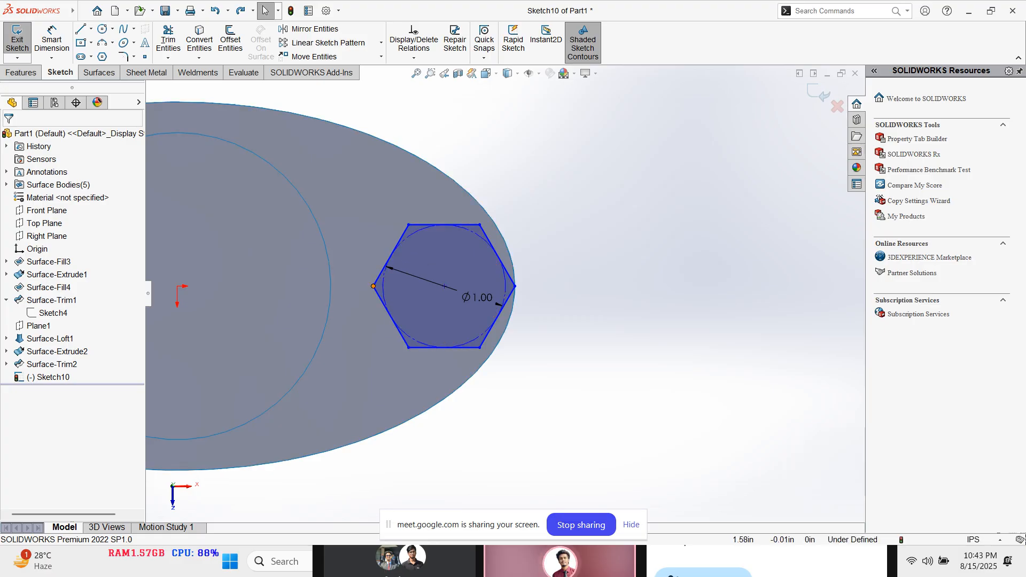
Step: Add a horizontal relation between the hexagon's inner vertex and the origin
click(373, 286)
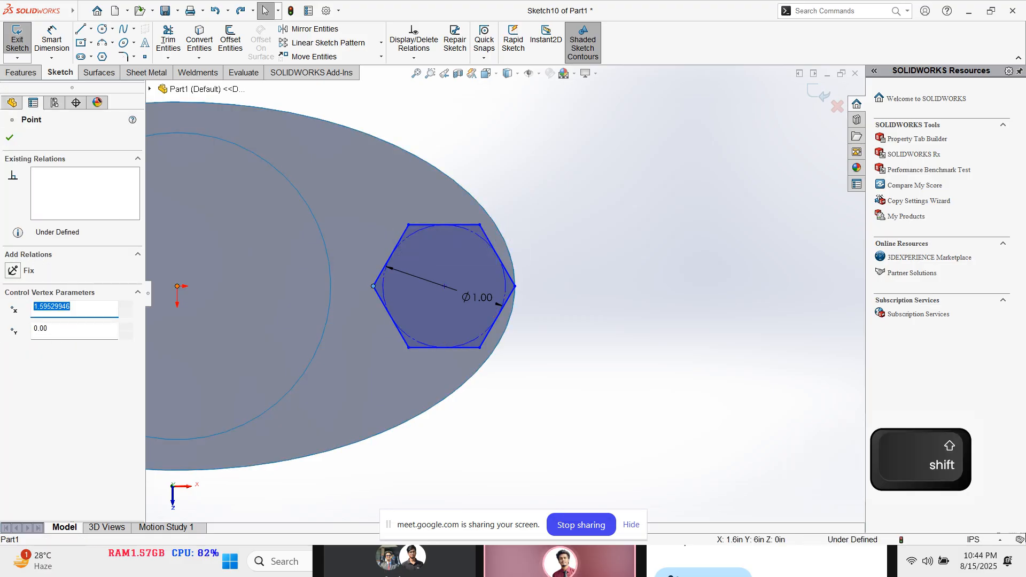
shift+click(178, 286)
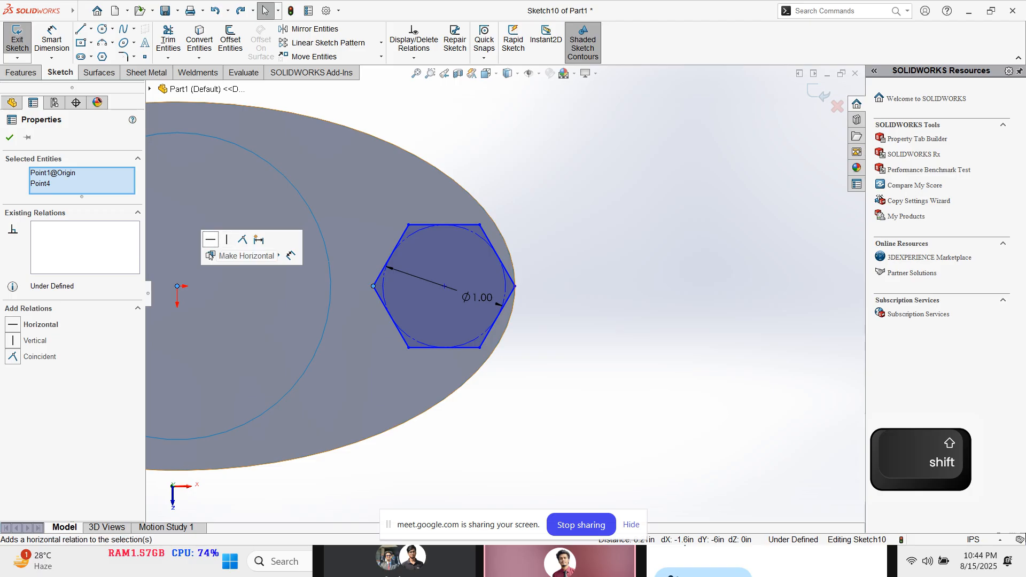
click(214, 236)
key(Escape)
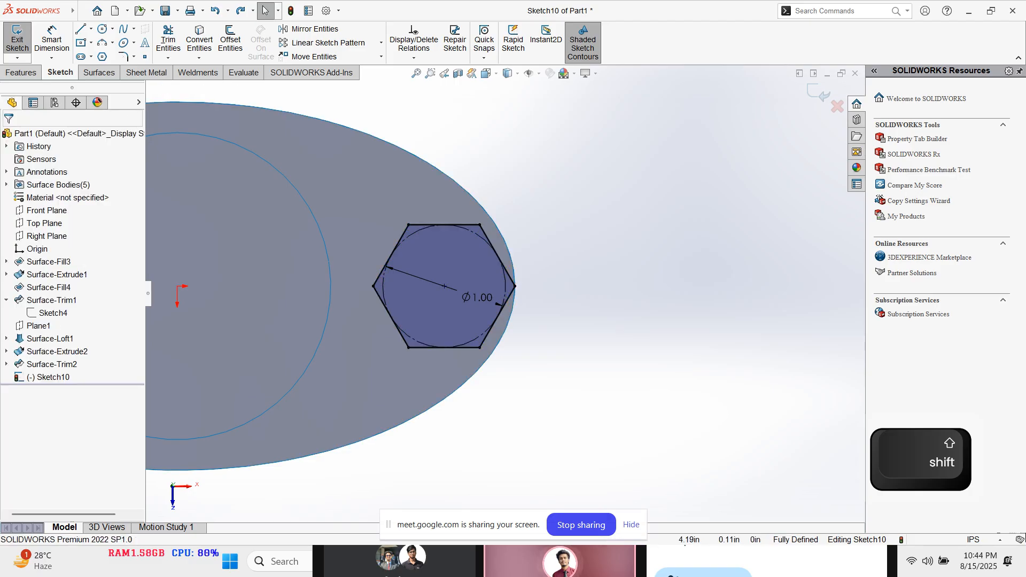
Step: Examine the hexagon's placement on the top face relative to the opening, the ellipse's edge and the whole body
scroll(506, 293, up, 2)
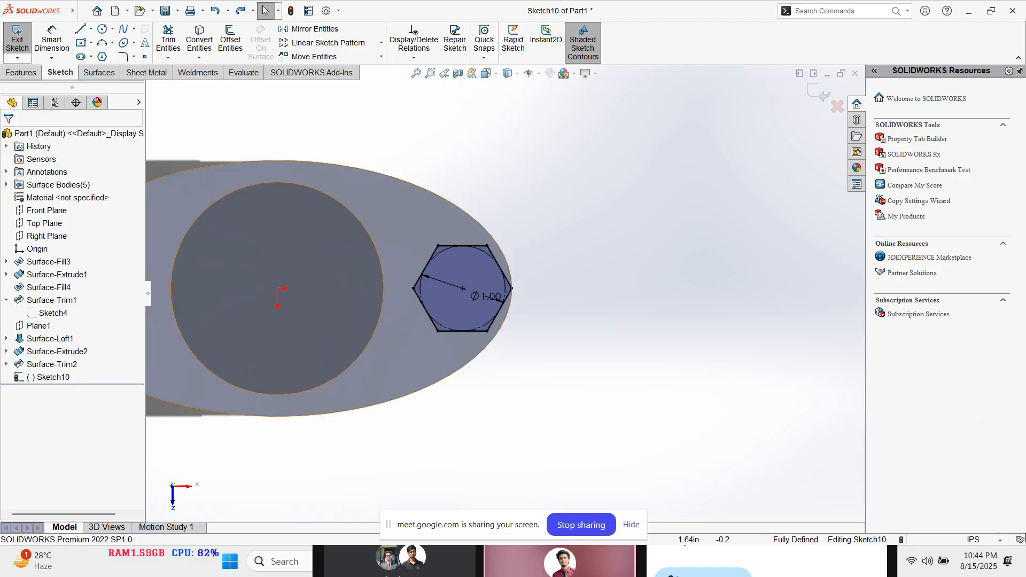
scroll(421, 297, down, 2)
scroll(506, 292, up, 2)
mouse_move(527, 371)
middle_down()
mouse_move(505, 324)
mouse_move(533, 325)
middle_up()
scroll(504, 324, up, 2)
scroll(504, 325, down, 2)
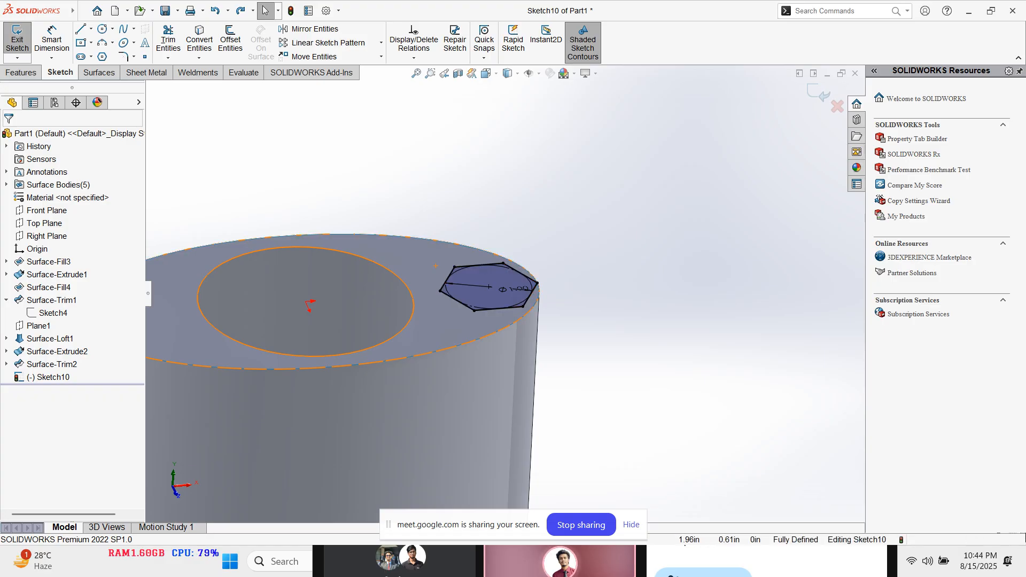
scroll(513, 313, down, 3)
scroll(513, 308, down, 1)
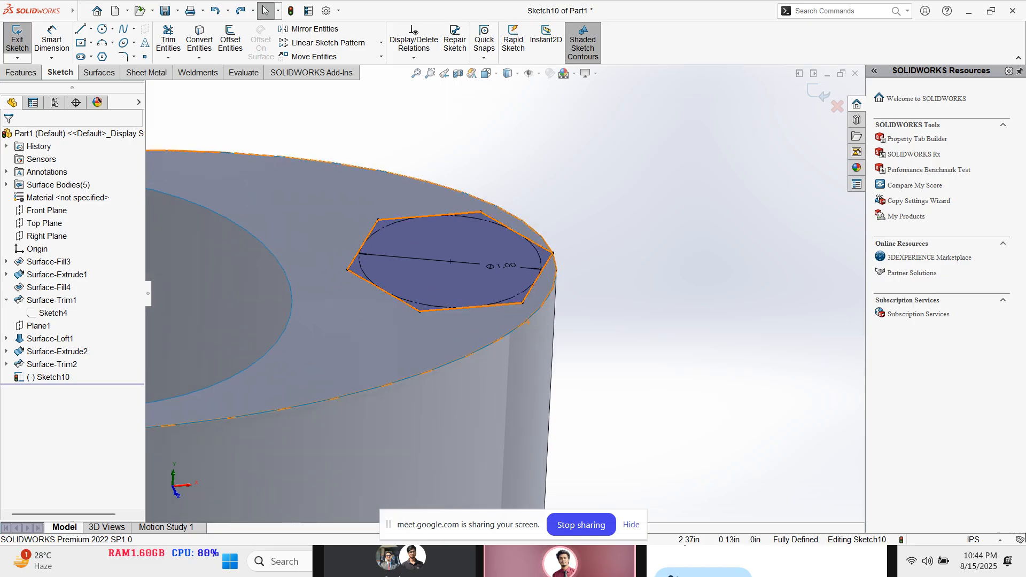
mouse_move(490, 272)
middle_down()
mouse_move(540, 291)
mouse_move(502, 246)
mouse_move(497, 261)
middle_up()
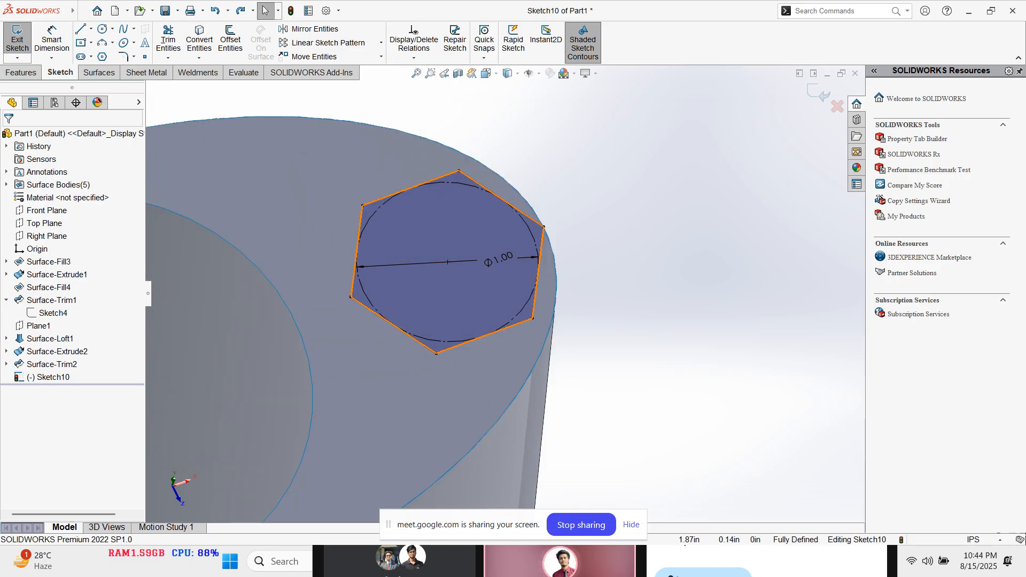
middle_drag(489, 326, 545, 327)
scroll(502, 295, up, 7)
middle_drag(503, 295, 445, 342)
scroll(455, 338, down, 5)
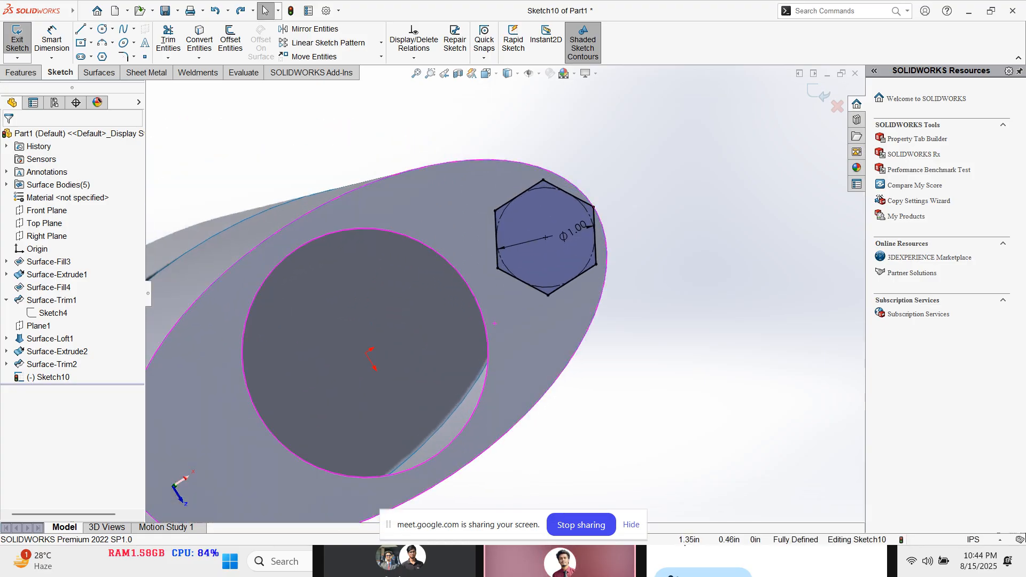
mouse_move(401, 331)
middle_down()
mouse_move(494, 310)
mouse_move(431, 272)
middle_up()
scroll(545, 283, up, 2)
middle_drag(583, 281, 536, 282)
scroll(536, 282, up, 3)
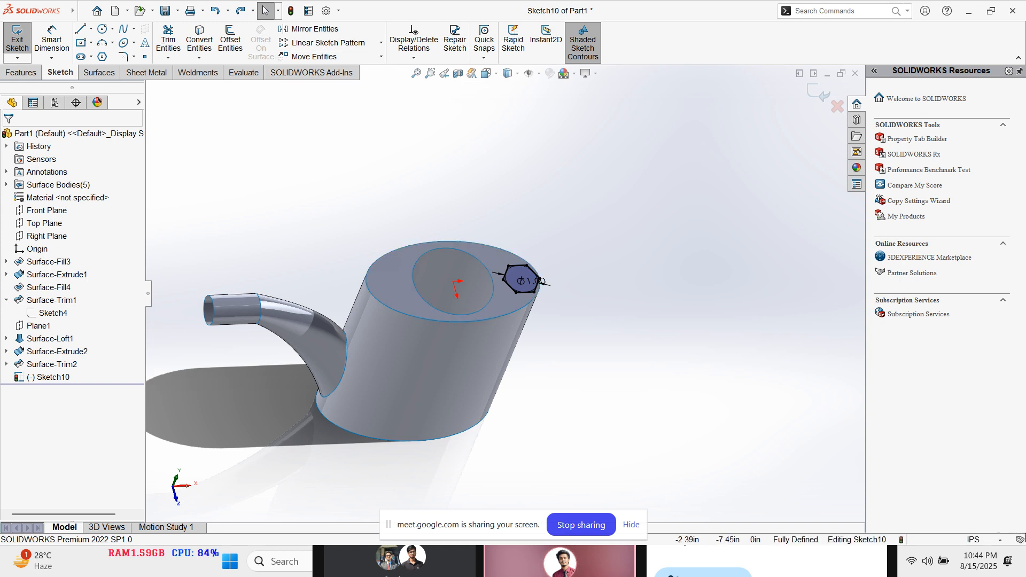
Step: Try to trim the hexagonal region out of the top face using the hexagon sketch as trim tool
click(99, 72)
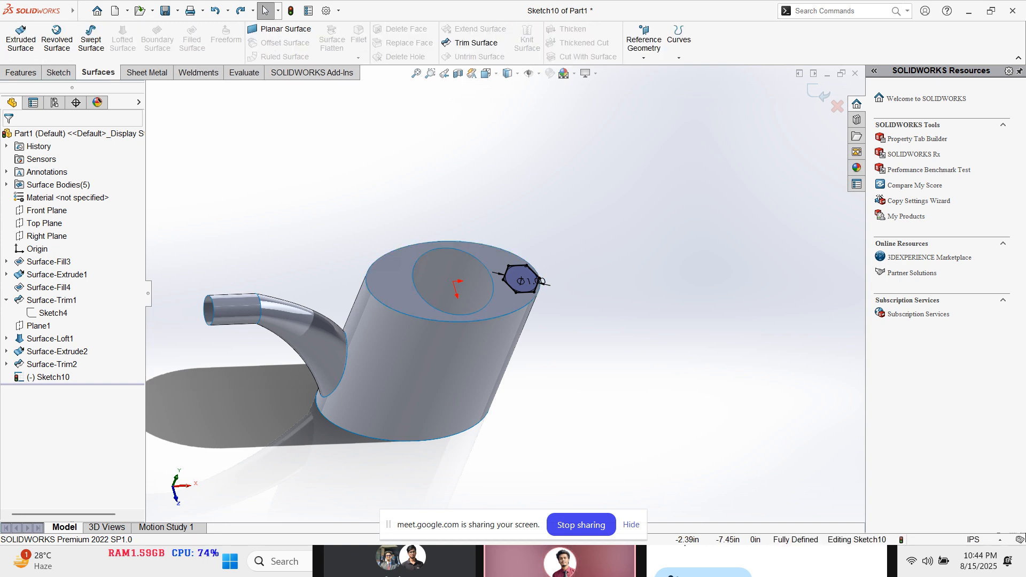
click(475, 43)
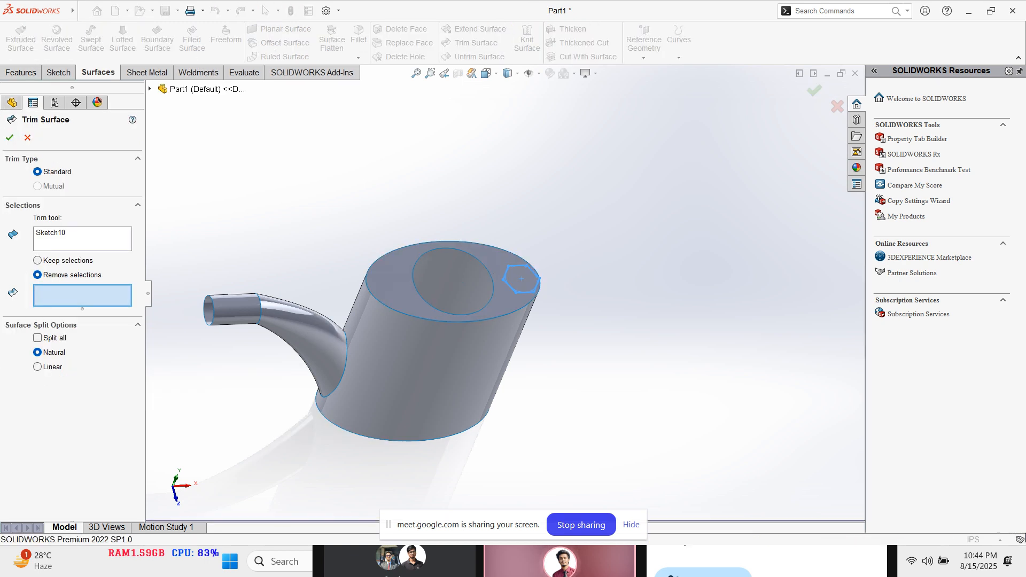
scroll(572, 253, up, 2)
scroll(572, 253, down, 4)
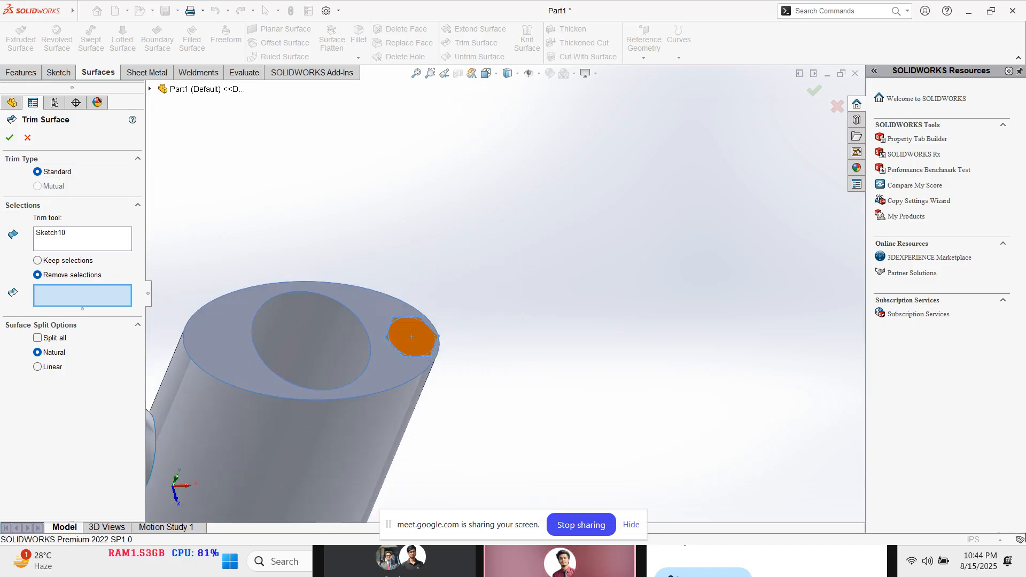
click(411, 337)
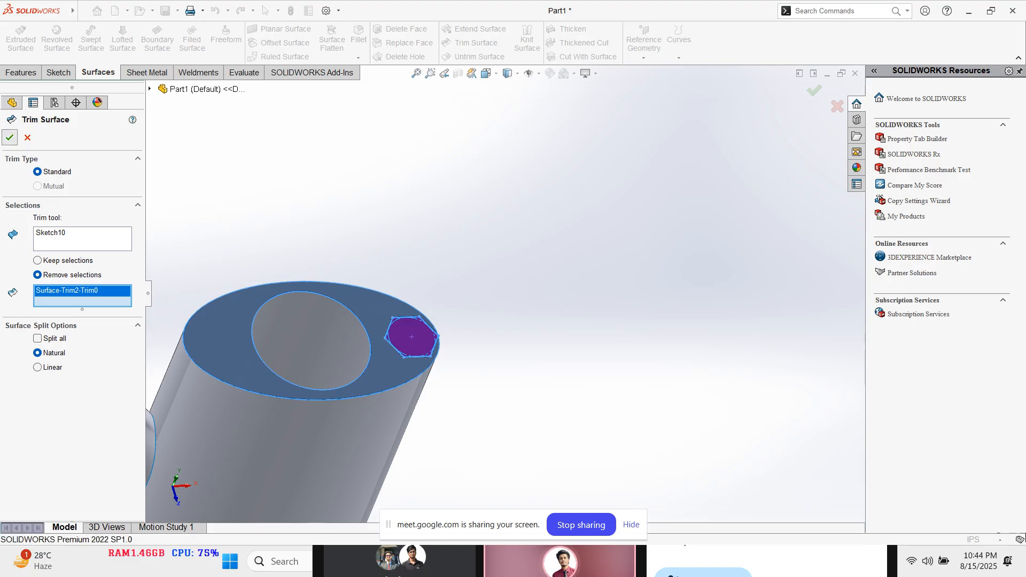
click(10, 137)
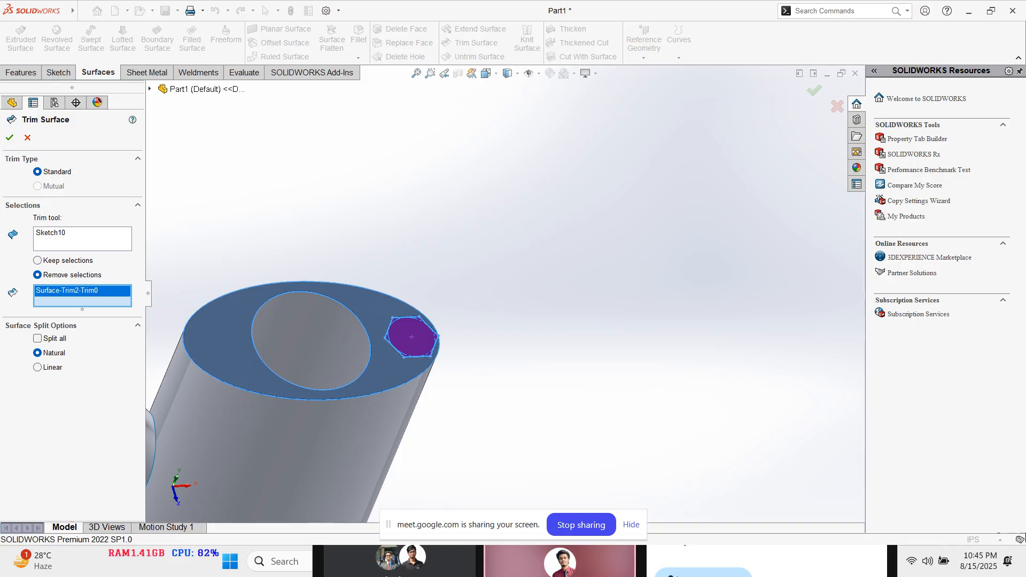
click(27, 138)
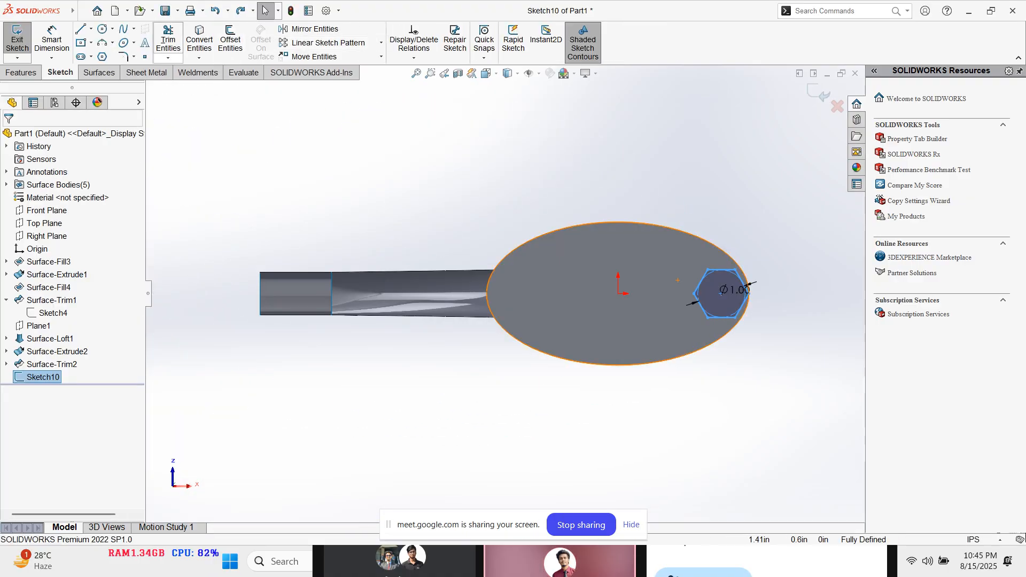
Step: Try again to trim the hexagonal piece, with Sketch10 as the trim tool and the hexagon region as the selection to remove
click(98, 72)
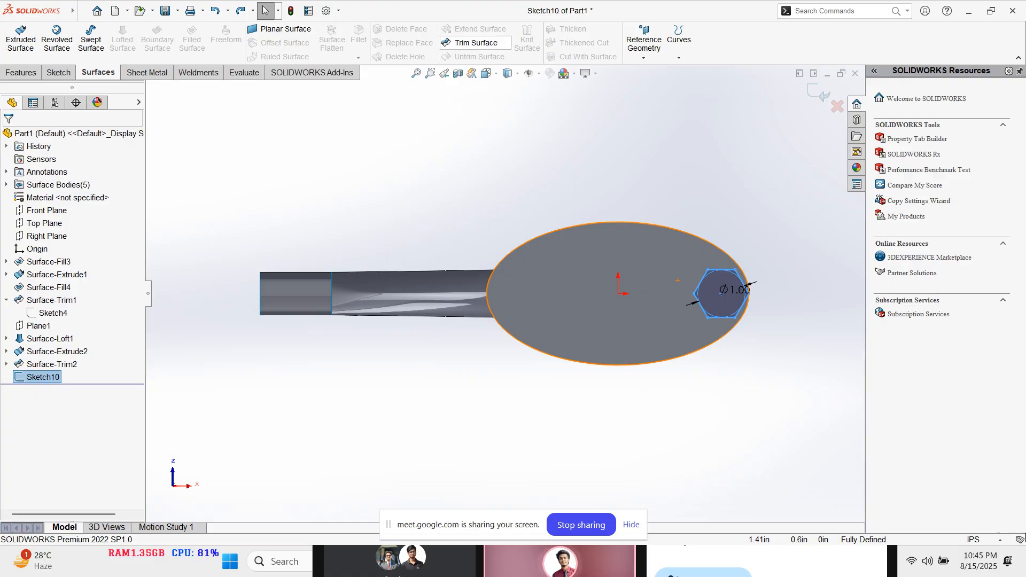
click(476, 43)
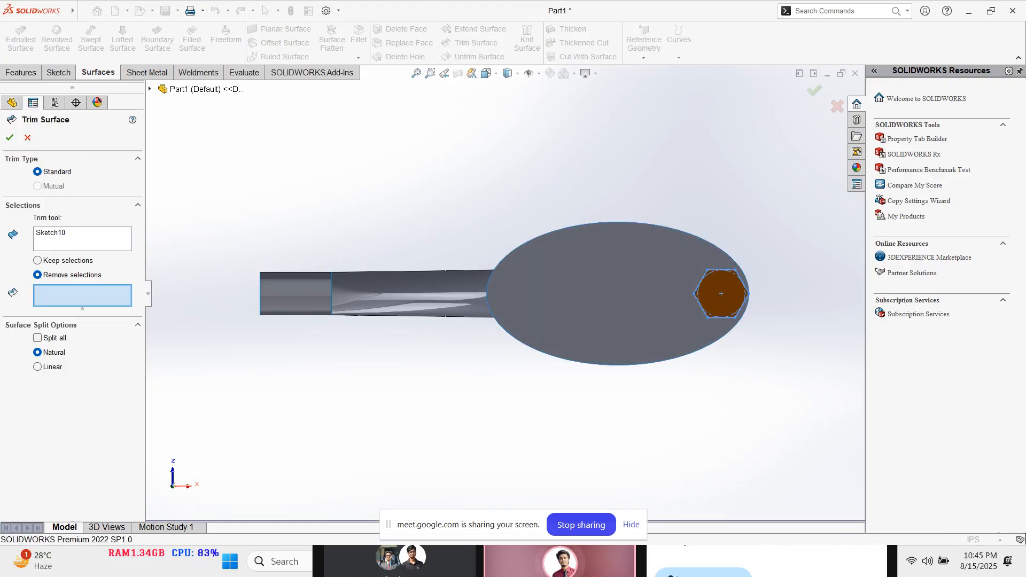
scroll(797, 297, down, 4)
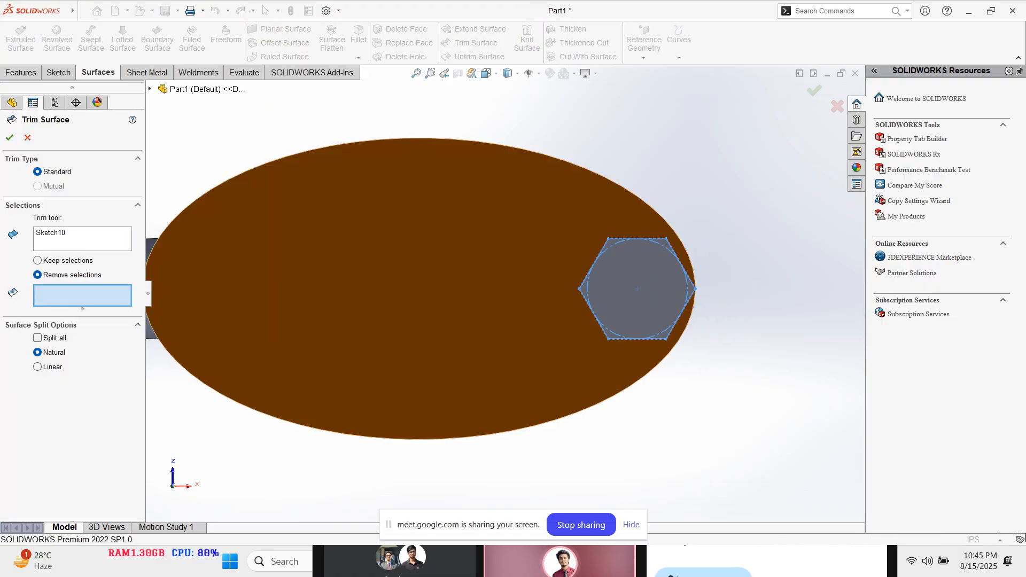
click(636, 289)
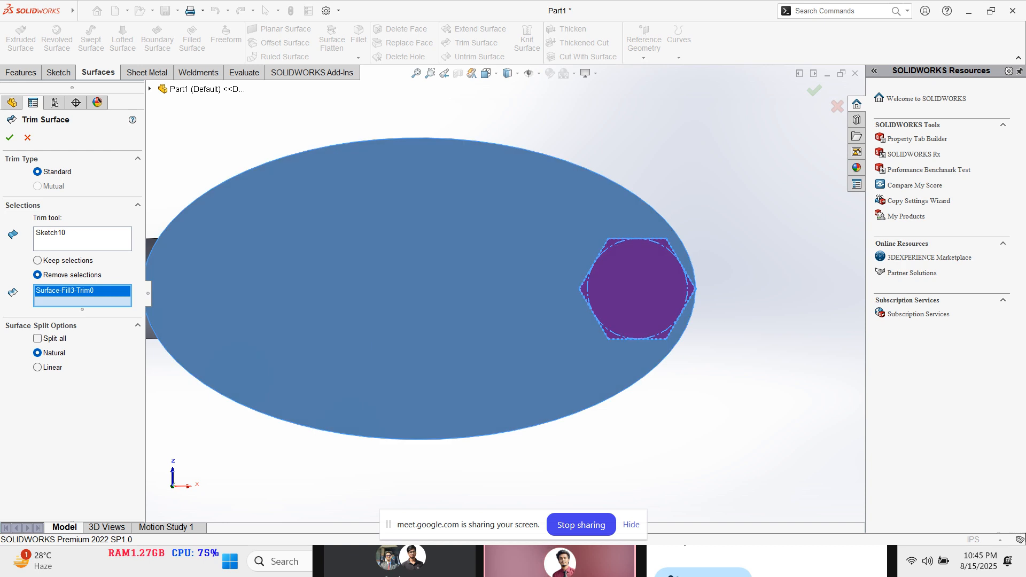
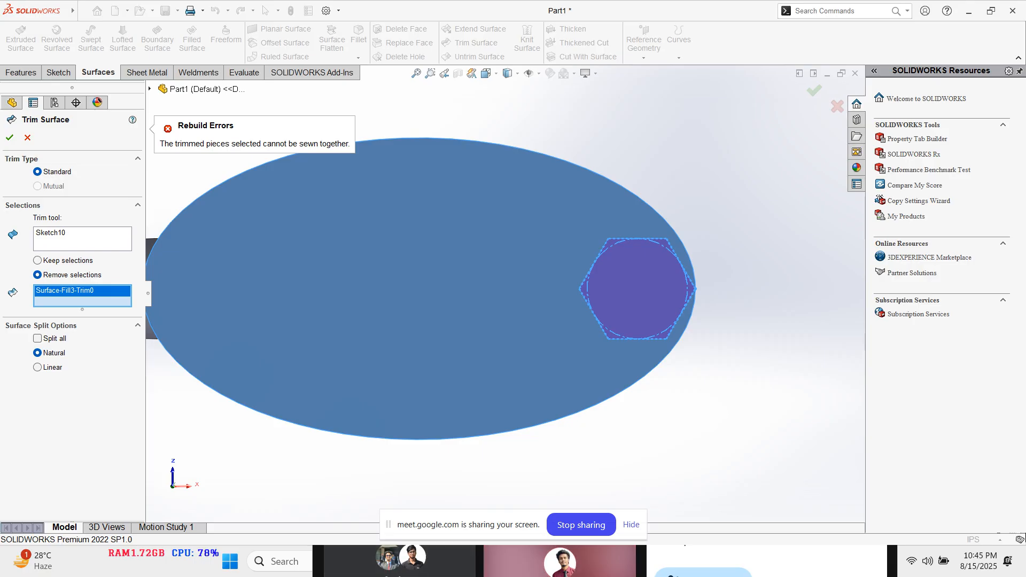
Step: Switch to the browser, look up the meaning of "sewn" on Google, and return to the model
key(alt+Tab)
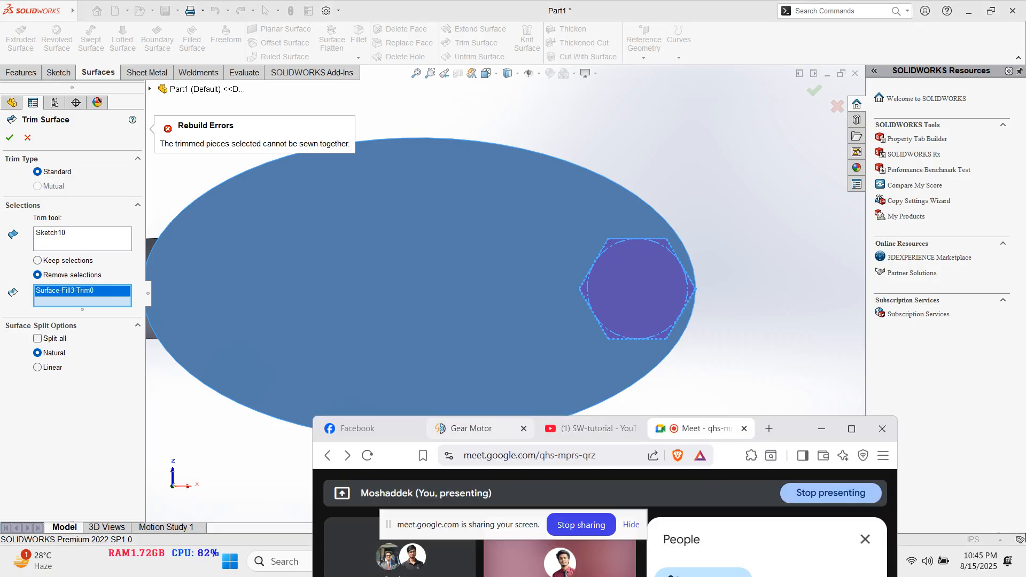
click(479, 429)
click(544, 456)
text(sewn)
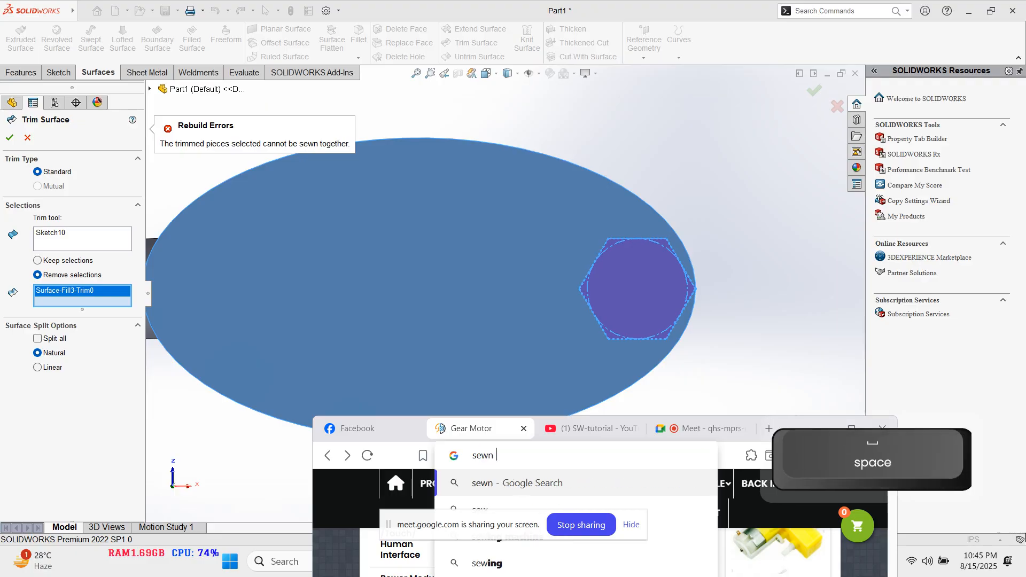
key(Return)
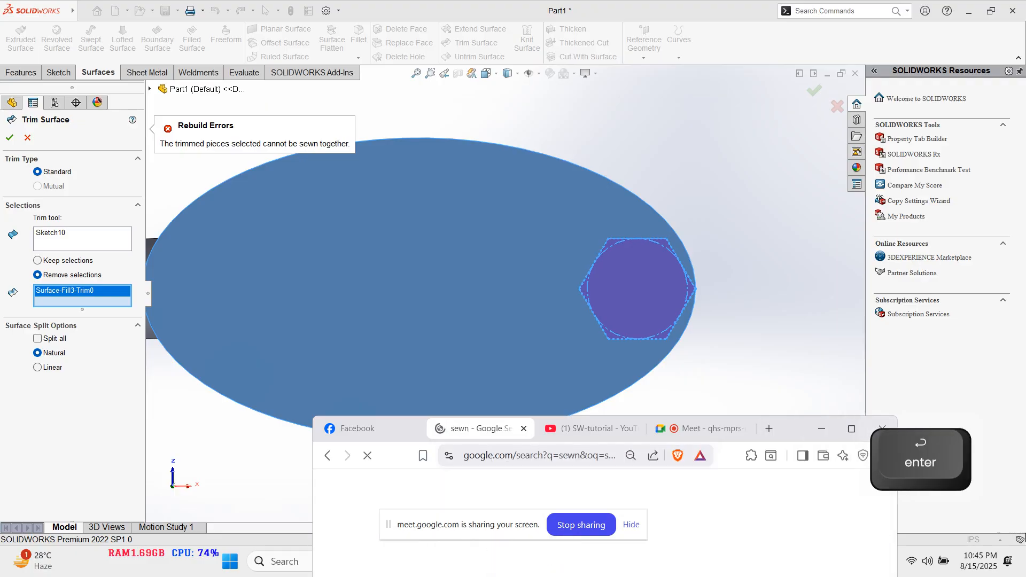
drag(791, 428, 808, 138)
scroll(535, 375, down, 3)
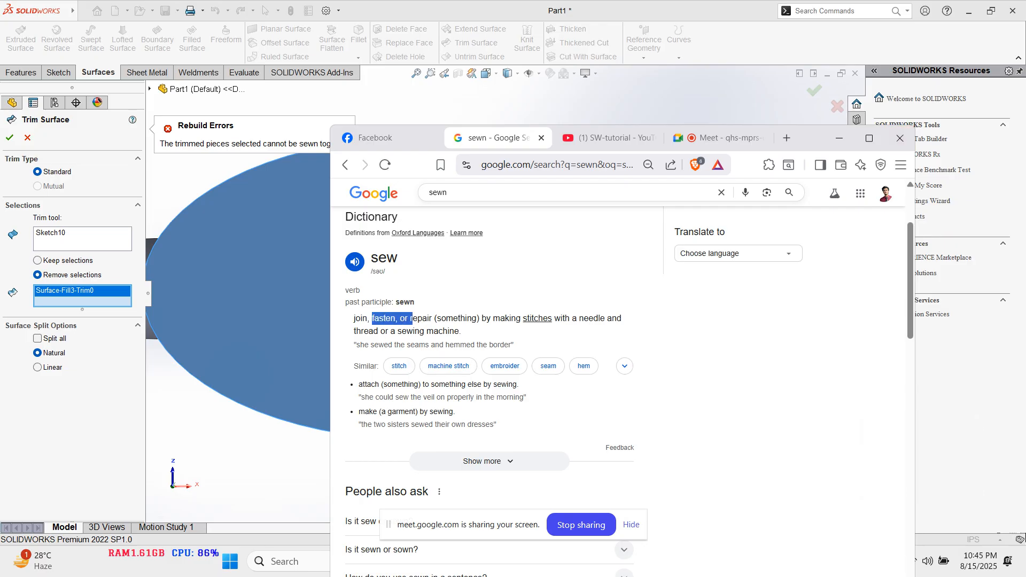
click(839, 138)
Step: Cancel the surface trim and delete the coincident relation tying the hexagon's outer vertex to the ellipse's edge
scroll(712, 303, down, 5)
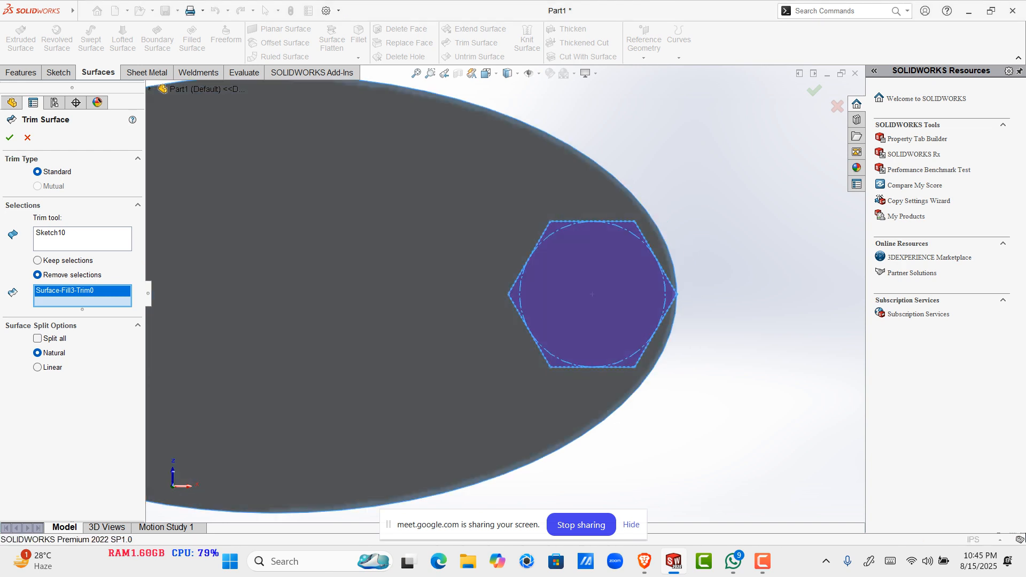
scroll(661, 270, down, 5)
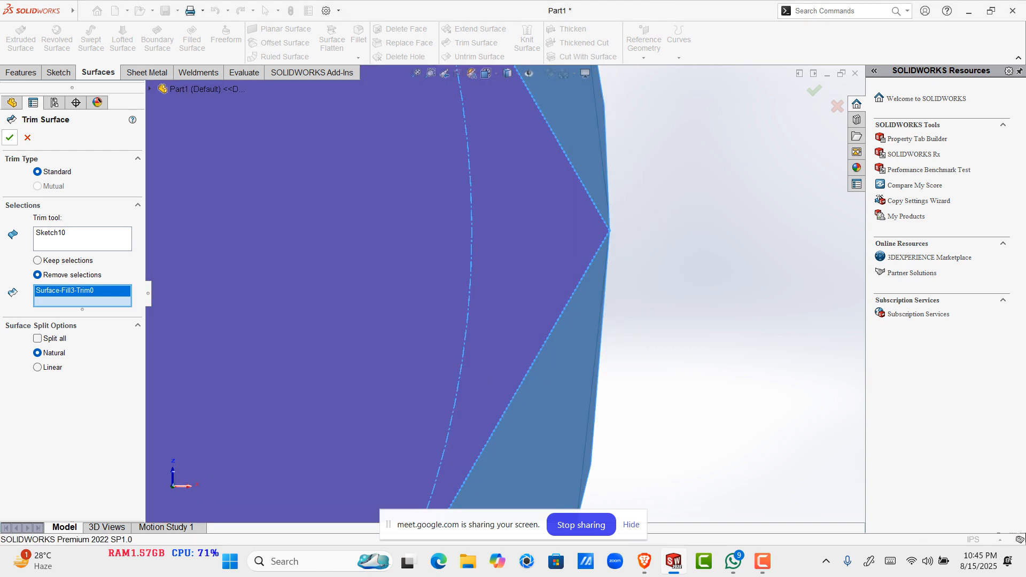
key(f)
key(Escape)
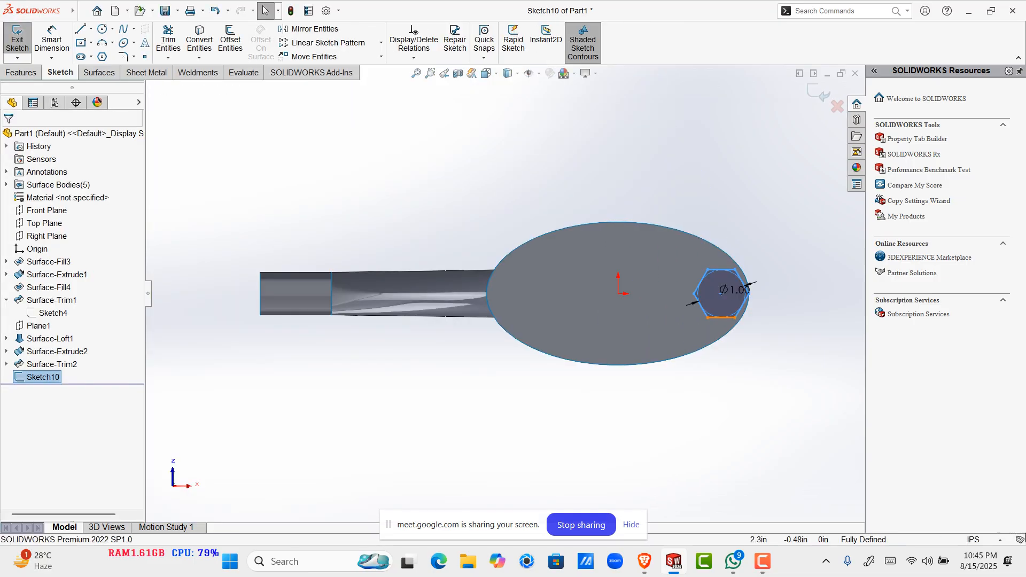
scroll(758, 291, down, 5)
key(Escape)
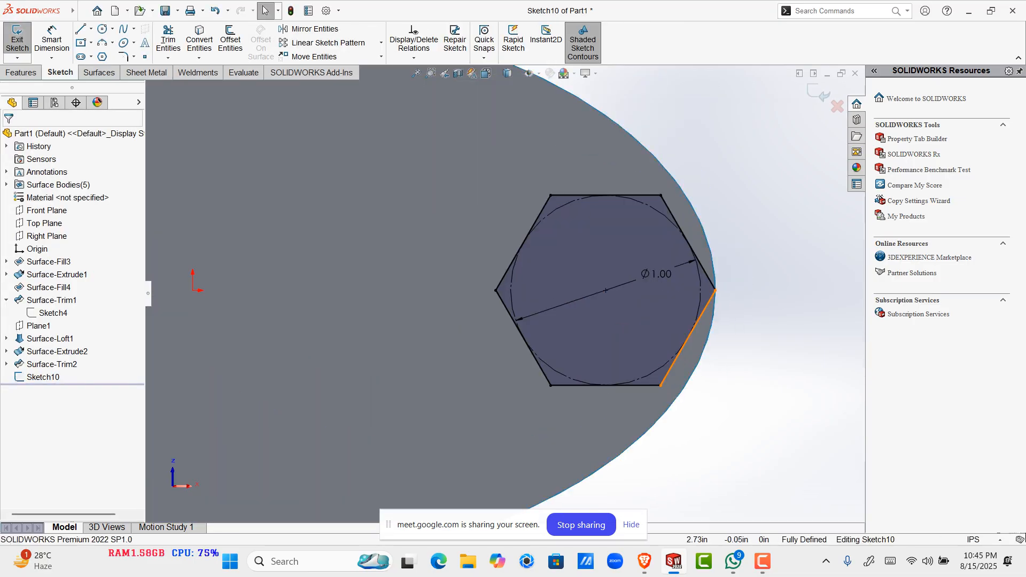
click(715, 290)
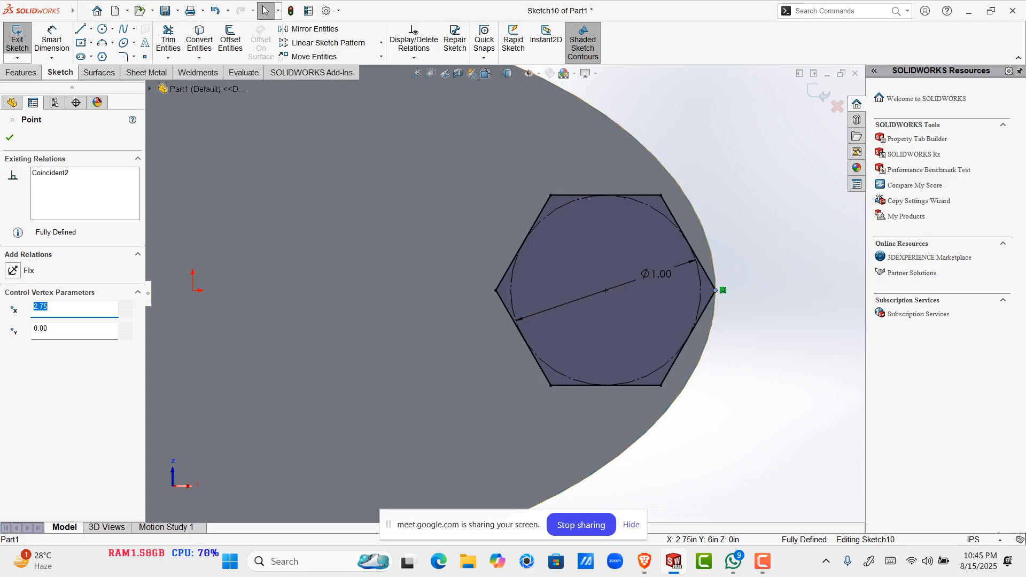
click(83, 174)
click(122, 193)
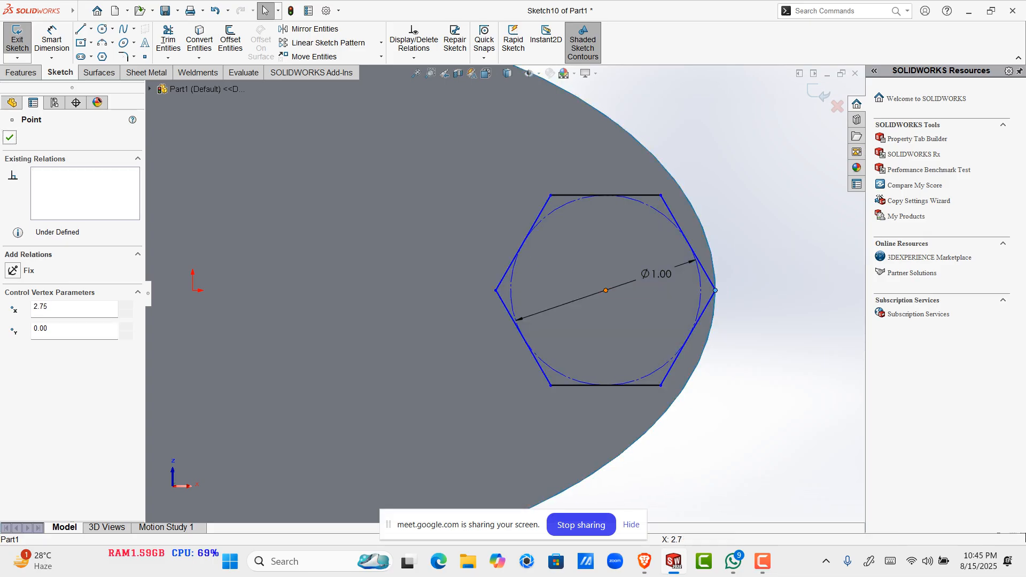
Step: Move the hexagon inward from the ellipse's edge and dimension its centre 1.88 in from the origin
drag(606, 290, 551, 291)
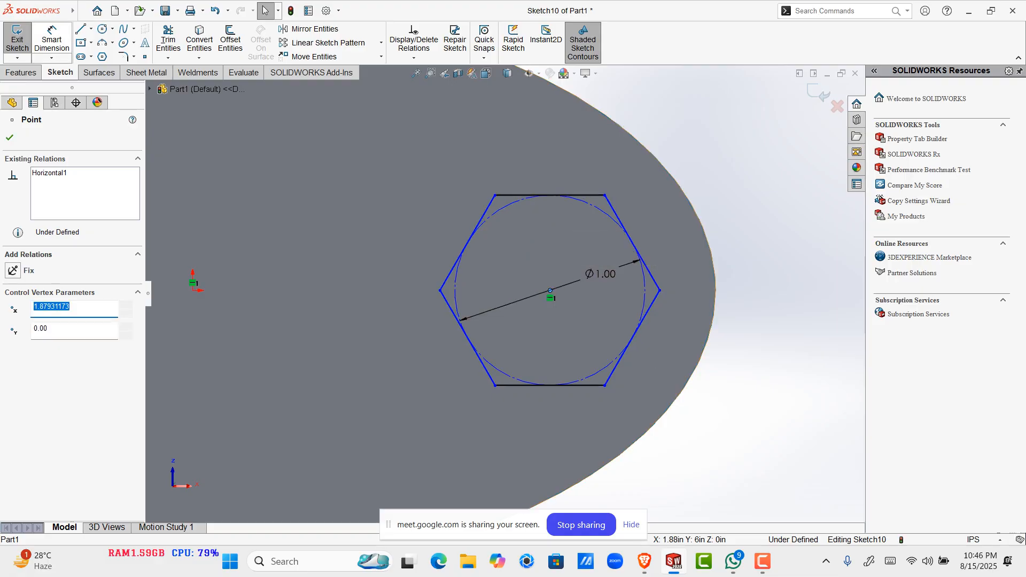
click(52, 39)
scroll(504, 293, up, 3)
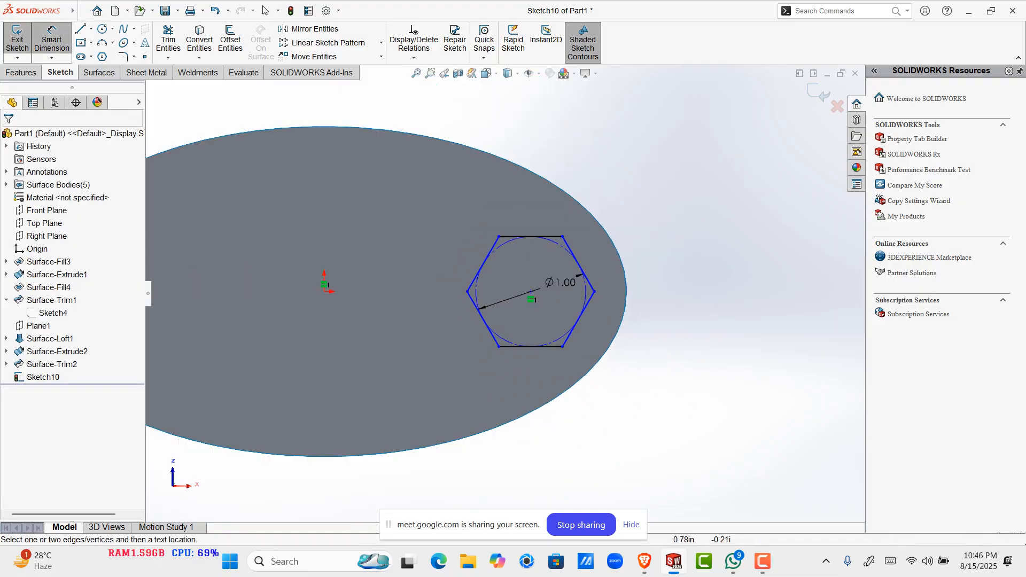
scroll(501, 291, up, 1)
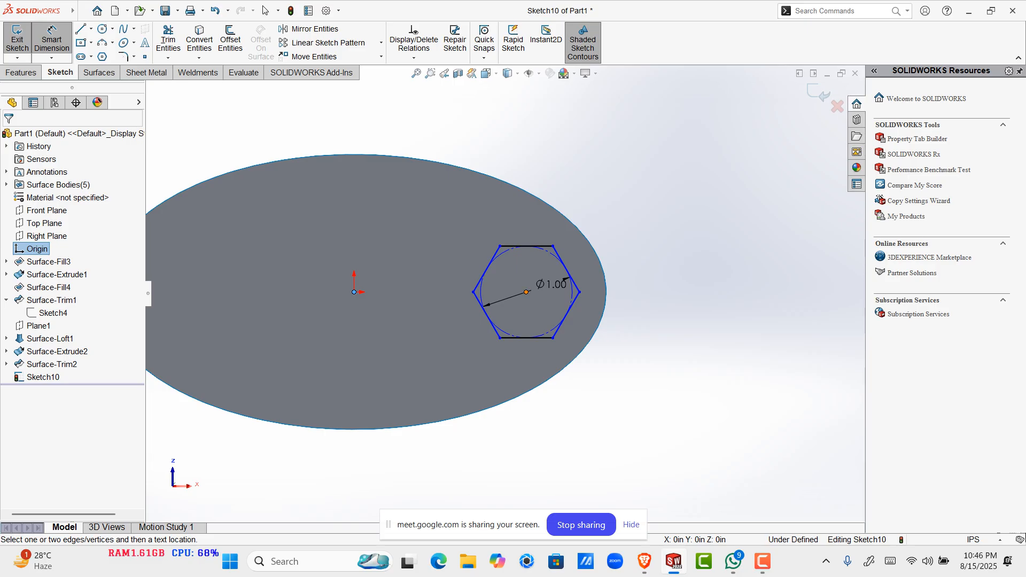
click(527, 292)
click(354, 292)
click(429, 135)
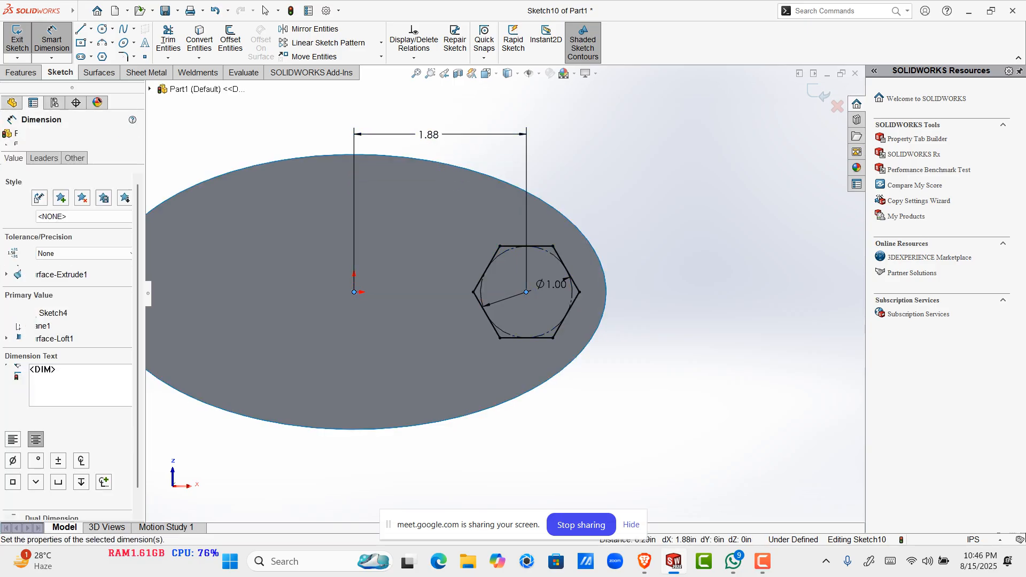
text(1.88)
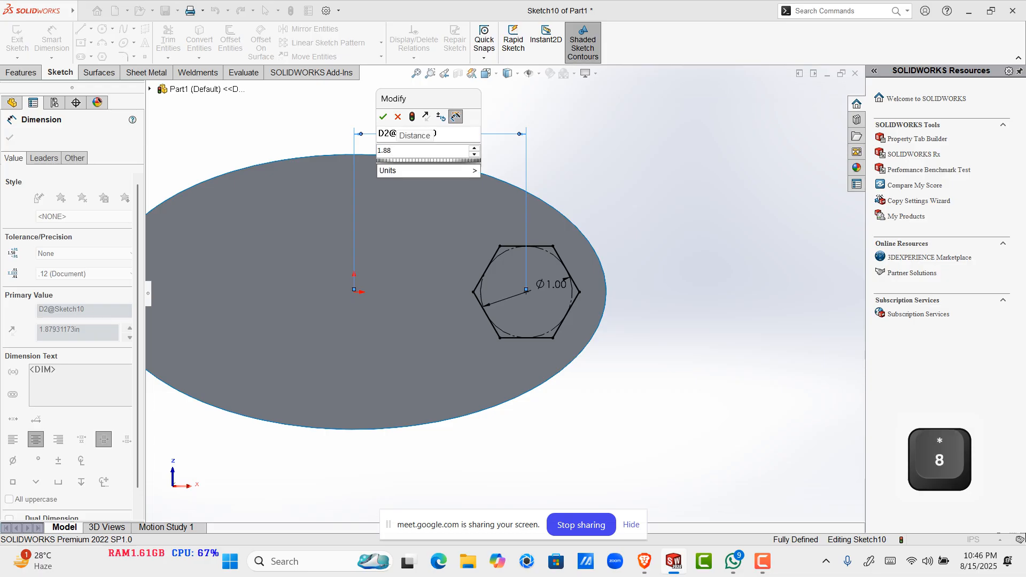
key(Return)
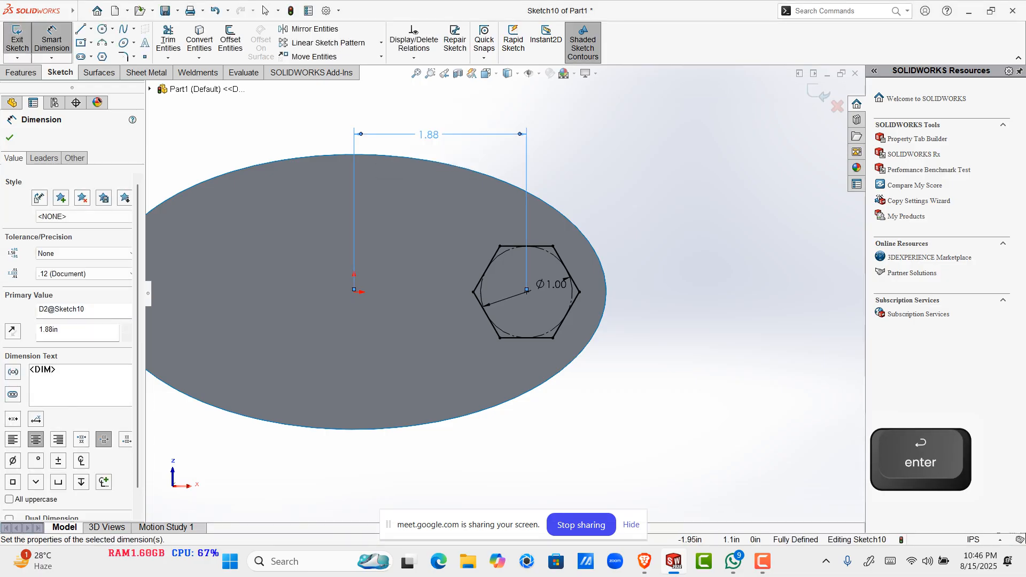
Step: Trim the elliptical surface with Sketch10 as the trim tool, removing the piece inside the hexagon
click(98, 72)
click(469, 43)
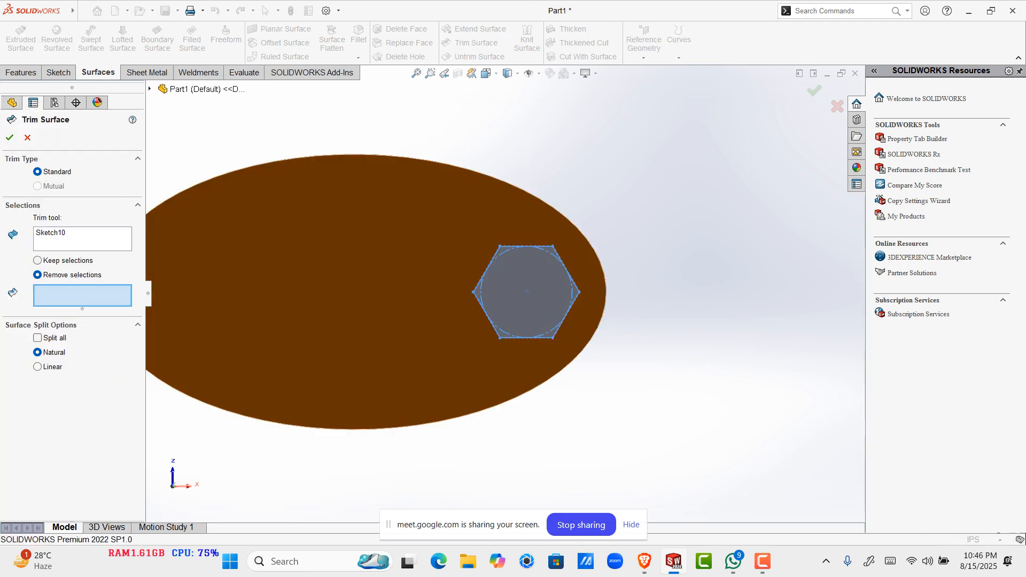
click(526, 292)
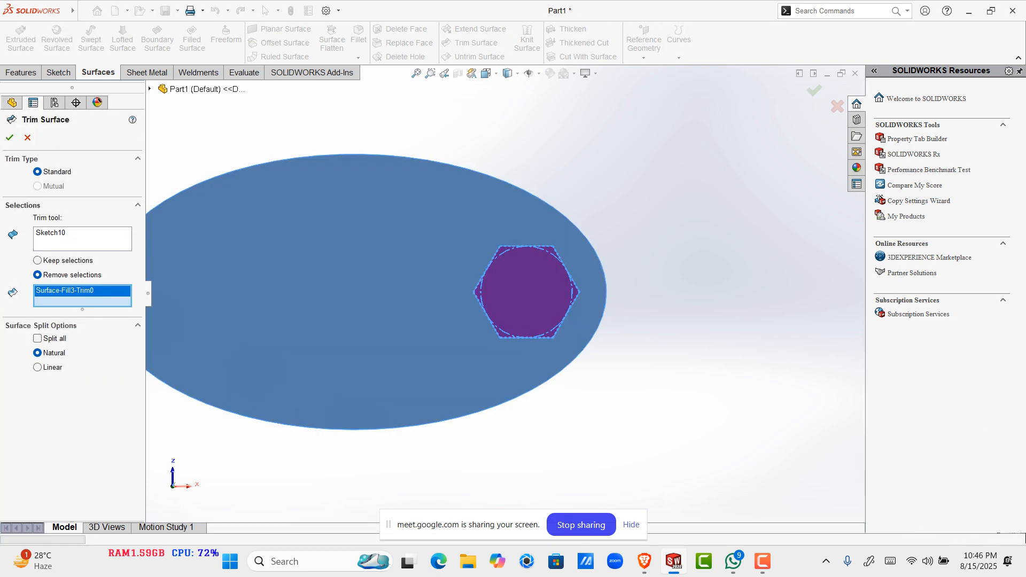
click(9, 137)
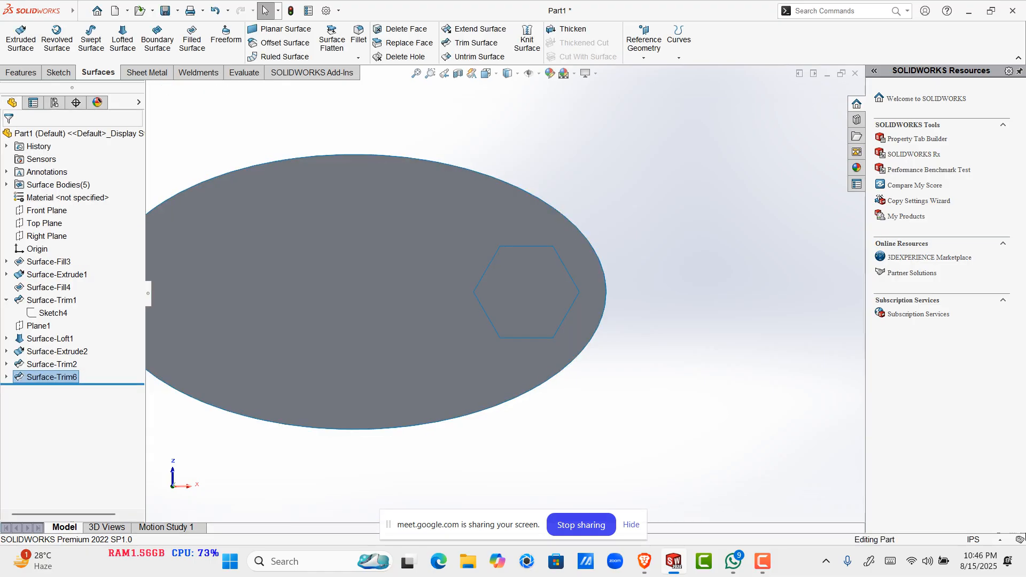
Step: Edit the Surface-Trim6 feature, clearing its selections and reselecting Sketch10 to remove the hexagonal piece from the top face instead of the bottom
middle_drag(506, 374, 481, 320)
scroll(517, 325, up, 5)
scroll(517, 325, up, 4)
scroll(502, 337, down, 3)
middle_drag(240, 316, 385, 273)
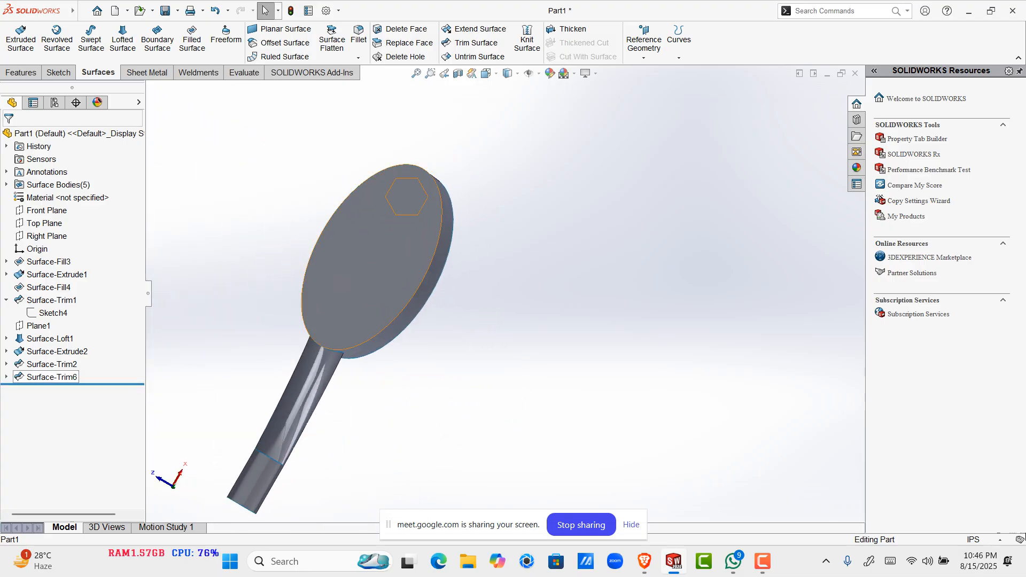
key(ctrl+7)
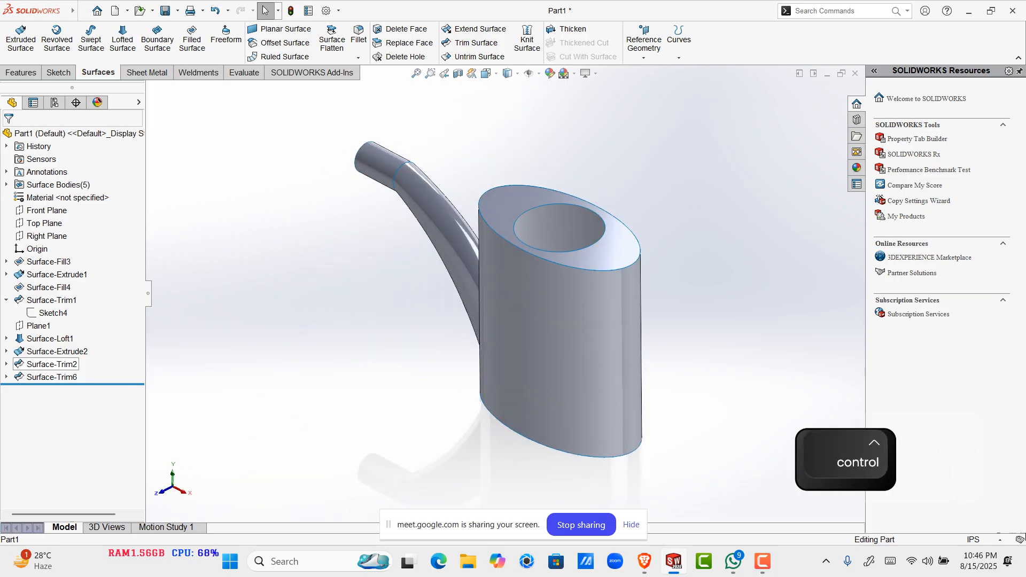
right_click(66, 364)
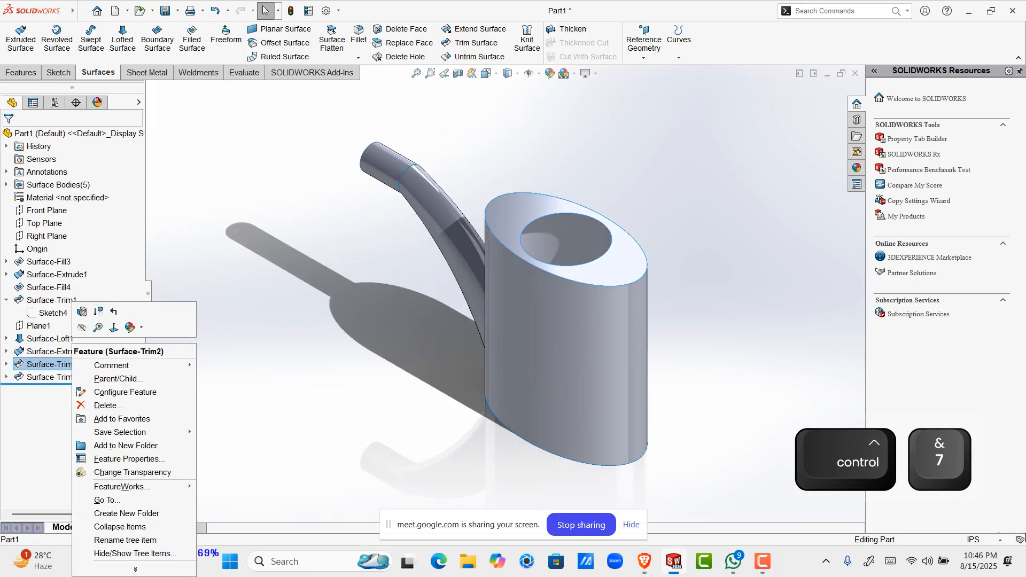
click(56, 377)
click(74, 343)
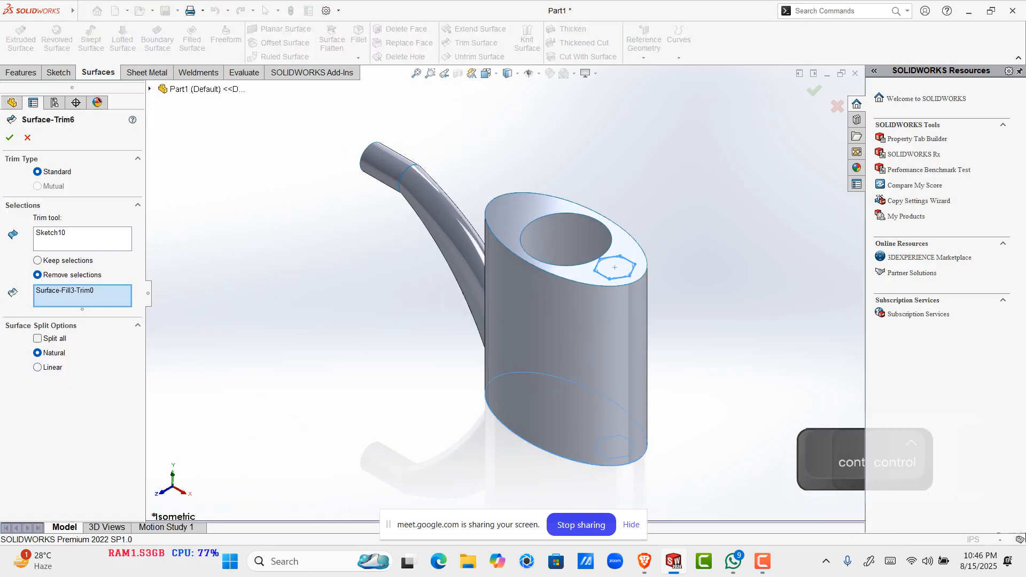
middle_drag(406, 342, 393, 293)
right_click(89, 294)
click(135, 303)
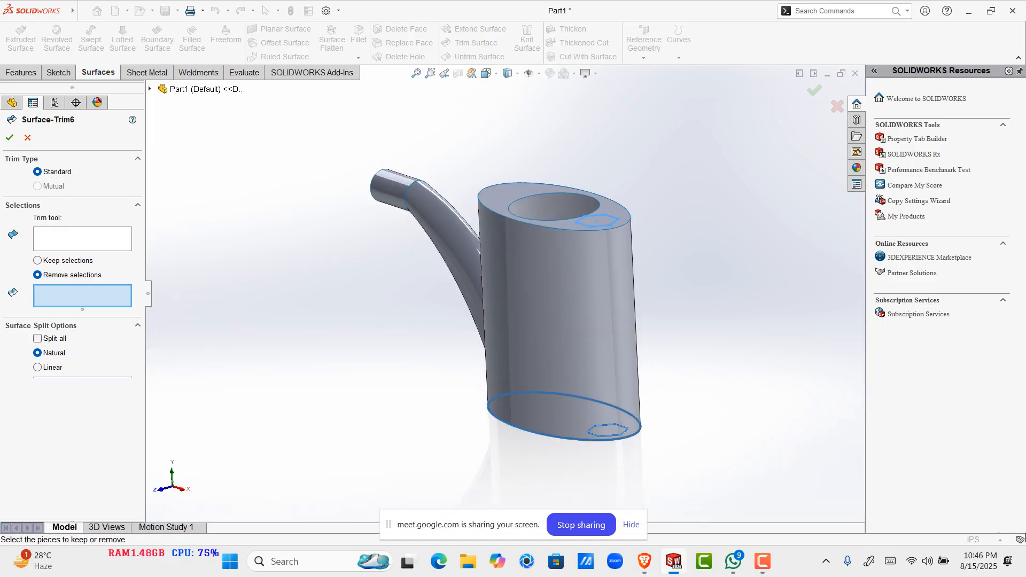
click(609, 217)
click(597, 221)
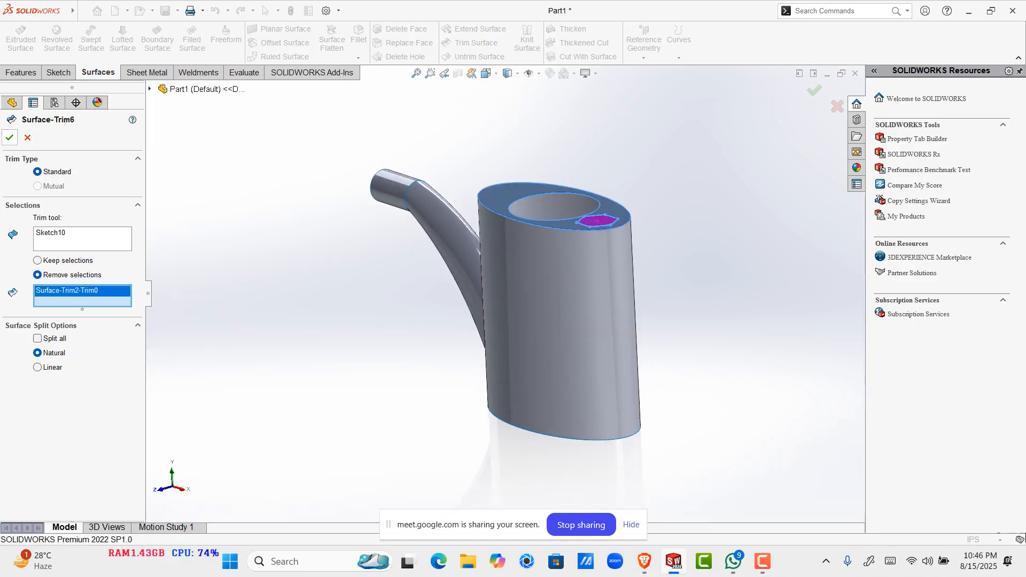
click(9, 137)
Step: Edit Sketch10 of the hexagonal trim, set the hexagon centre's distance from the origin to 2 in, and exit the sketch
scroll(604, 221, down, 10)
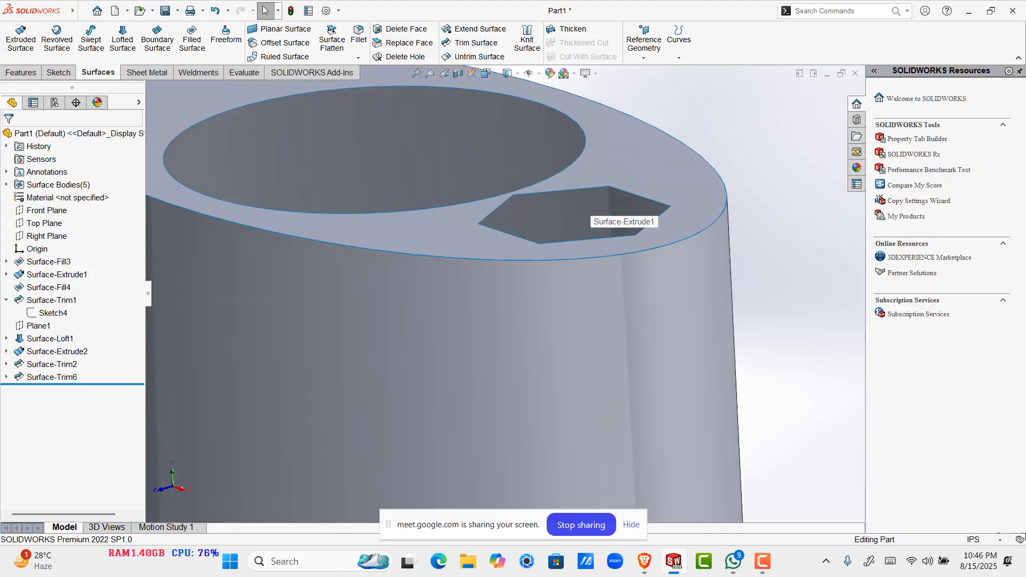
middle_drag(588, 214, 636, 299)
scroll(636, 299, up, 5)
scroll(657, 342, down, 5)
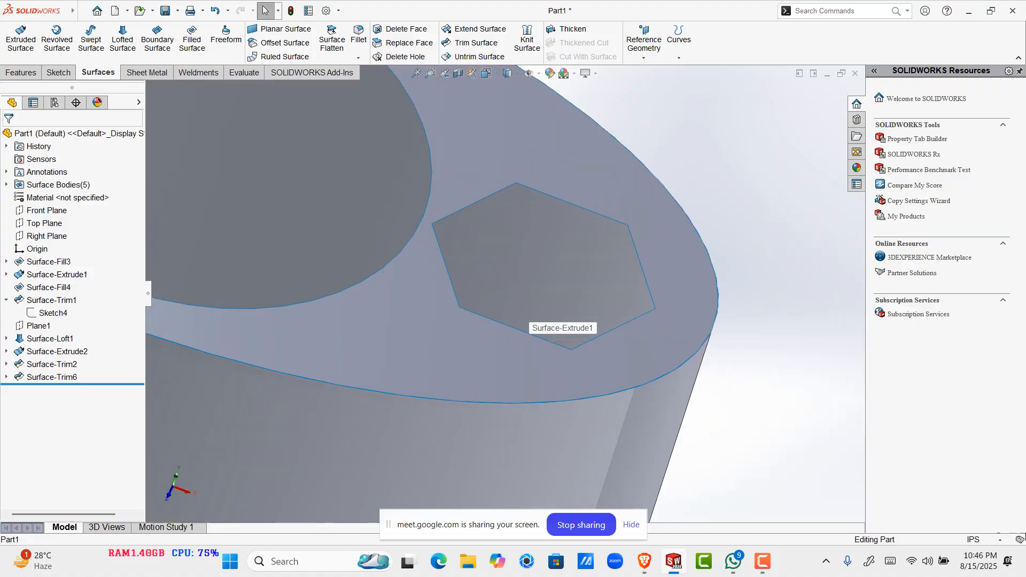
click(7, 377)
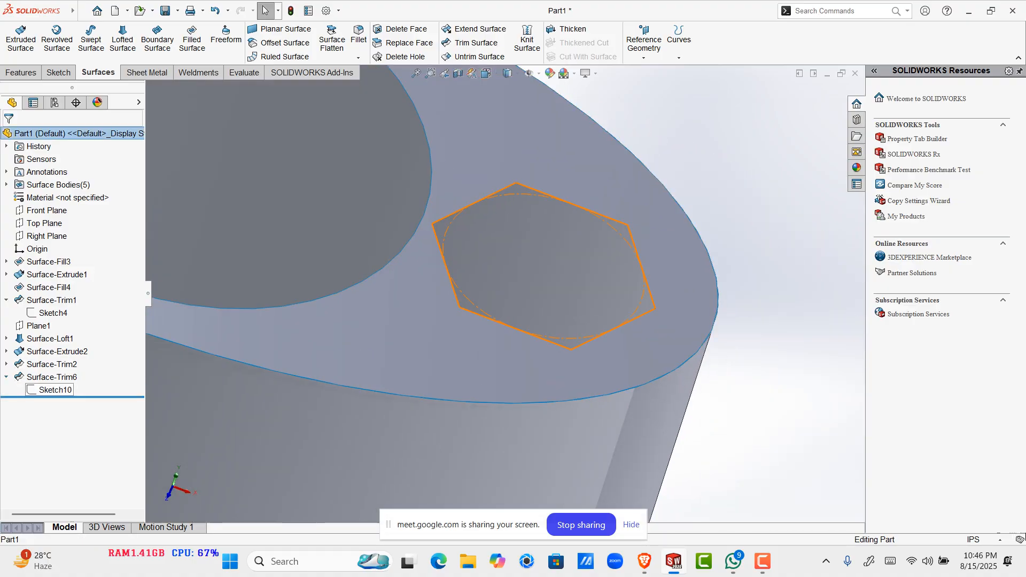
click(43, 390)
click(54, 357)
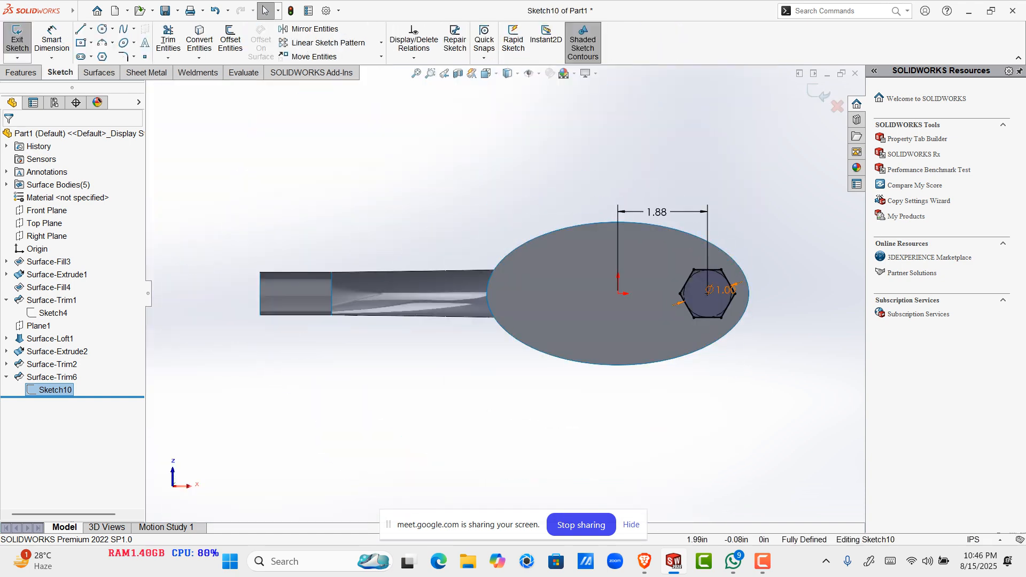
key(ctrl+8)
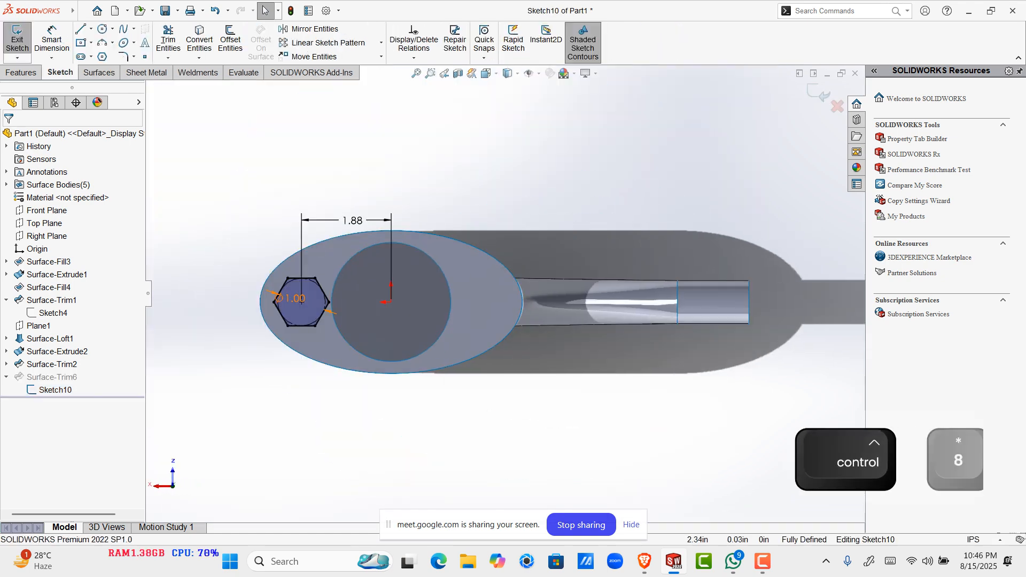
scroll(355, 331, down, 3)
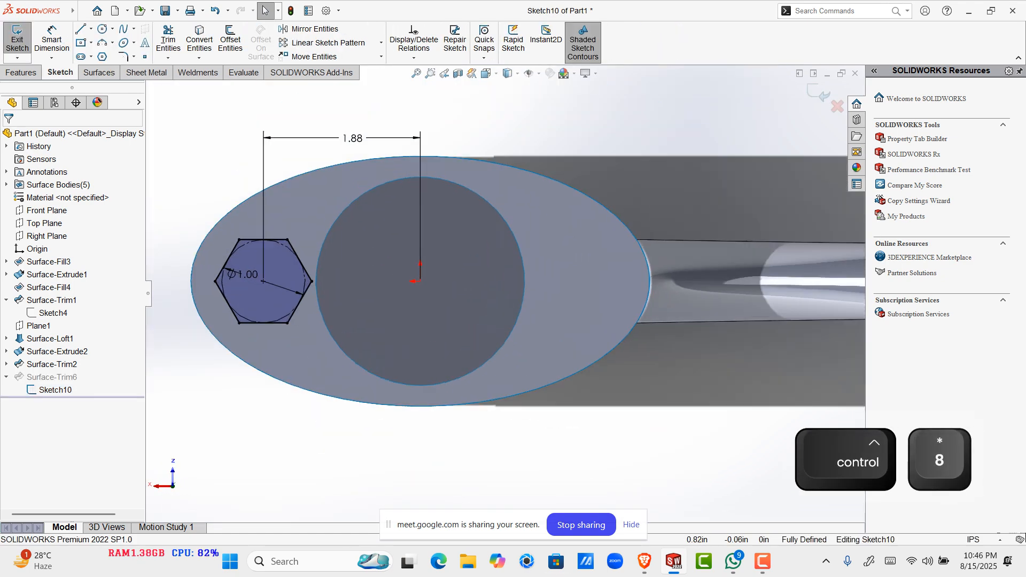
ctrl+middle_drag(354, 332, 384, 329)
double_click(382, 132)
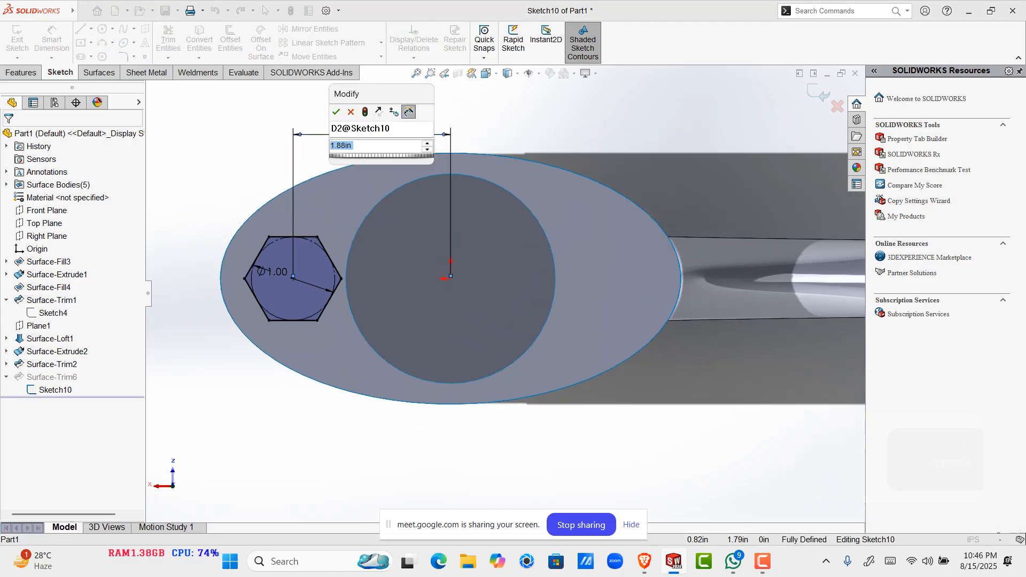
text(2)
key(Return)
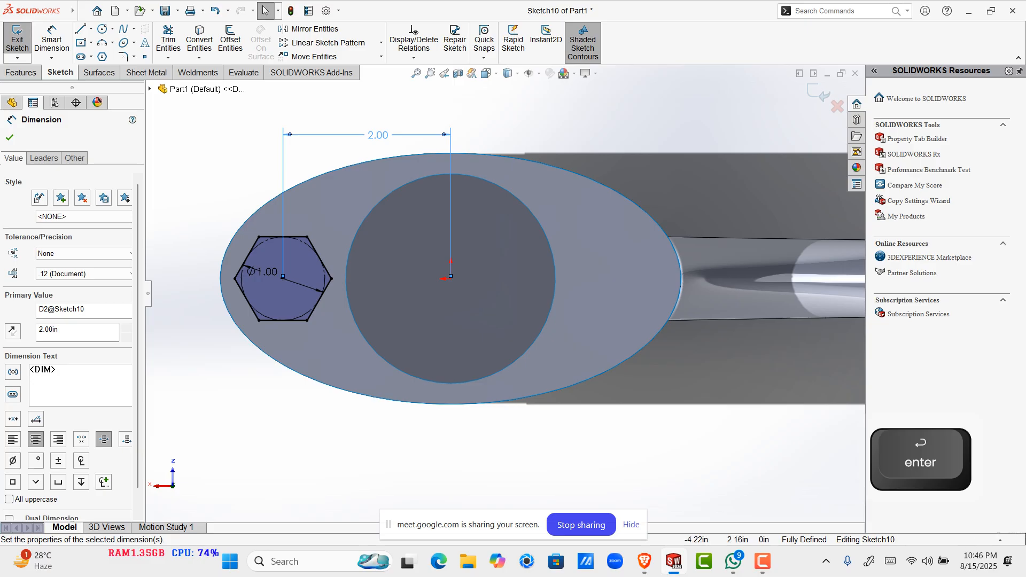
click(818, 93)
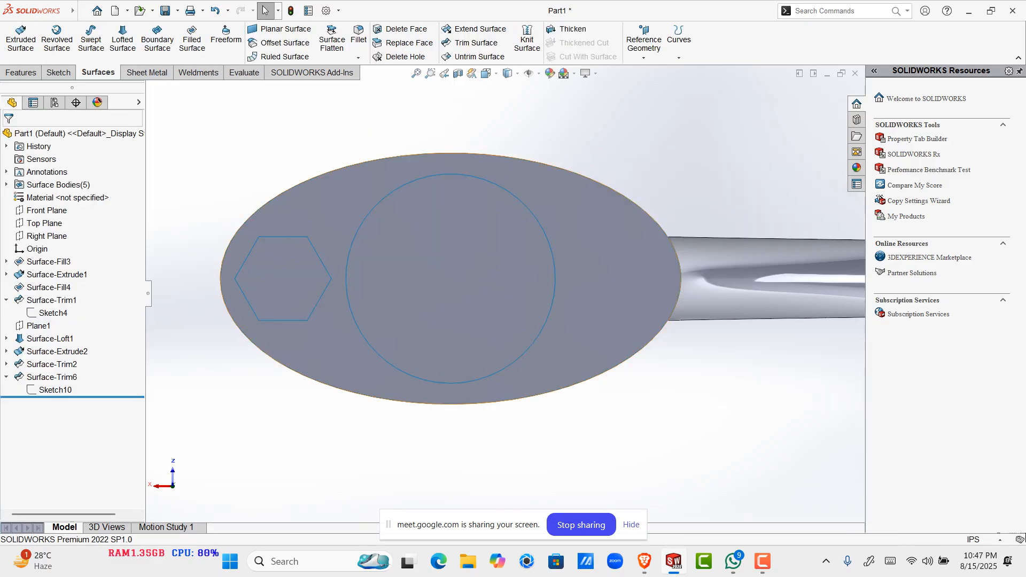
Step: Examine the hexagonal cut-out, circular opening, top surface and spout from several angles
scroll(534, 310, up, 3)
middle_drag(534, 310, 479, 286)
scroll(492, 283, up, 2)
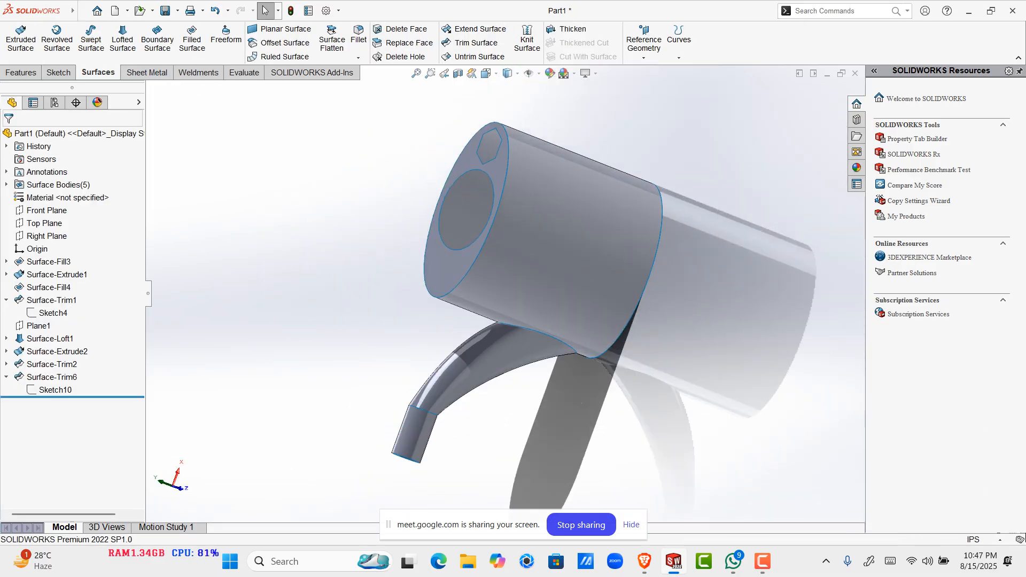
scroll(610, 168, down, 3)
middle_drag(610, 168, 518, 304)
scroll(519, 305, up, 3)
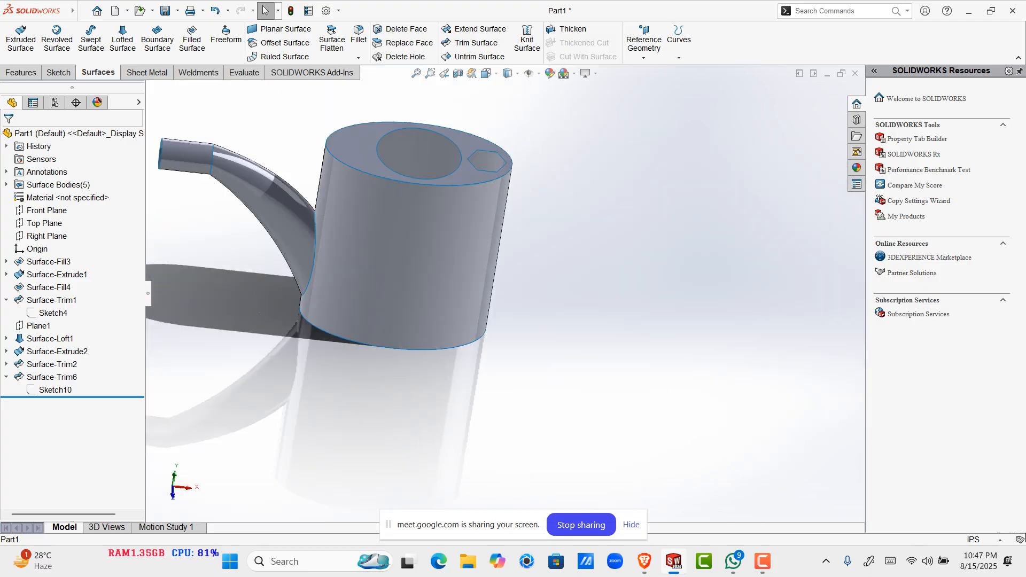
scroll(509, 292, up, 2)
key(ctrl+1)
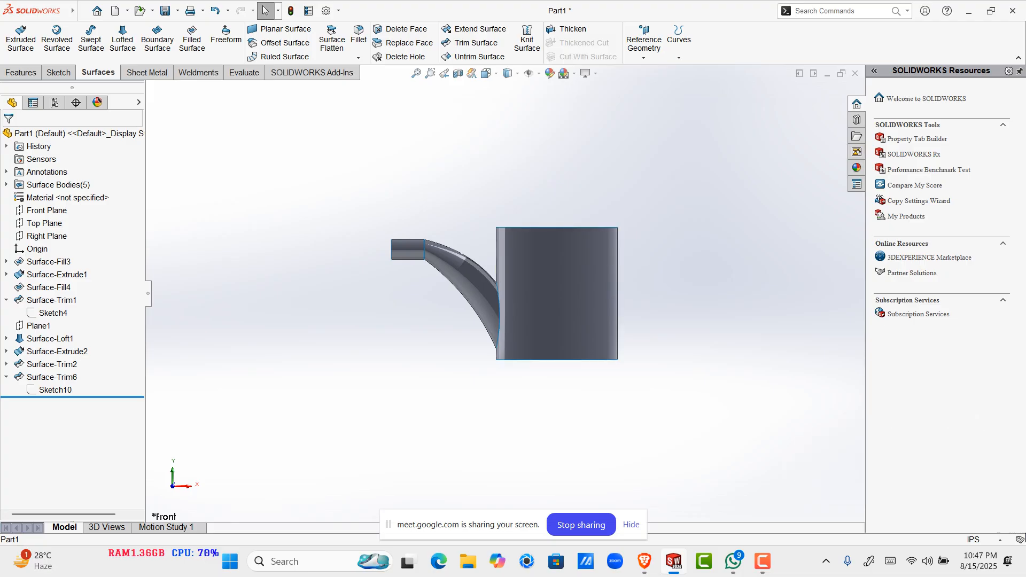
middle_drag(557, 227, 557, 260)
click(585, 238)
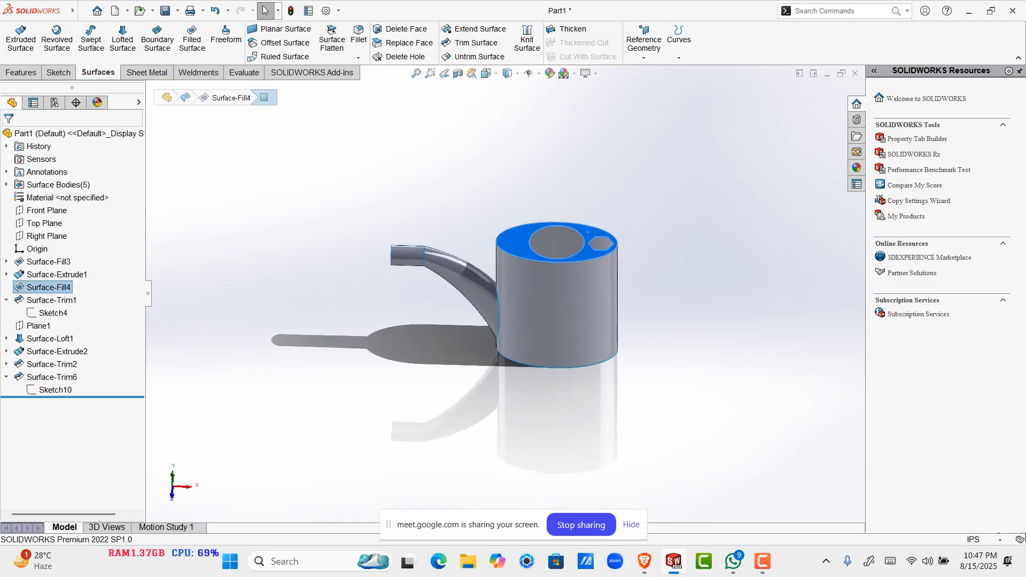
click(72, 397)
click(55, 389)
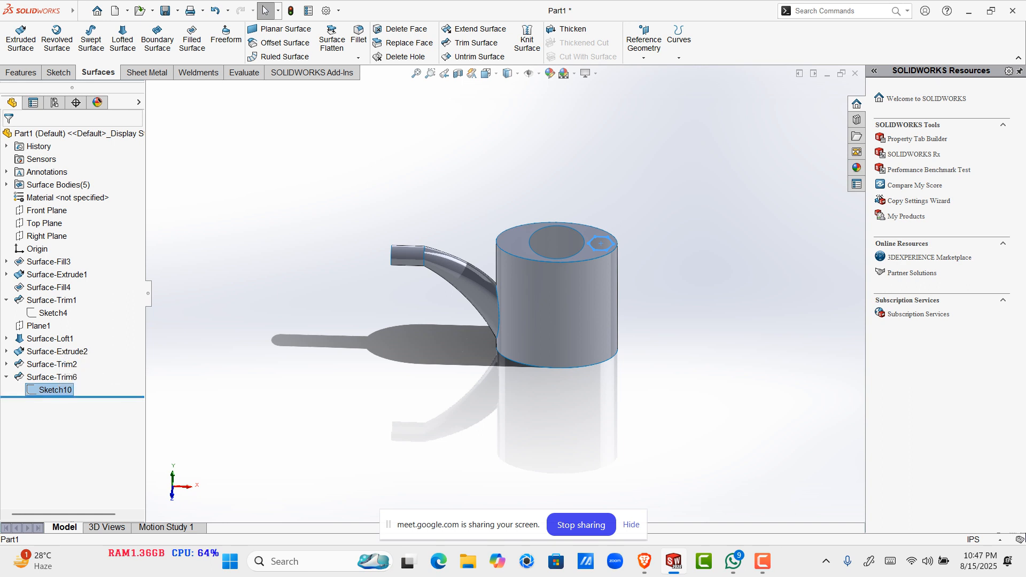
key(Escape)
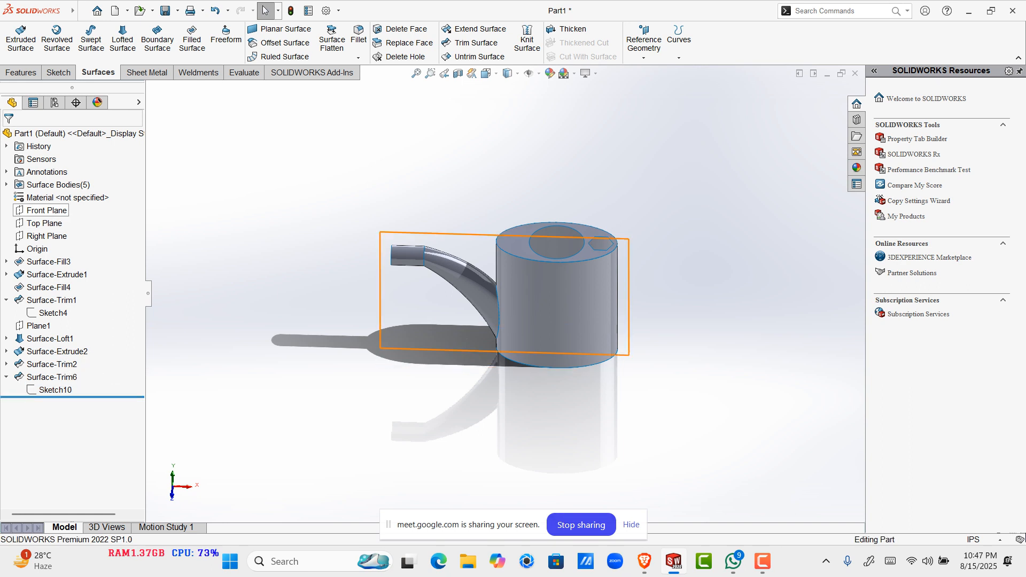
Step: Start a new sketch on the Front Plane
click(46, 210)
click(52, 196)
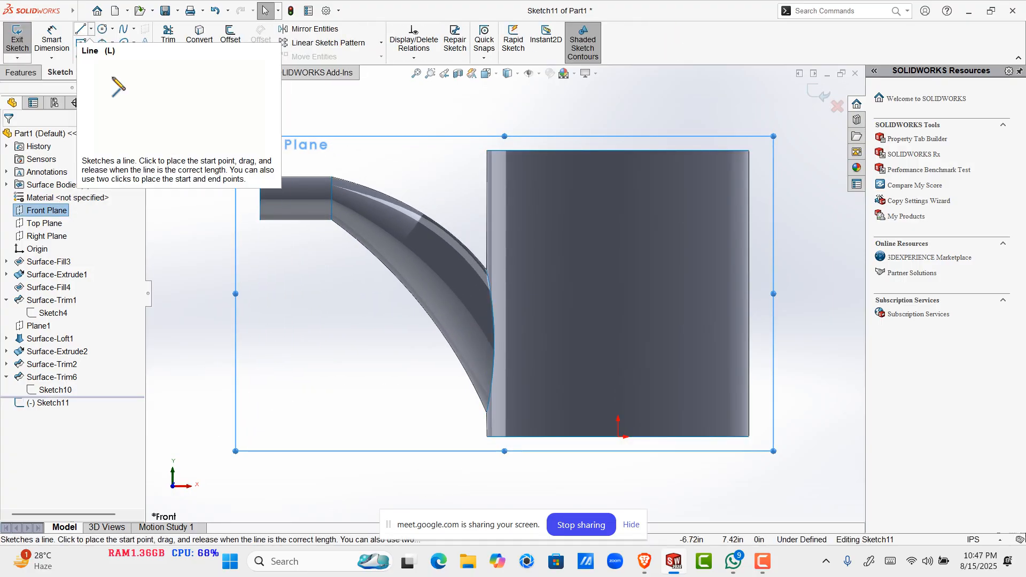
scroll(735, 153, up, 1)
scroll(735, 153, down, 3)
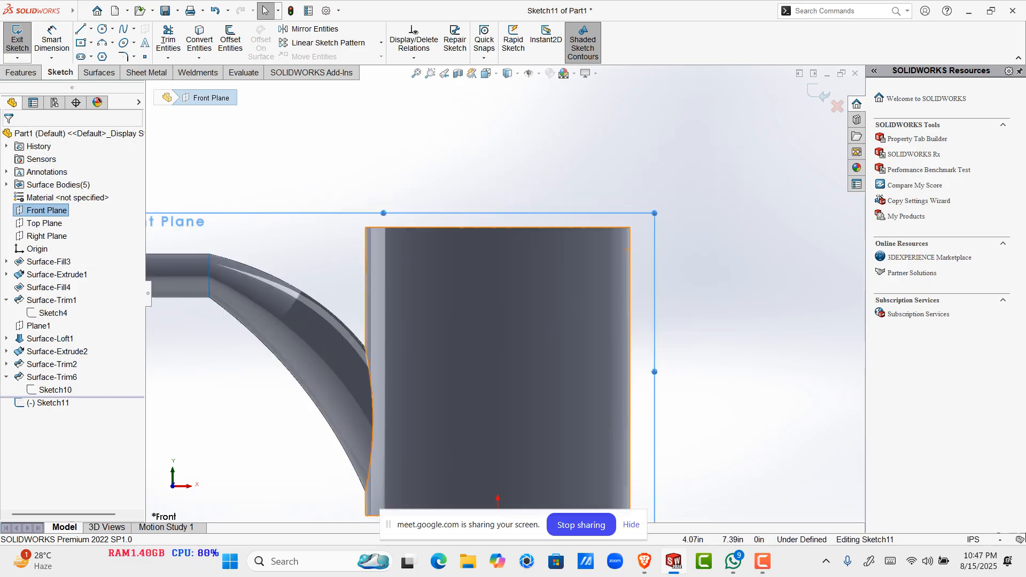
click(511, 73)
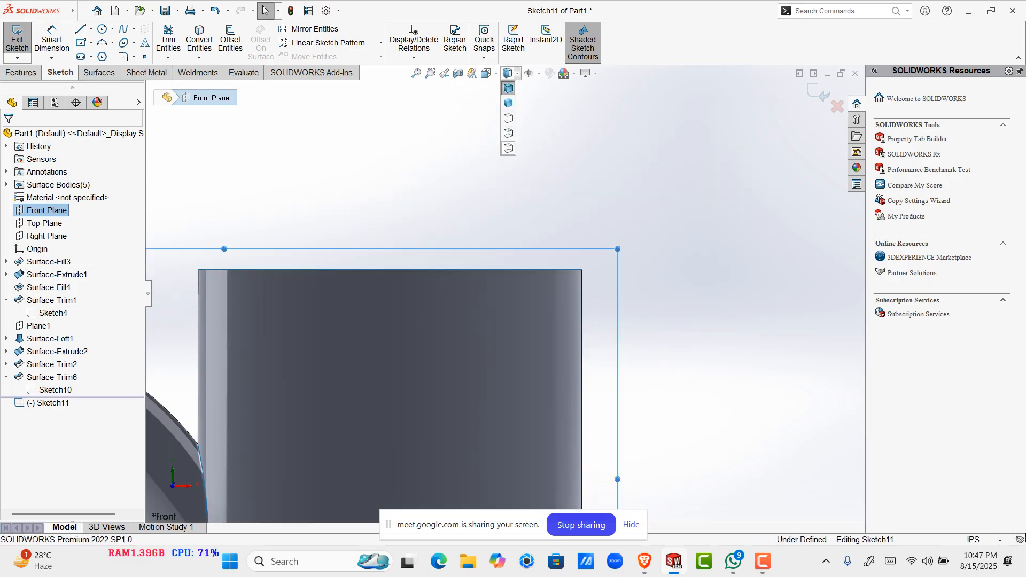
click(508, 118)
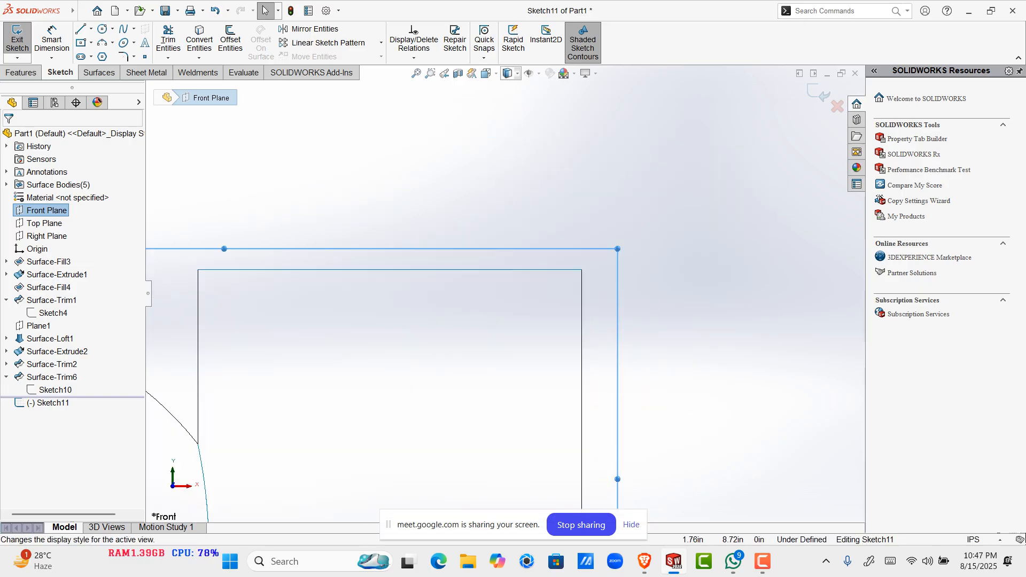
click(511, 74)
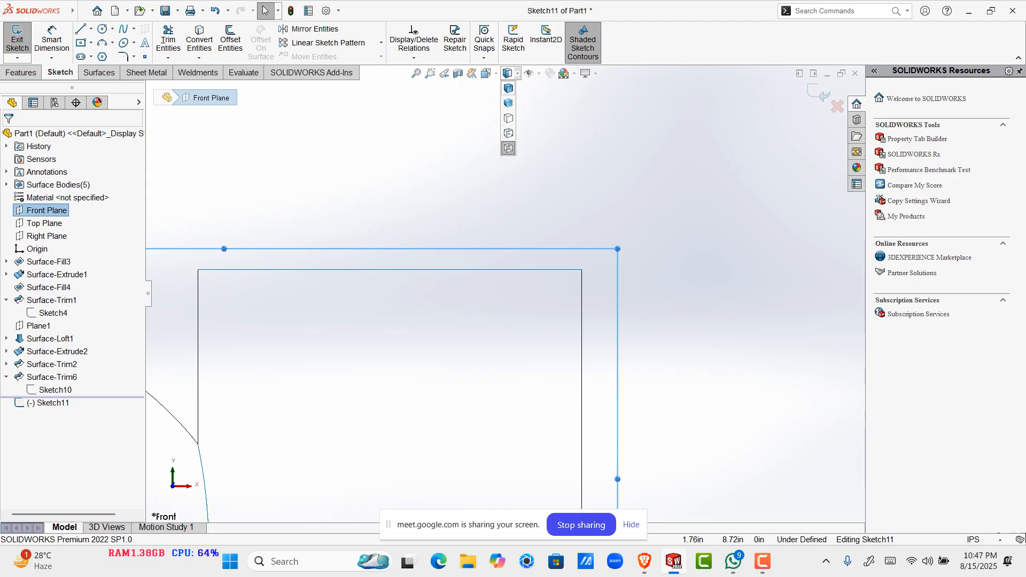
click(508, 89)
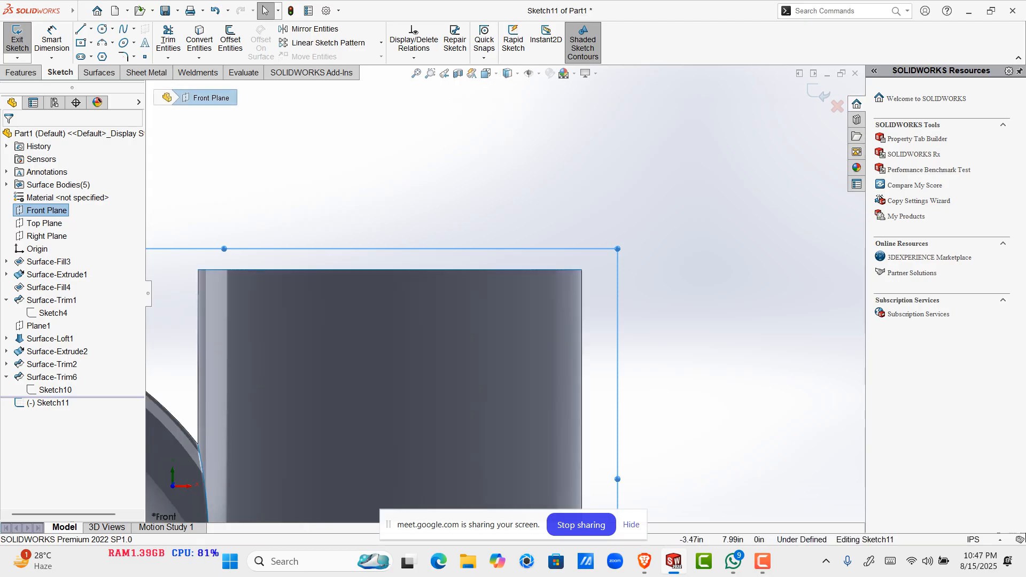
scroll(505, 294, up, 2)
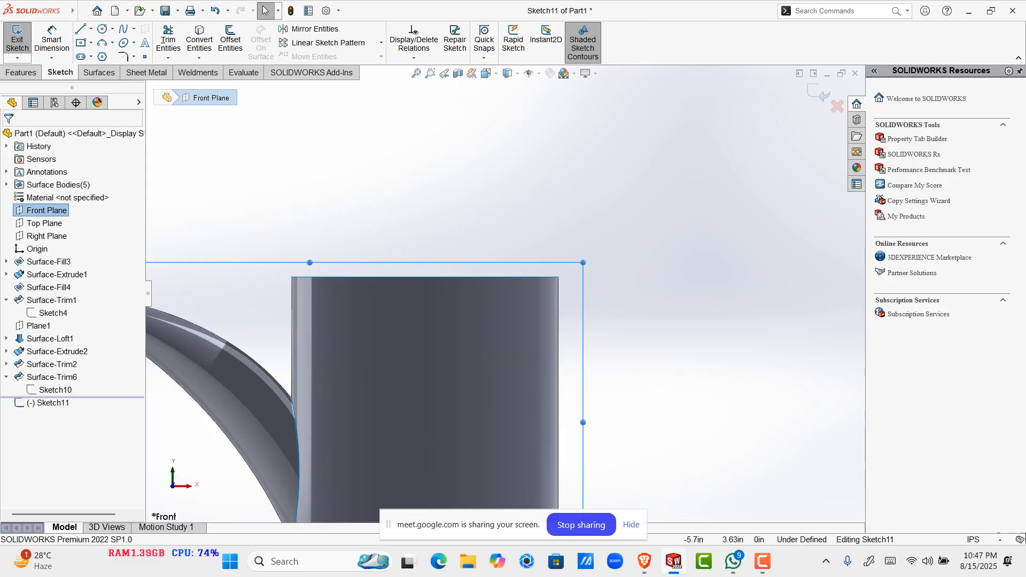
Step: Show Sketch10 so the hexagon is available as a reference, and face the Front Plane sketch
click(56, 390)
click(75, 376)
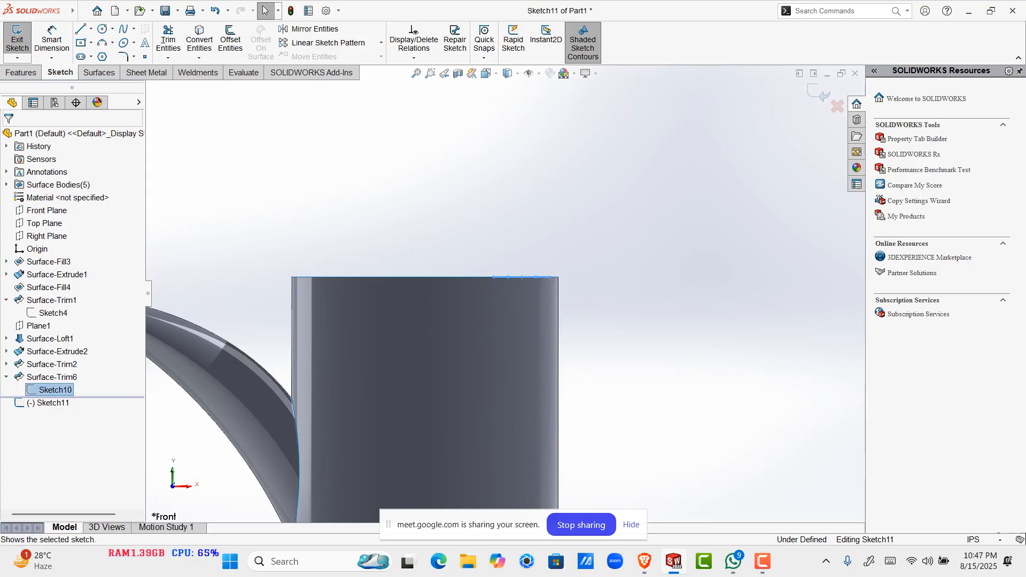
scroll(495, 292, up, 1)
middle_drag(495, 292, 499, 322)
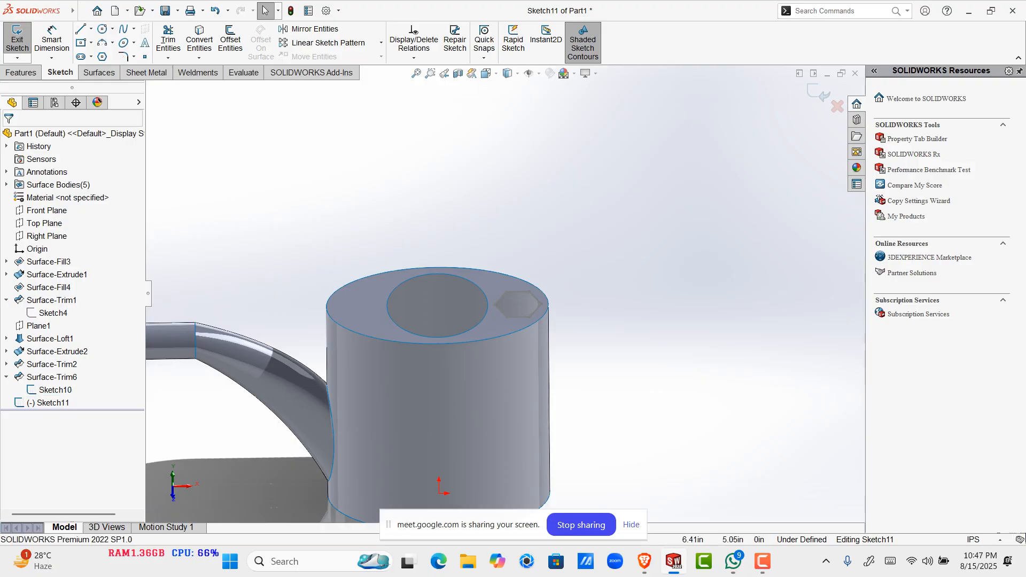
key(ctrl+8)
key(ctrl+8)
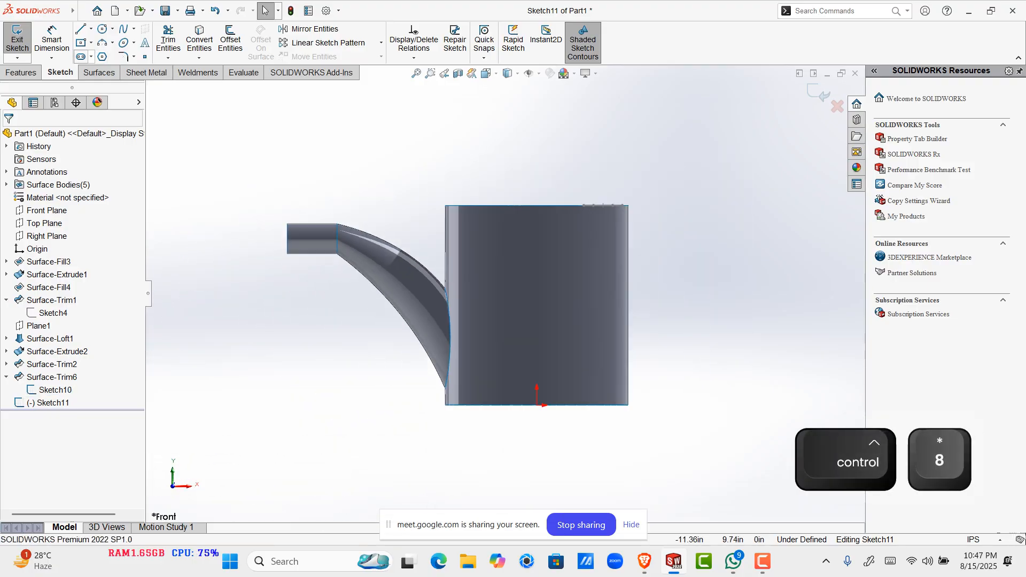
click(81, 28)
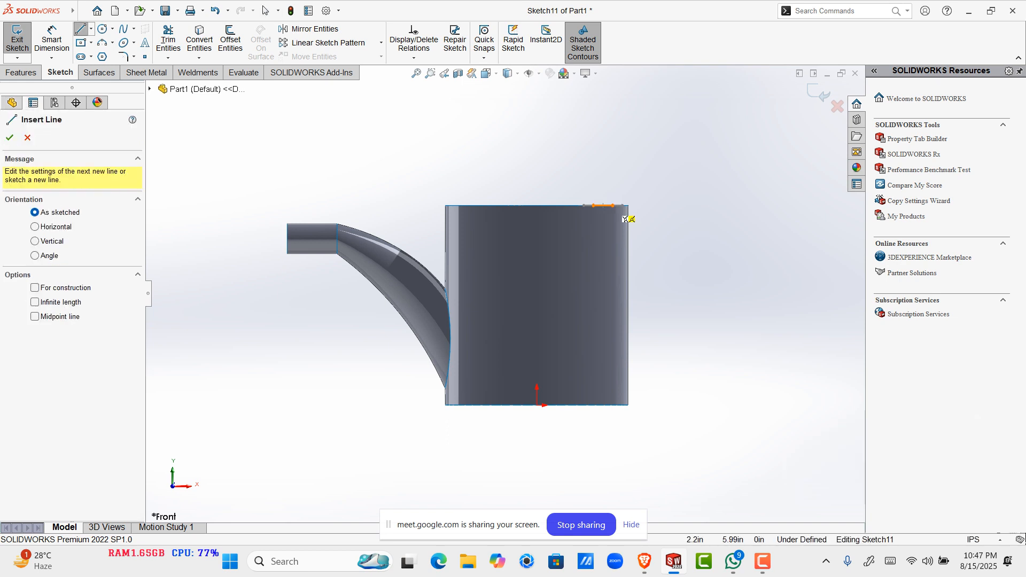
click(602, 205)
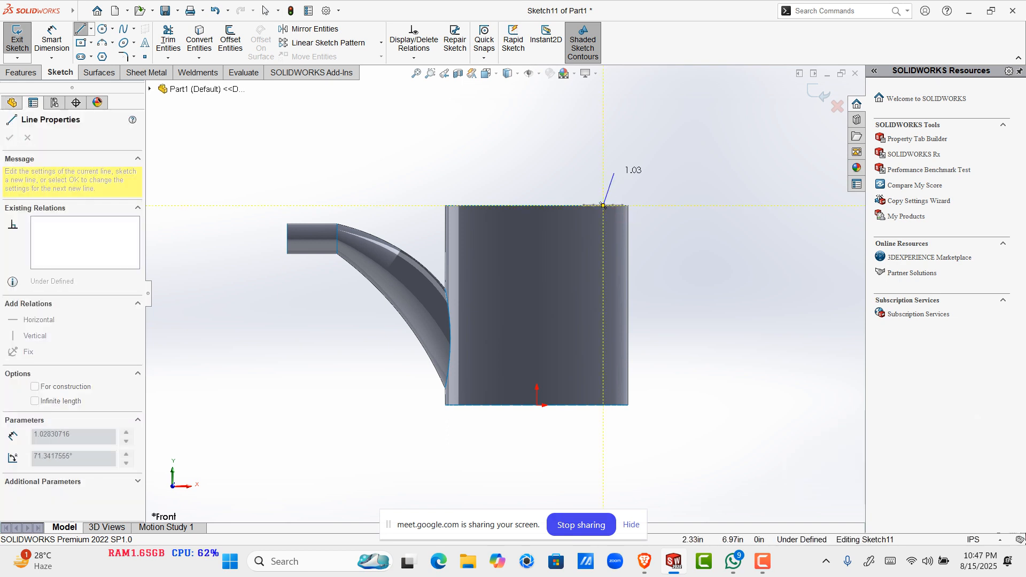
key(Escape)
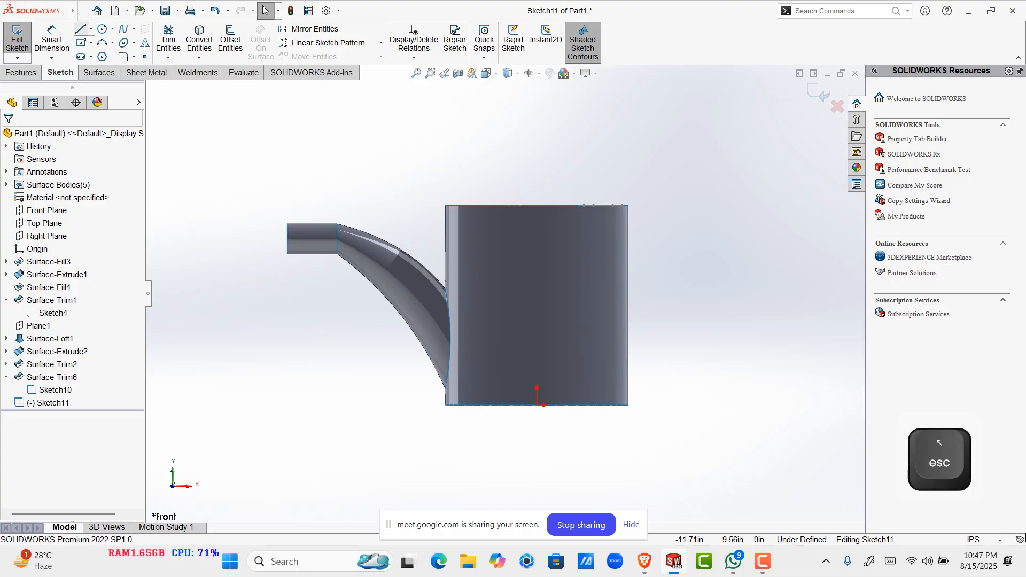
Step: Sketch a vertical line upward from the hexagon area, continued by a tangent arc of about 2.29 in radius and 160°, curving away from the spout
key(l)
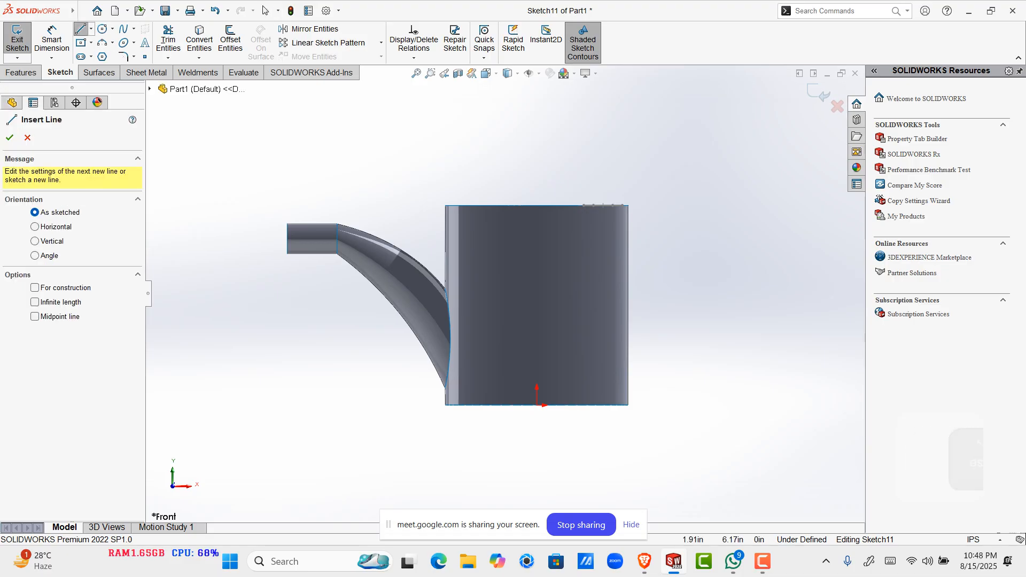
click(600, 206)
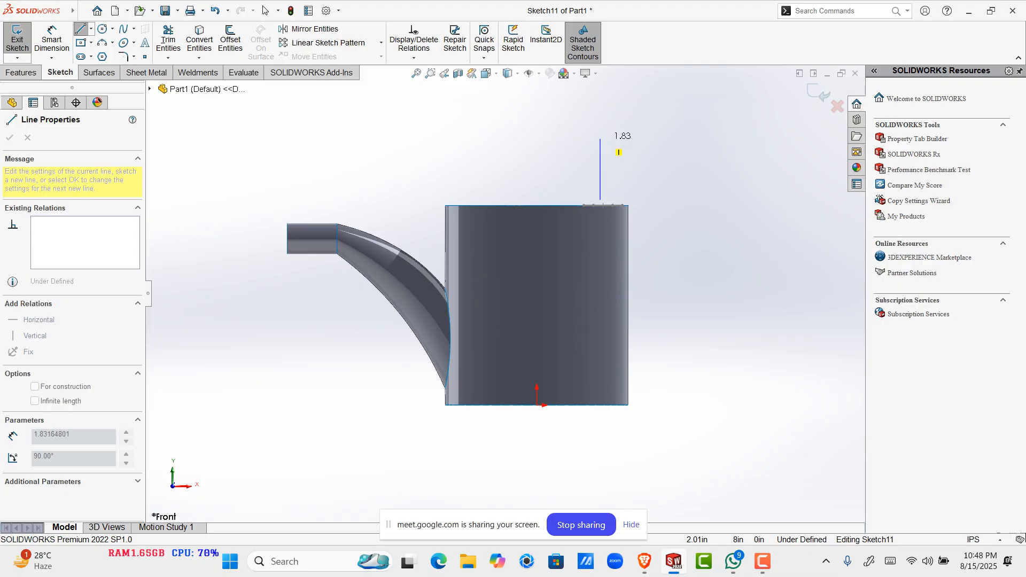
click(602, 147)
scroll(609, 144, up, 2)
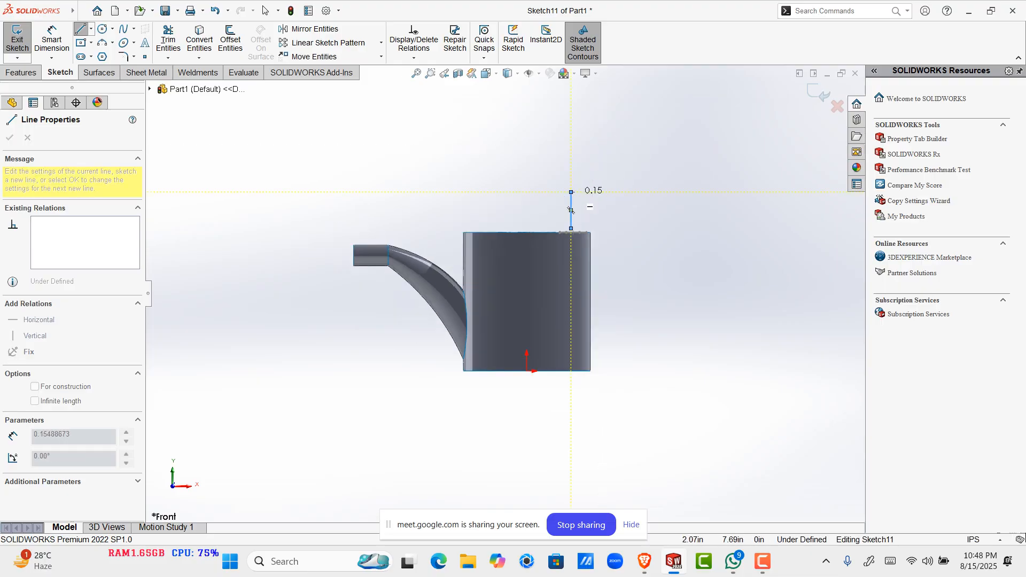
key(a)
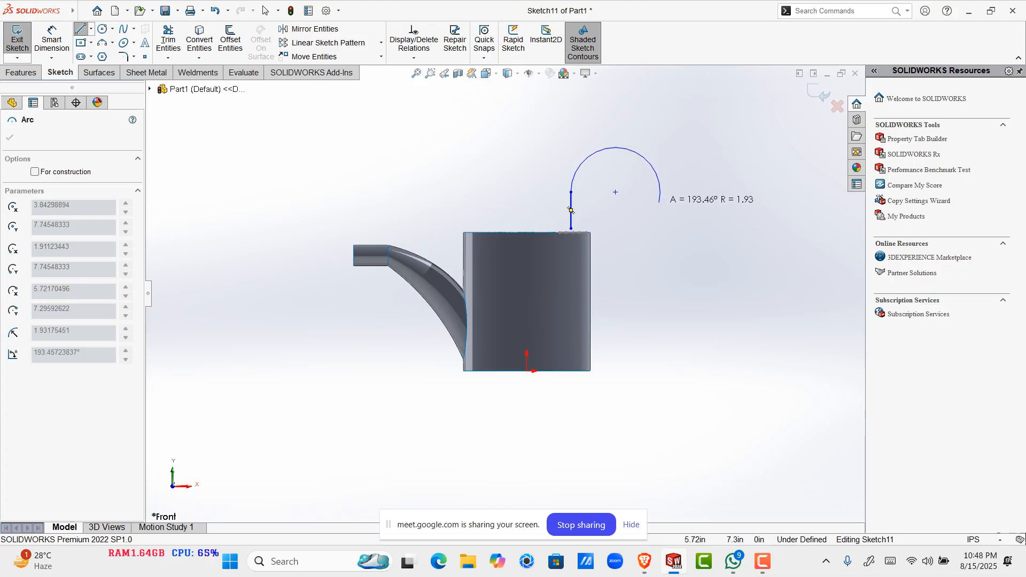
click(673, 173)
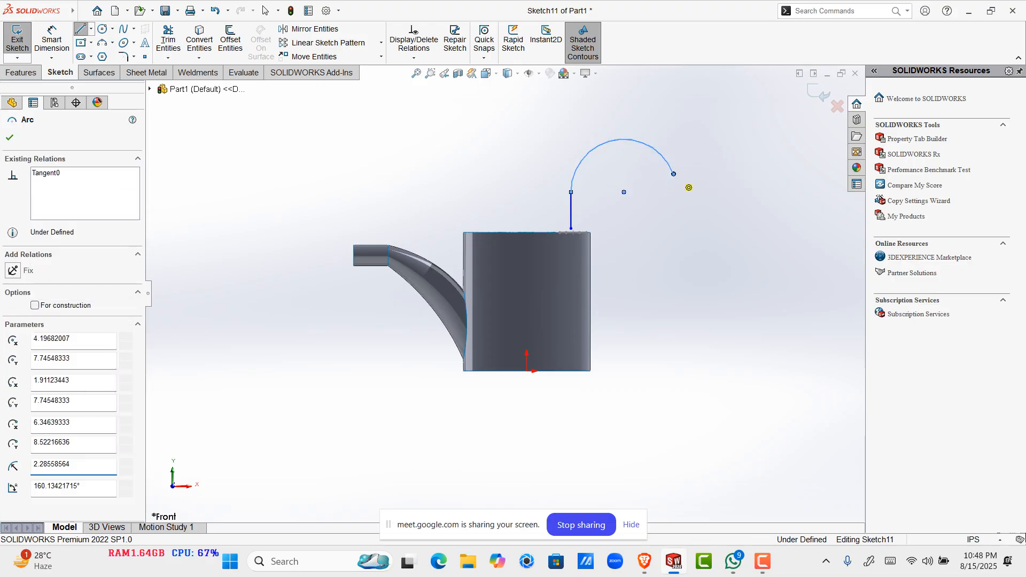
key(Escape)
scroll(624, 192, down, 2)
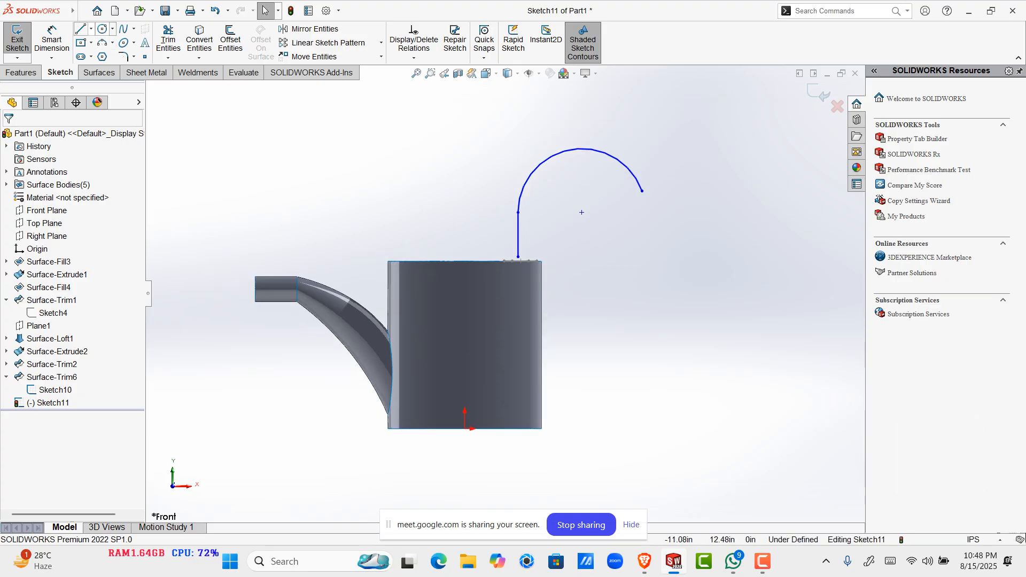
Step: Sketch a three-point arc of about 1.36 in radius bulging downward from the first arc's free end, and move their shared joint toward the can
click(102, 43)
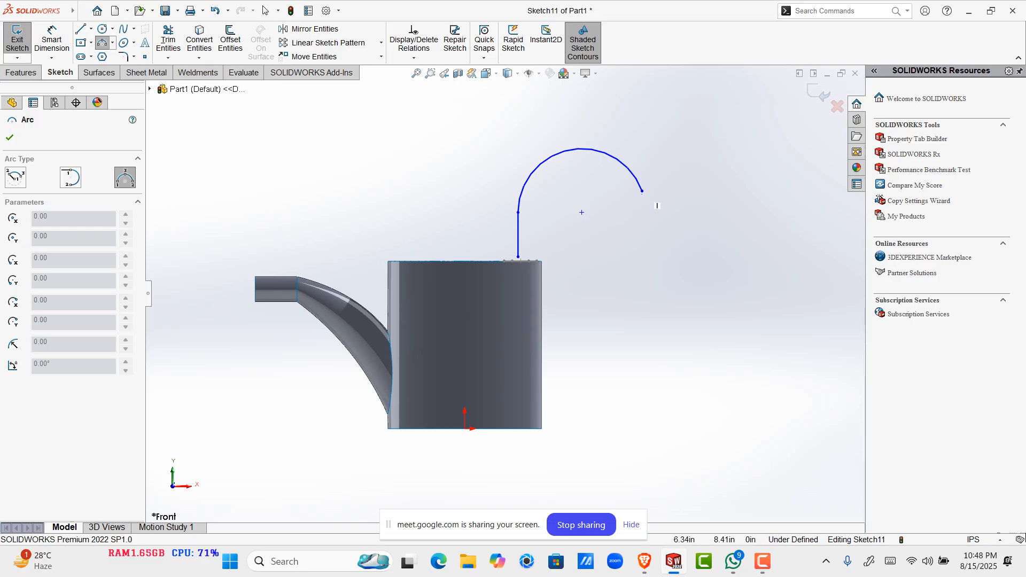
click(642, 191)
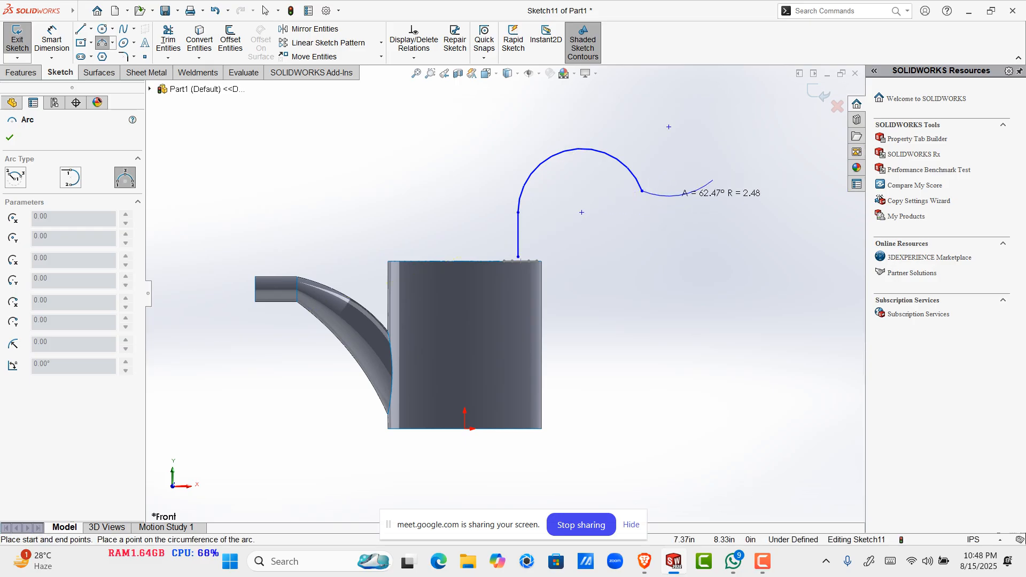
click(712, 181)
click(677, 211)
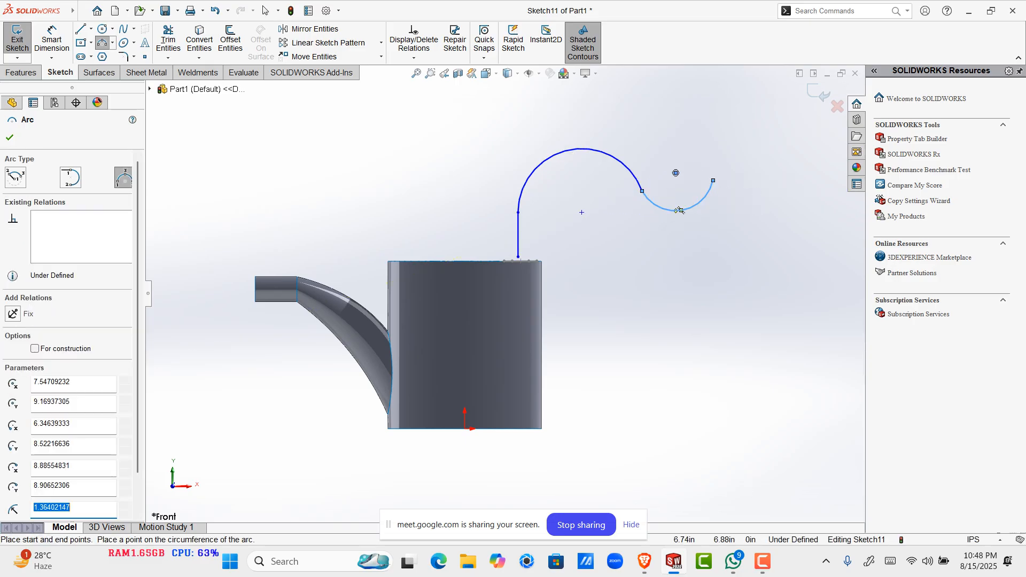
key(Escape)
scroll(503, 293, up, 1)
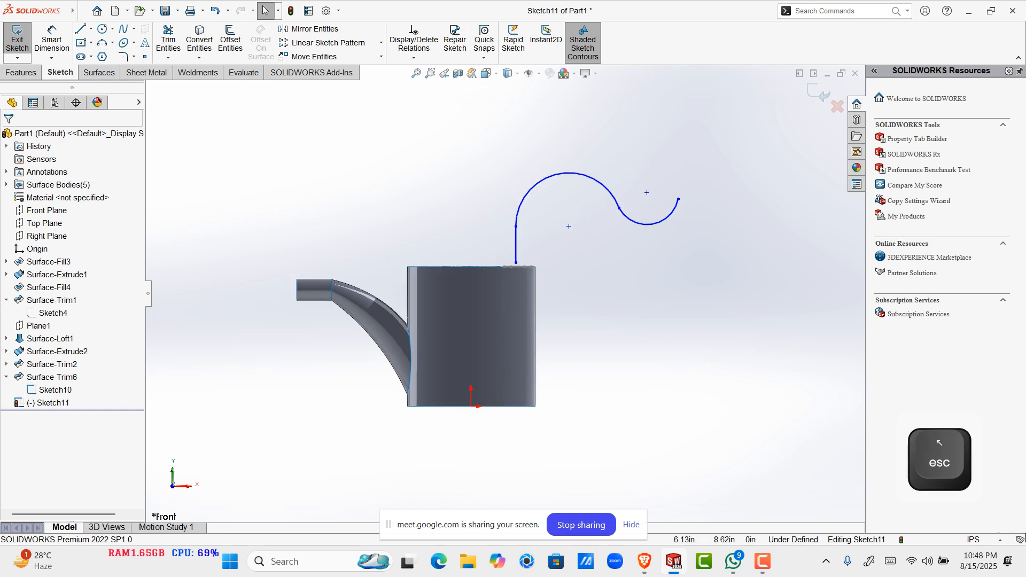
drag(619, 208, 575, 201)
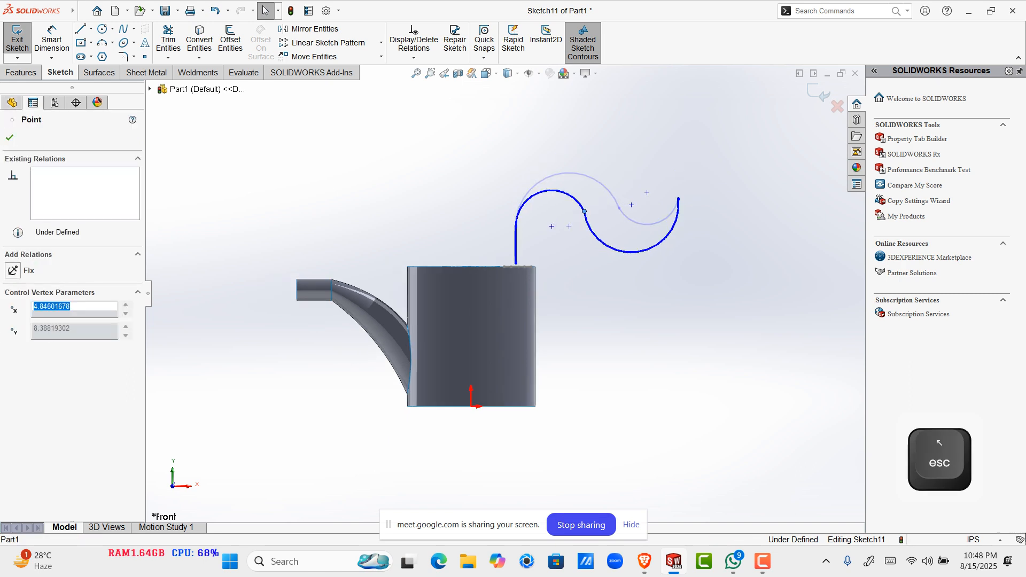
key(Escape)
Step: Make the two arcs tangent to each other and pull the second arc's free end inward to shrink it
click(658, 239)
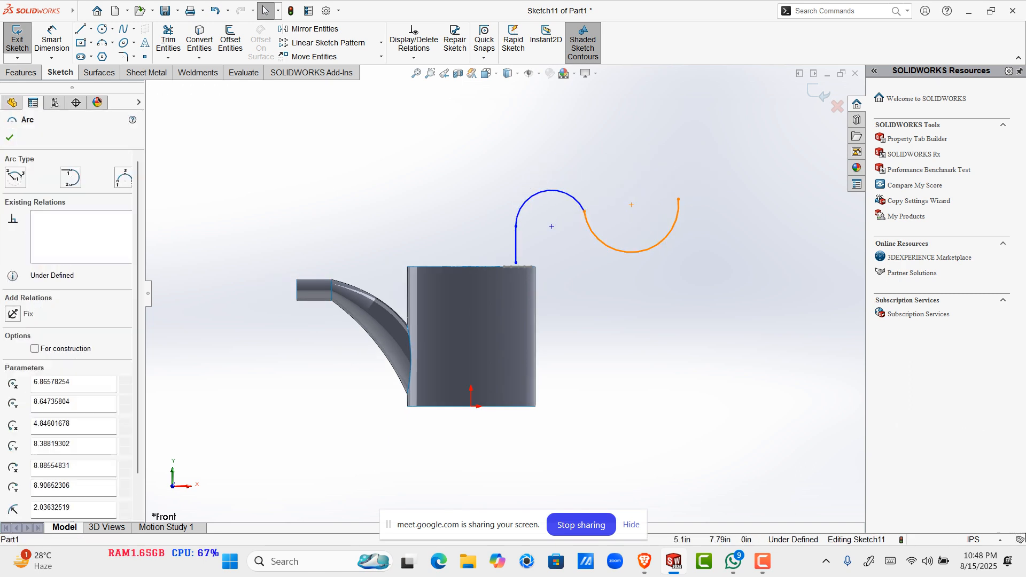
shift+click(537, 197)
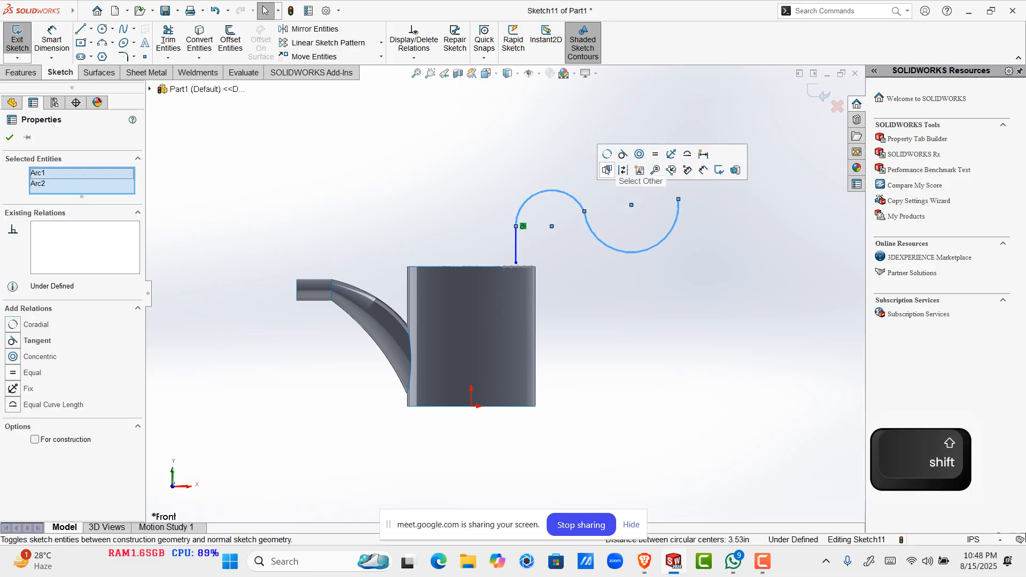
click(625, 173)
click(575, 252)
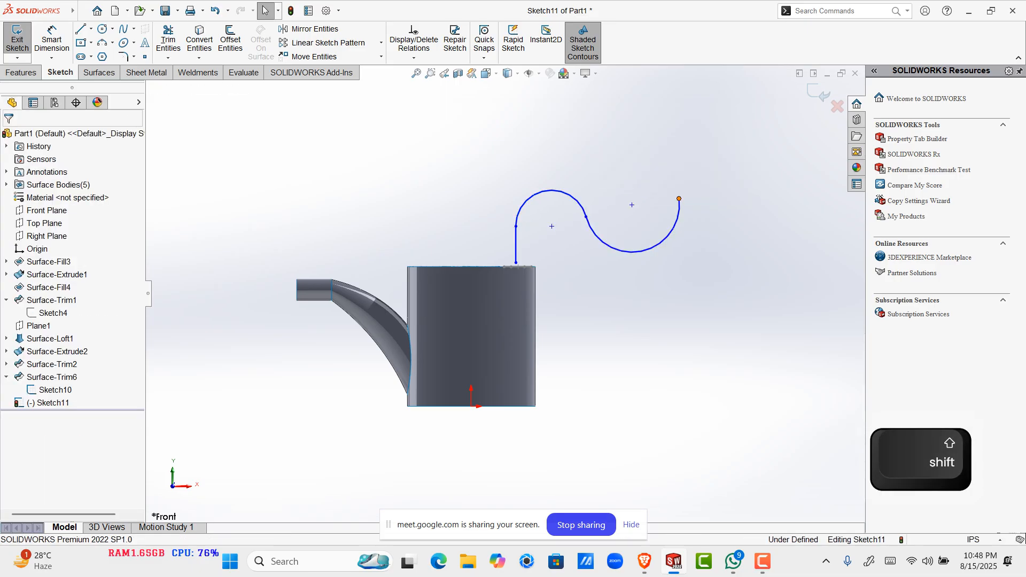
mouse_move(678, 198)
mouse_down()
mouse_move(612, 233)
mouse_move(619, 226)
mouse_move(596, 207)
mouse_move(583, 217)
mouse_up()
click(552, 254)
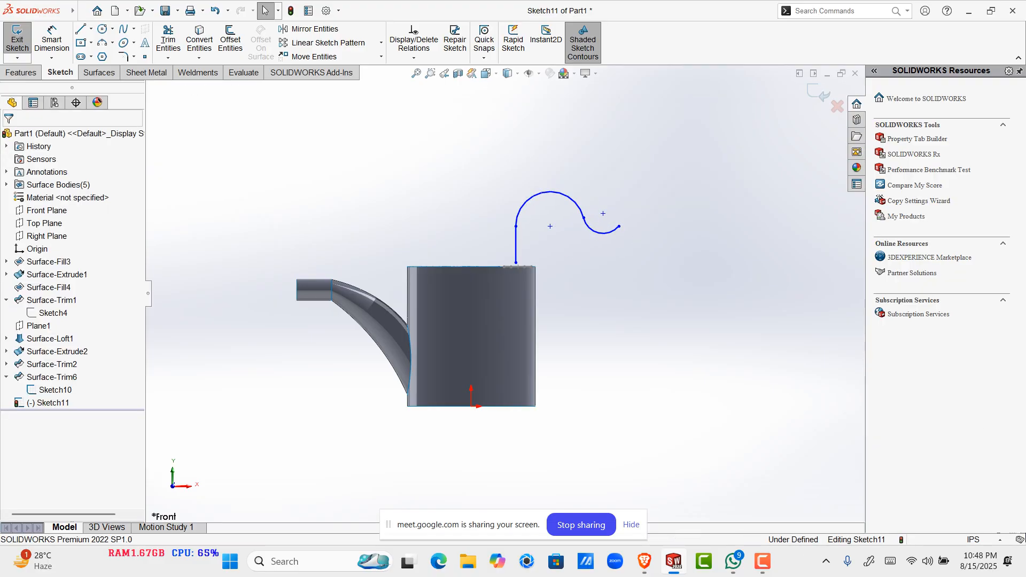
Step: Make the vertical line's lower endpoint coincident with the centre point of the hexagon sketch
scroll(551, 251, down, 3)
scroll(558, 211, down, 3)
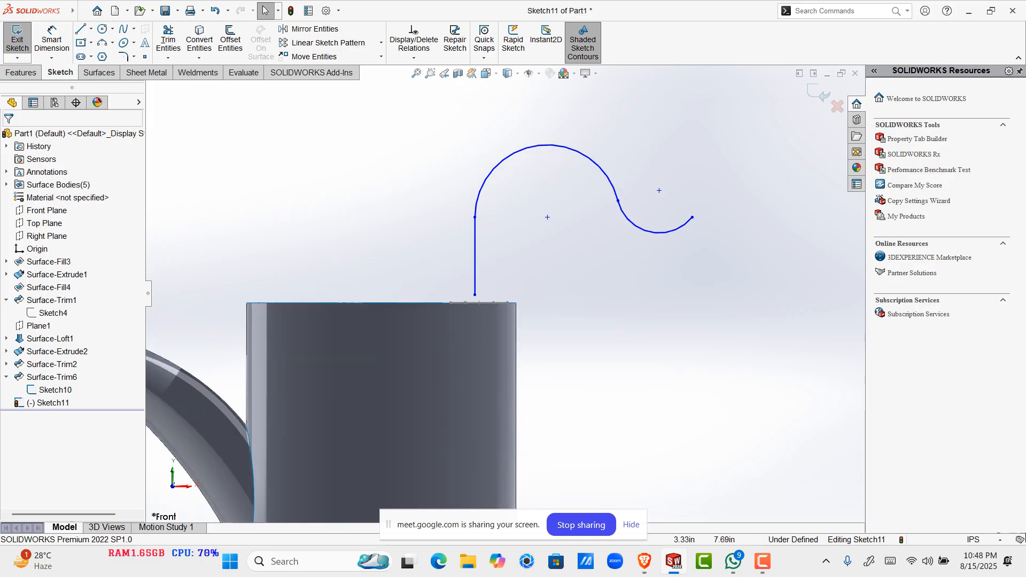
middle_drag(474, 339, 470, 371)
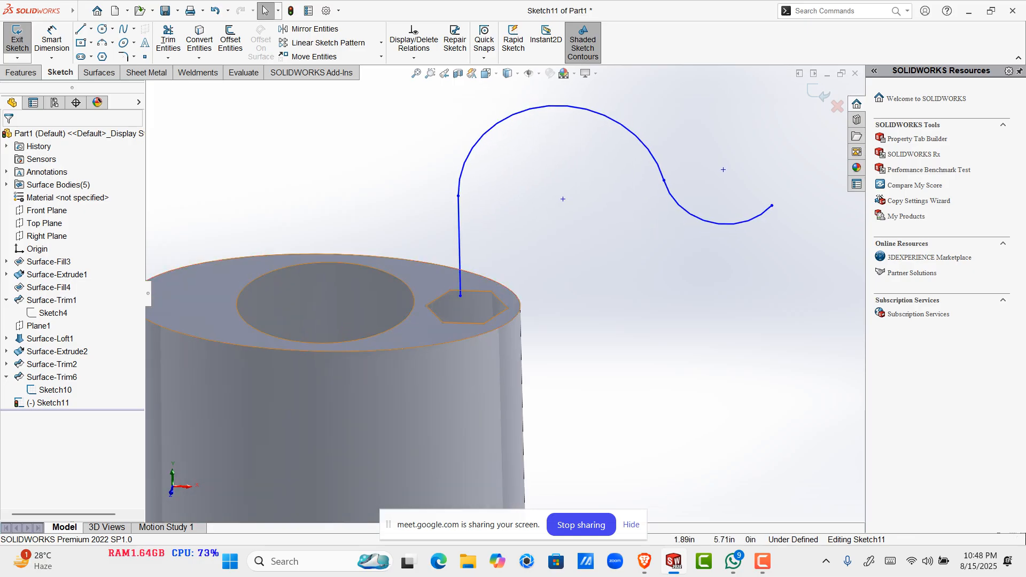
click(466, 307)
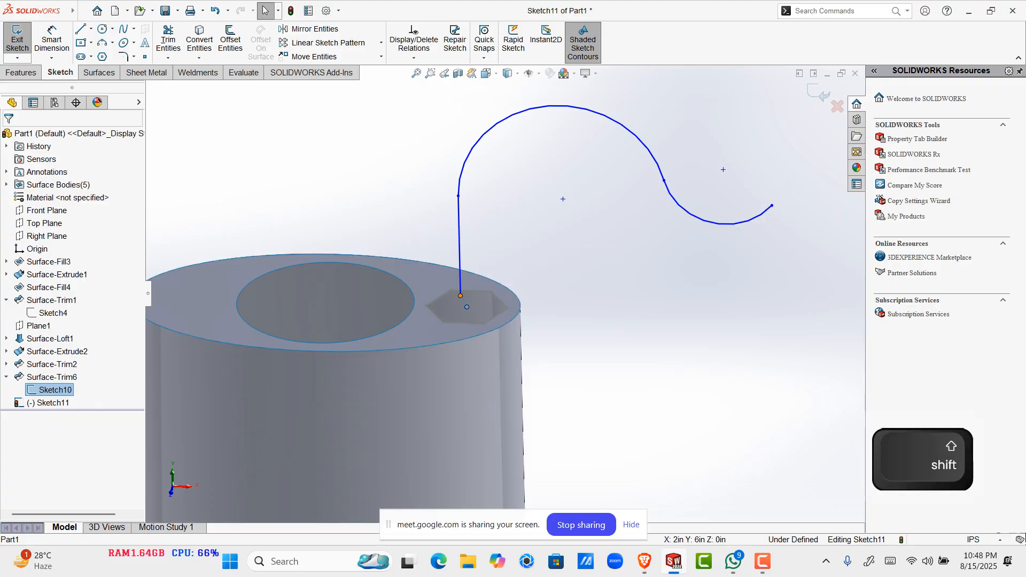
shift+click(460, 295)
click(520, 247)
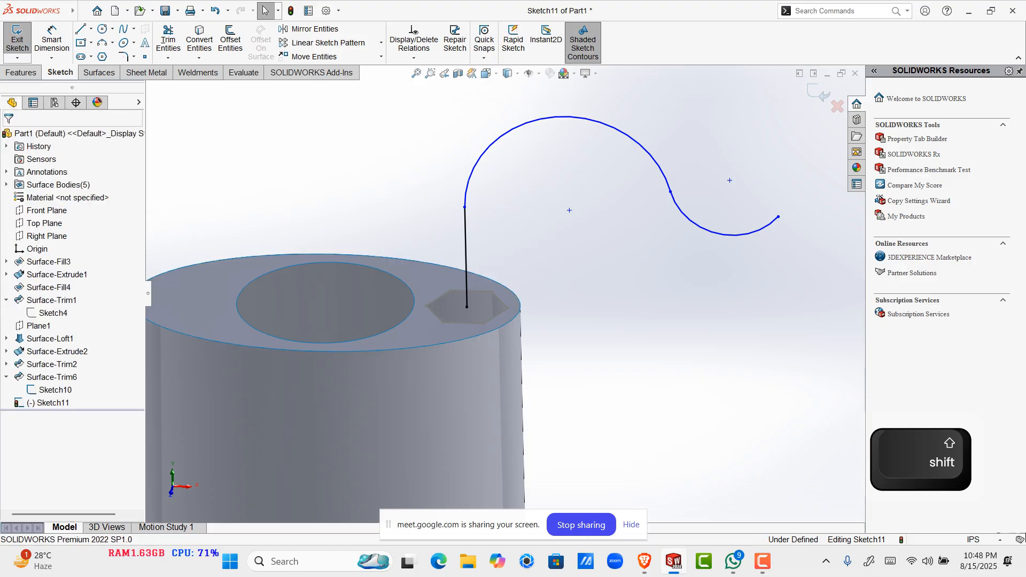
Step: Face the sketch plane, lower the vertical line's upper end and dimension the line's length to 1 in
key(ctrl+8)
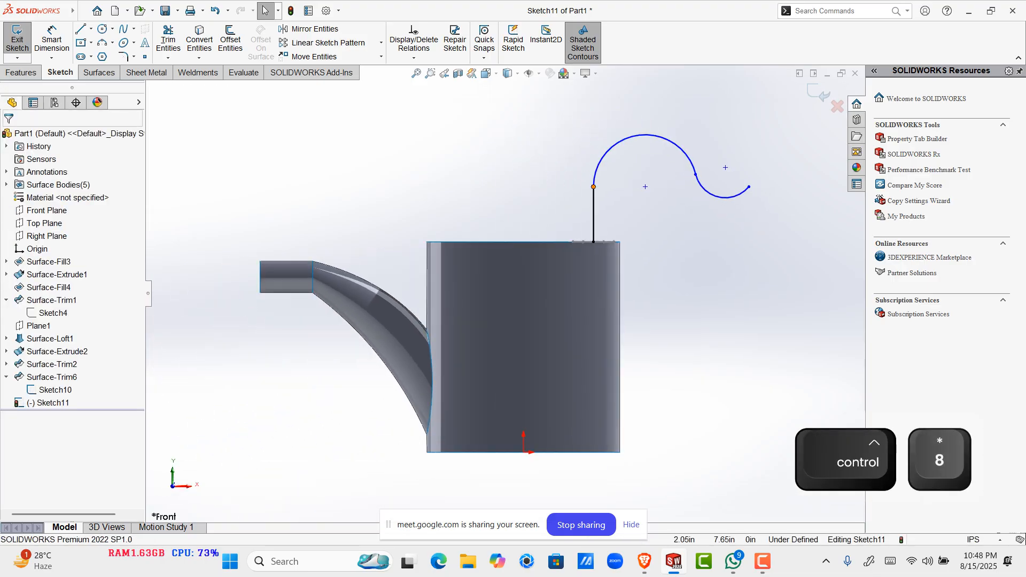
mouse_move(593, 186)
mouse_down()
mouse_move(595, 210)
mouse_move(602, 202)
mouse_up()
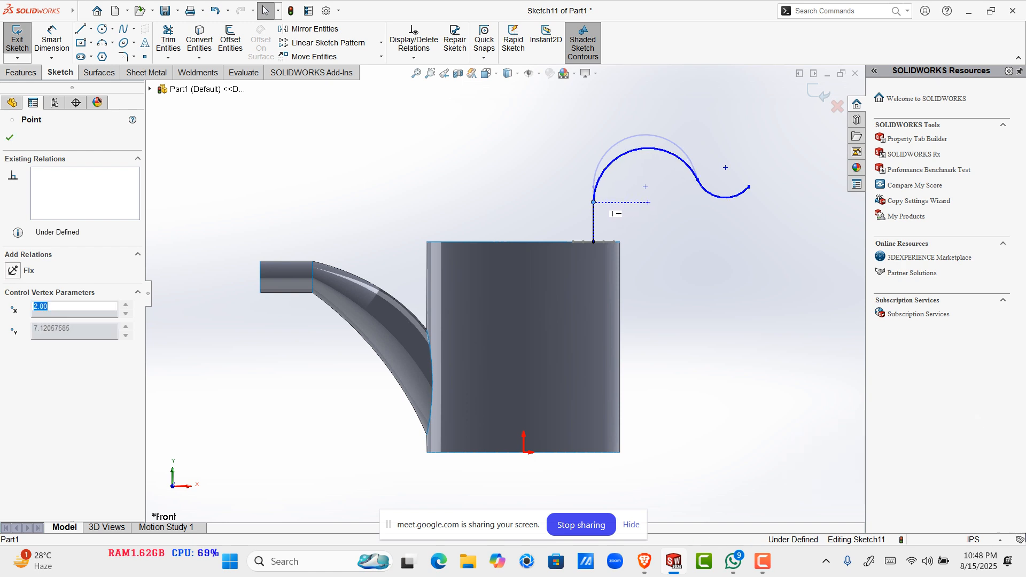
click(52, 41)
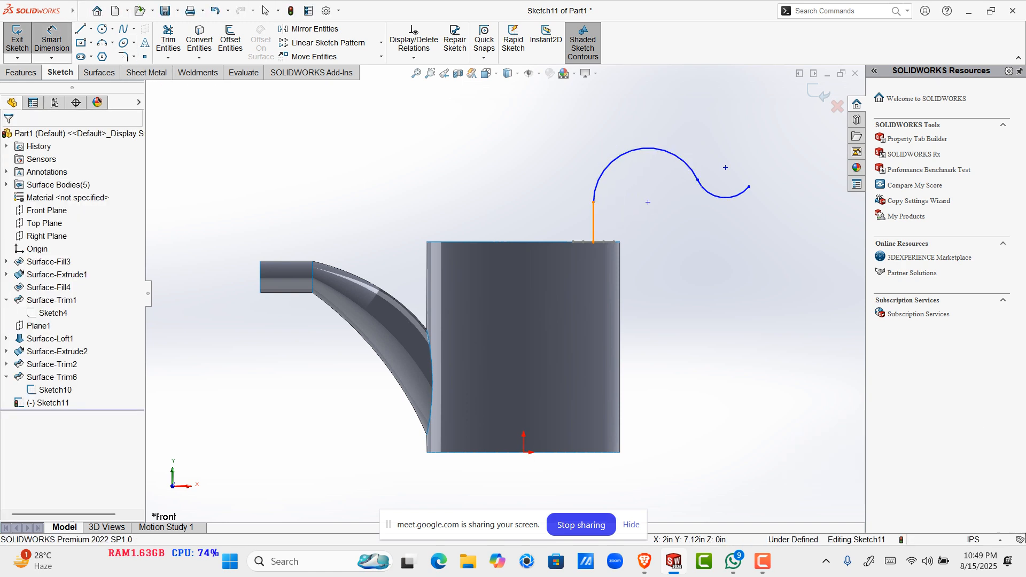
click(593, 222)
click(269, 222)
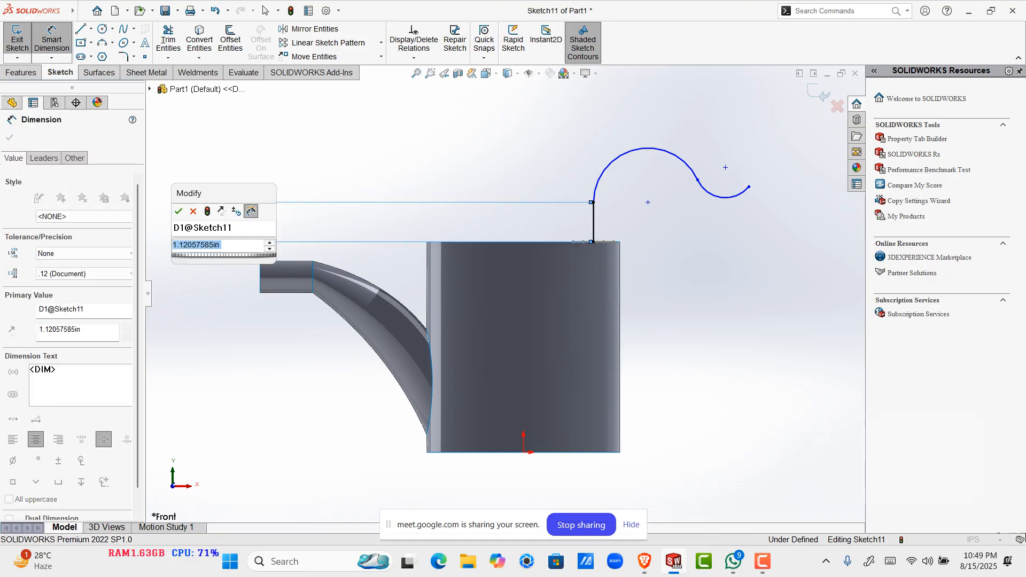
text(1)
key(Return)
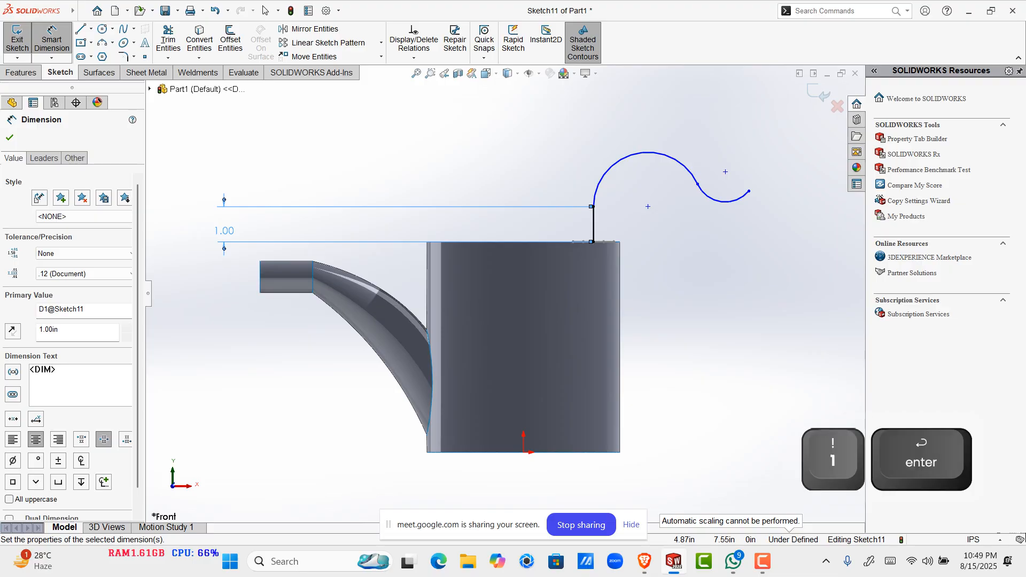
key(Escape)
Step: Nudge the joint between the two arcs and pull the second arc's free end inward to make it smaller
click(697, 184)
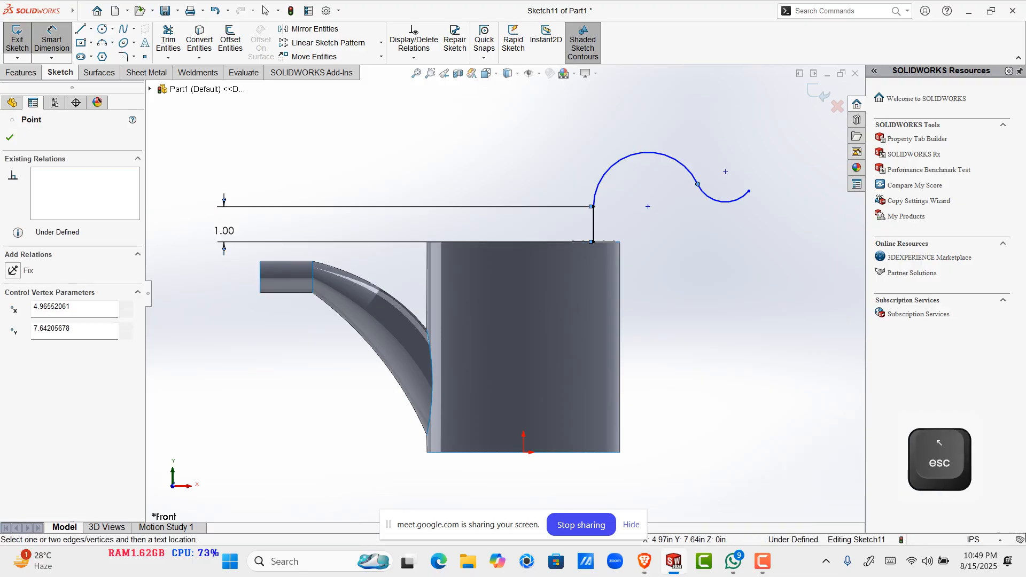
key(Escape)
mouse_move(697, 184)
mouse_down()
mouse_move(670, 178)
mouse_move(696, 182)
mouse_up()
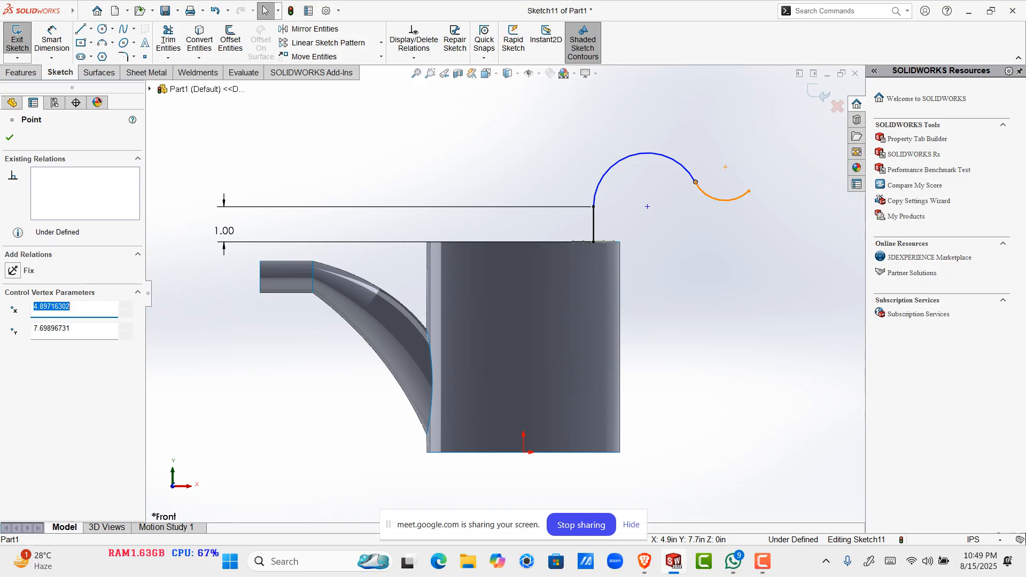
click(743, 195)
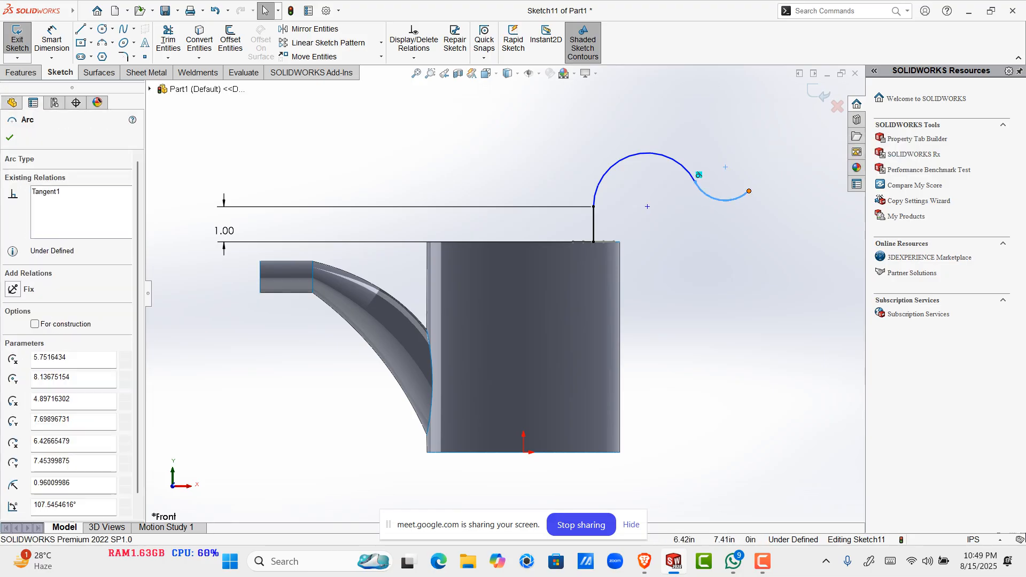
drag(749, 191, 733, 182)
key(Escape)
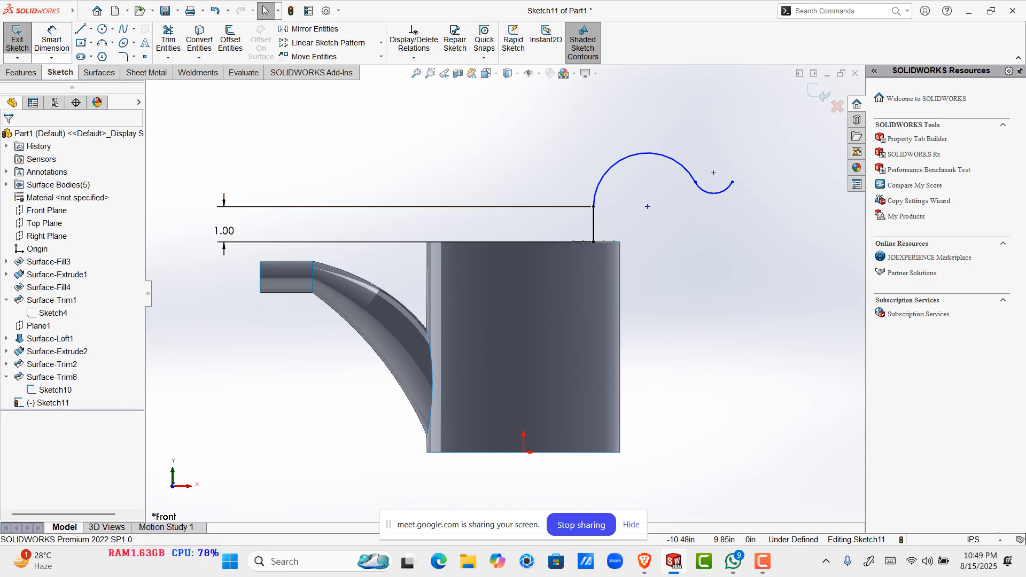
Step: Dimension the horizontal distance from the origin to the large arc's centre as 3.5 in
click(52, 41)
click(647, 207)
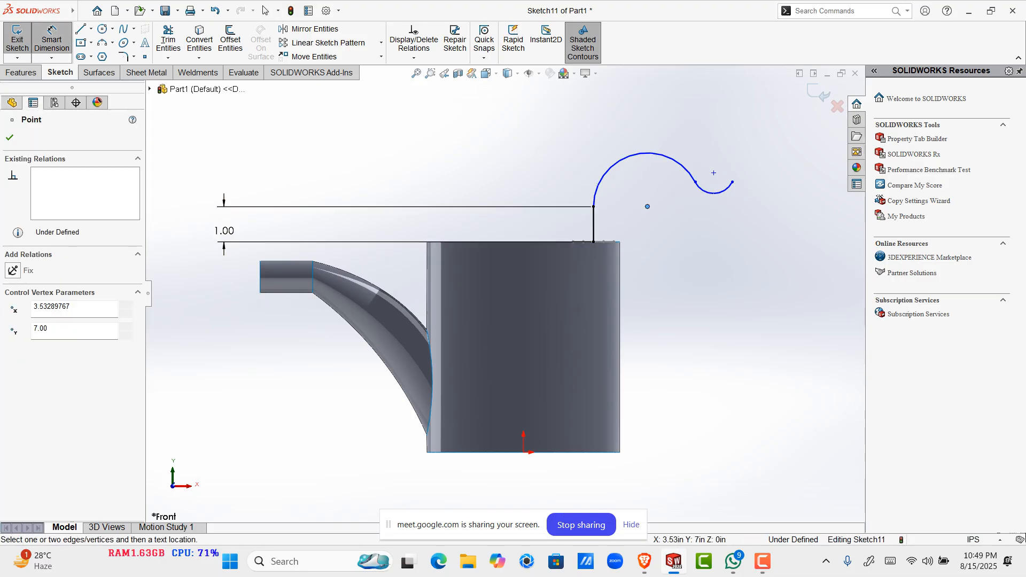
click(523, 452)
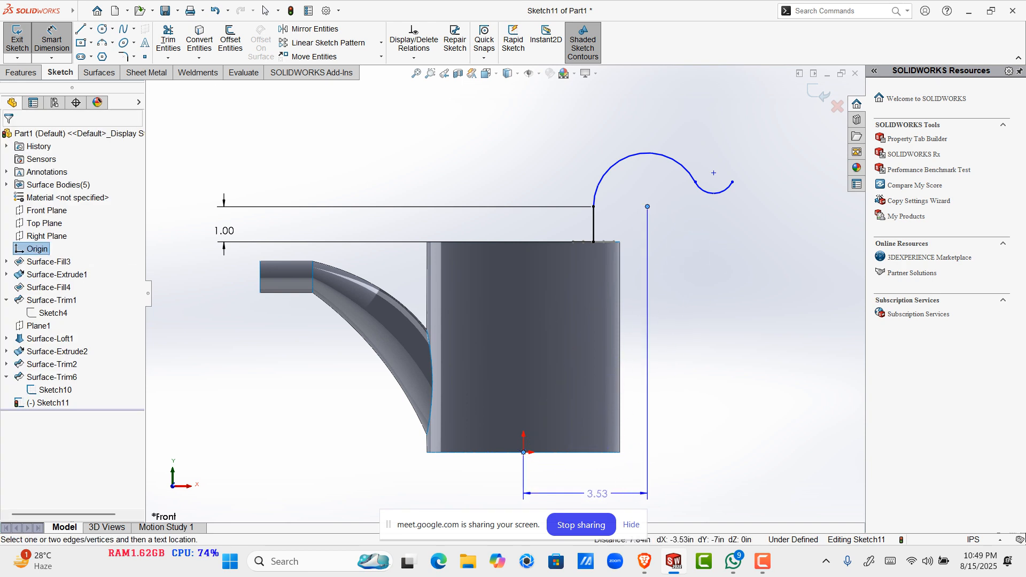
click(605, 474)
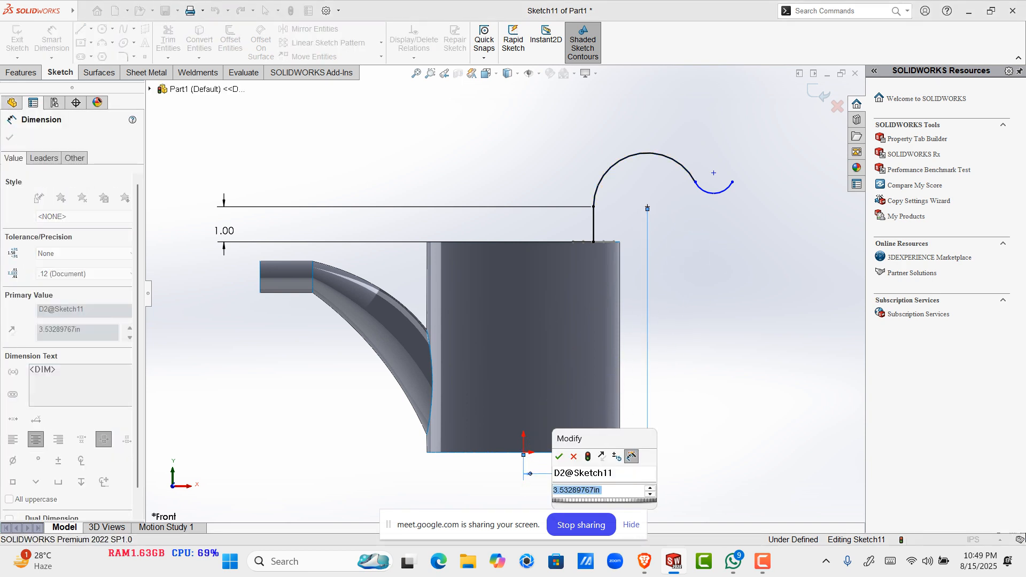
text(3.5)
key(Return)
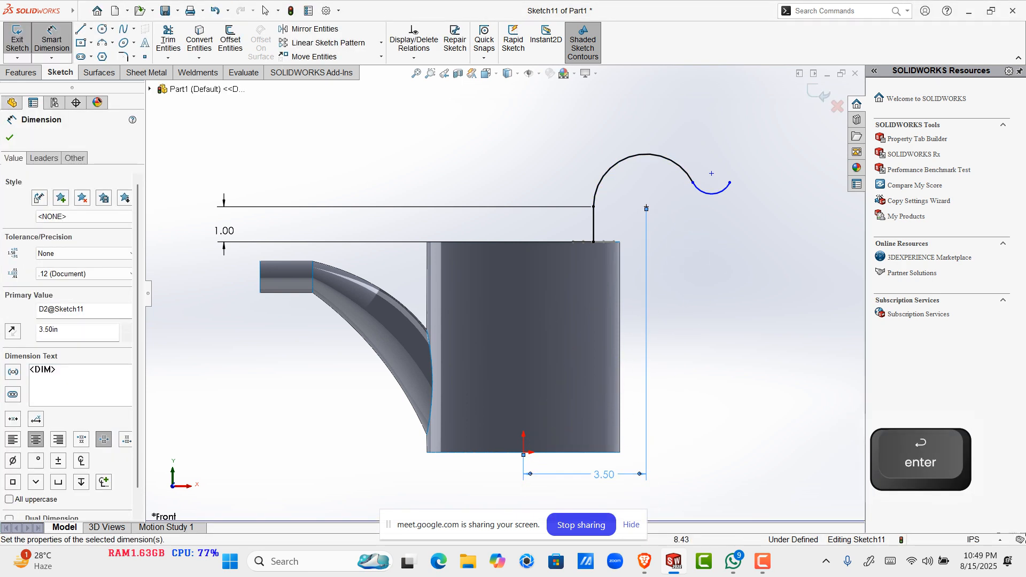
Step: Dimension the horizontal distance between the centres of the two arcs as 1.8 in
click(711, 173)
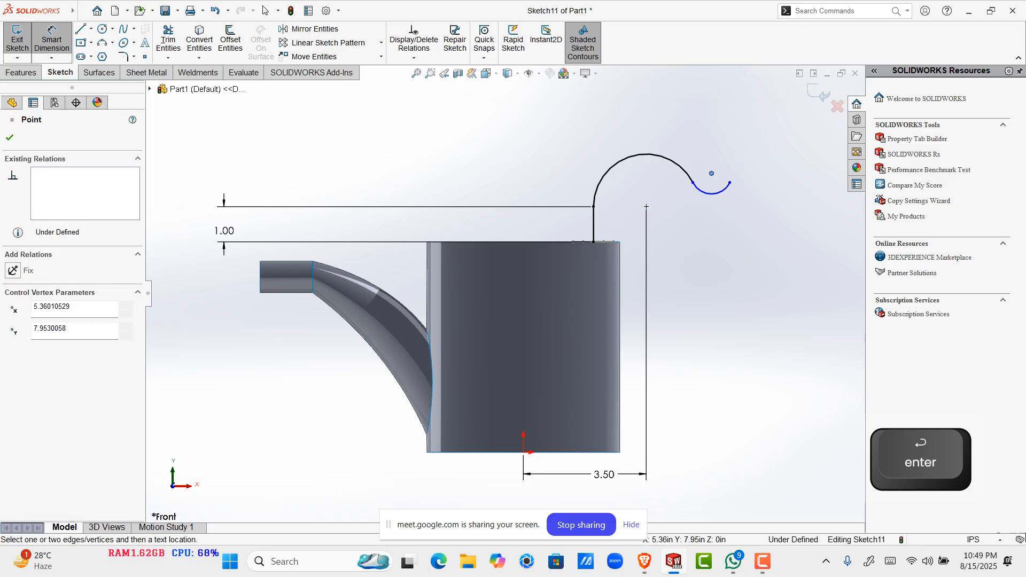
click(646, 206)
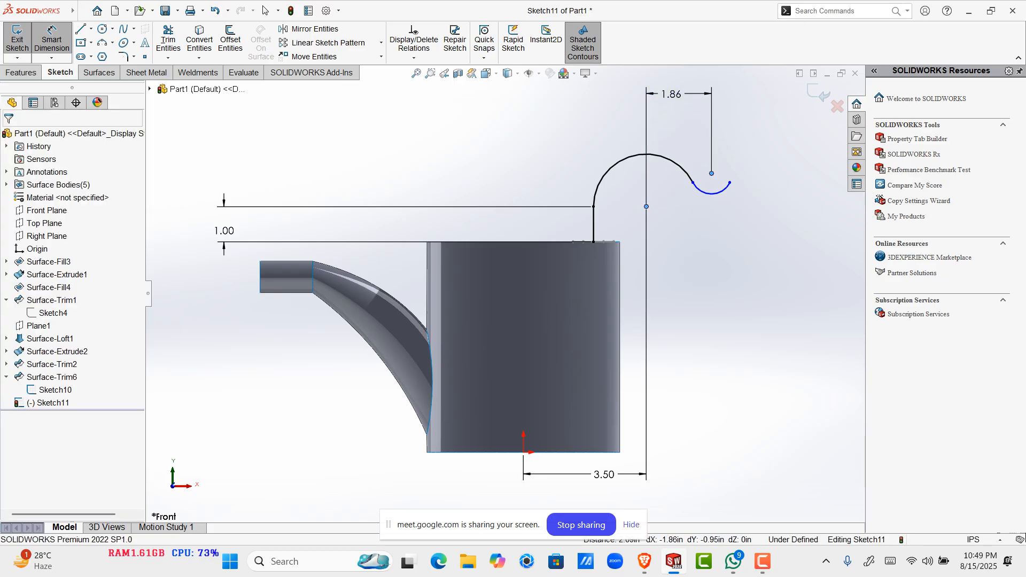
click(663, 95)
text(1.8)
key(Return)
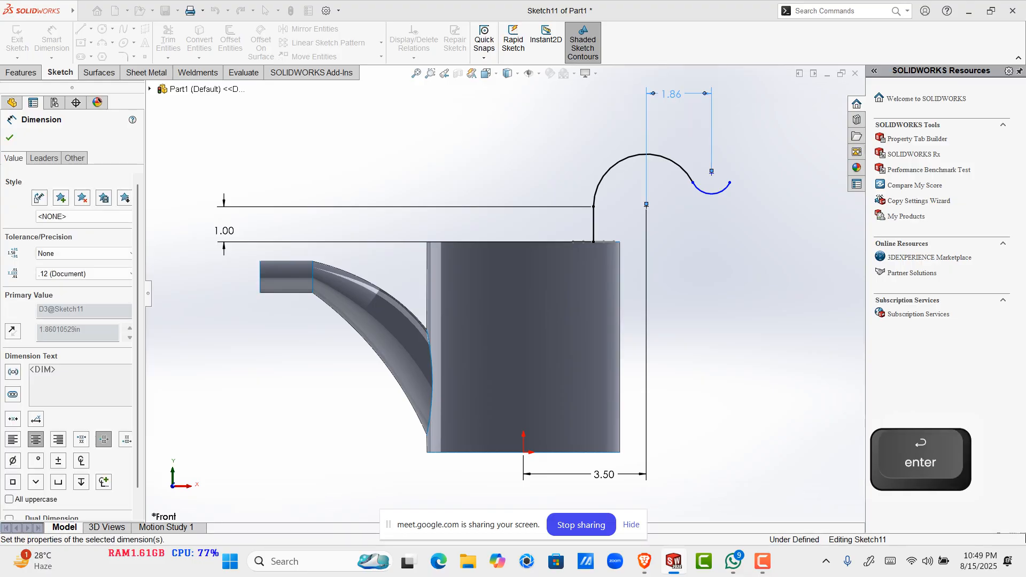
Step: Set the radius of the small end arc to 0.5 in
click(708, 192)
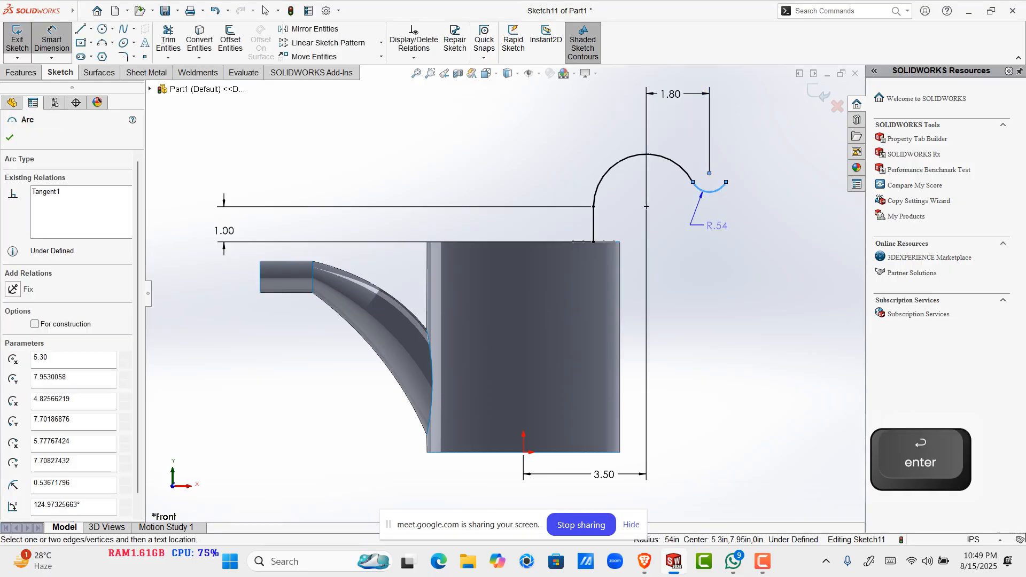
click(726, 228)
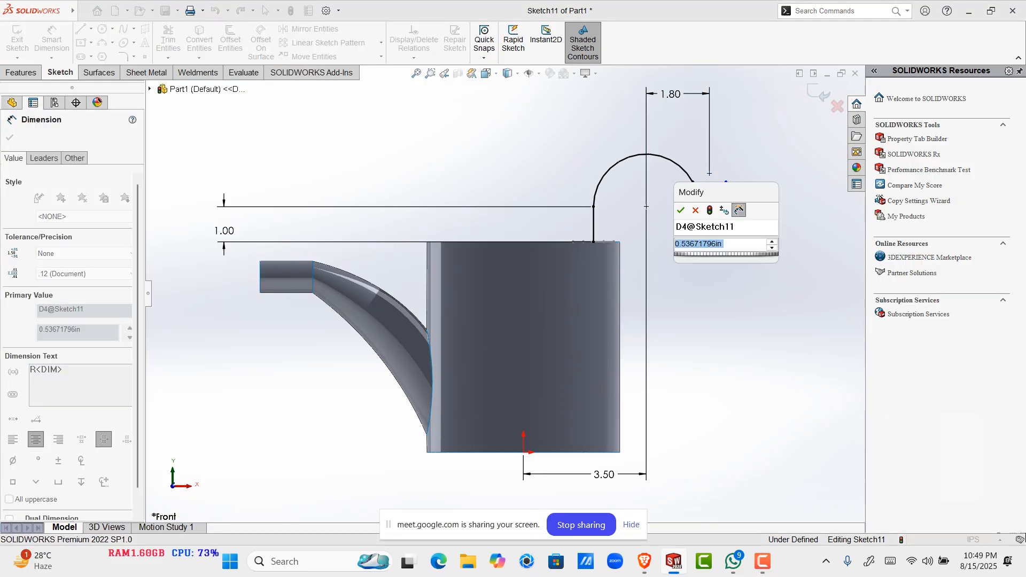
text(0.54)
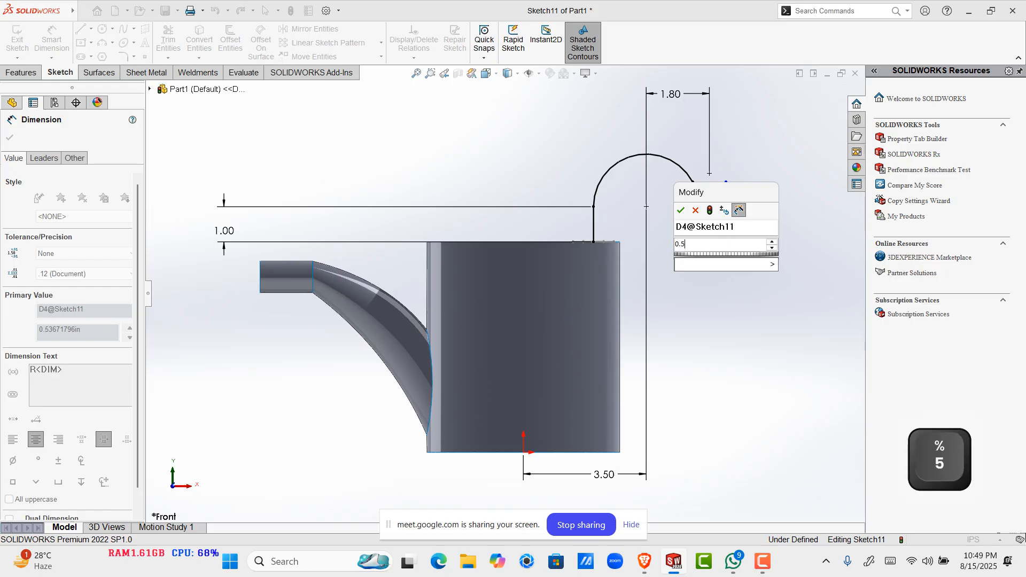
key(Return)
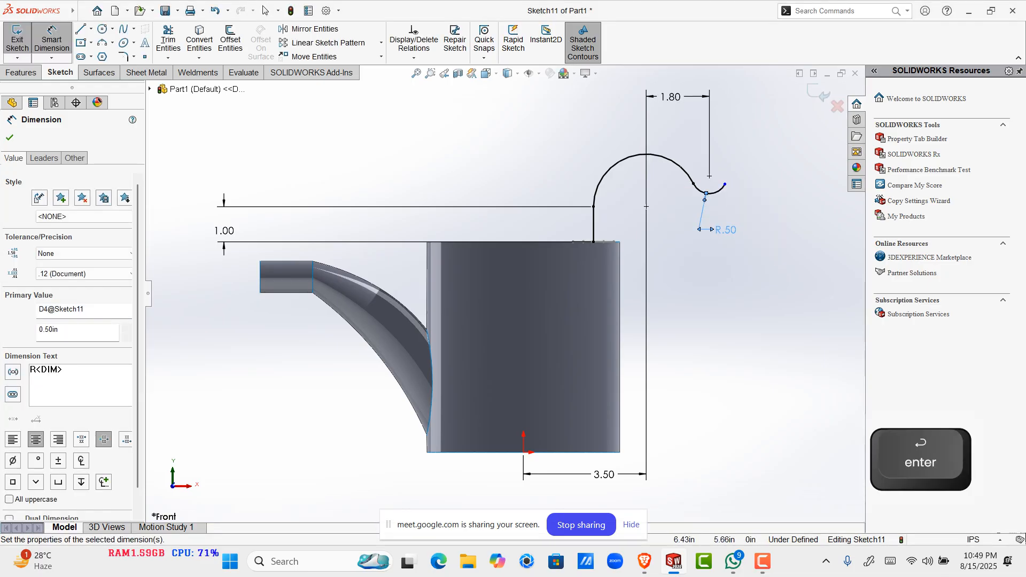
key(Escape)
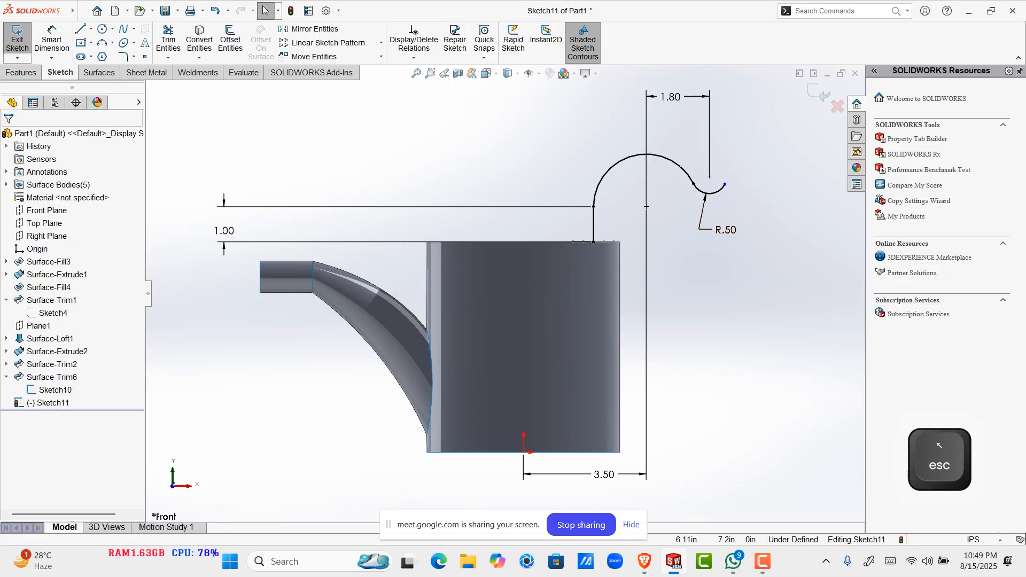
scroll(646, 206, down, 3)
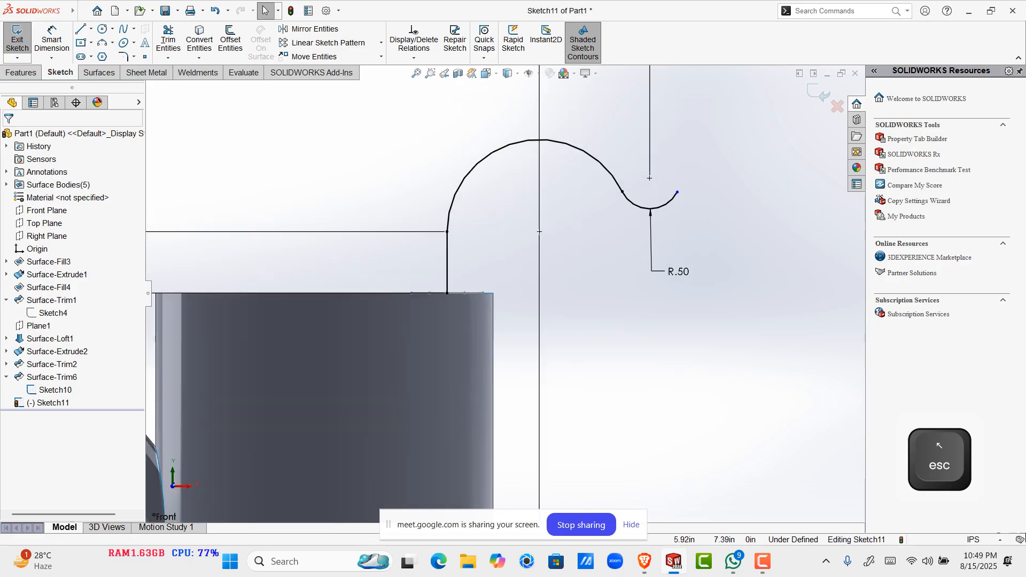
Step: Extend the small end arc around until its free end is above its centre, and make the two points vertical
drag(677, 192, 678, 167)
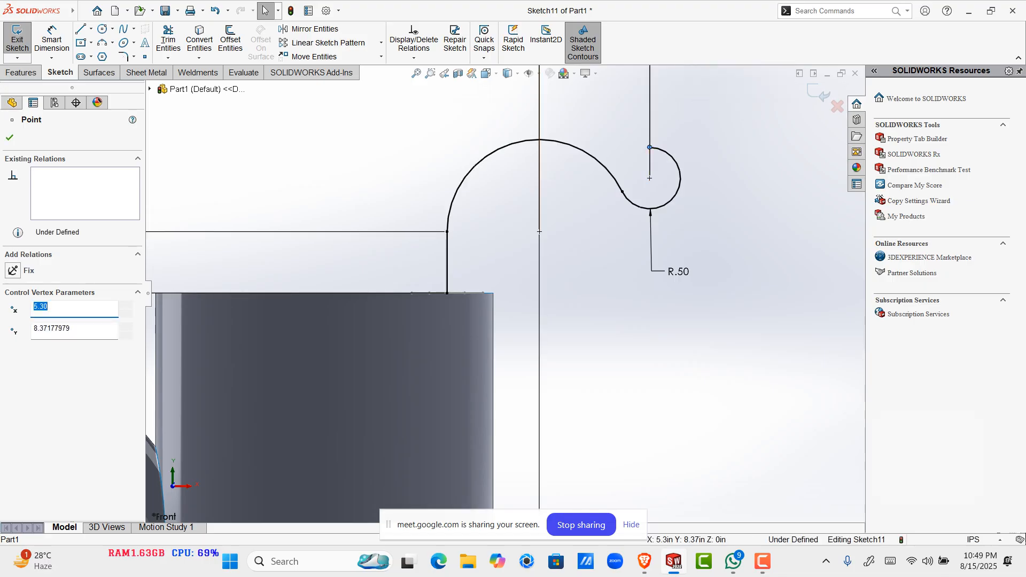
click(649, 178)
key(Caps_Lock)
click(655, 169)
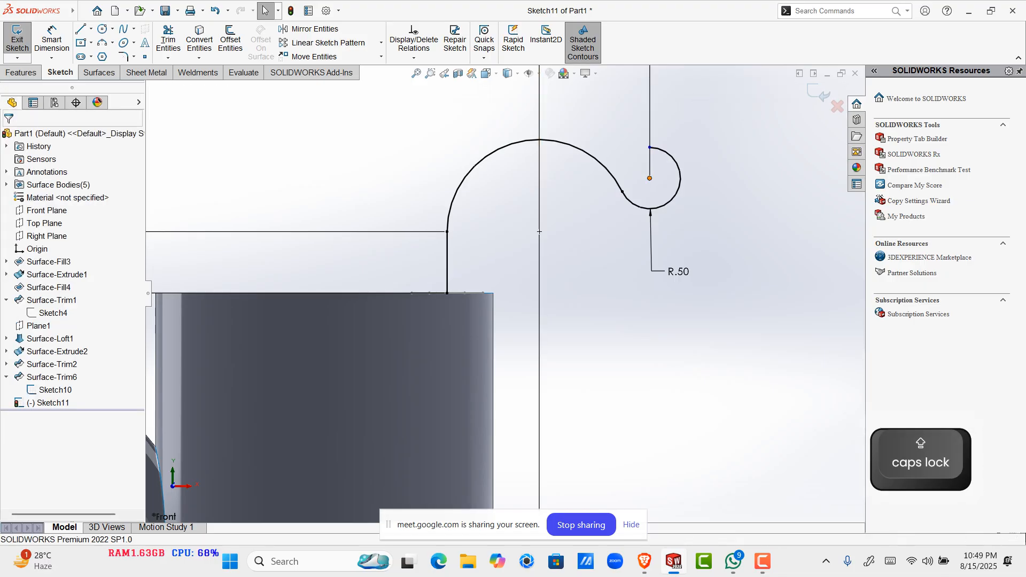
click(650, 178)
key(Caps_Lock)
click(649, 148)
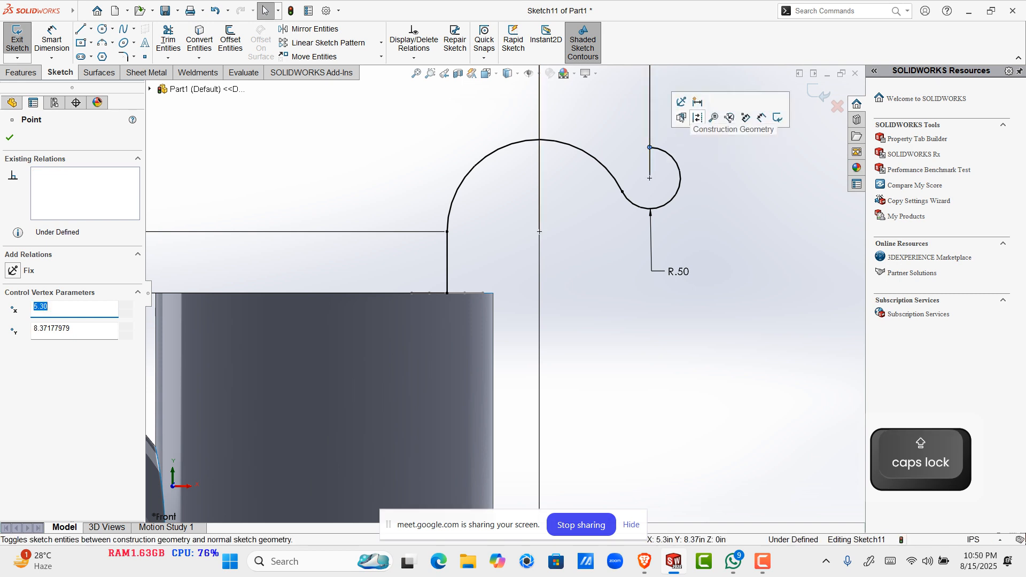
click(661, 178)
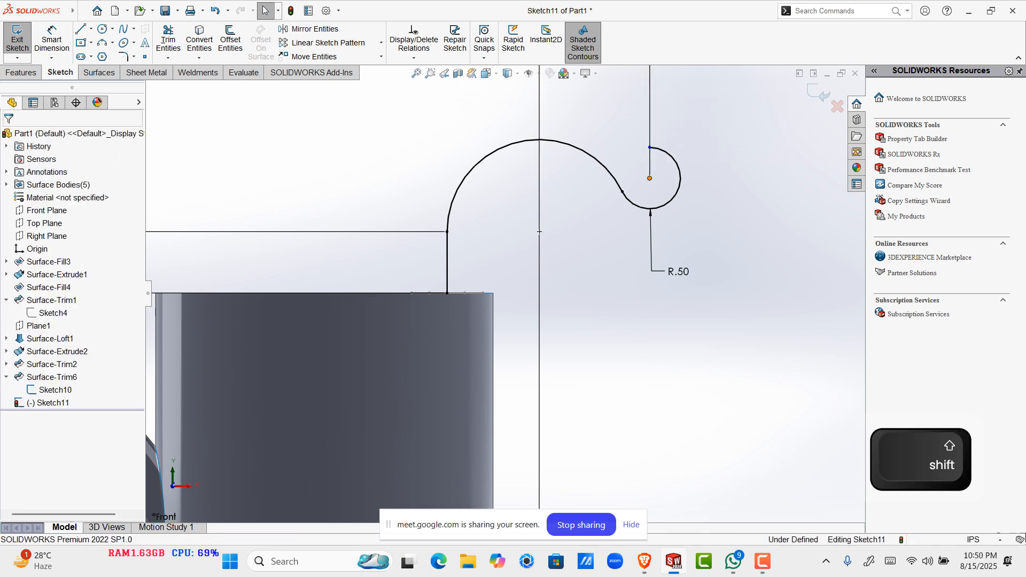
click(649, 178)
shift+click(649, 147)
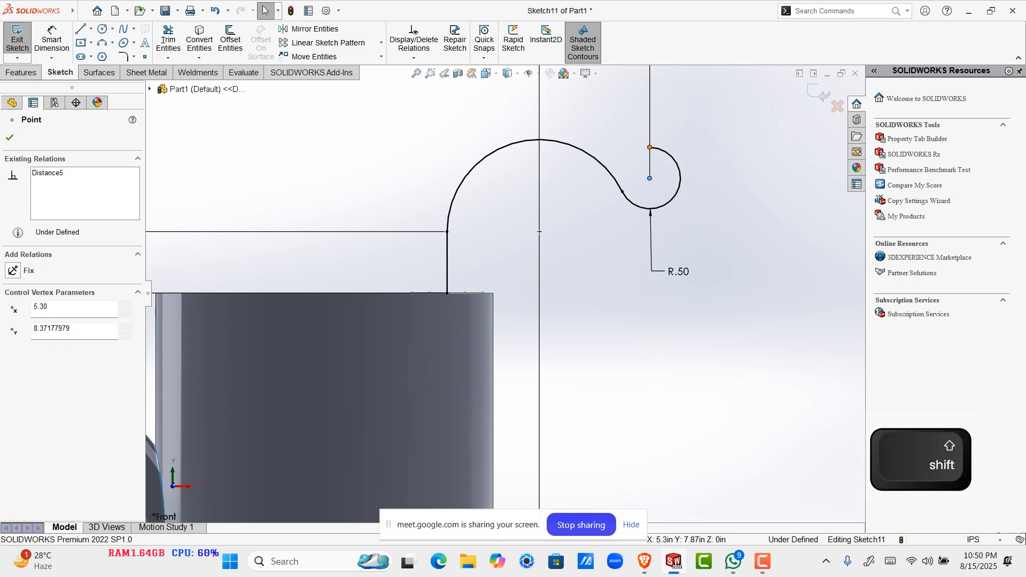
click(699, 99)
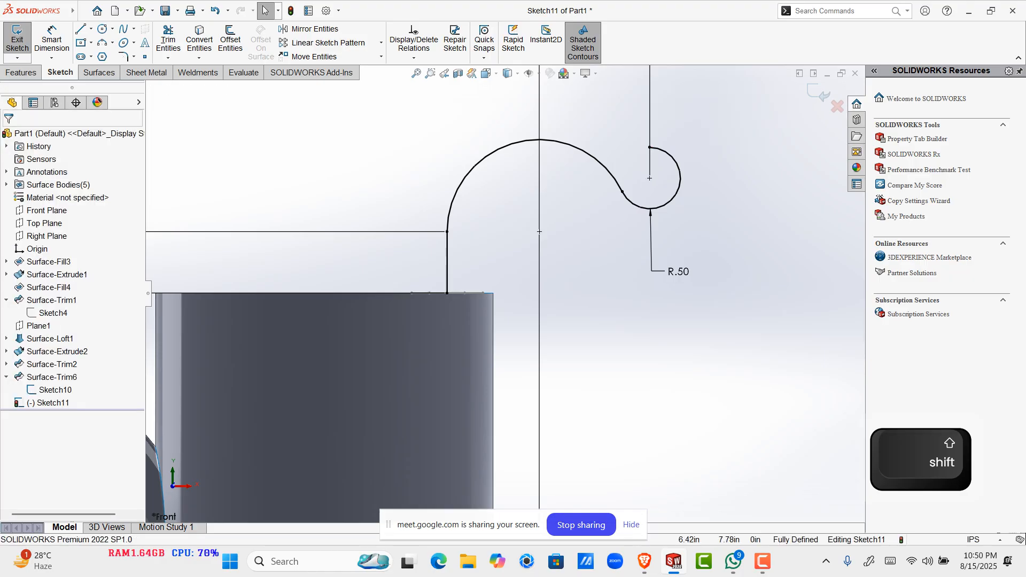
scroll(504, 292, up, 2)
key(Escape)
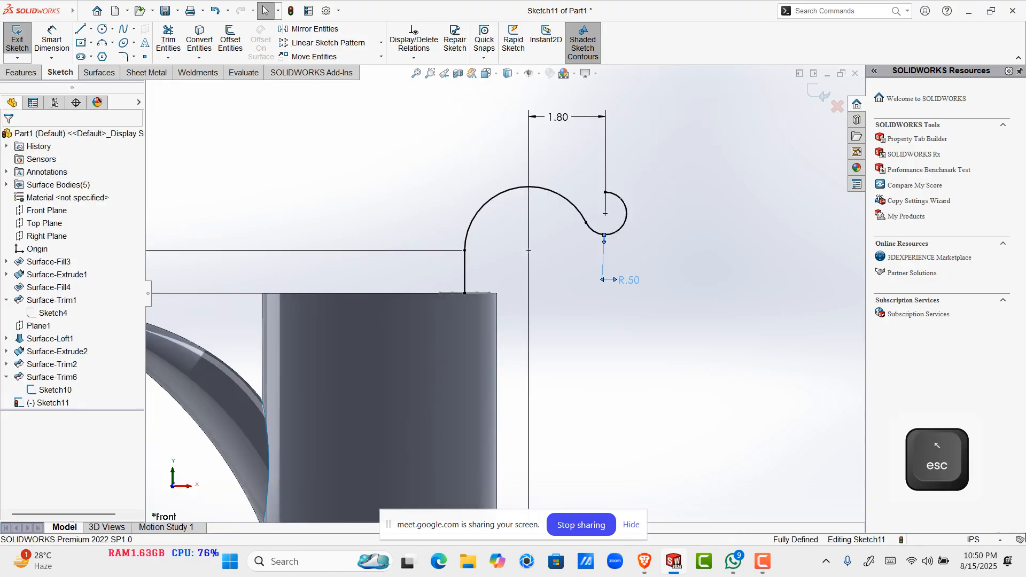
Step: Try to create a swept surface with the hexagon sketch as profile and the S-curved handle sketch as path
click(623, 279)
middle_drag(588, 349, 593, 363)
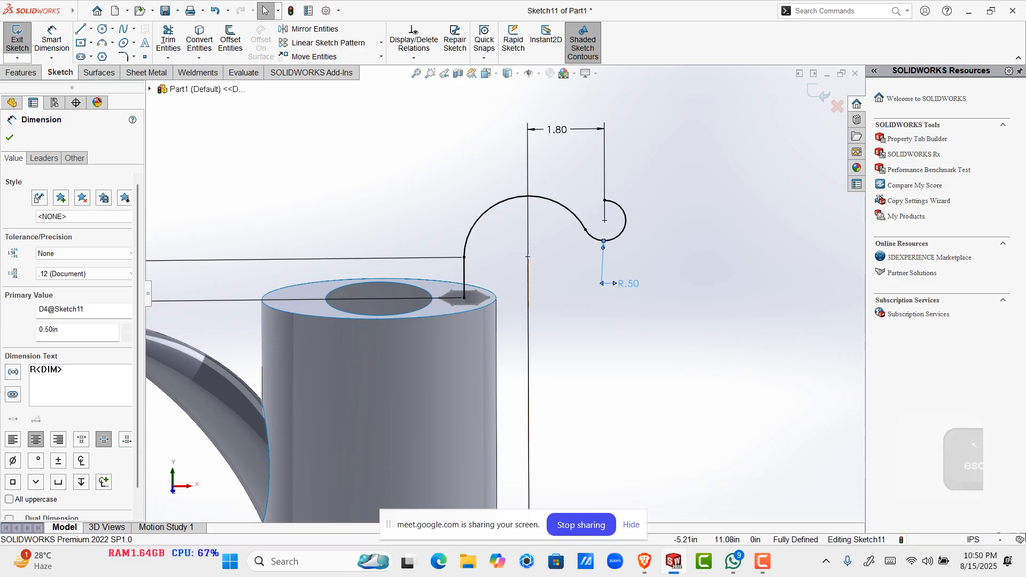
click(22, 73)
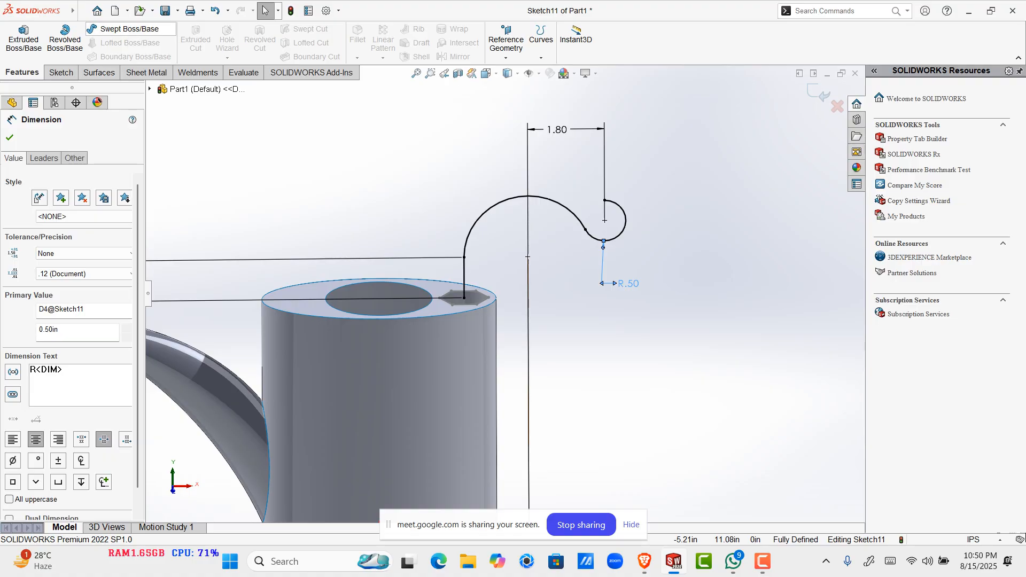
click(99, 73)
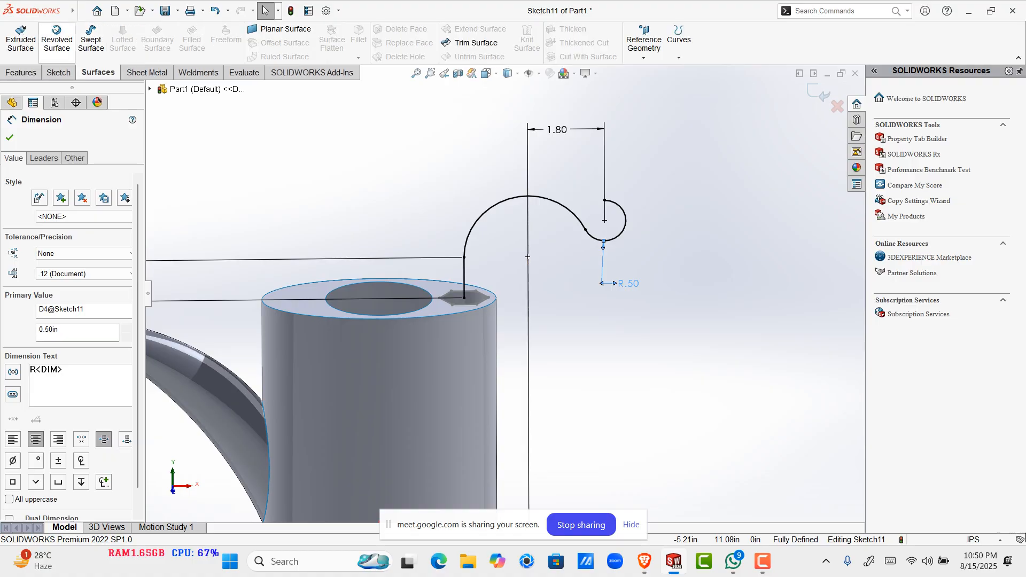
click(91, 41)
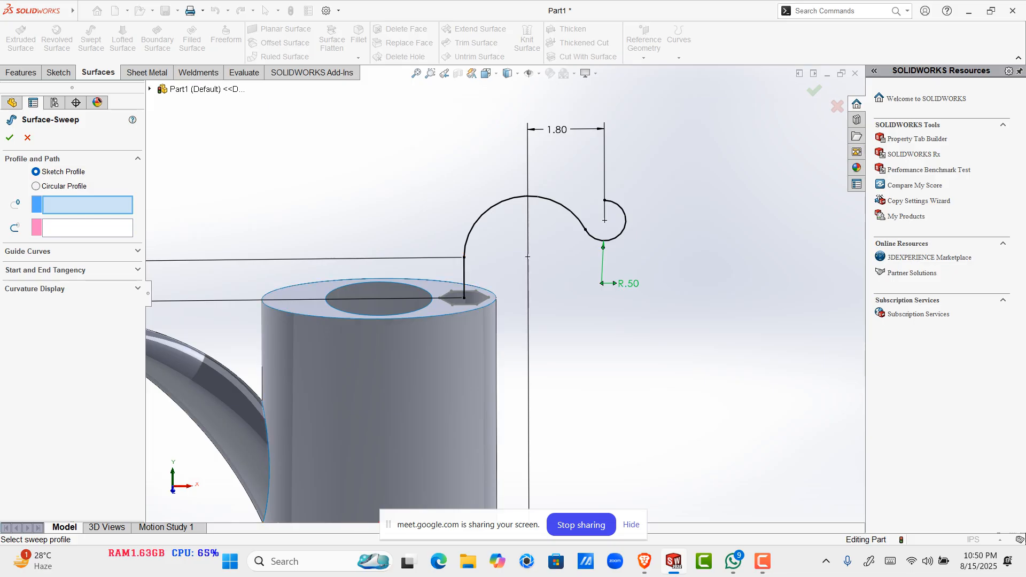
click(149, 89)
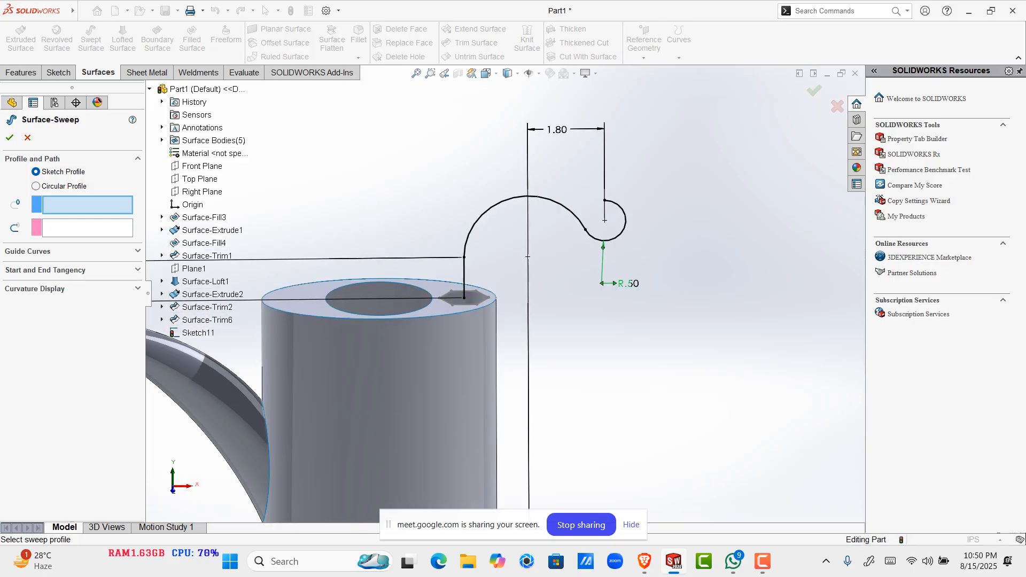
click(162, 321)
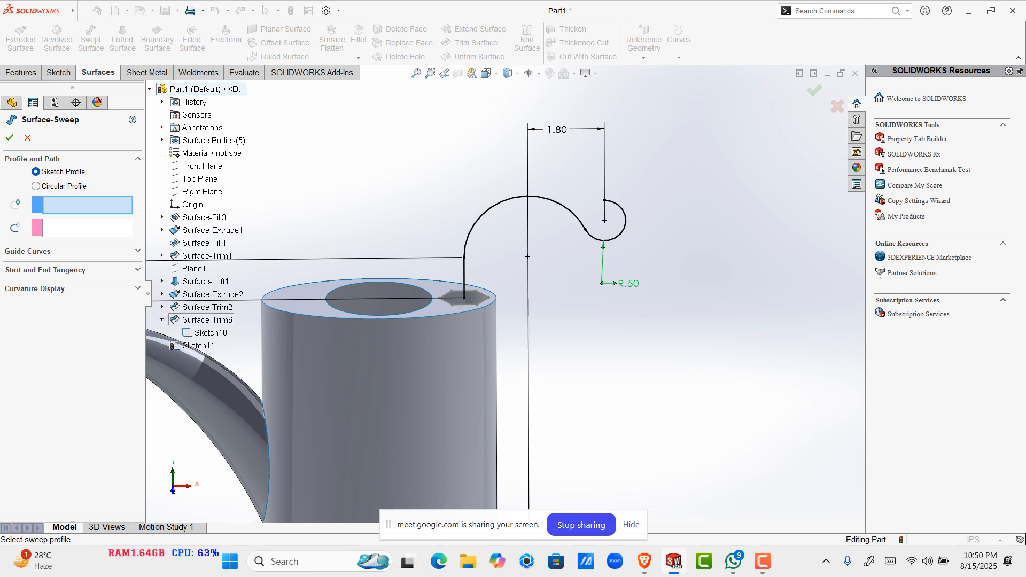
click(209, 332)
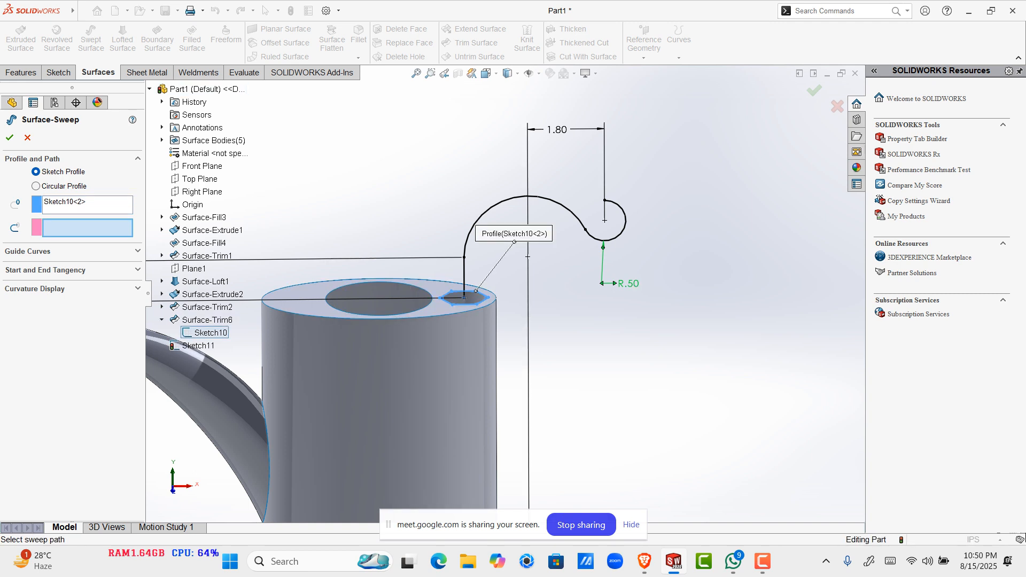
click(197, 346)
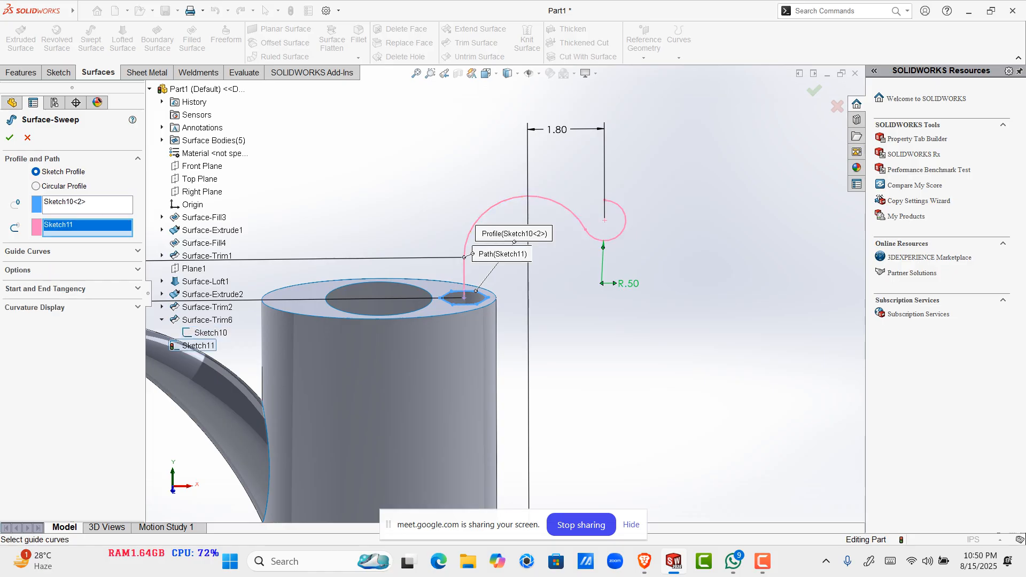
scroll(617, 330, down, 3)
scroll(500, 296, up, 1)
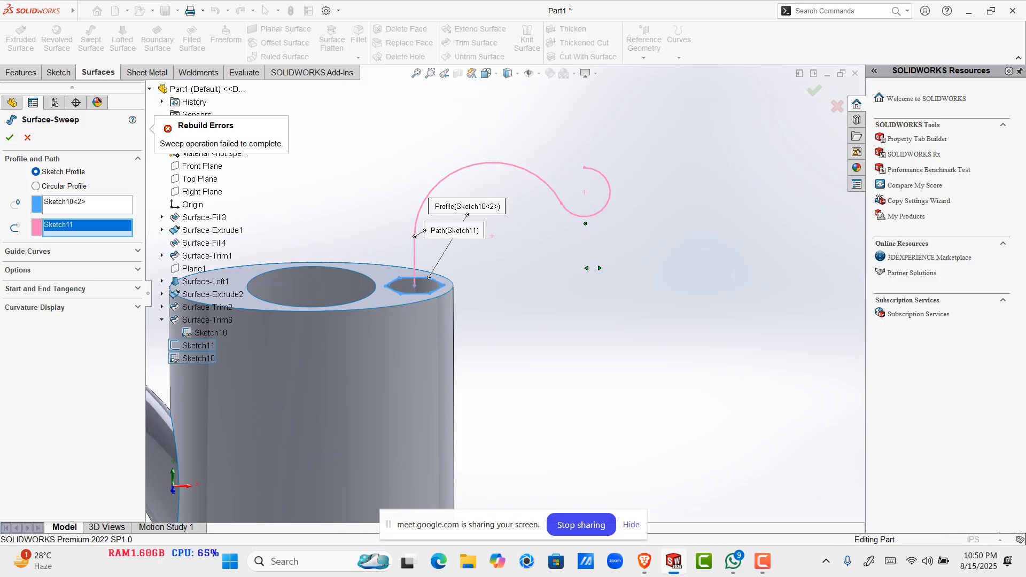
click(28, 138)
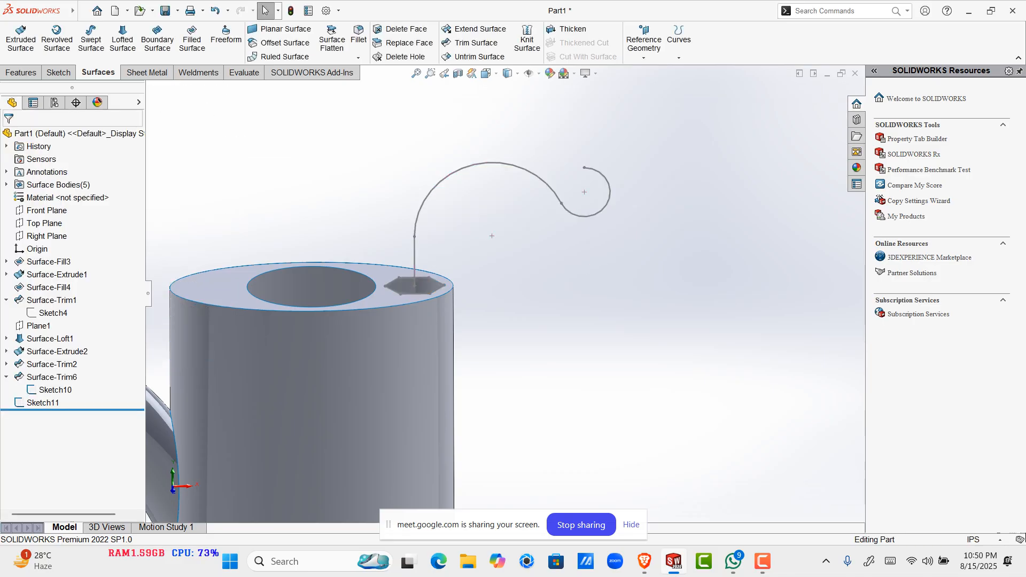
Step: Reopen the handle path sketch for editing and delete the radius dimension of the small end arc
scroll(506, 294, up, 4)
click(549, 256)
click(543, 258)
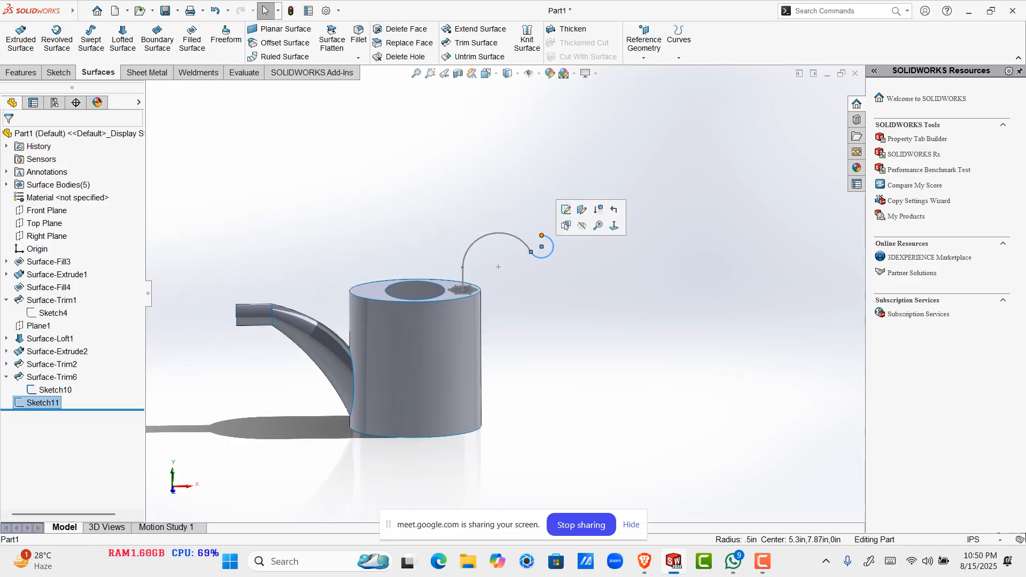
click(566, 209)
scroll(771, 114, up, 2)
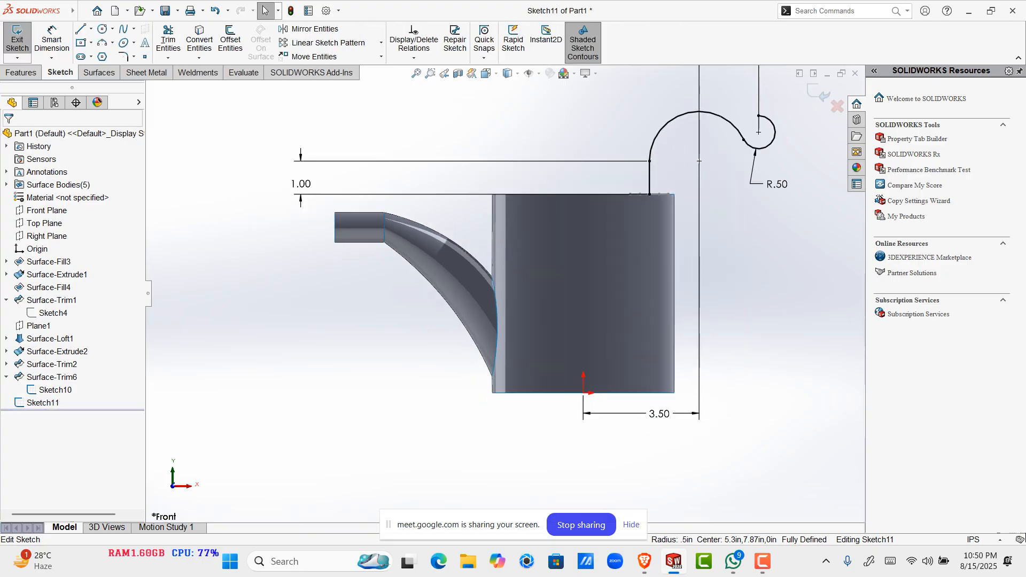
scroll(771, 113, down, 1)
scroll(771, 114, up, 1)
scroll(771, 113, down, 3)
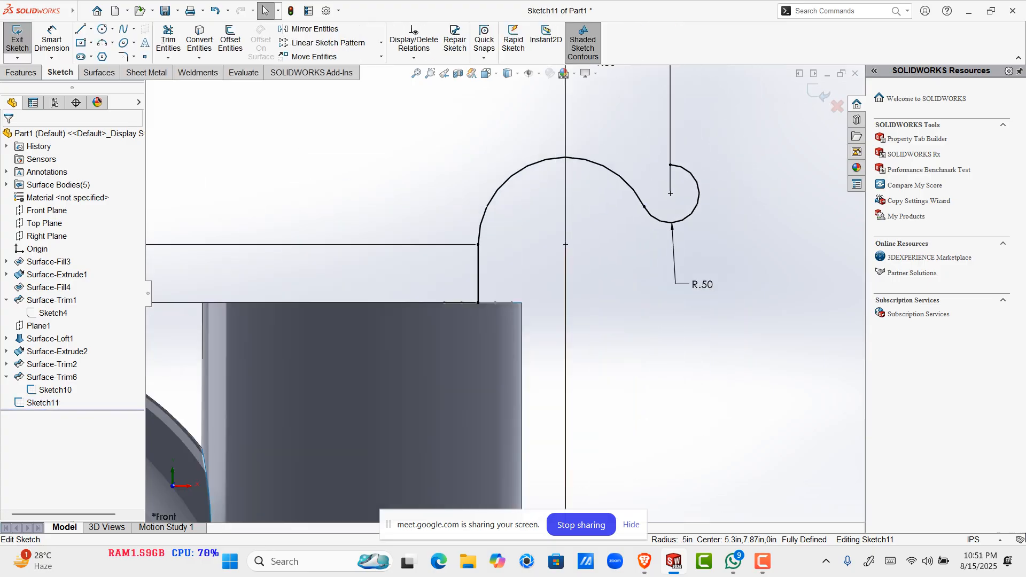
scroll(501, 294, up, 2)
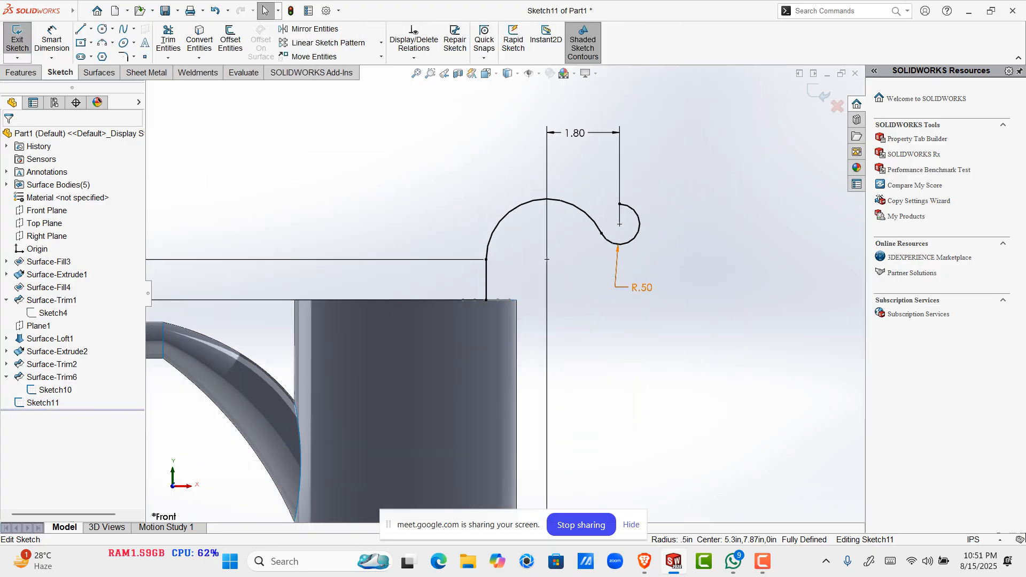
click(642, 287)
key(Delete)
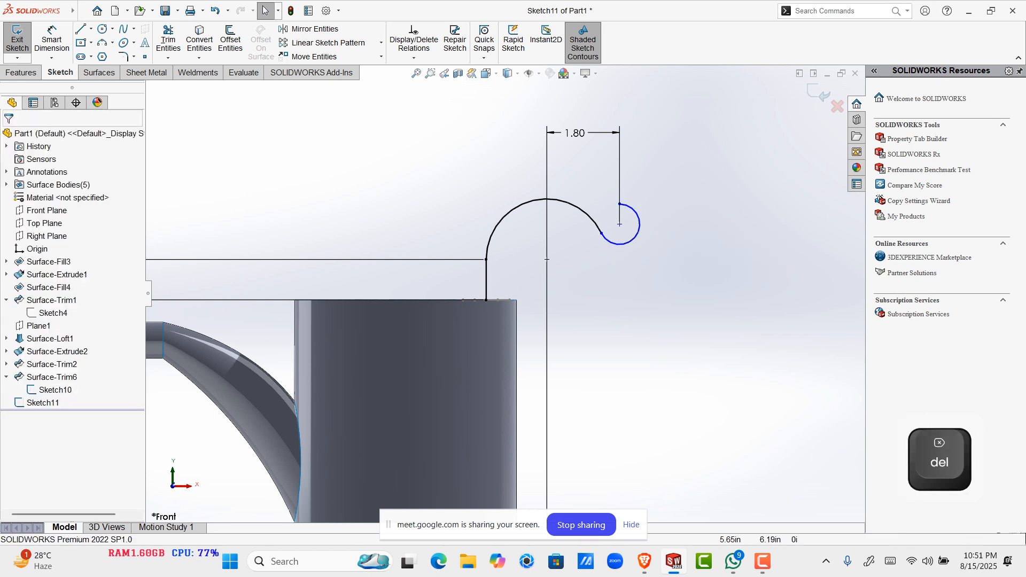
Step: Delete the vertical relation on the end arc's free endpoint
click(620, 203)
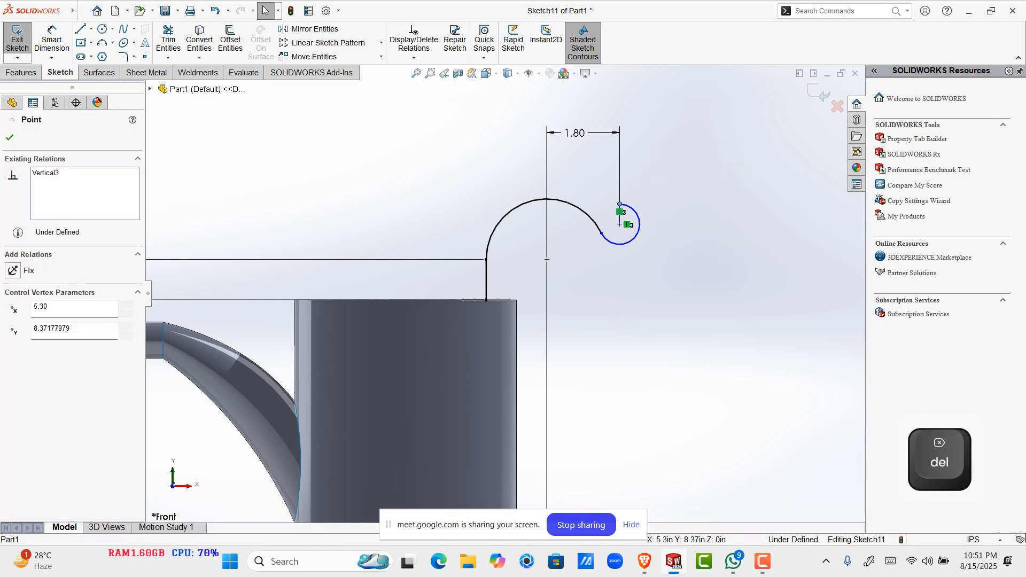
right_click(105, 187)
click(136, 195)
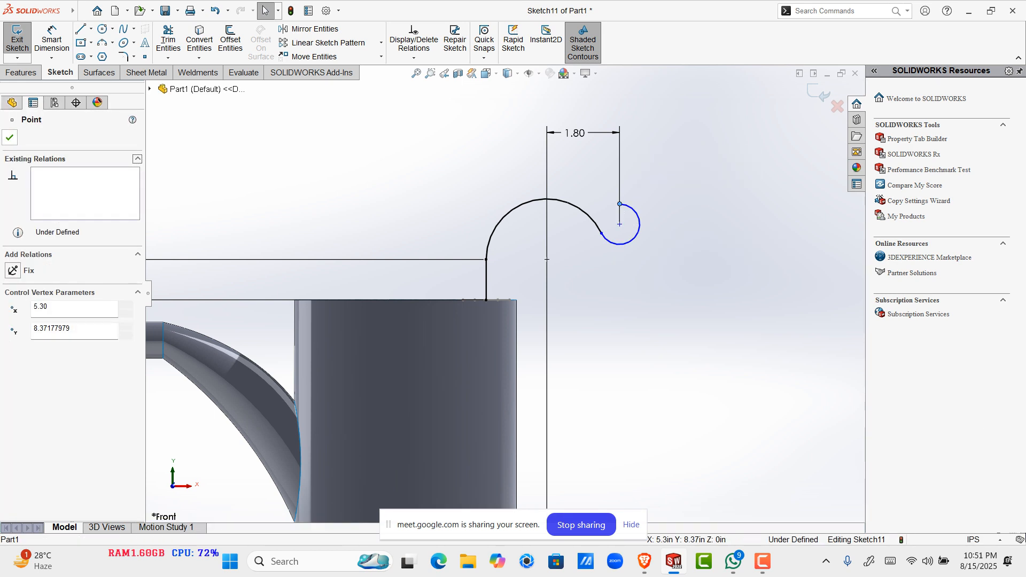
click(10, 138)
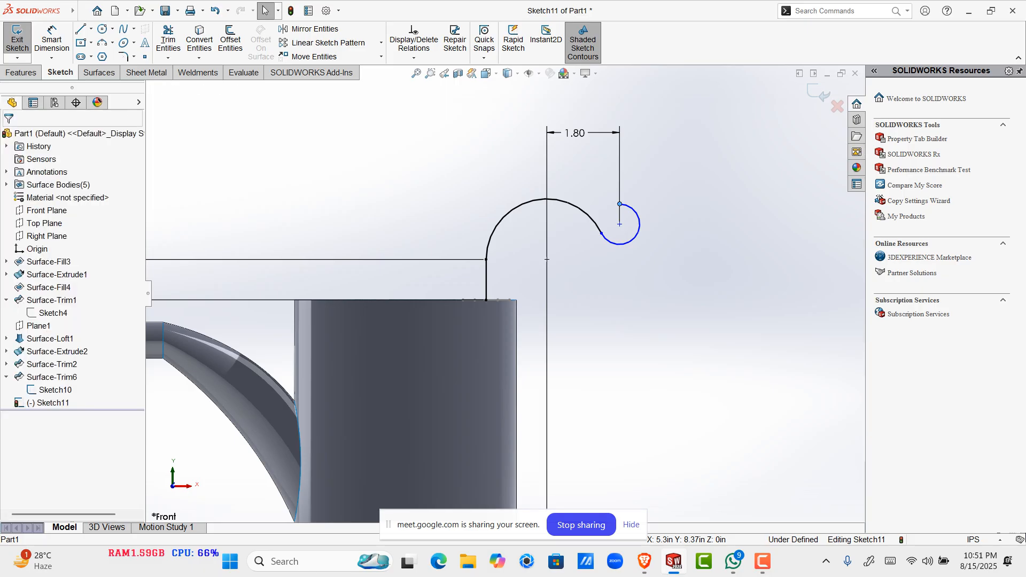
Step: Pull the end arc's free end outward and nudge its joint with the large arc to form a shallower curve
drag(619, 204, 651, 215)
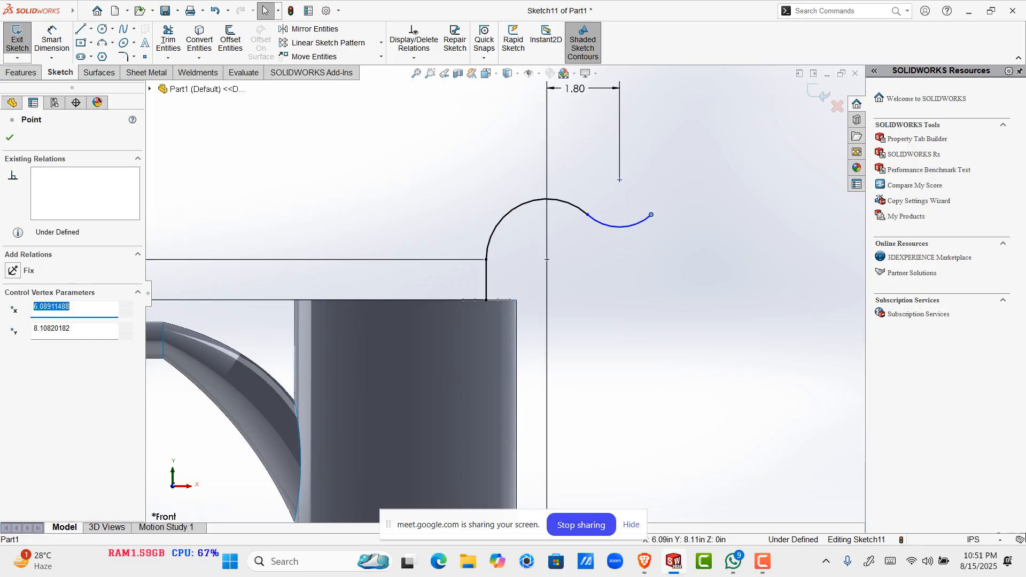
click(651, 215)
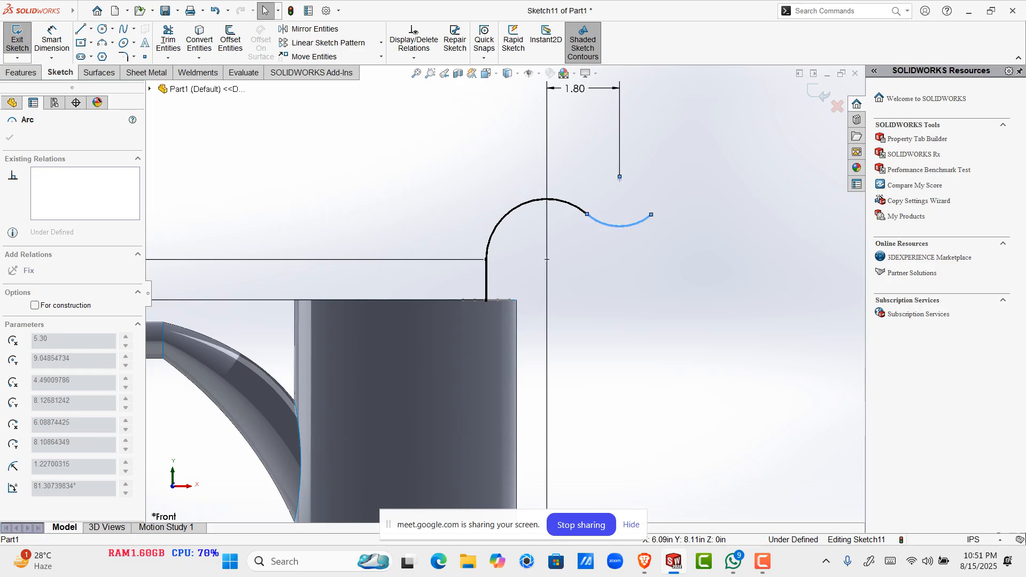
drag(651, 215, 588, 216)
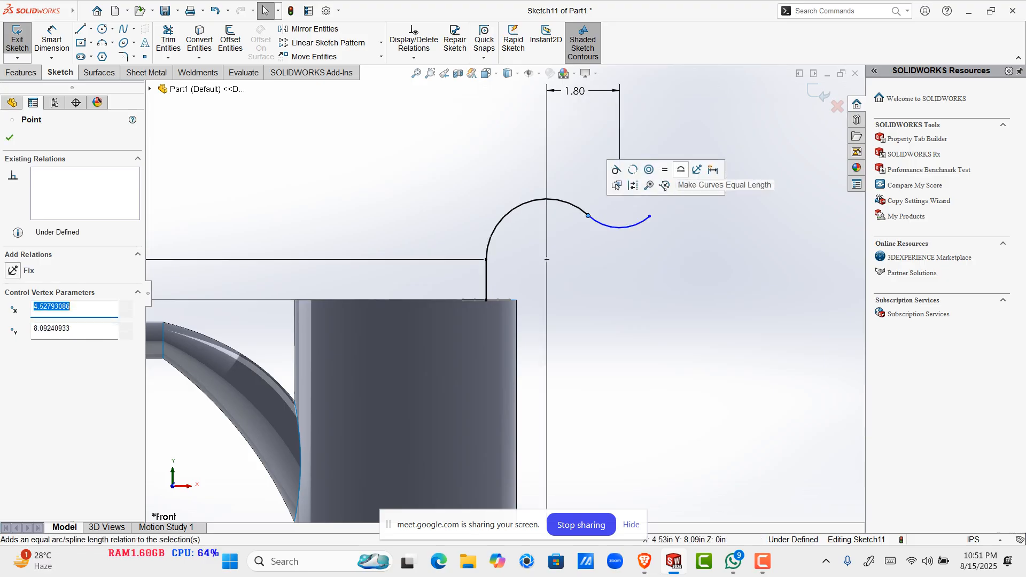
click(716, 115)
Step: Dimension the radius of the reshaped end arc
click(52, 42)
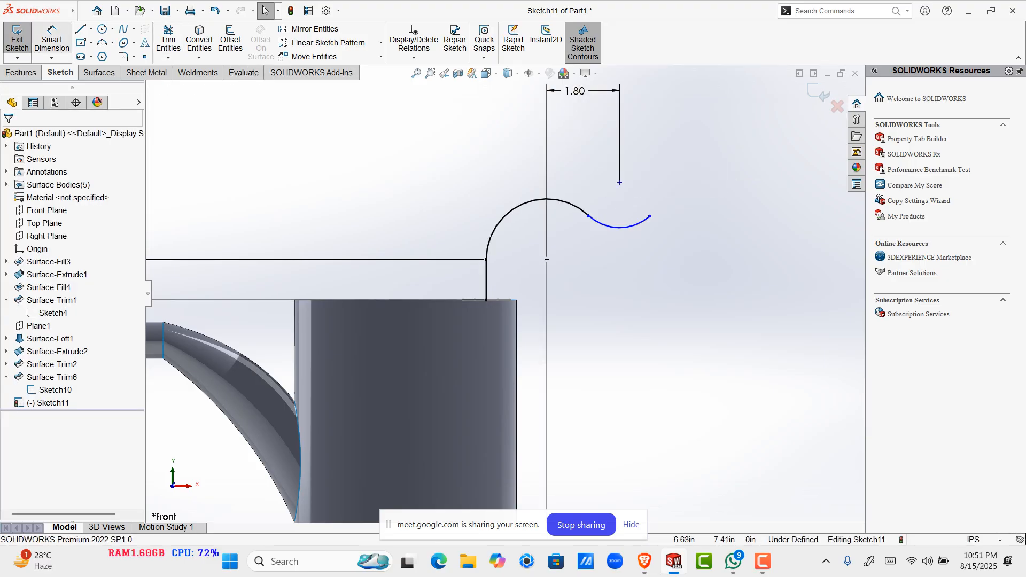
click(619, 227)
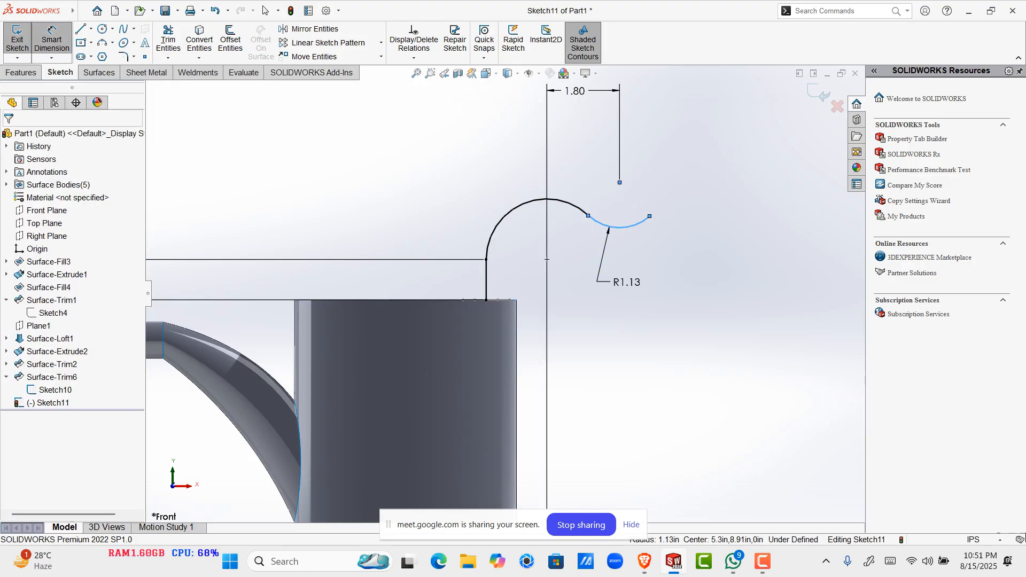
click(620, 280)
click(582, 263)
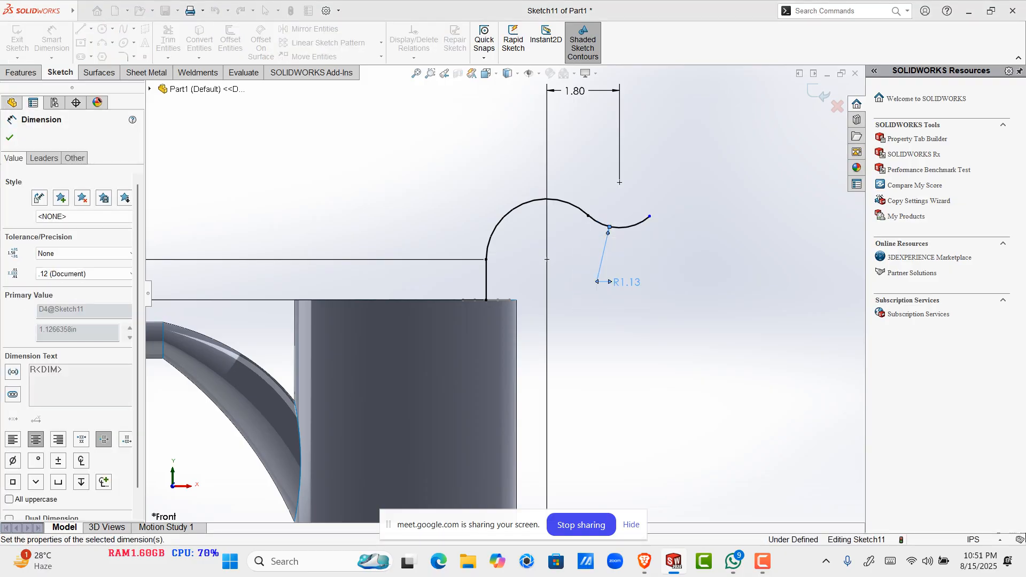
Step: Dimension the distance between the two endpoints of the end arc
click(649, 216)
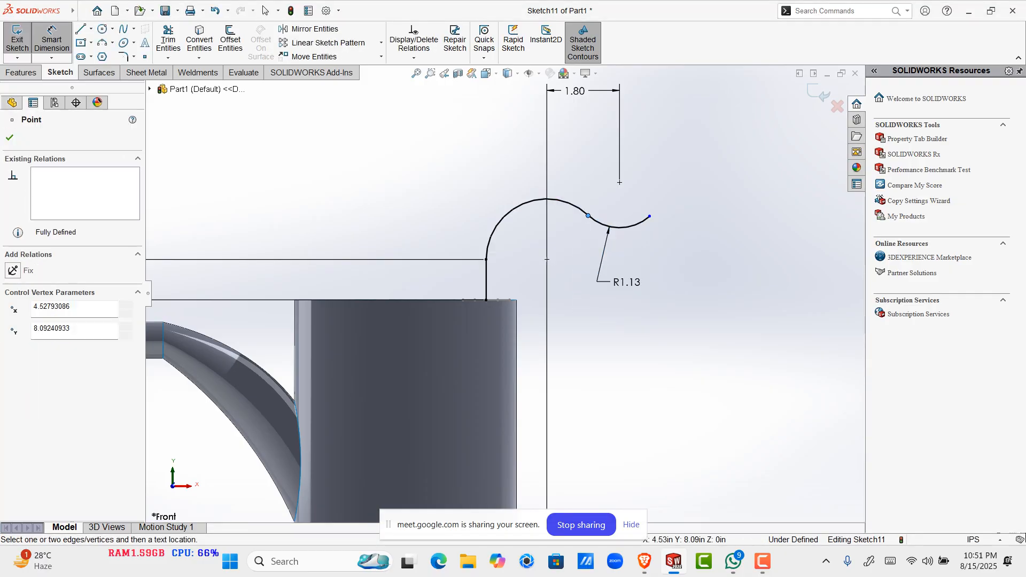
shift+click(649, 216)
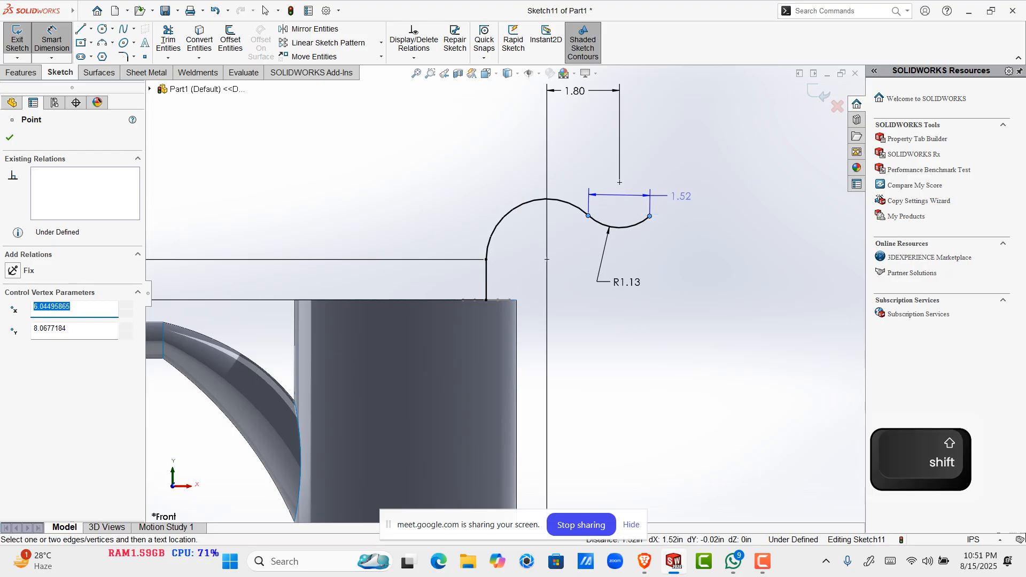
Step: Dimension the horizontal distance between the endpoints of the lower arc and finish the path sketch
click(697, 217)
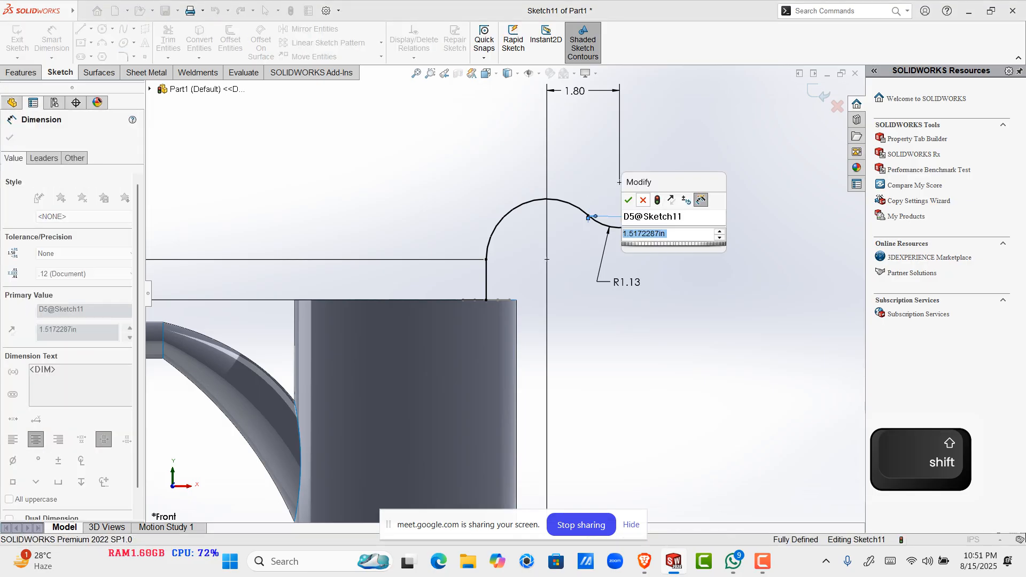
click(620, 183)
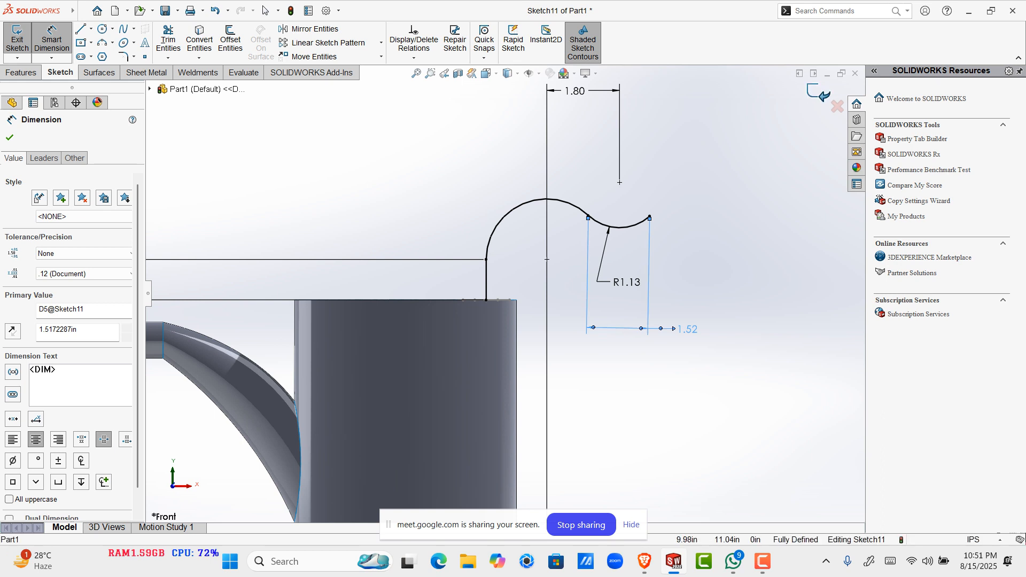
click(817, 93)
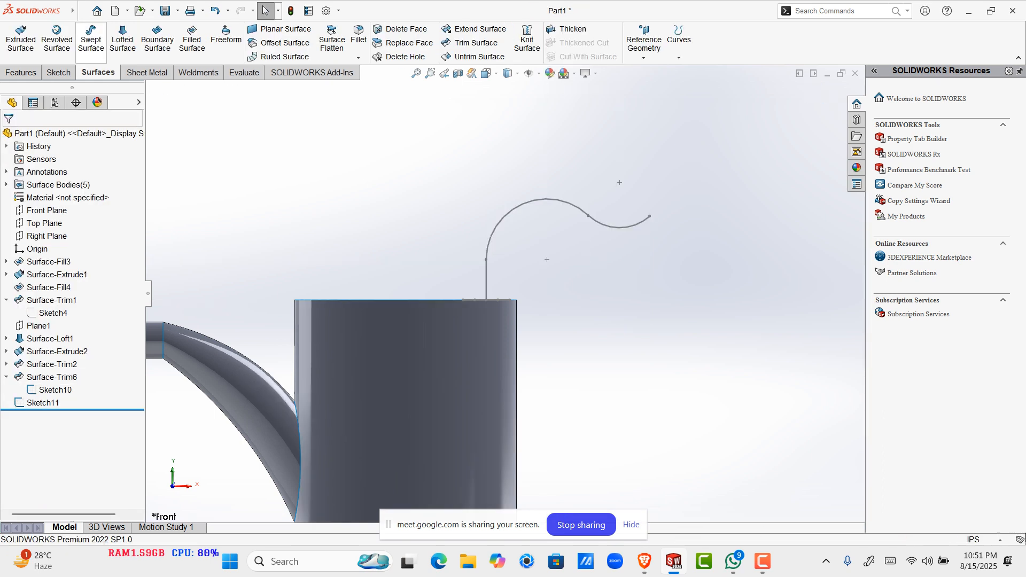
Step: Create a swept surface using the hexagon of Sketch10 as the profile and Sketch11 as the path
click(91, 38)
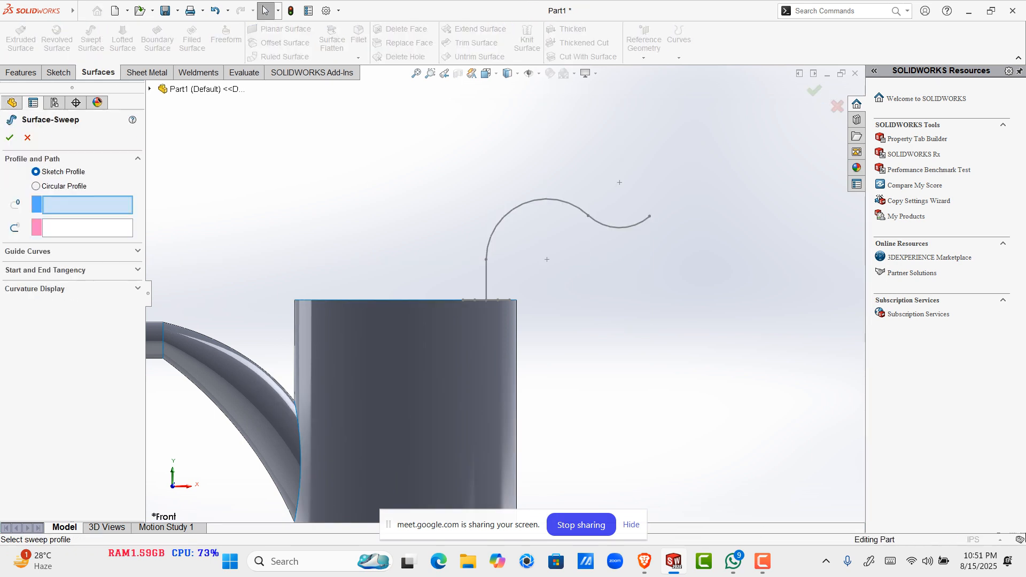
click(149, 90)
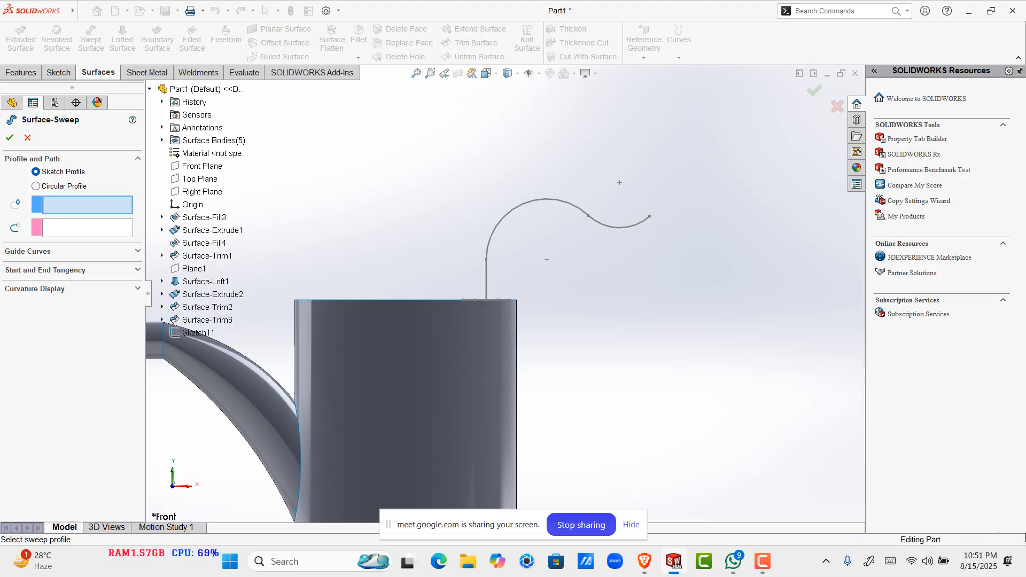
click(197, 333)
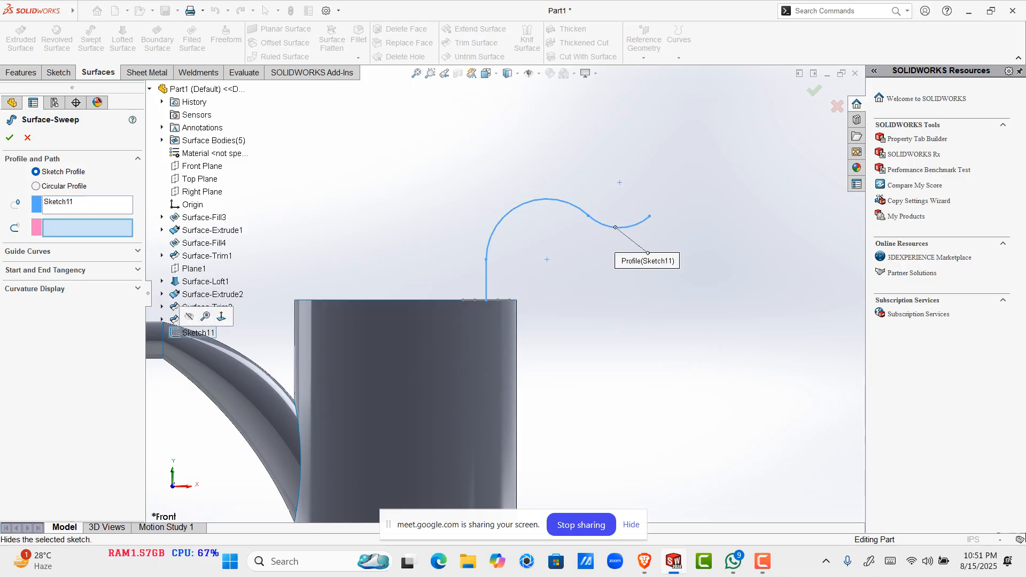
right_click(75, 202)
click(122, 207)
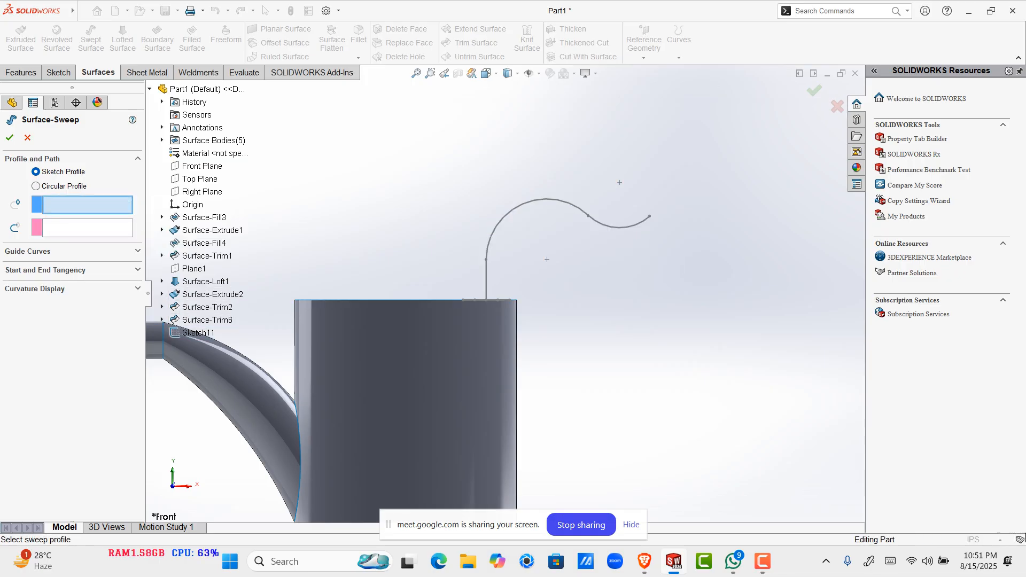
click(162, 320)
click(210, 332)
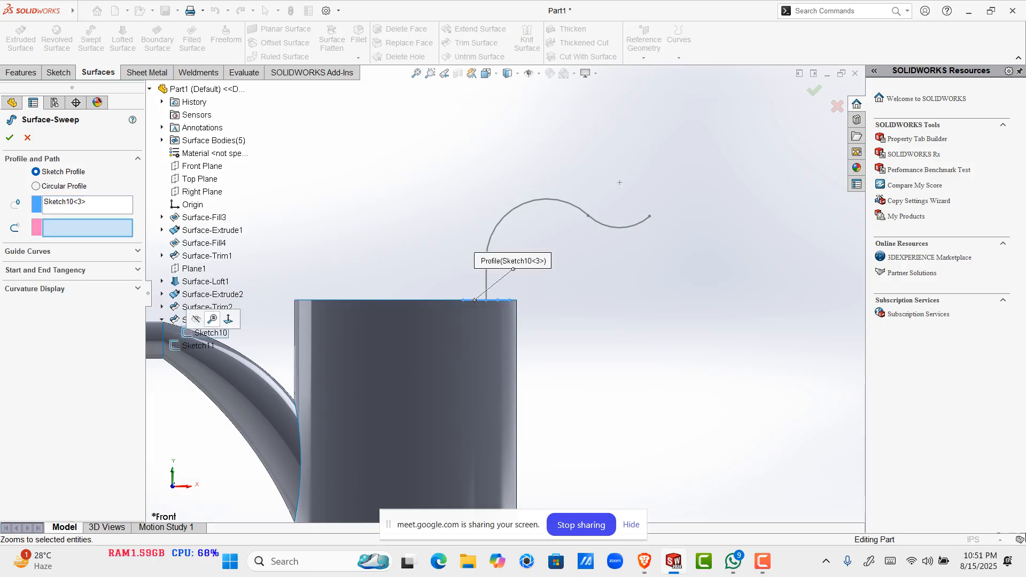
click(196, 345)
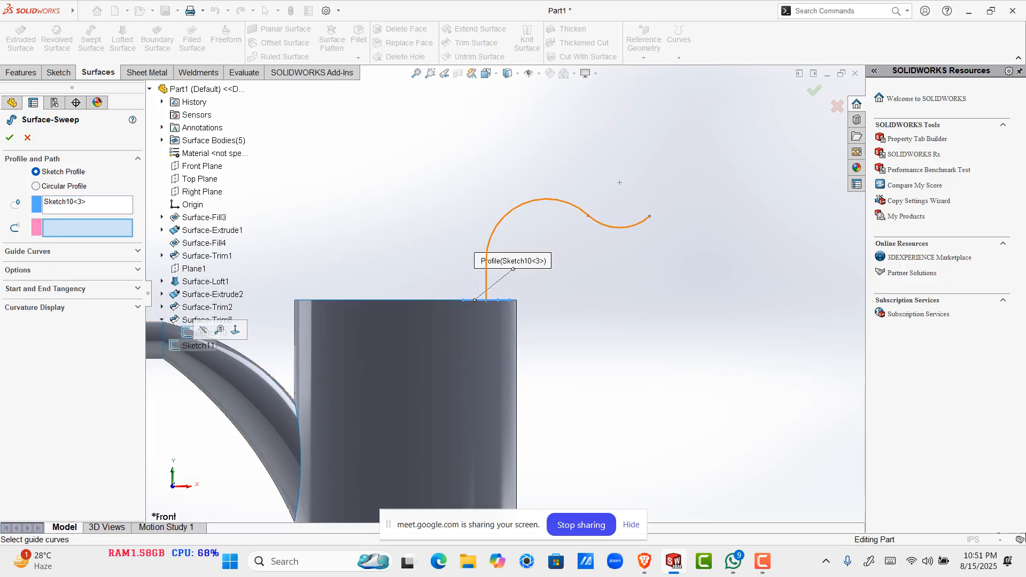
scroll(458, 295, up, 3)
scroll(492, 221, down, 7)
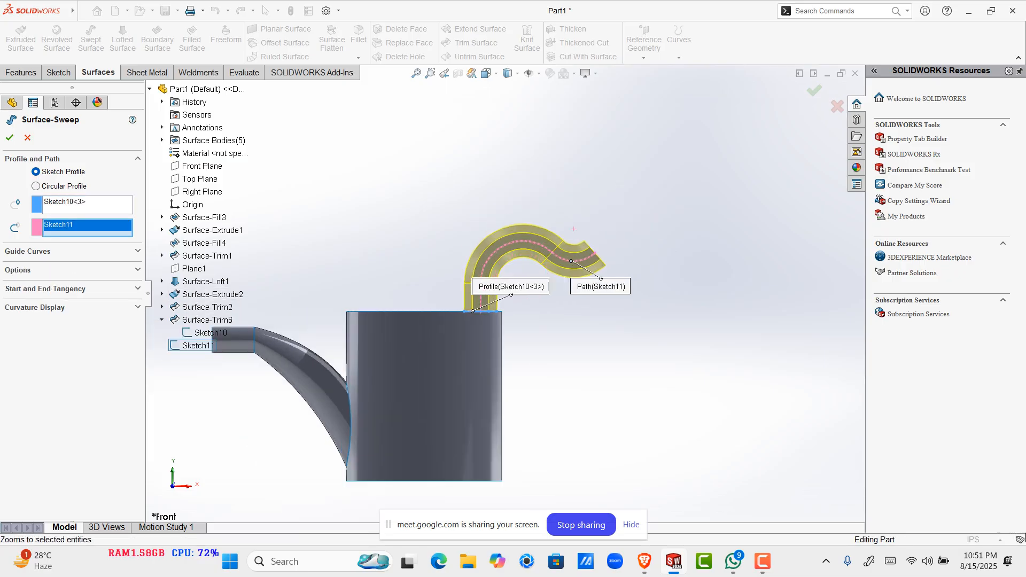
scroll(506, 295, up, 3)
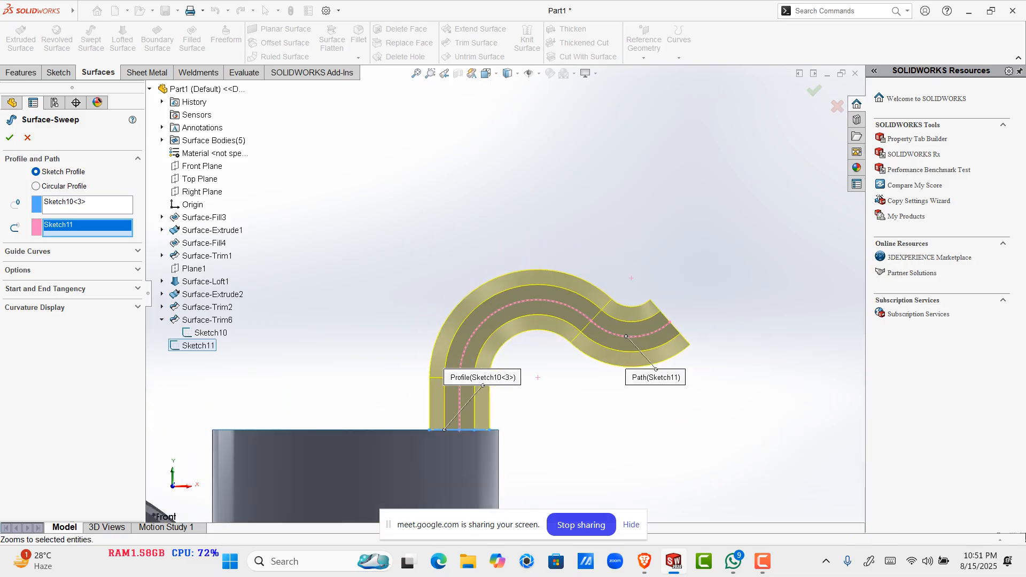
middle_drag(506, 295, 461, 316)
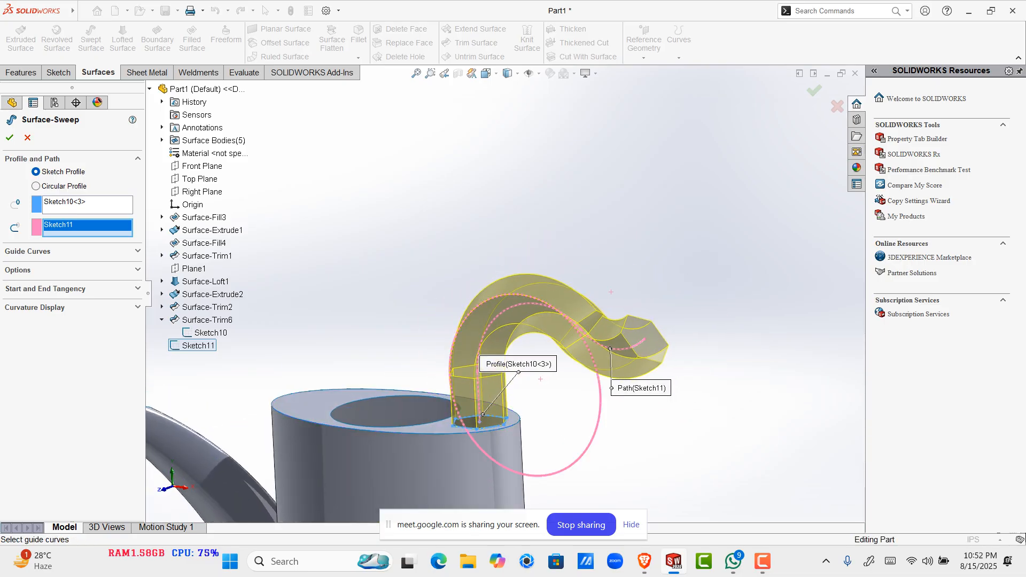
click(9, 137)
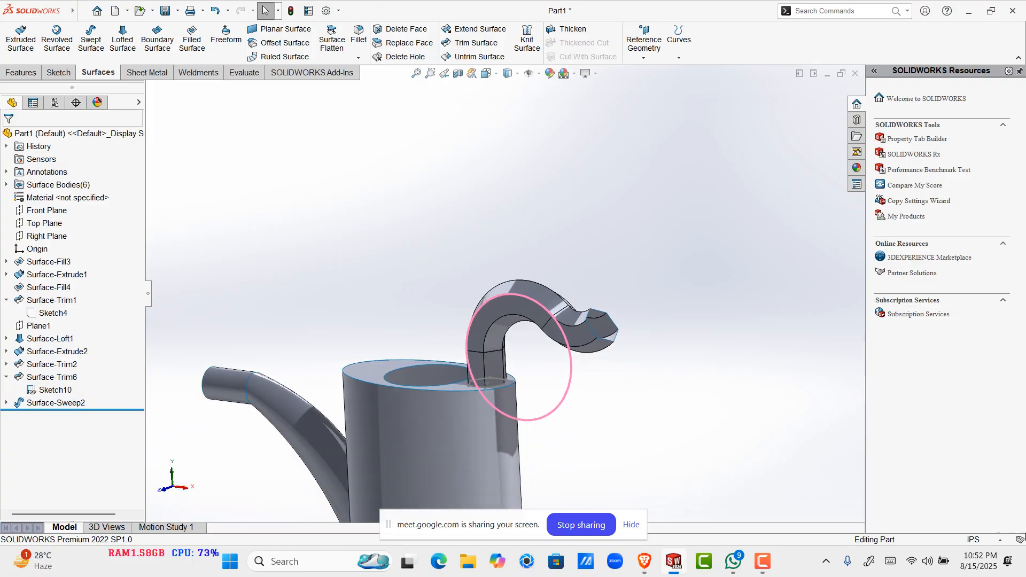
Step: Hide the hexagon sketch, Sketch10, at the base of the swept surface
scroll(510, 290, up, 5)
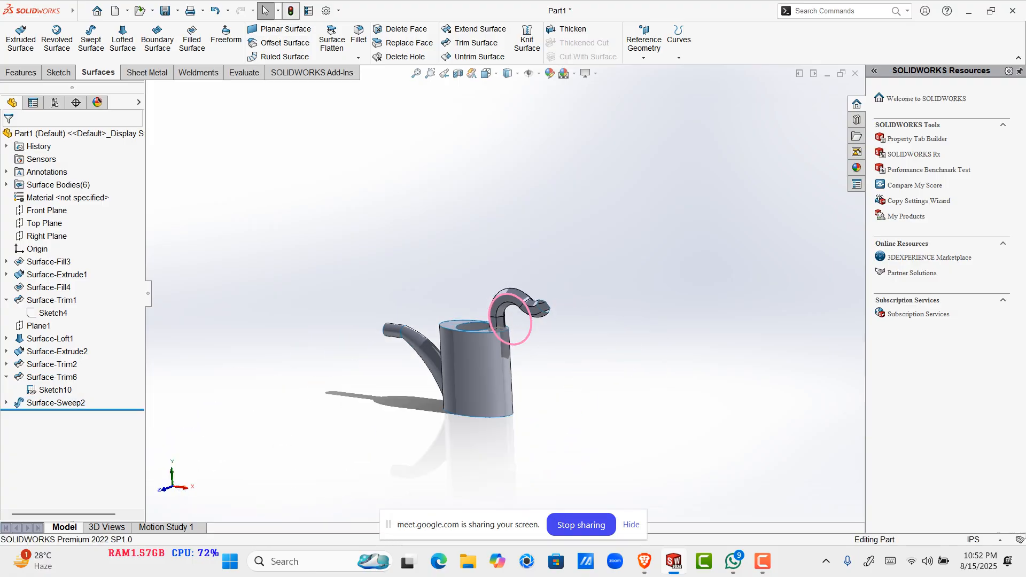
scroll(508, 342, down, 5)
scroll(484, 310, up, 2)
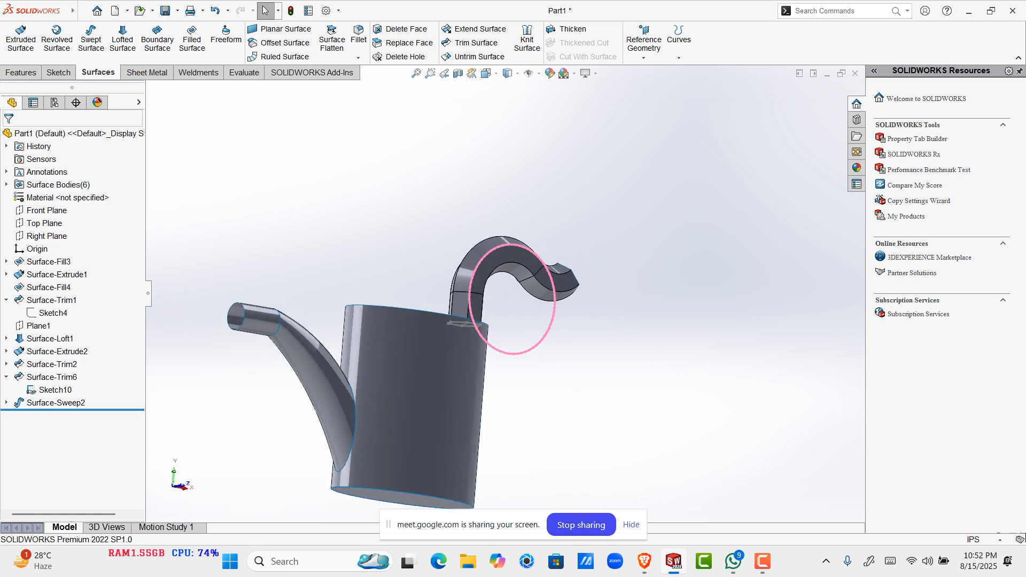
scroll(483, 310, up, 2)
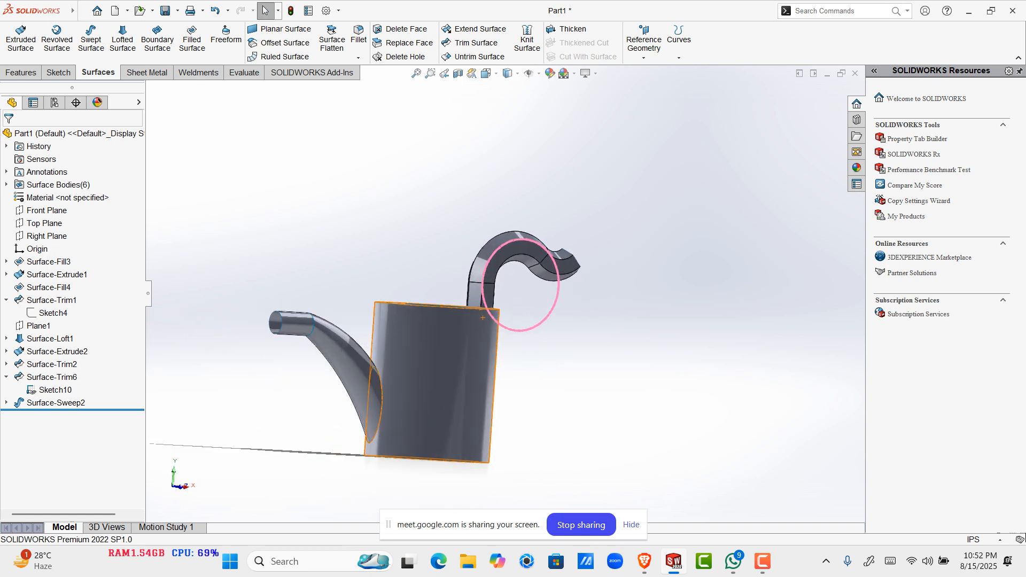
scroll(475, 319, down, 5)
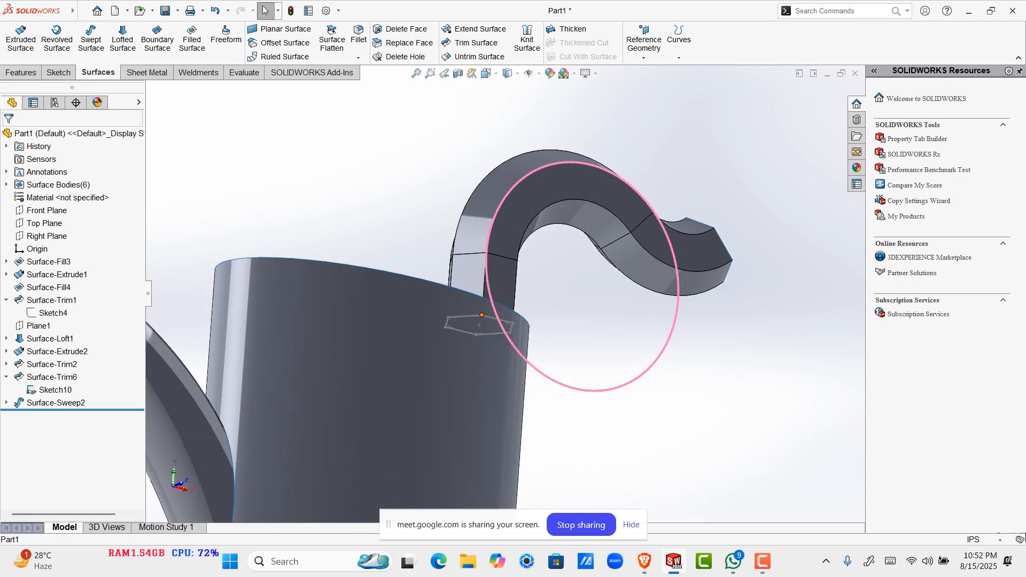
click(475, 317)
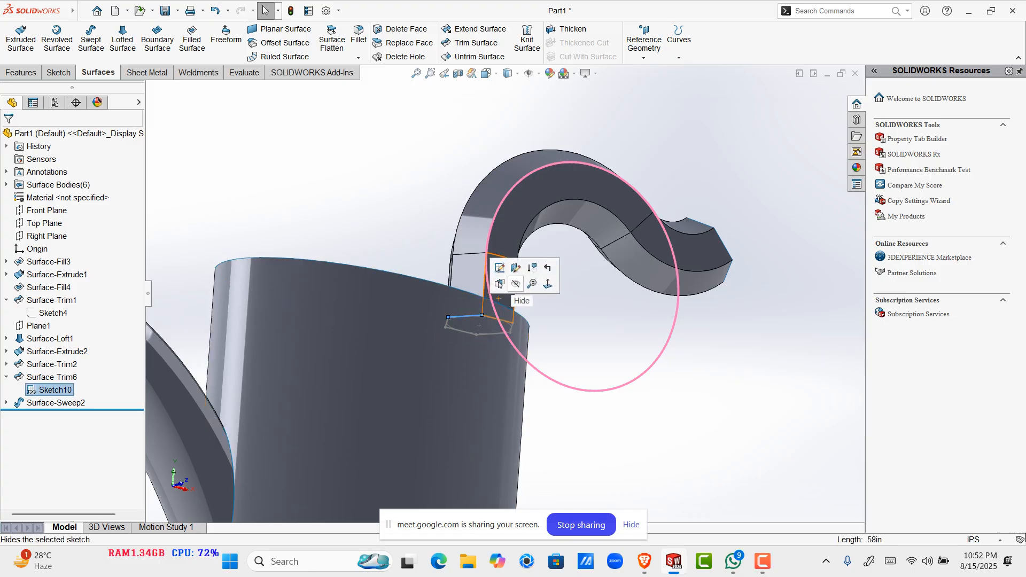
click(515, 285)
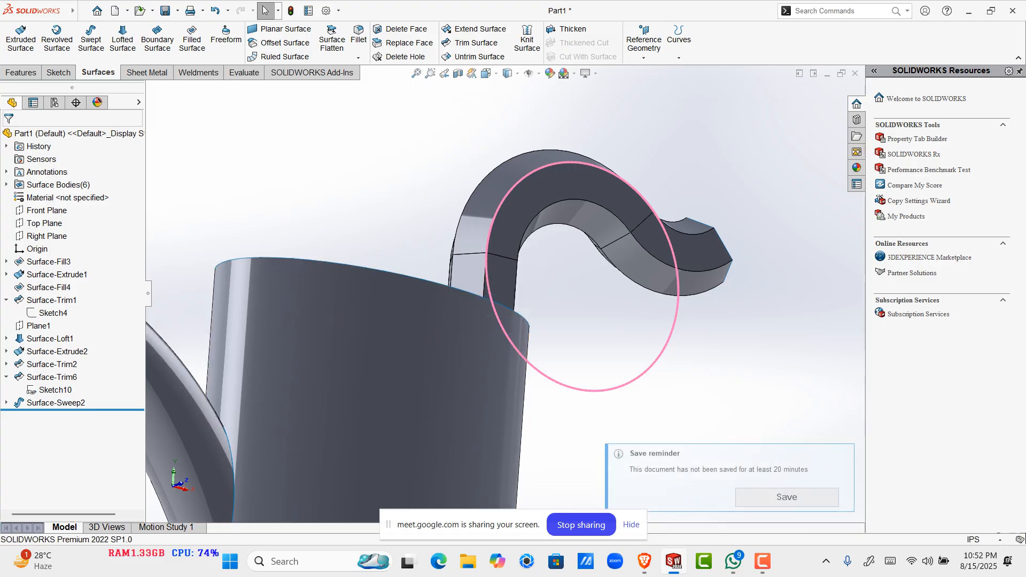
Step: Start saving the part and open the SW online class folder as the save location
key(ctrl+s)
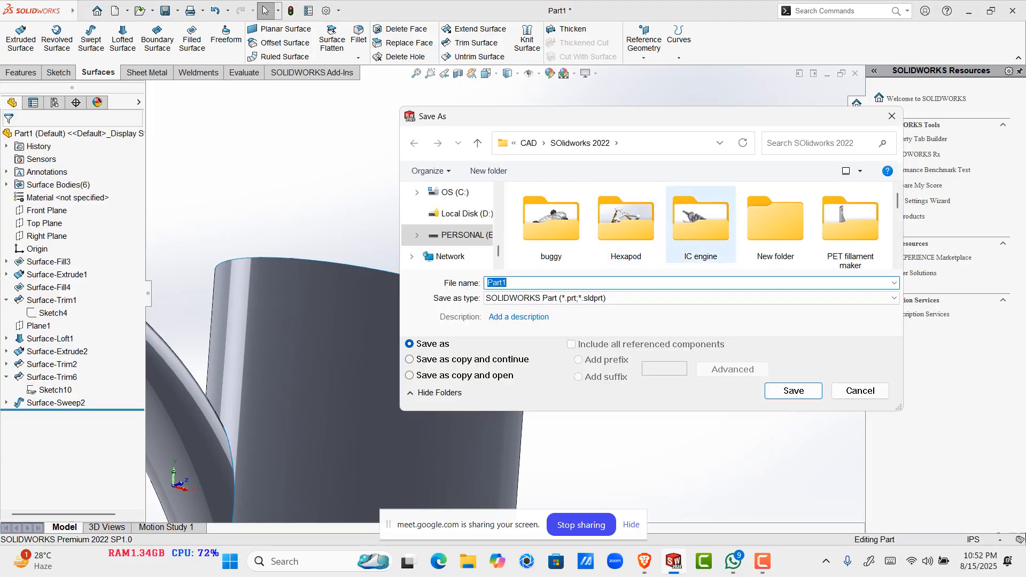
scroll(701, 219, down, 2)
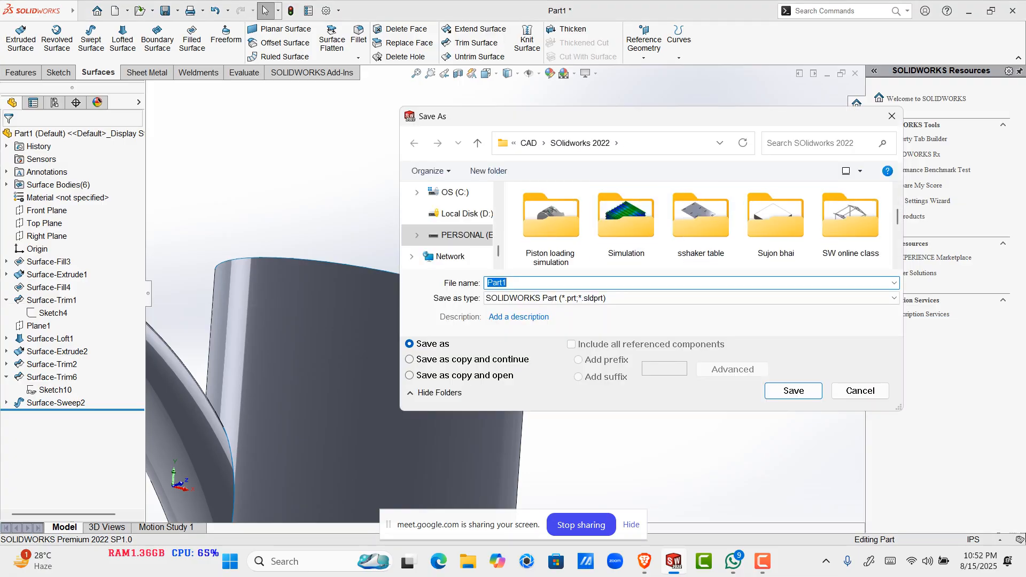
scroll(700, 219, down, 2)
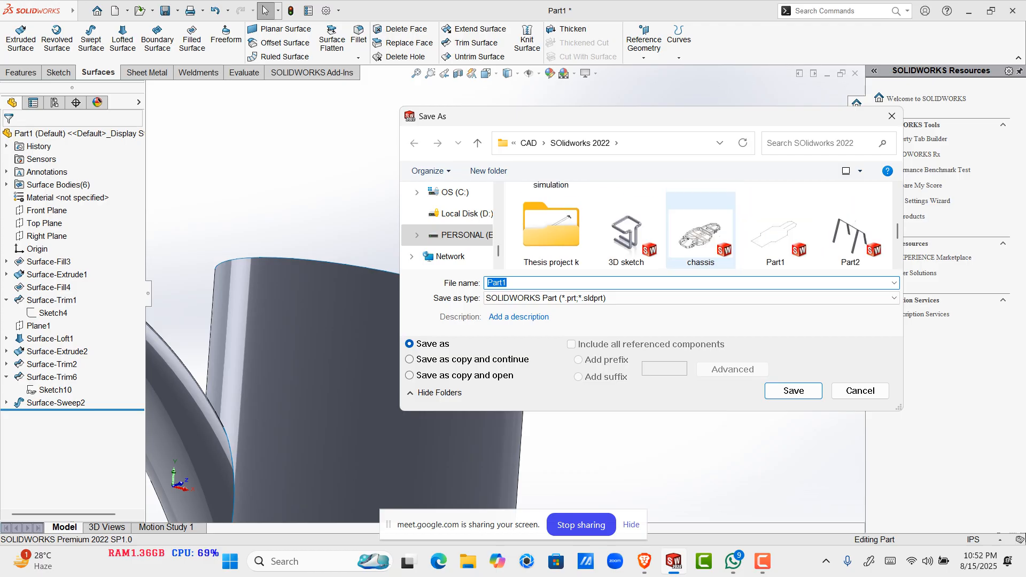
scroll(628, 219, up, 2)
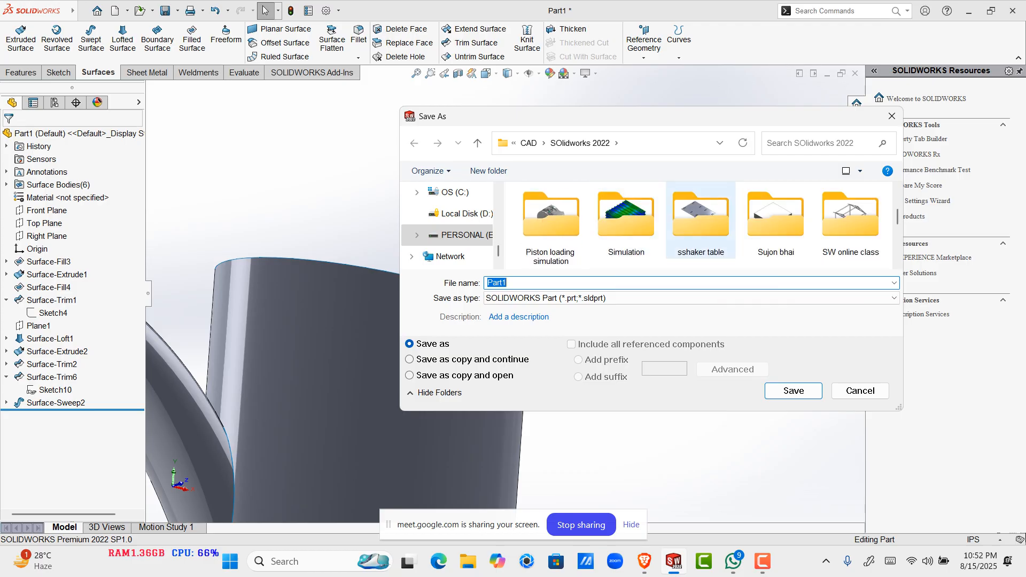
double_click(850, 220)
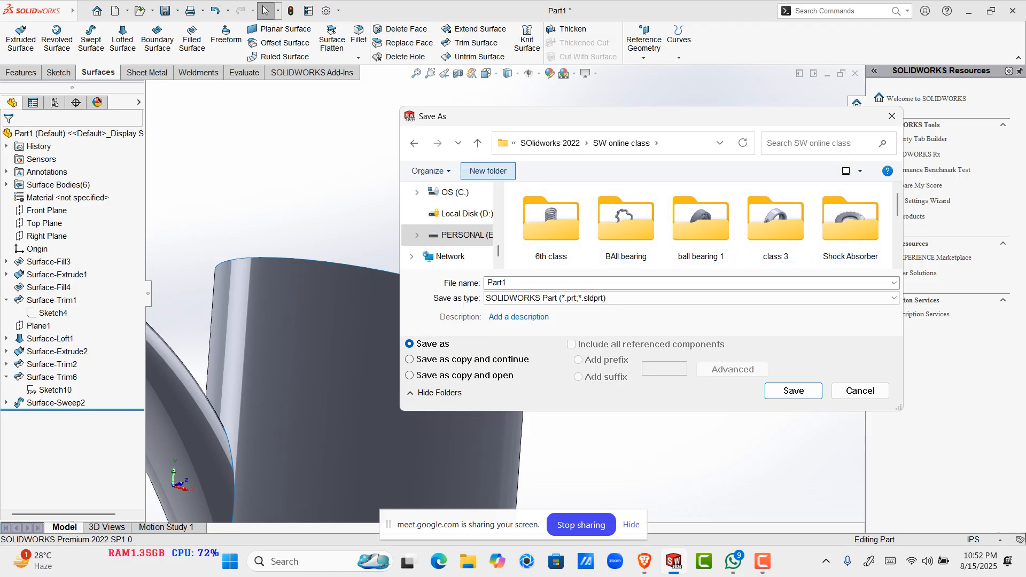
Step: Create a new folder named surface and save the part inside it as water can
click(488, 171)
text(su)
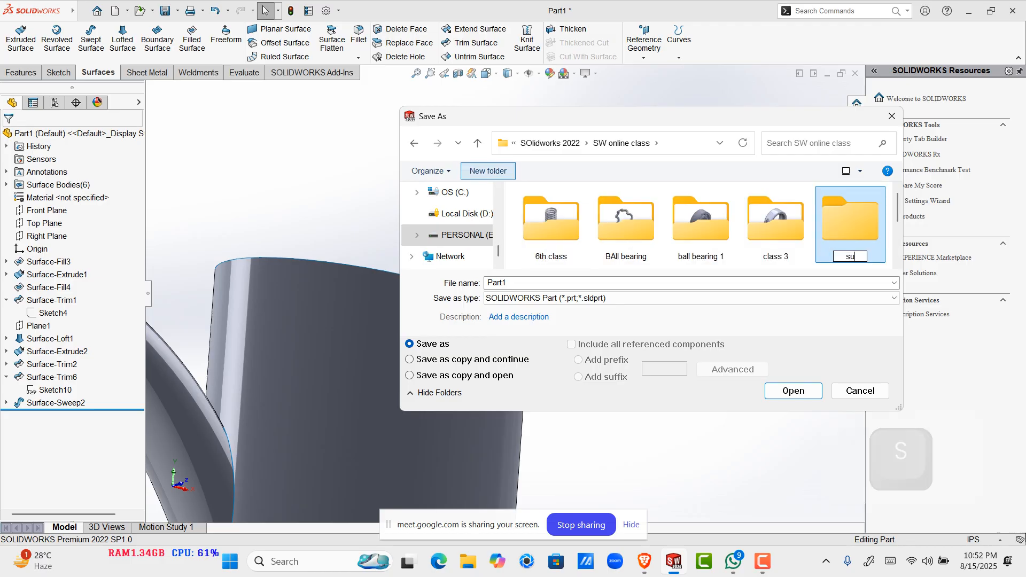
text(rface)
key(Return)
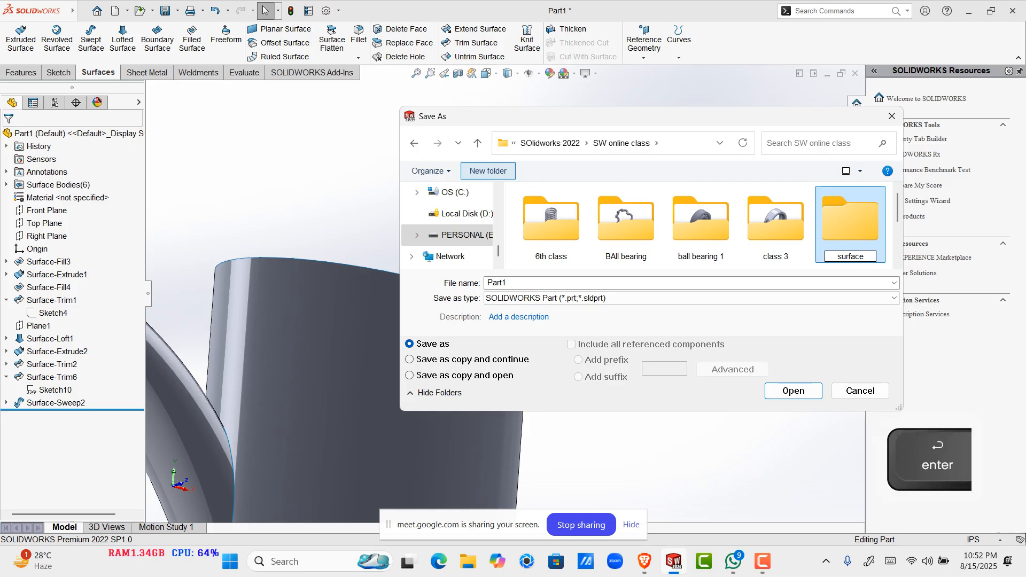
key(Return)
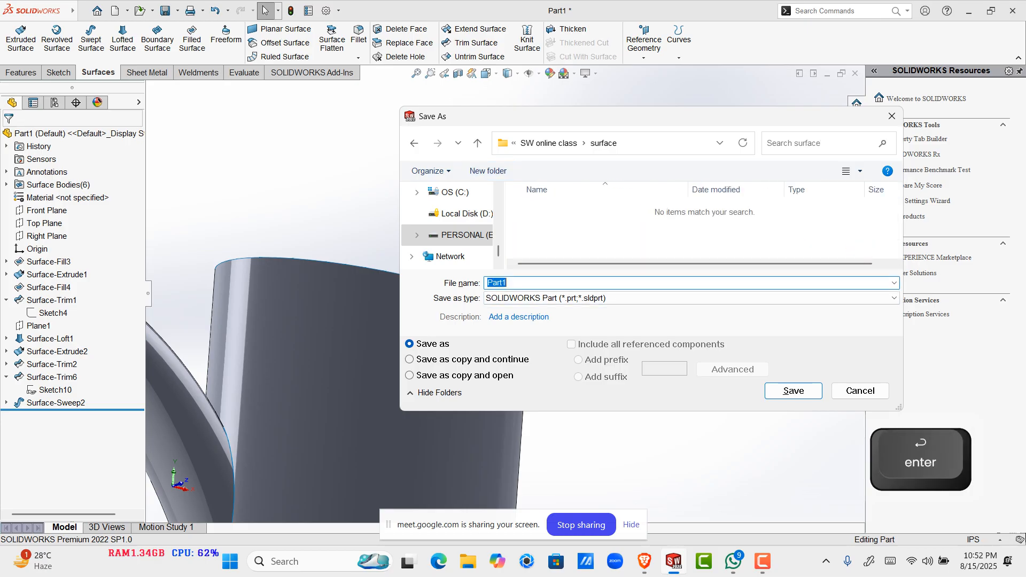
text(water can)
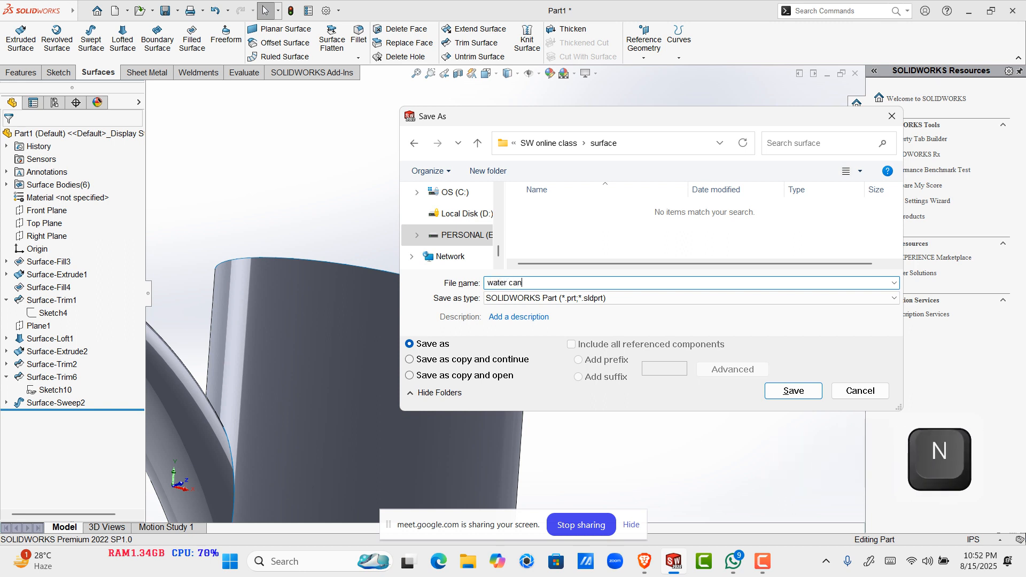
key(Return)
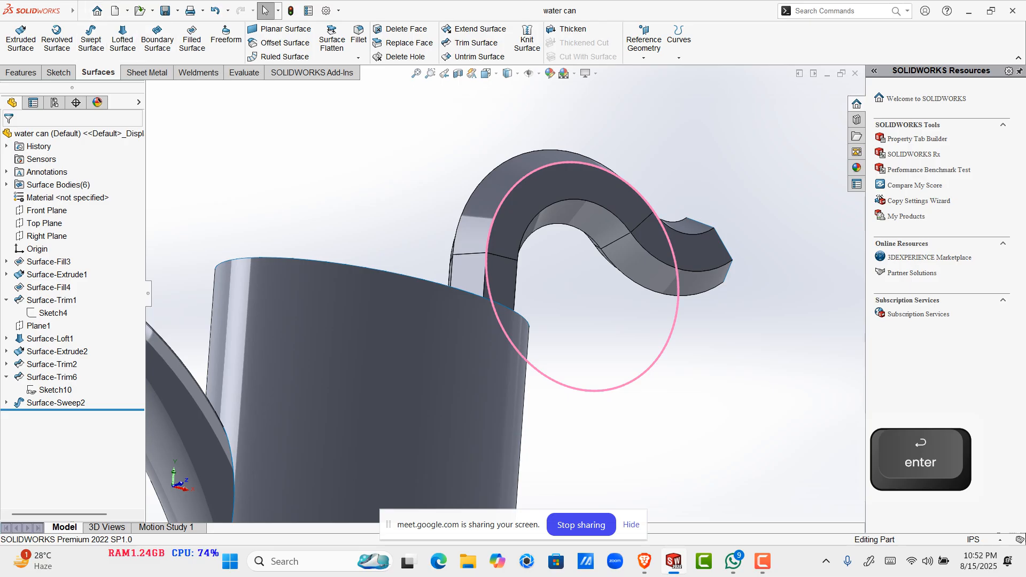
scroll(582, 276, up, 4)
middle_drag(531, 305, 359, 238)
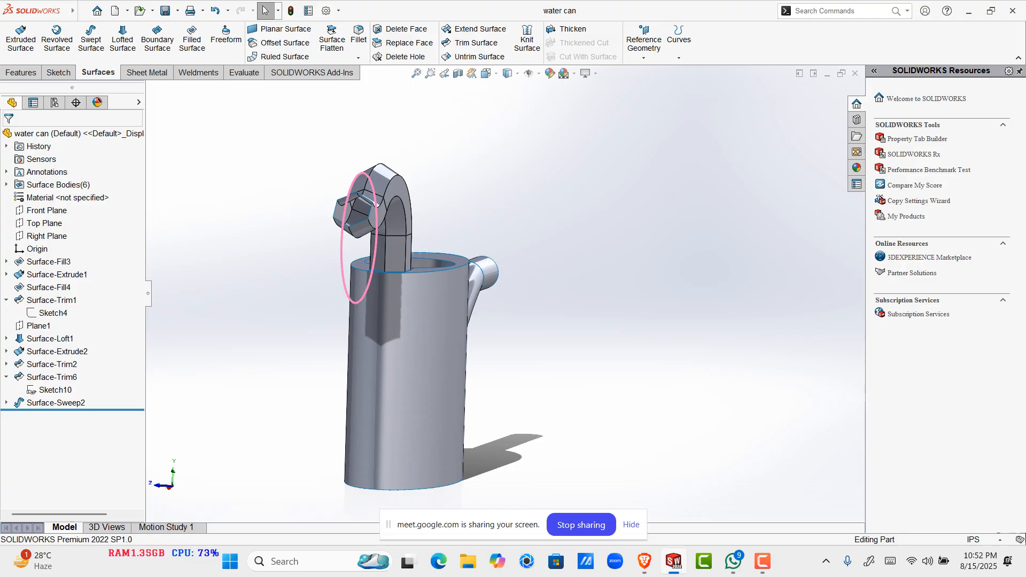
scroll(505, 293, up, 3)
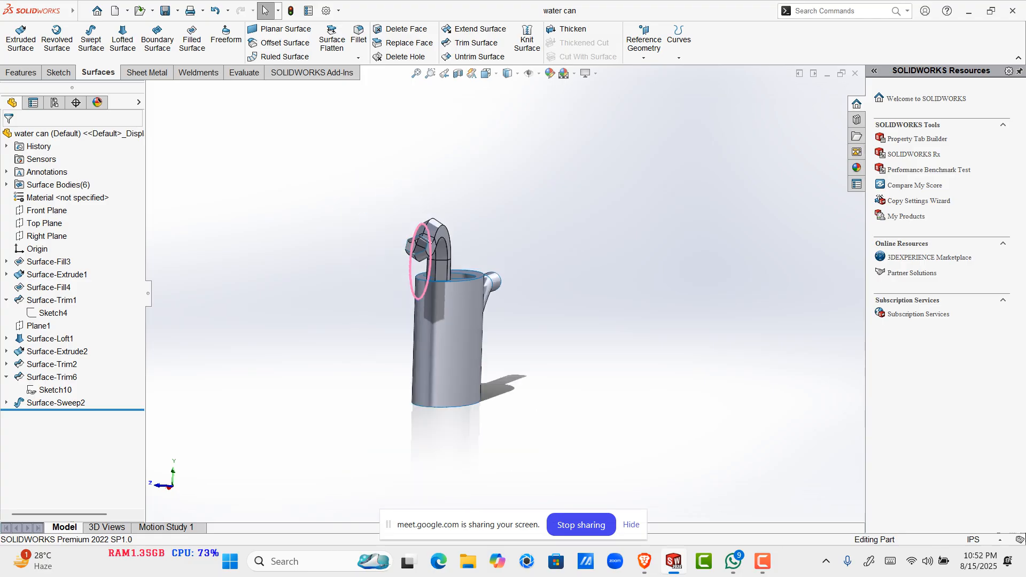
click(644, 562)
click(693, 489)
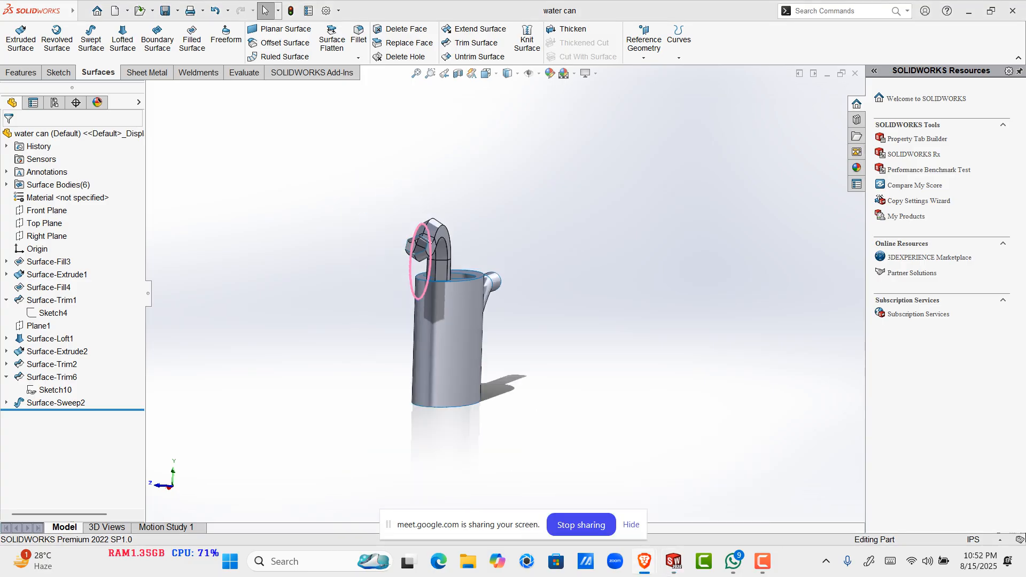
mouse_move(644, 561)
click(572, 492)
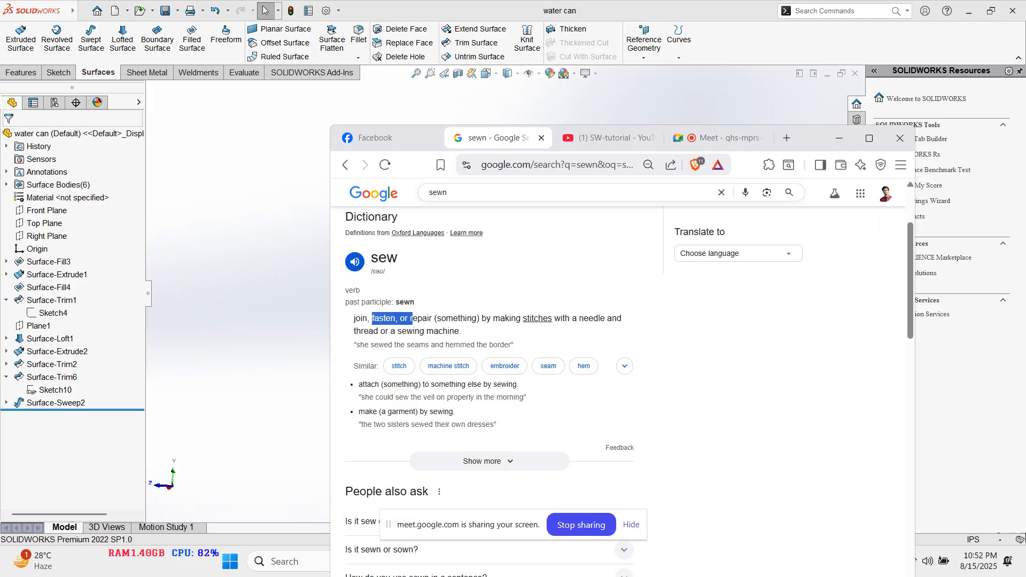
click(839, 137)
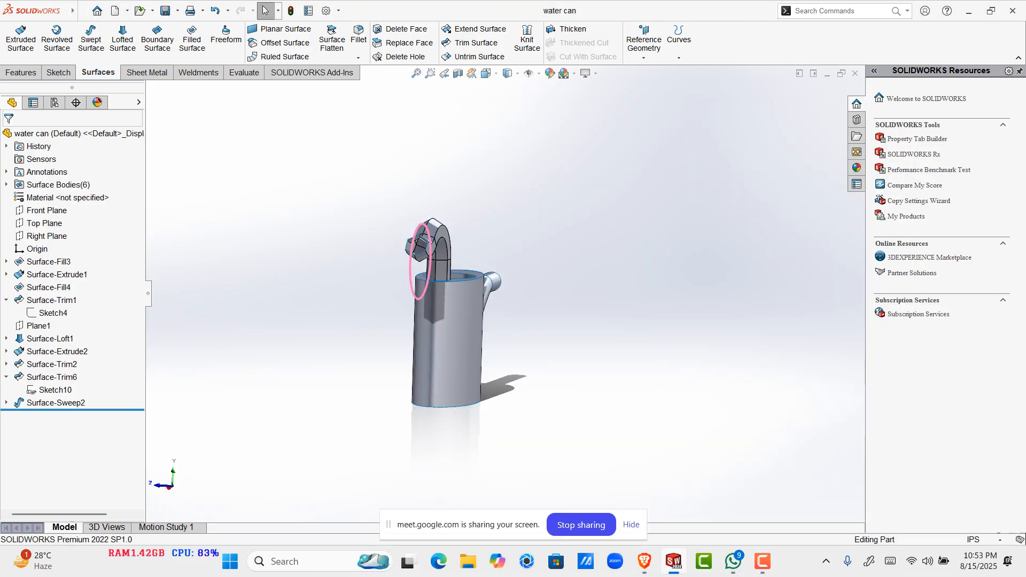
middle_drag(421, 260, 556, 273)
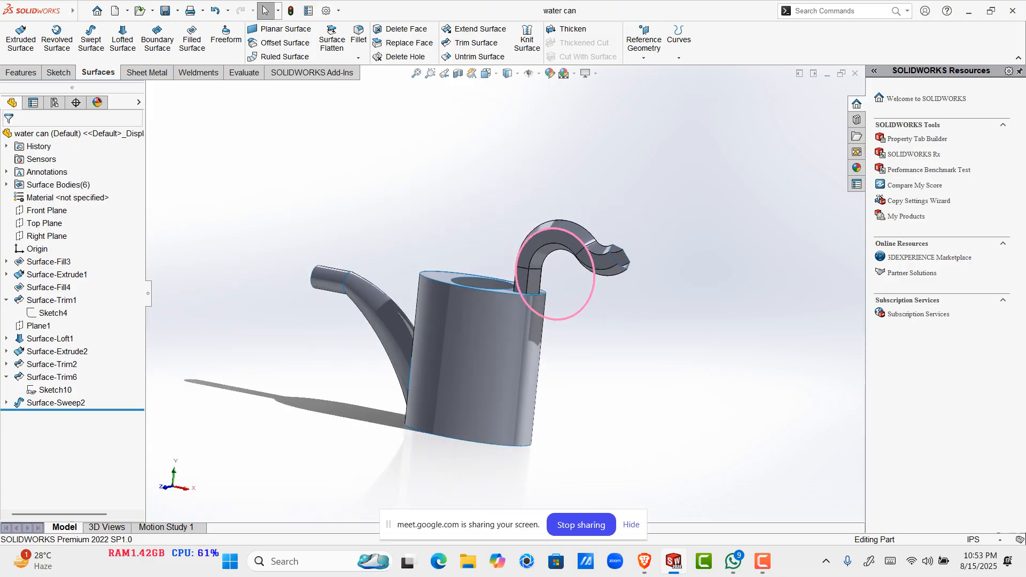
middle_drag(556, 273, 543, 222)
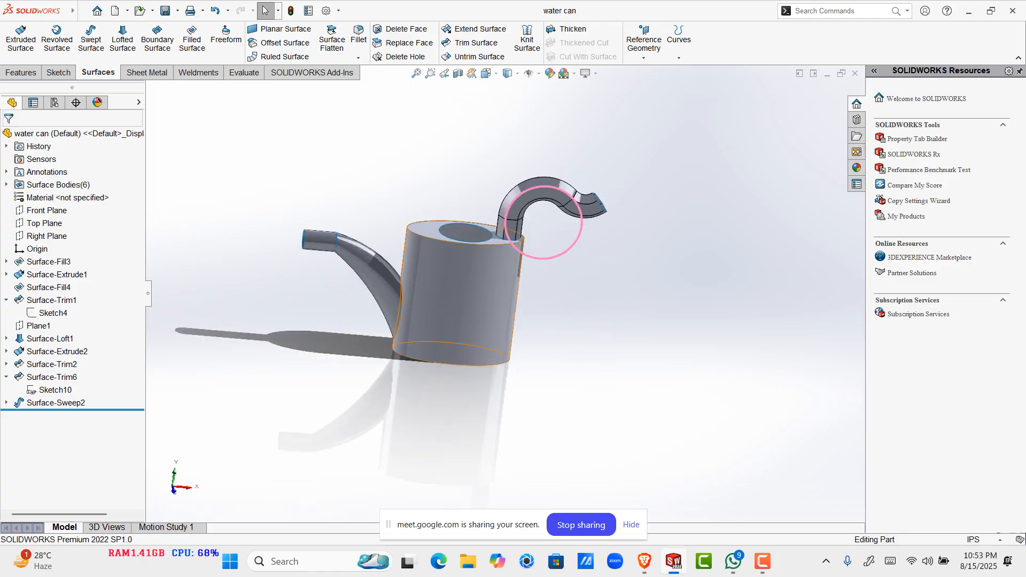
click(437, 291)
click(381, 278)
click(518, 206)
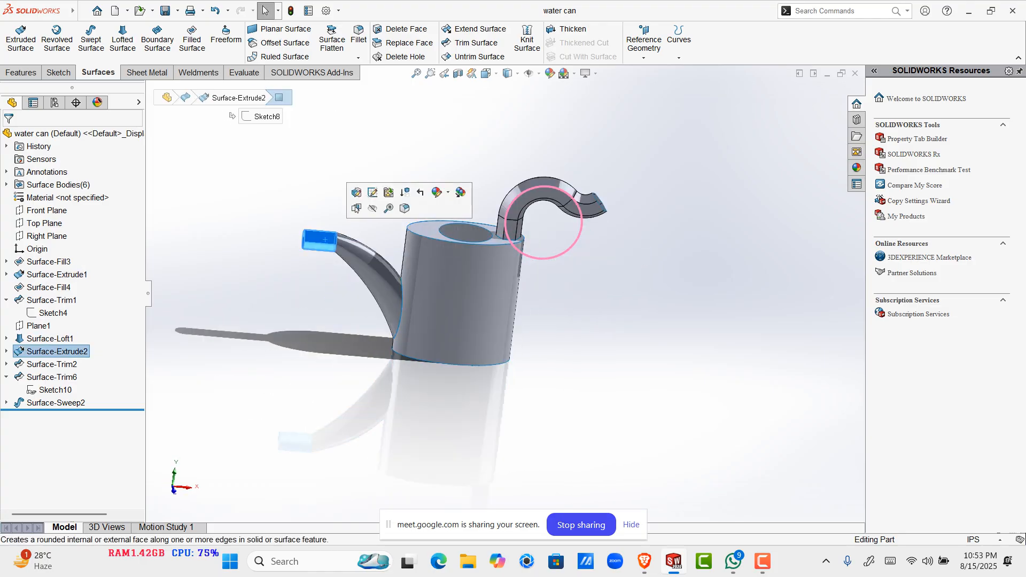
key(Escape)
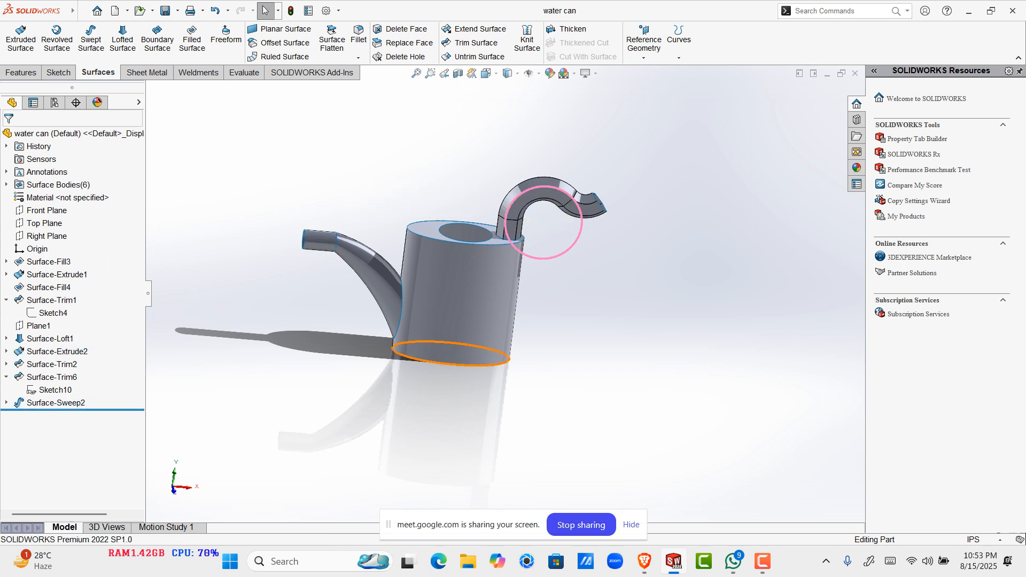
Step: Toggle the visibility of Sketch10 under Surface-Trim6 and collapse that feature in the tree
click(55, 390)
right_click(49, 390)
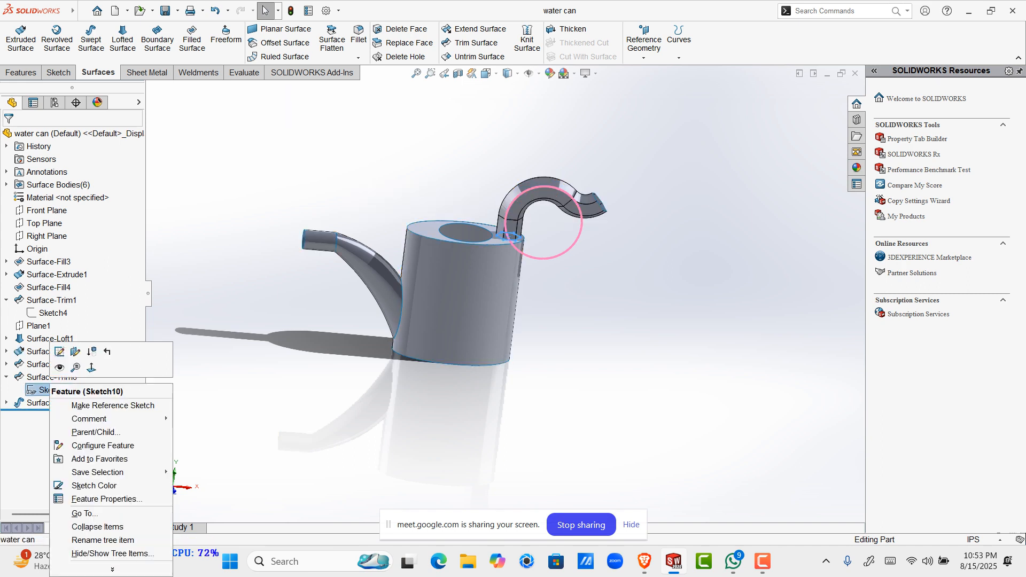
click(59, 368)
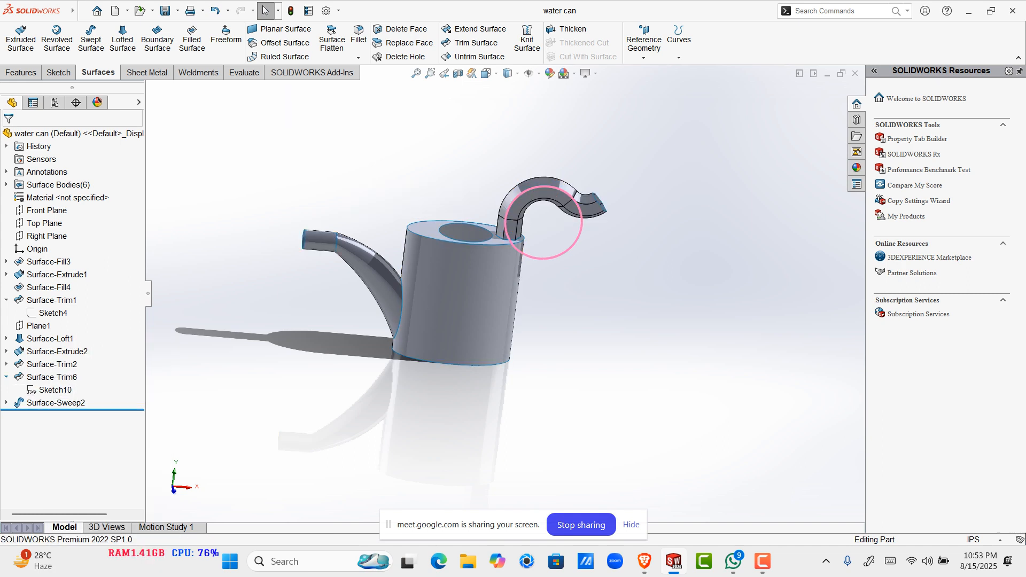
click(7, 377)
Step: Examine the can's body, spout and swept handle from several angles, including where the handle meets the top face
scroll(617, 206, down, 1)
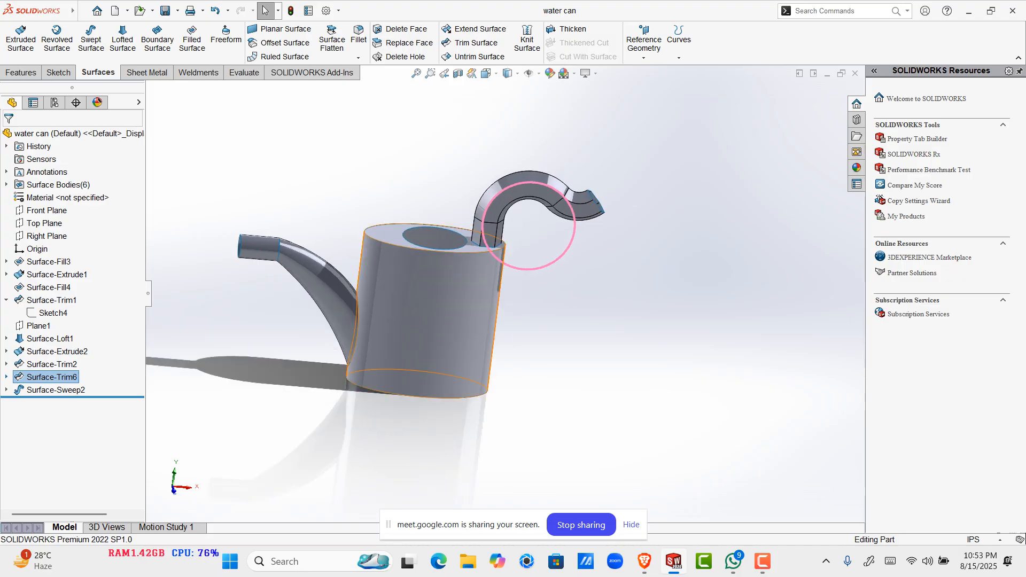
click(431, 302)
click(430, 302)
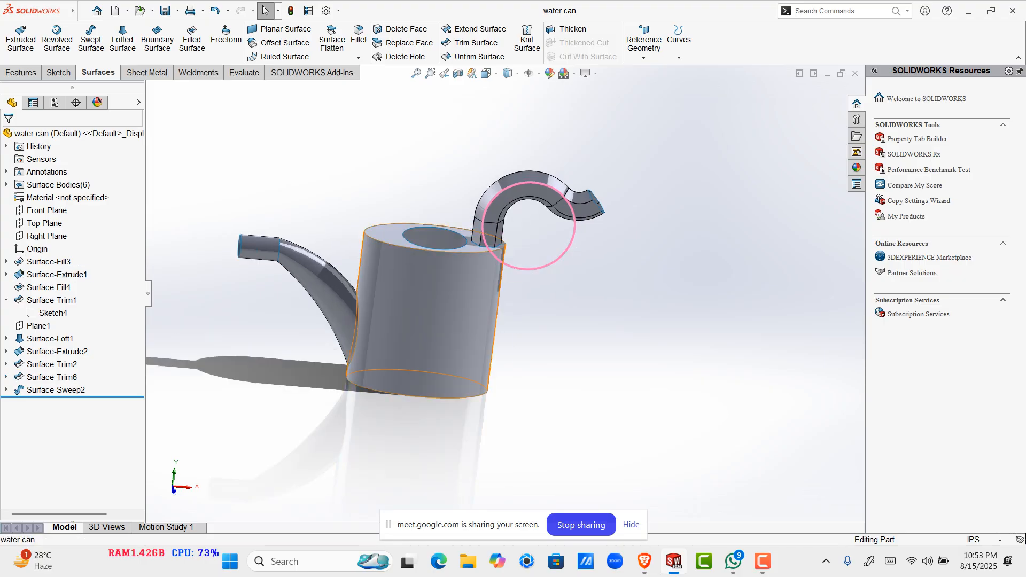
click(430, 302)
click(325, 284)
click(259, 248)
click(260, 248)
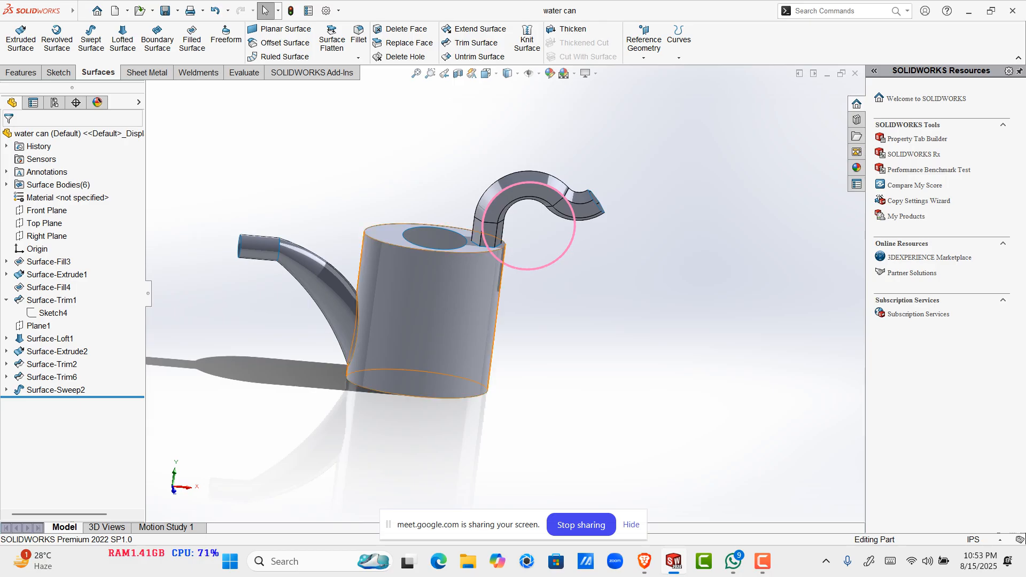
scroll(448, 295, up, 2)
middle_drag(448, 295, 556, 315)
middle_drag(478, 206, 505, 224)
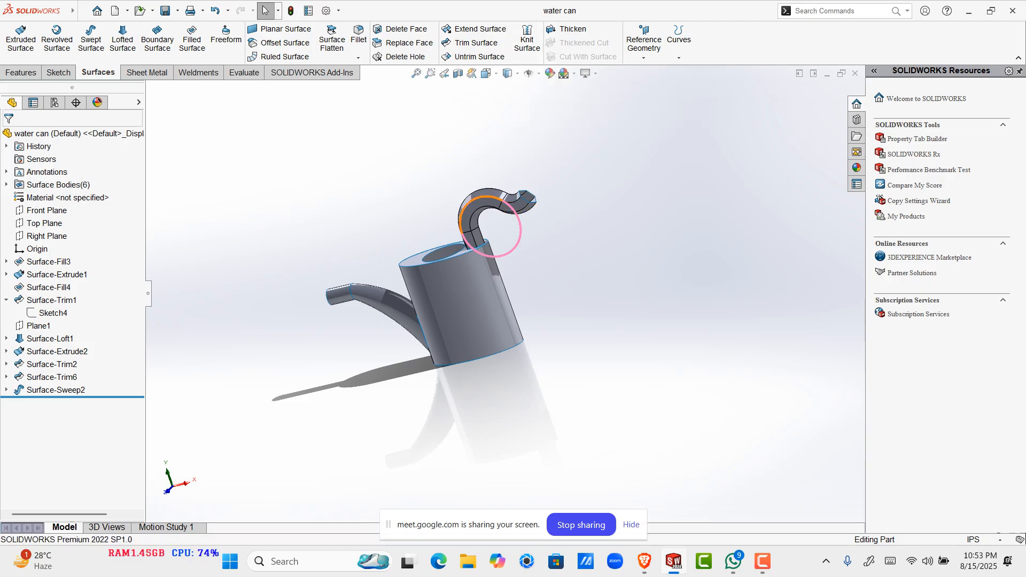
click(492, 198)
scroll(484, 243, down, 3)
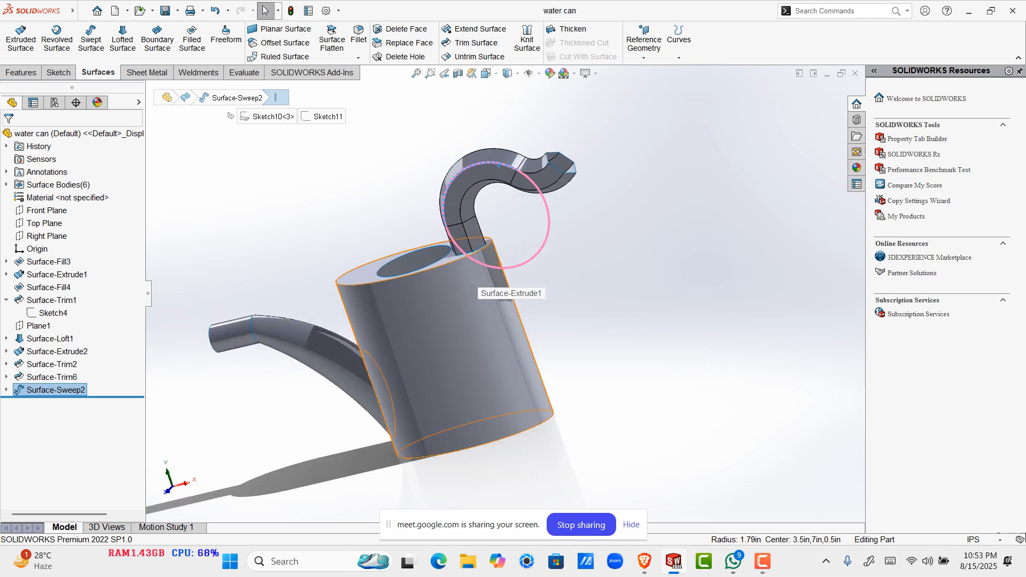
scroll(490, 260, down, 4)
middle_drag(490, 260, 543, 284)
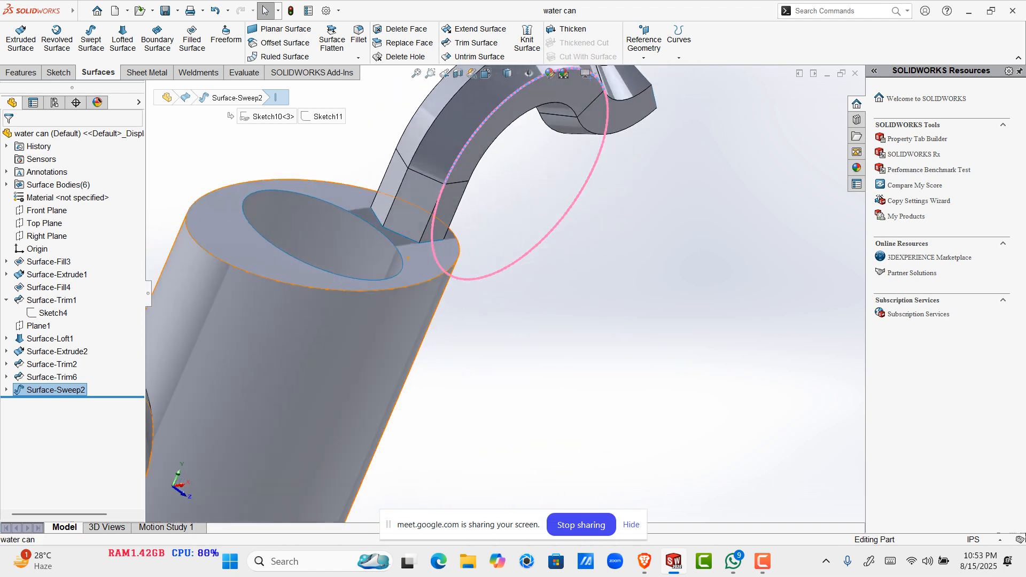
key(ctrl+1)
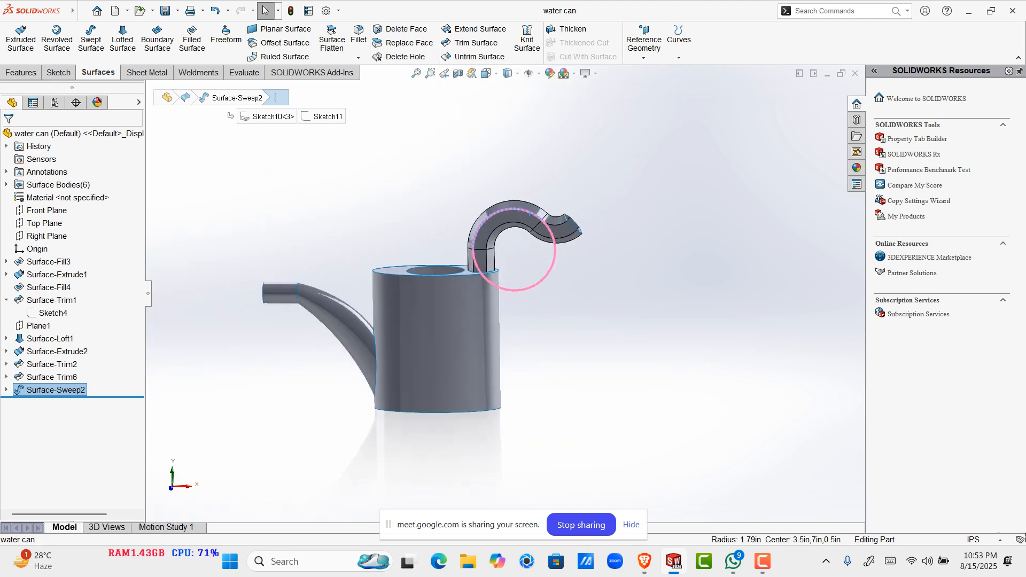
key(Escape)
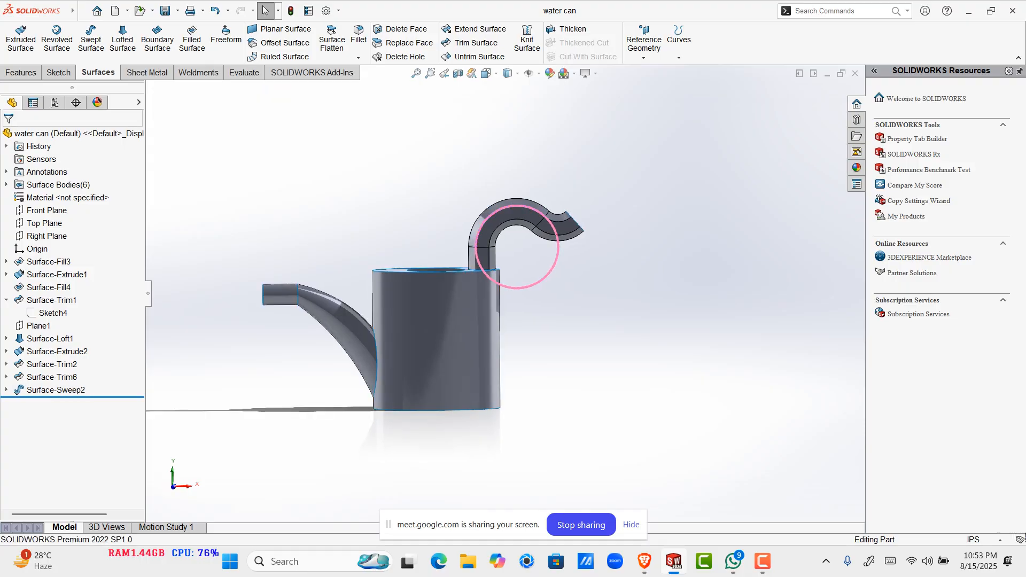
Step: Try to knit Surface-Extrude2, Surface-Loft1, Surface-Trim1 and the handle's Surface-Sweep2 together with Merge entities enabled
click(527, 40)
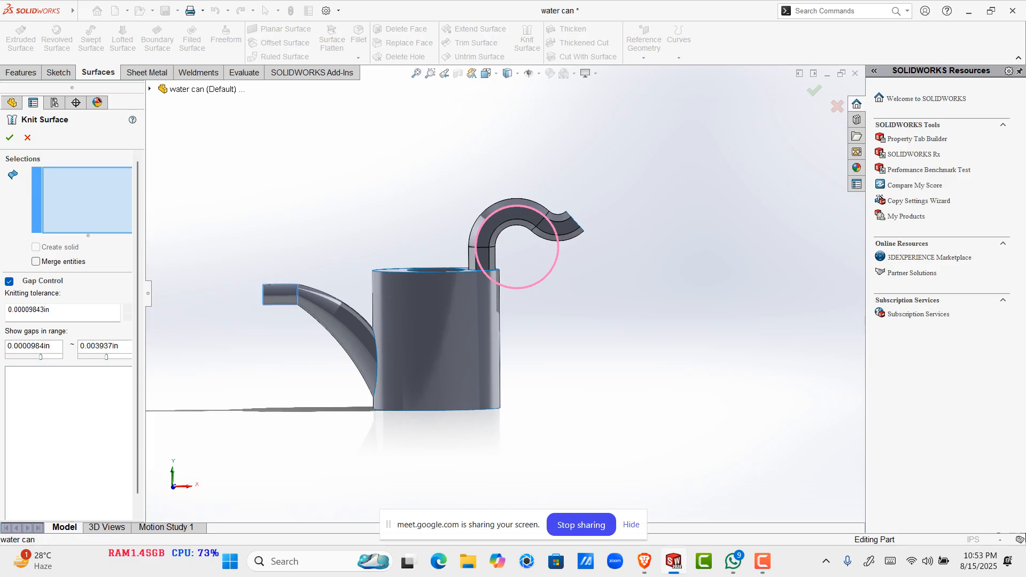
click(279, 293)
click(339, 334)
click(436, 342)
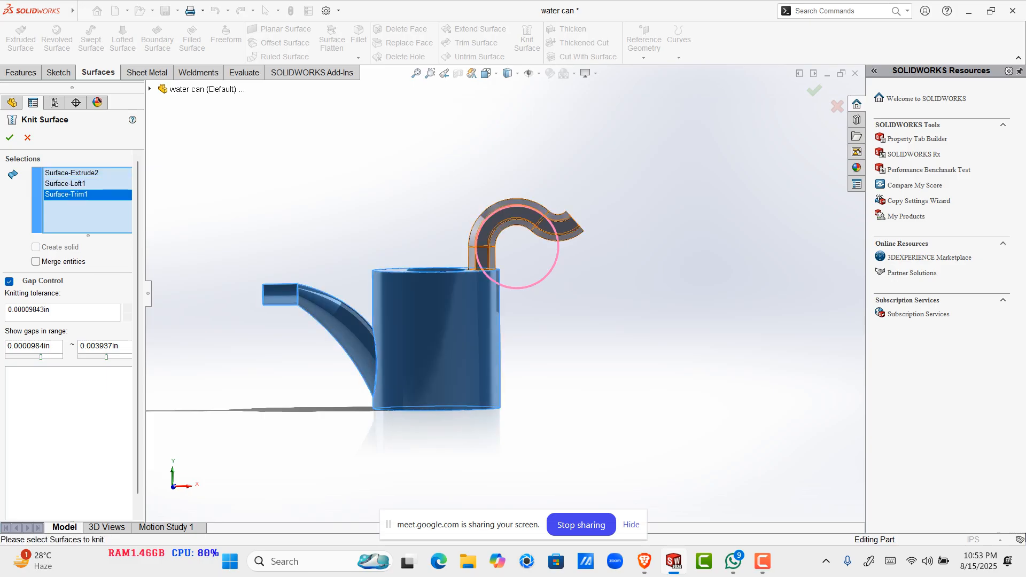
click(483, 256)
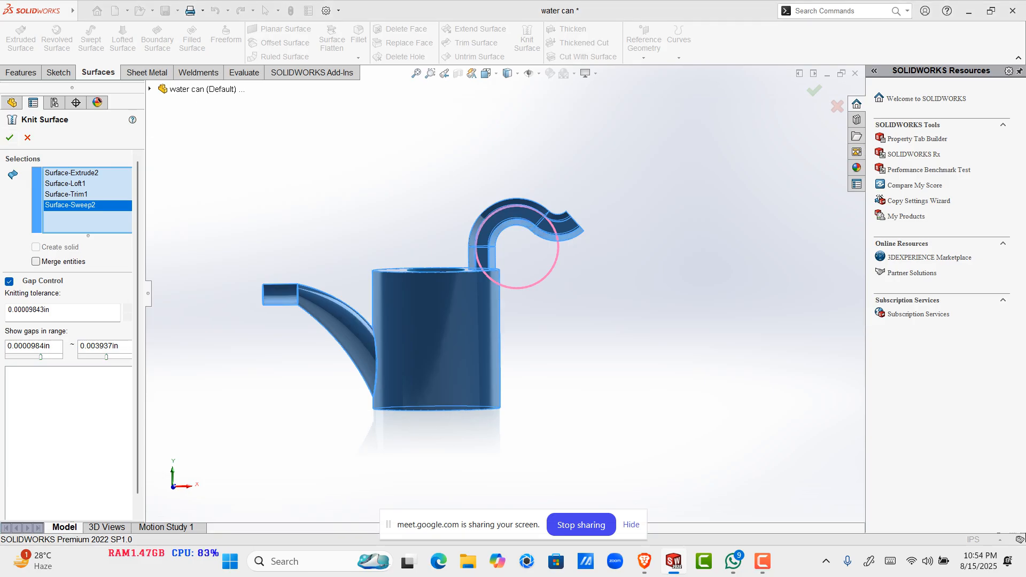
click(36, 261)
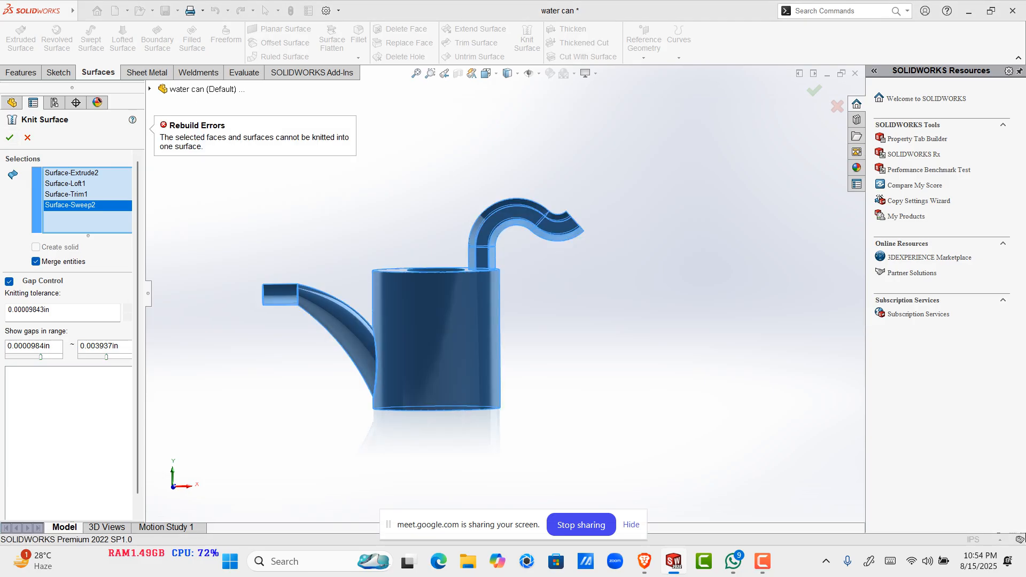
click(36, 262)
Step: Remove the handle's Surface-Sweep2 from the selection and knit the spout and body surfaces with Merge entities enabled
right_click(79, 207)
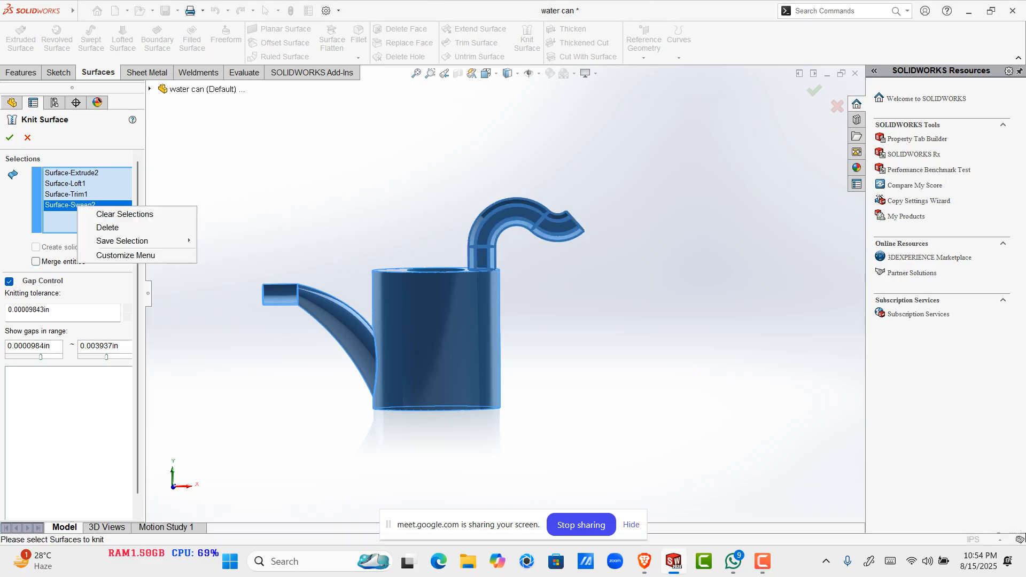
click(107, 227)
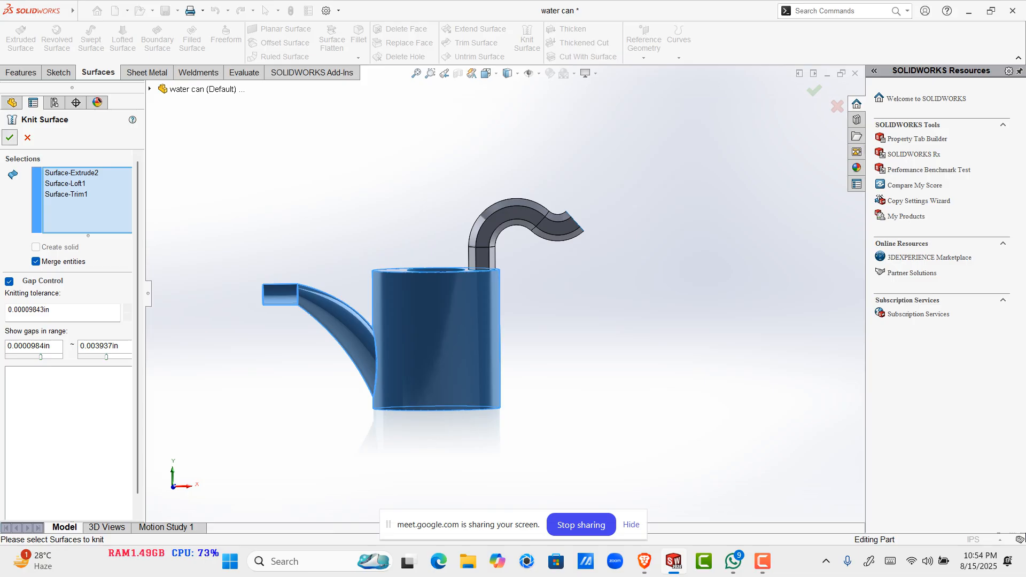
click(9, 137)
Step: Check the knitted surface by selecting the knit feature and the faces of the can's body, spout loft and spout tip
click(433, 342)
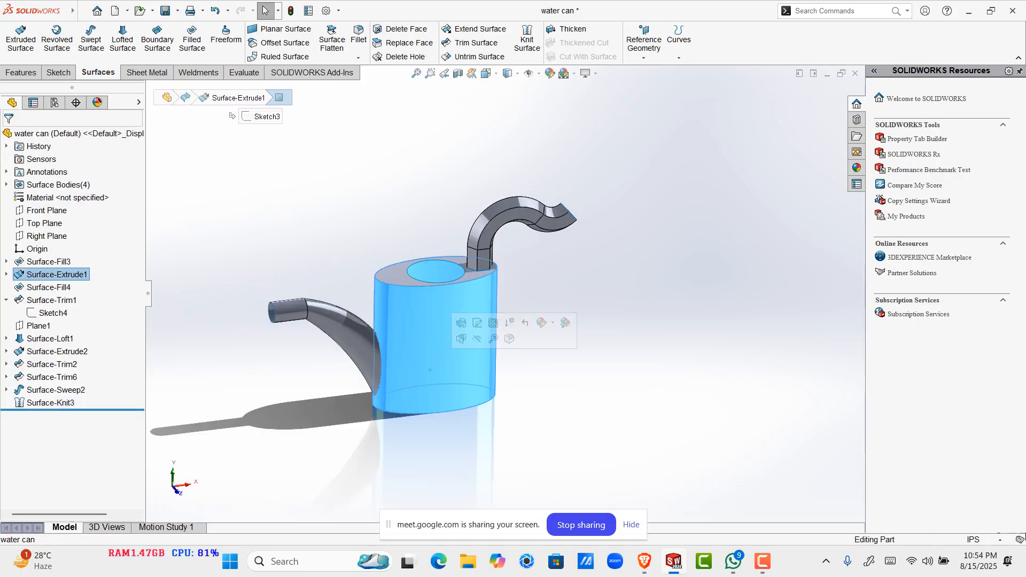
click(361, 350)
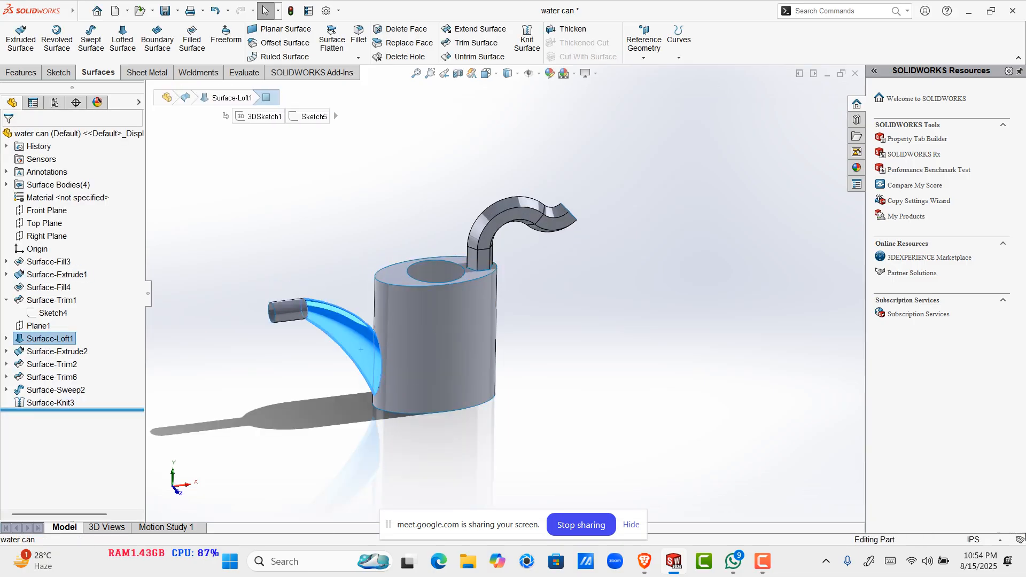
click(50, 402)
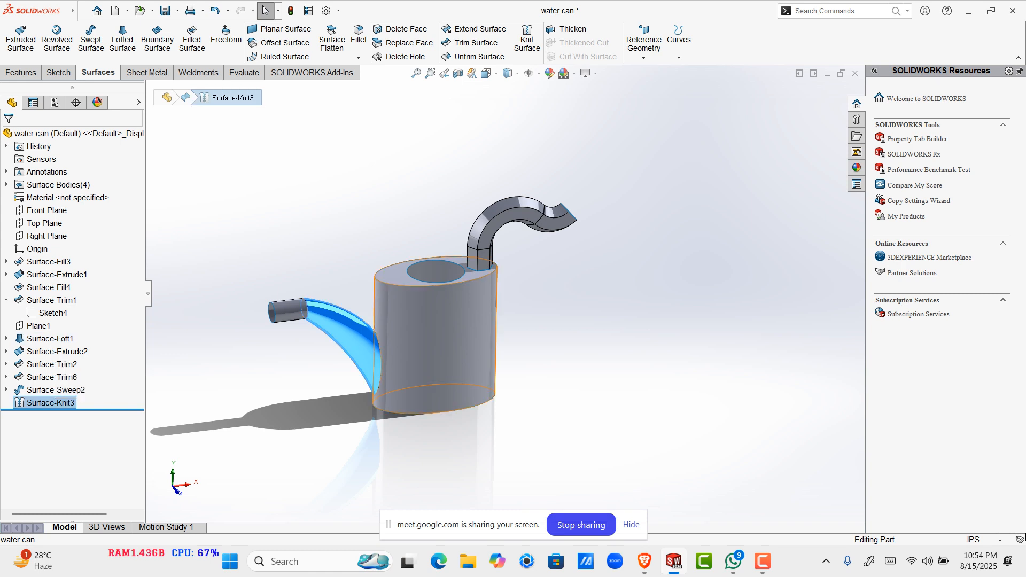
click(433, 342)
click(353, 342)
click(273, 313)
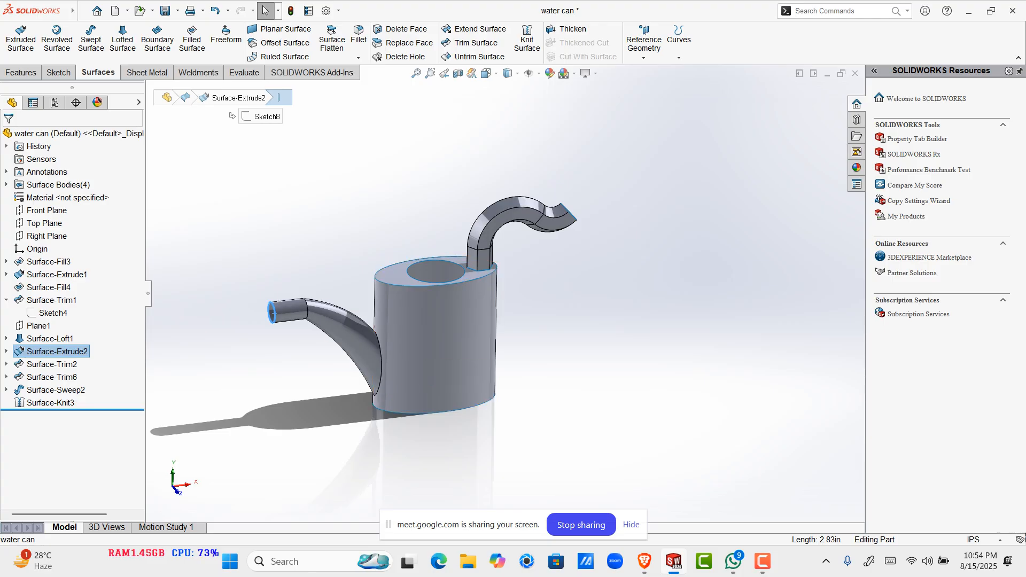
key(Escape)
click(435, 321)
click(345, 329)
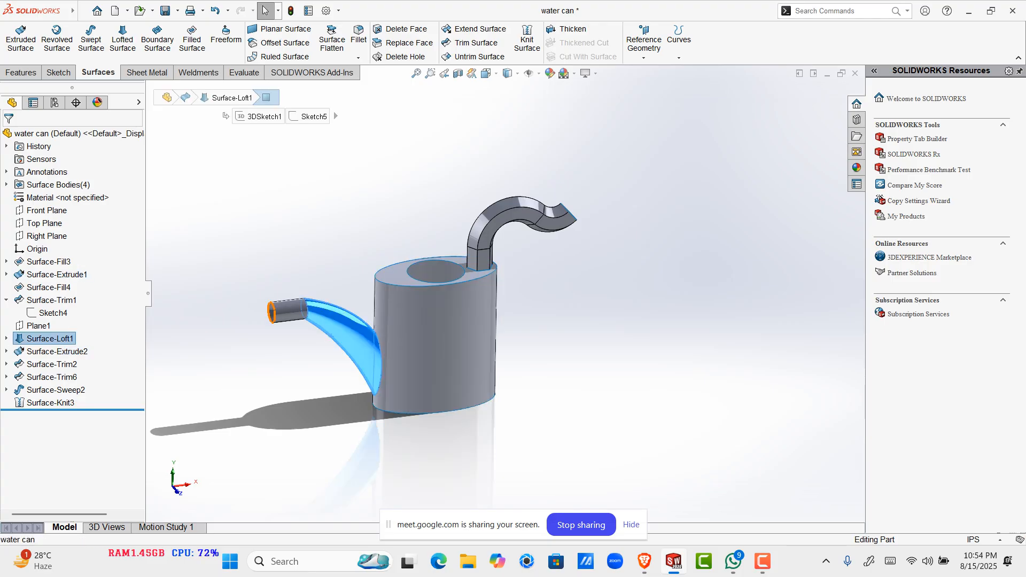
click(288, 311)
key(Escape)
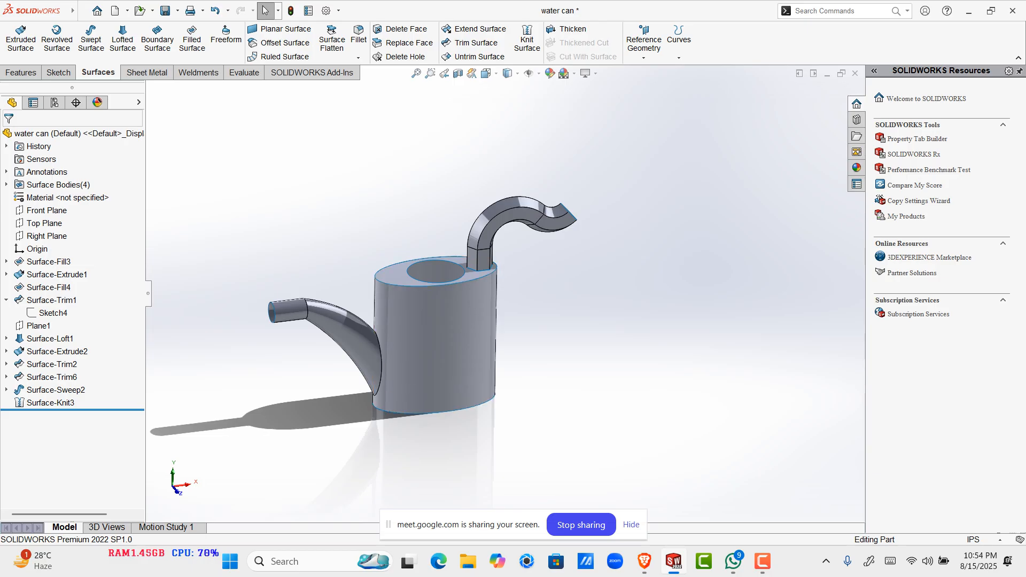
click(381, 347)
click(374, 338)
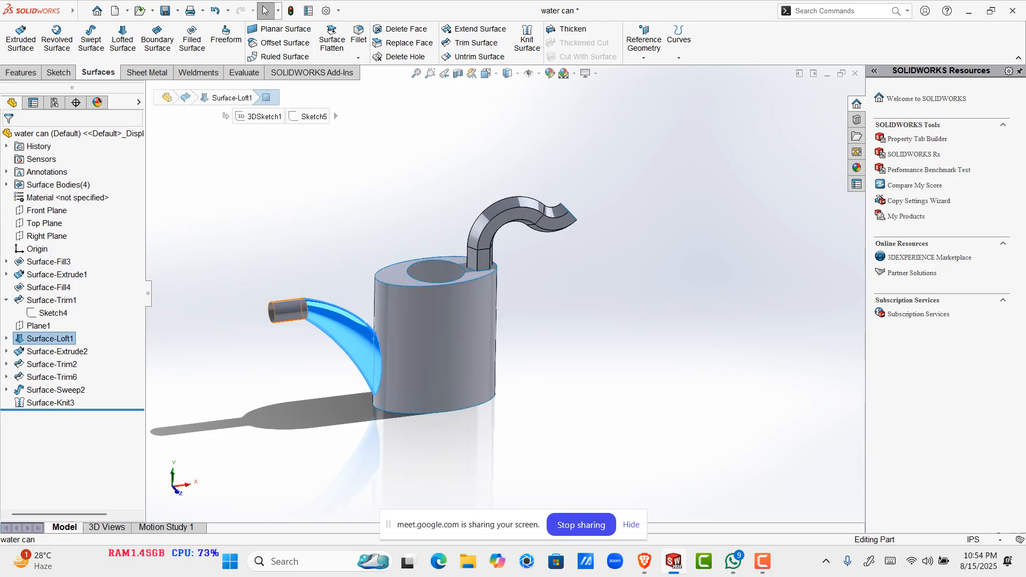
click(400, 334)
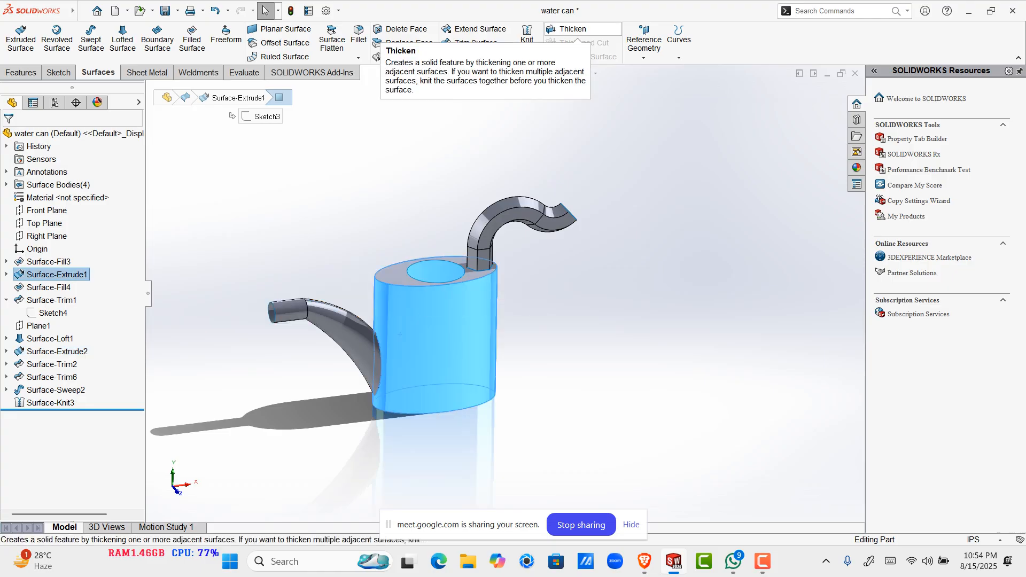
Step: Select the knitted body and spout surface for thickening and inspect the preview at the spout tip and the can's top opening
click(574, 29)
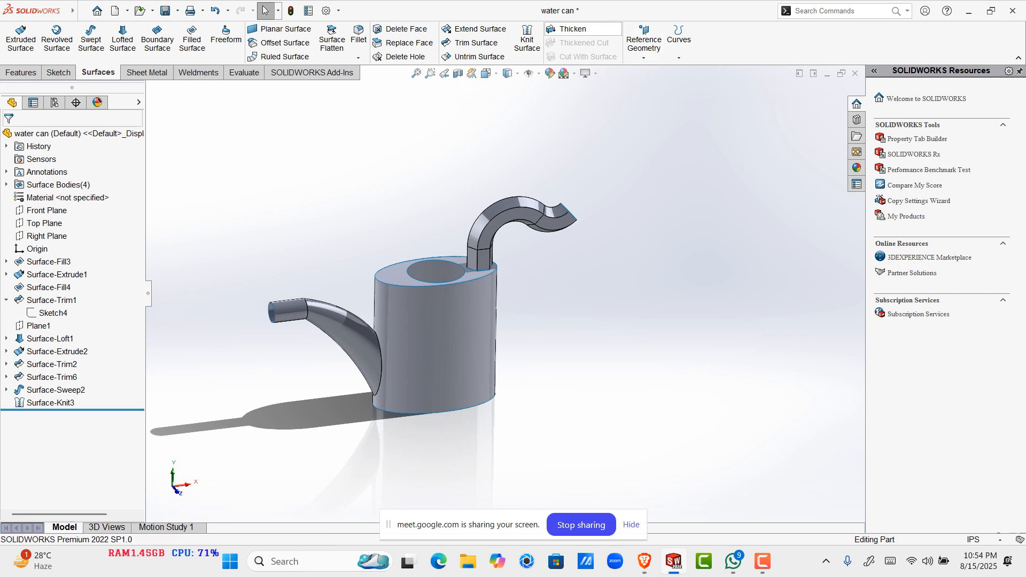
click(572, 29)
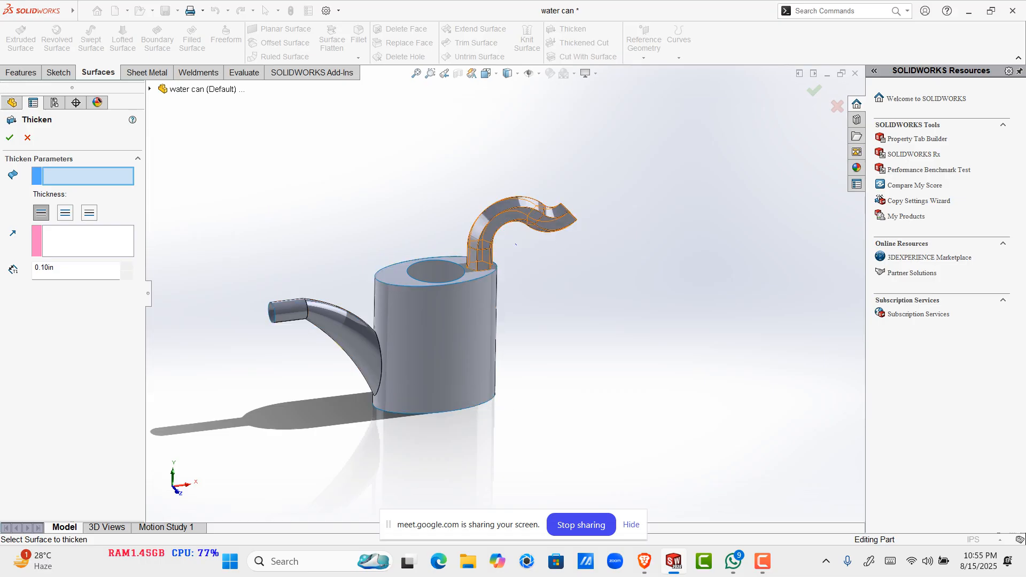
click(444, 338)
scroll(285, 353, down, 4)
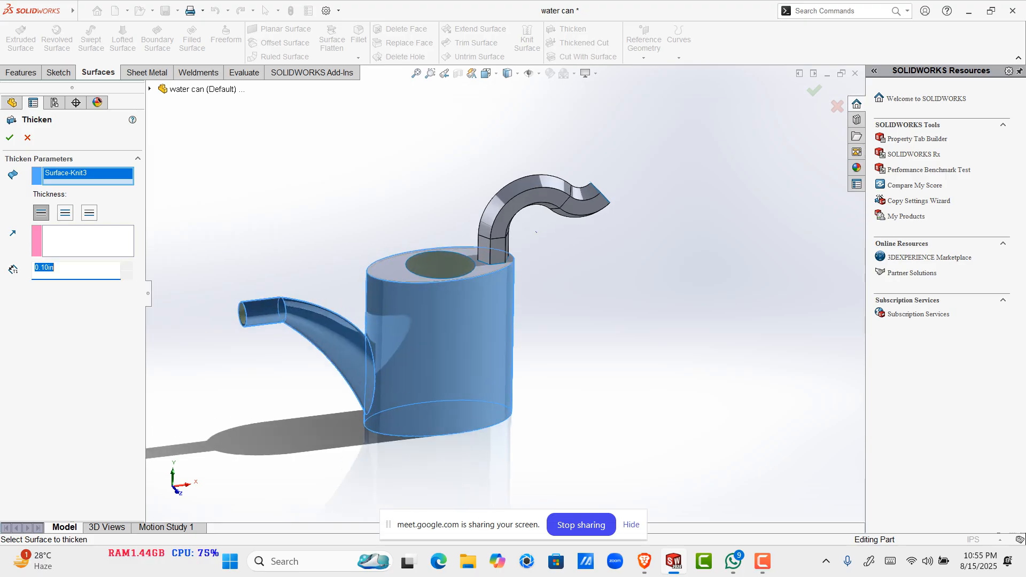
scroll(230, 282, down, 2)
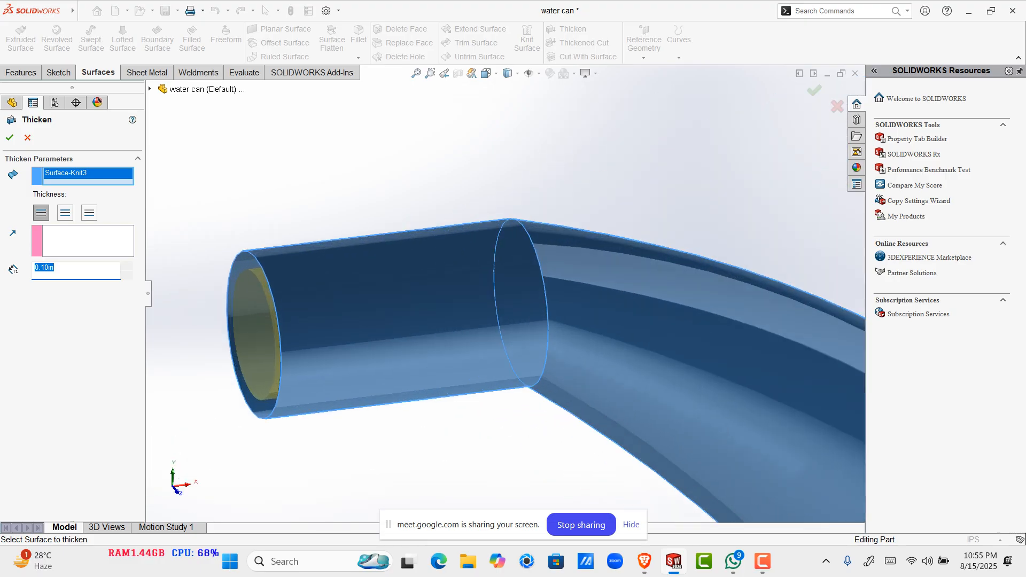
middle_drag(246, 299, 374, 337)
scroll(374, 336, up, 5)
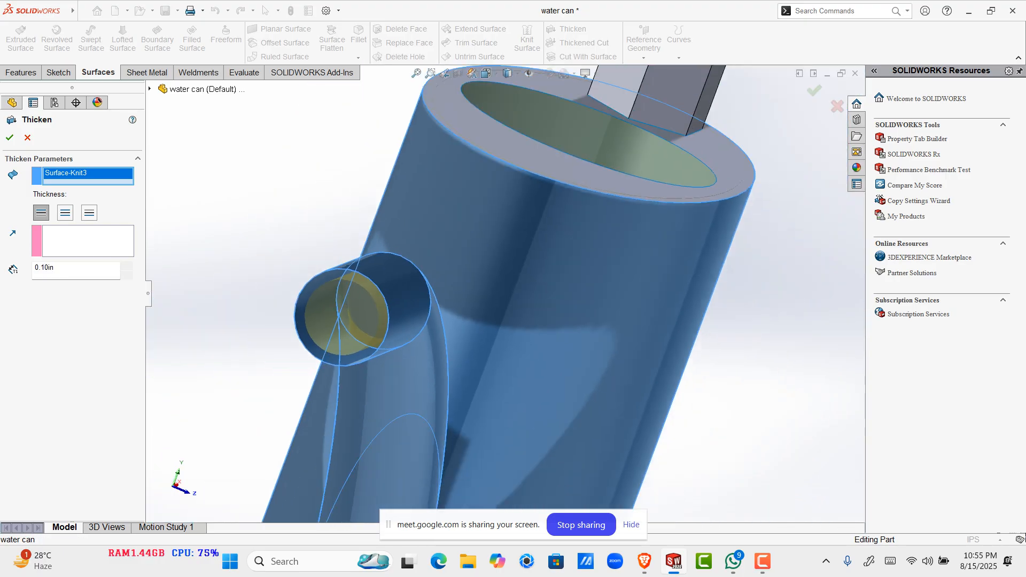
scroll(511, 337, up, 2)
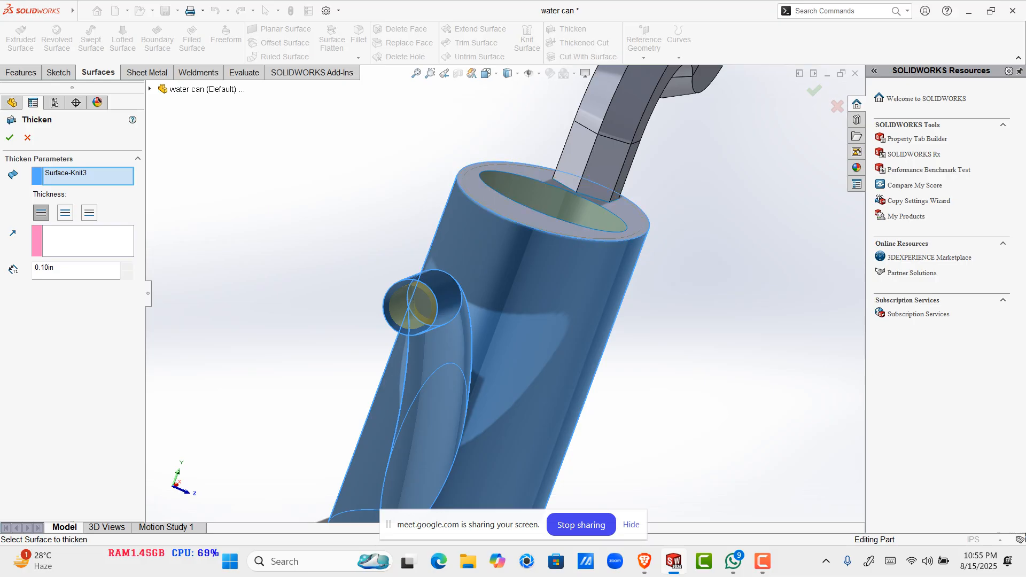
mouse_move(511, 320)
middle_down()
mouse_move(454, 320)
mouse_move(513, 321)
middle_up()
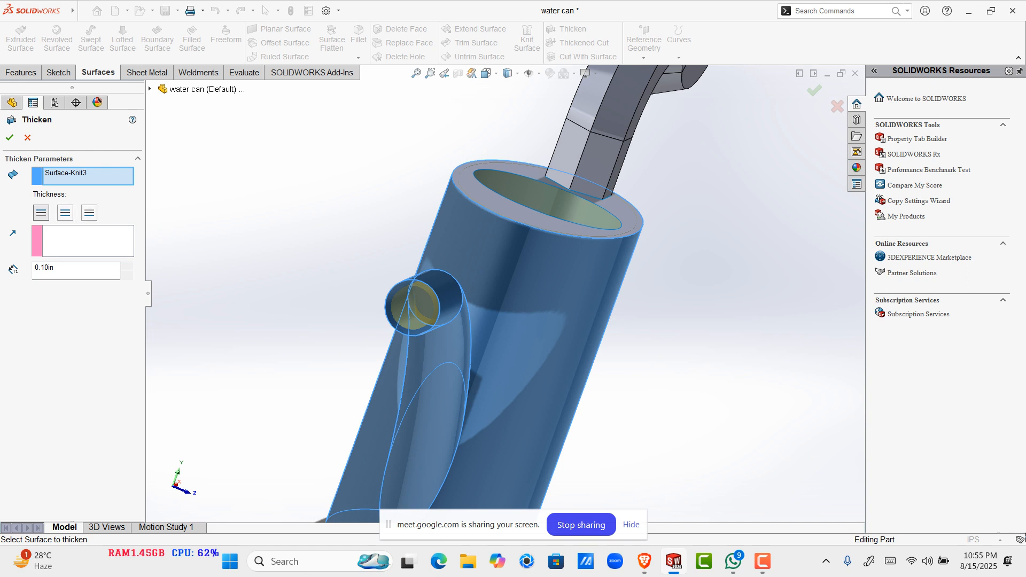
Step: Compare the thickening sides, then thicken the knitted body and spout surface 2 mm on both sides
click(41, 213)
click(90, 213)
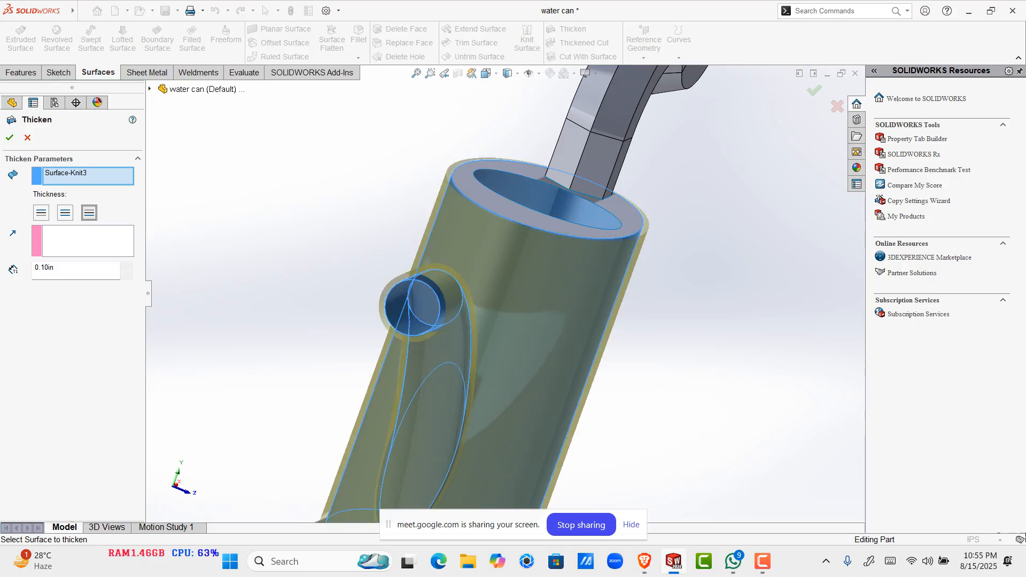
click(66, 213)
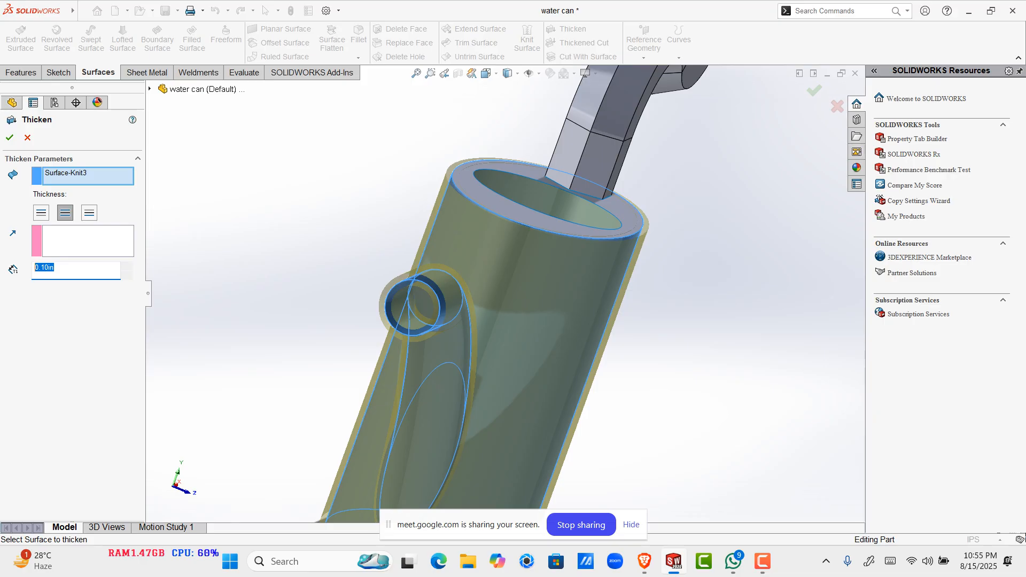
text(2mm)
key(Return)
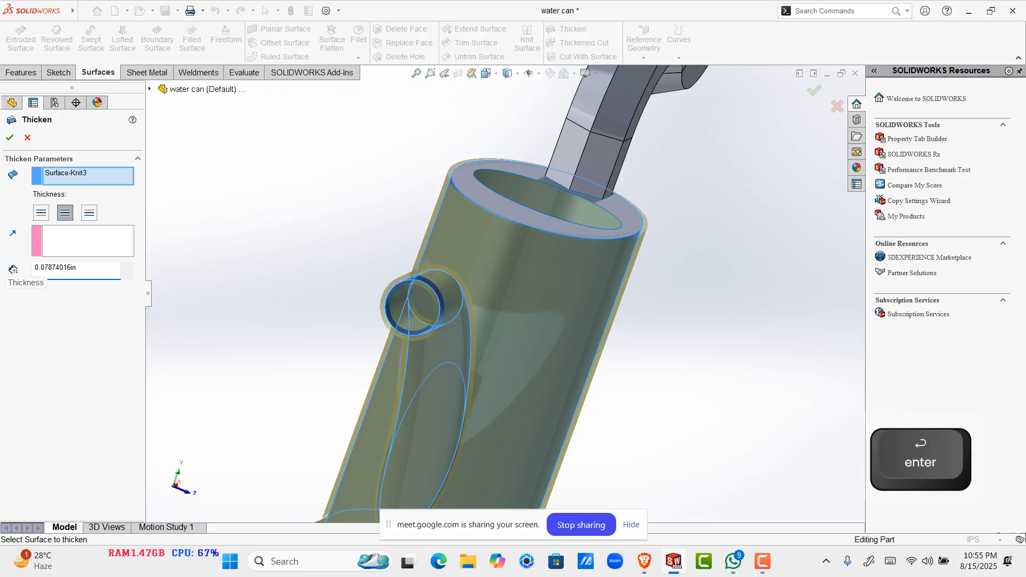
Step: Examine the thickened spout tip, the spout's curved section and the rim around the can's top face
scroll(423, 337, down, 5)
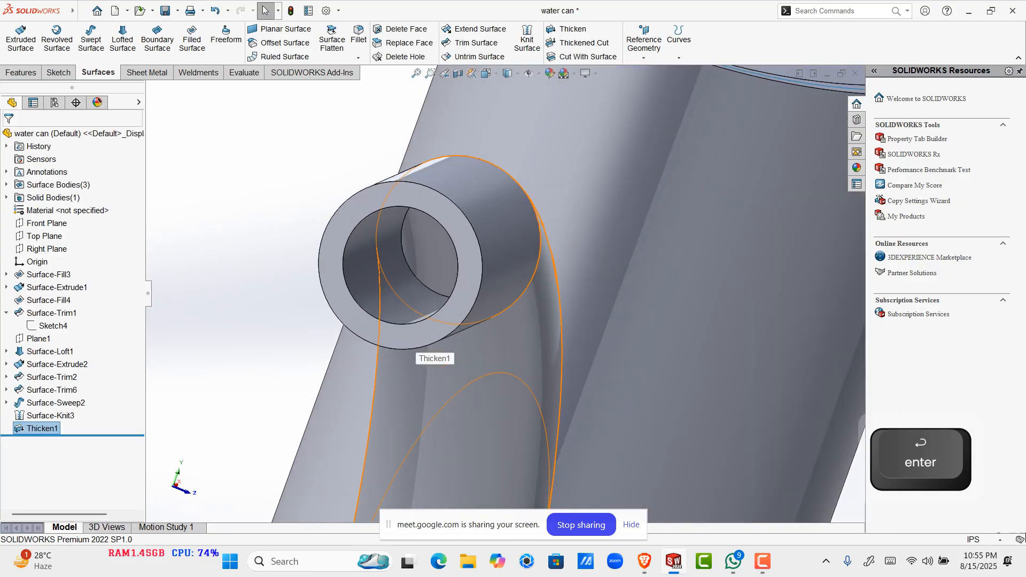
click(422, 338)
scroll(515, 289, up, 4)
middle_drag(516, 289, 357, 226)
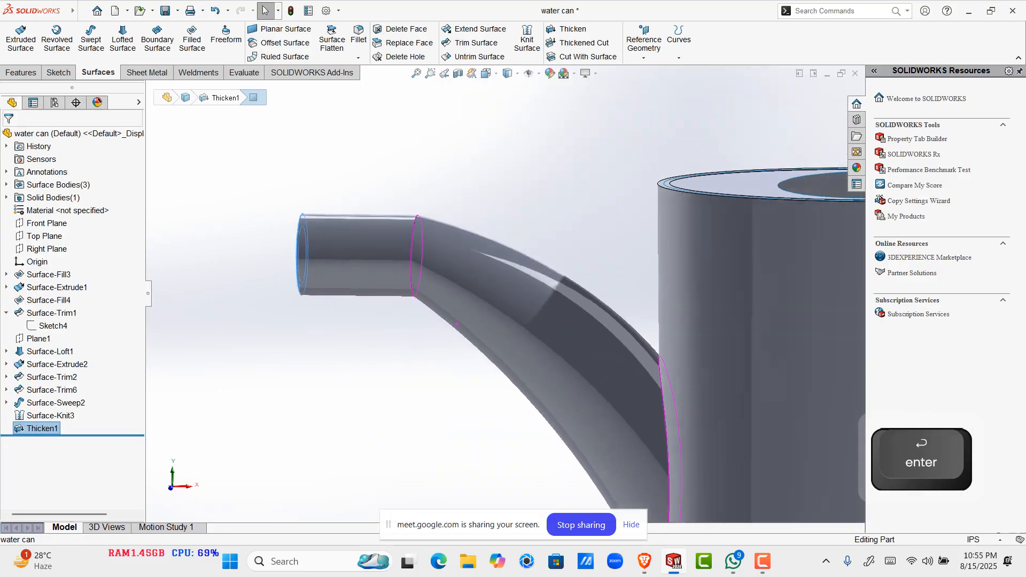
scroll(357, 227, up, 3)
scroll(631, 230, up, 3)
scroll(647, 214, down, 7)
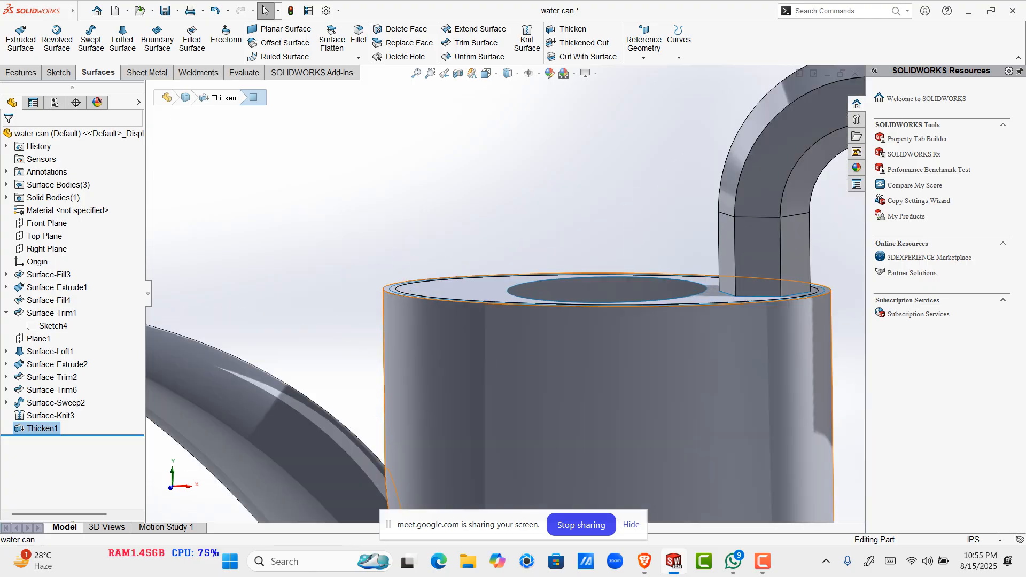
middle_drag(612, 310, 577, 361)
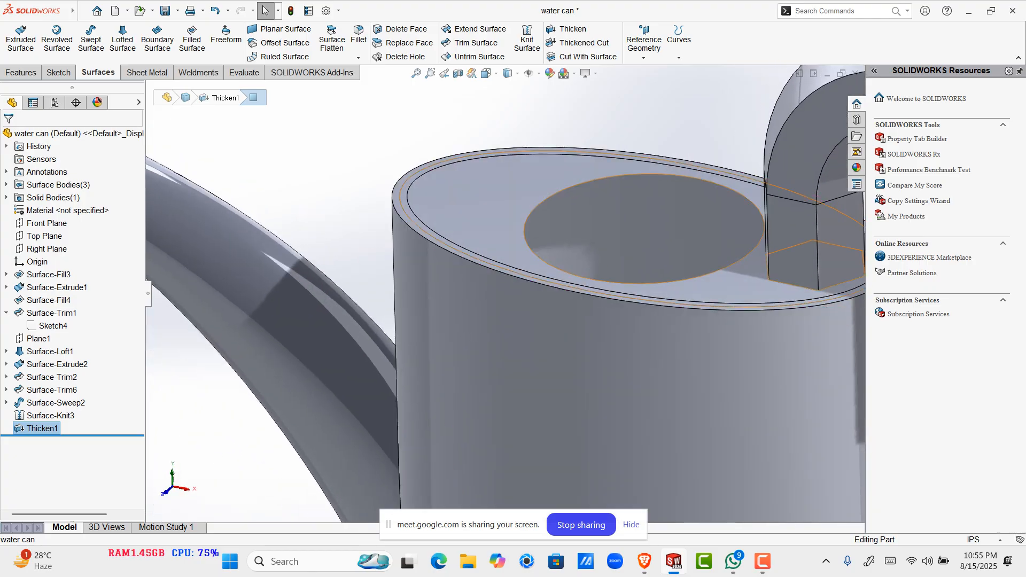
Step: Knit the can's top surface, Surface-Trim6, with the handle's Surface-Sweep2, keeping Merge entities enabled
click(478, 190)
scroll(625, 227, up, 3)
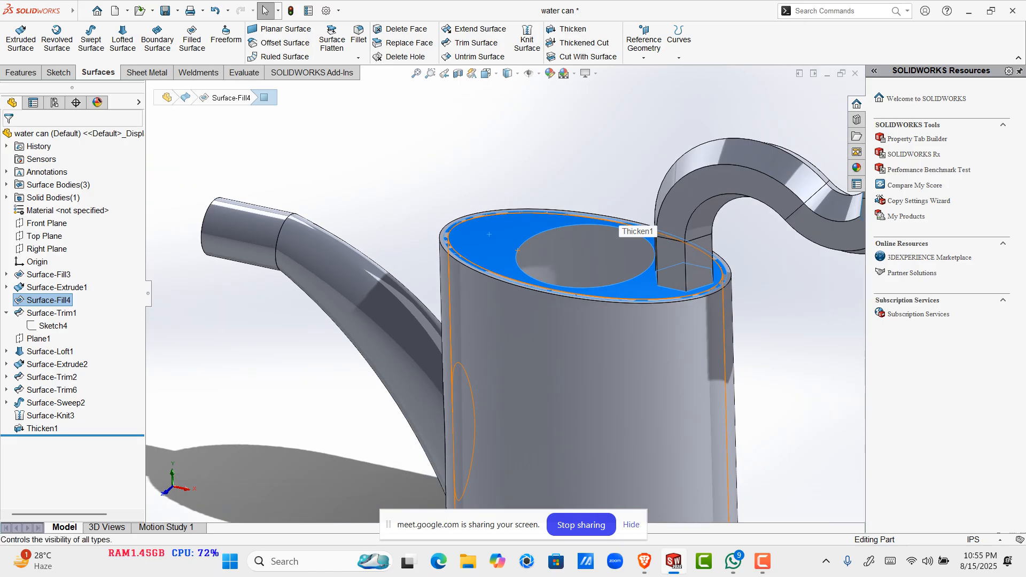
click(527, 39)
click(759, 161)
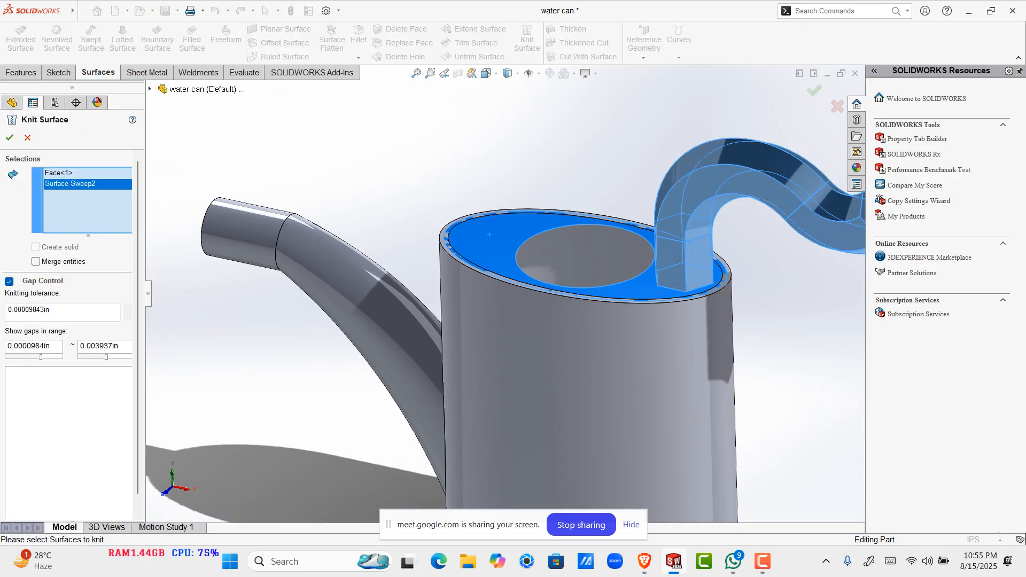
right_click(81, 191)
click(127, 199)
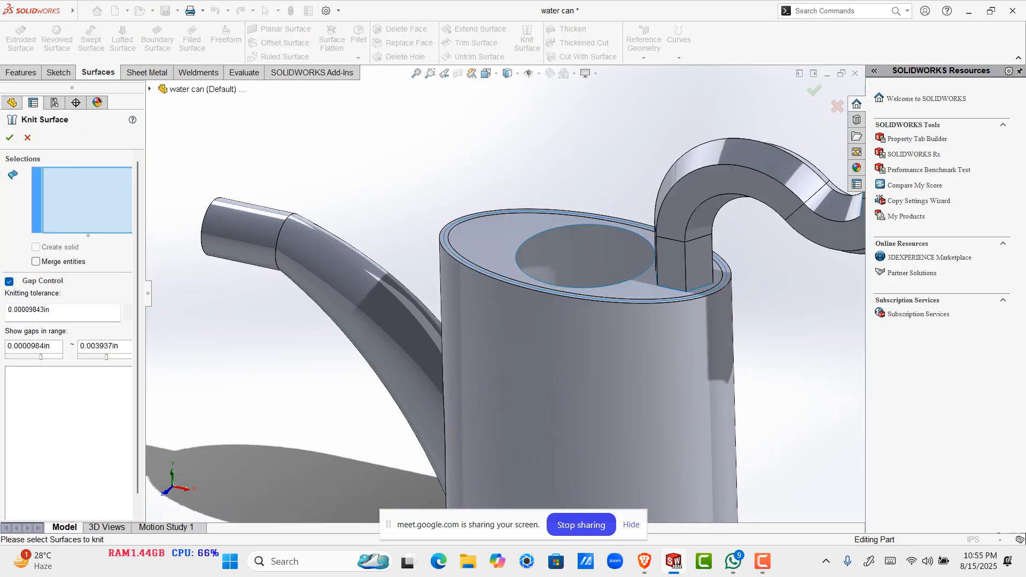
click(489, 240)
click(759, 161)
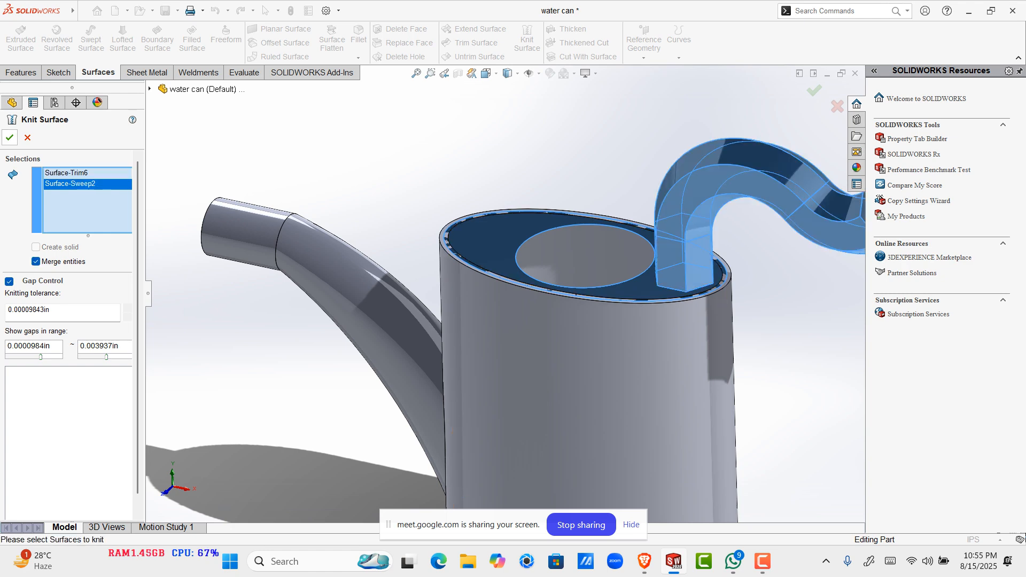
click(9, 137)
Step: Thicken the knitted top and handle surface by 0.07874016 in on both sides with Merge result enabled
scroll(504, 293, up, 4)
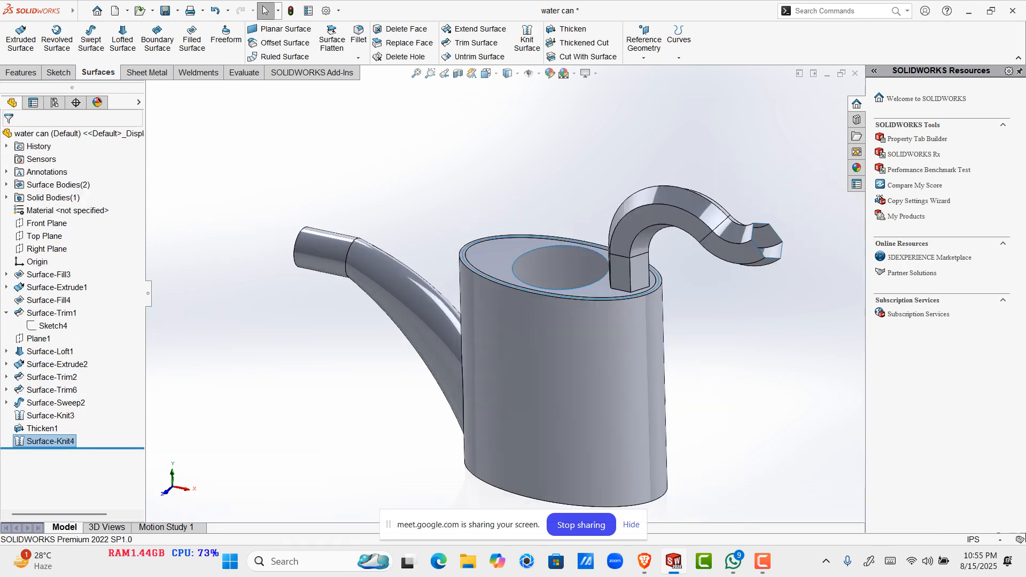
middle_drag(505, 293, 545, 295)
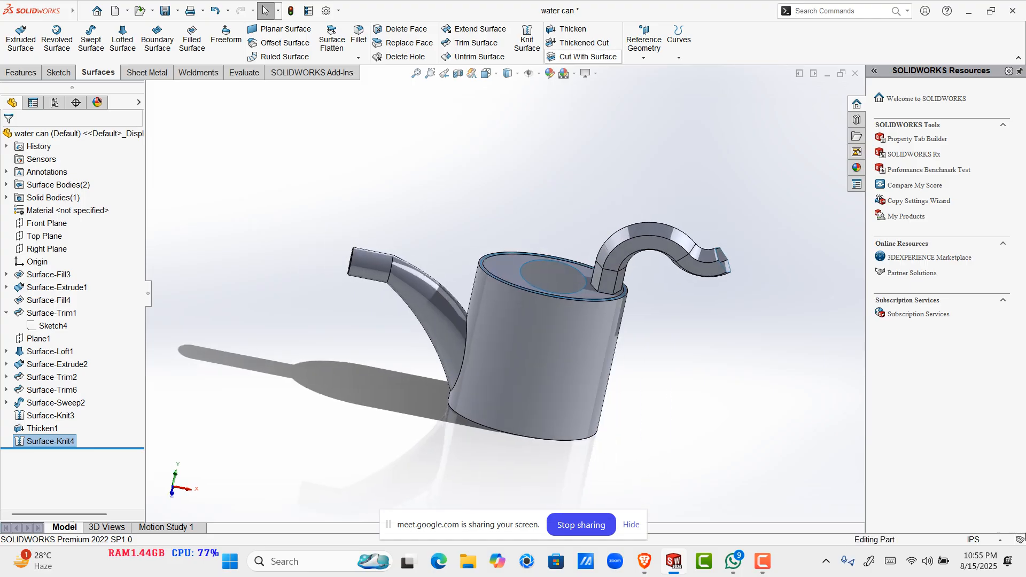
click(572, 29)
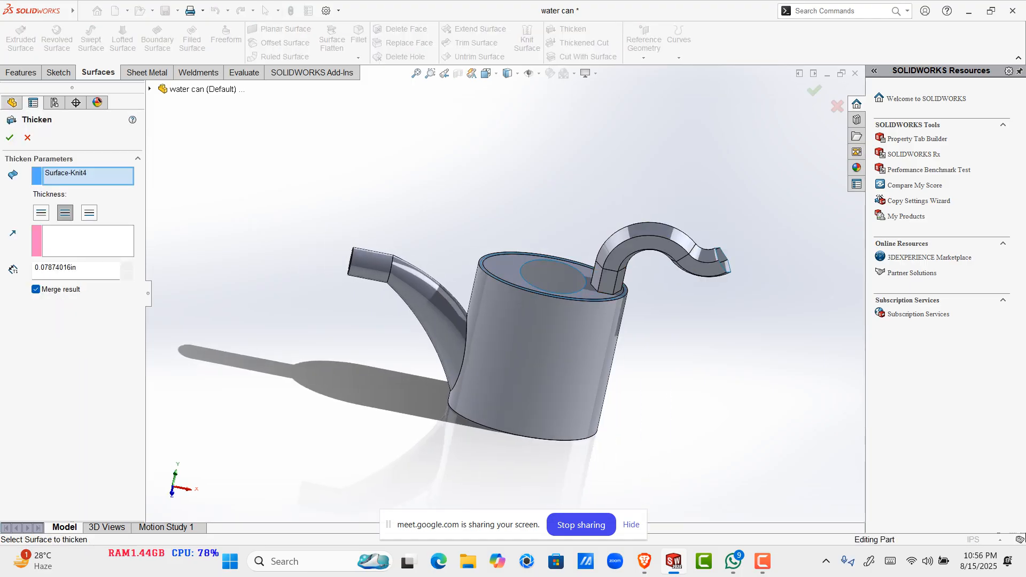
scroll(613, 287, down, 6)
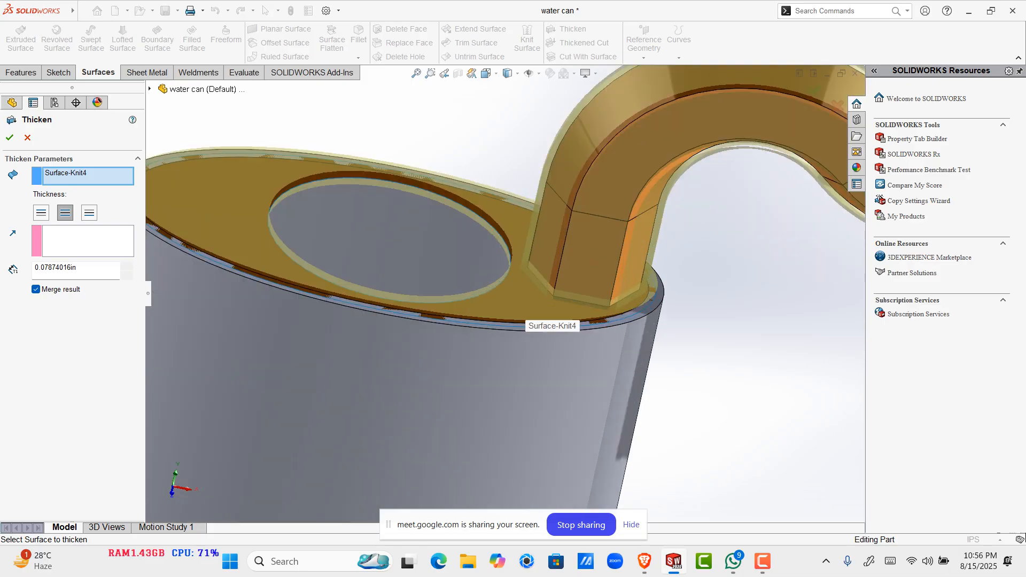
scroll(500, 286, up, 4)
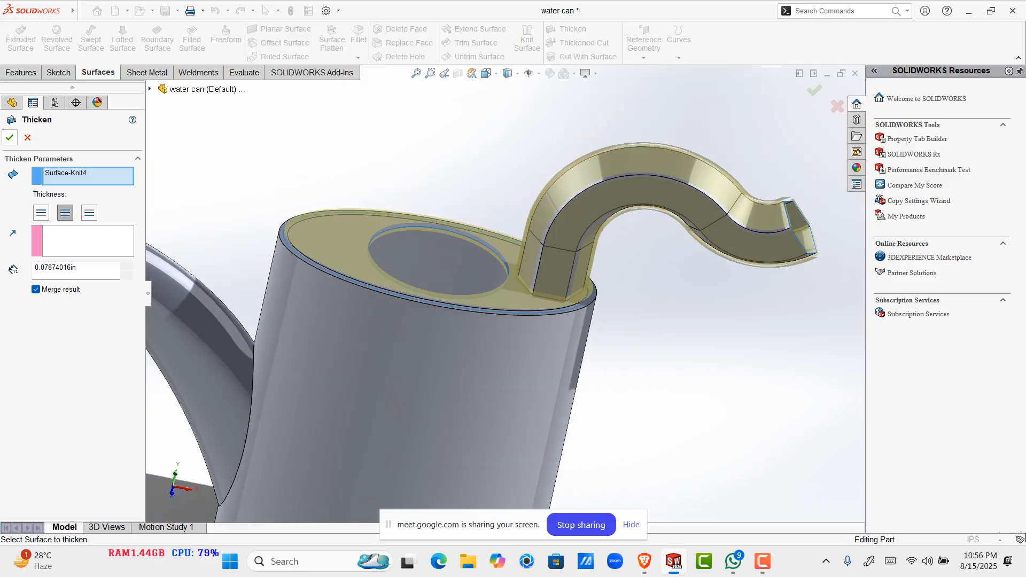
click(10, 138)
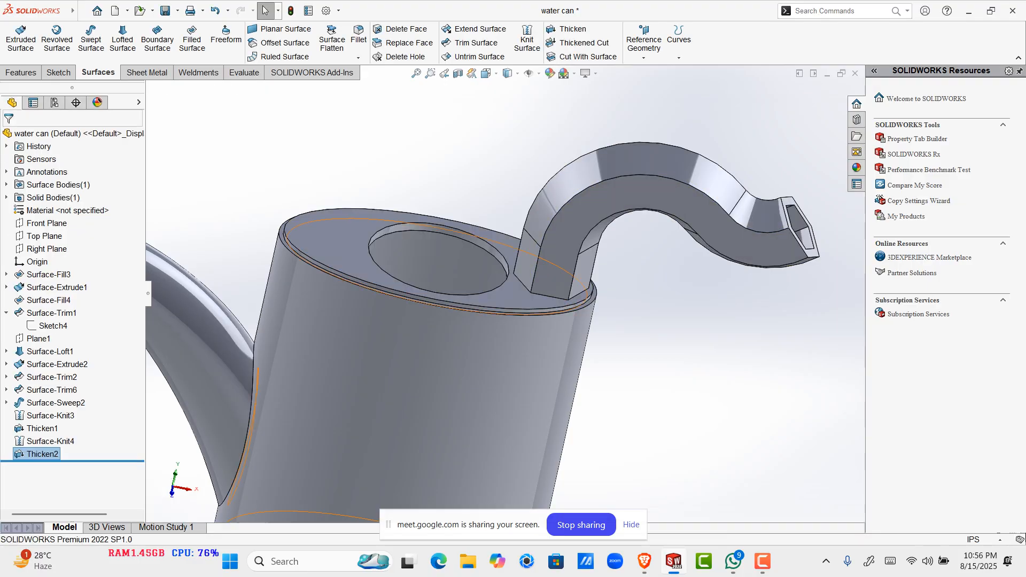
Step: Examine the thickened handle's hollow end, the whole can, and the rim where the top plate meets the body wall
scroll(551, 346, up, 5)
scroll(603, 261, down, 7)
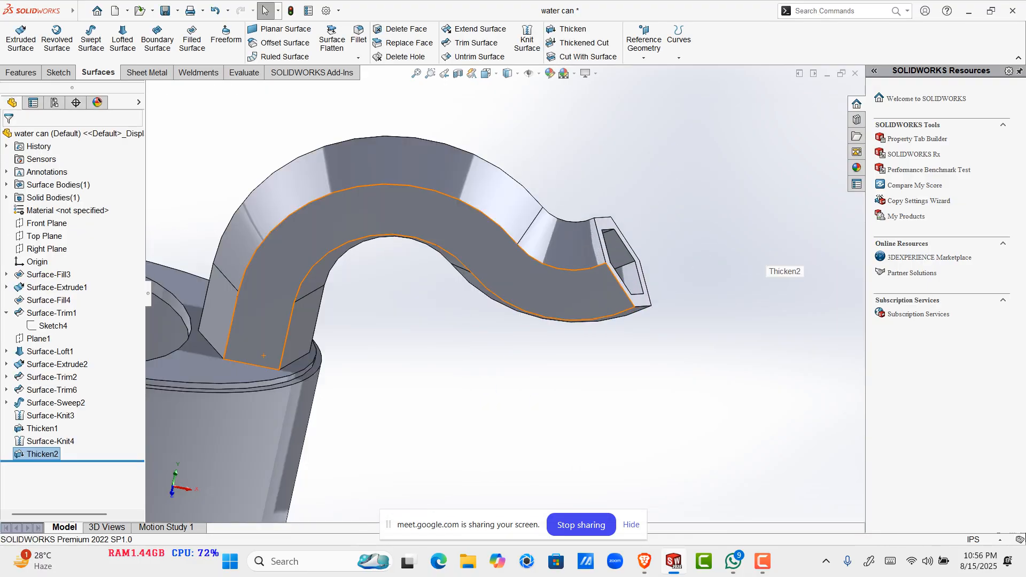
middle_drag(602, 256, 545, 302)
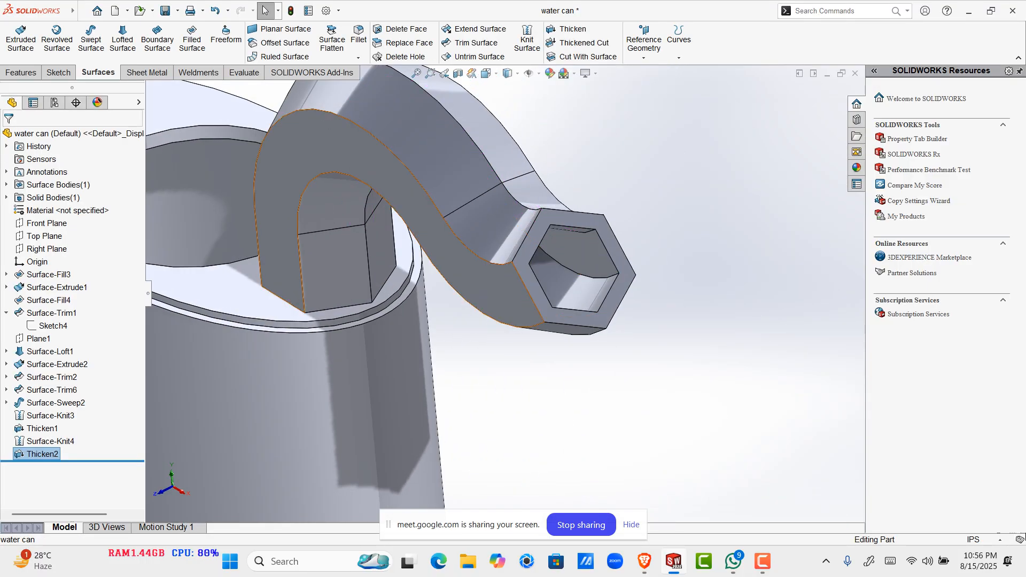
scroll(545, 302, up, 6)
middle_drag(334, 331, 354, 338)
scroll(384, 337, down, 6)
scroll(373, 347, up, 4)
scroll(373, 348, up, 3)
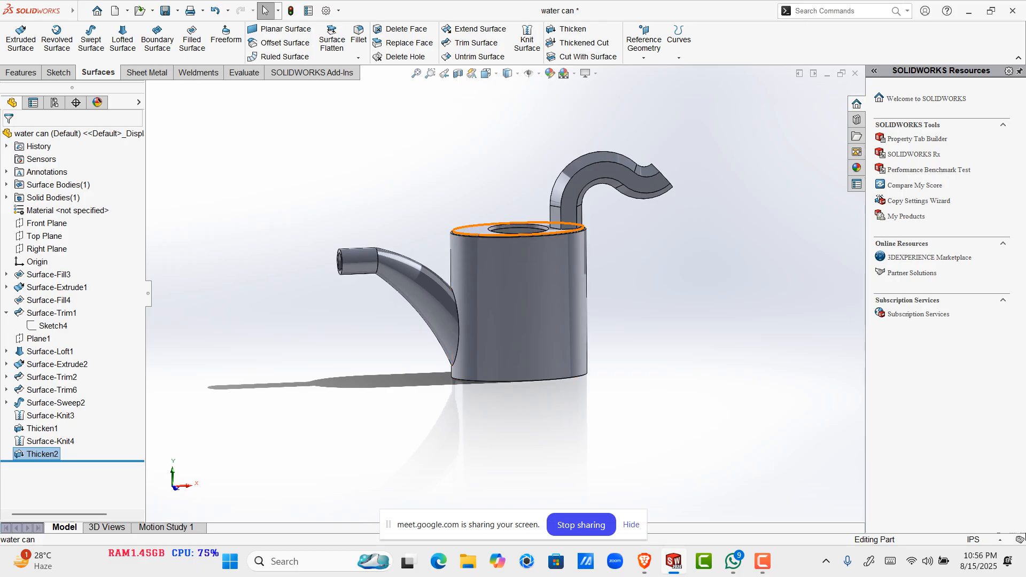
scroll(449, 321, down, 5)
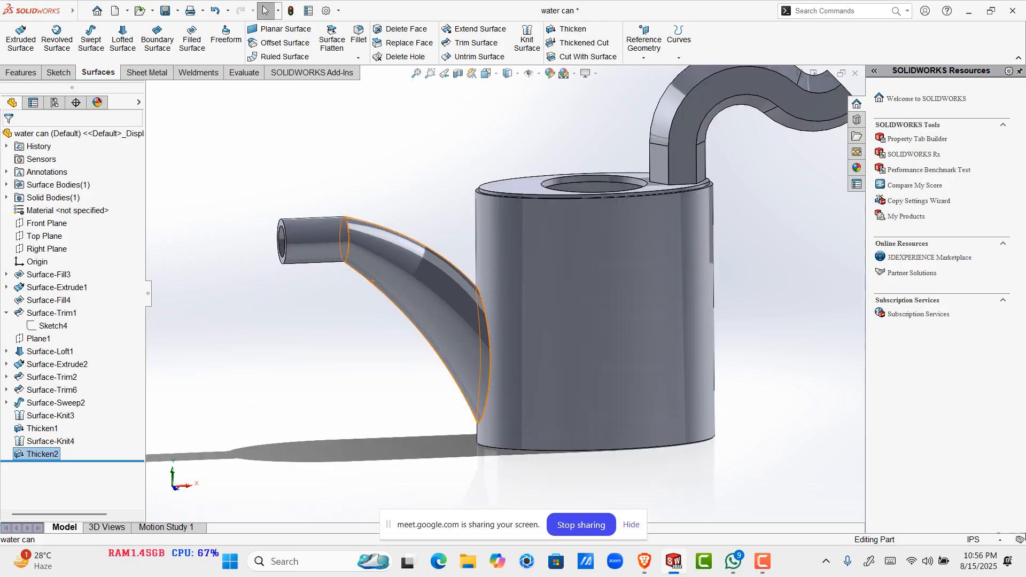
scroll(497, 187, down, 8)
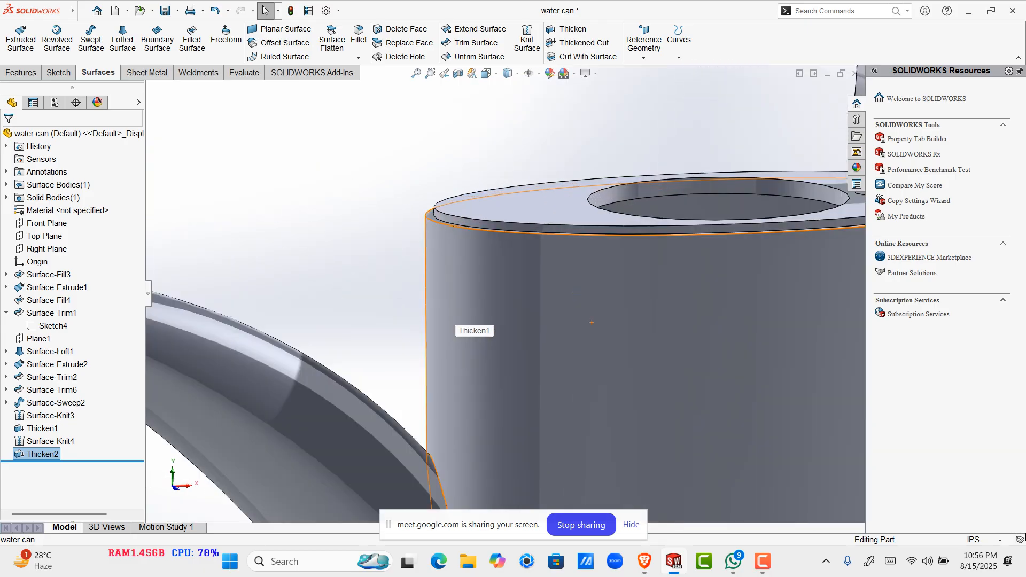
middle_drag(500, 217, 494, 241)
scroll(497, 243, up, 4)
scroll(556, 235, down, 2)
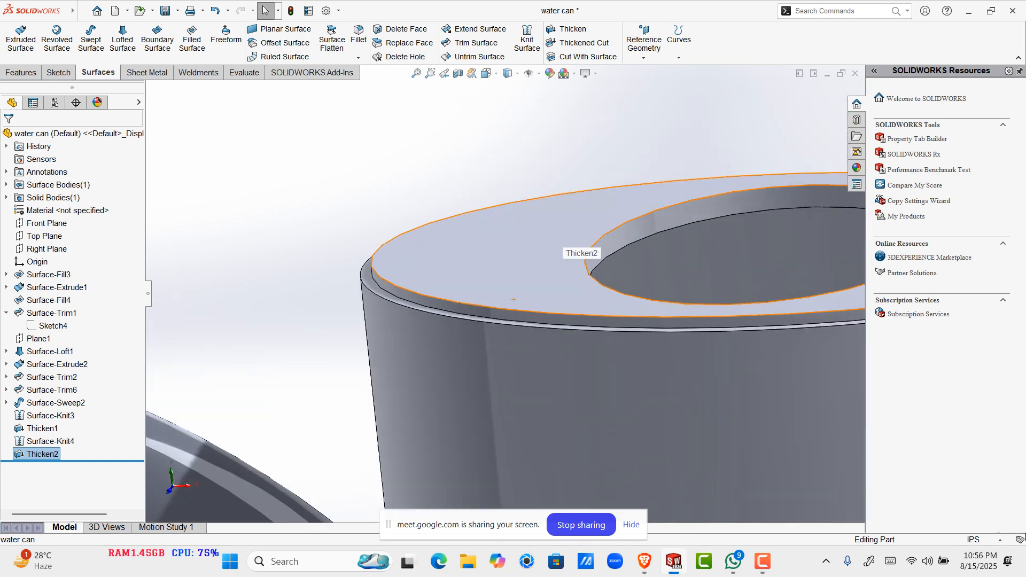
Step: Edit the top and handle thickening so material is added only on the inner side, below the can's top face
click(550, 232)
click(580, 184)
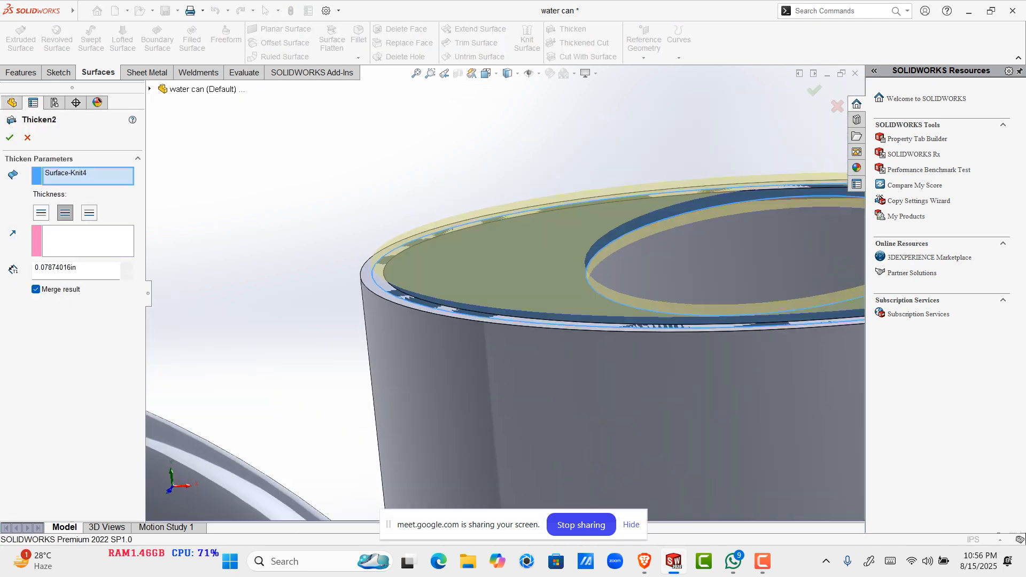
click(89, 213)
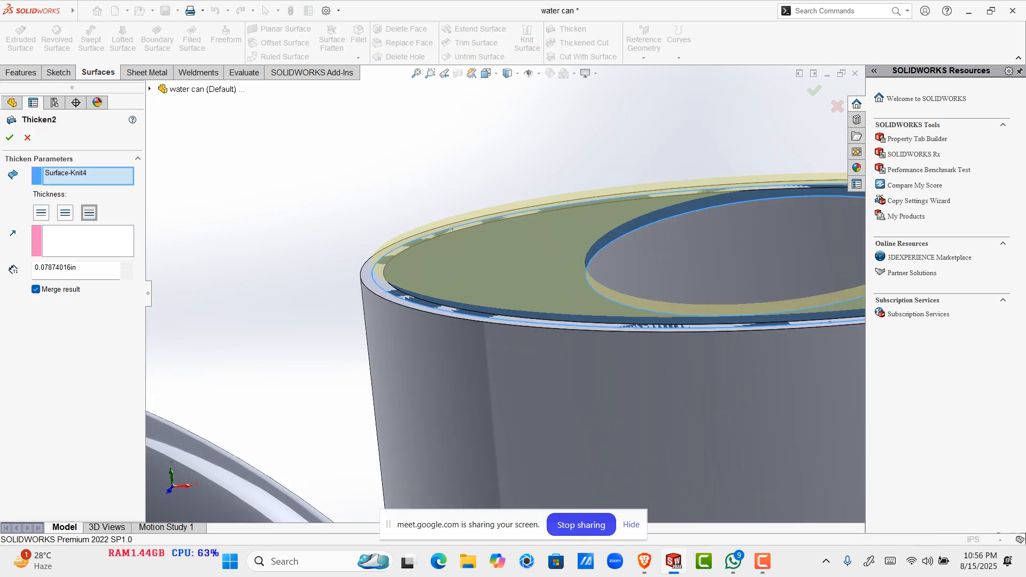
click(41, 213)
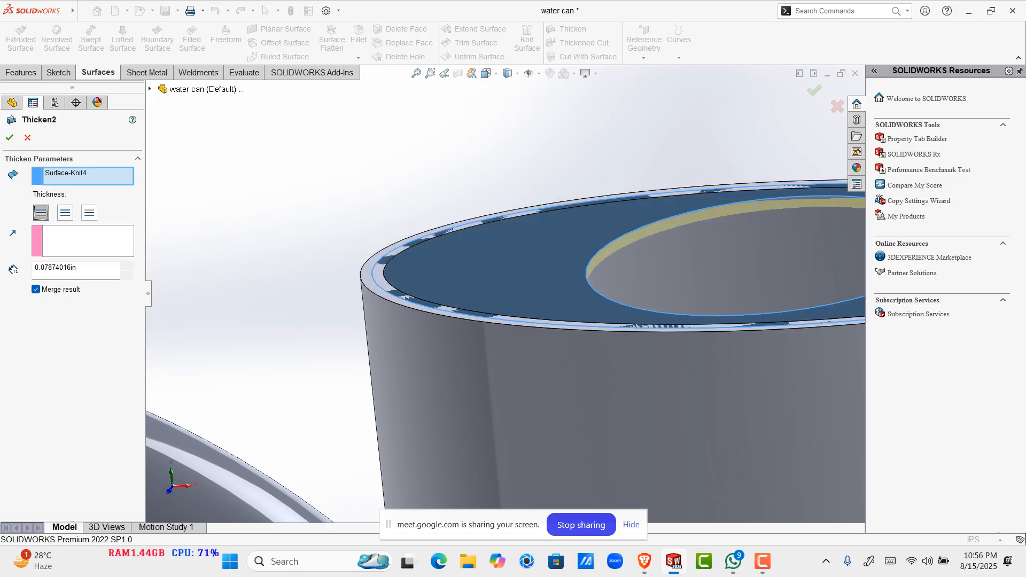
click(10, 137)
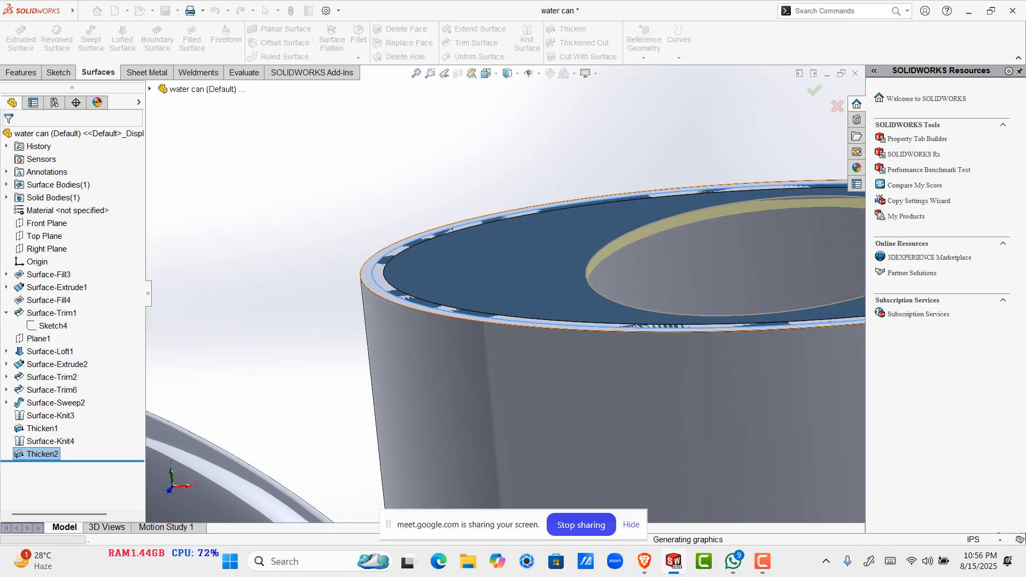
scroll(620, 296, up, 9)
scroll(620, 297, down, 4)
scroll(620, 297, up, 5)
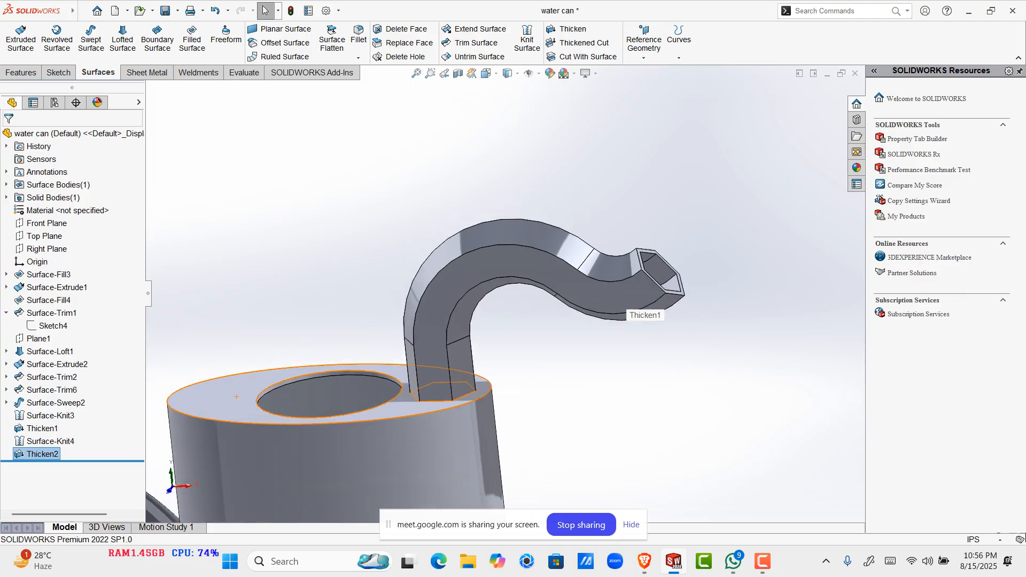
Step: Compare the thickened can with the reference watering can picture open in the Brave browser
key(Escape)
scroll(452, 384, up, 2)
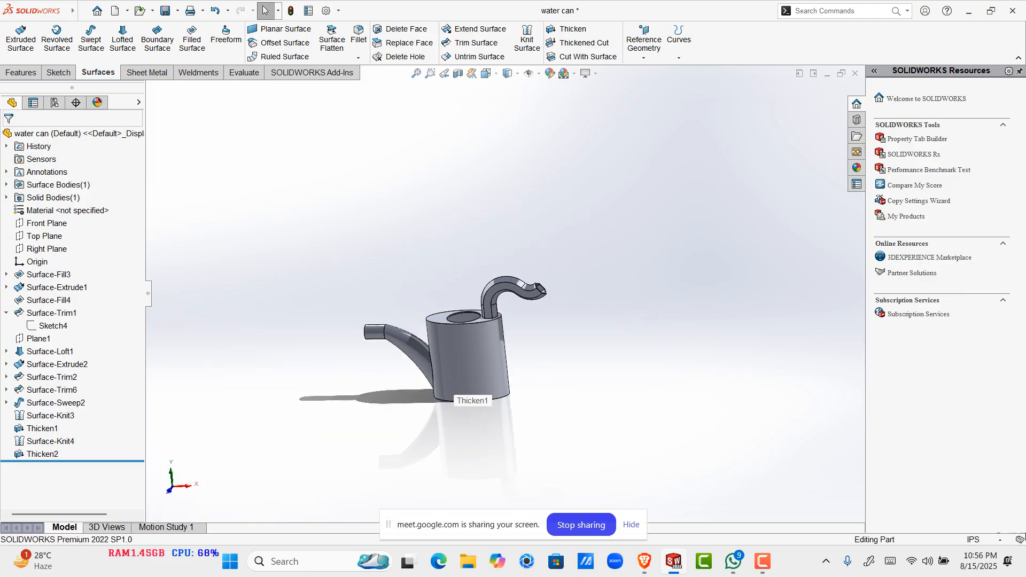
middle_drag(452, 384, 477, 355)
scroll(477, 355, down, 1)
scroll(468, 321, down, 3)
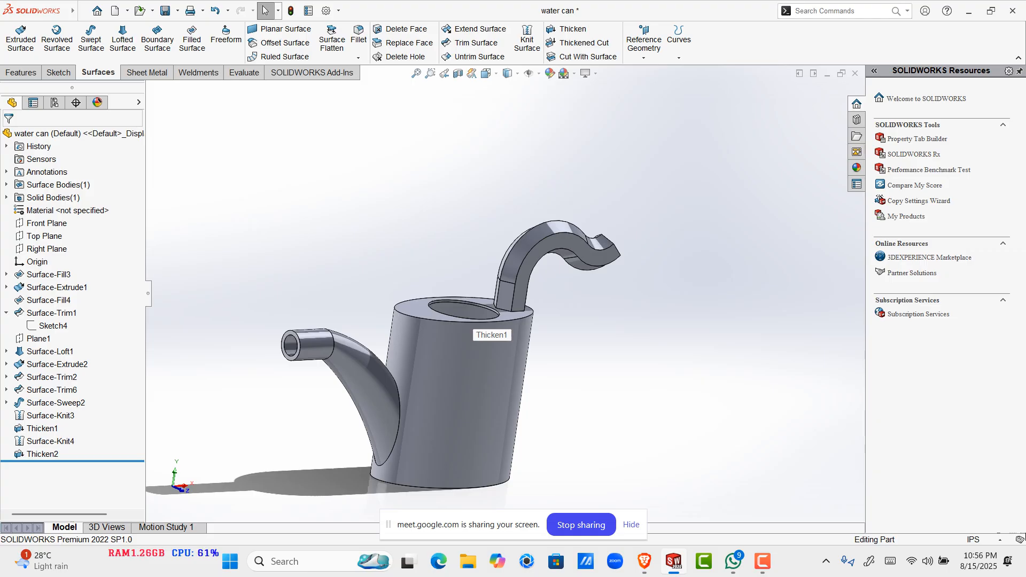
mouse_move(644, 561)
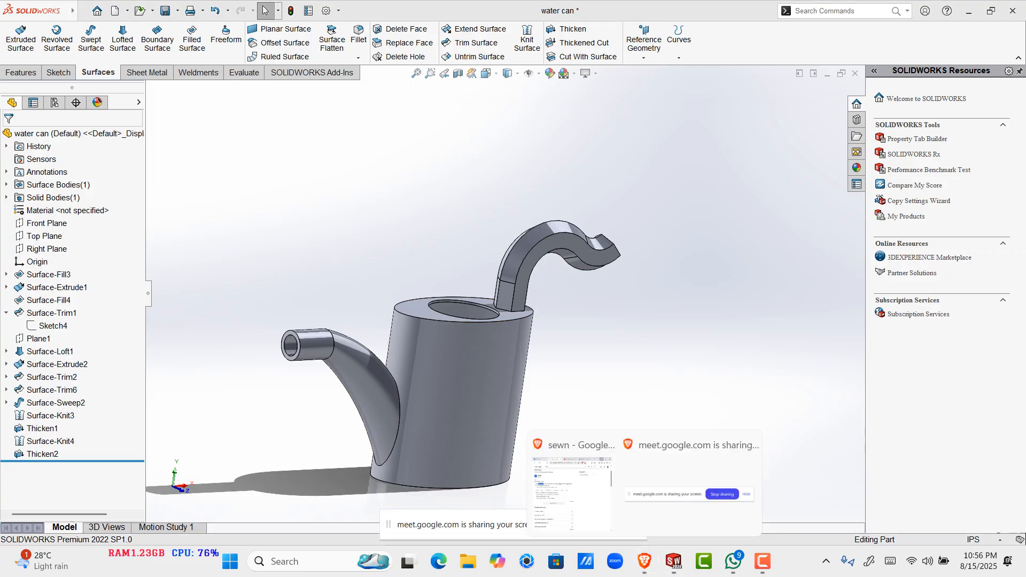
click(570, 491)
click(375, 138)
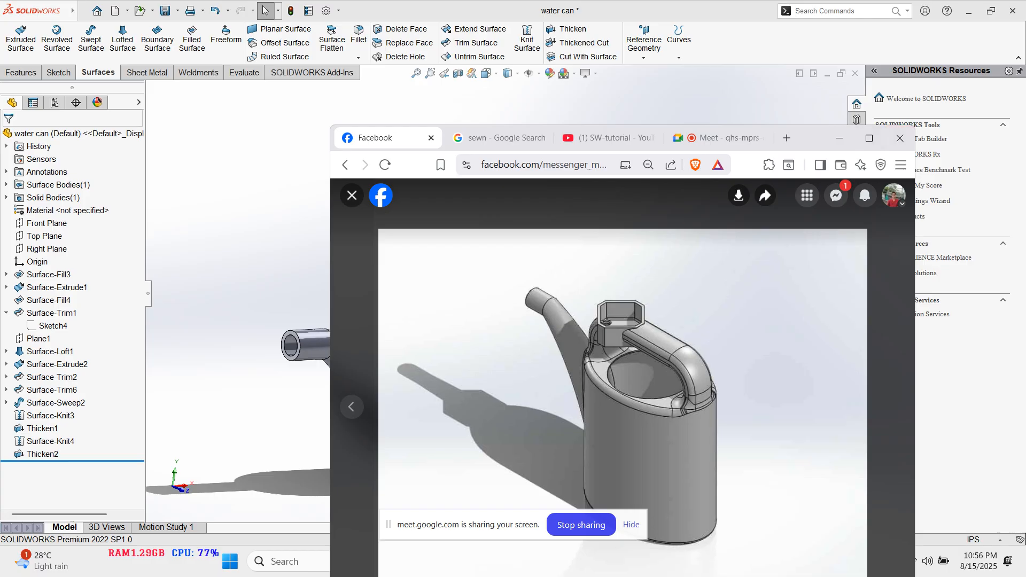
click(839, 138)
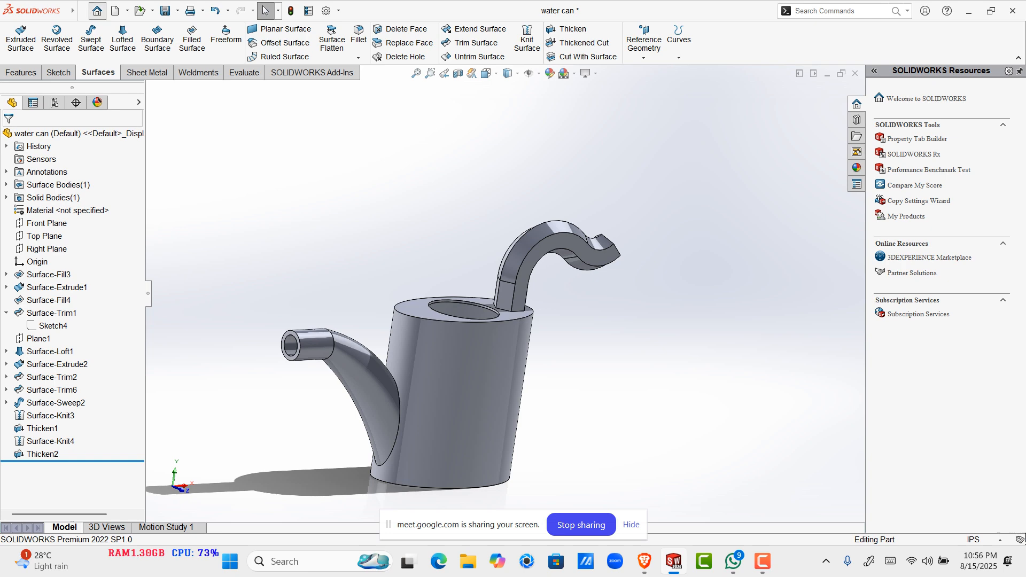
Step: Open the finished reference part watercan v1.2 from the SOlidworks 2022 folder
click(97, 11)
click(651, 169)
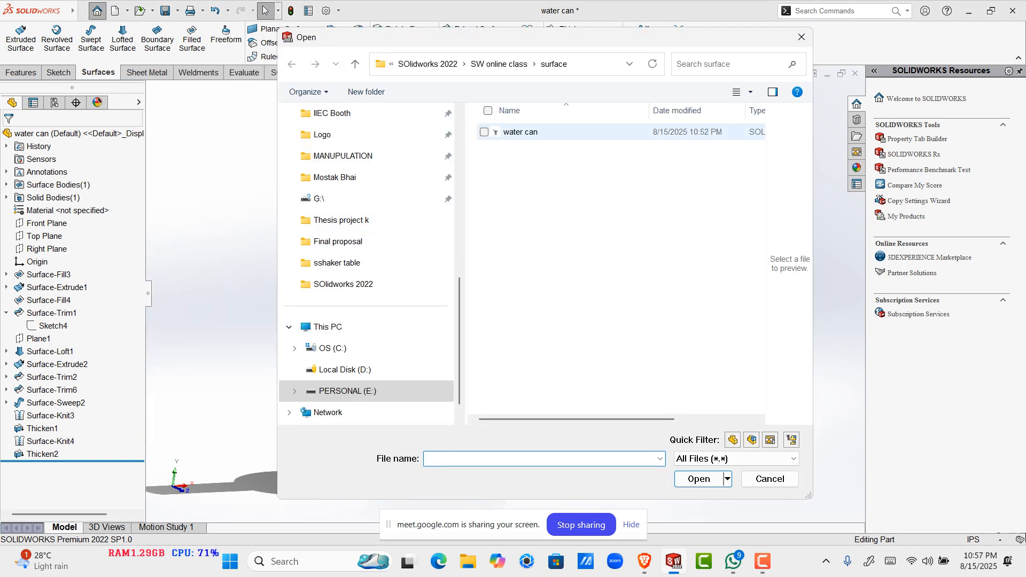
click(499, 64)
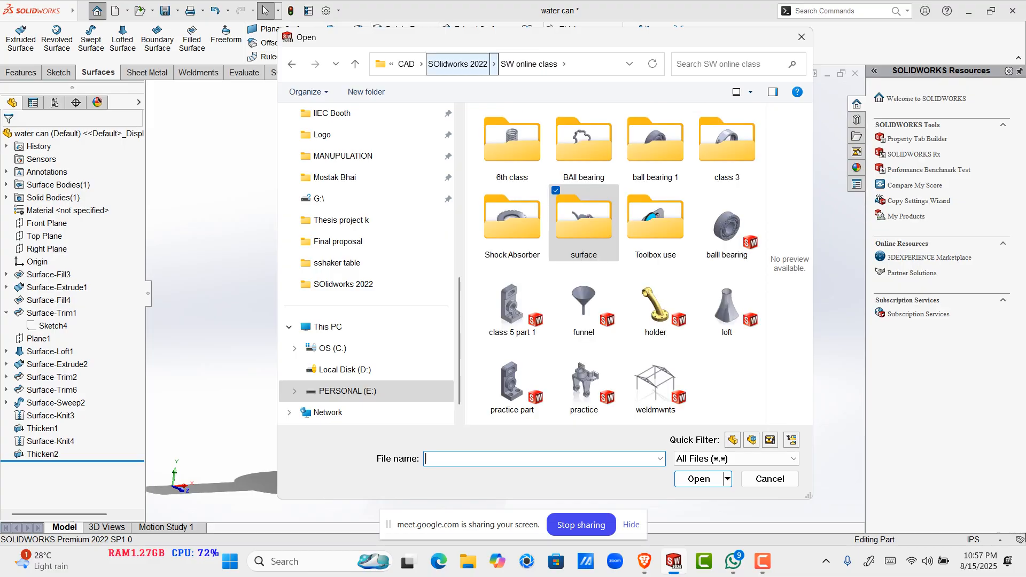
click(456, 64)
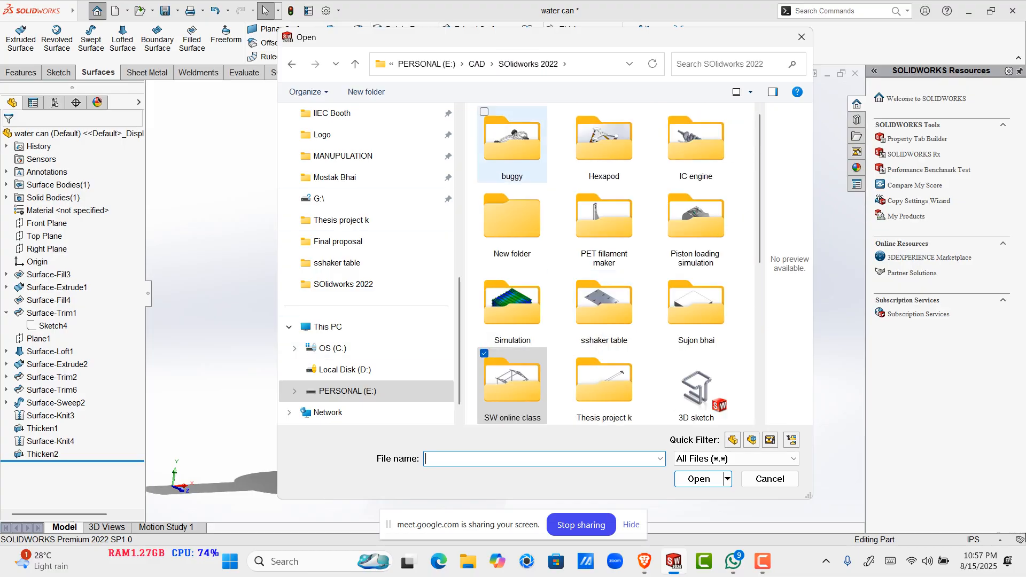
scroll(604, 305, down, 3)
scroll(604, 305, up, 2)
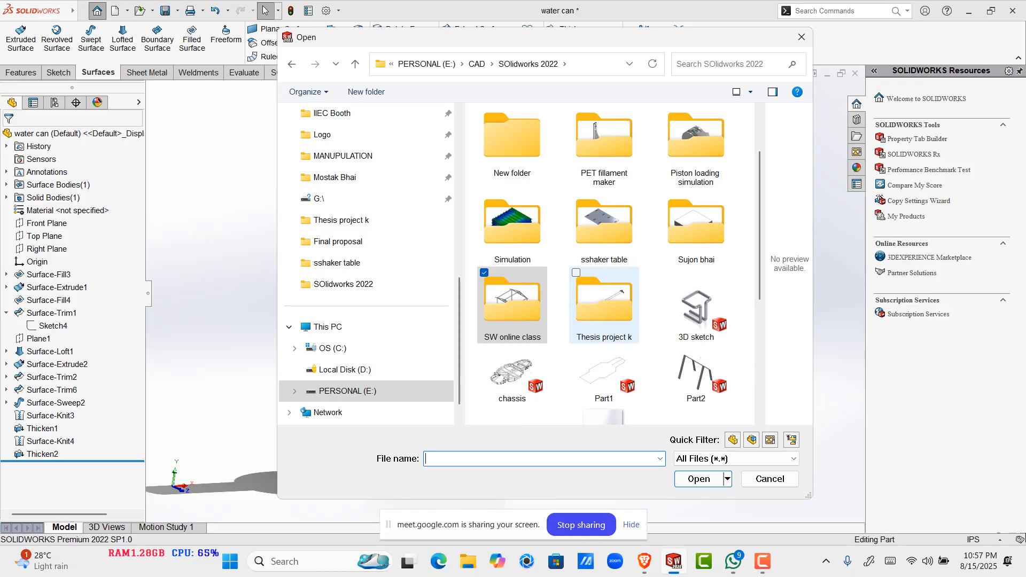
scroll(603, 310, down, 3)
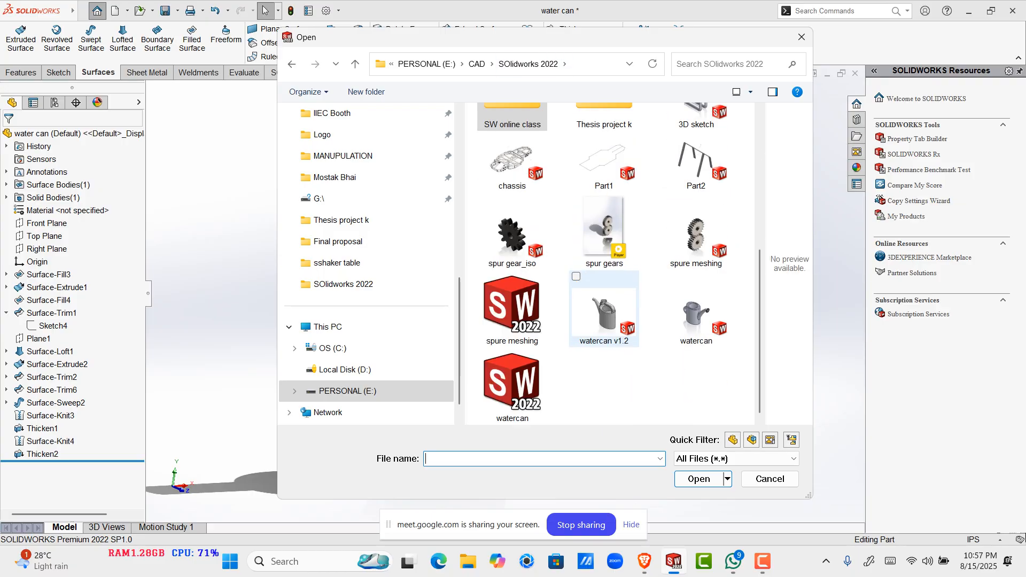
click(604, 310)
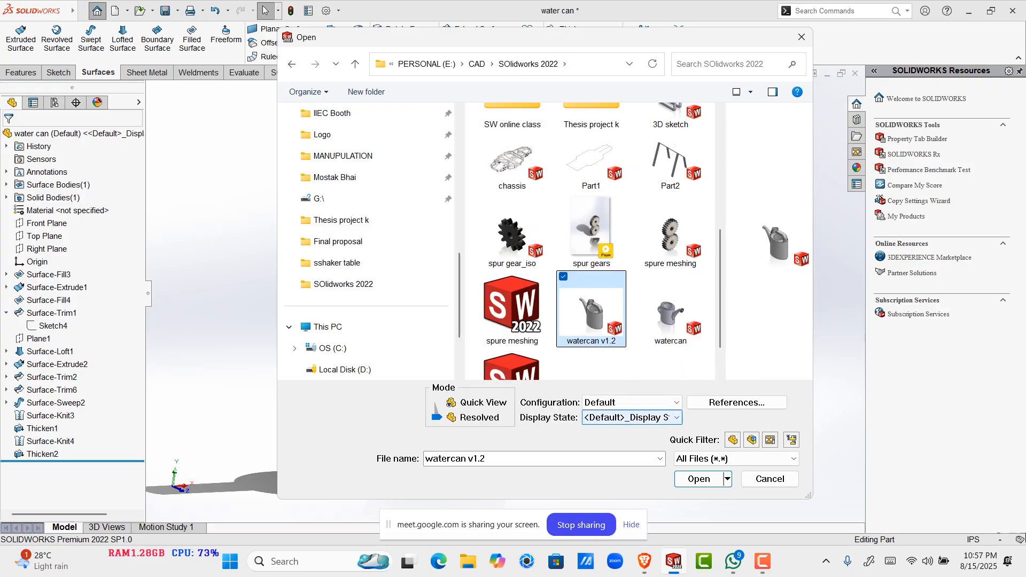
scroll(604, 310, down, 1)
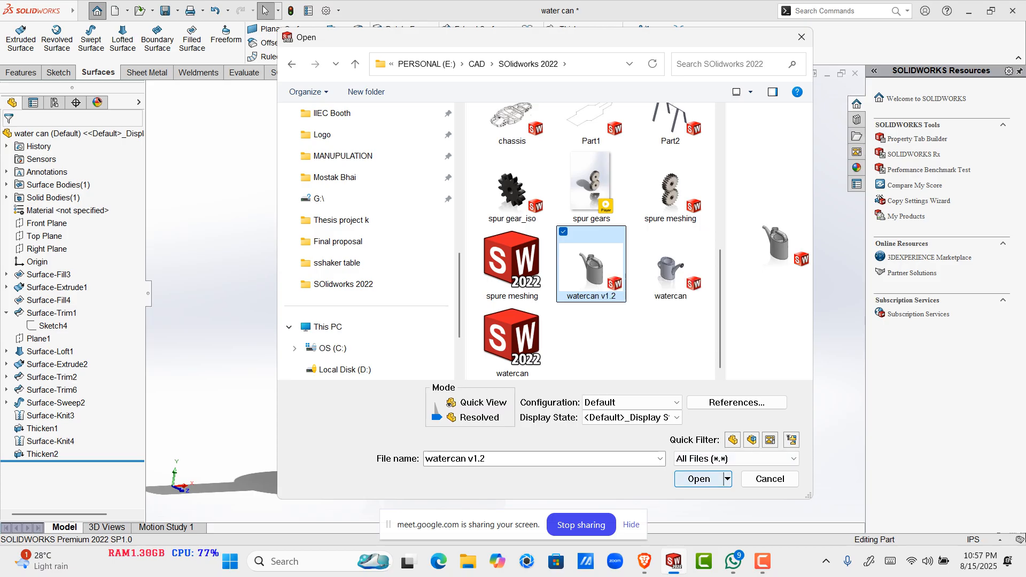
click(699, 479)
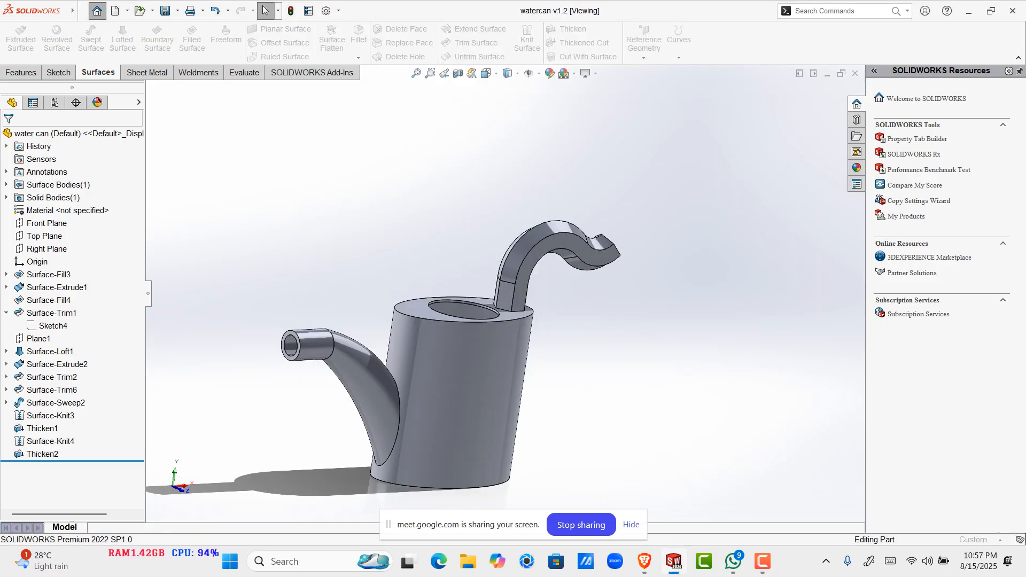
Step: Examine the reference can's fillets where the spout meets the body and where the handle meets the top
middle_drag(534, 342, 649, 304)
scroll(551, 251, down, 3)
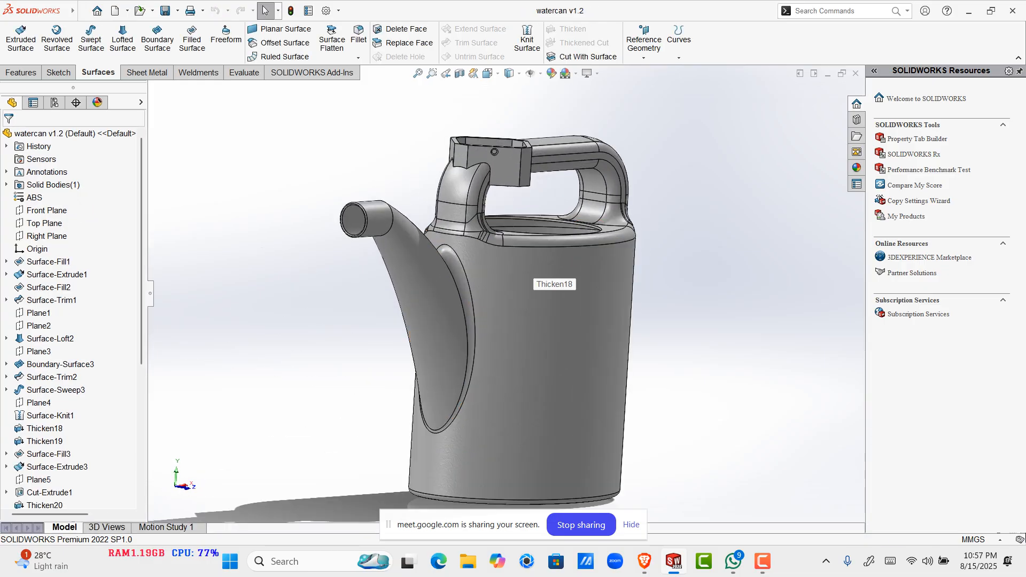
scroll(419, 290, down, 4)
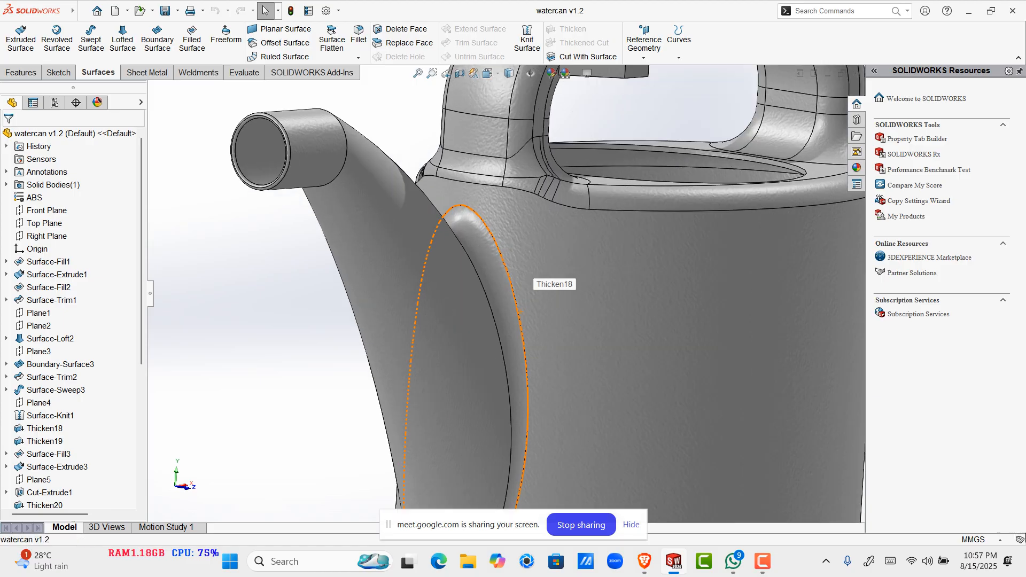
click(451, 274)
scroll(451, 273, up, 3)
middle_drag(540, 206, 516, 220)
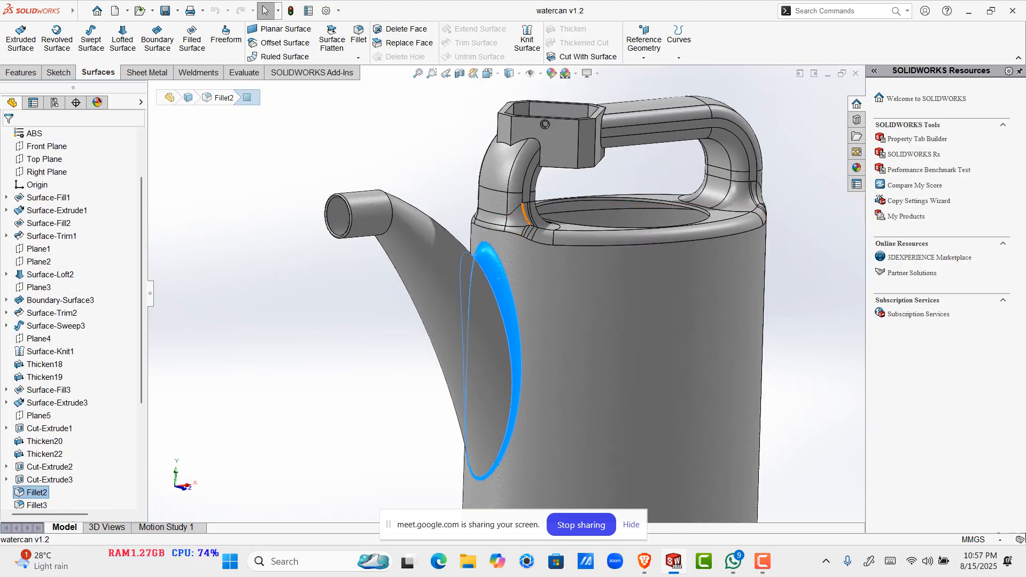
click(519, 219)
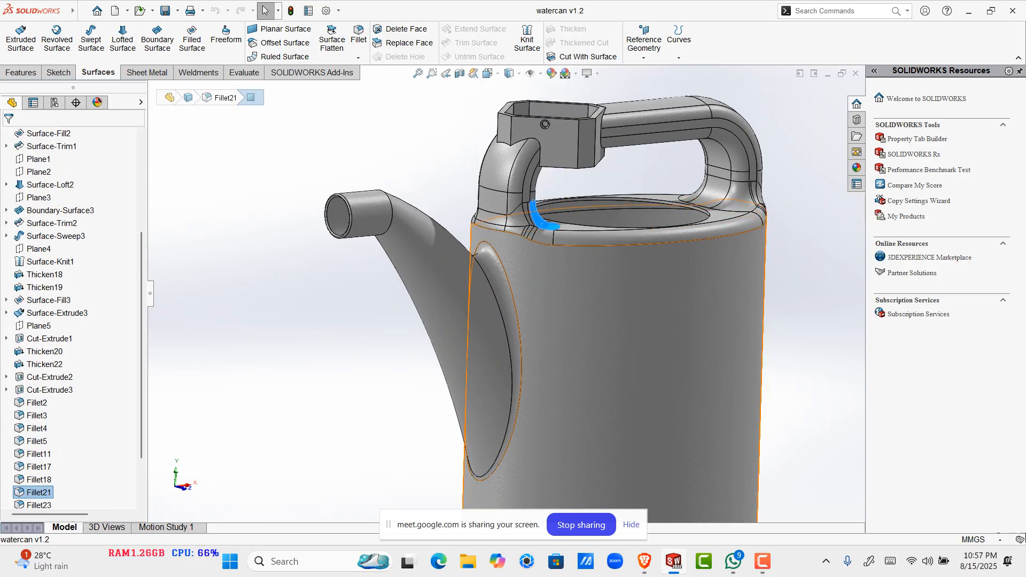
scroll(545, 304, up, 3)
scroll(49, 350, down, 2)
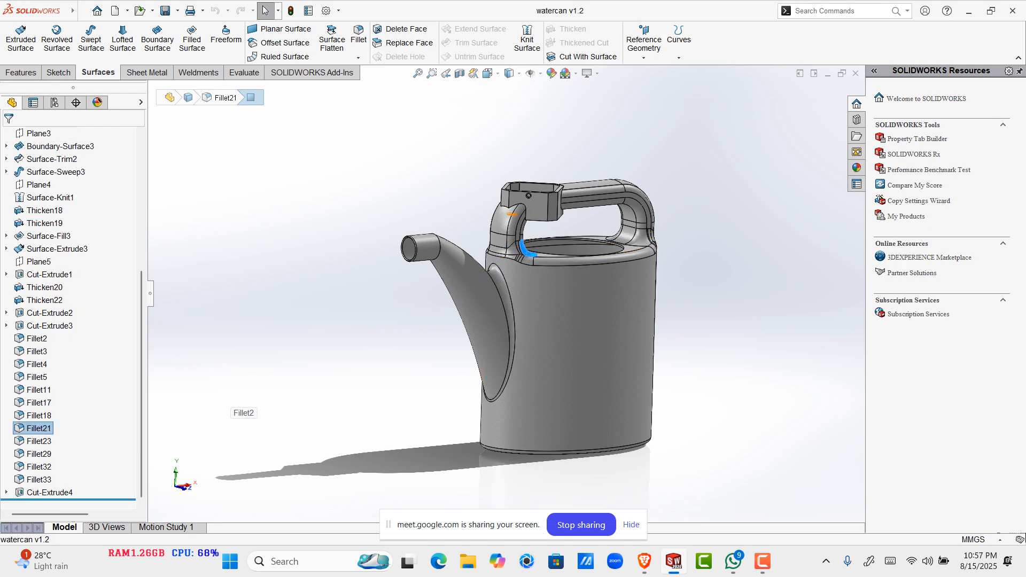
Step: Review the reference part's feature history from the first surfaces through the thickens, Cut-Extrude2, Cut-Extrude3 and the fillets
scroll(48, 351, up, 6)
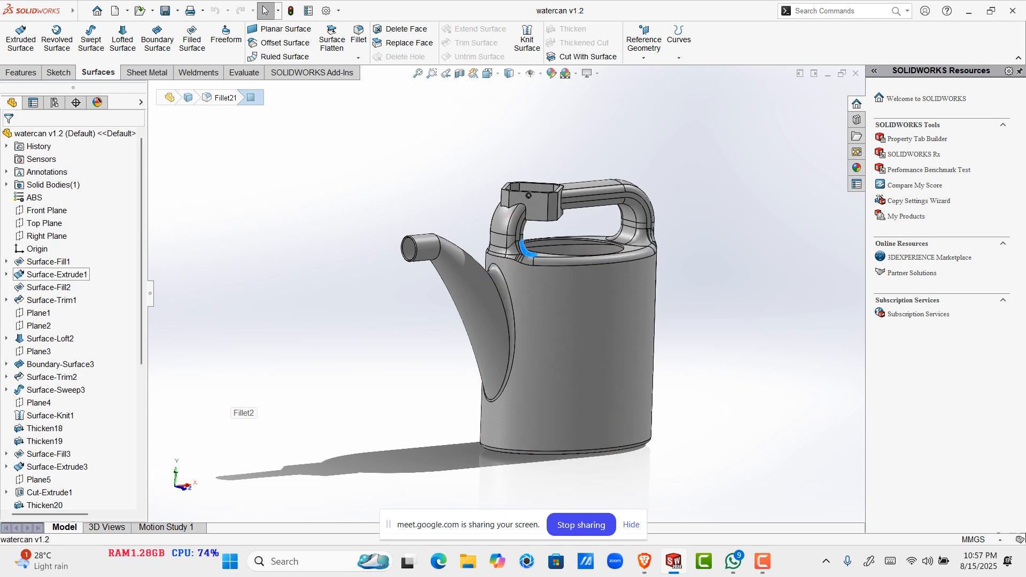
drag(72, 330, 103, 508)
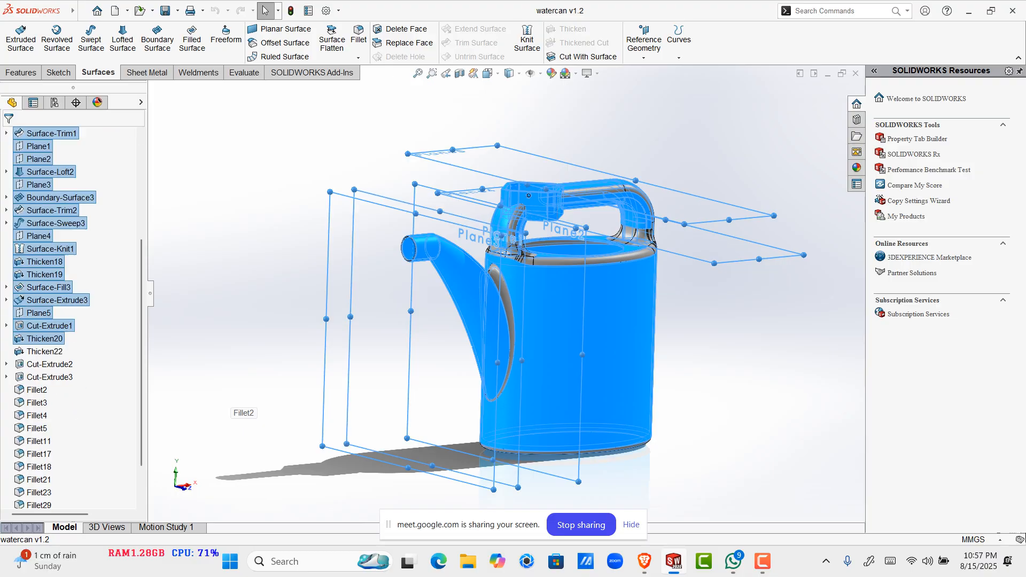
key(Escape)
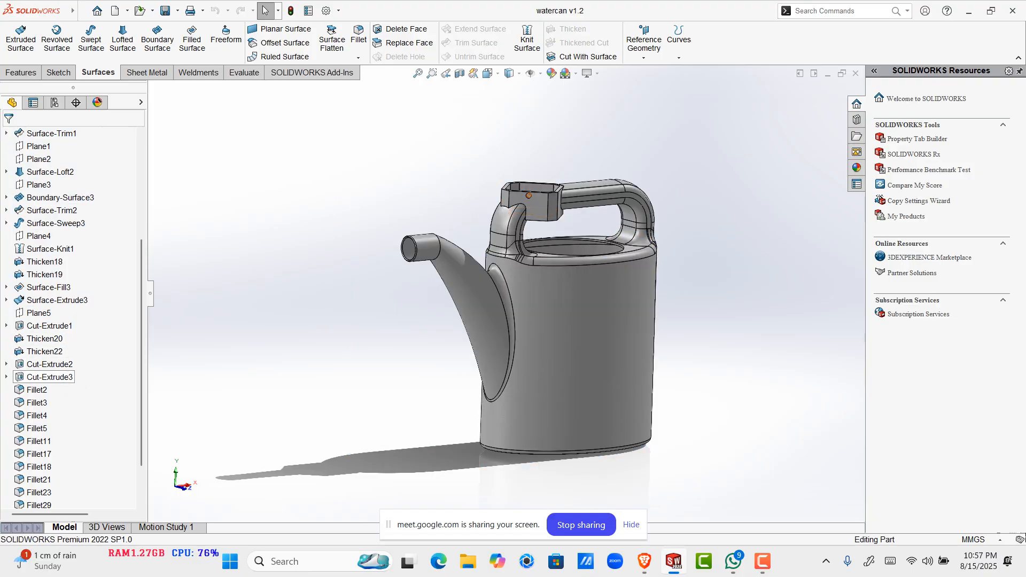
click(44, 364)
click(50, 378)
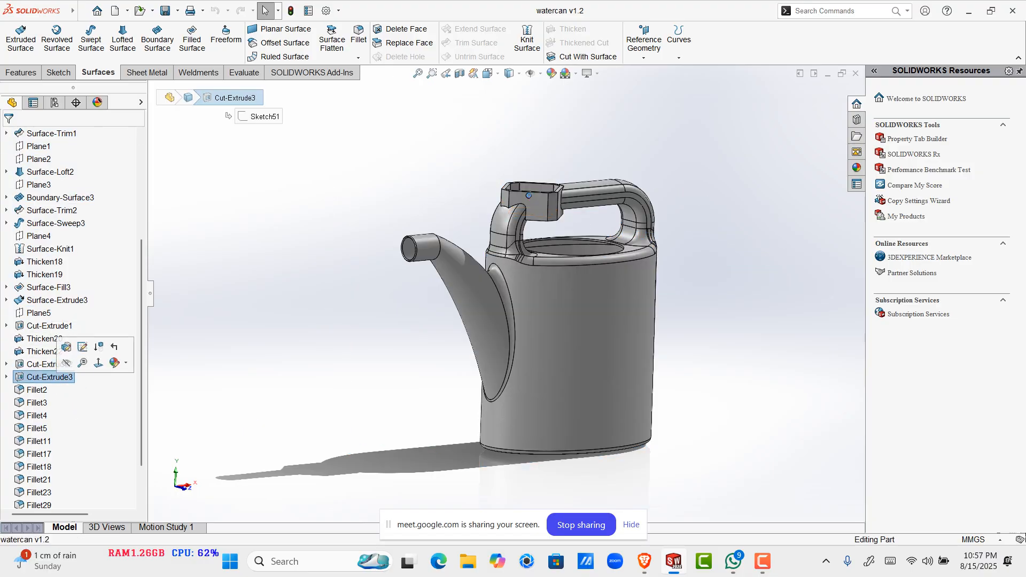
scroll(75, 347, down, 2)
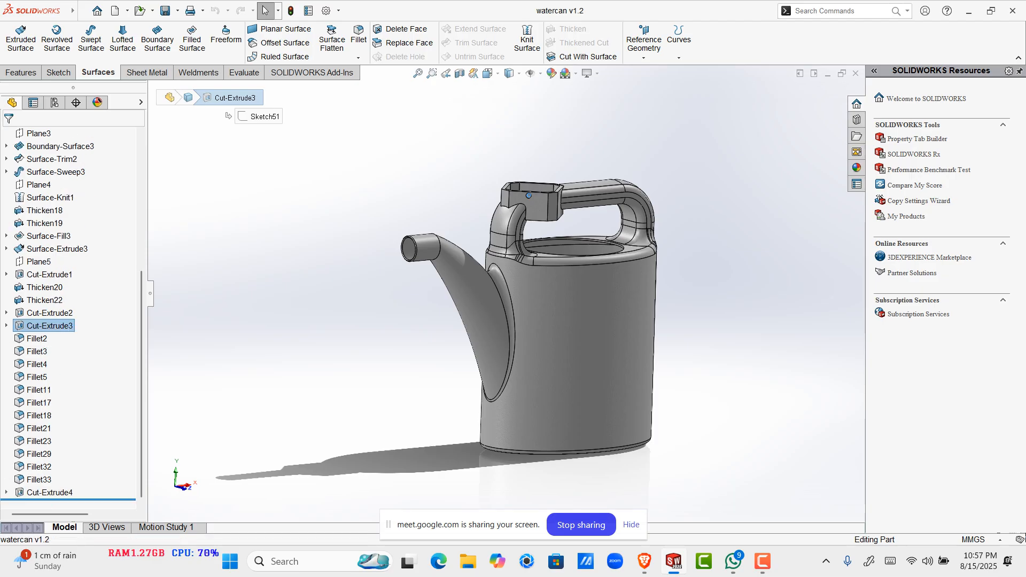
click(39, 403)
Step: Inspect Cut-Extrude4 and the round hole inside the octagonal cup, and close the reference part
click(50, 492)
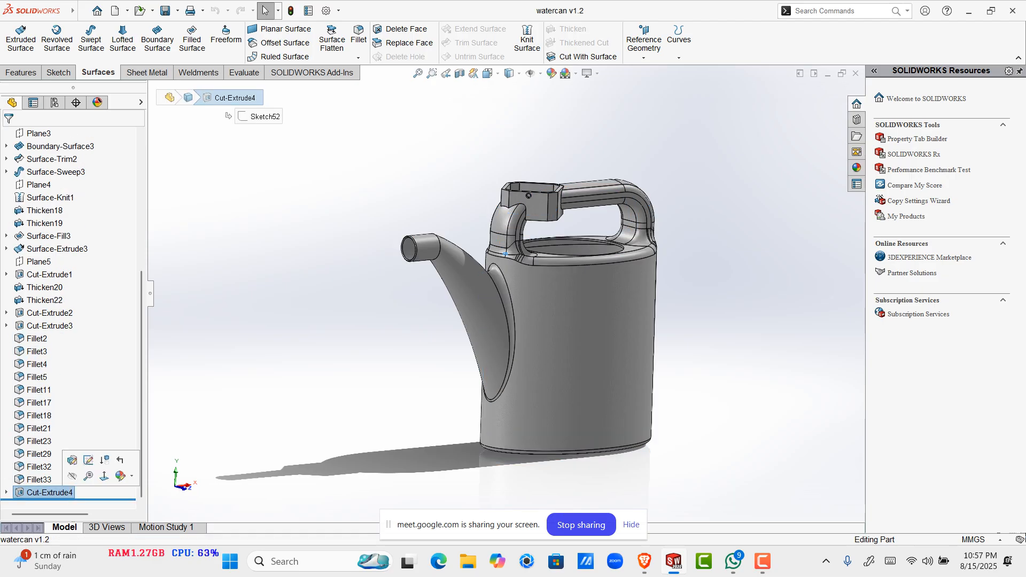
scroll(506, 254, down, 6)
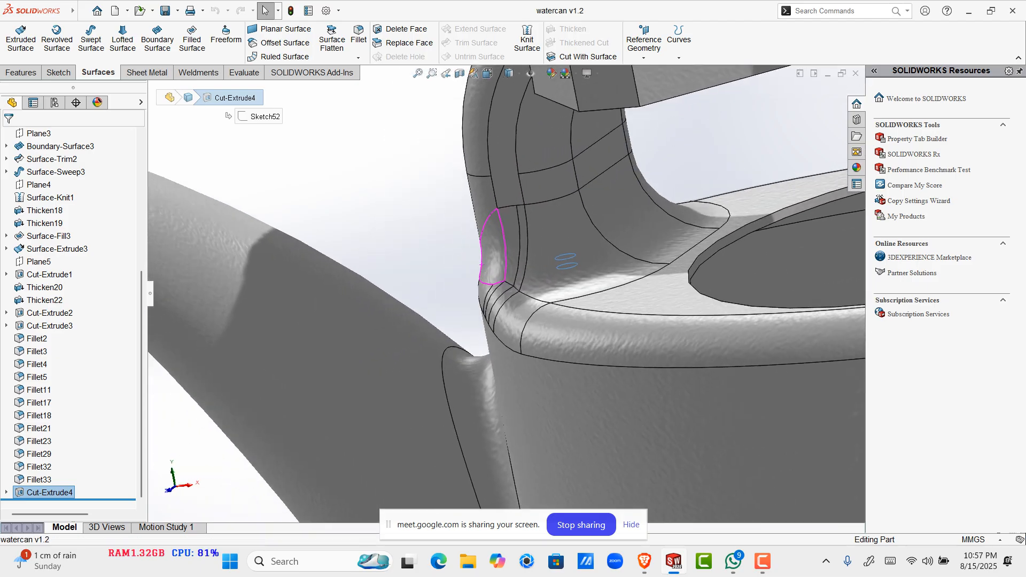
middle_drag(505, 254, 463, 352)
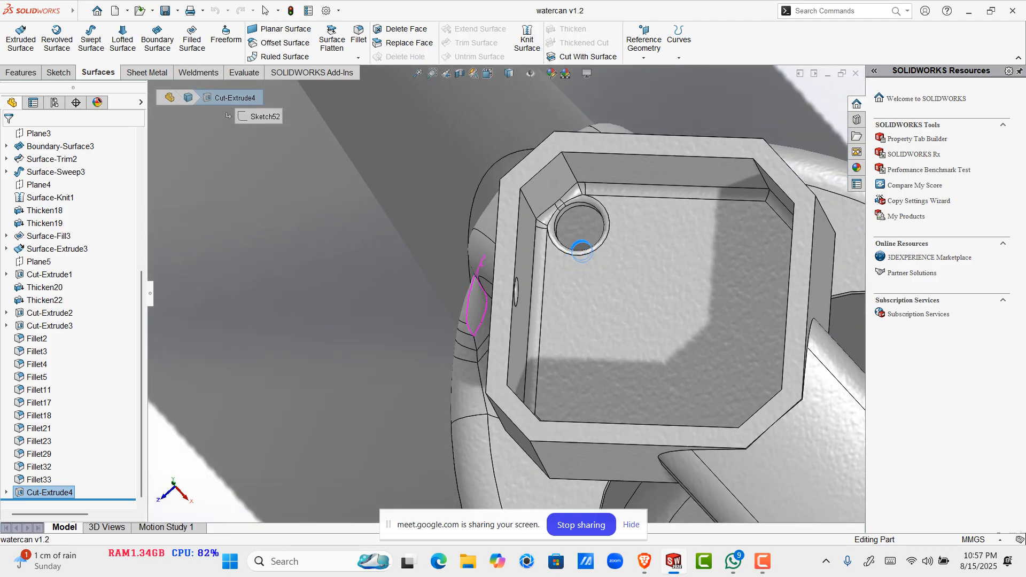
middle_drag(582, 251, 581, 249)
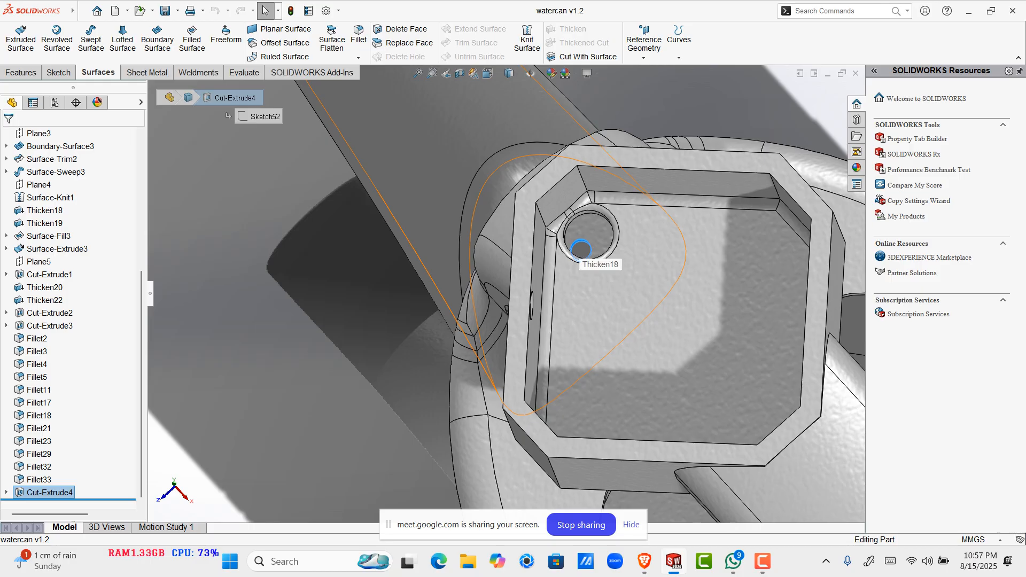
scroll(581, 250, up, 8)
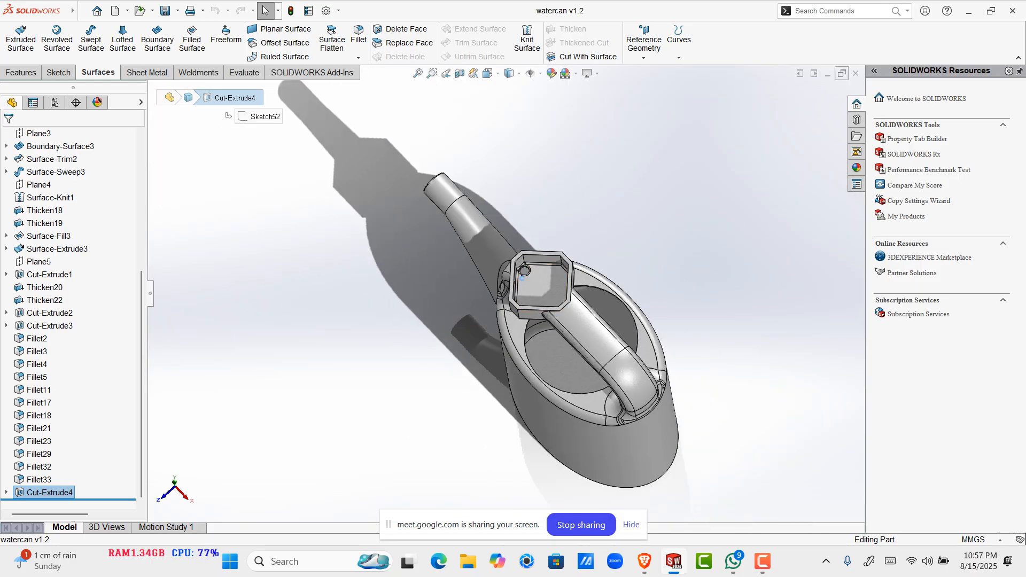
click(856, 73)
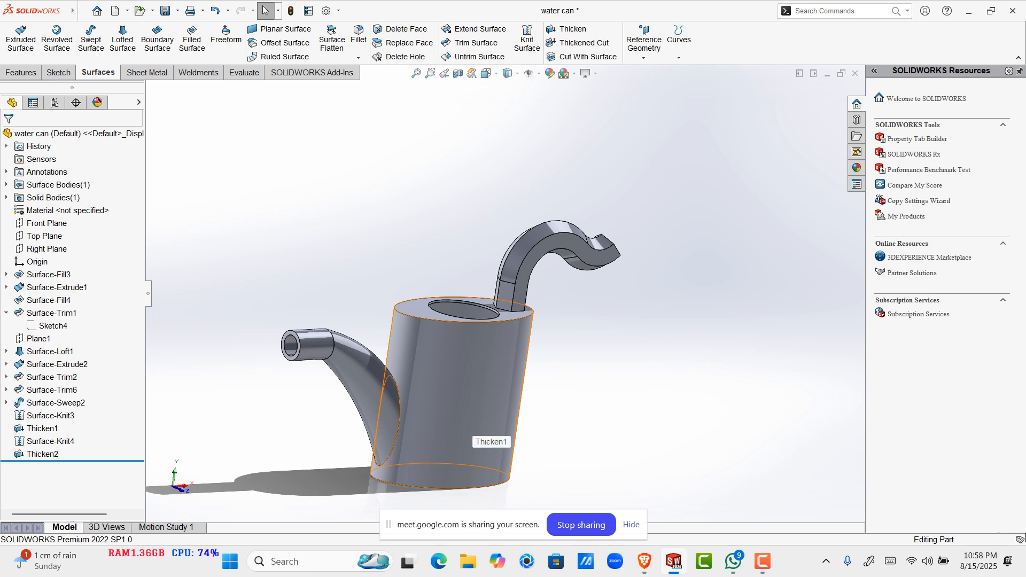
Step: Fillet the outer rim edges at the top and bottom of the can body with a 5 mm radius
scroll(524, 325, down, 2)
middle_drag(519, 318, 432, 304)
scroll(498, 295, up, 2)
middle_drag(498, 296, 545, 306)
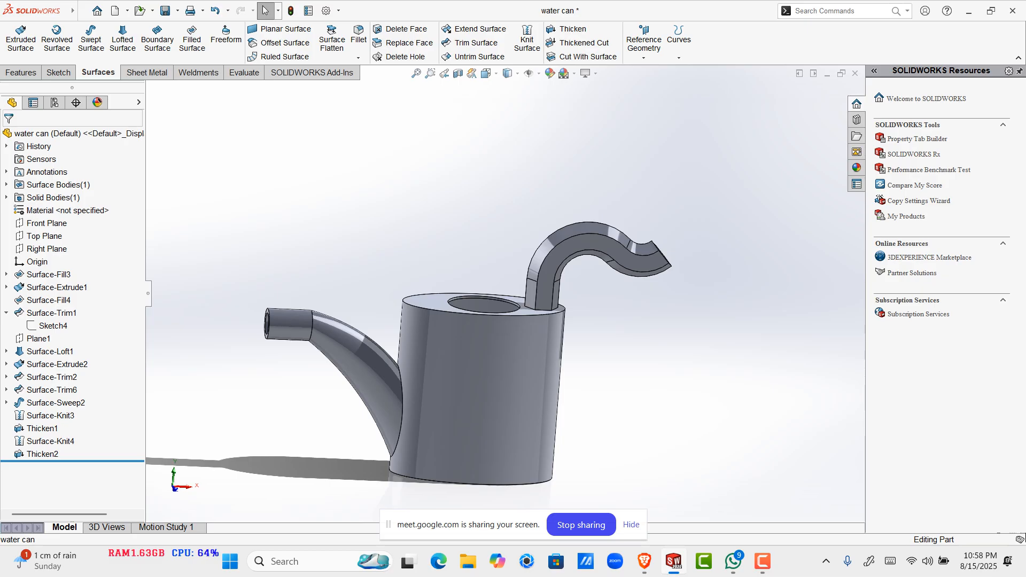
scroll(360, 478, down, 2)
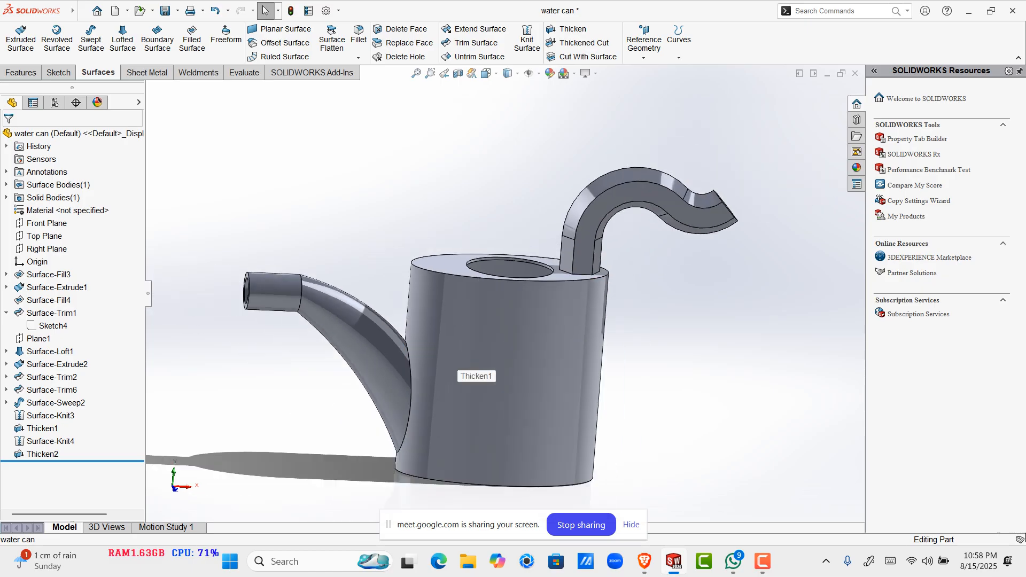
scroll(502, 294, up, 1)
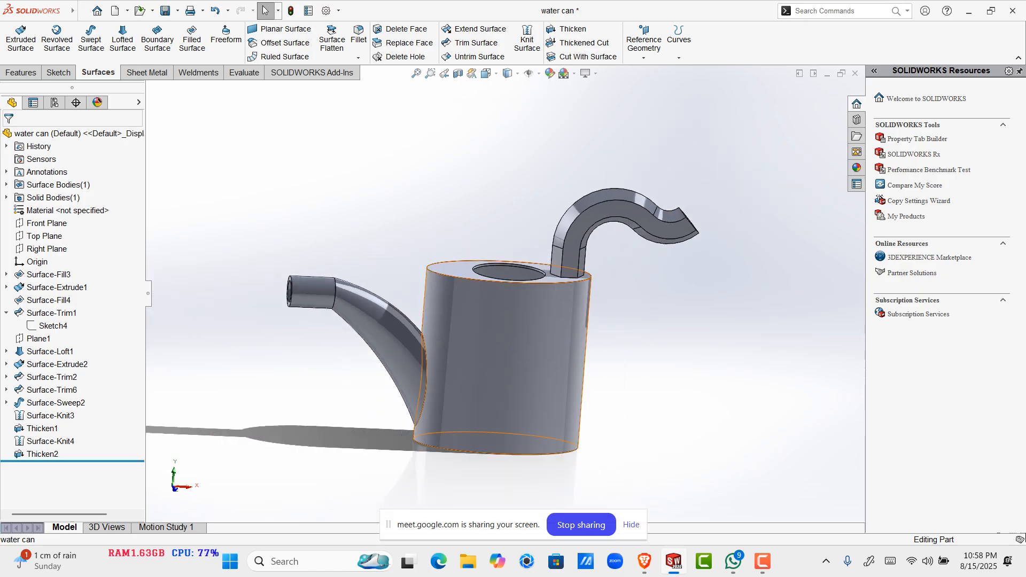
click(456, 263)
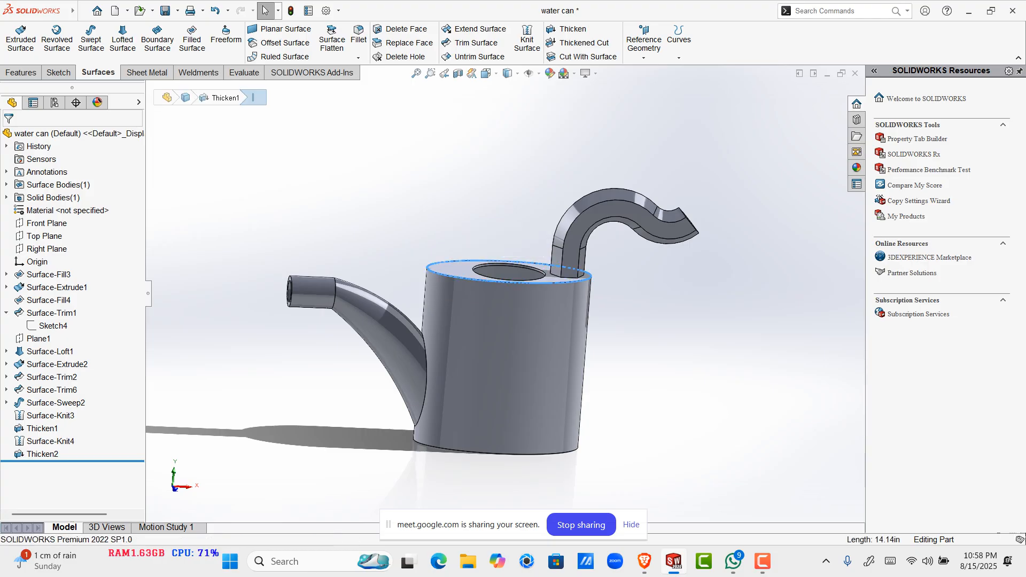
scroll(448, 264, down, 3)
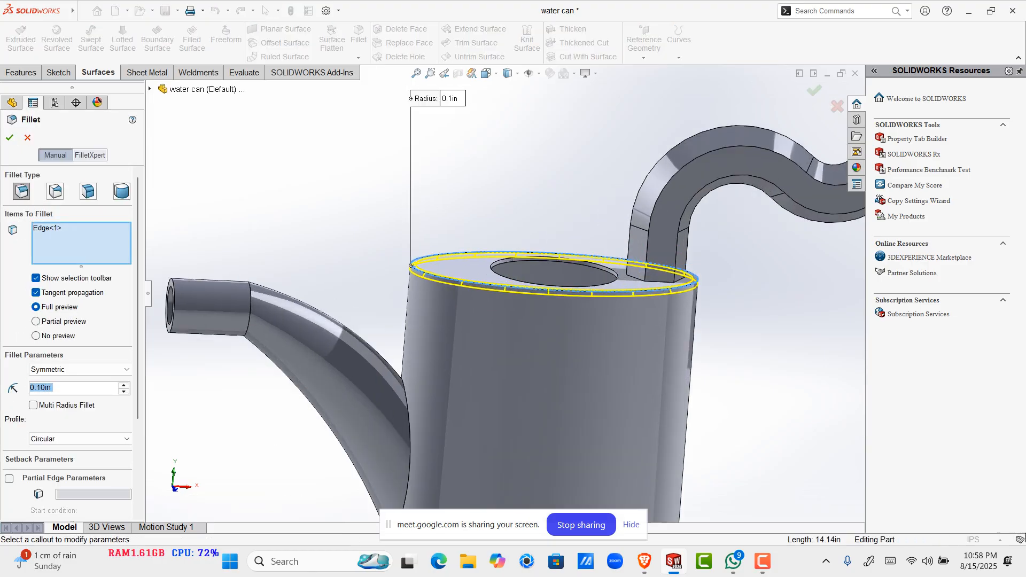
scroll(447, 264, up, 3)
scroll(448, 264, up, 3)
scroll(442, 352, down, 3)
click(479, 381)
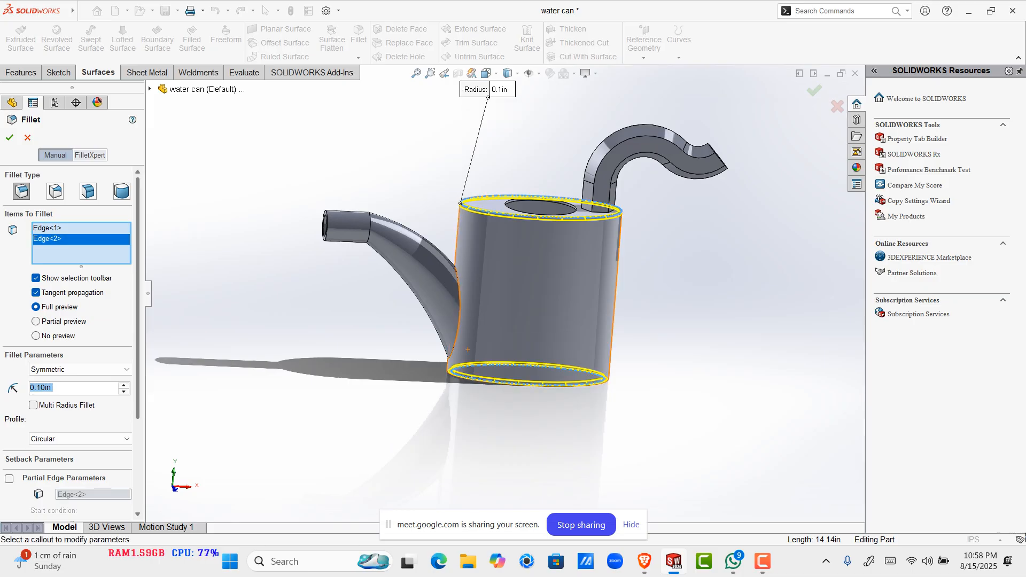
text(5mm)
key(Return)
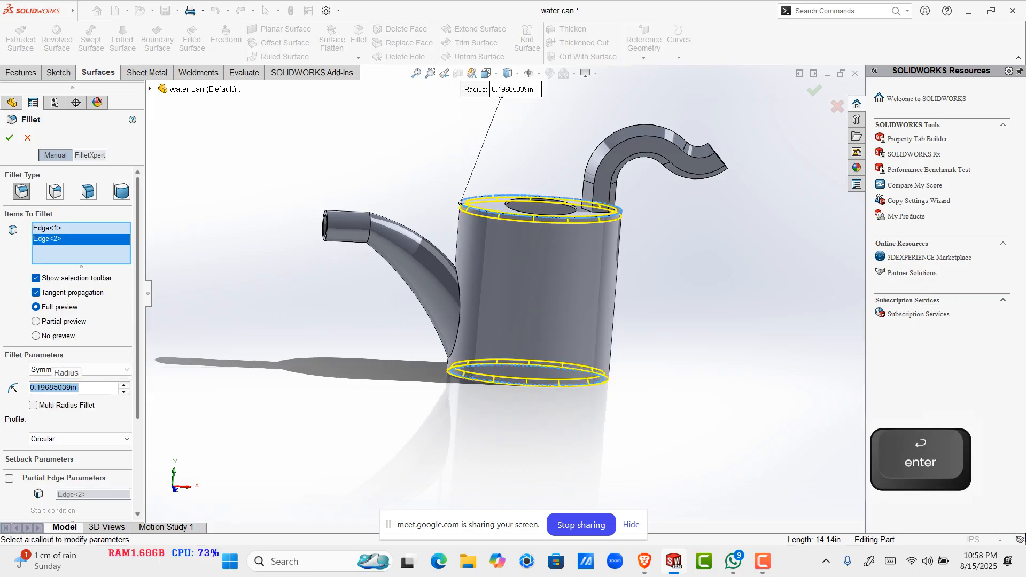
Step: Fillet the inner edge where the spout opens into the can body with a 0.19685039 in radius
scroll(626, 201, down, 9)
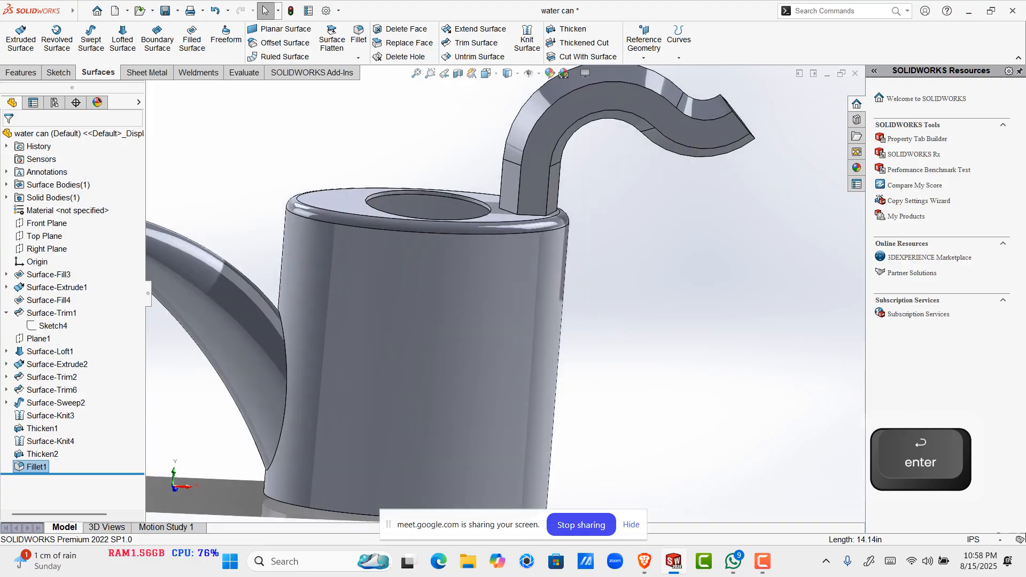
scroll(551, 214, up, 9)
scroll(374, 329, down, 1)
scroll(379, 454, down, 3)
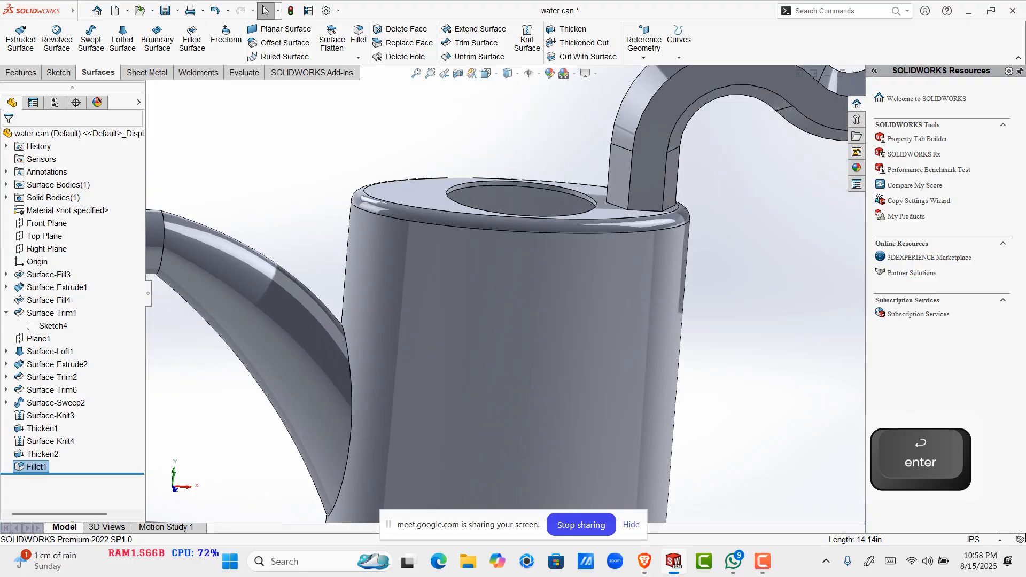
middle_drag(343, 369, 315, 452)
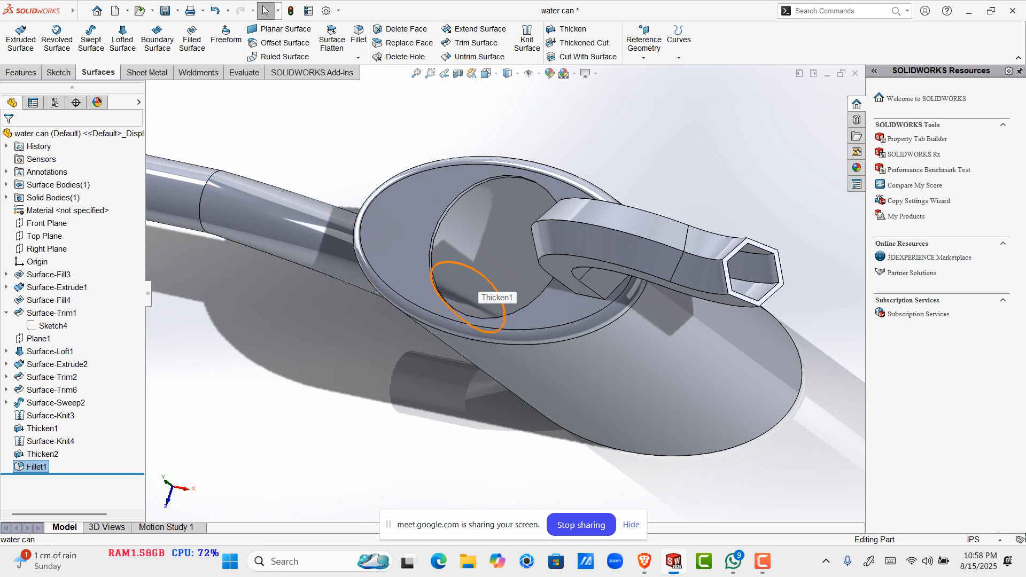
click(495, 289)
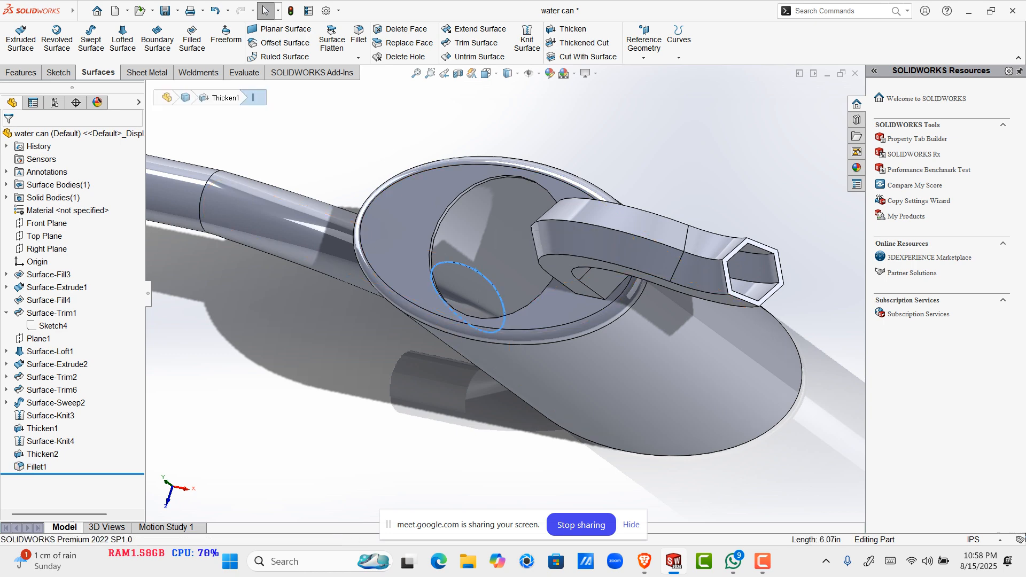
click(358, 34)
middle_drag(460, 385, 473, 291)
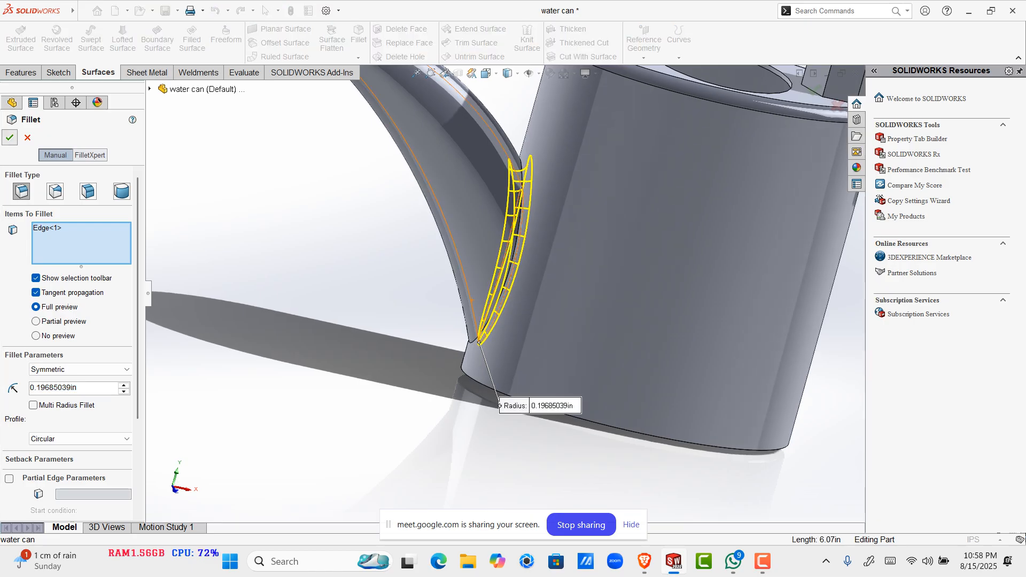
scroll(518, 235, up, 3)
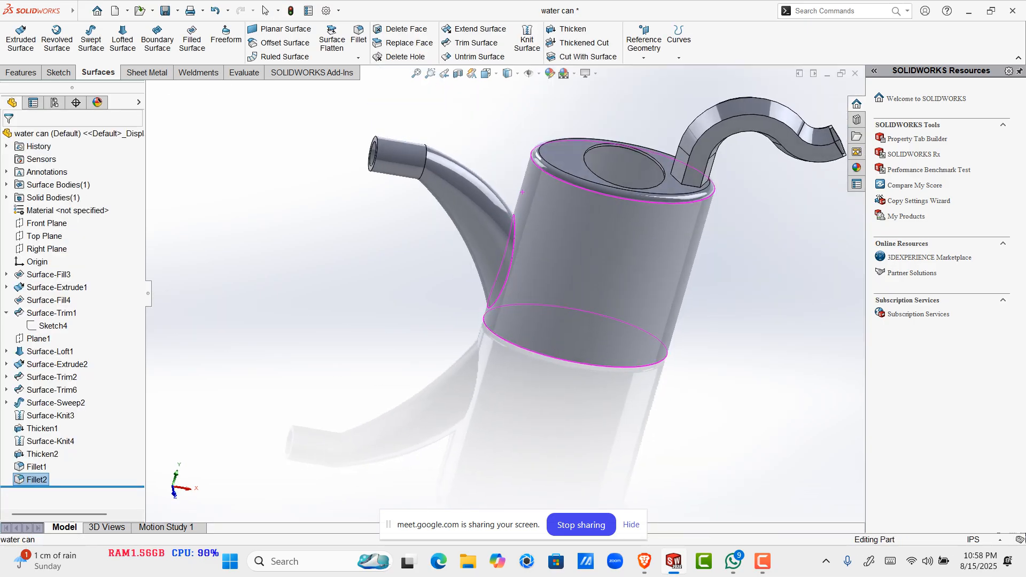
Step: Fillet the outer edge where the spout meets the can body with a 0.19685039 in radius
middle_drag(519, 235, 527, 267)
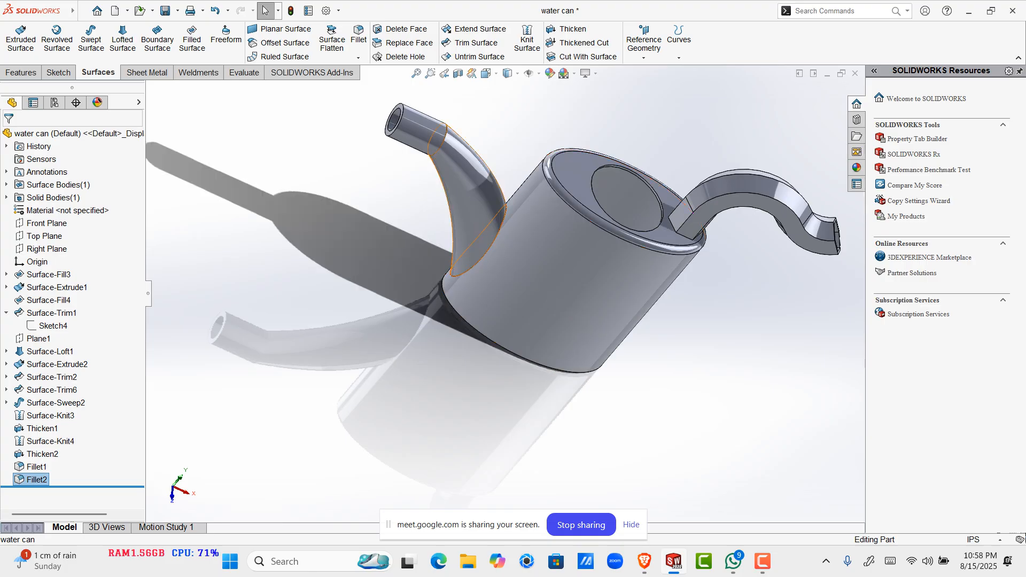
click(502, 215)
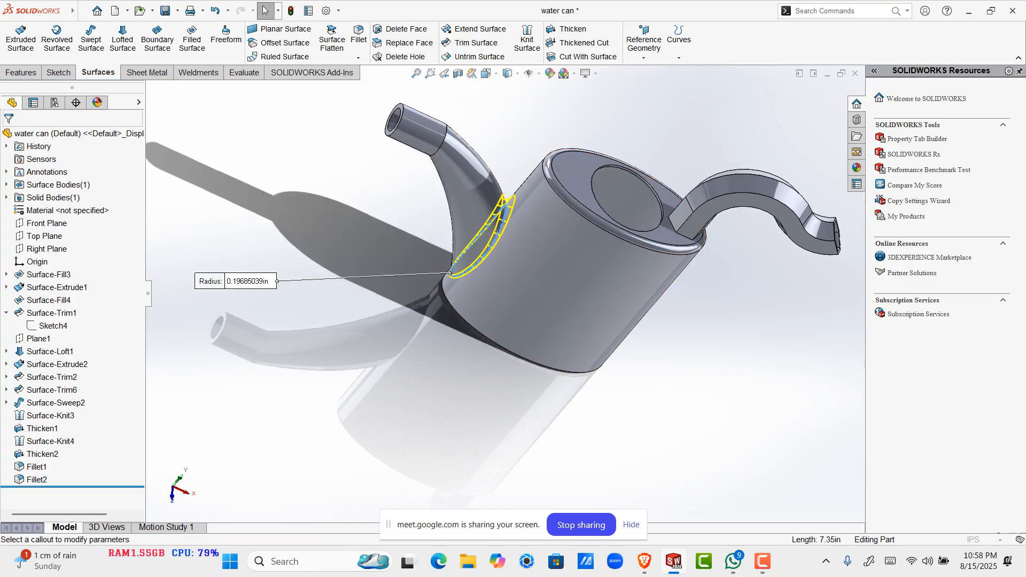
middle_drag(534, 272, 534, 219)
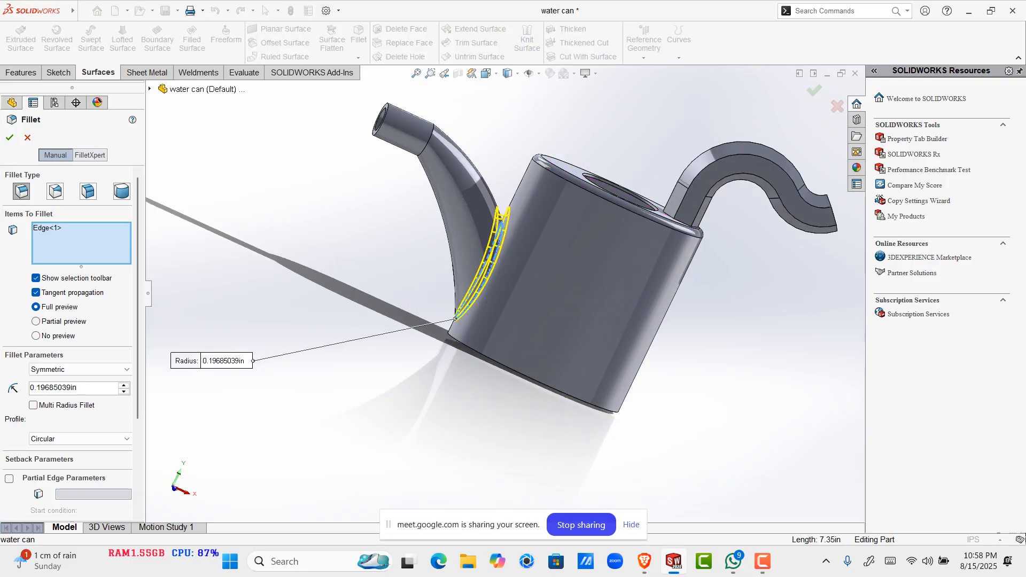
click(9, 137)
scroll(504, 295, up, 2)
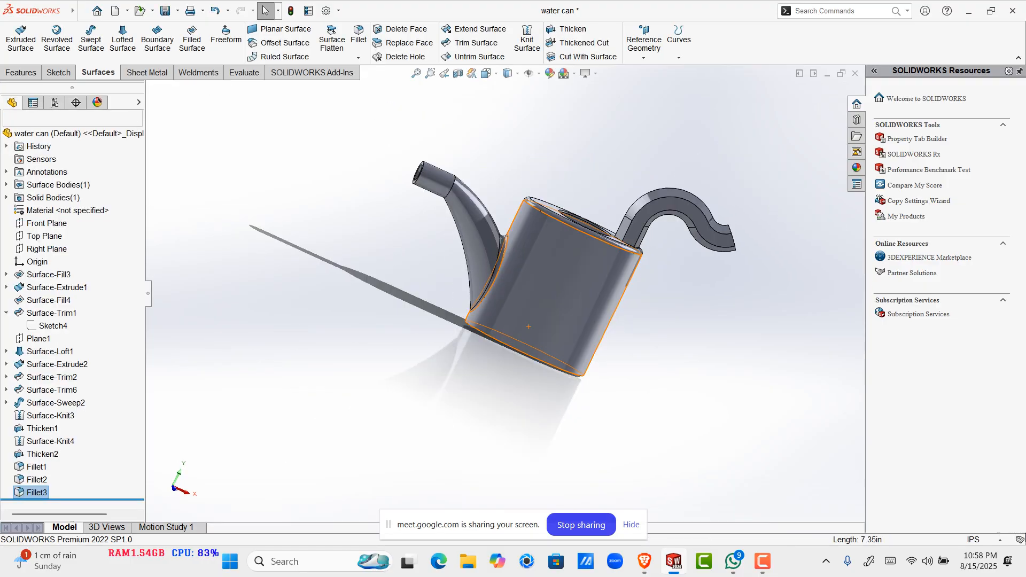
Step: Examine the fillet around the outside of the spout-to-body joint
middle_drag(504, 295, 527, 319)
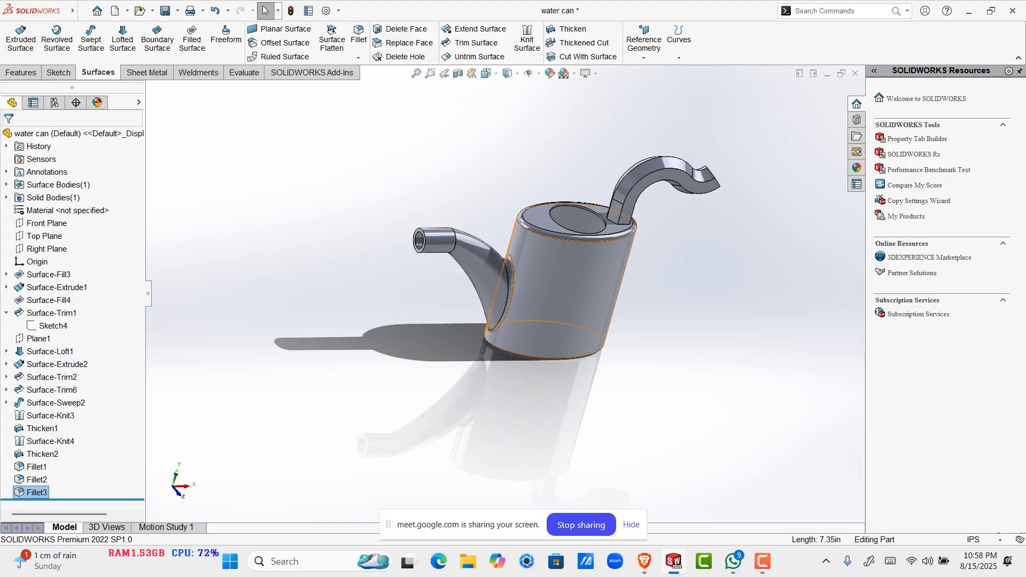
scroll(511, 272, down, 6)
click(510, 271)
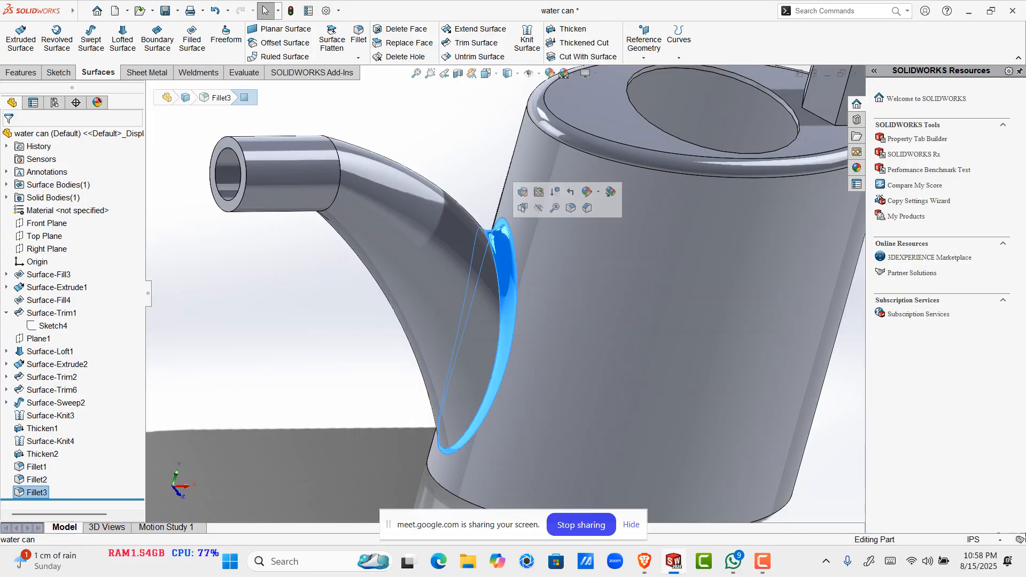
key(Escape)
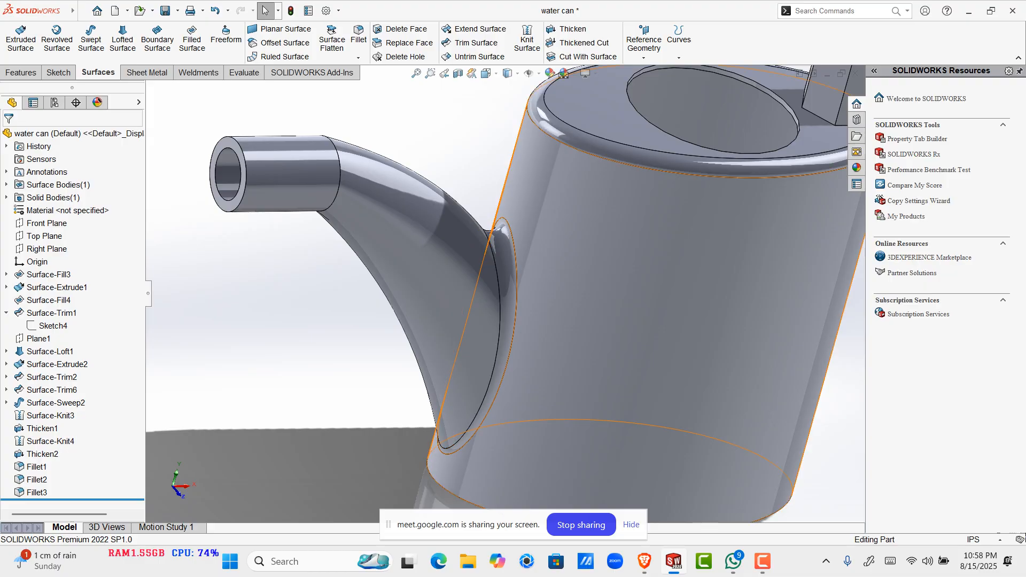
scroll(624, 278, up, 2)
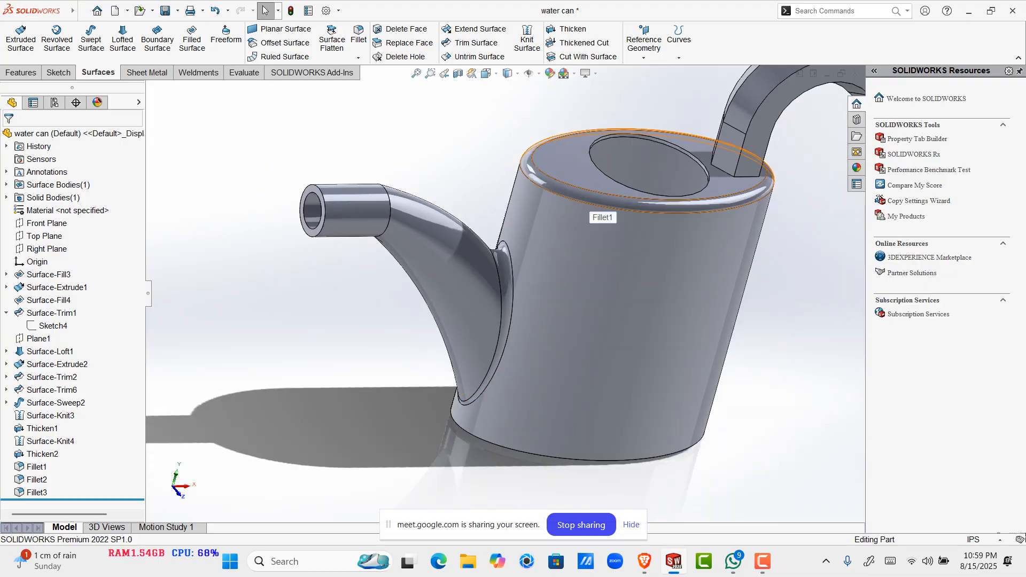
click(598, 211)
click(507, 262)
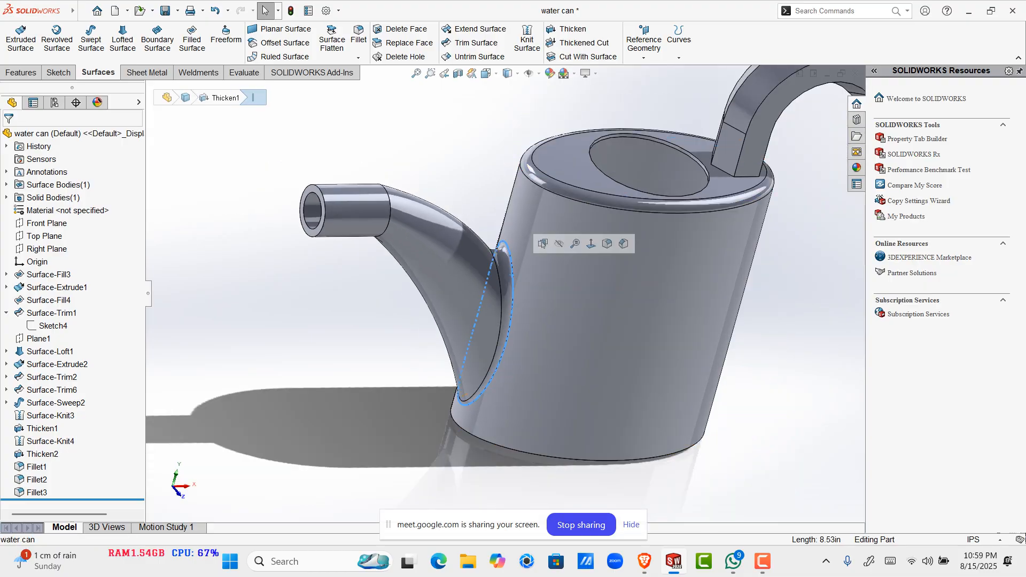
click(510, 275)
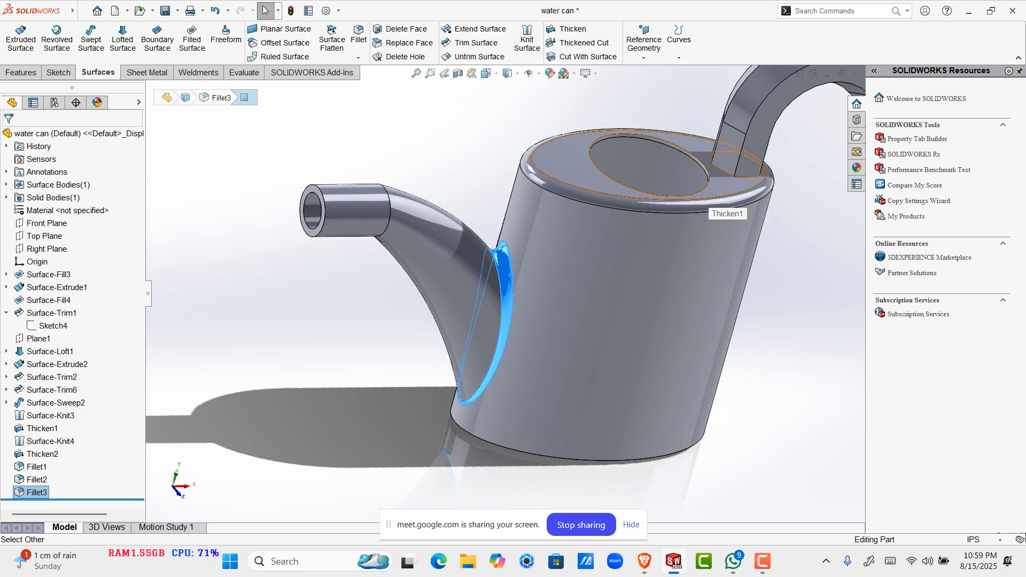
Step: Start a 0.39370079 in by 45° chamfer and select the first edges where the hexagonal handle meets the can's top
scroll(704, 211, down, 6)
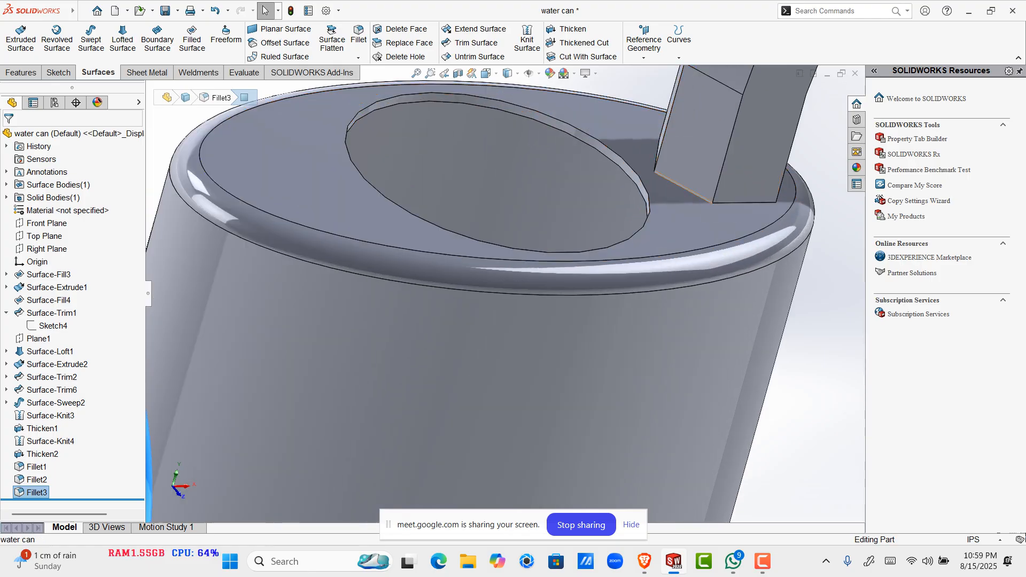
click(690, 163)
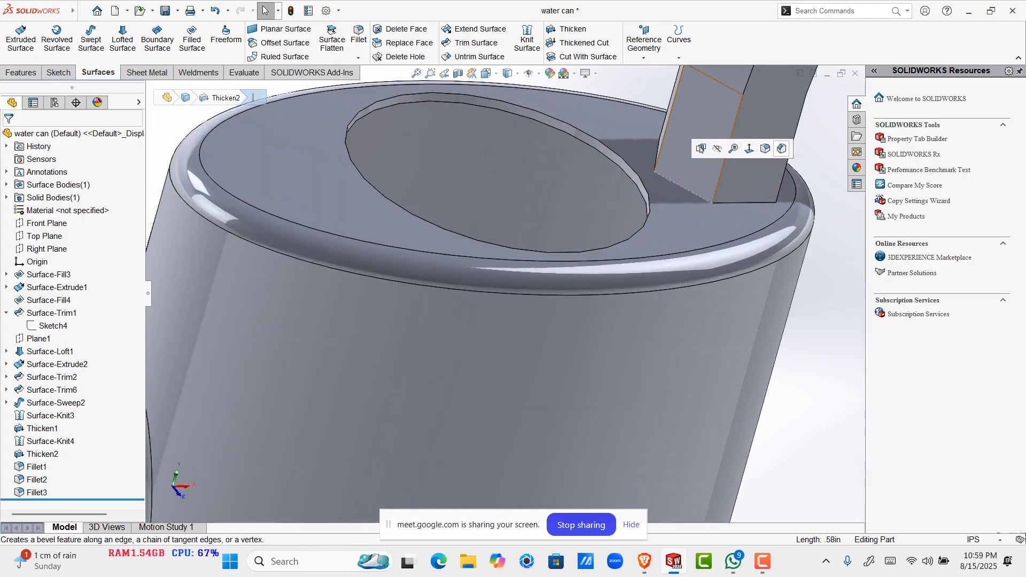
click(782, 149)
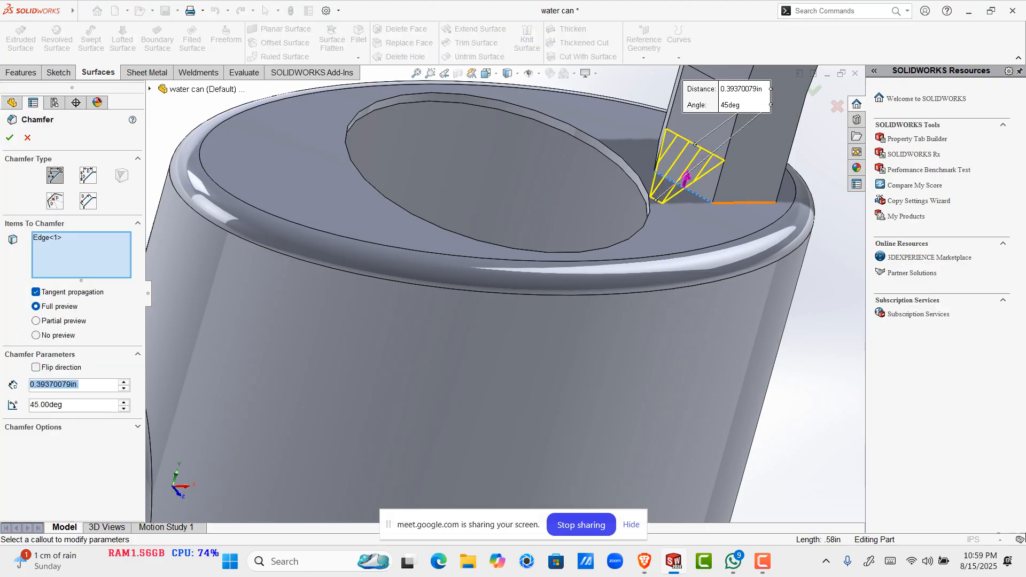
click(746, 202)
middle_drag(746, 206, 636, 215)
click(724, 204)
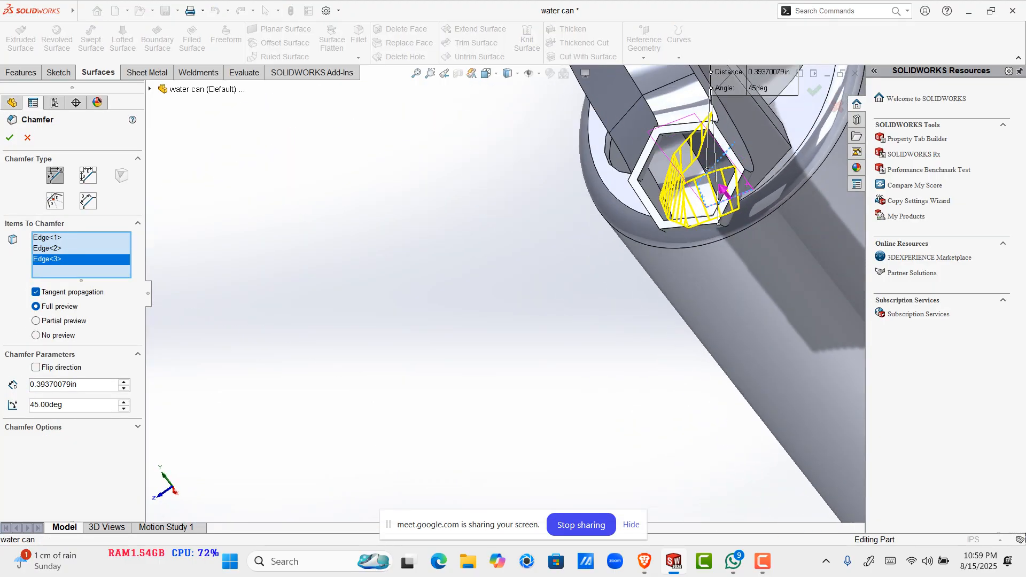
click(757, 183)
middle_drag(757, 183, 609, 379)
click(559, 335)
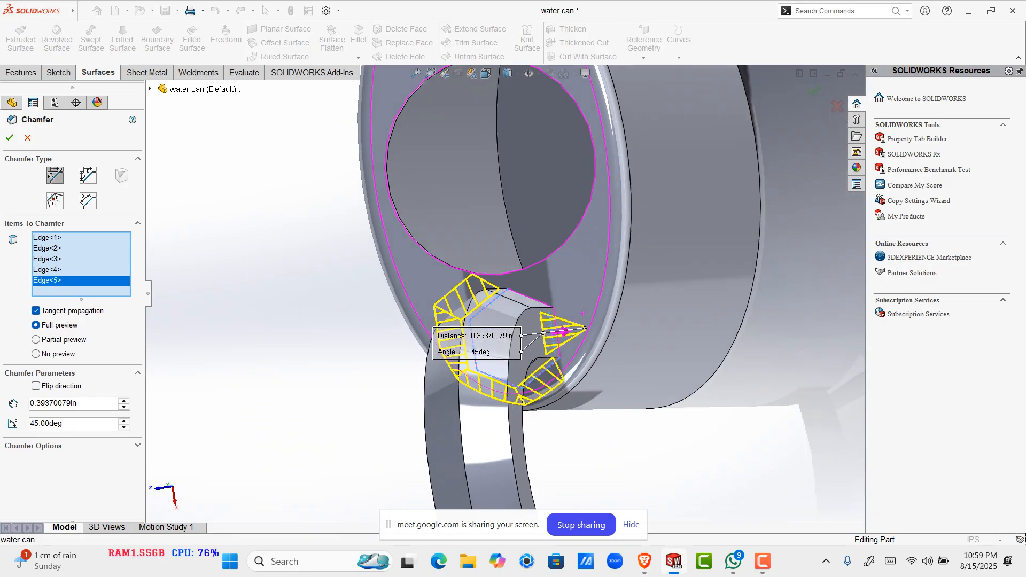
Step: Complete the edge selection around the handle base and apply the 0.39370079 in by 45° chamfer
click(537, 302)
middle_drag(537, 302, 471, 284)
scroll(569, 285, down, 5)
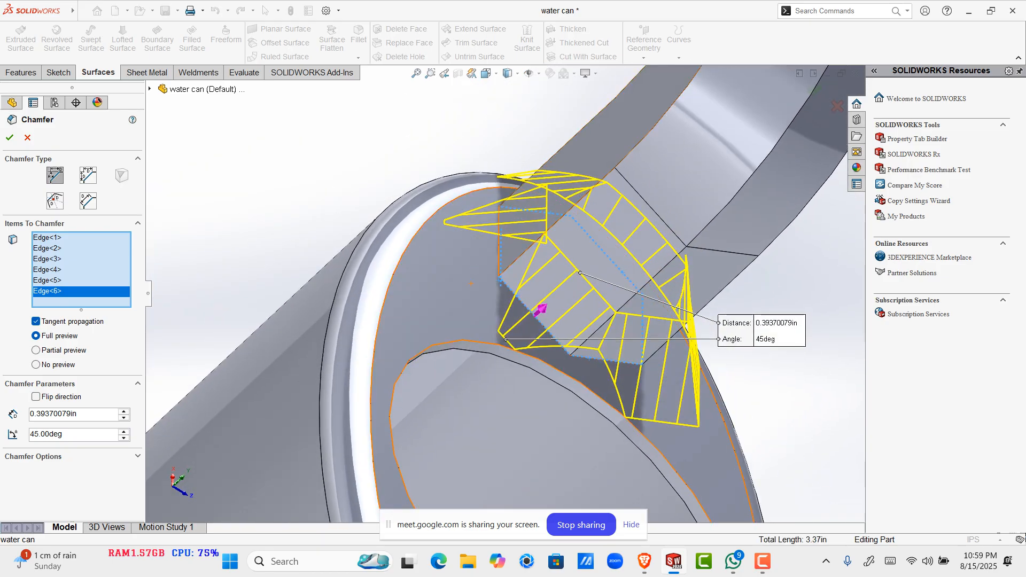
click(499, 255)
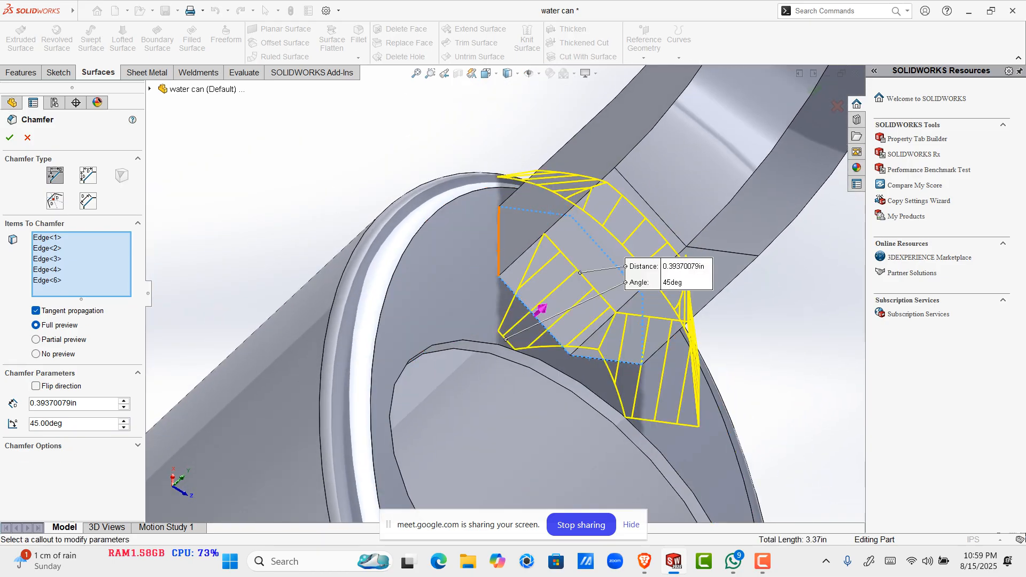
click(499, 251)
scroll(502, 289, up, 2)
middle_drag(503, 288, 374, 213)
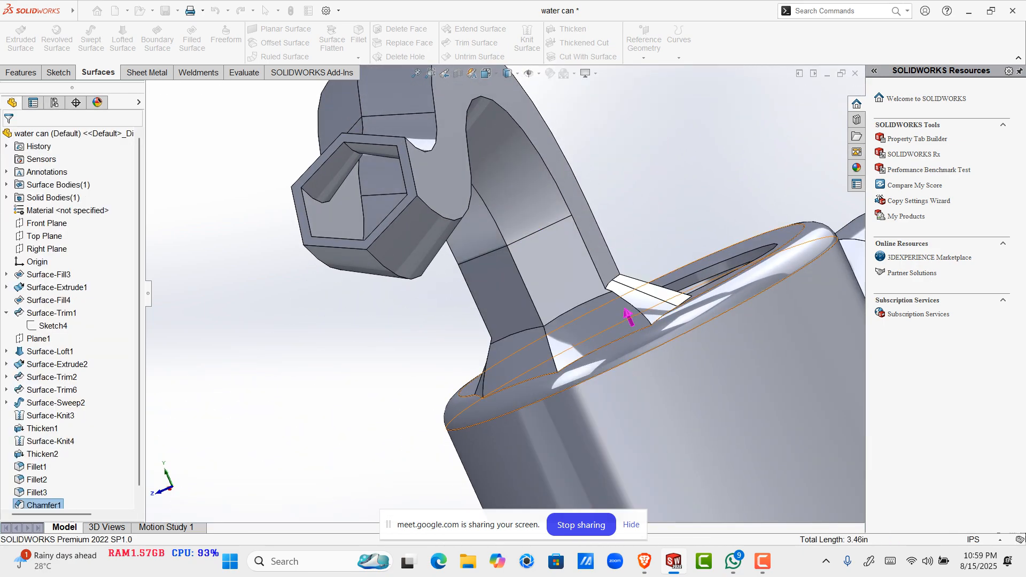
Step: Inspect the chamfered transition around the handle base on the can's top face
middle_drag(561, 385, 671, 449)
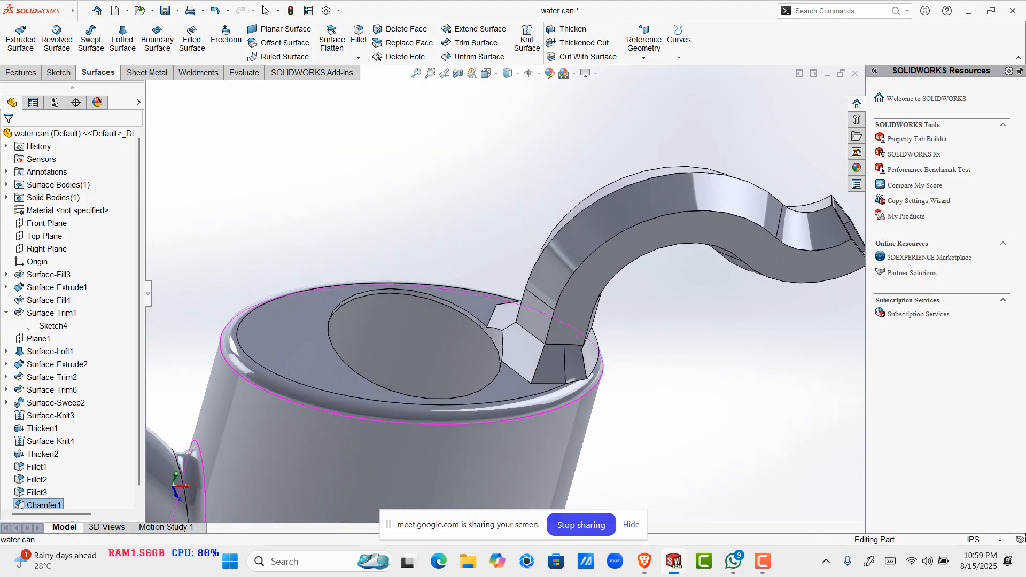
scroll(543, 337, down, 3)
scroll(537, 326, up, 6)
middle_drag(537, 326, 540, 291)
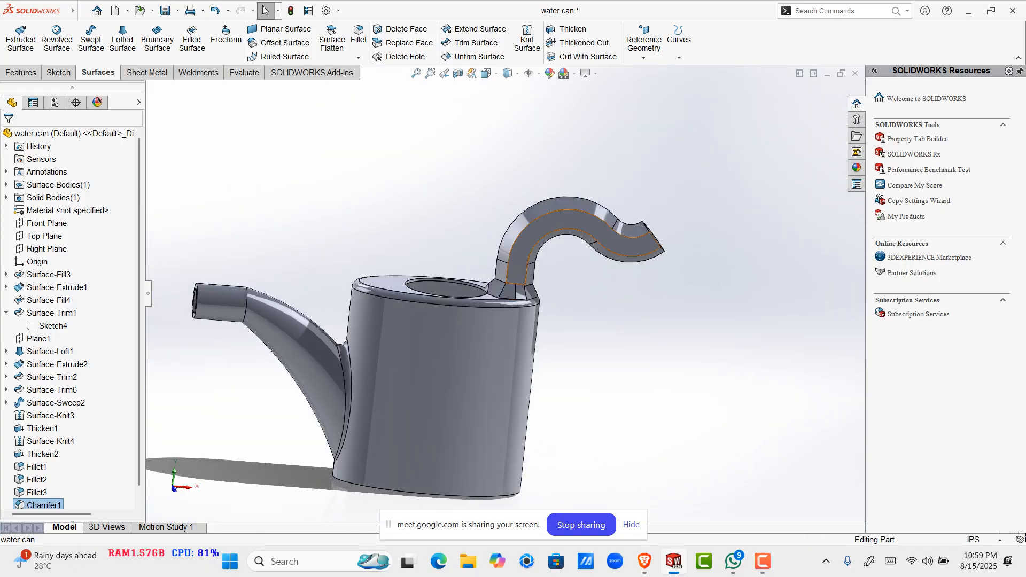
scroll(493, 302, down, 5)
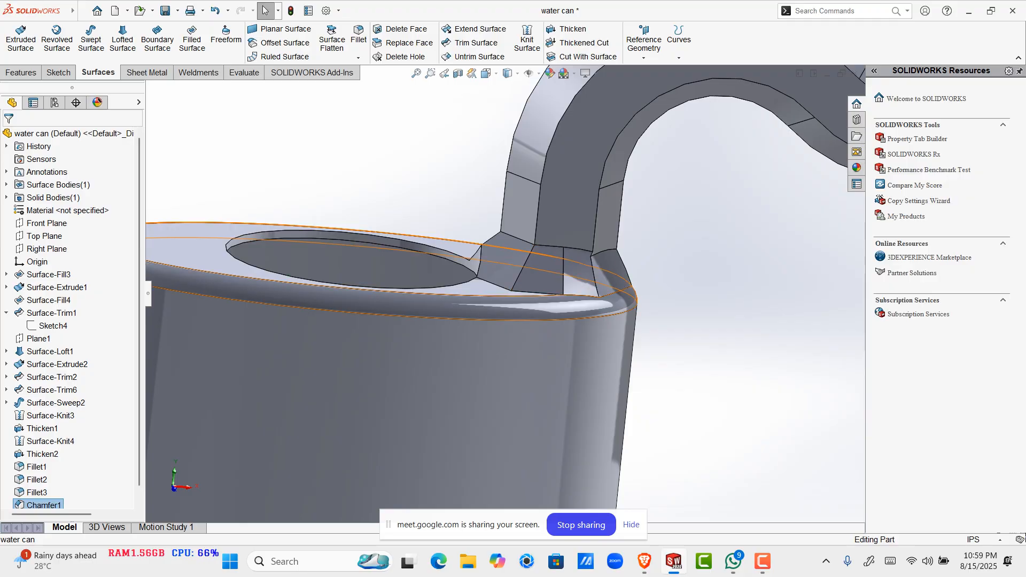
scroll(529, 286, up, 6)
scroll(530, 286, down, 2)
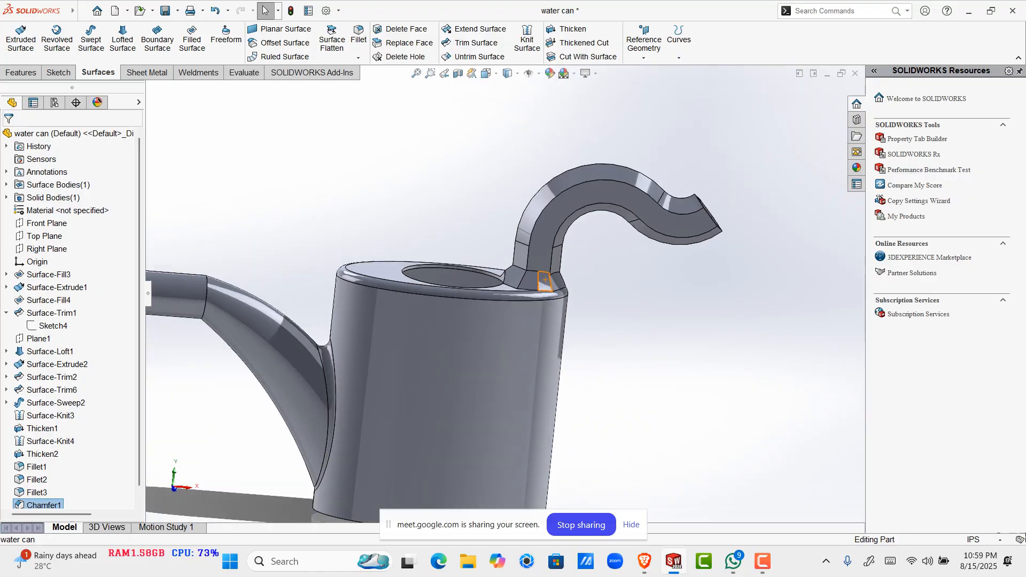
Step: Inspect the whole watering can from the spout end and from the front
scroll(427, 359, up, 3)
scroll(339, 325, down, 5)
middle_drag(344, 287, 518, 345)
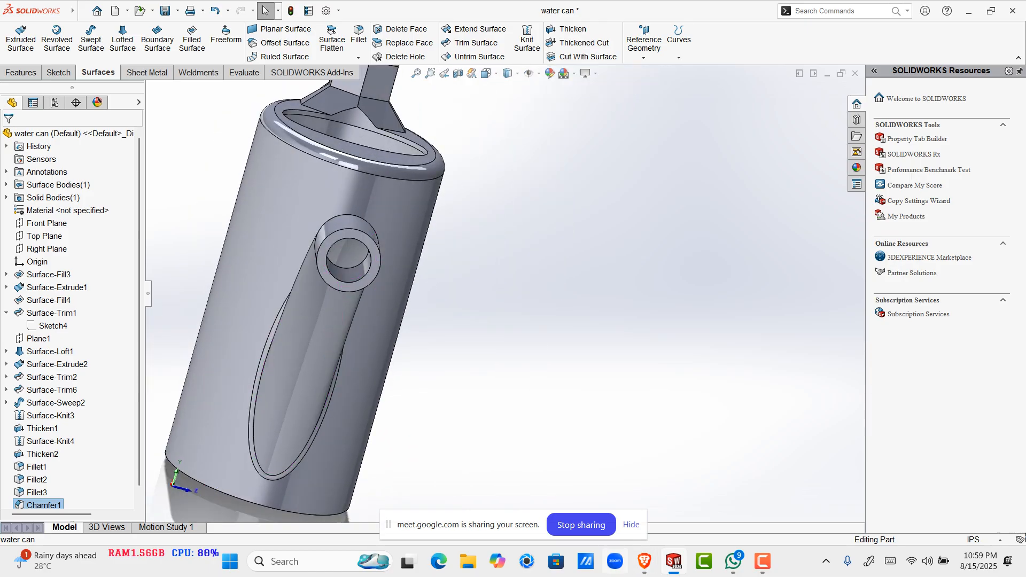
scroll(505, 293, up, 3)
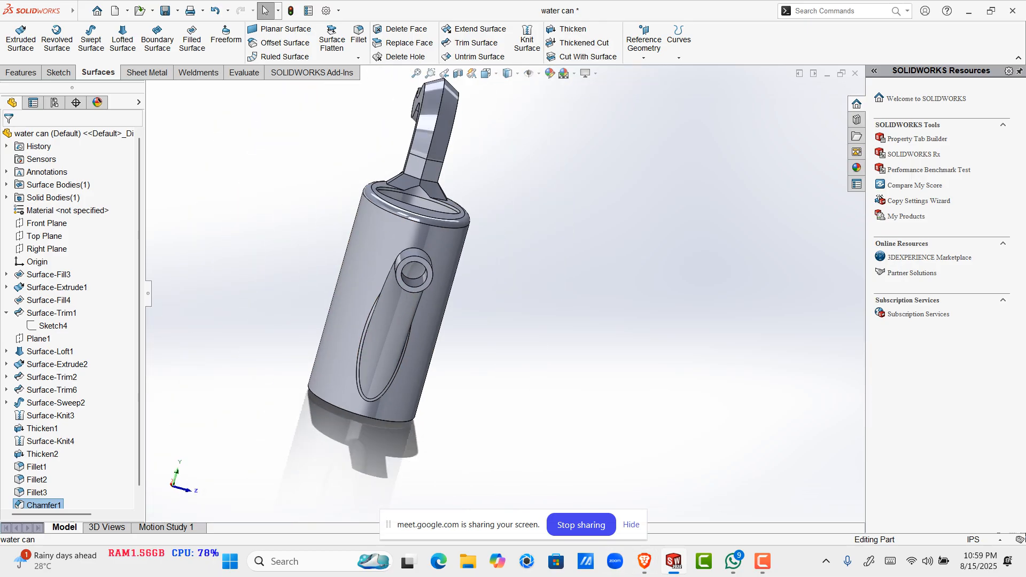
middle_drag(497, 294, 438, 295)
key(ctrl+1)
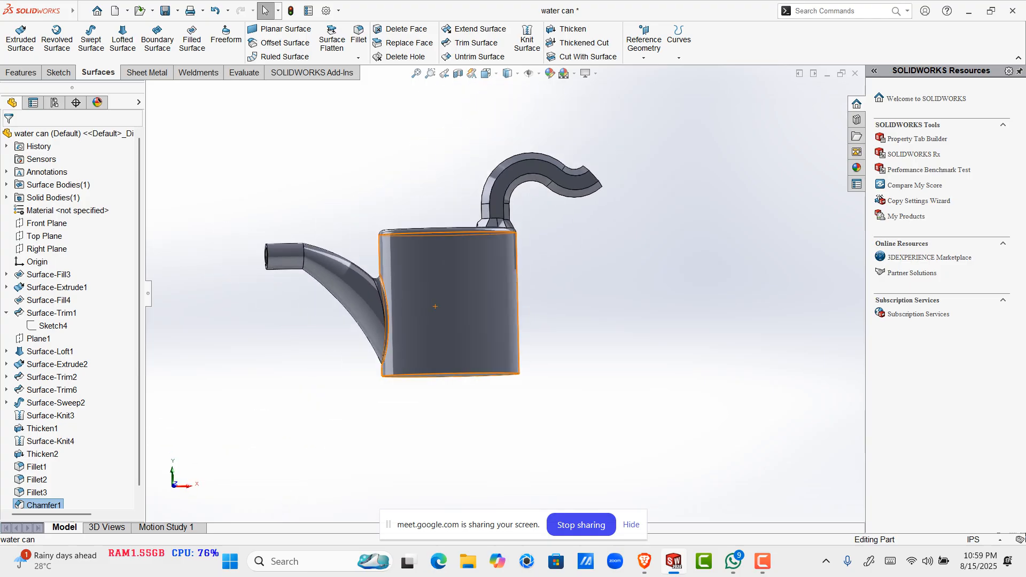
Step: Switch to the browser to compare with the reference watering can image and return to SOLIDWORKS
mouse_move(644, 561)
click(572, 492)
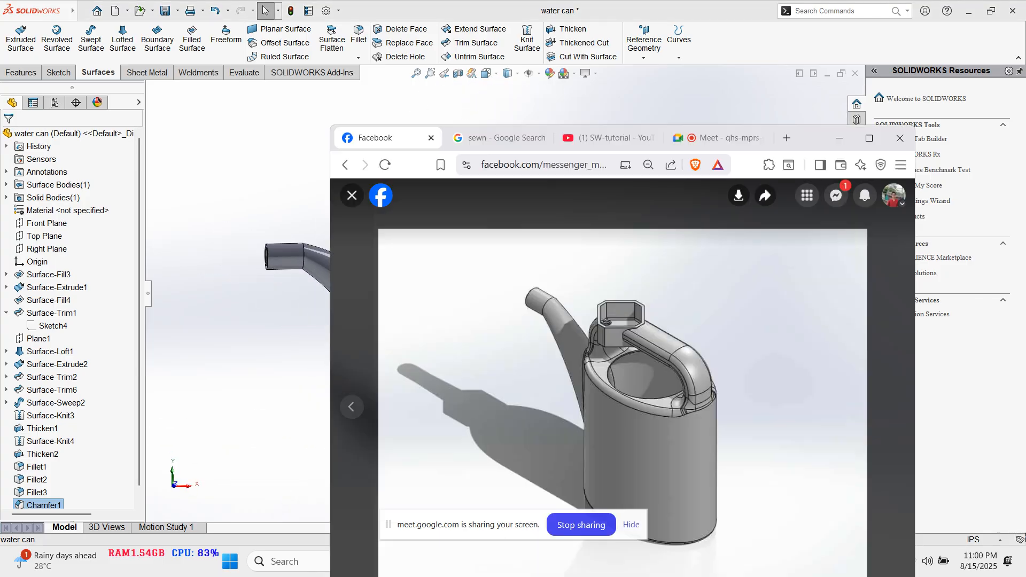
click(869, 137)
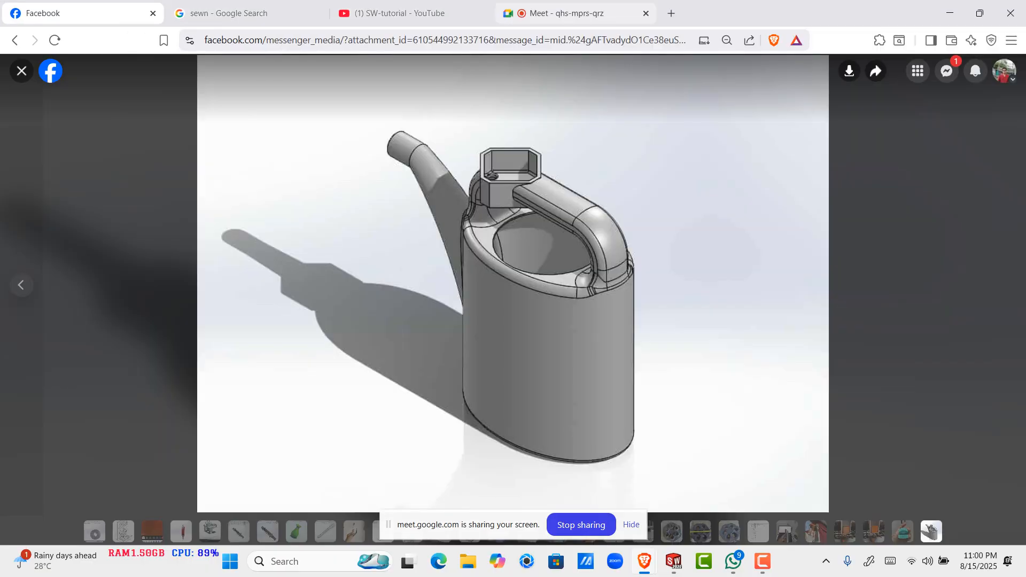
click(568, 14)
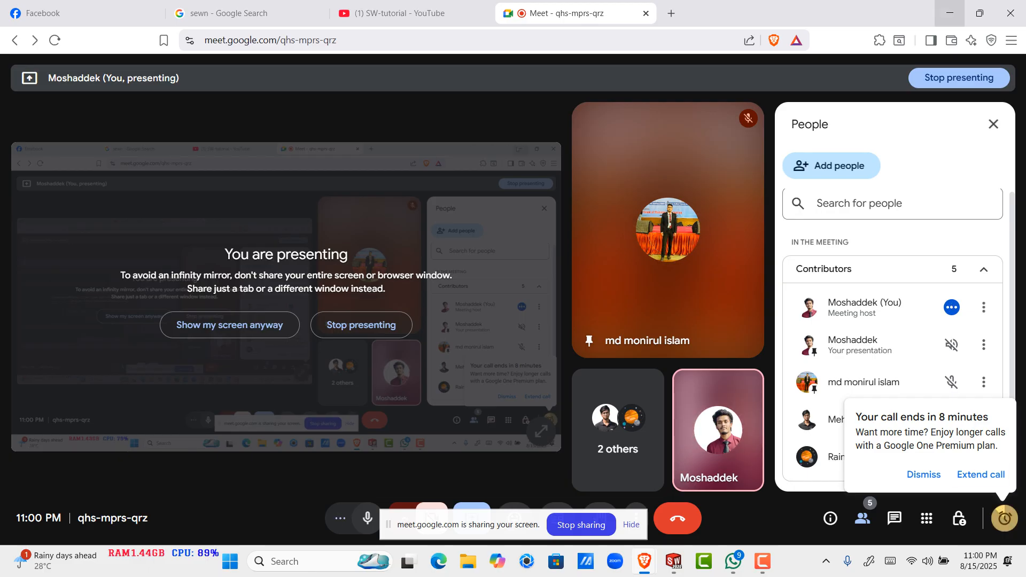
click(950, 13)
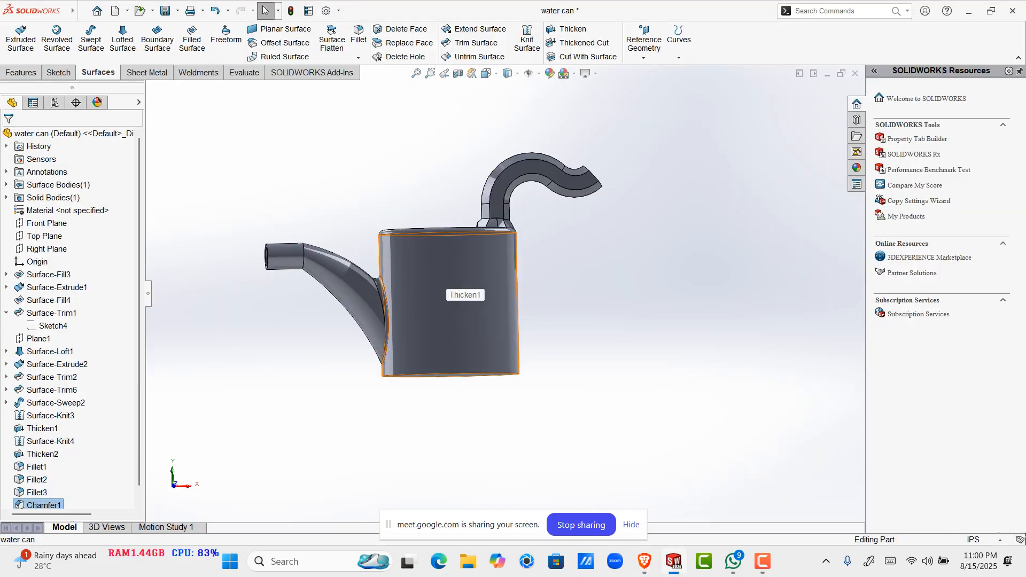
Step: Examine the can's body, spout side and bottom edge against the reference shape
scroll(418, 279, down, 3)
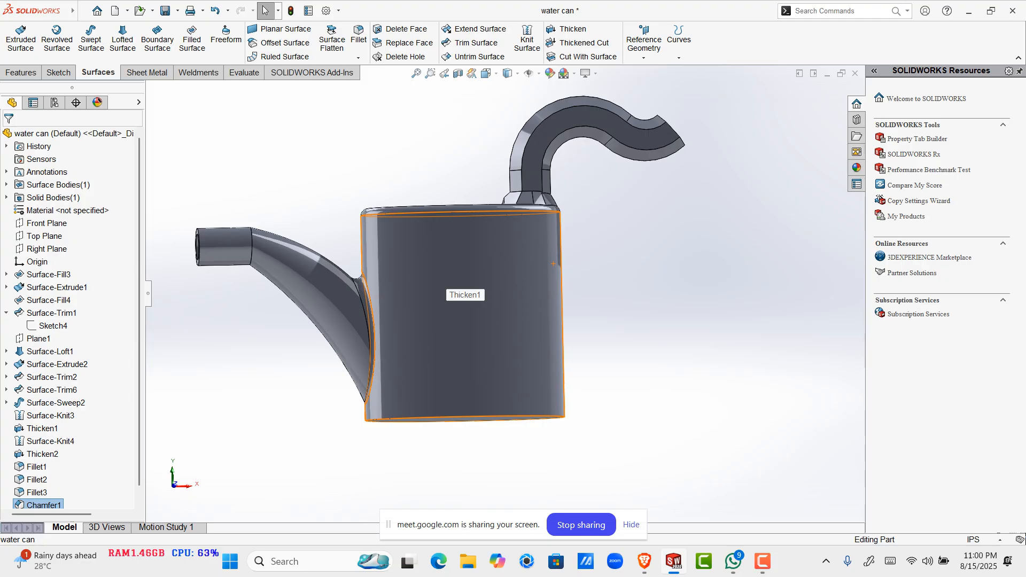
middle_drag(439, 283, 428, 350)
scroll(427, 352, up, 3)
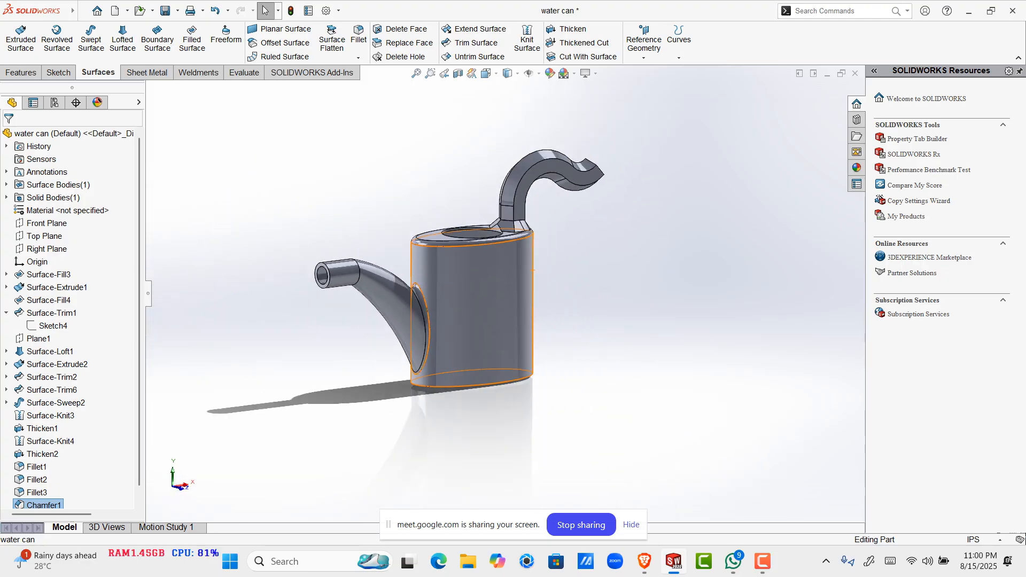
scroll(428, 353, down, 1)
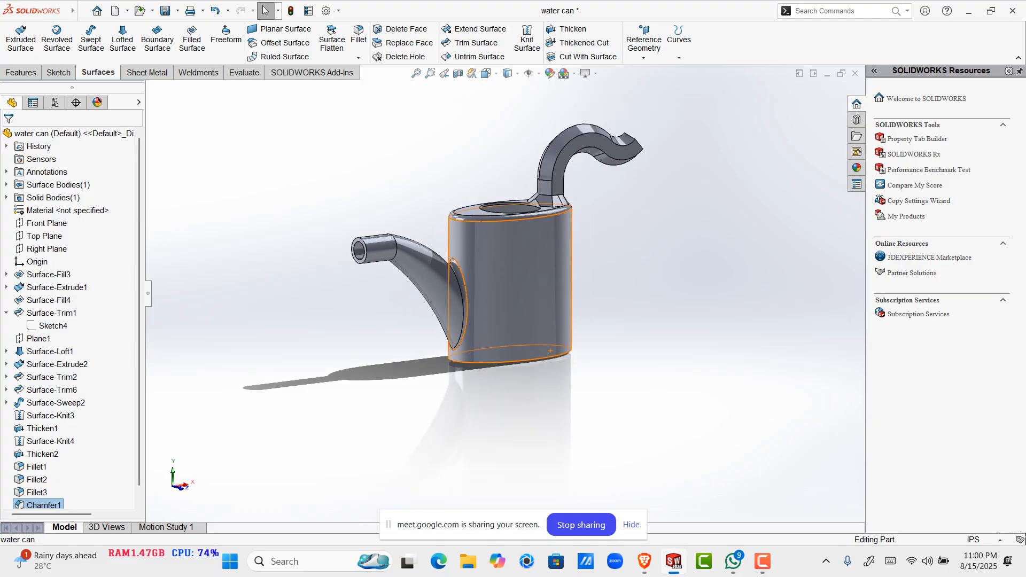
scroll(504, 293, up, 2)
drag(737, 406, 359, 131)
click(531, 381)
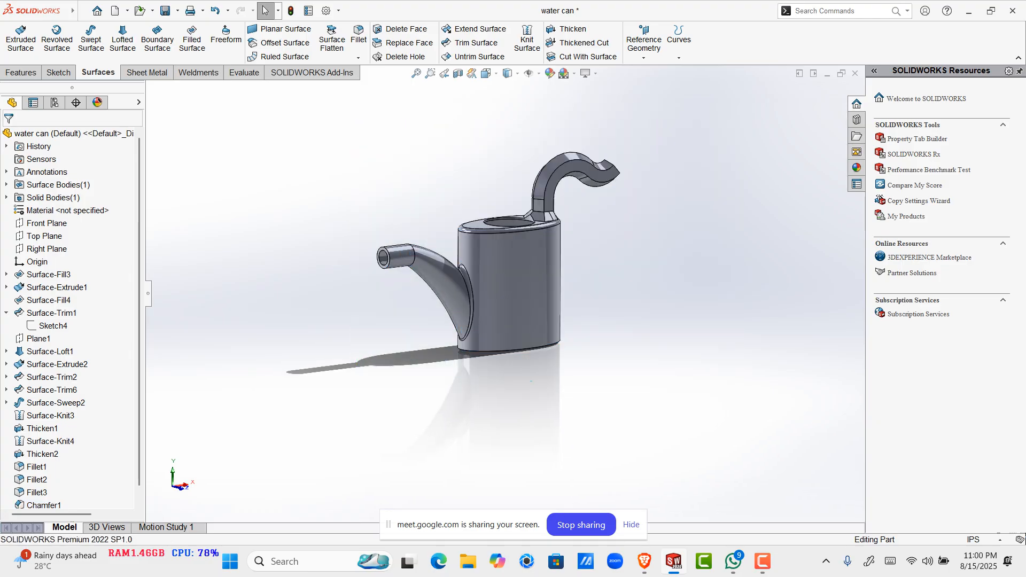
middle_drag(369, 368, 495, 348)
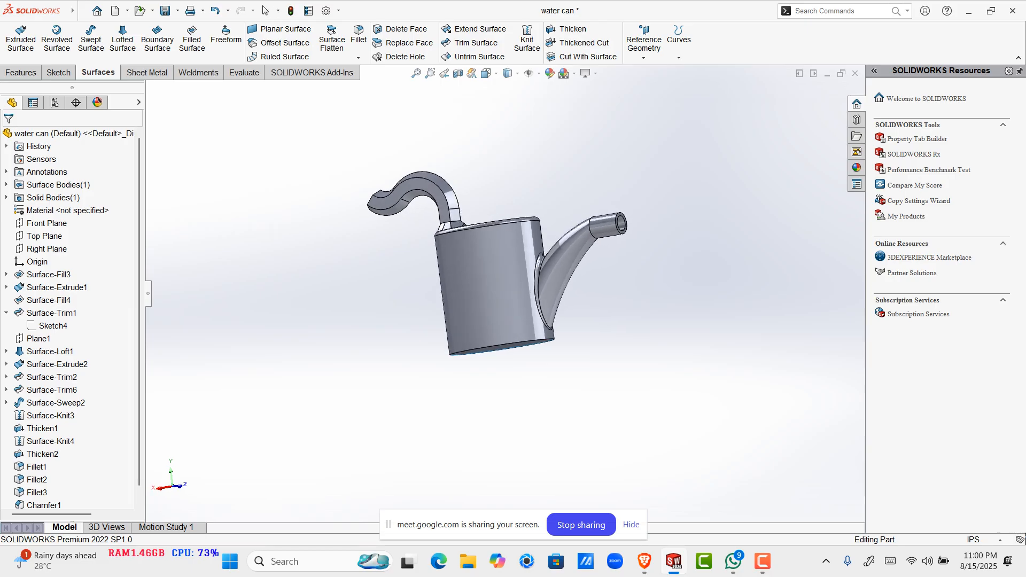
scroll(495, 348, down, 3)
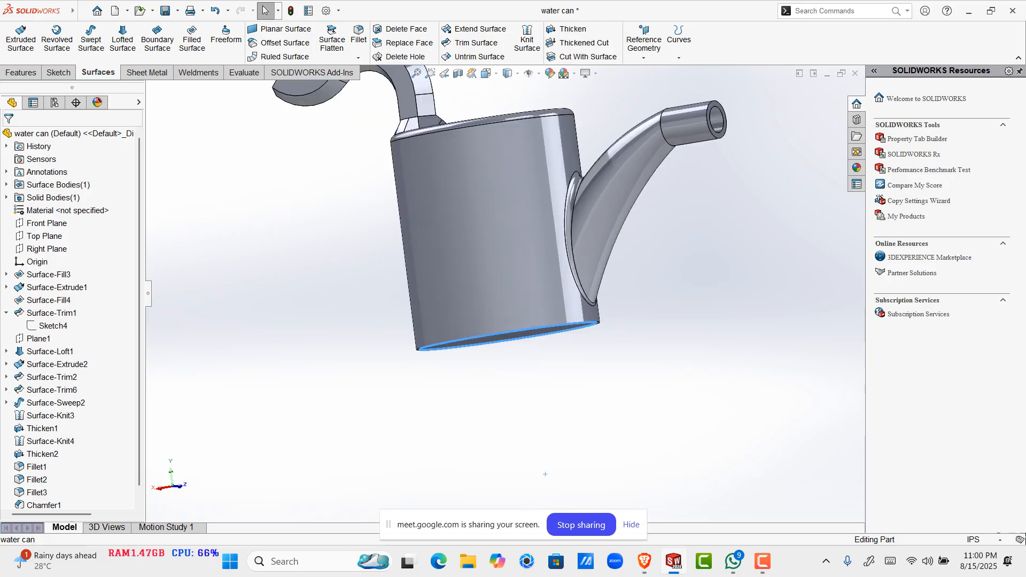
click(572, 307)
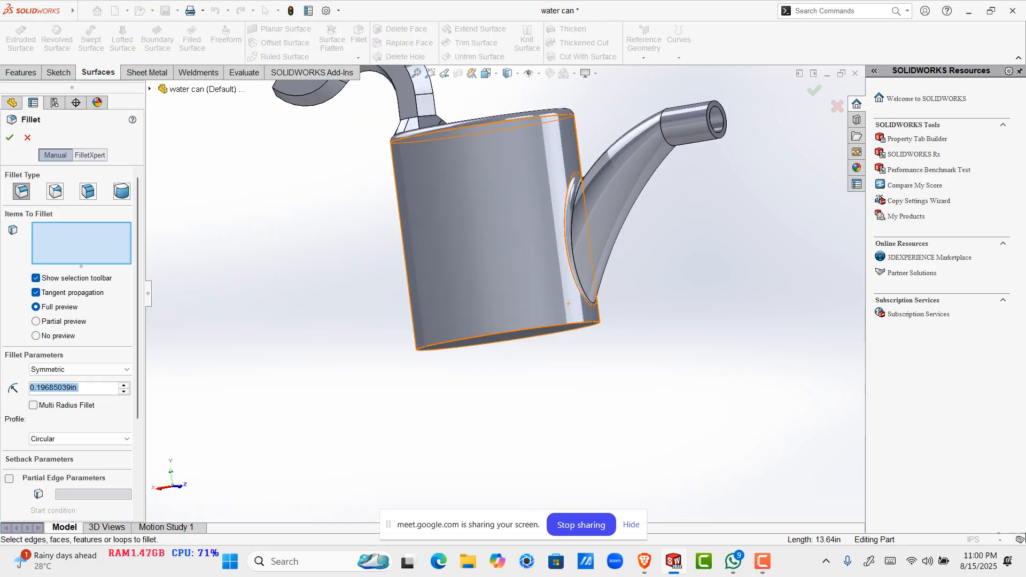
middle_drag(568, 303, 431, 306)
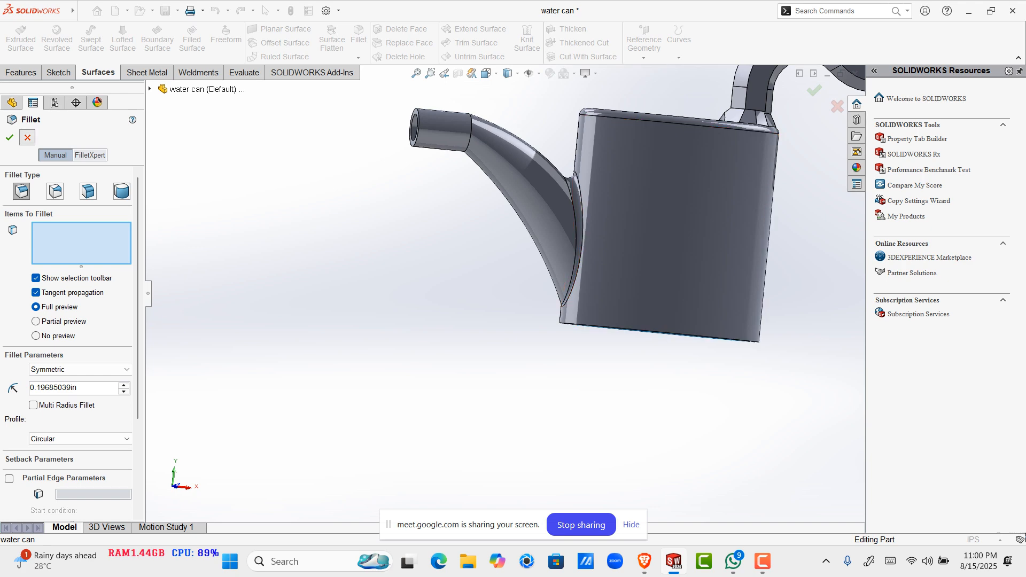
scroll(663, 322, down, 2)
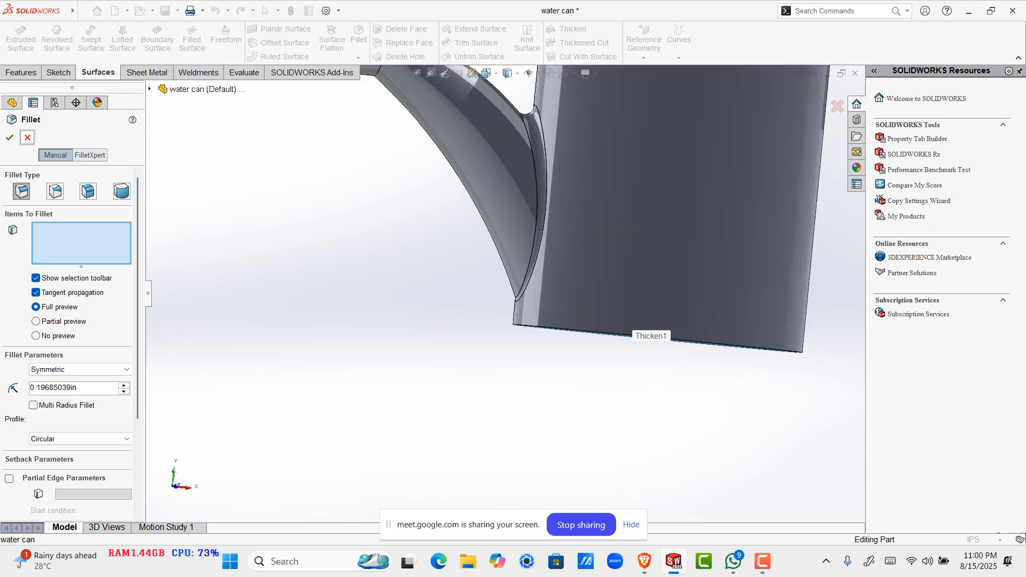
key(Escape)
Step: Edit the fillet on the can's top and bottom rims, reselecting the outer bottom edge, and apply it
scroll(643, 323, up, 3)
scroll(644, 166, down, 3)
middle_drag(583, 162, 557, 186)
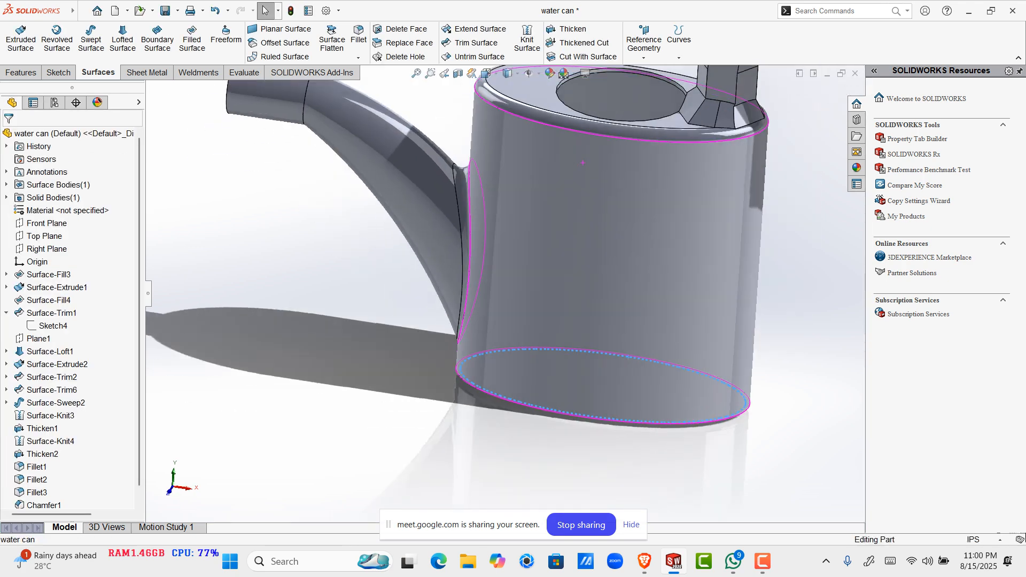
click(550, 122)
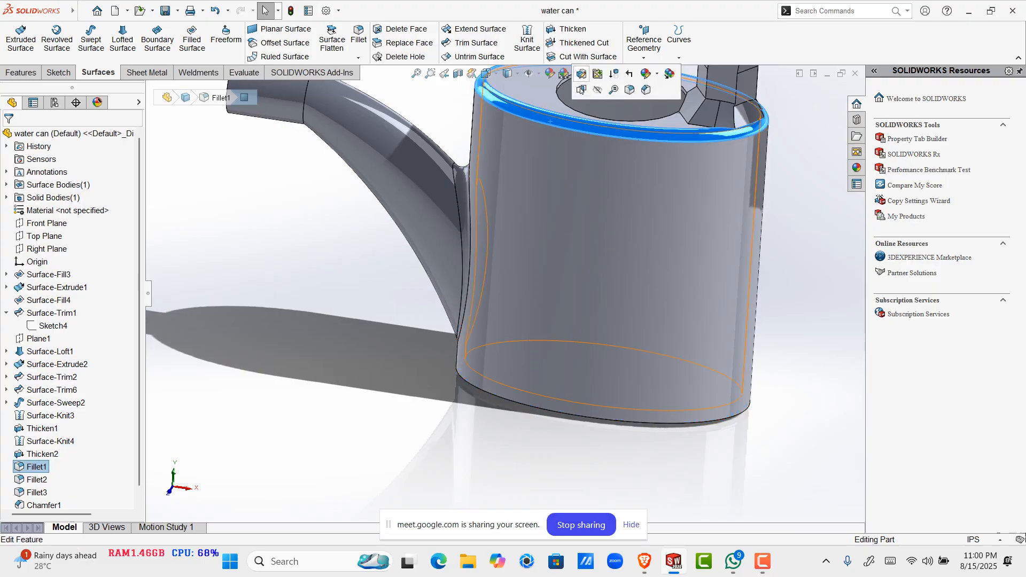
click(582, 75)
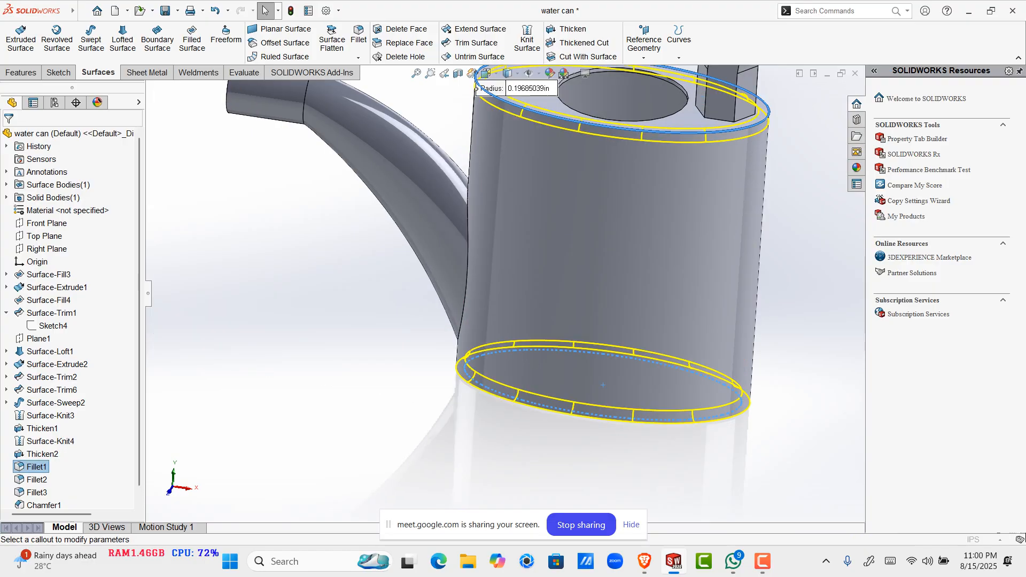
middle_drag(543, 364, 540, 319)
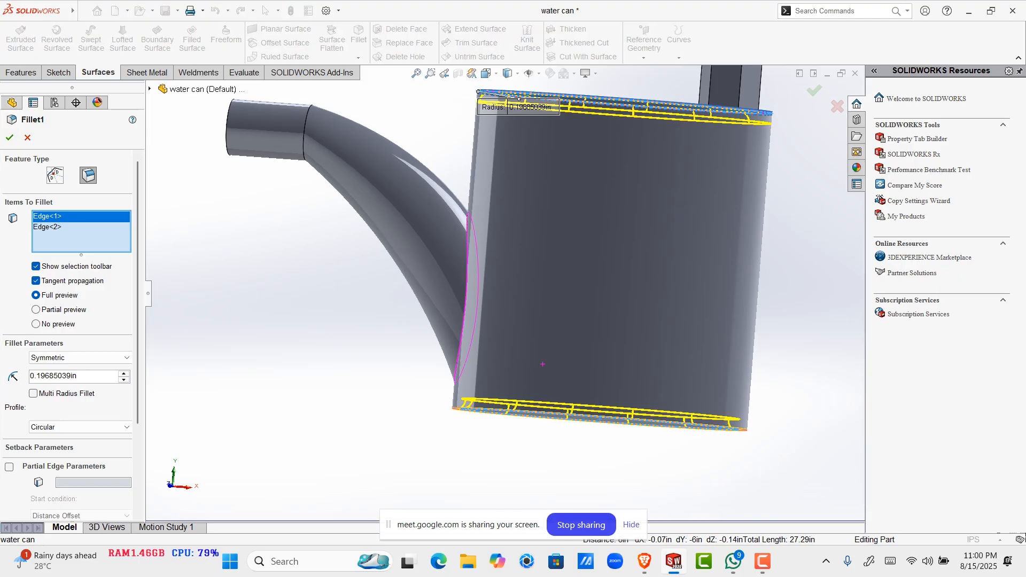
scroll(619, 287, down, 3)
middle_drag(411, 396, 411, 372)
click(412, 372)
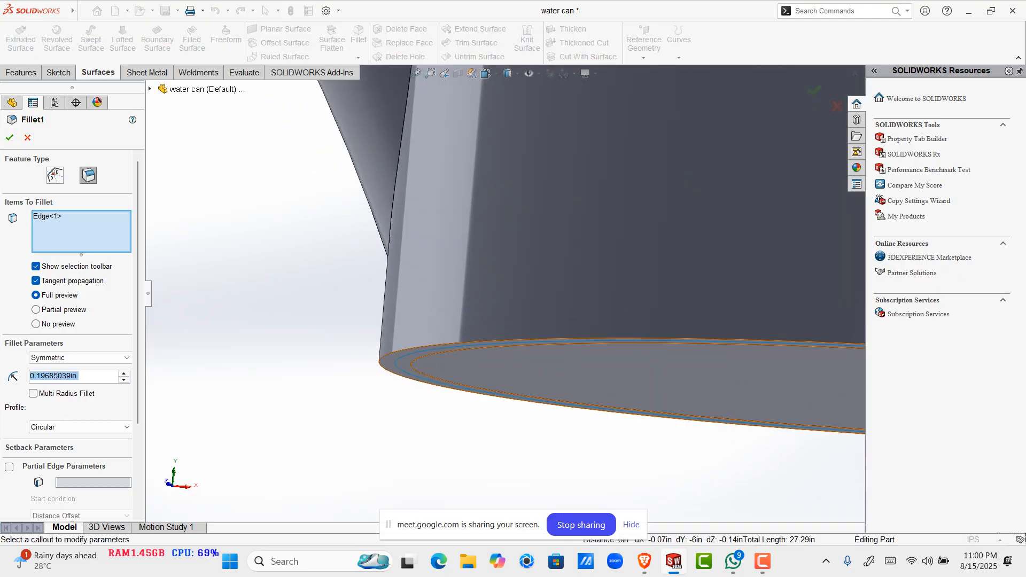
click(413, 373)
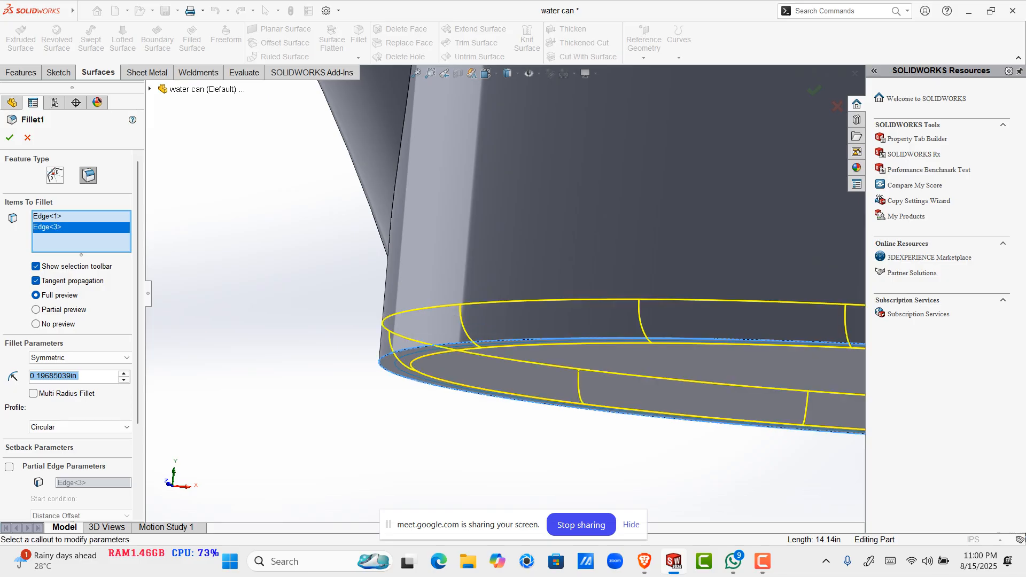
click(10, 137)
Step: Inspect the filleted bottom edge up close and identify the surface feature lying under the can's base
scroll(524, 320, up, 1)
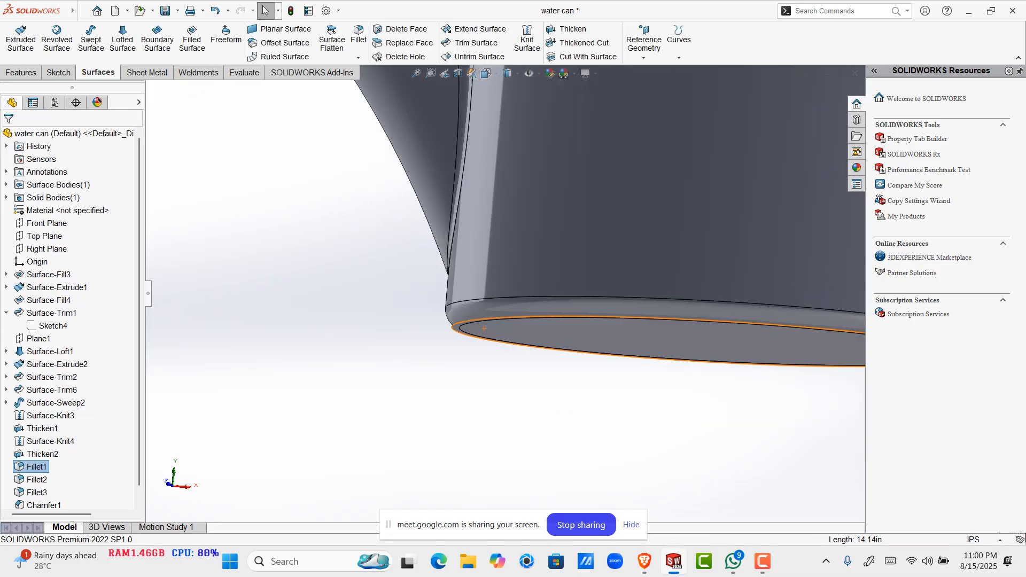
scroll(523, 320, down, 1)
mouse_move(523, 318)
middle_down()
mouse_move(505, 332)
mouse_move(529, 327)
middle_up()
scroll(386, 261, down, 5)
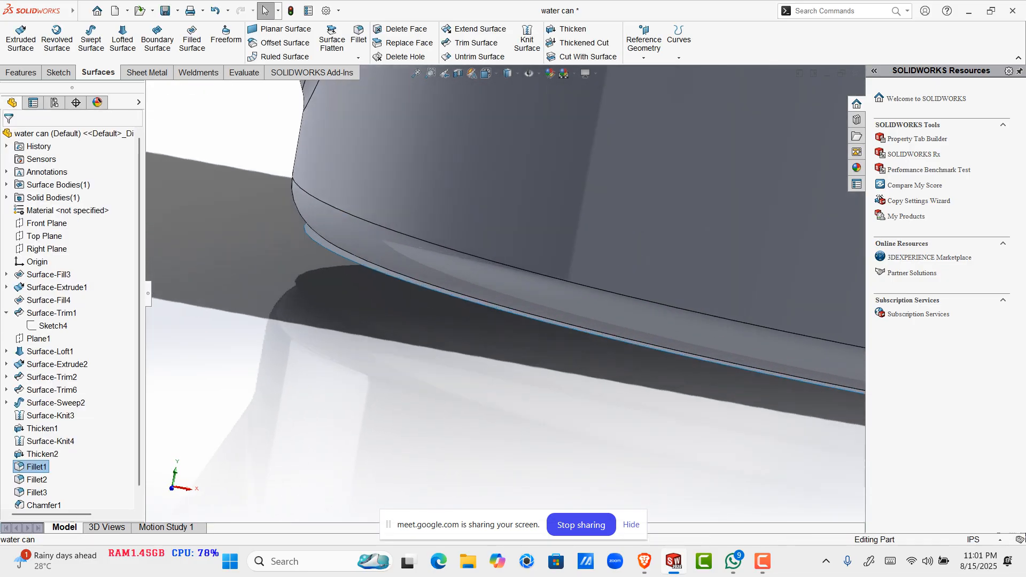
middle_drag(386, 260, 391, 238)
scroll(387, 260, up, 2)
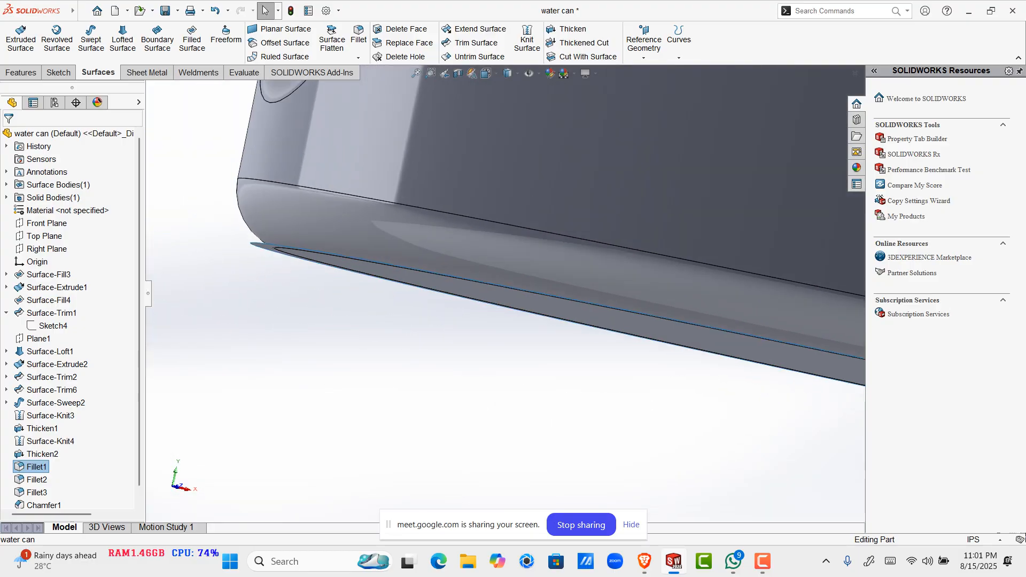
click(387, 260)
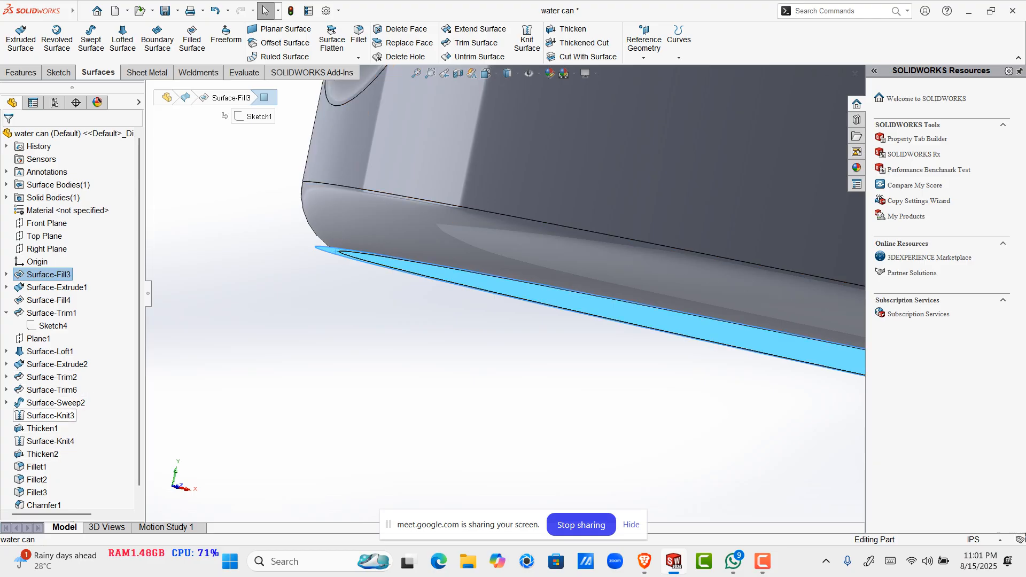
Step: Edit Surface-Knit3 to add the can's bottom surface, Surface-Fill3, to the knitted surfaces
click(48, 415)
click(51, 387)
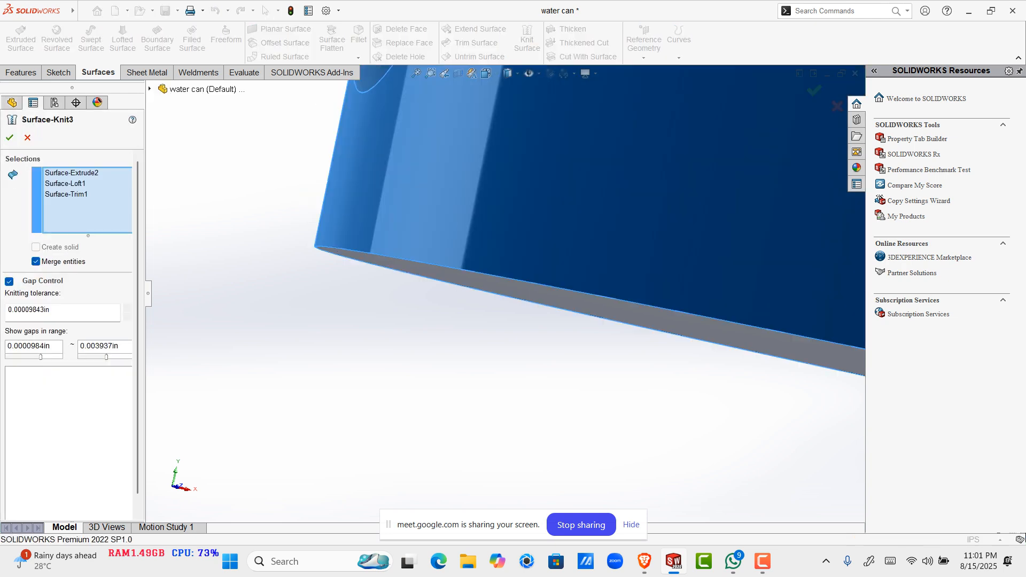
middle_drag(467, 237, 465, 226)
scroll(464, 230, up, 3)
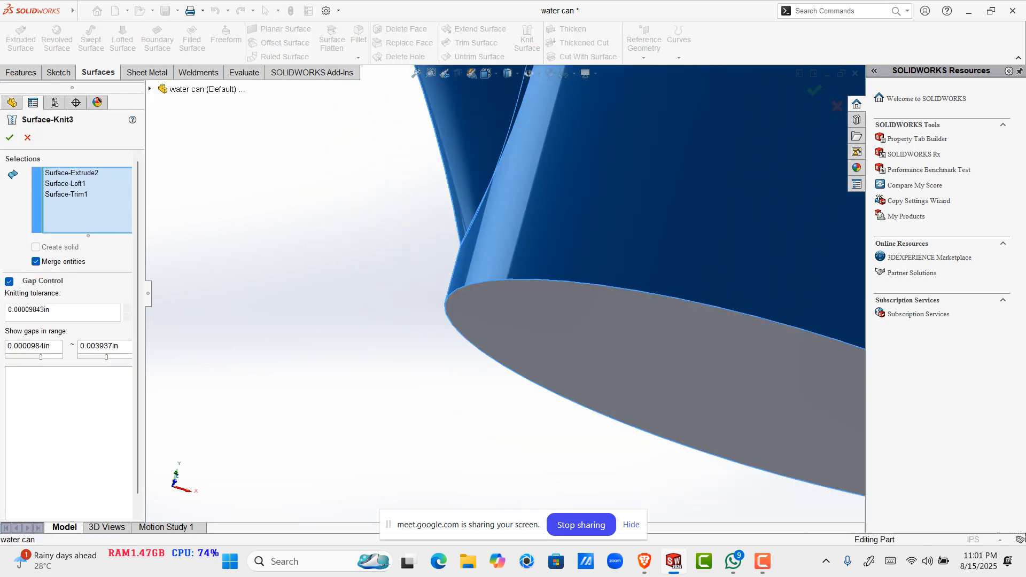
scroll(508, 289, up, 7)
scroll(621, 178, down, 3)
mouse_move(621, 179)
middle_down()
mouse_move(601, 257)
mouse_move(595, 181)
mouse_move(606, 170)
middle_up()
click(573, 387)
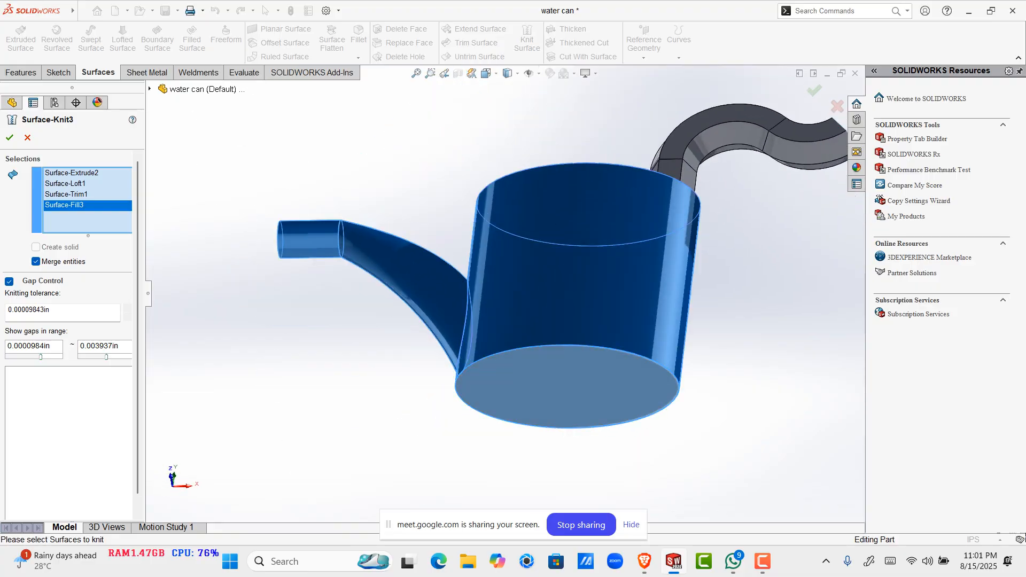
click(9, 138)
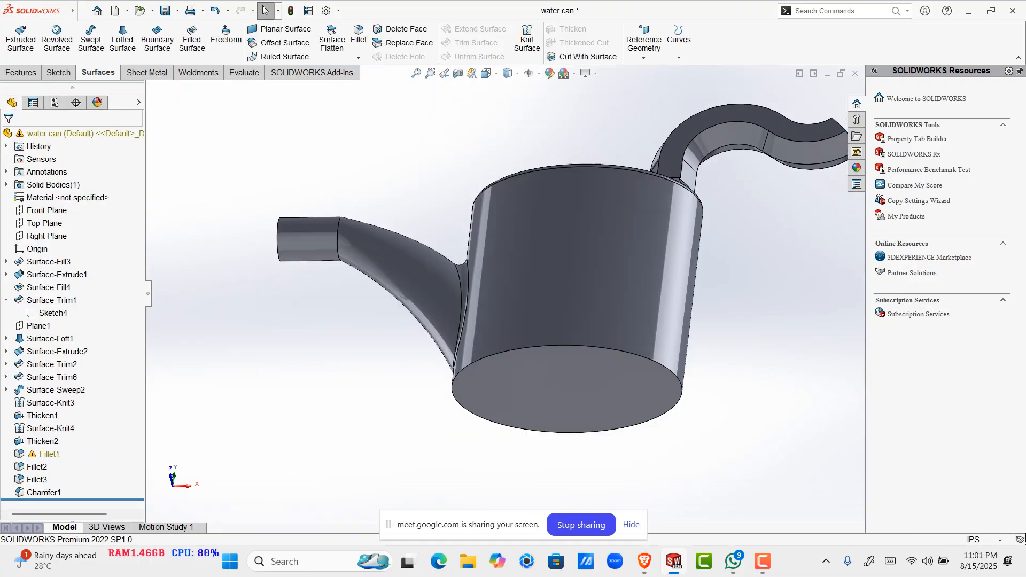
Step: Delete the Fillet1 and Chamfer1 features from the watering can
scroll(497, 381, down, 5)
middle_drag(409, 308, 416, 350)
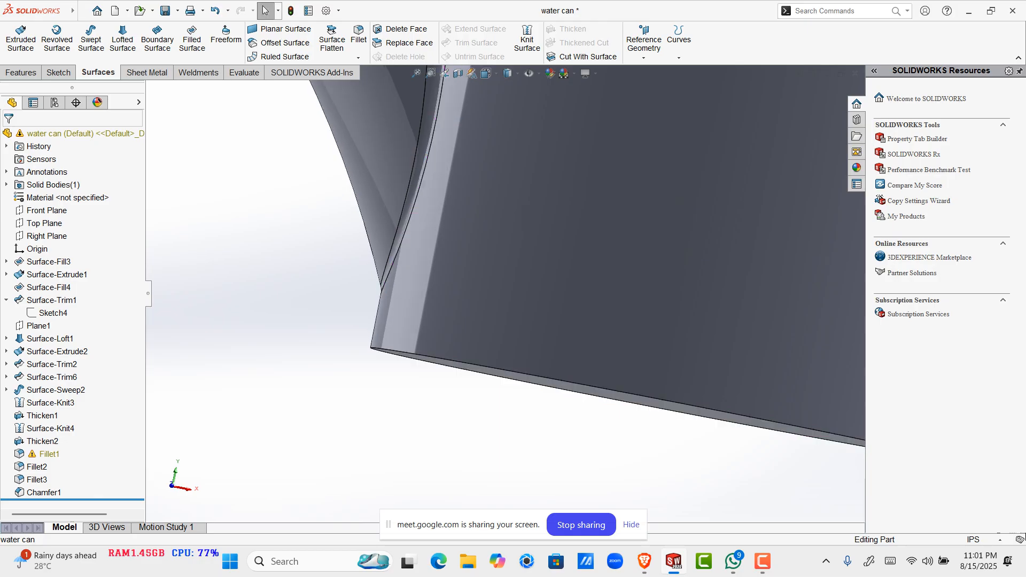
right_click(47, 454)
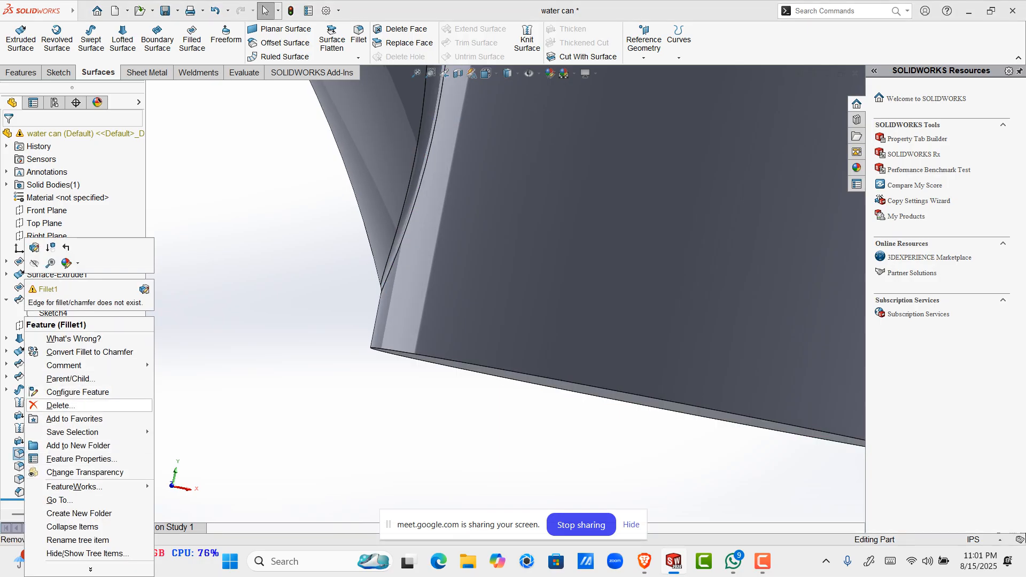
click(59, 405)
click(622, 109)
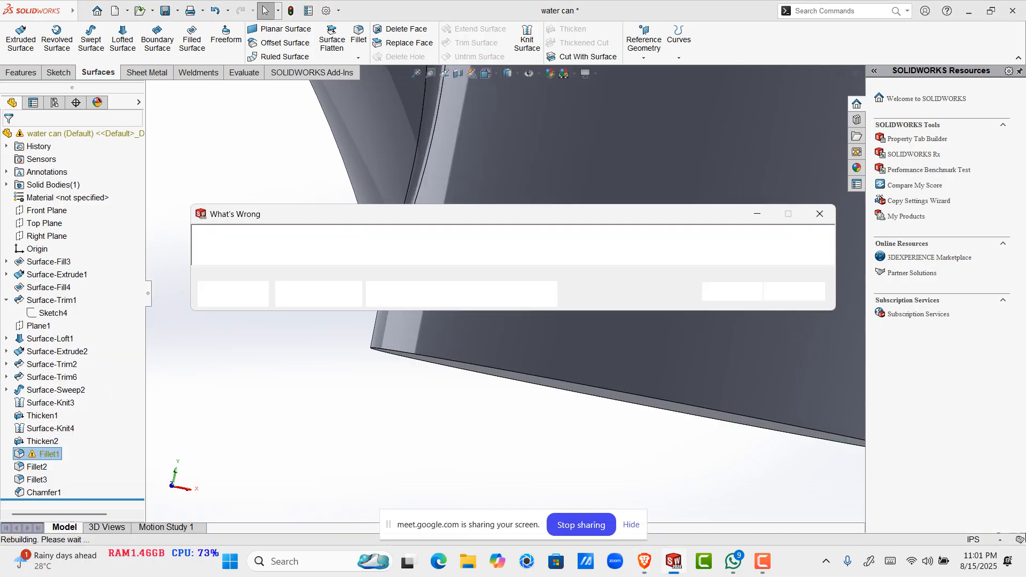
click(732, 291)
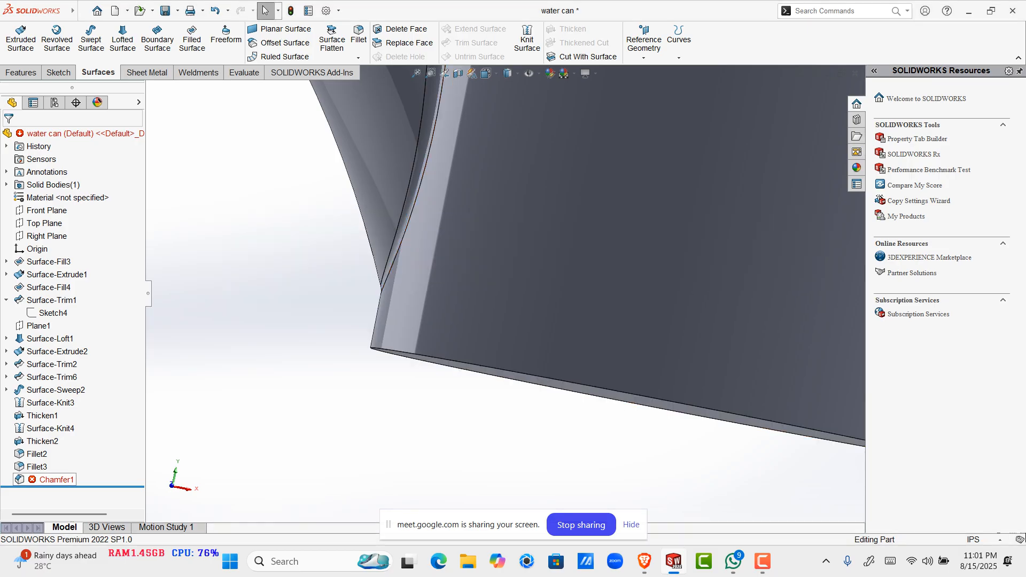
right_click(56, 479)
click(106, 405)
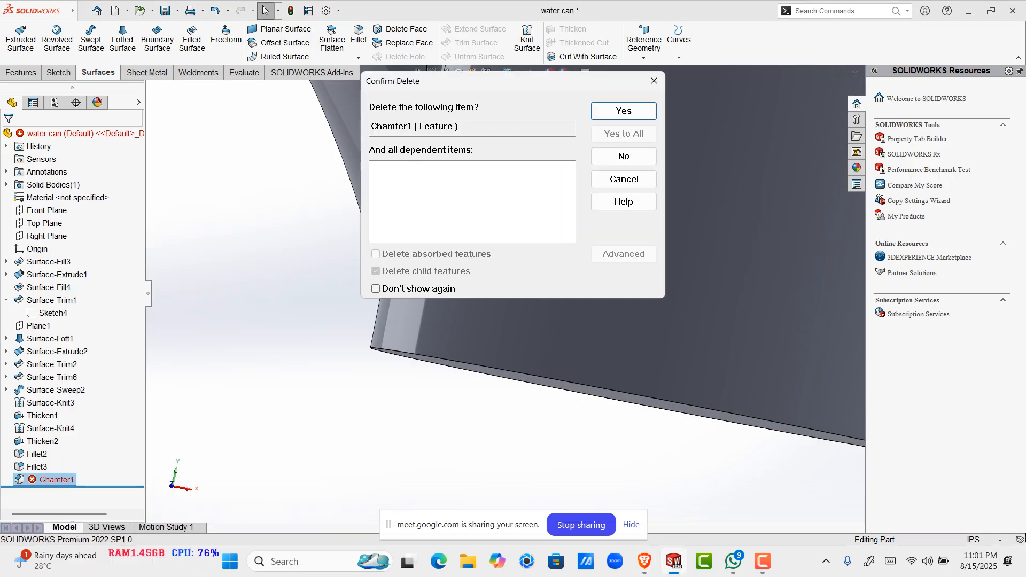
click(623, 111)
Step: Fillet the outer top and bottom edges of the can body with a 0.19685039 in radius
scroll(690, 179, up, 7)
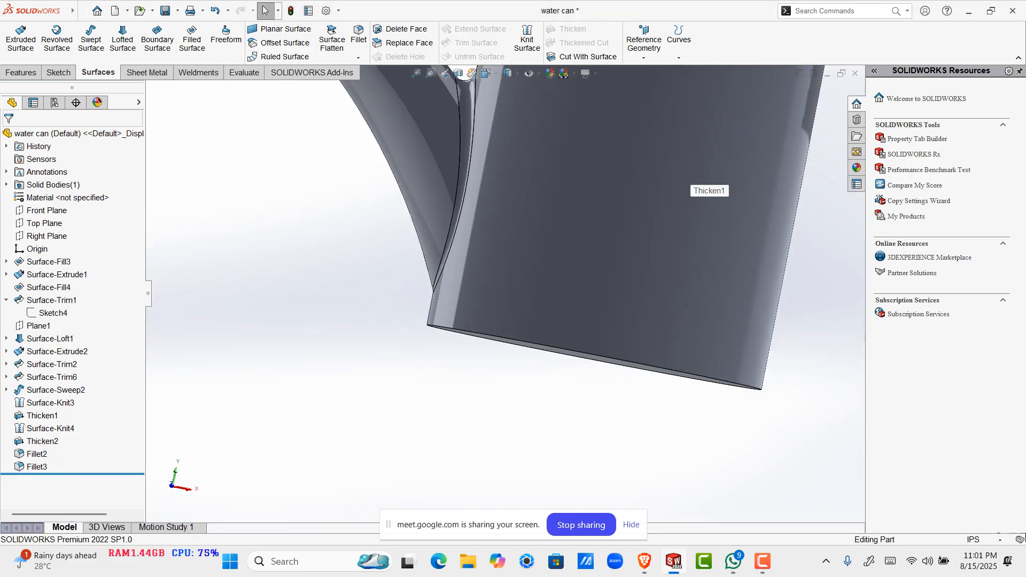
scroll(635, 126, down, 3)
middle_drag(634, 128, 596, 200)
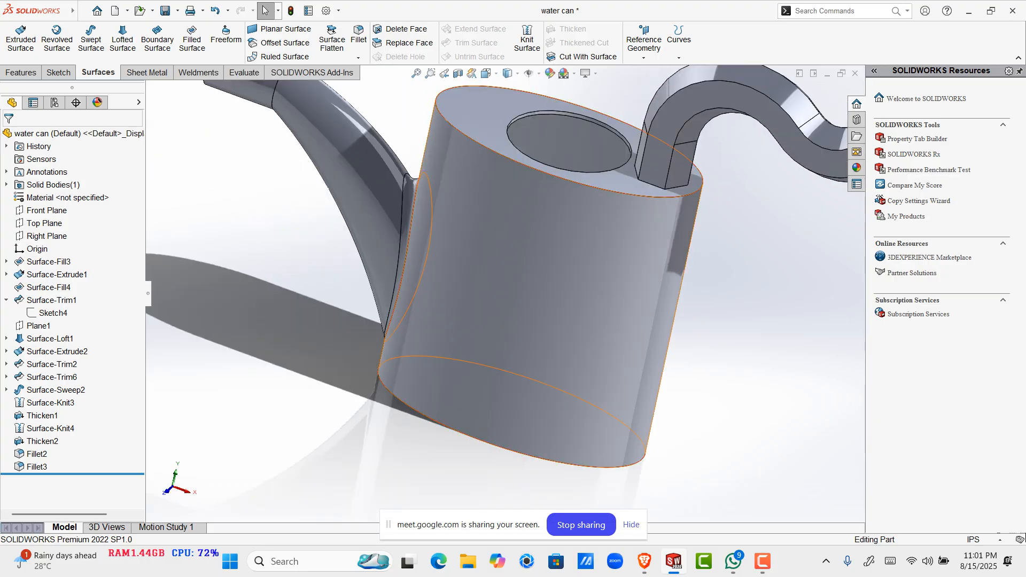
click(525, 166)
click(638, 134)
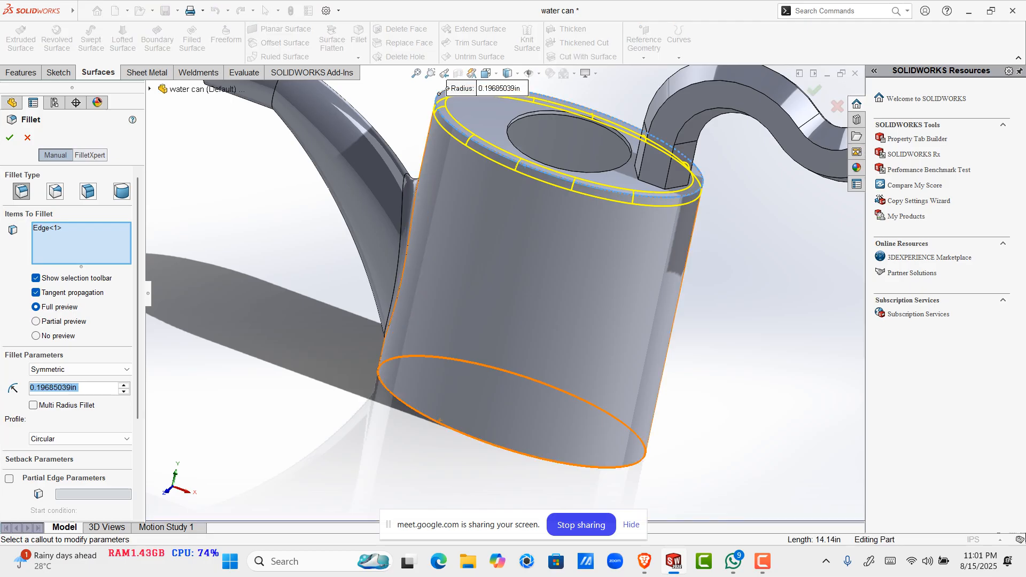
key(Return)
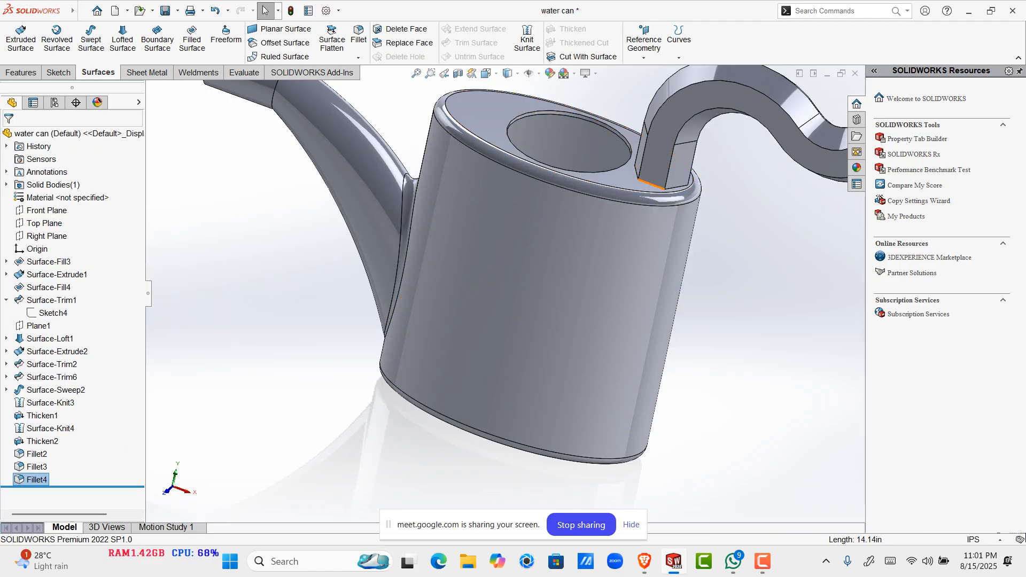
Step: Start a 0.19685039 in fillet on the first four edges where the handle meets the can's top face
click(647, 183)
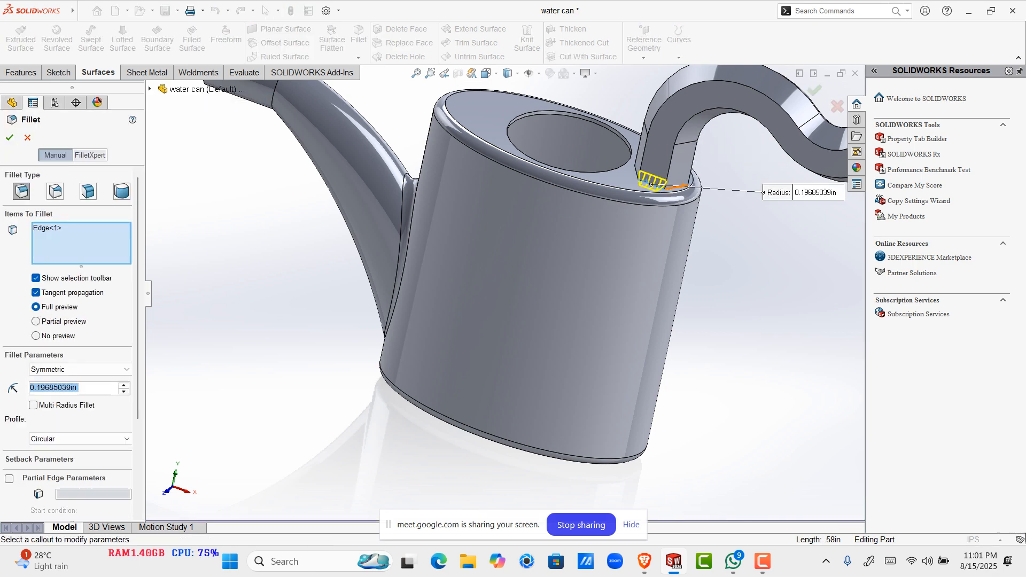
click(679, 186)
scroll(710, 147, down, 6)
middle_drag(561, 171, 598, 194)
click(465, 214)
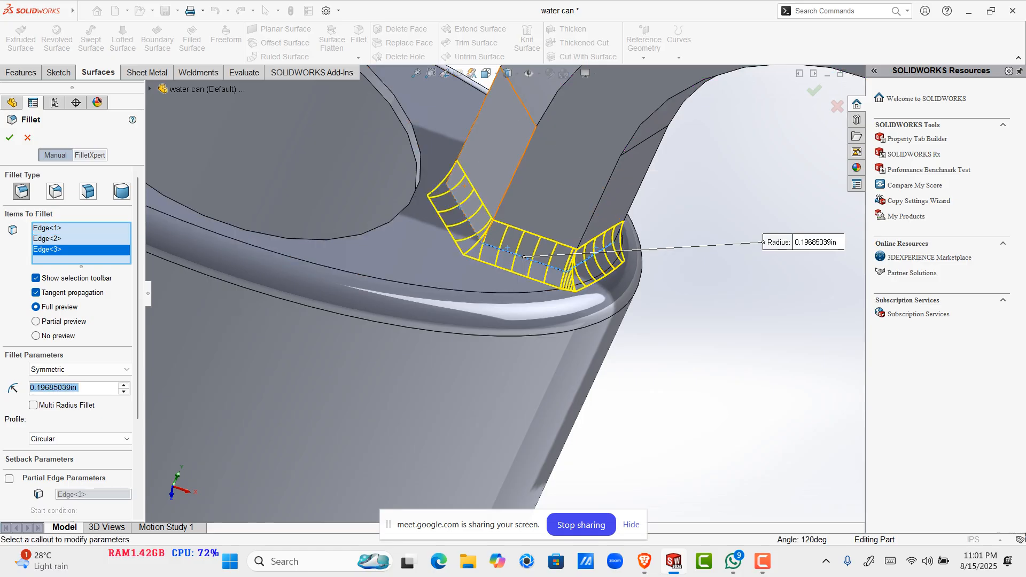
scroll(492, 182, up, 3)
middle_drag(481, 171, 567, 179)
scroll(491, 193, down, 5)
click(384, 183)
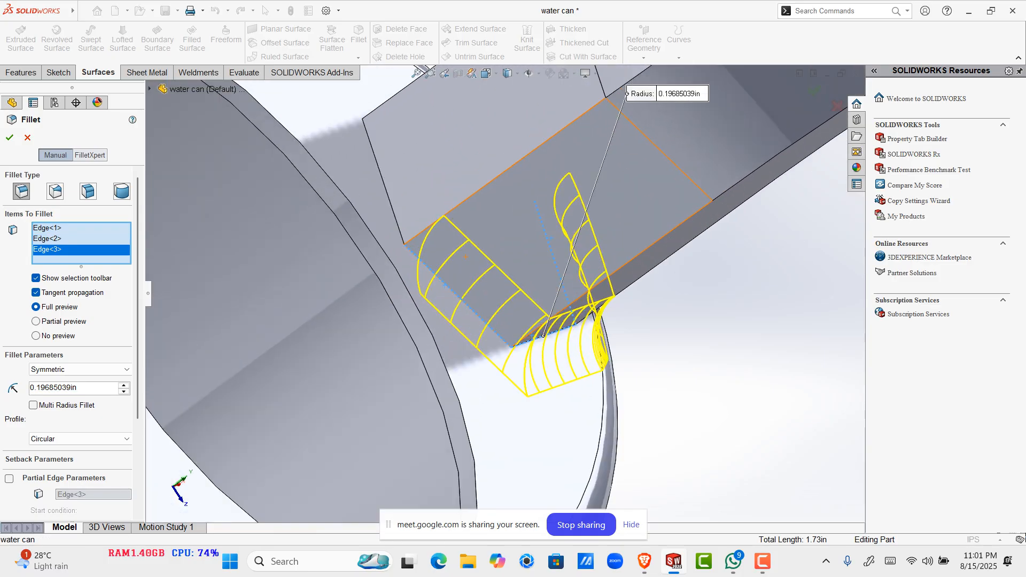
Step: Add the two remaining edges around the handle's base to the fillet and apply it
scroll(395, 198, up, 4)
middle_drag(406, 197, 454, 155)
scroll(444, 215, down, 3)
click(446, 196)
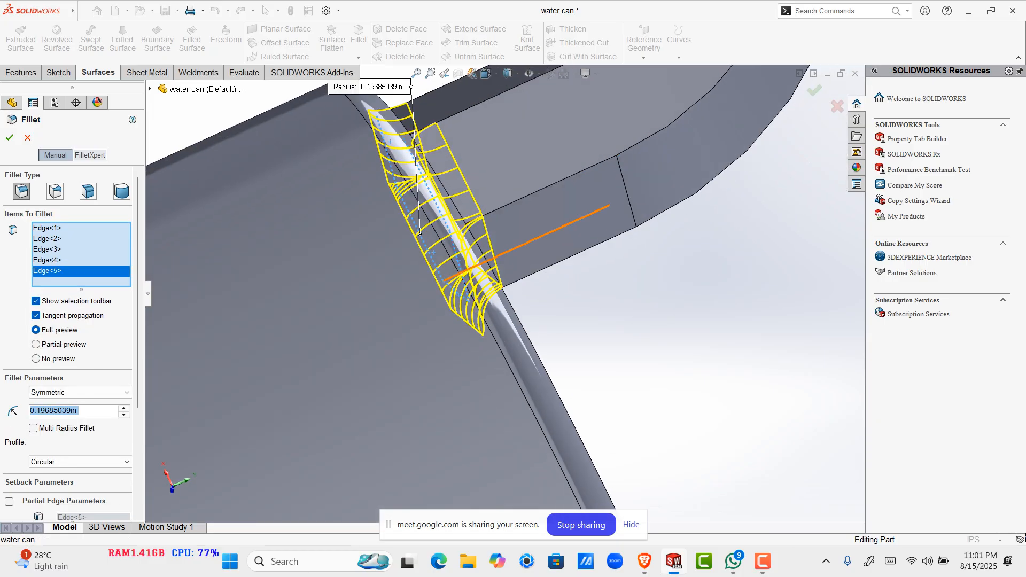
scroll(471, 160, down, 2)
middle_drag(470, 315, 435, 310)
click(399, 271)
scroll(504, 293, up, 7)
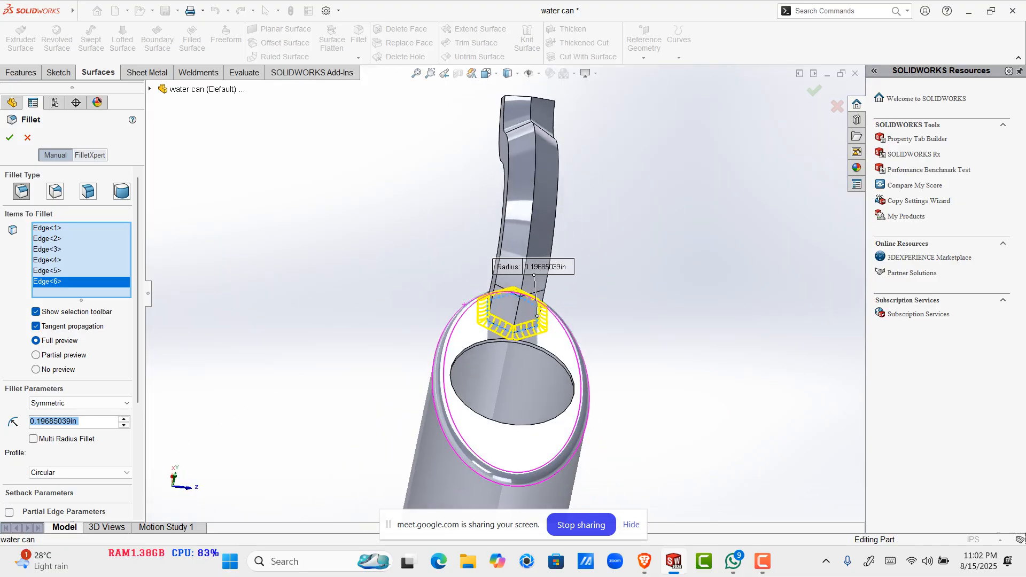
click(10, 137)
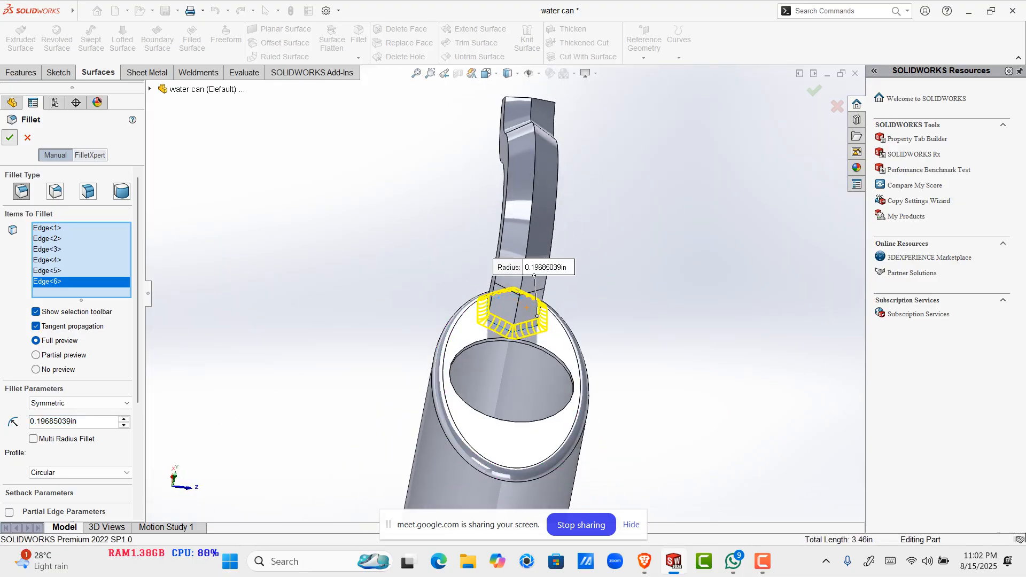
Step: Examine the filleted can from the spout side and from below
scroll(615, 321, up, 4)
middle_drag(614, 320, 551, 298)
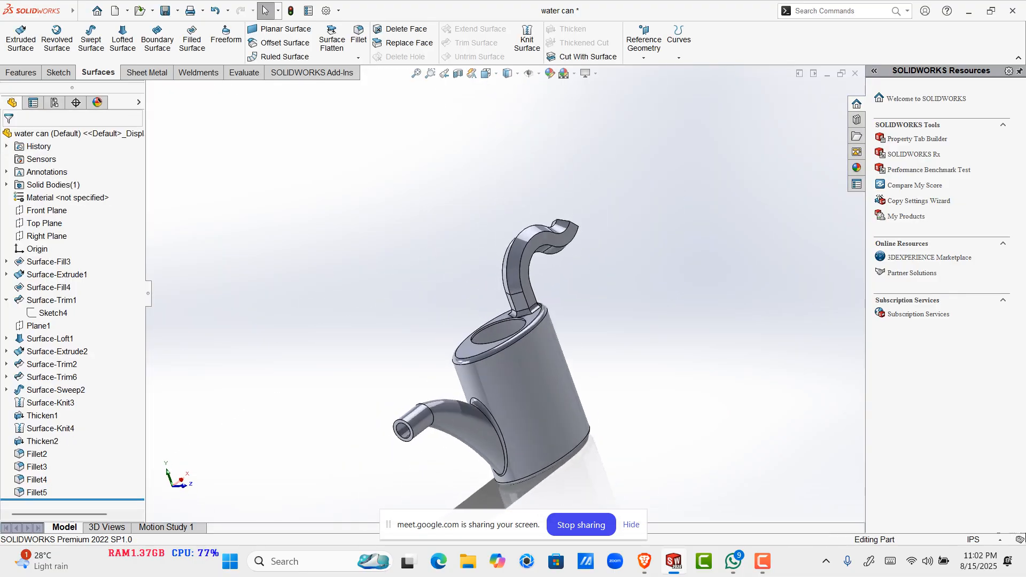
scroll(551, 298, down, 2)
scroll(551, 298, up, 1)
middle_drag(515, 353, 489, 288)
scroll(580, 377, up, 2)
scroll(580, 377, down, 3)
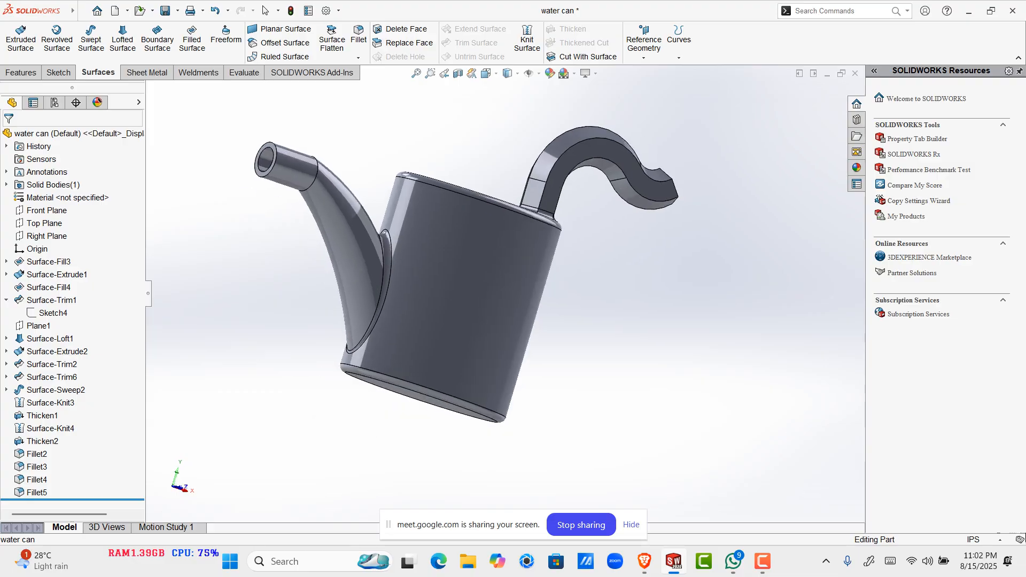
Step: Export the part to the surface folder as "water can" in STEP AP203 format
click(177, 10)
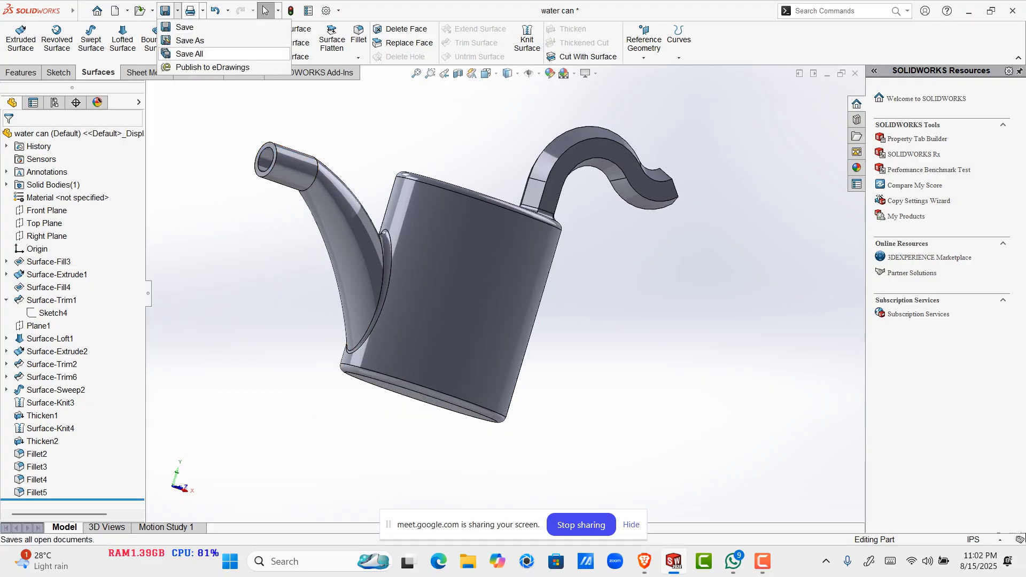
click(190, 40)
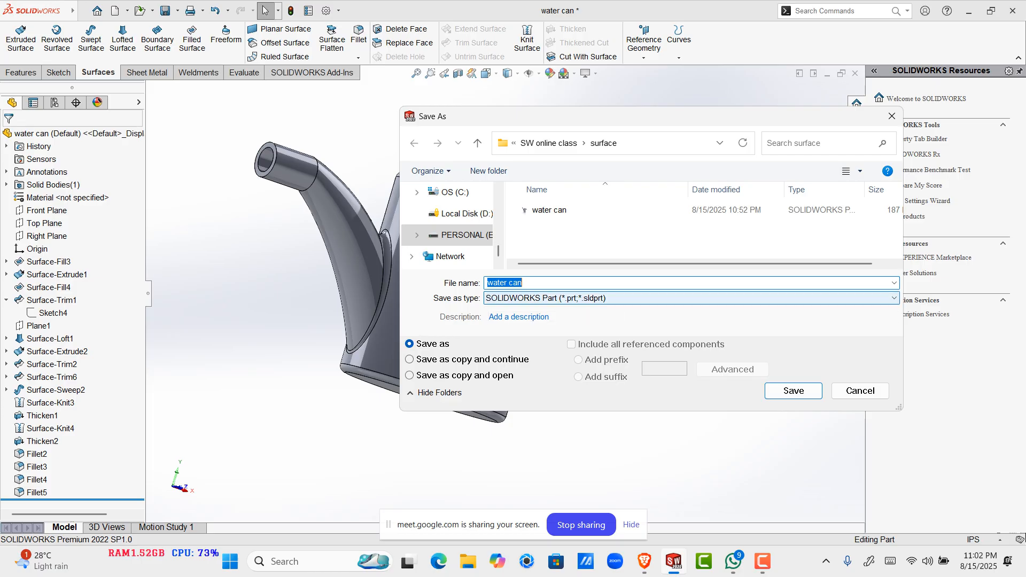
click(691, 298)
key(Up)
key(Up)
key(Up)
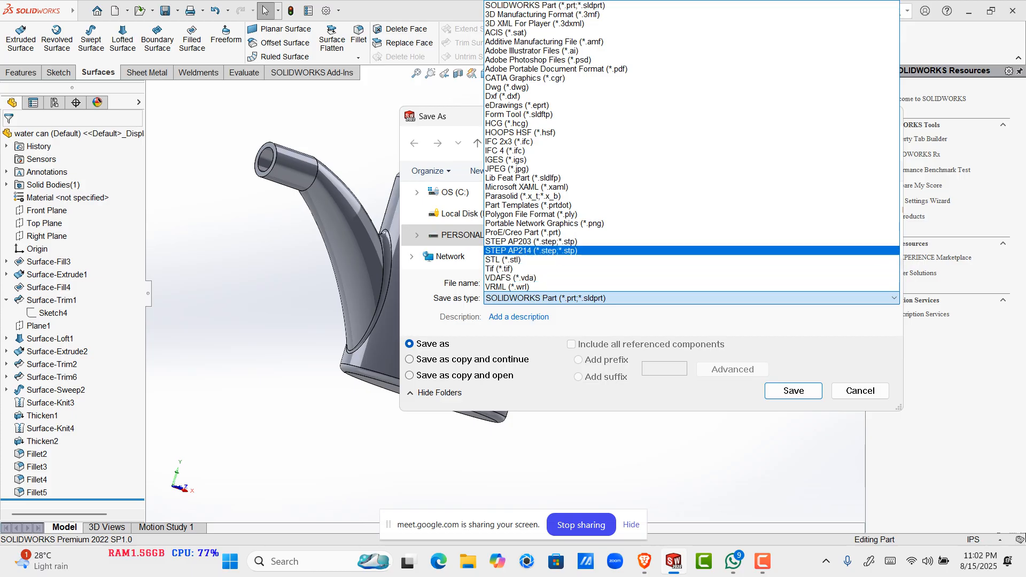
key(Up)
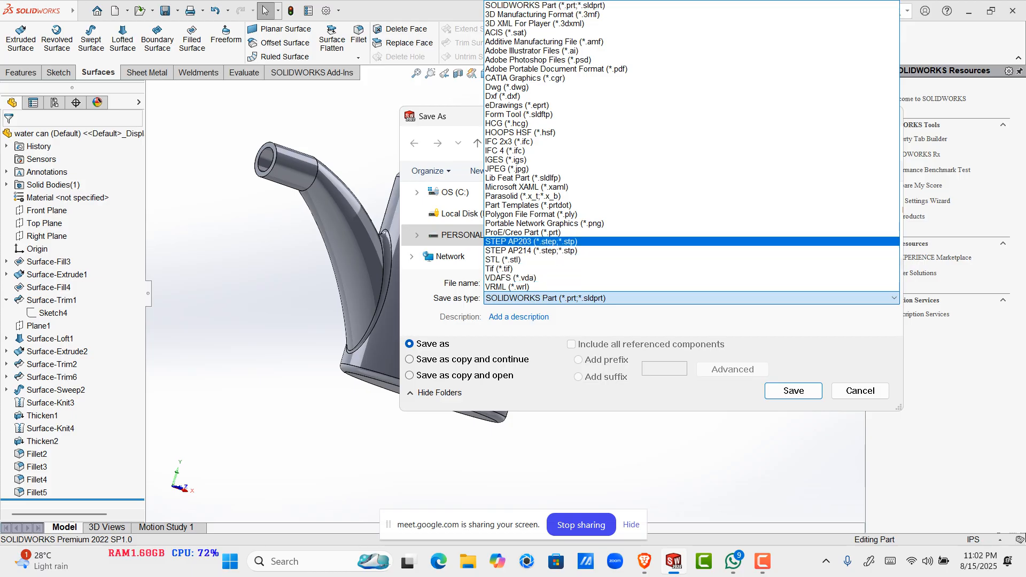
key(Down)
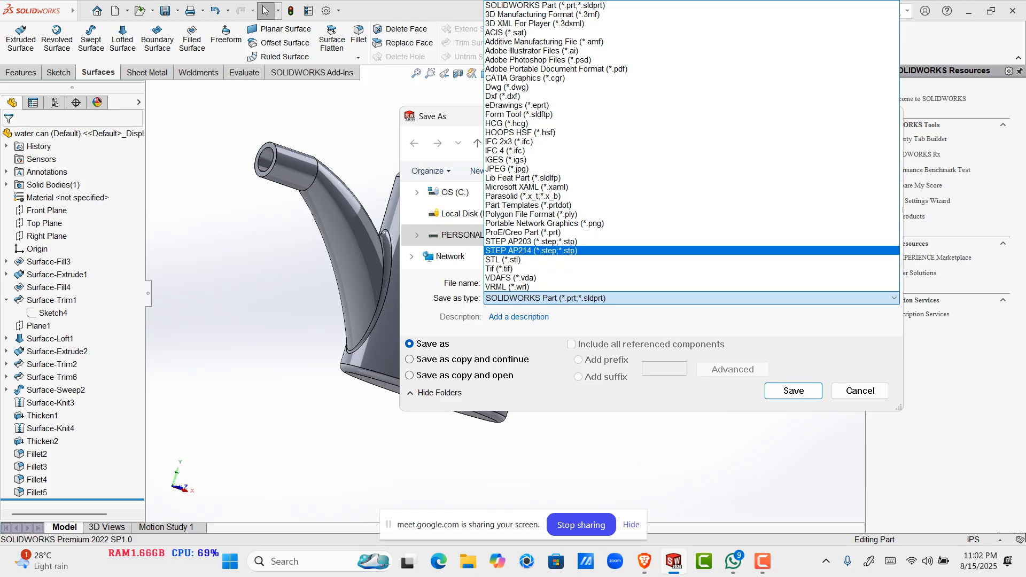
key(Up)
key(Return)
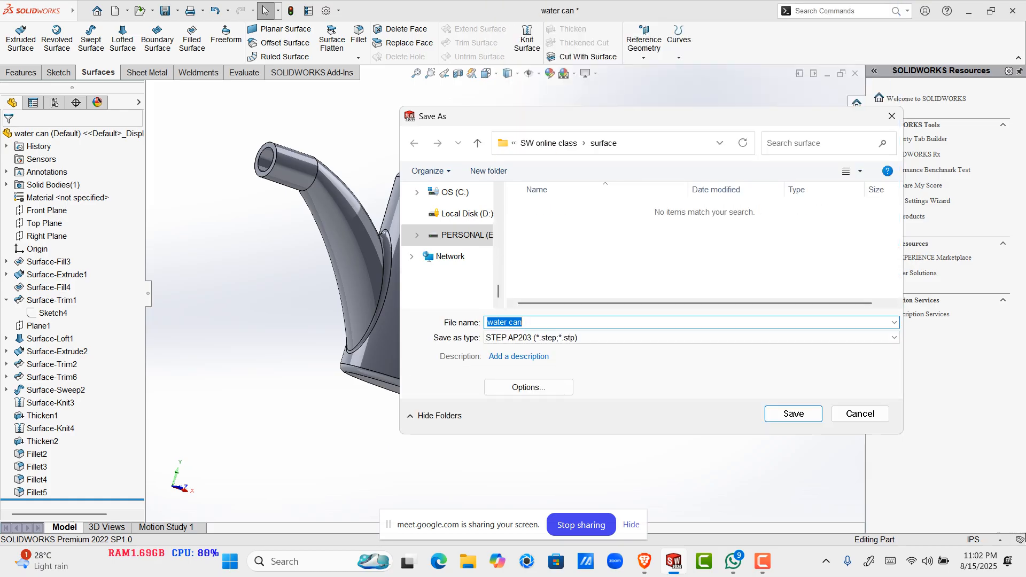
key(Return)
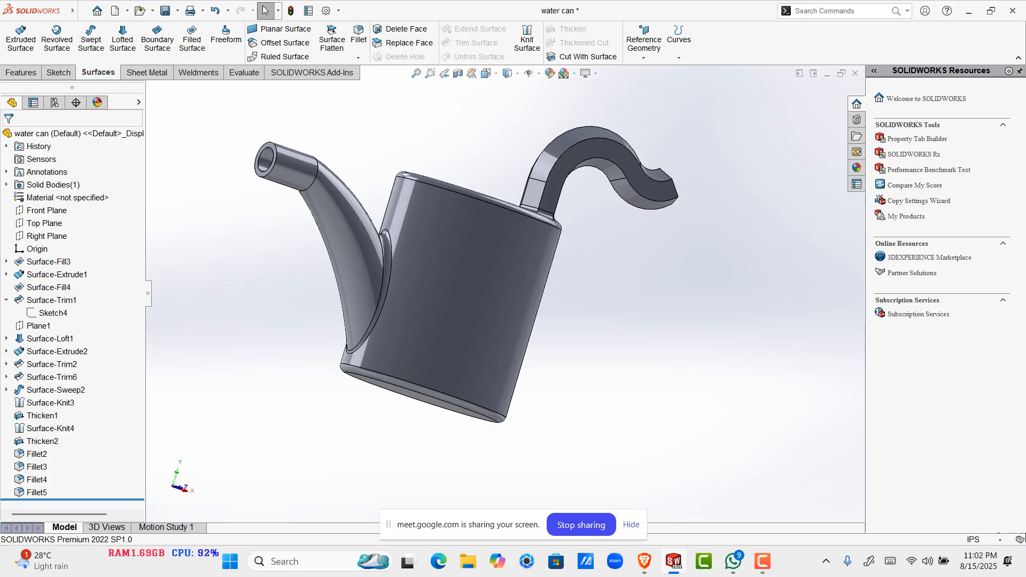
Step: Show the watering can in isometric view and capture a screenshot of the area around it
scroll(505, 293, up, 3)
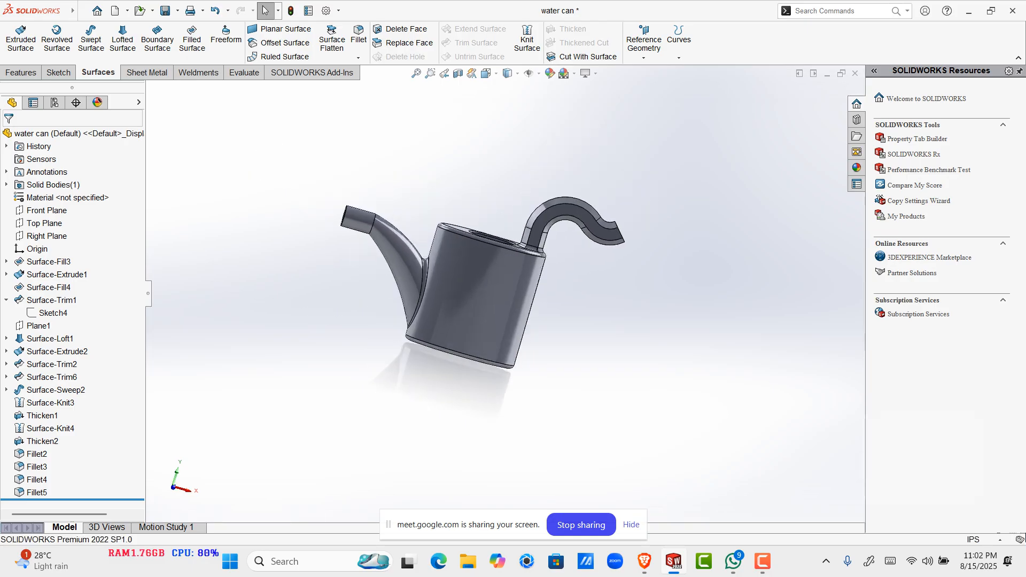
key(ctrl+7)
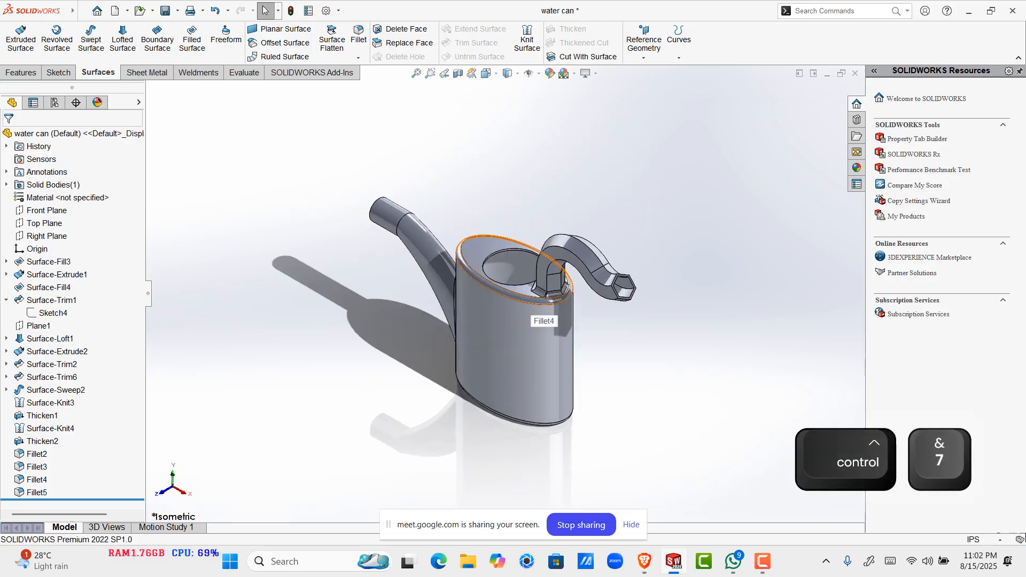
key(Print)
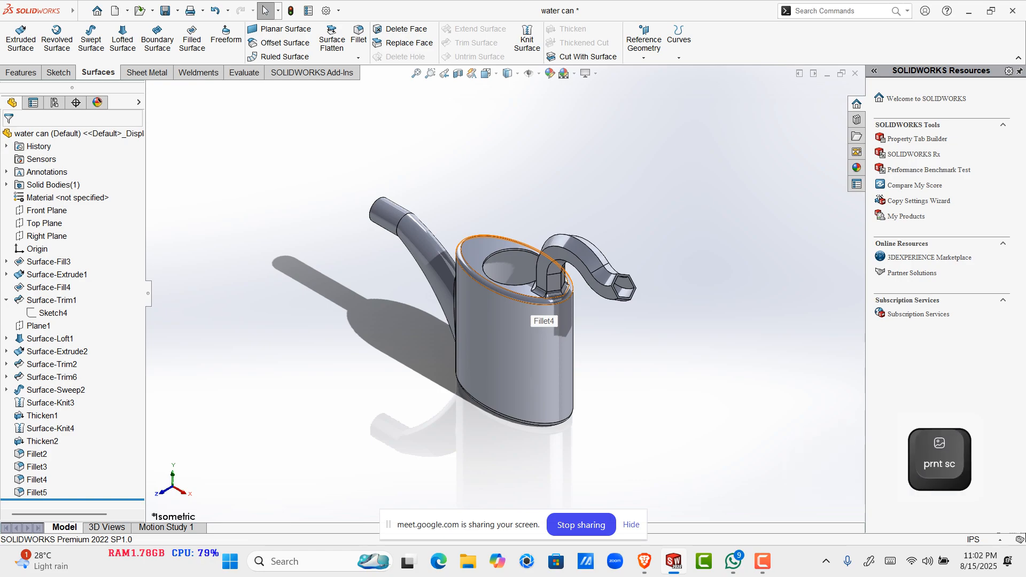
key(Escape)
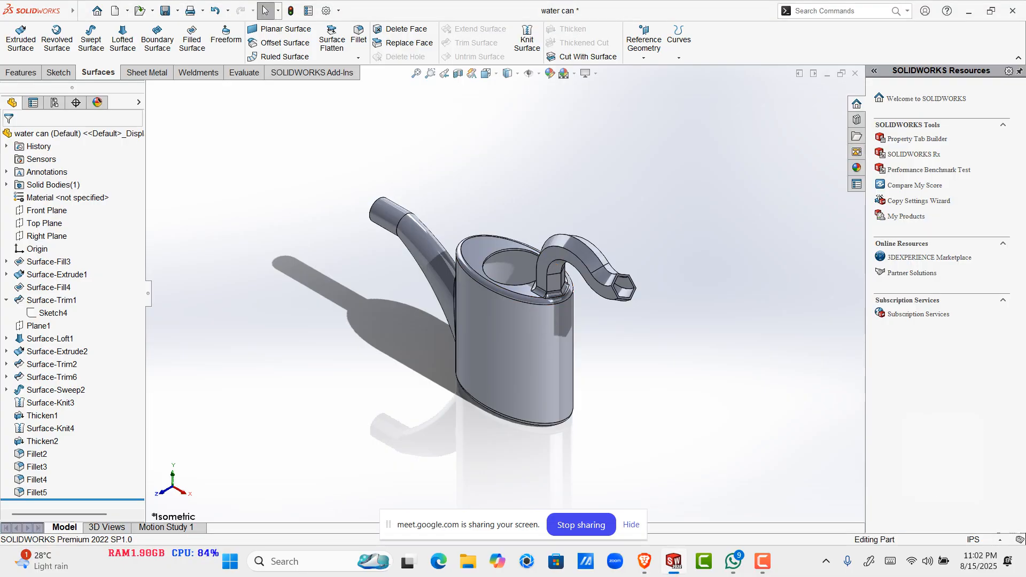
key(Print)
drag(260, 99, 728, 473)
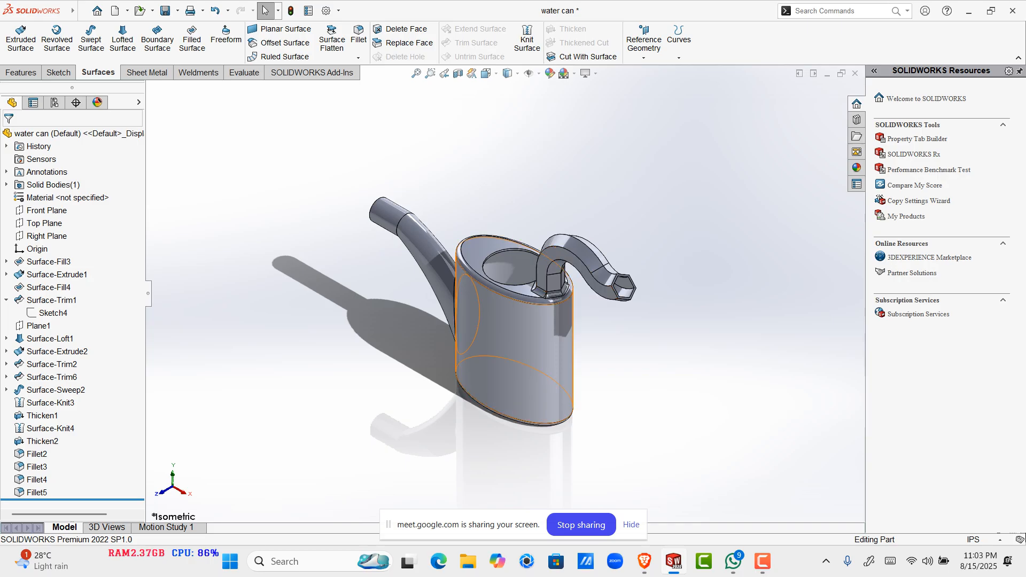
click(444, 268)
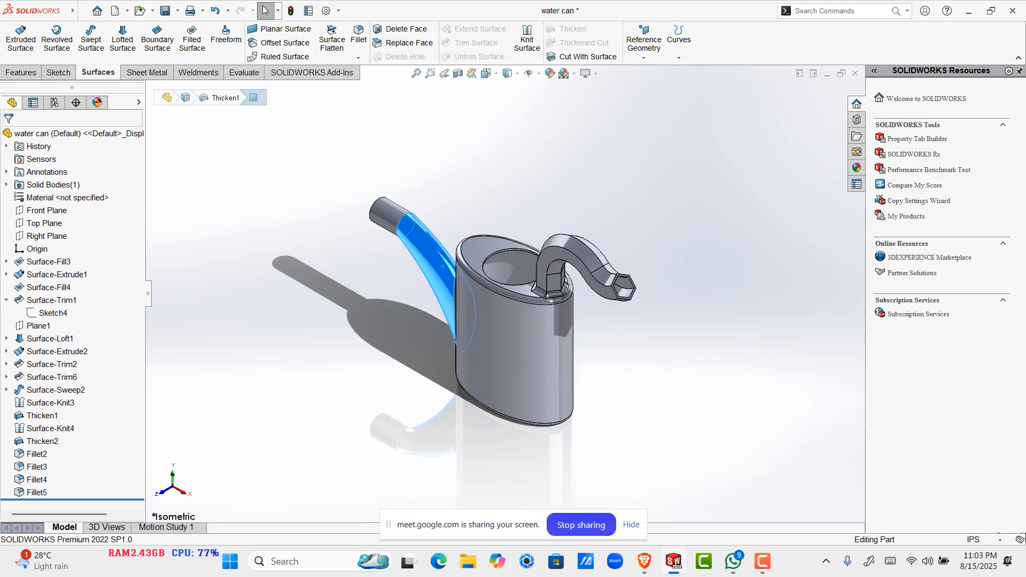
click(401, 310)
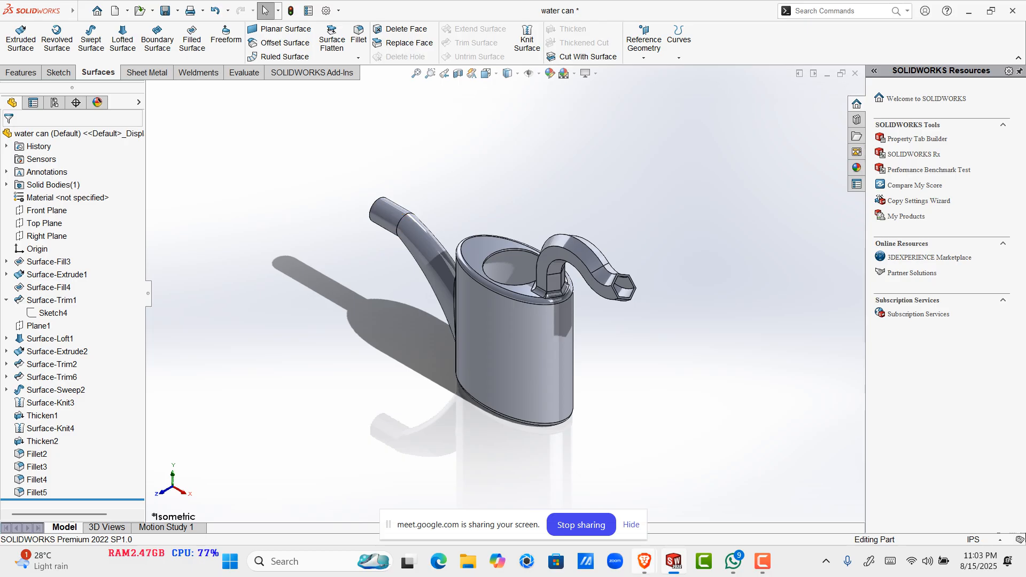
Step: Switch to the Brave browser and open the GrabCAD exhaust system library page in a new tab
mouse_move(644, 561)
click(570, 494)
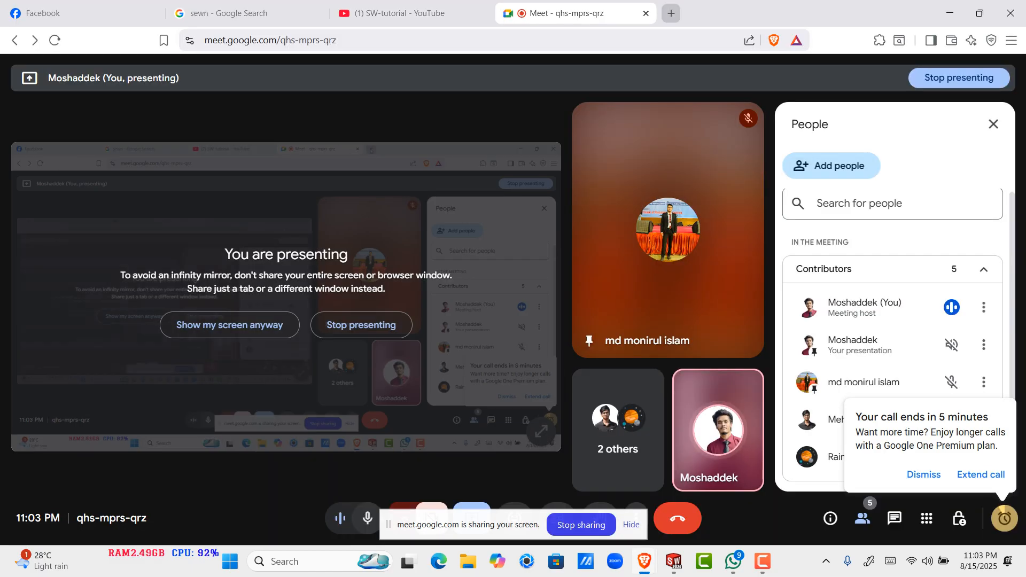
click(671, 13)
text(grabca)
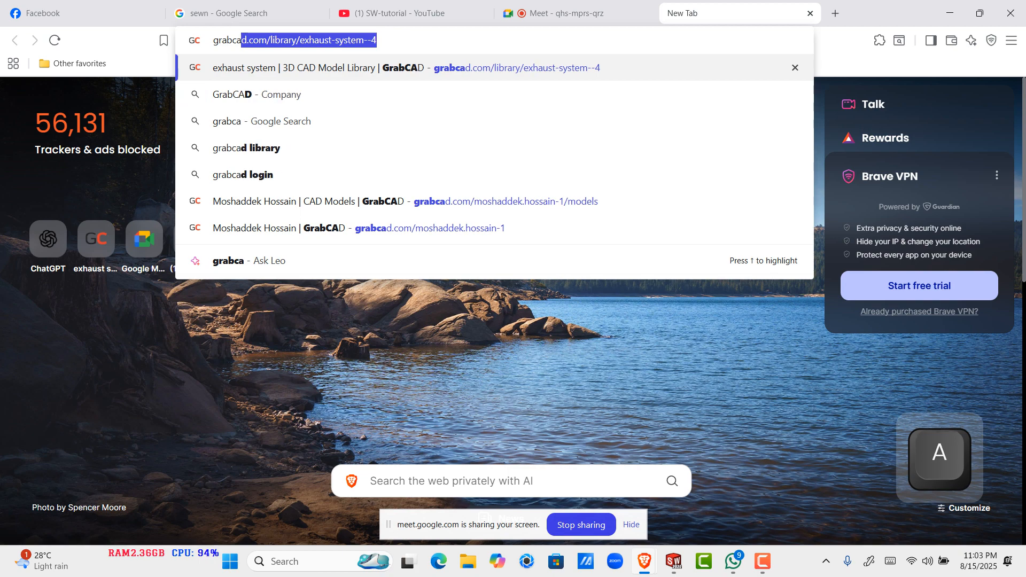
key(Return)
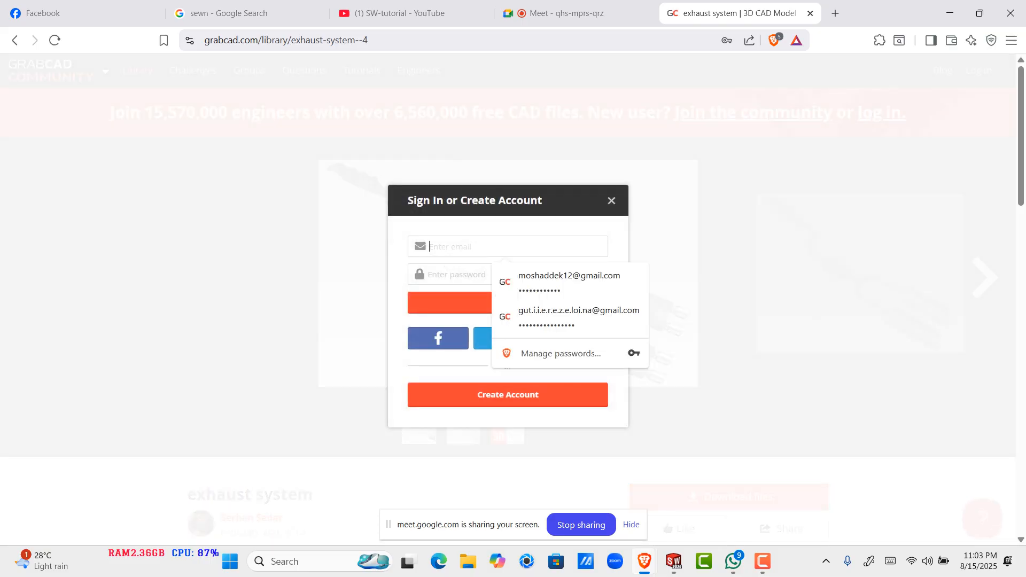
Step: Sign in to GrabCAD with the saved account e-mail and password
click(567, 281)
click(524, 303)
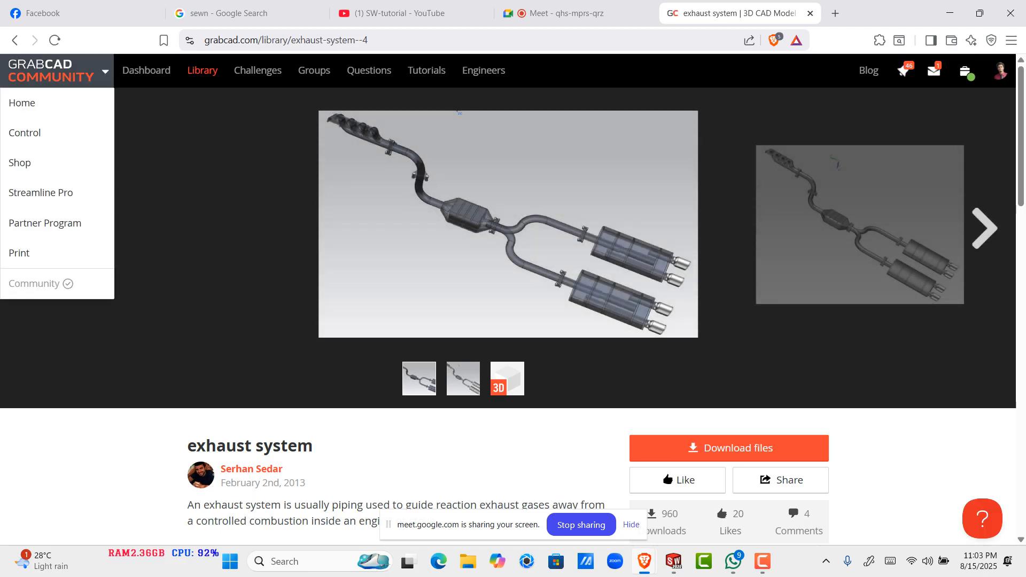
Step: Go to the GrabCAD home page and open the community model library from there
click(51, 70)
click(22, 102)
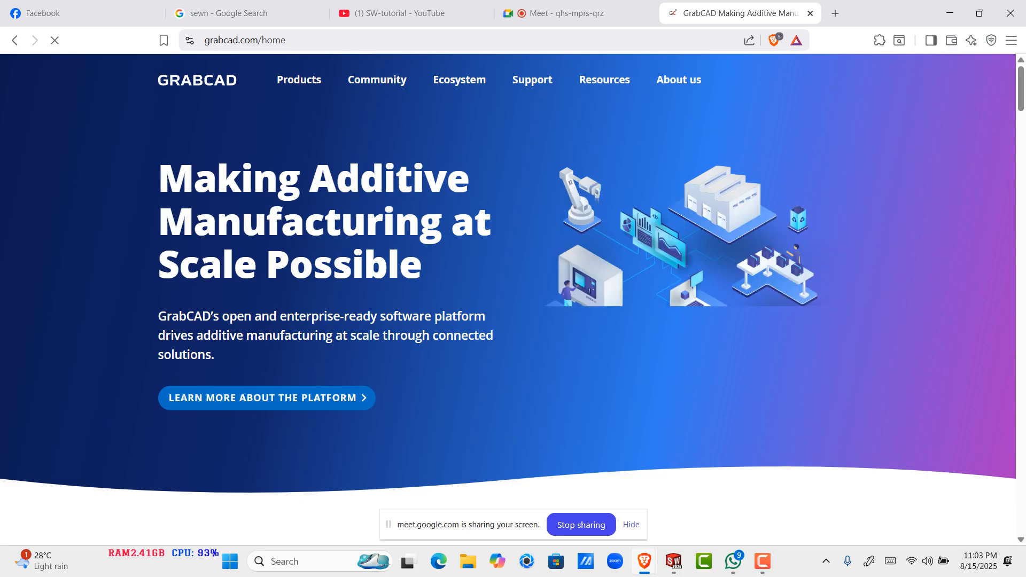
scroll(508, 299, down, 7)
scroll(508, 299, up, 7)
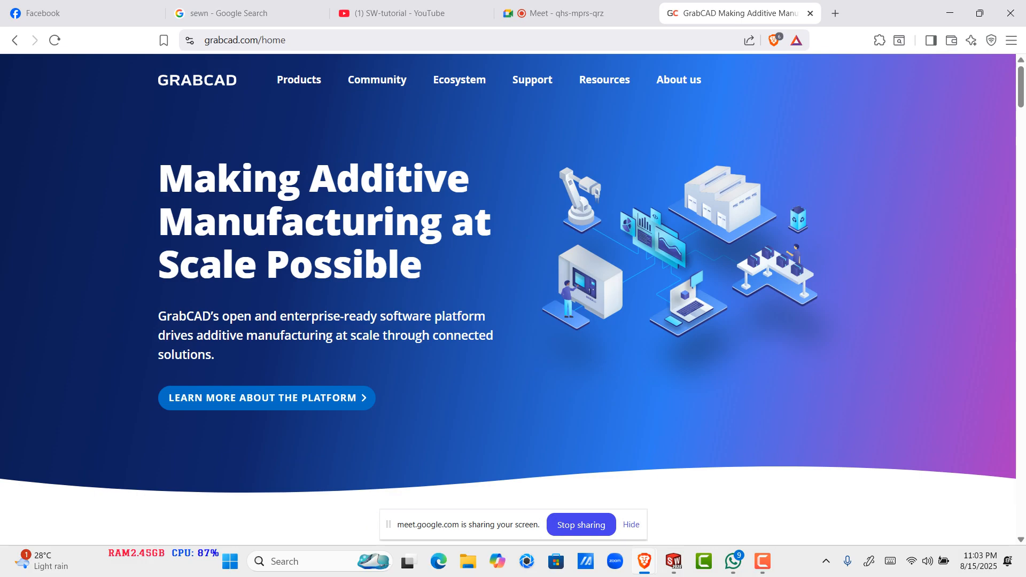
mouse_move(298, 80)
mouse_move(377, 80)
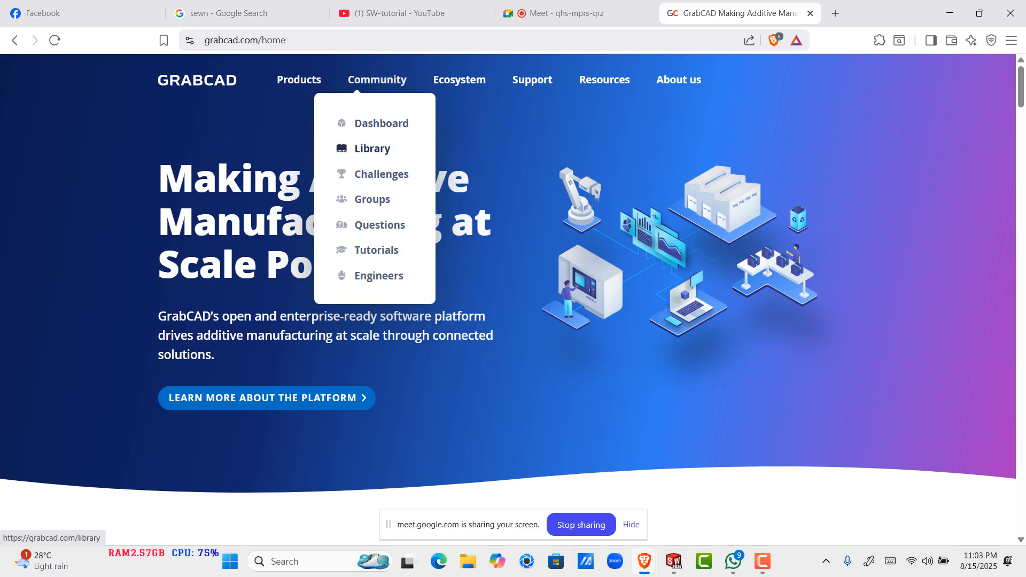
click(372, 148)
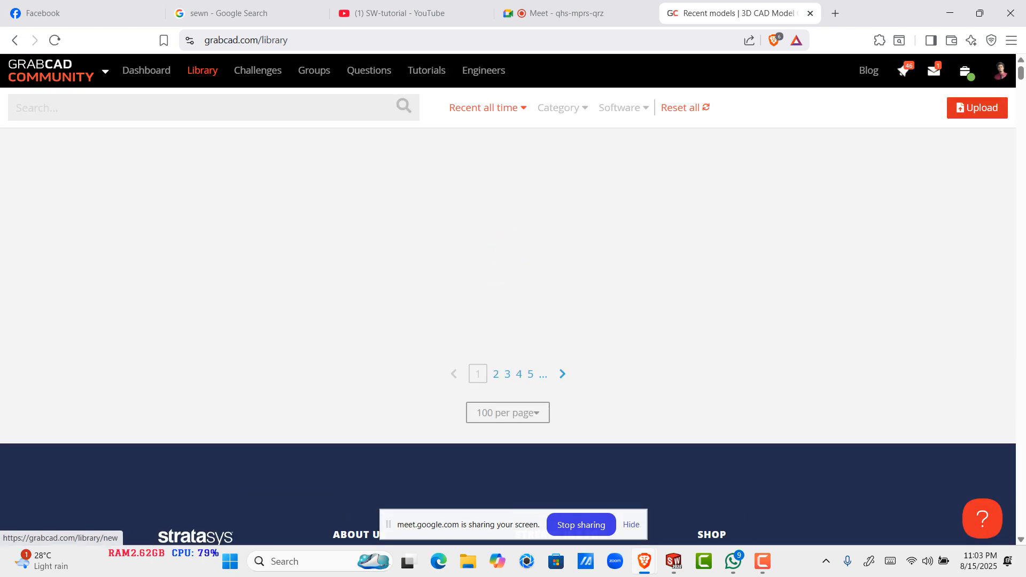
Step: Look through the recent models in the library and start a new model upload
mouse_move(1000, 71)
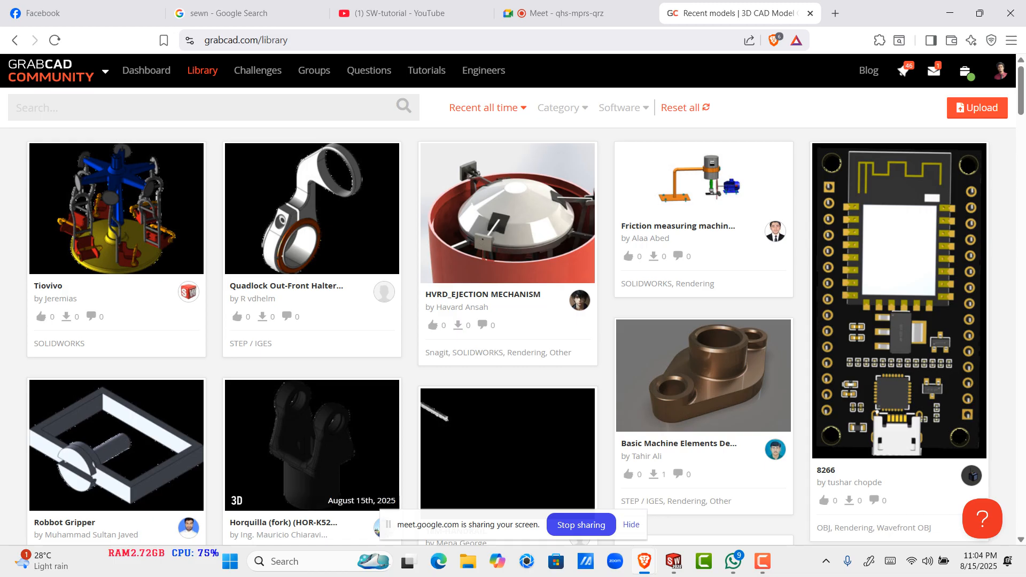
scroll(454, 438, down, 10)
scroll(508, 331, down, 7)
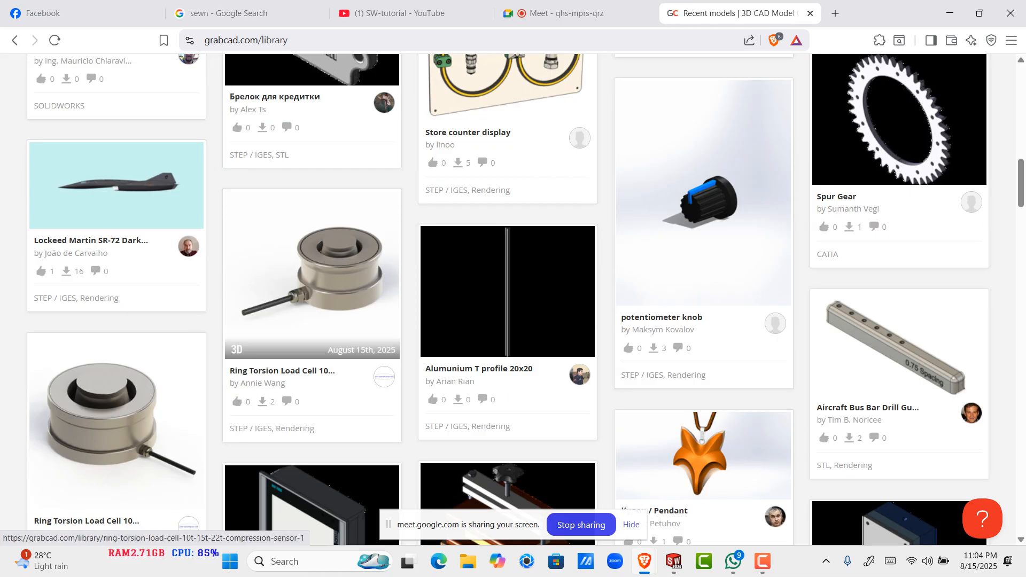
scroll(508, 331, down, 5)
scroll(507, 268, down, 6)
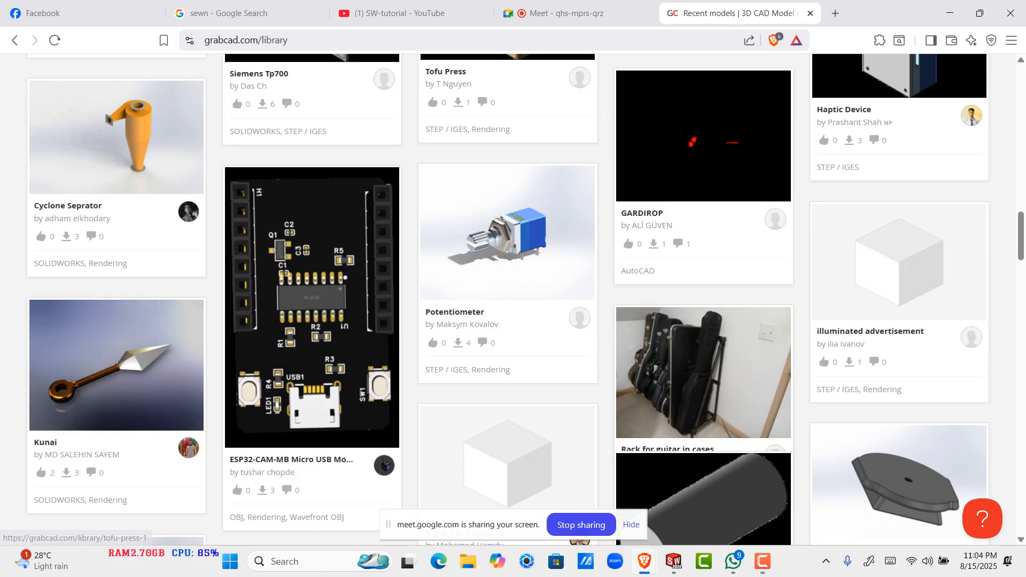
scroll(508, 267, up, 6)
scroll(704, 417, up, 20)
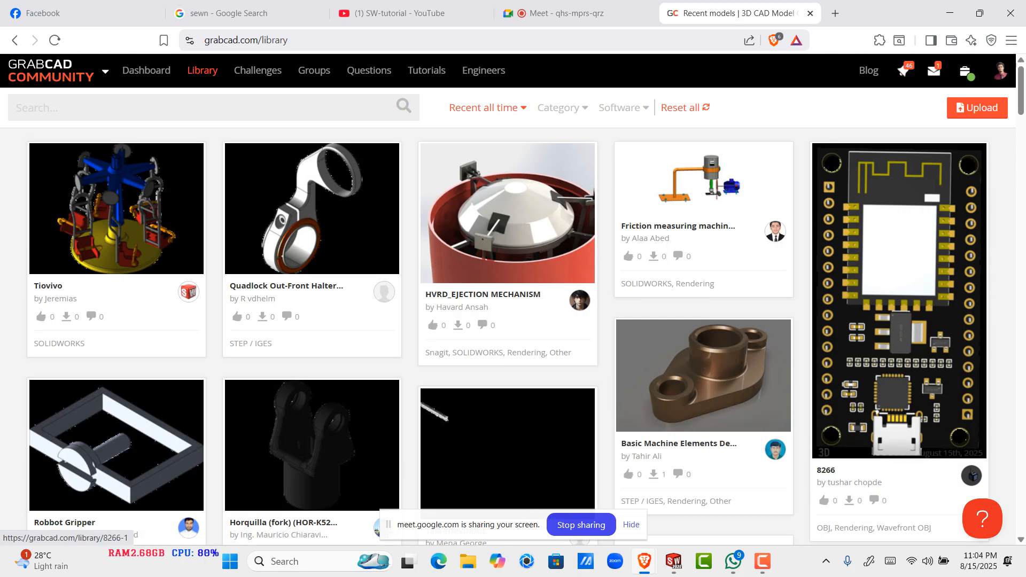
click(977, 108)
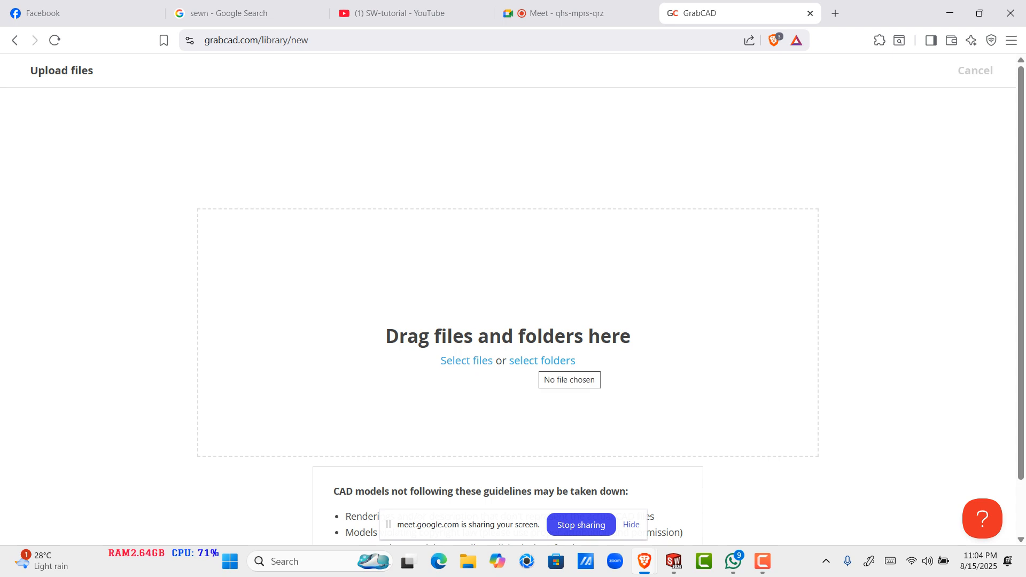
click(541, 361)
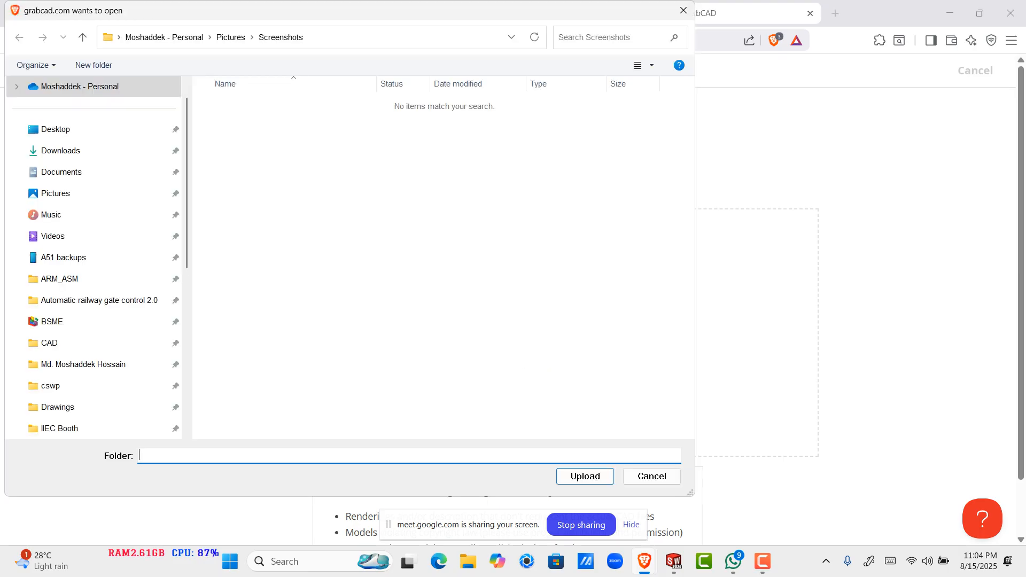
click(231, 37)
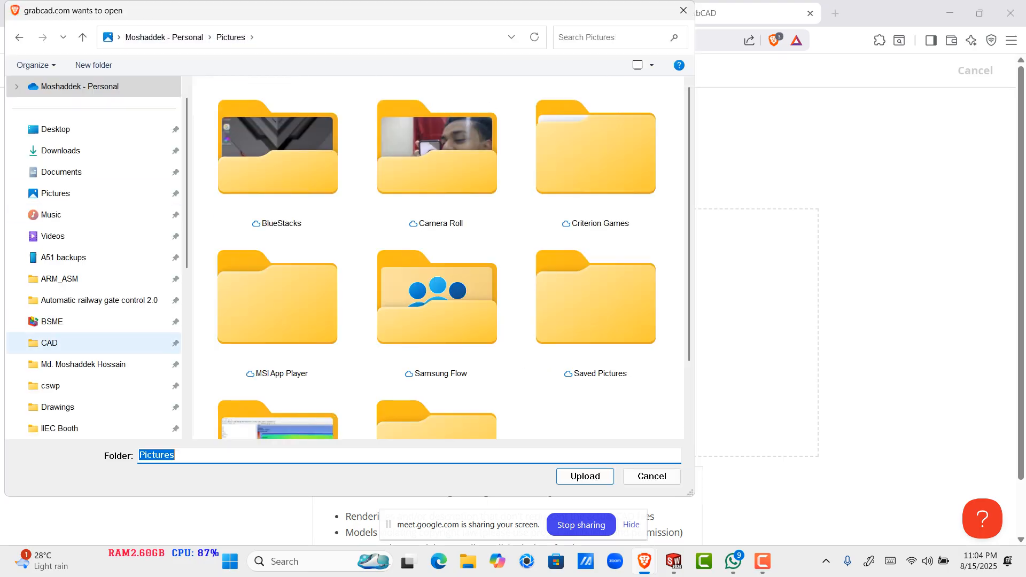
scroll(94, 320, down, 5)
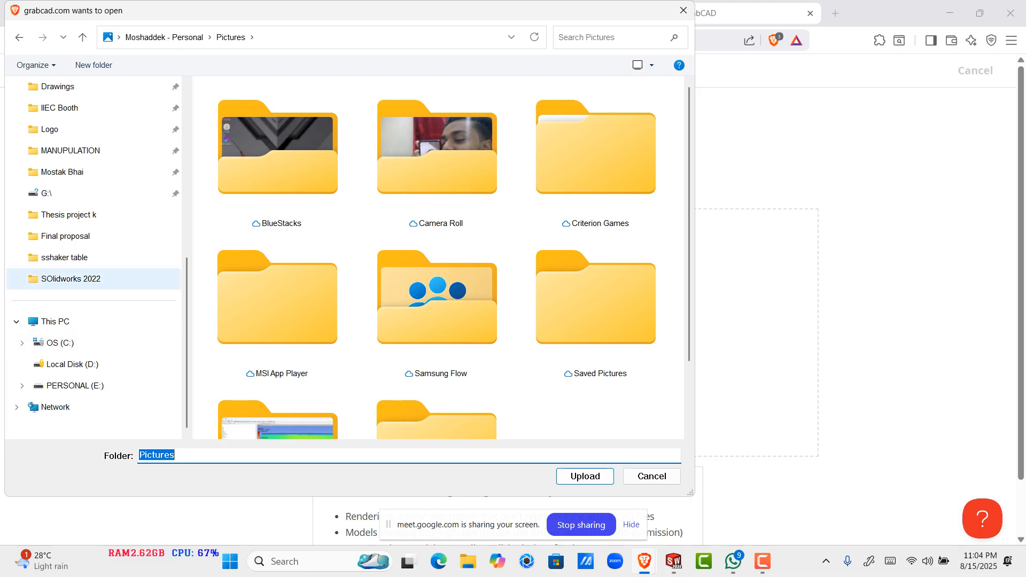
click(64, 257)
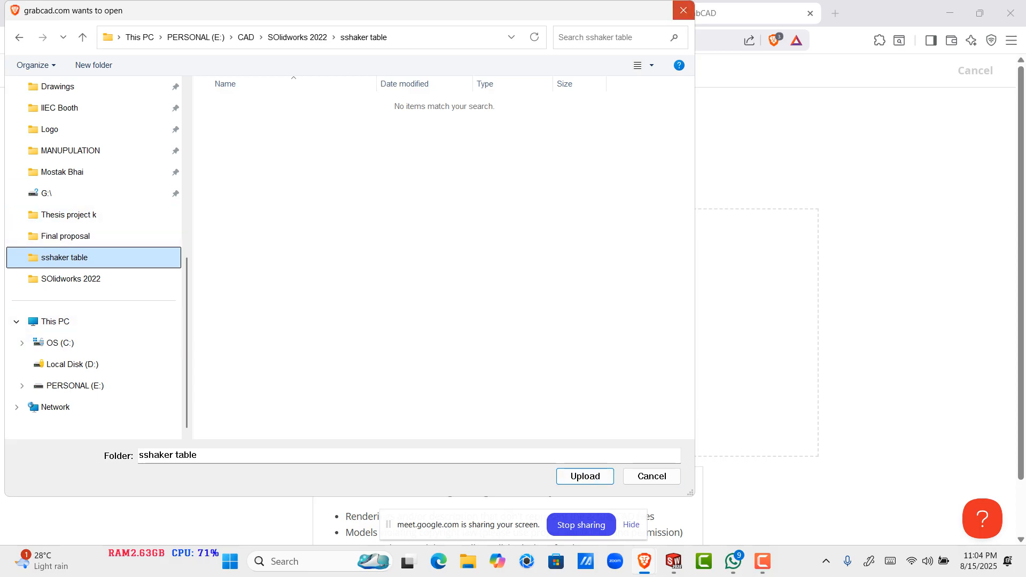
click(683, 10)
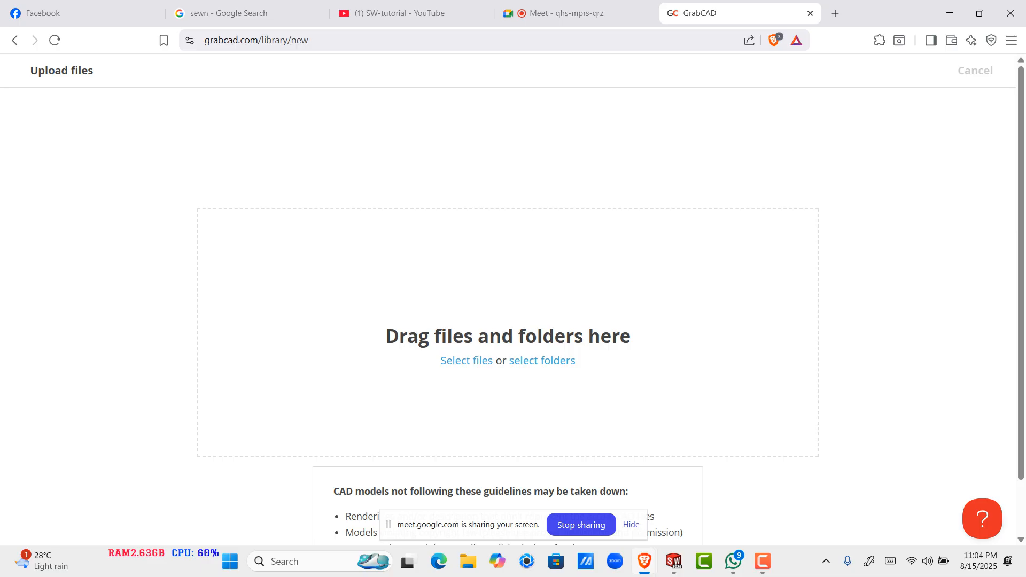
Step: Upload the "water can" STEP file from the surface folder inside SOlidworks 2022 > SW online class
click(467, 360)
scroll(94, 288, down, 5)
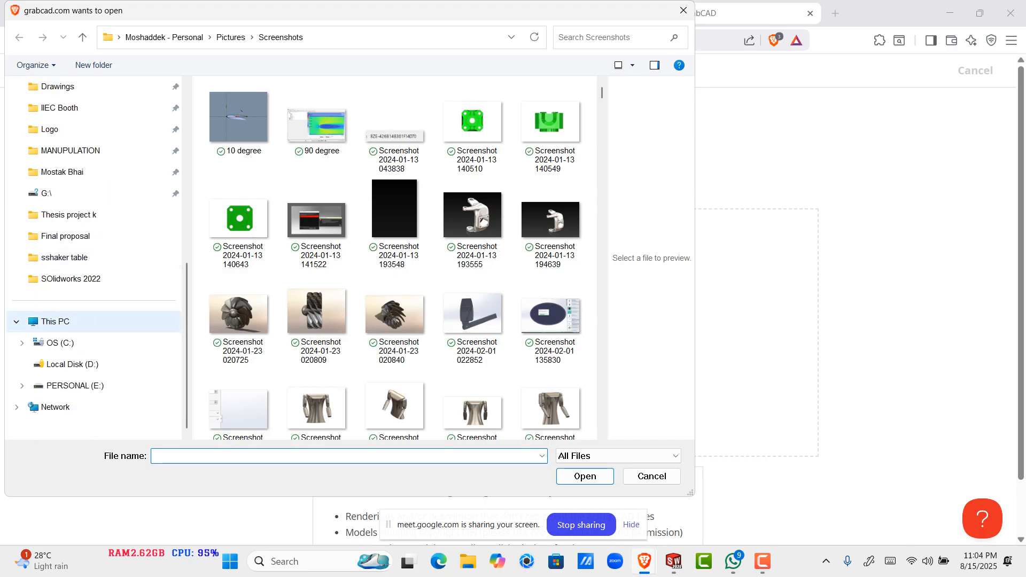
click(71, 278)
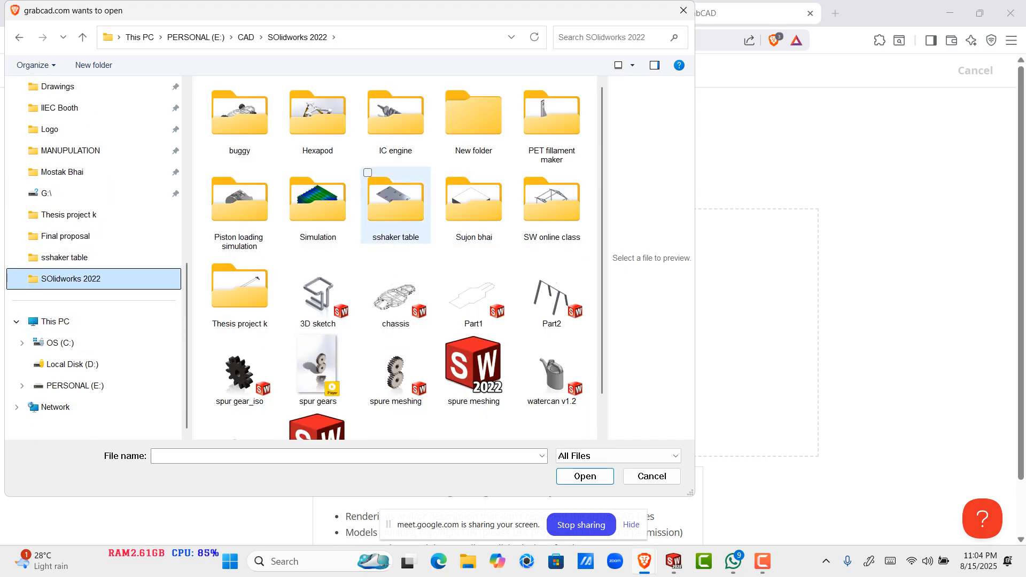
double_click(552, 206)
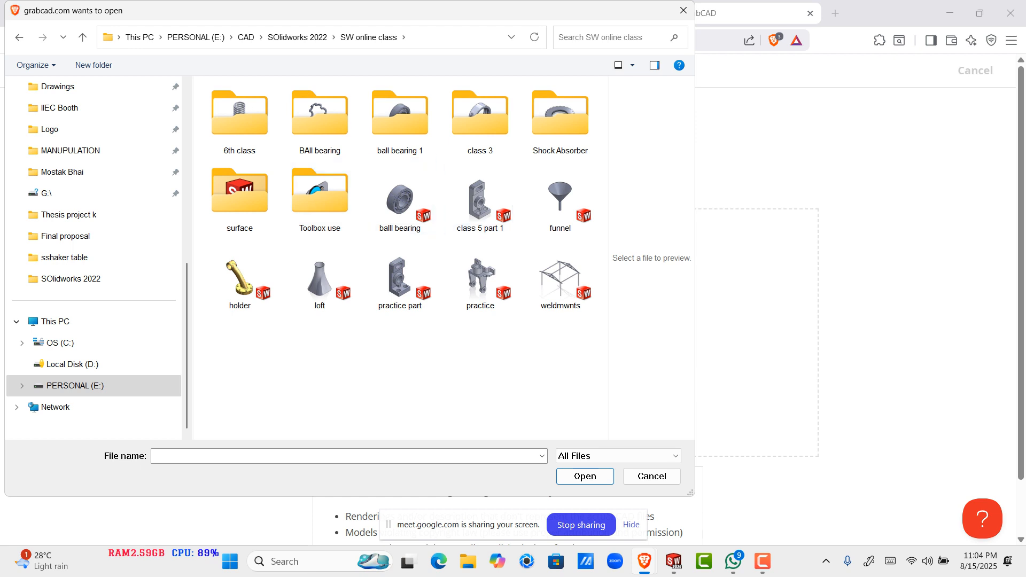
double_click(239, 193)
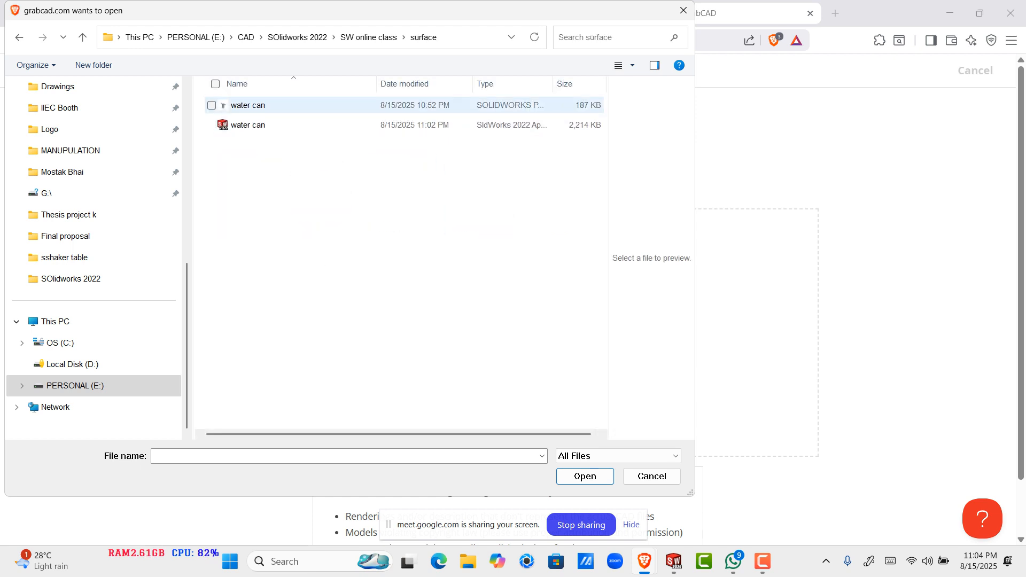
click(248, 125)
click(585, 476)
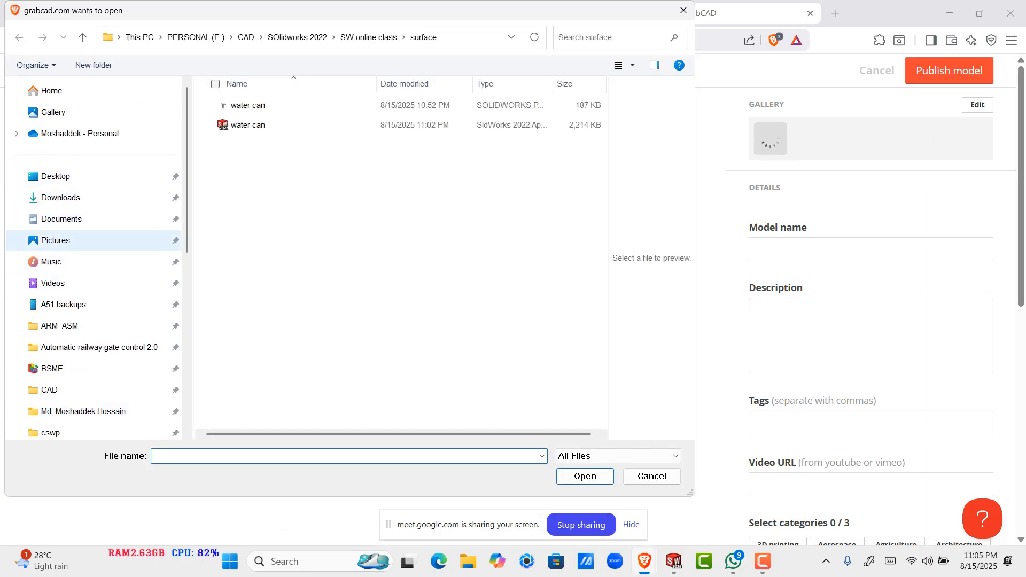
Step: Search the Screenshots folder in Pictures for the watering can image, then close the file selection without adding anything
click(61, 219)
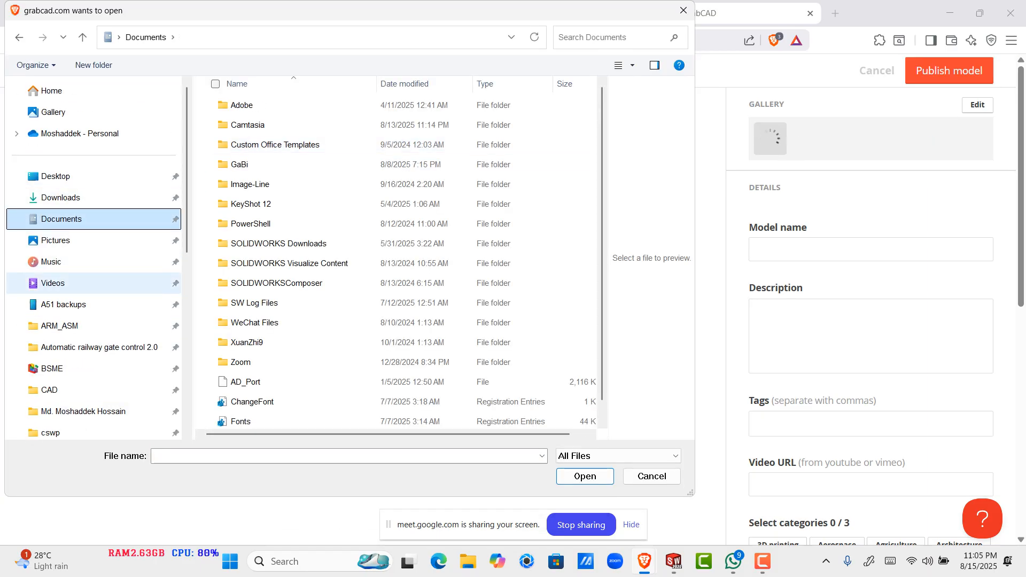
click(56, 240)
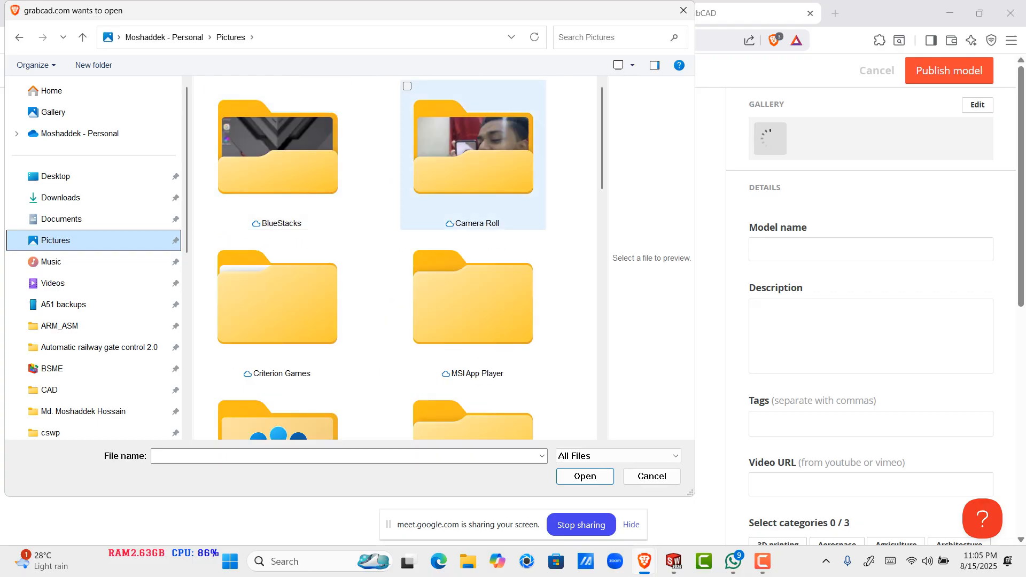
scroll(473, 203, down, 2)
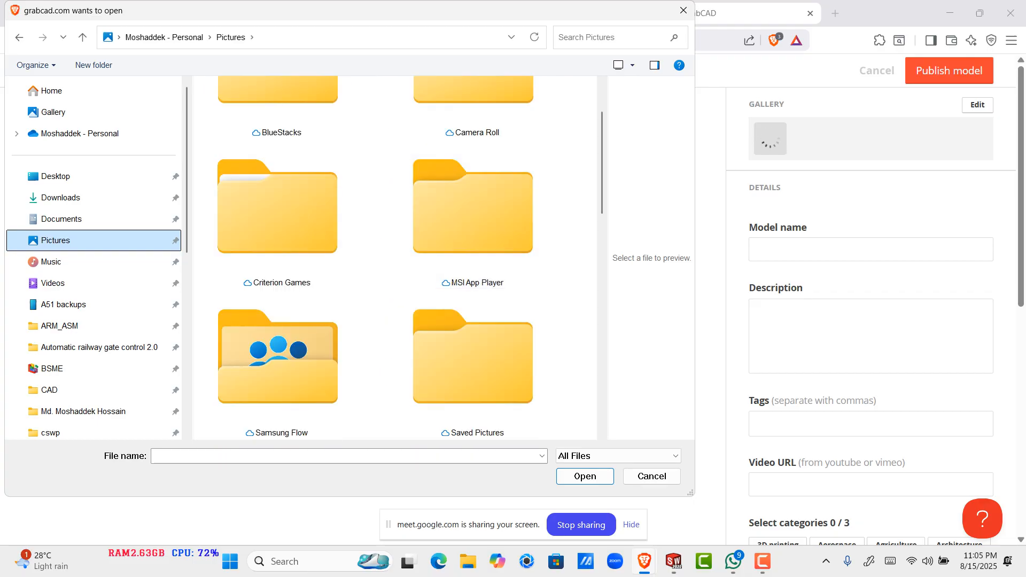
scroll(473, 214, down, 3)
scroll(473, 214, down, 4)
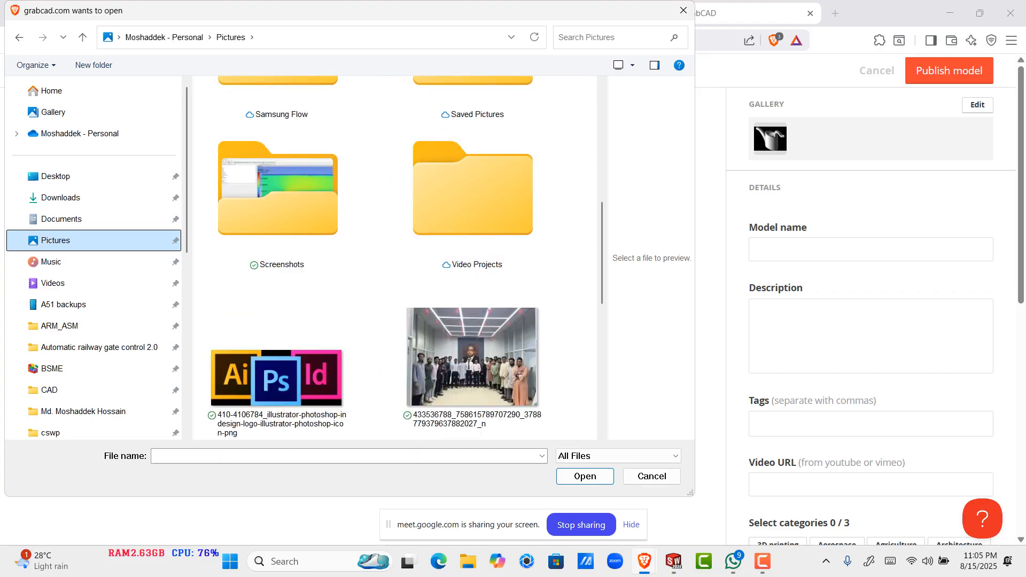
double_click(277, 192)
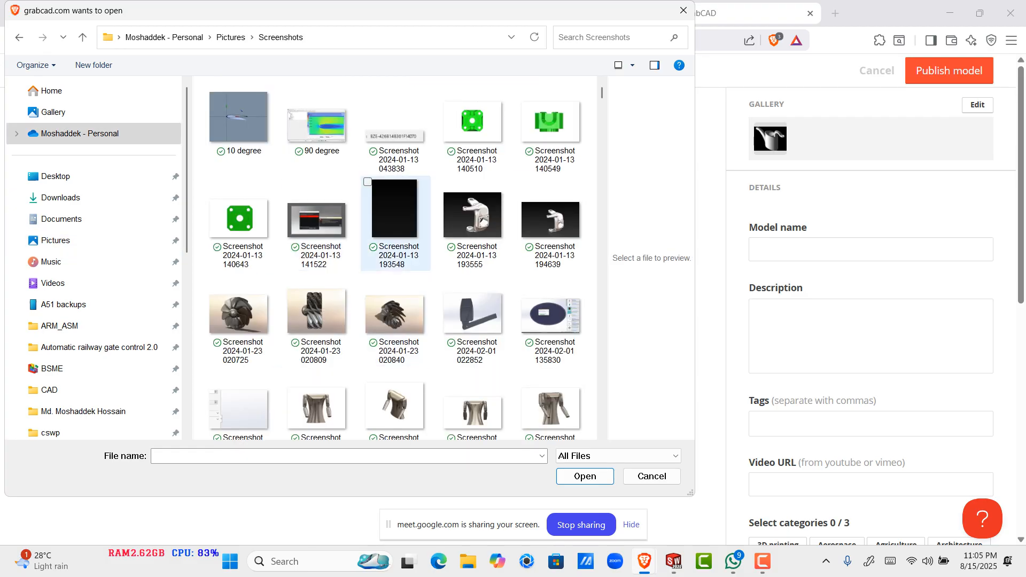
scroll(395, 321, down, 10)
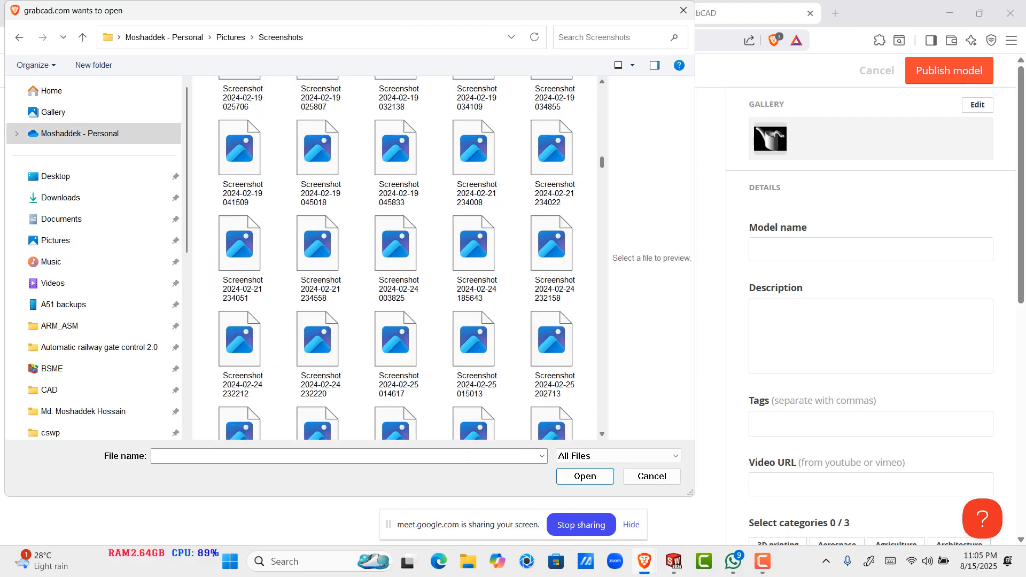
drag(602, 162, 602, 424)
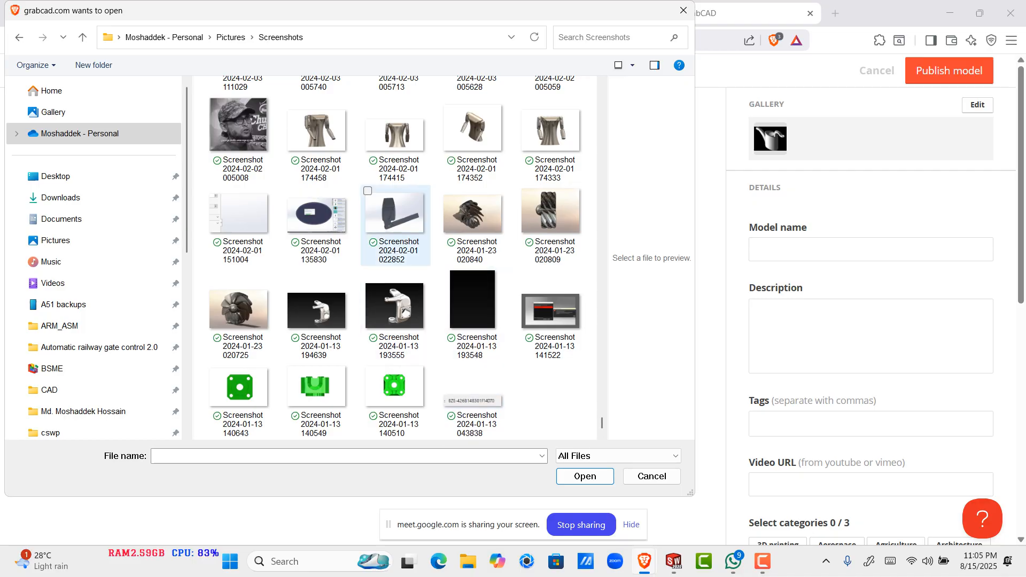
scroll(473, 315, up, 5)
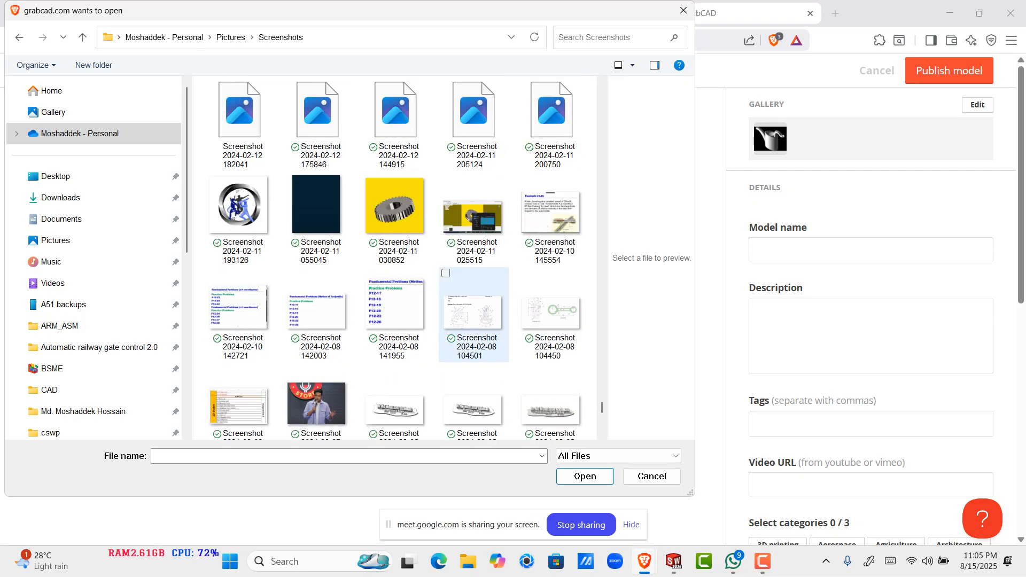
scroll(473, 315, up, 10)
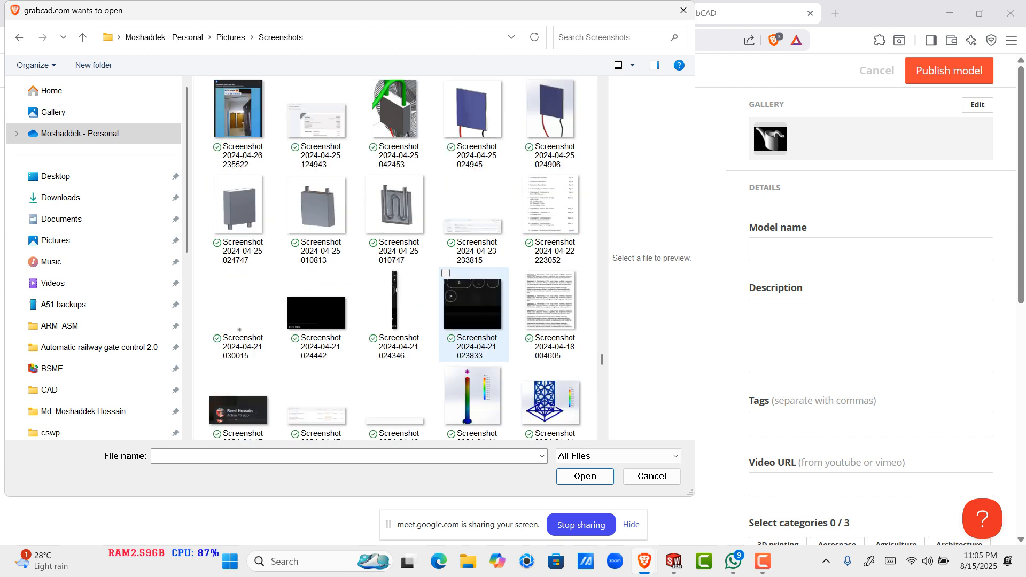
scroll(473, 315, up, 10)
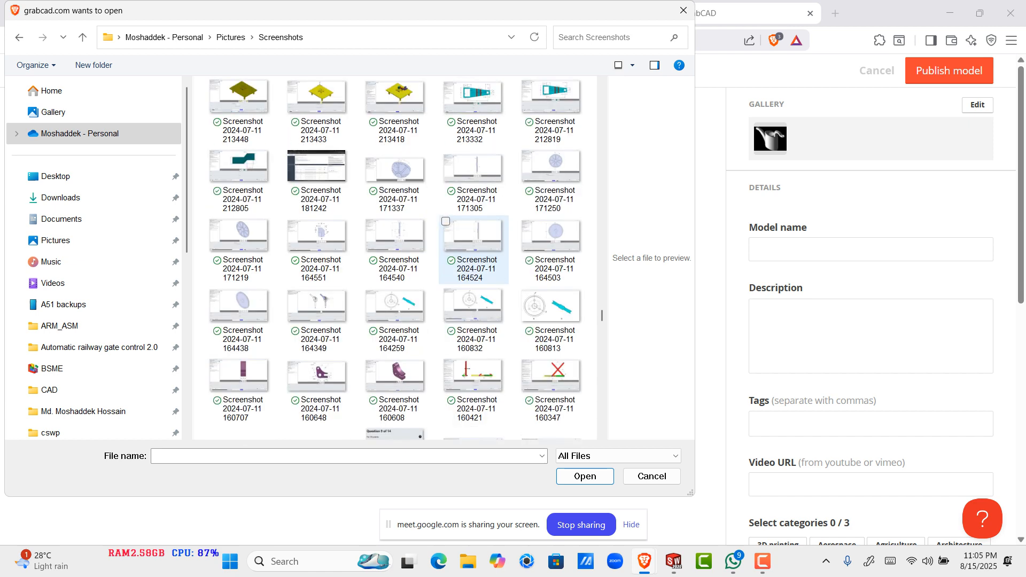
scroll(473, 272, up, 10)
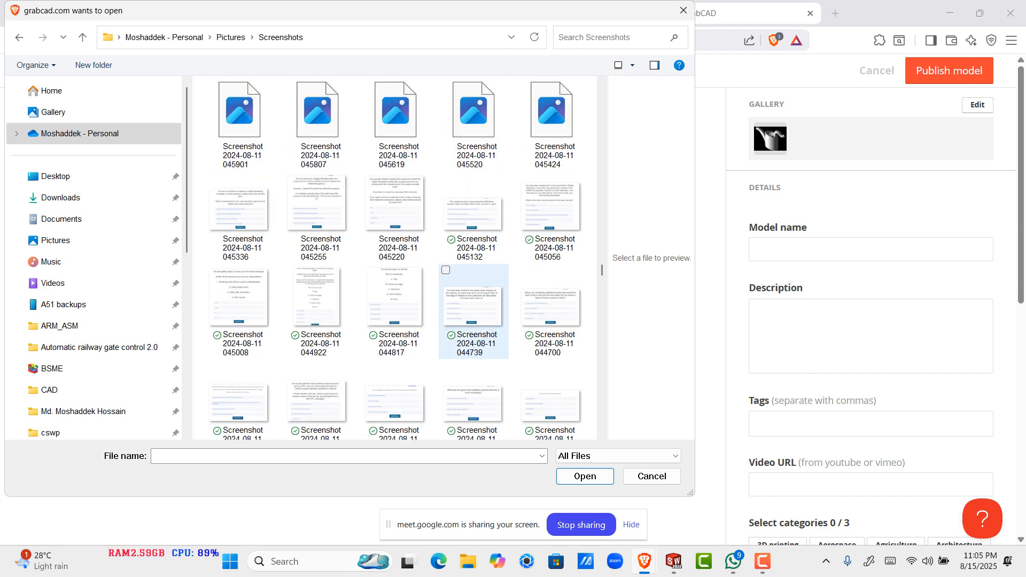
scroll(474, 310, up, 10)
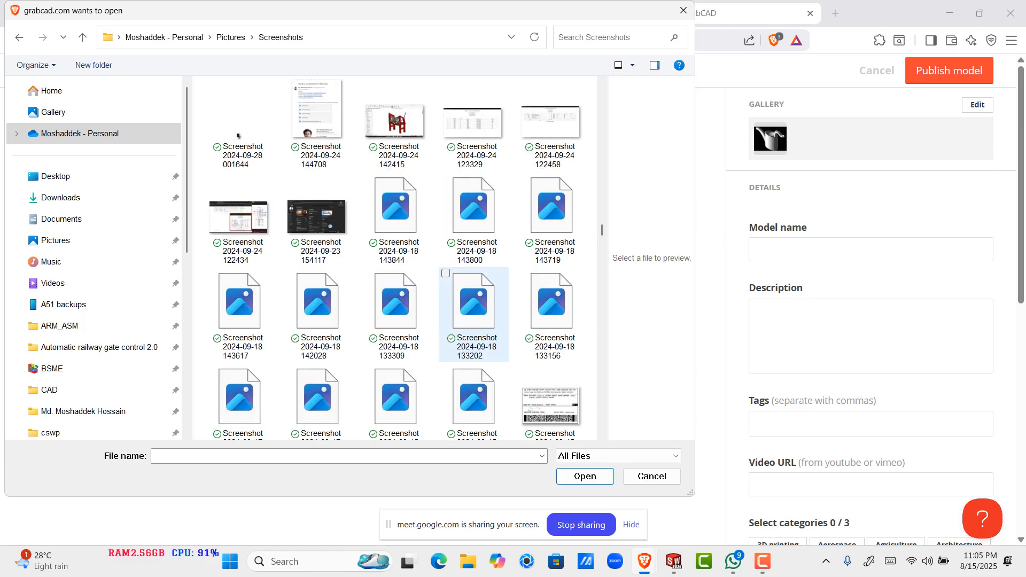
scroll(474, 316, up, 5)
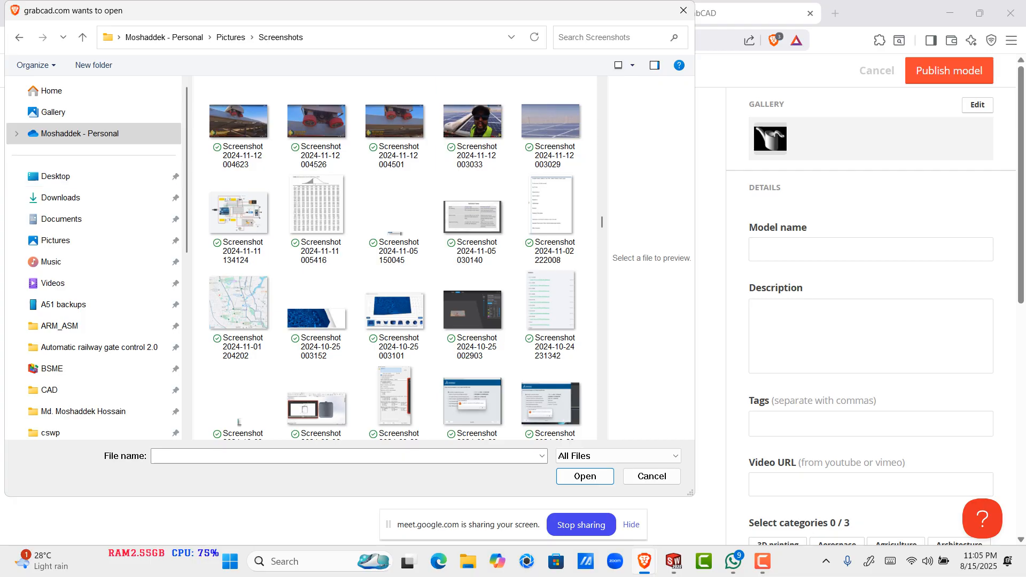
click(683, 10)
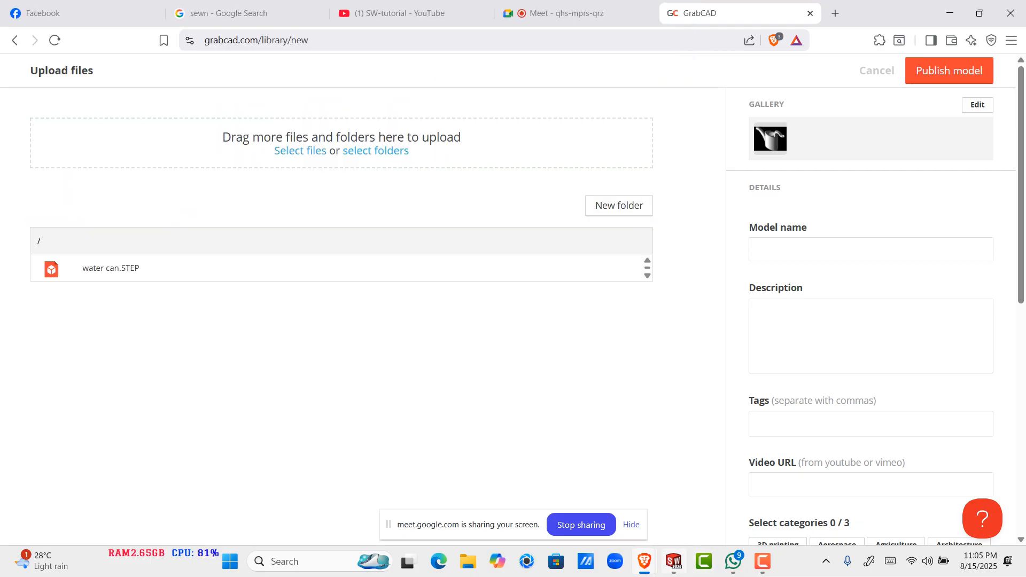
Step: Switch to SOLIDWORKS and try to capture a rectangular screenshot of the watering can in the graphics area
click(674, 561)
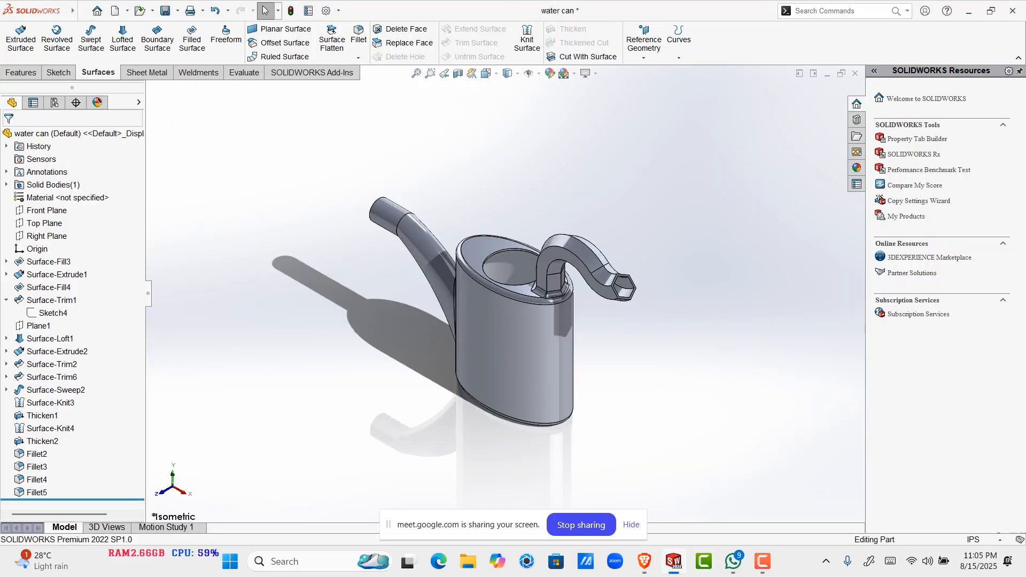
key(Print)
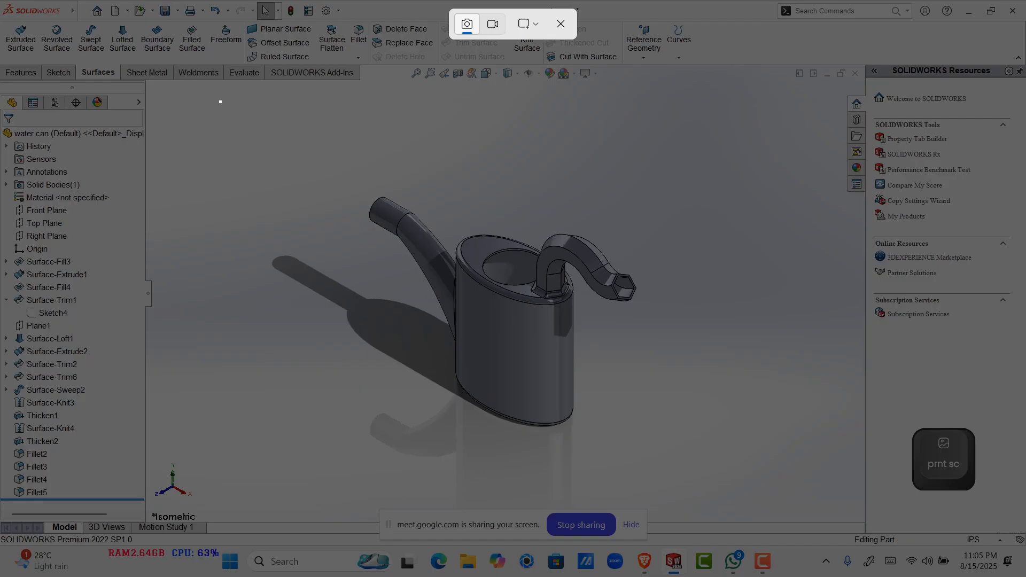
drag(219, 100, 827, 523)
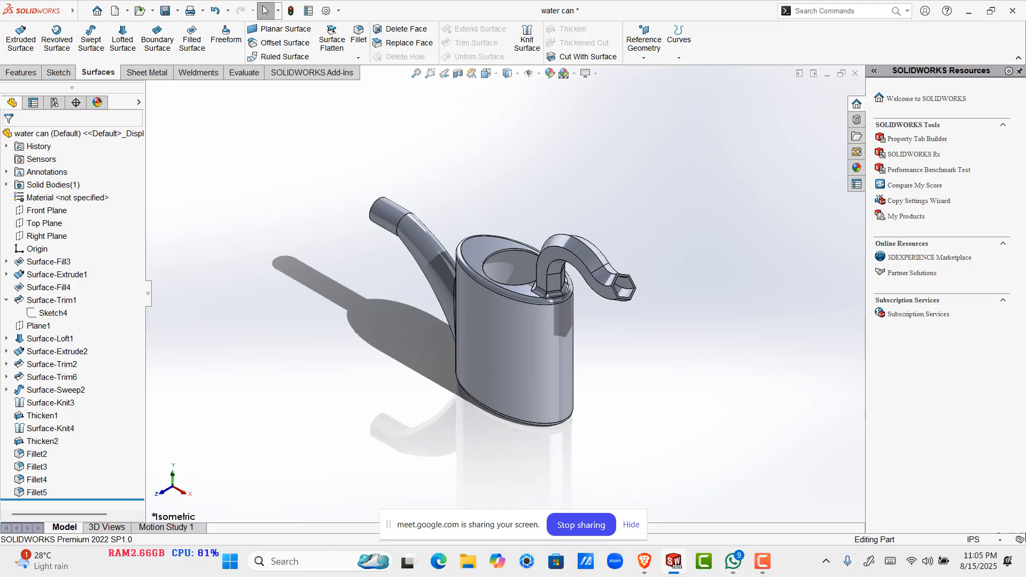
key(Print)
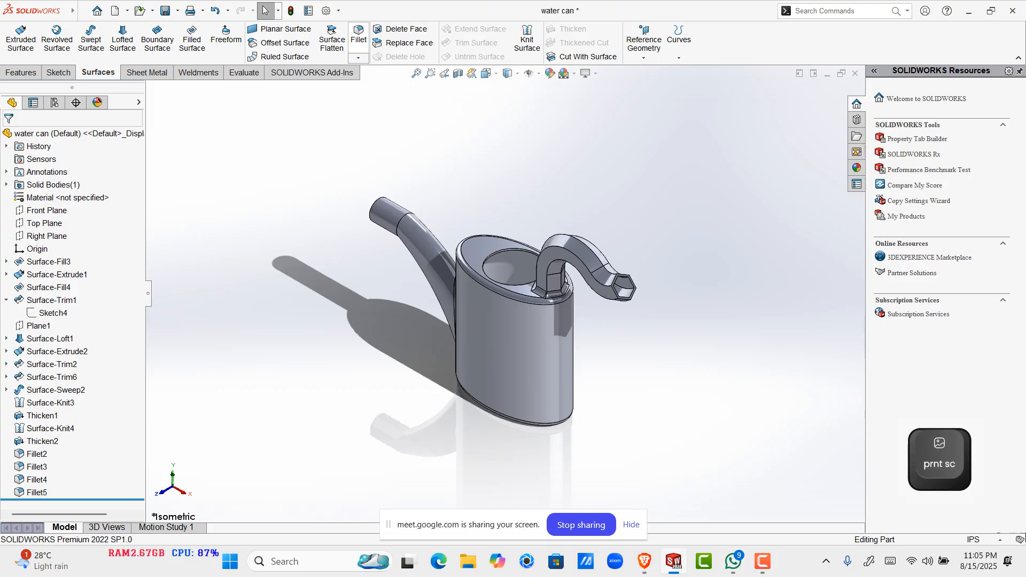
drag(303, 107, 748, 490)
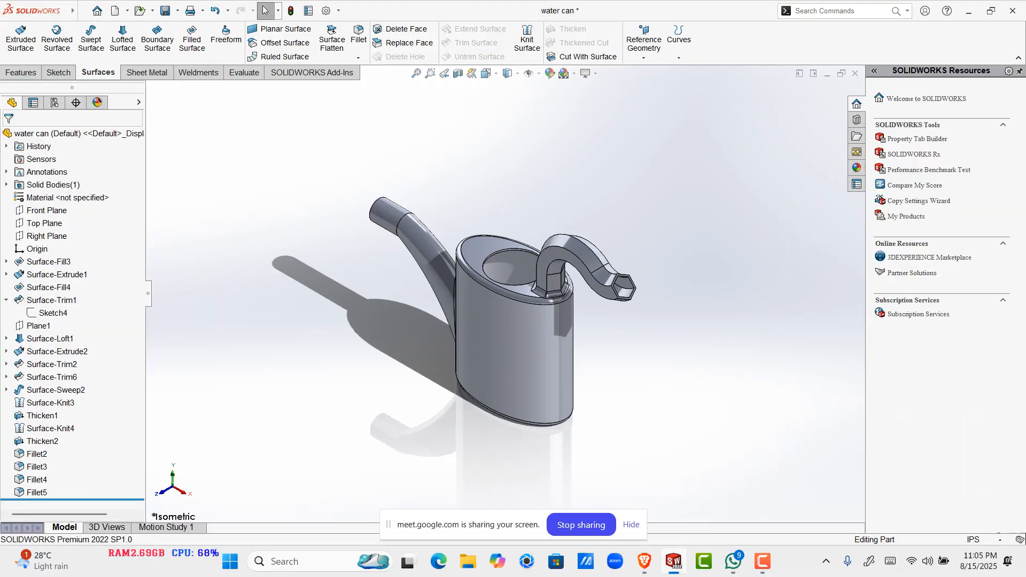
Step: Open the Snipping Tool, move its window away from the watering can, and start a new snip
key(super)
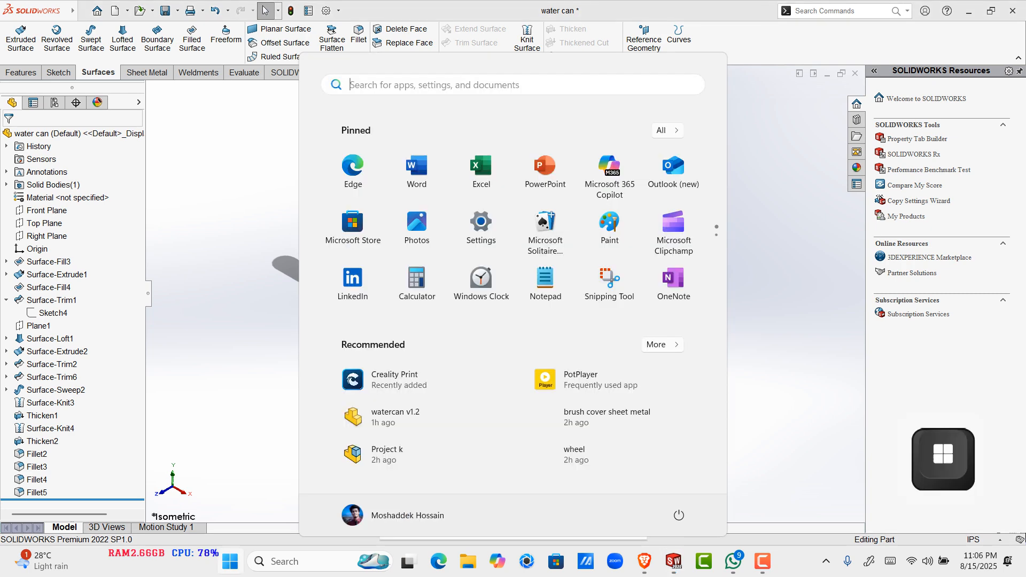
text(sni)
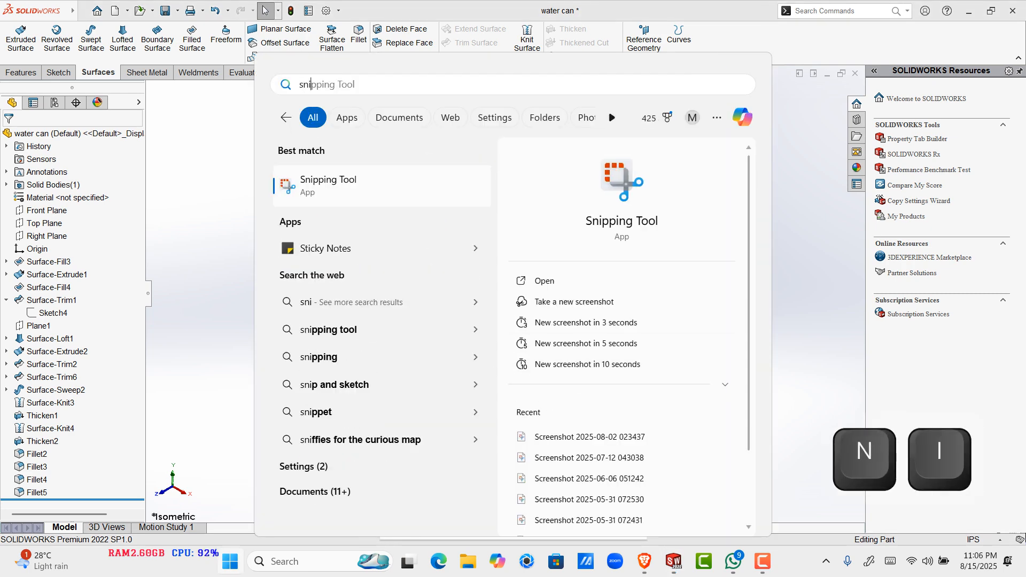
key(Return)
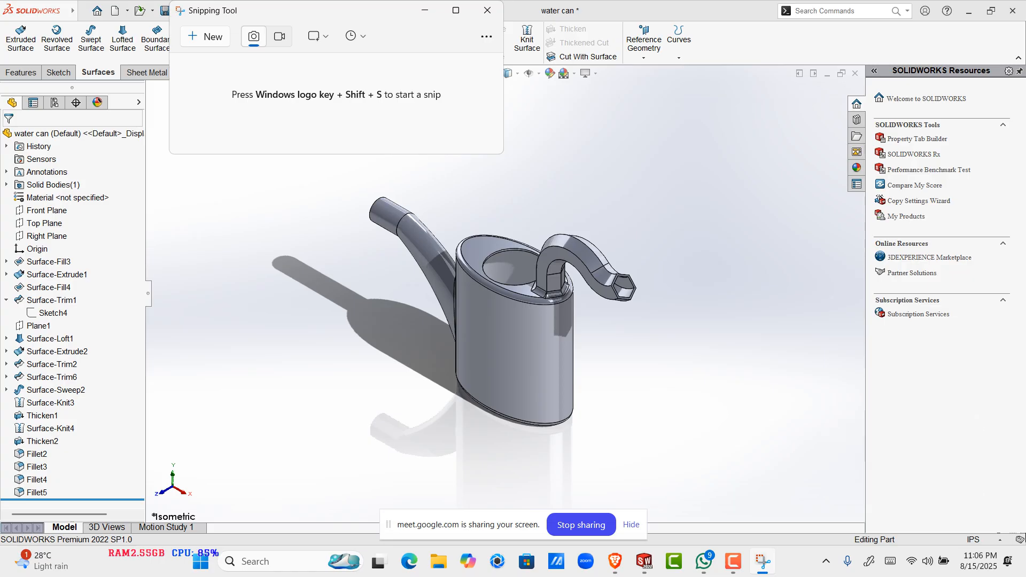
drag(357, 2, 224, 14)
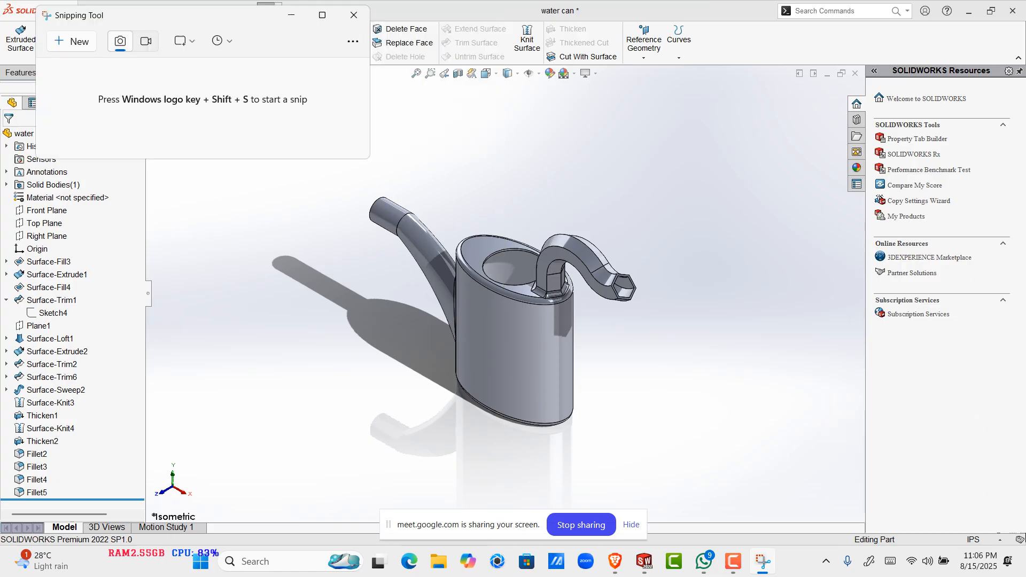
click(72, 41)
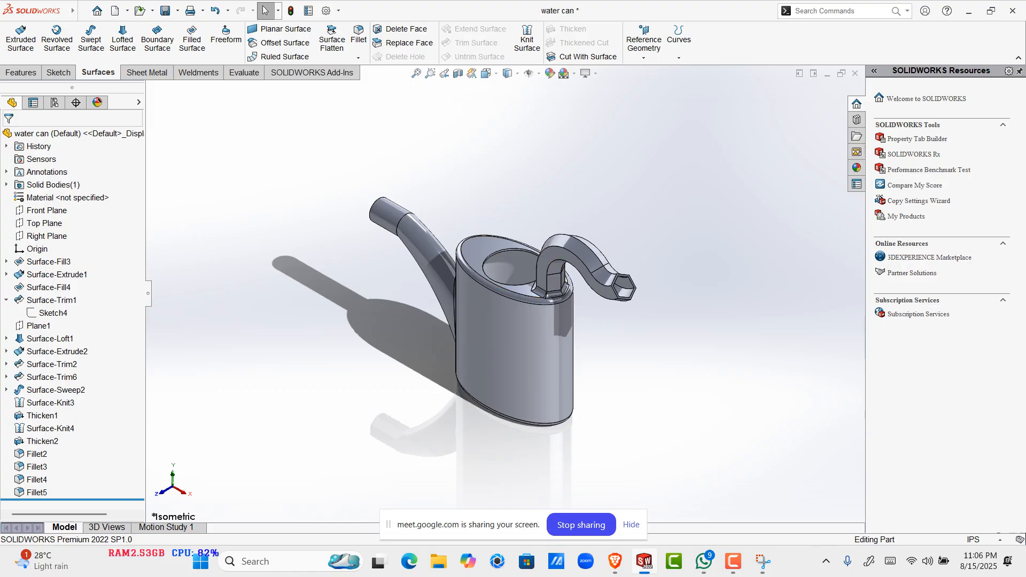
Step: Bring the Snipping Tool back, change the snip shape to Full screen, and return it to Rectangle
click(763, 562)
click(185, 41)
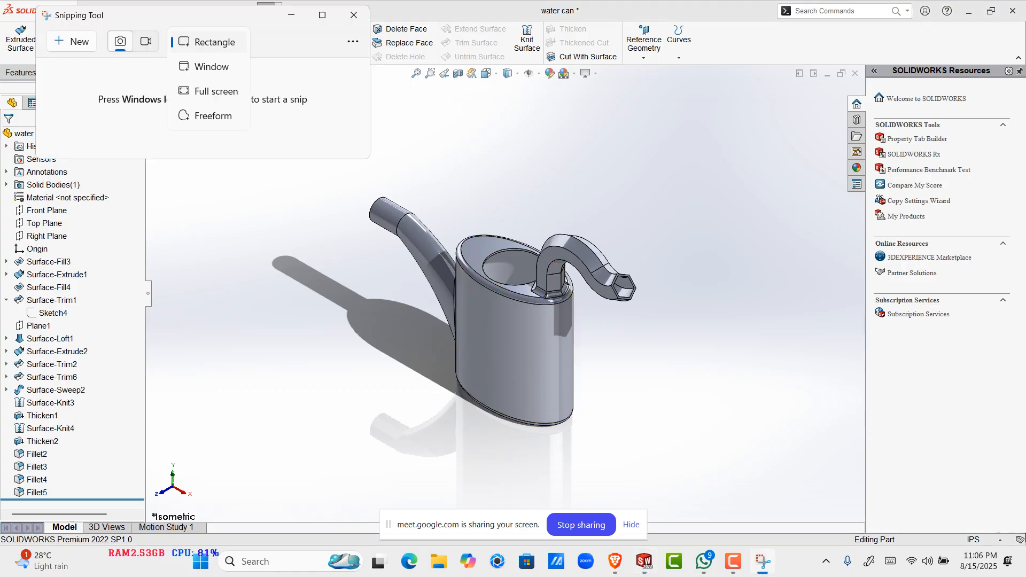
click(208, 42)
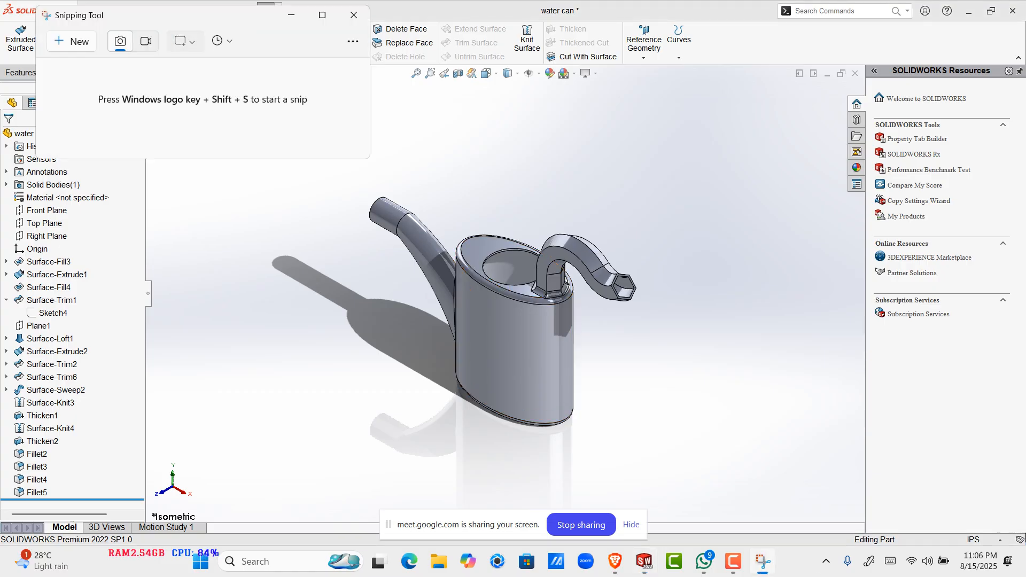
click(185, 41)
click(210, 91)
click(185, 41)
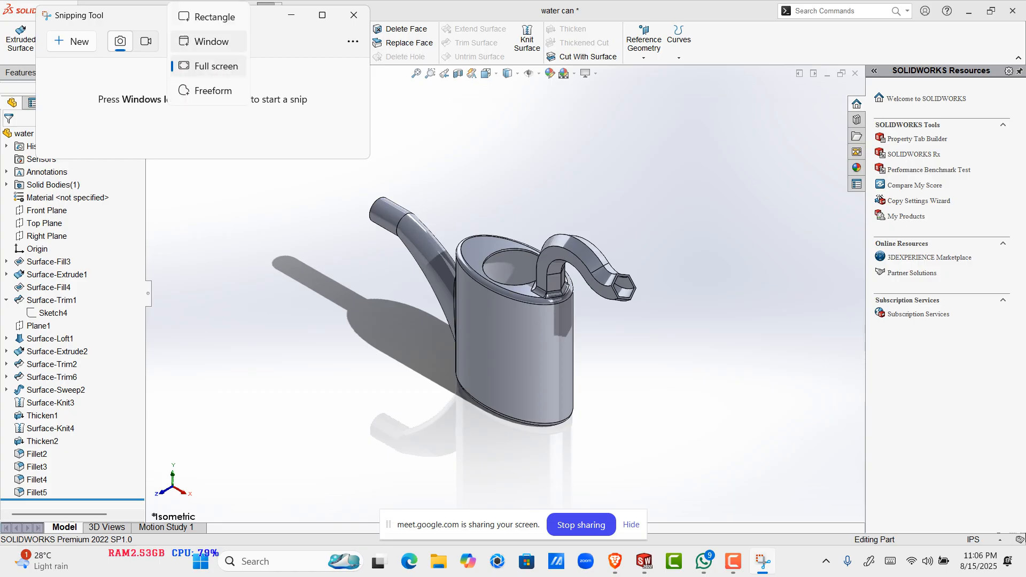
click(208, 17)
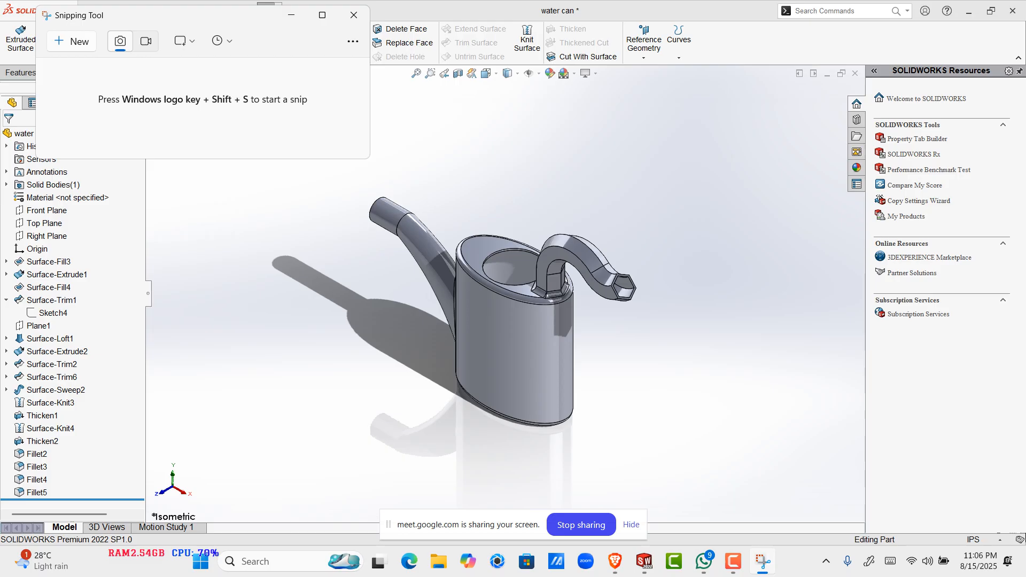
Step: Snip a rectangular area around the whole watering can and its shadow in the graphics area
key(super)
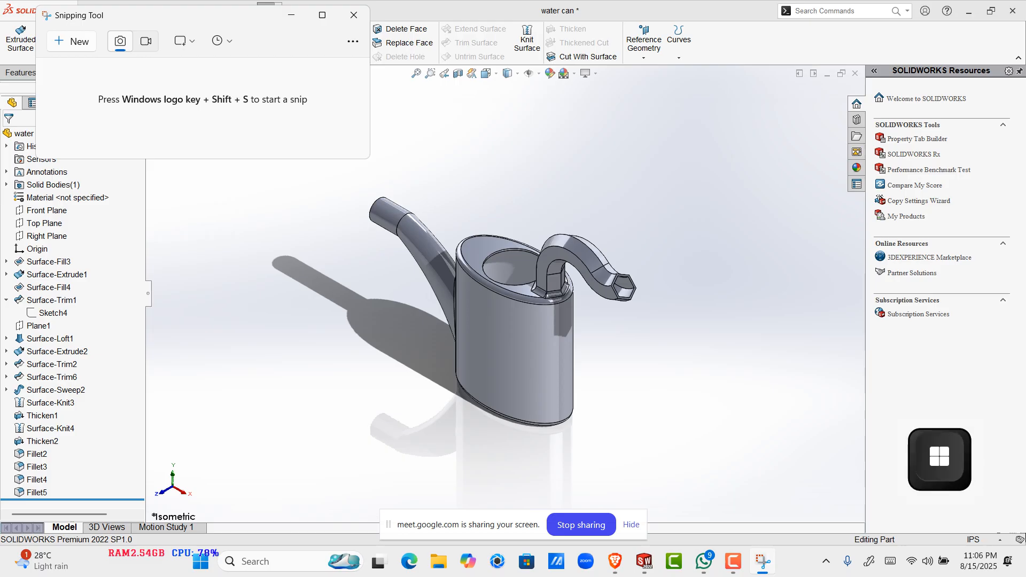
key(super+shift+s)
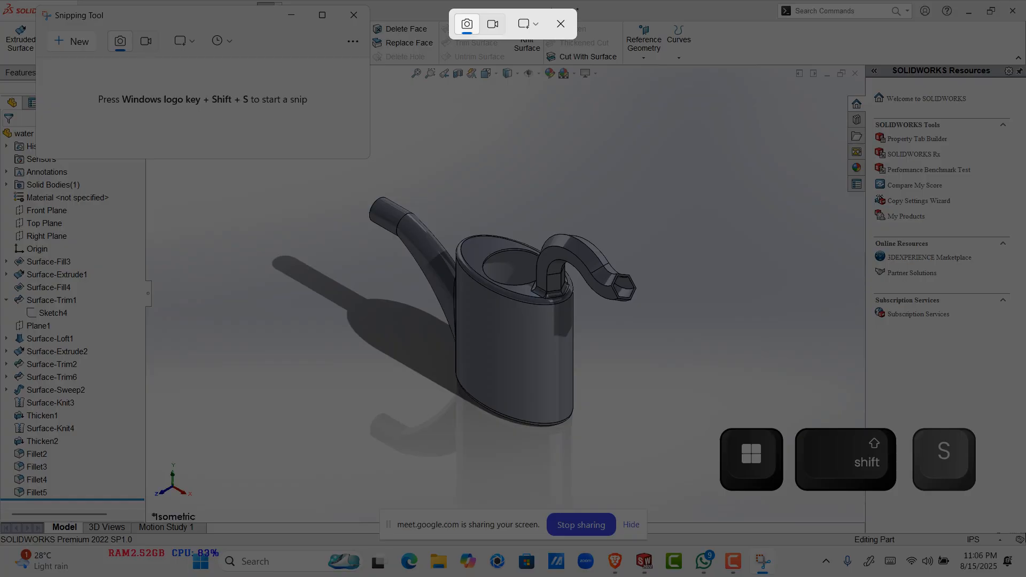
drag(339, 152, 682, 481)
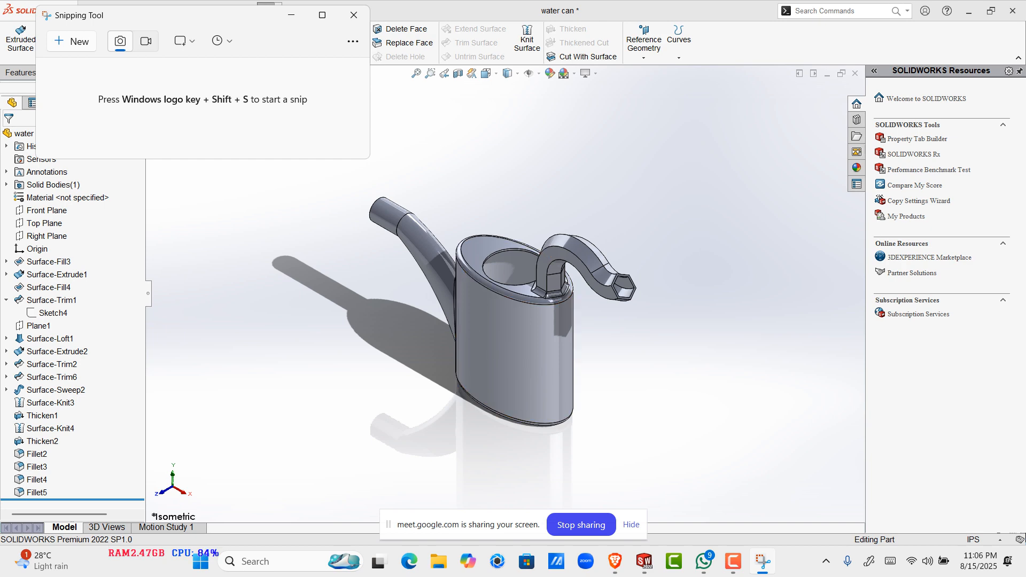
key(super+shift+s)
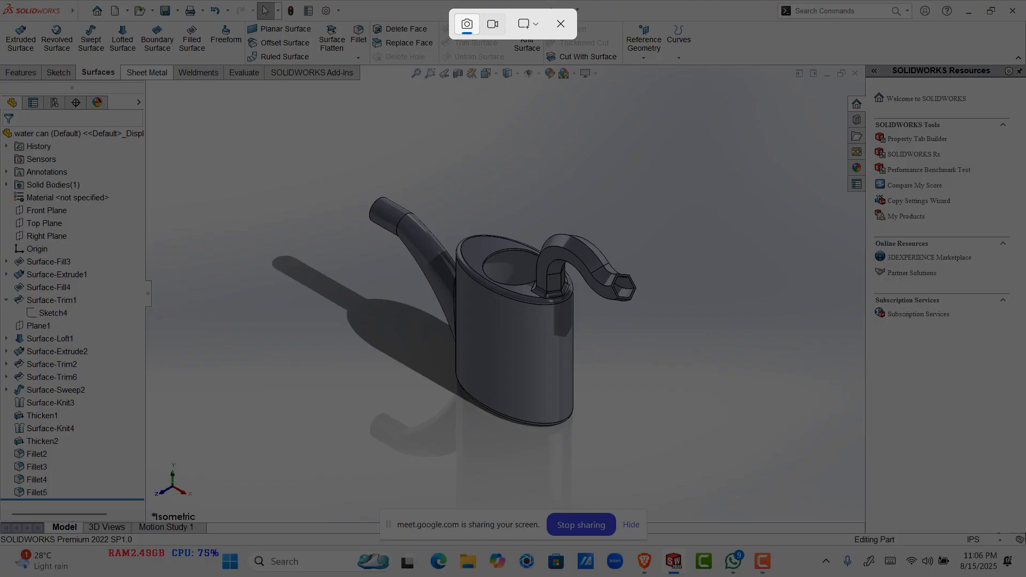
drag(264, 90, 787, 510)
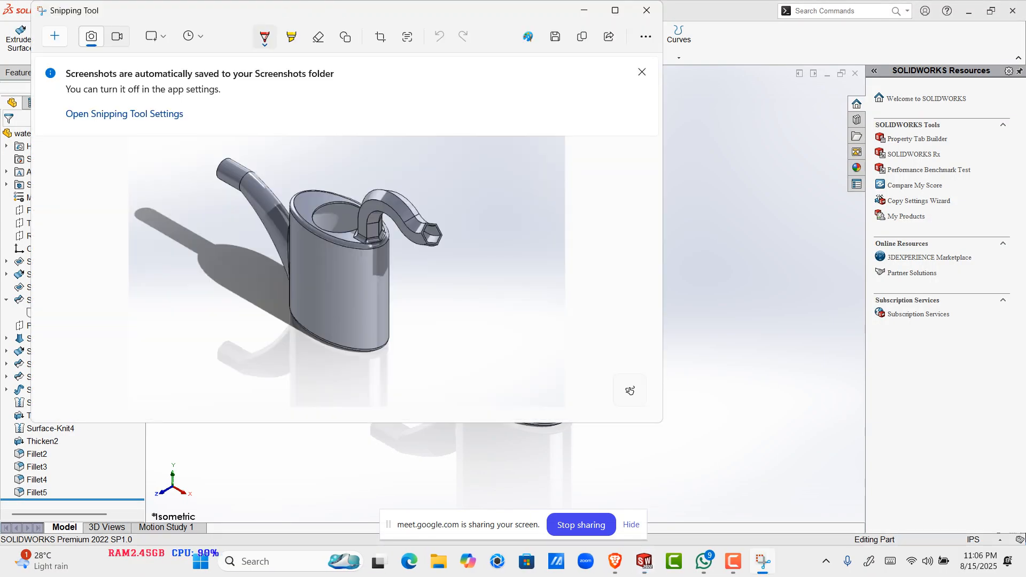
key(ctrl+s)
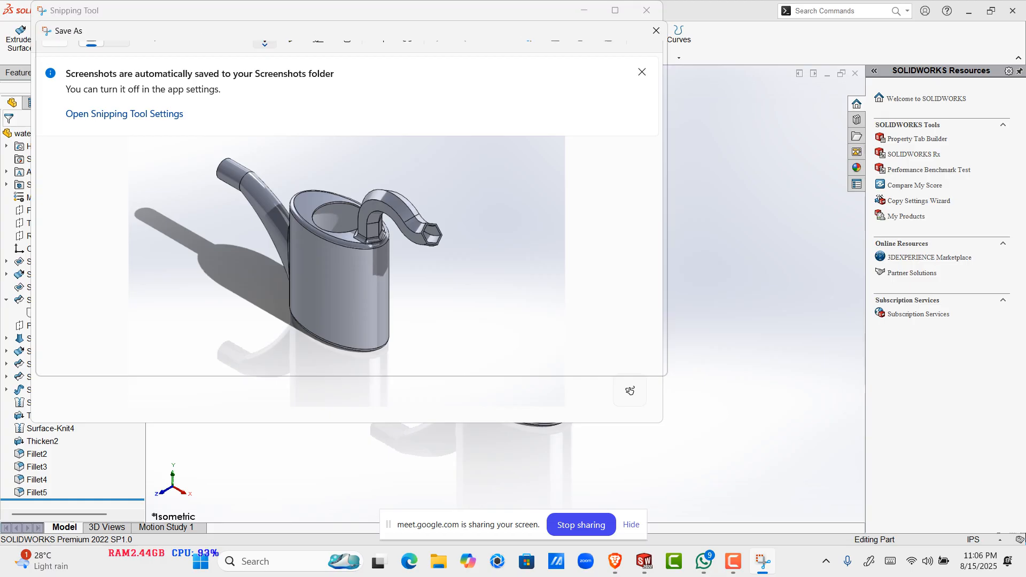
click(86, 150)
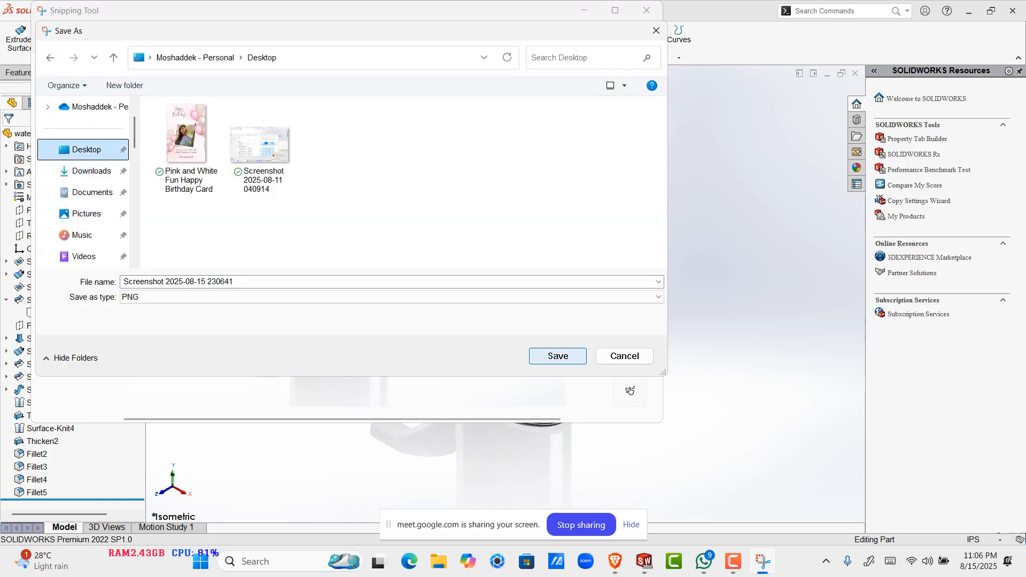
click(558, 356)
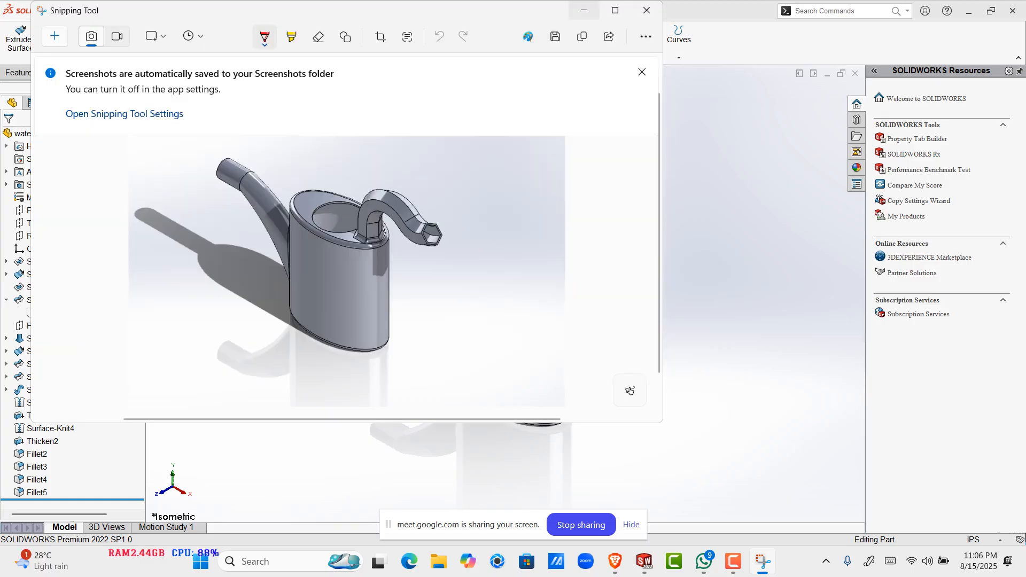
click(584, 10)
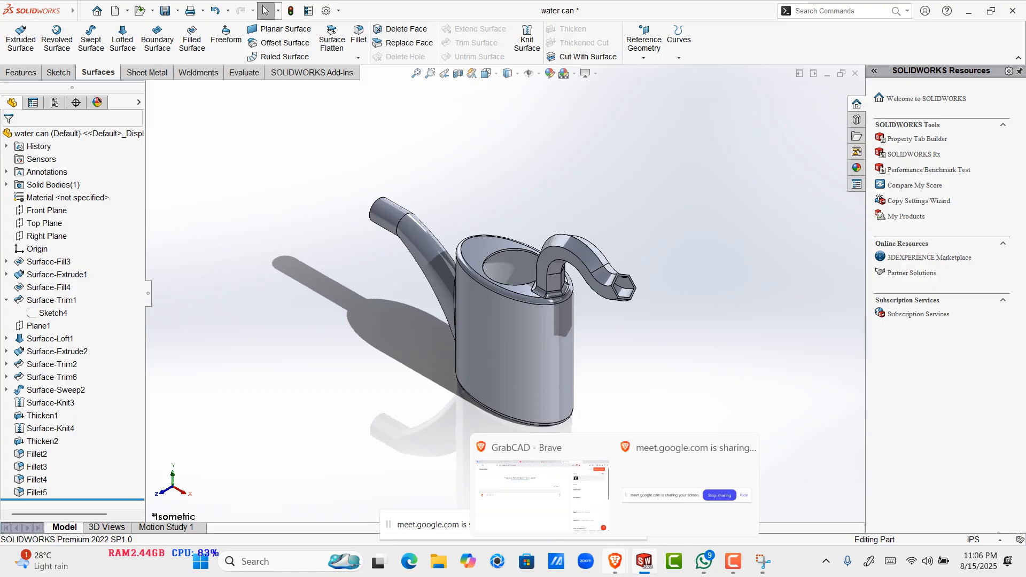
click(543, 472)
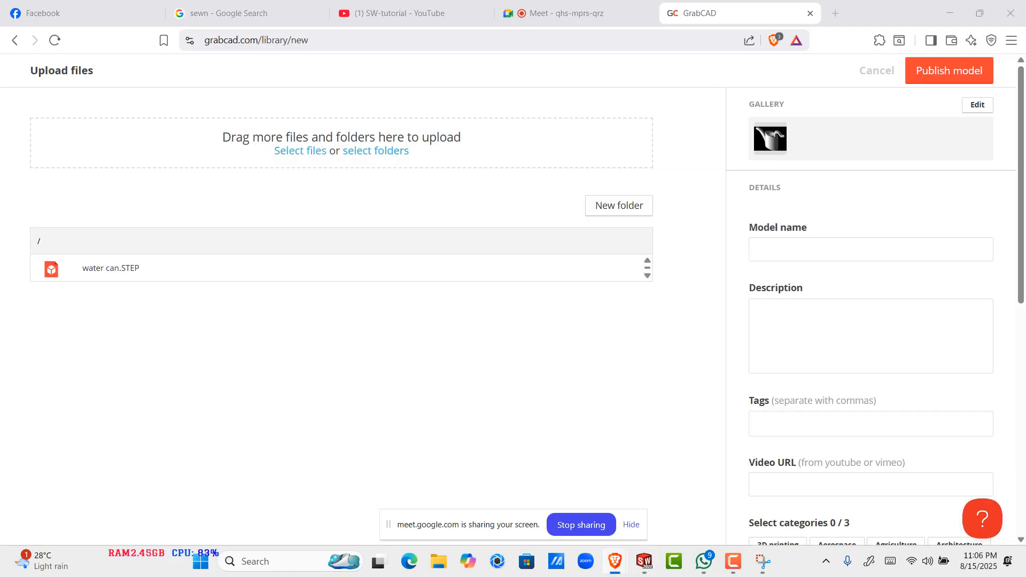
click(299, 151)
scroll(94, 283, up, 4)
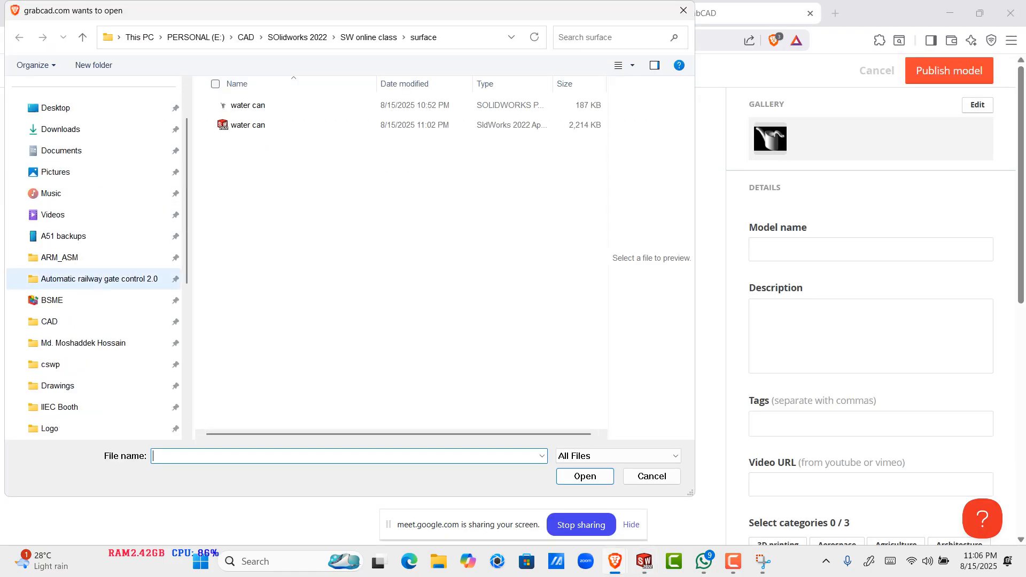
click(55, 108)
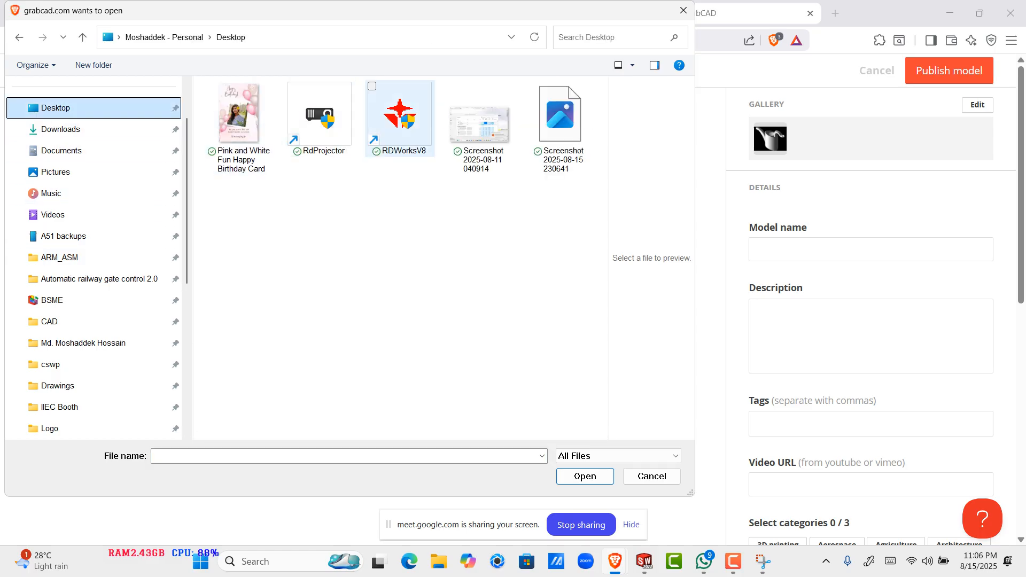
click(560, 128)
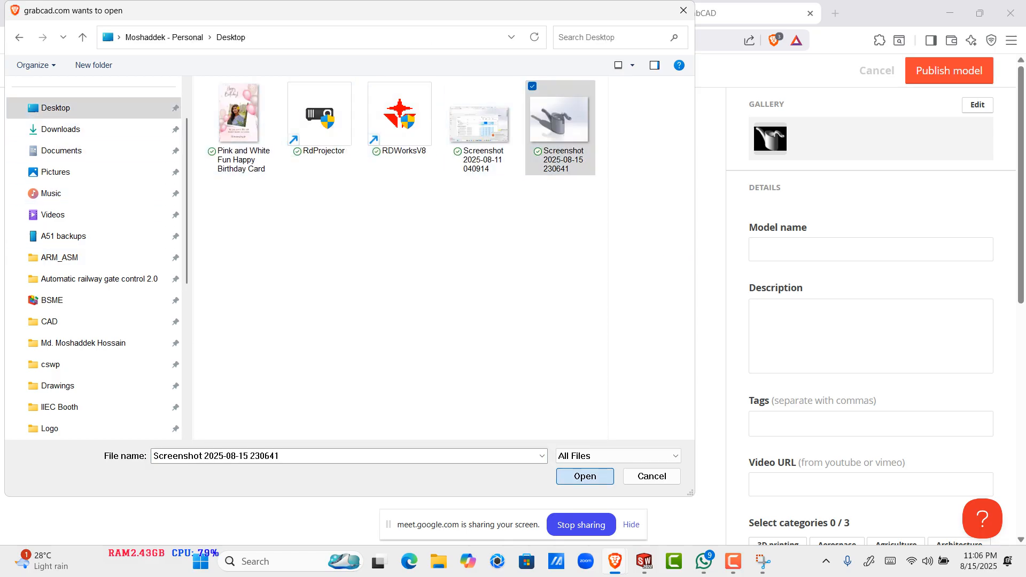
click(584, 476)
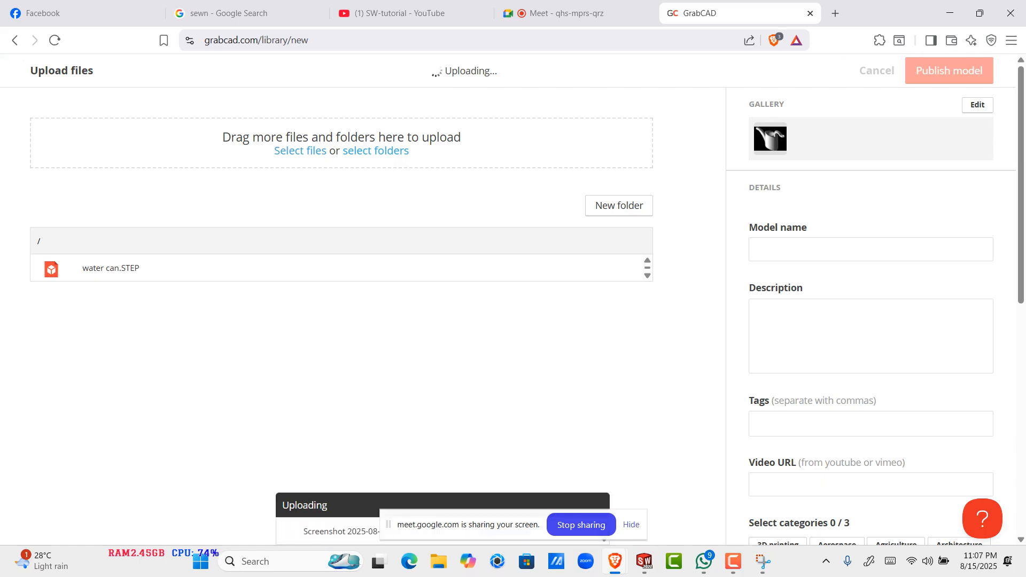
Step: Enter "water can" as the model name in the upload details
click(871, 250)
text(wat)
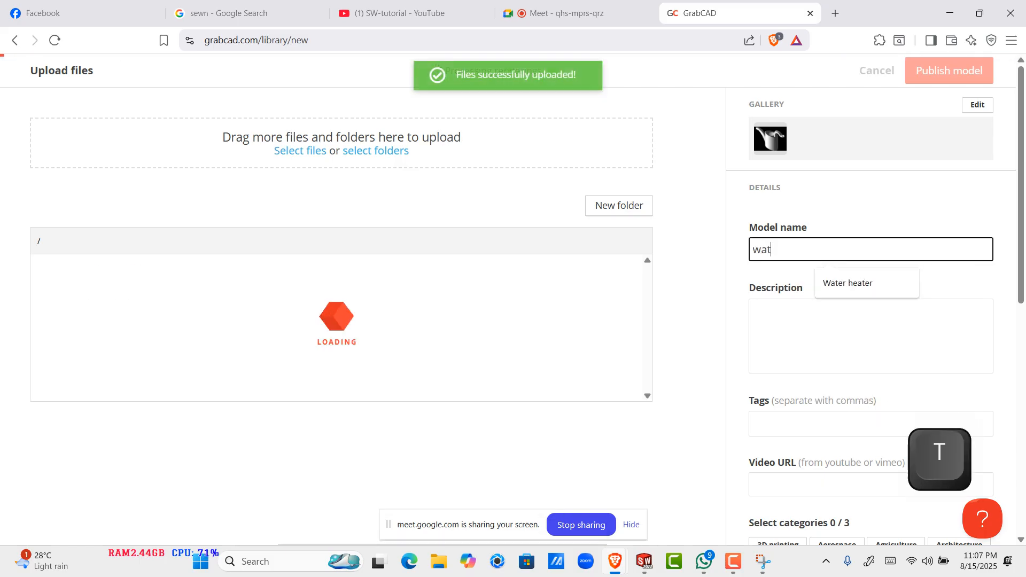
text(er can)
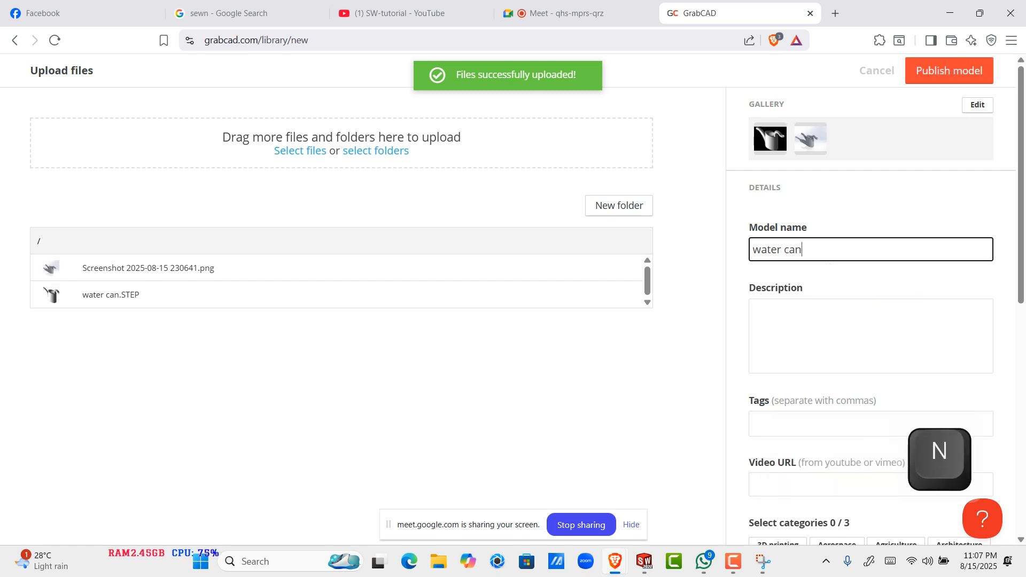
Step: Leave the description empty and add the tag "water can" to the model
click(839, 329)
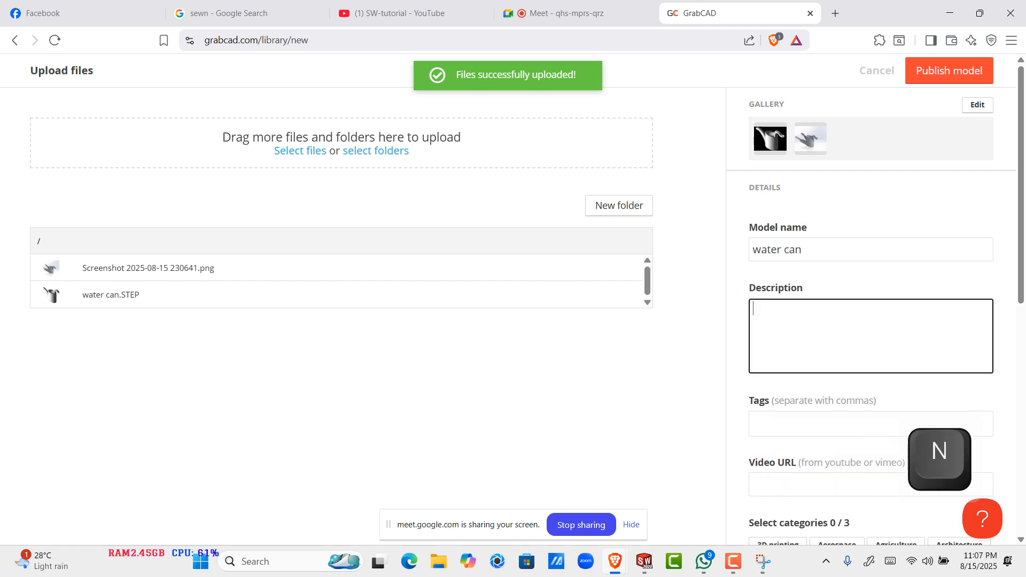
click(823, 425)
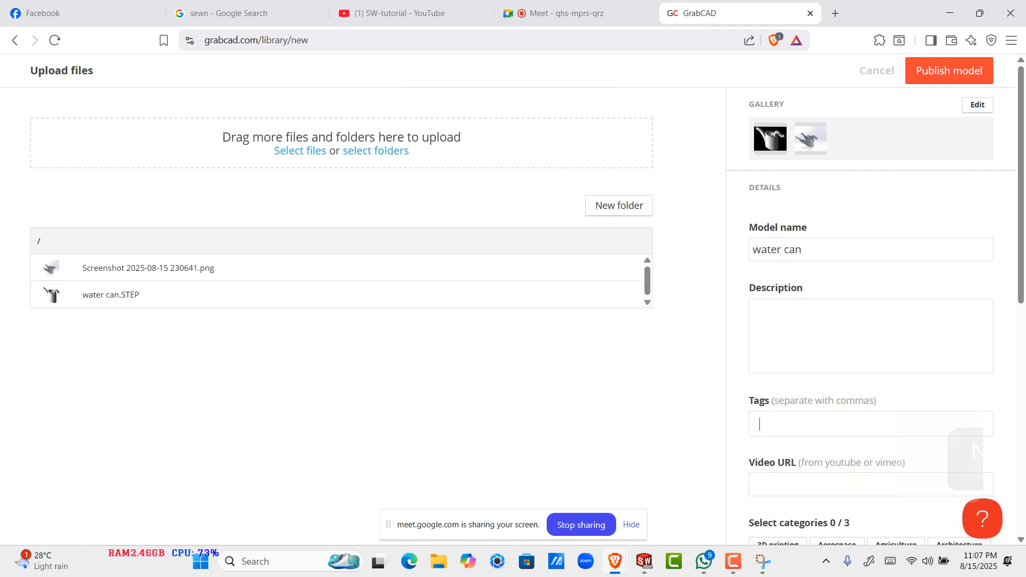
text(water ca)
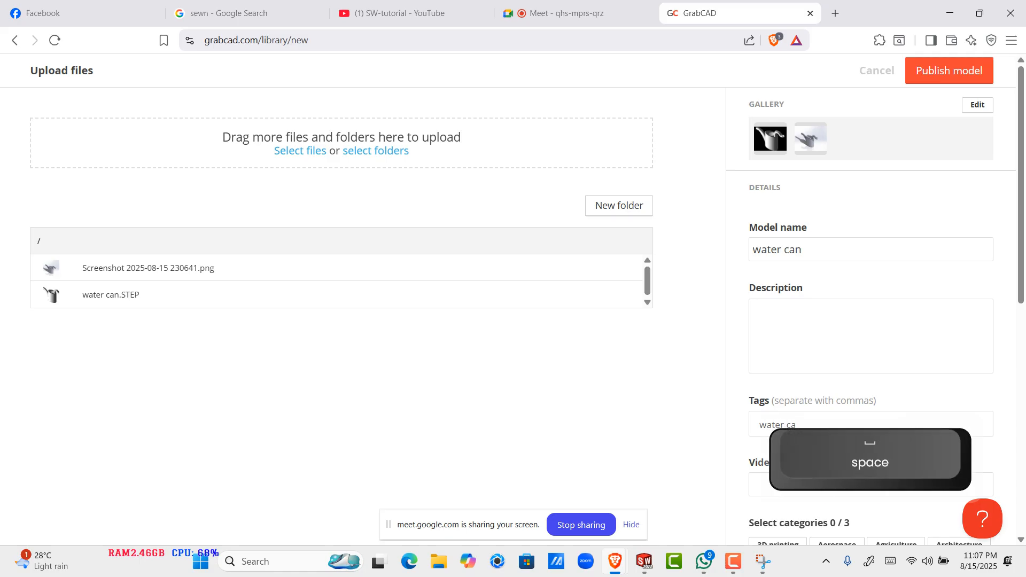
key(BackSpace)
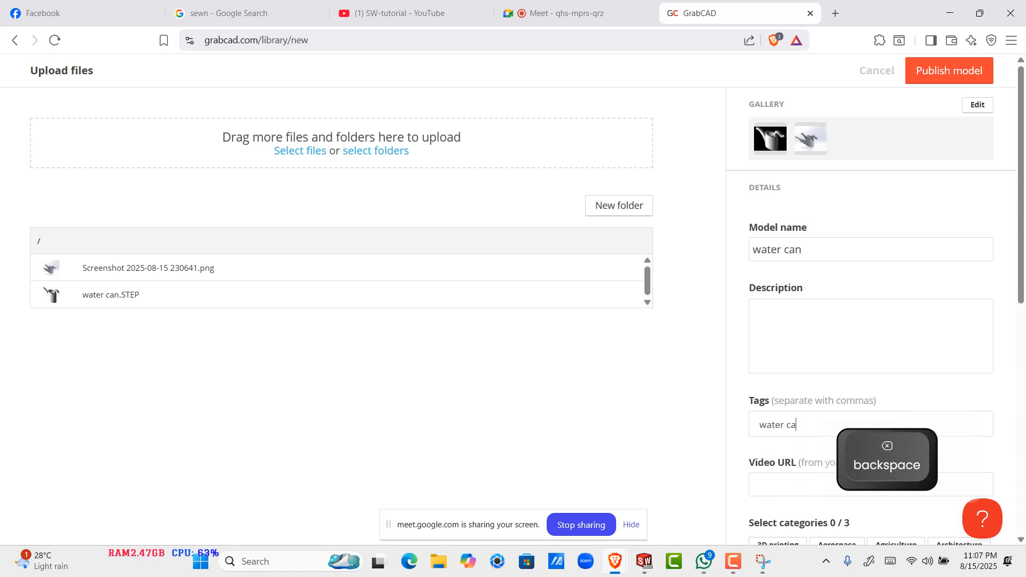
text(n,)
key(Return)
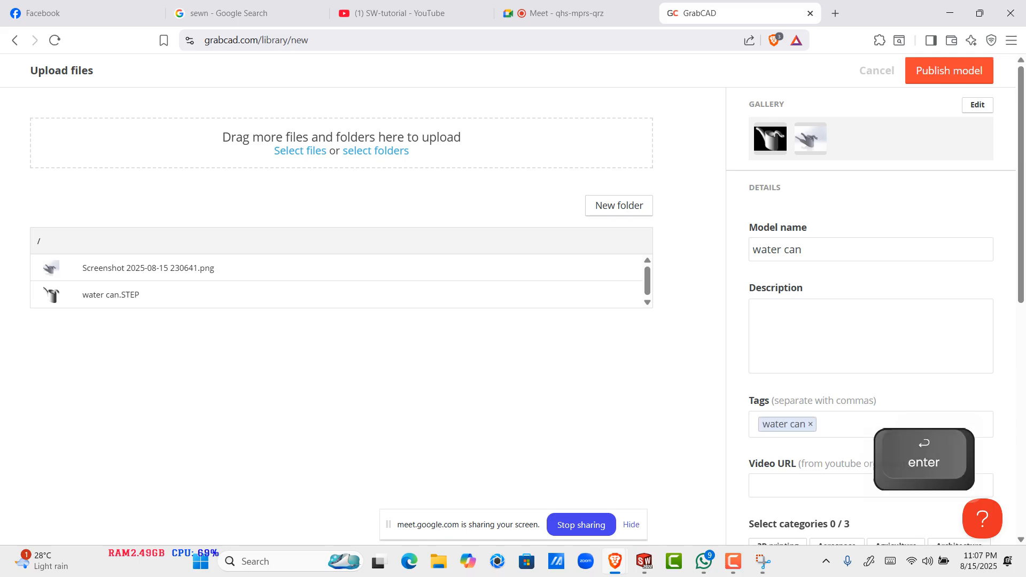
Step: Add the tag "parts" to the model's upload details
text(parts)
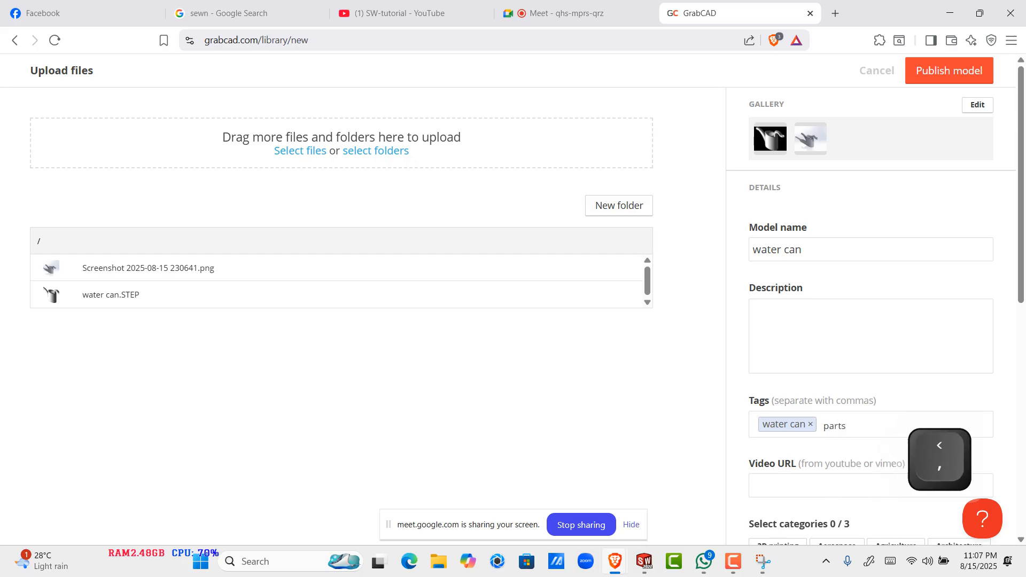
key(Return)
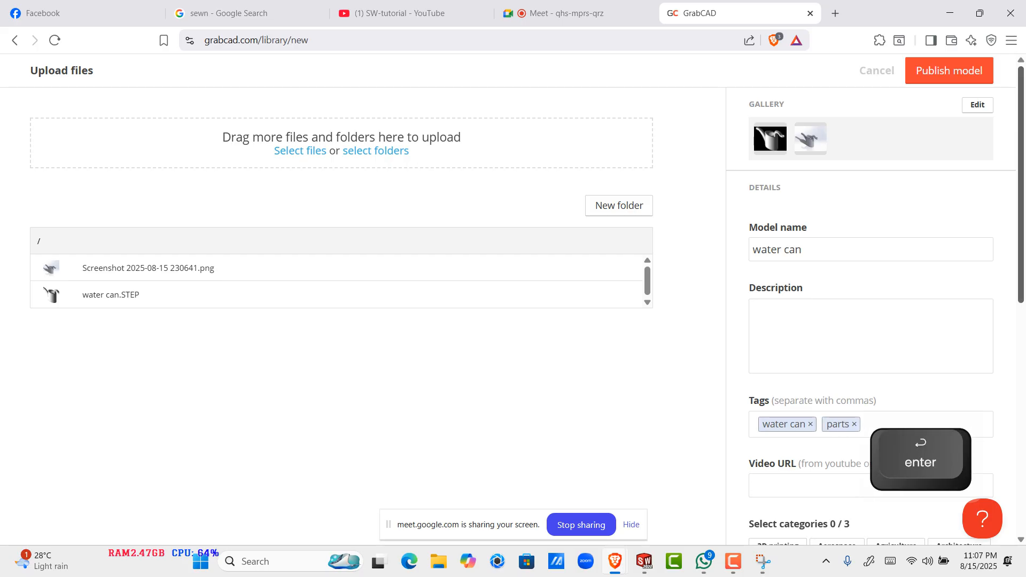
Step: Review the video URL, category and preview sections of the upload form without filling them in, and switch to the Google Meet call
scroll(526, 305, down, 4)
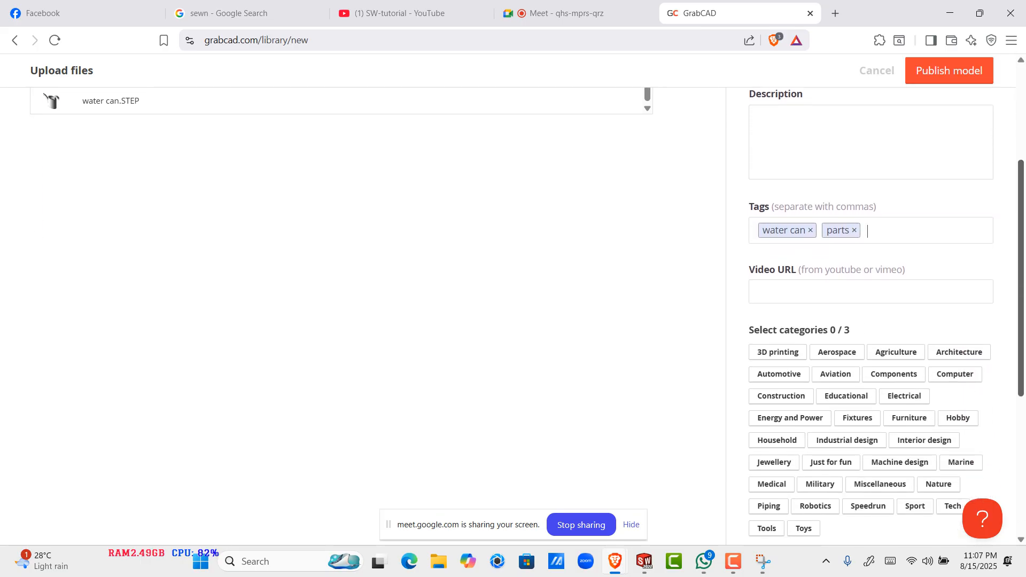
click(855, 276)
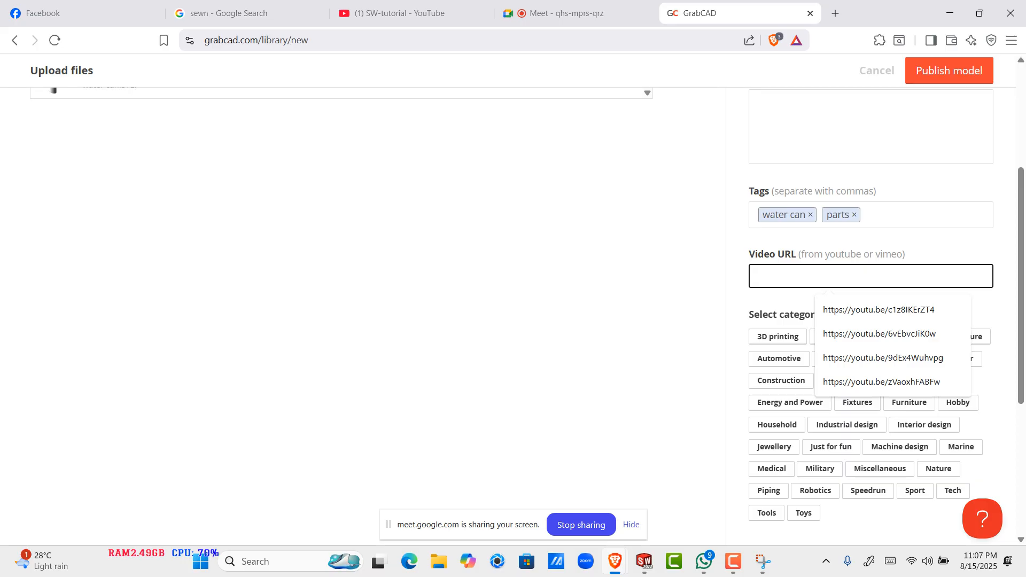
scroll(871, 320, down, 3)
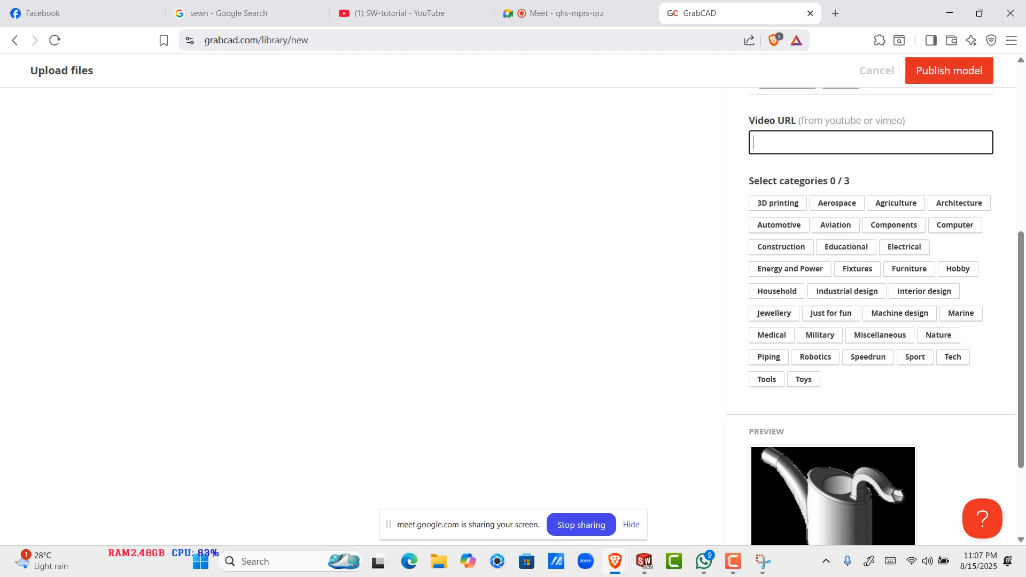
scroll(534, 268, up, 6)
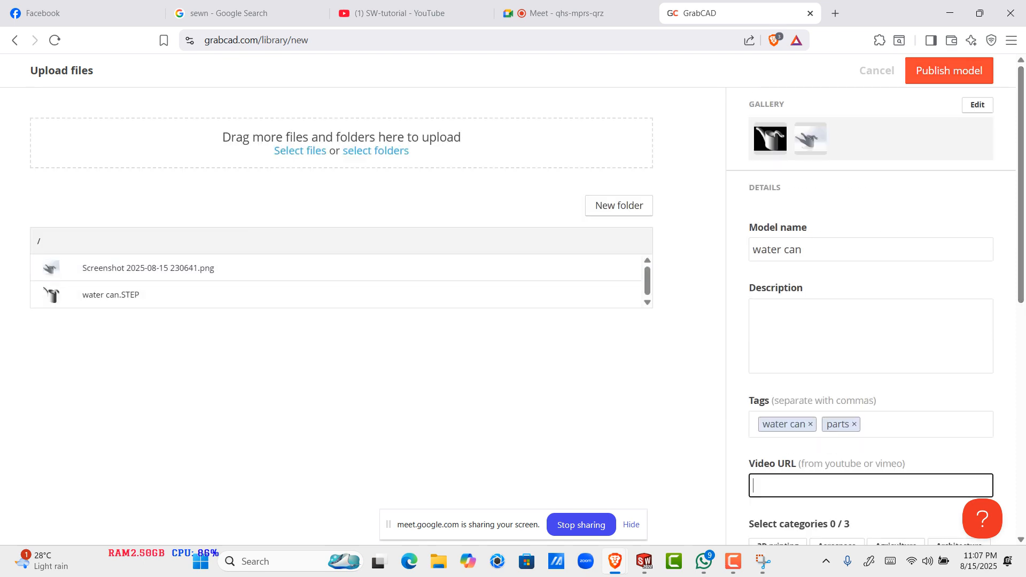
scroll(513, 299, down, 6)
scroll(513, 300, up, 6)
click(561, 12)
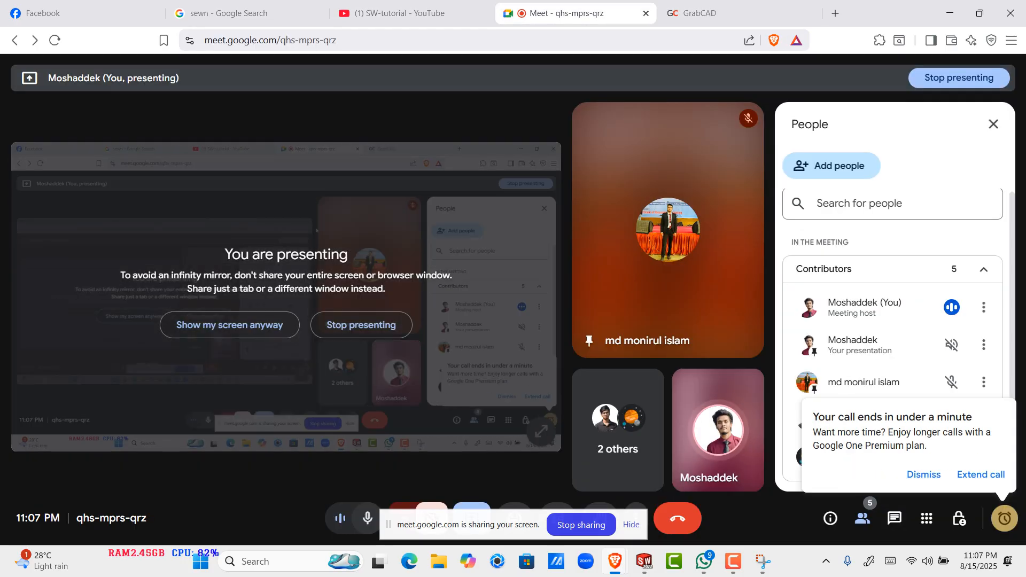